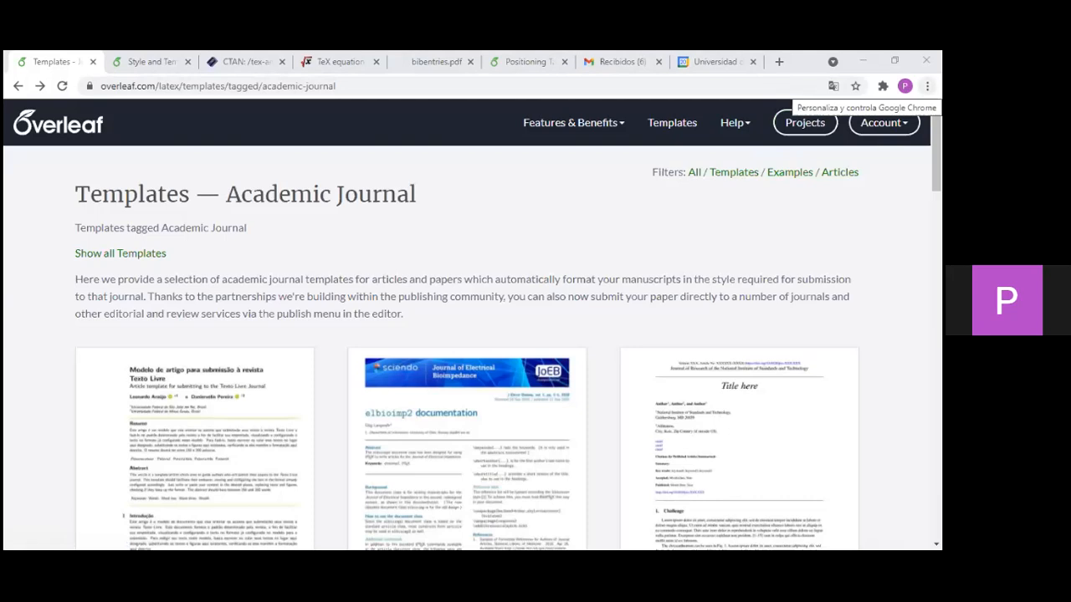
- Open the Overleaf projects page in a new browser tab
left_click(927, 87)
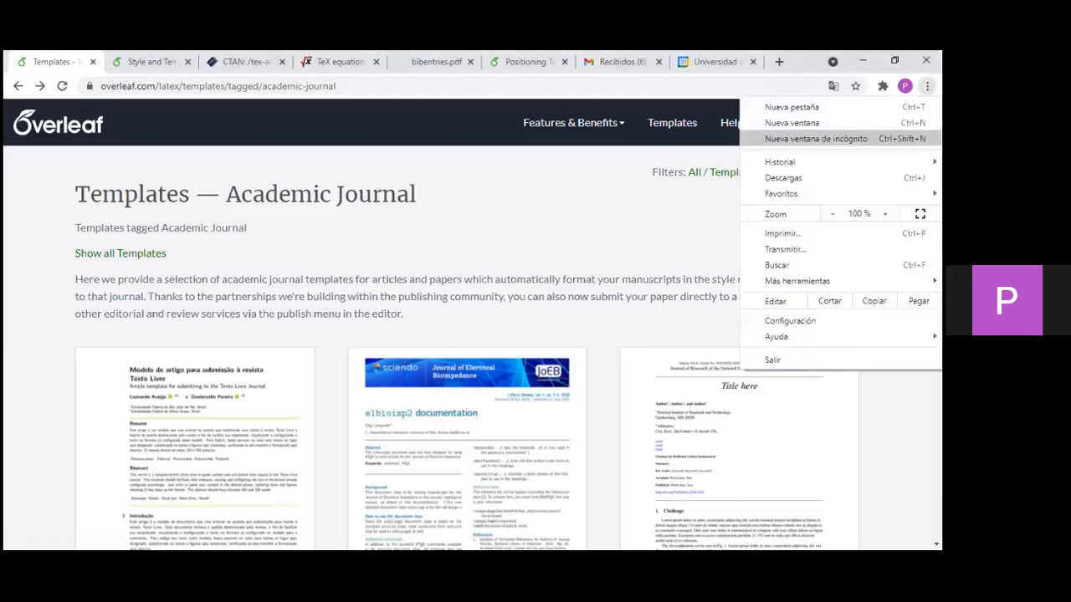
left_click(816, 138)
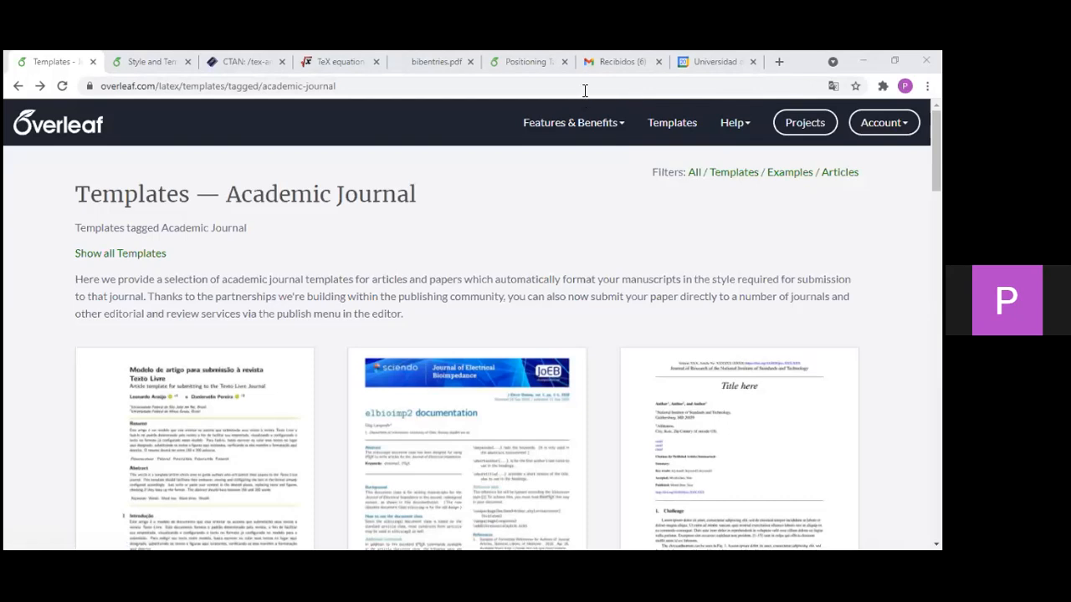
key("ctrl+t")
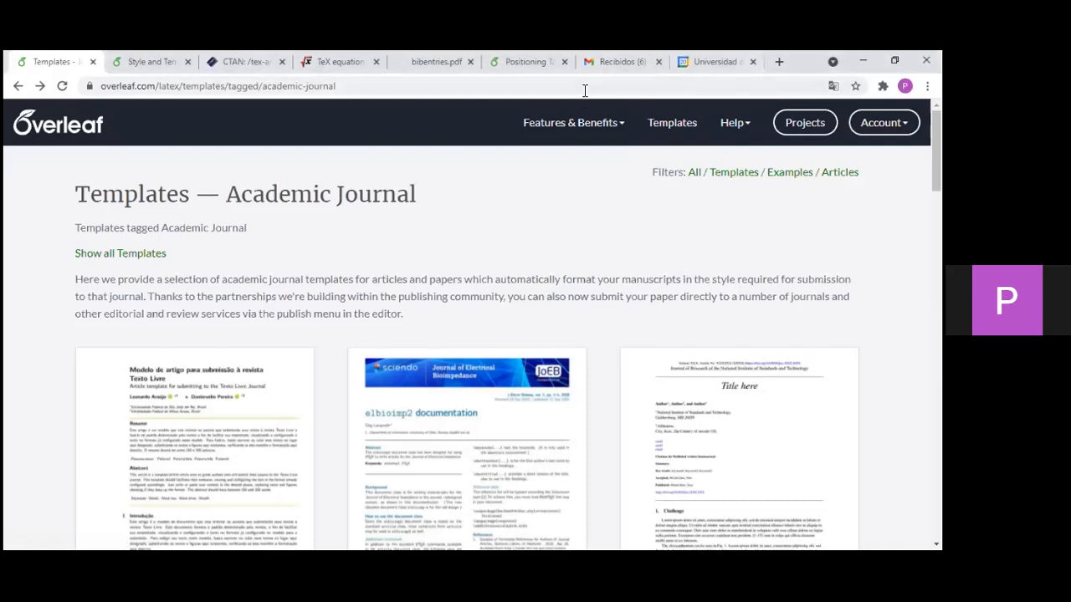
type("over")
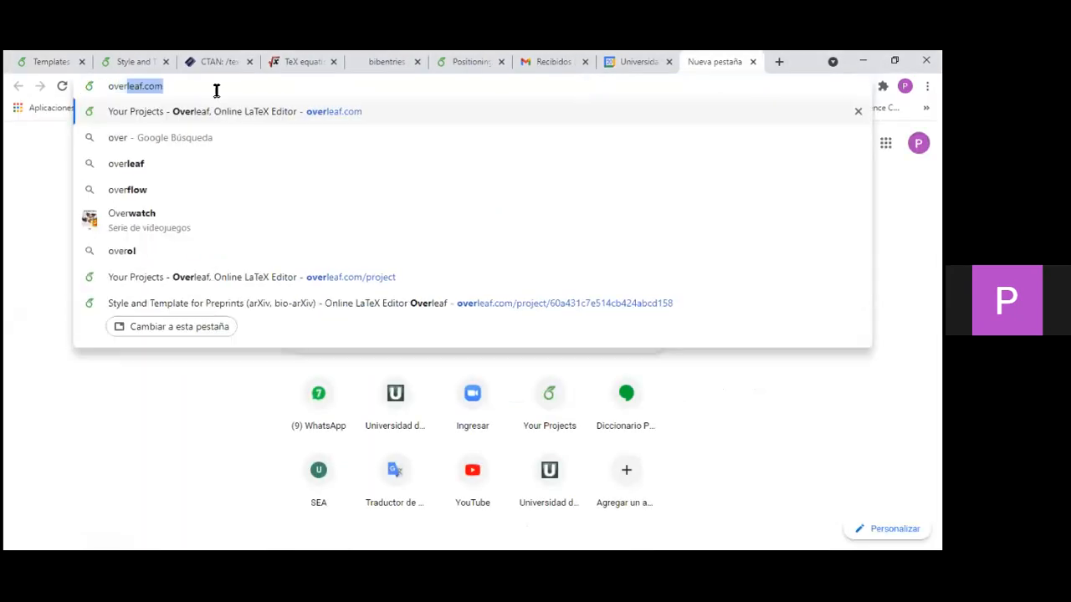
key("Return")
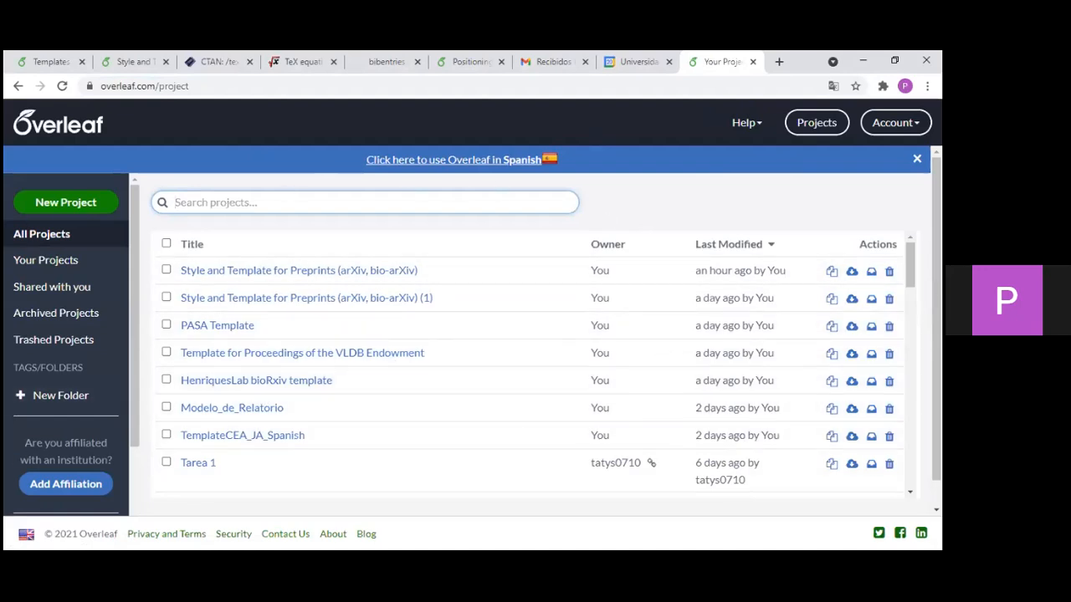
- Look through the list of existing projects on the All Projects page
scroll(282, 393, "down", 3)
scroll(282, 402, "up", 3)
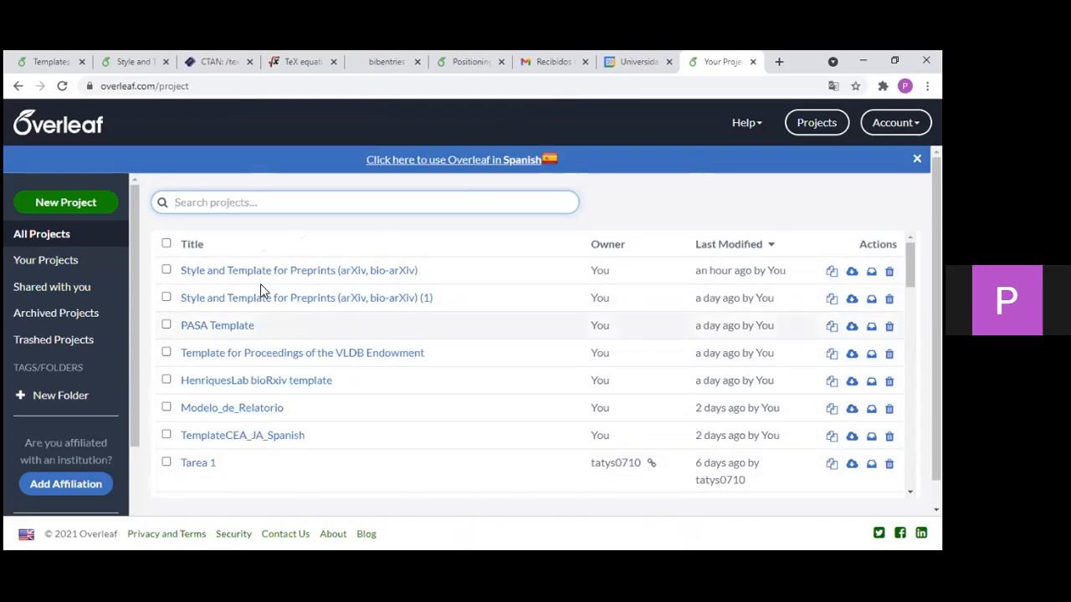
scroll(268, 289, "down", 4)
scroll(270, 337, "up", 3)
scroll(269, 336, "down", 5)
scroll(270, 334, "up", 8)
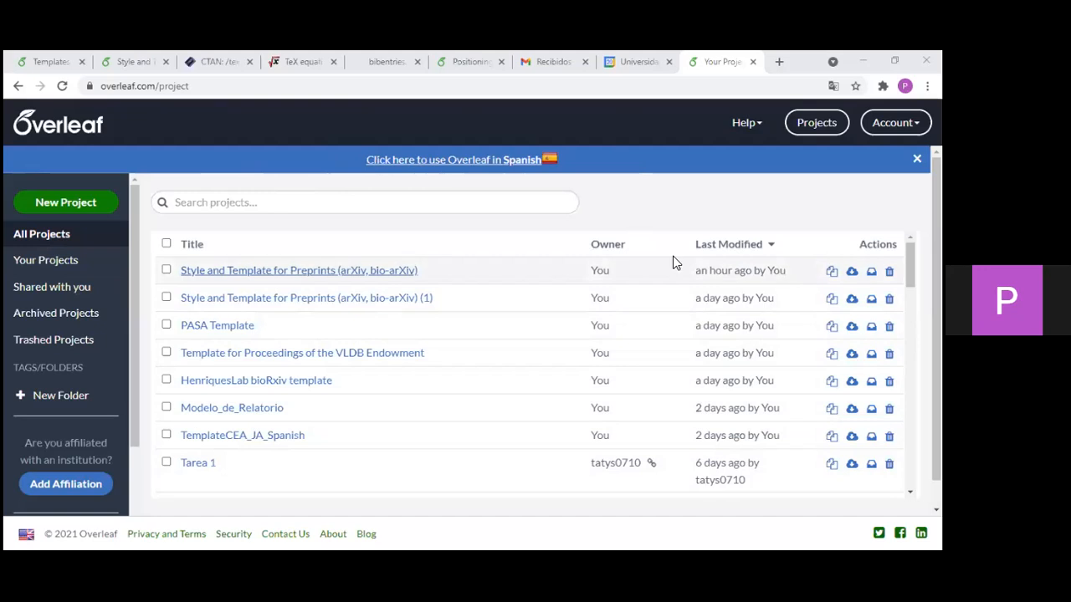
- View the options for creating a new project, including its template categories, and switch to the already open Academic Journal templates page
left_click(52, 209)
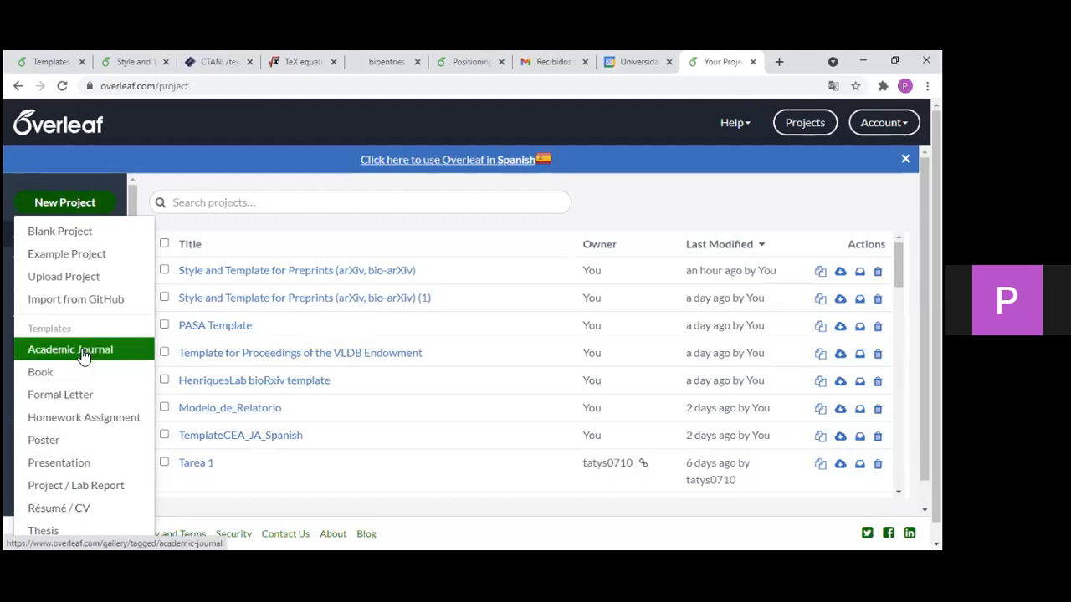
scroll(78, 394, "down", 1)
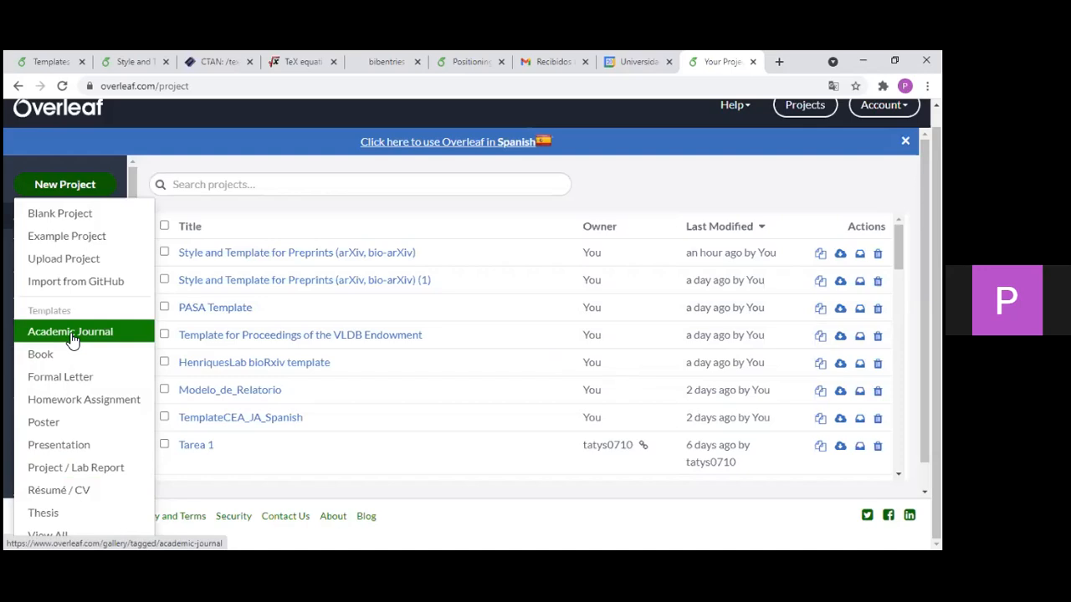
left_click(41, 61)
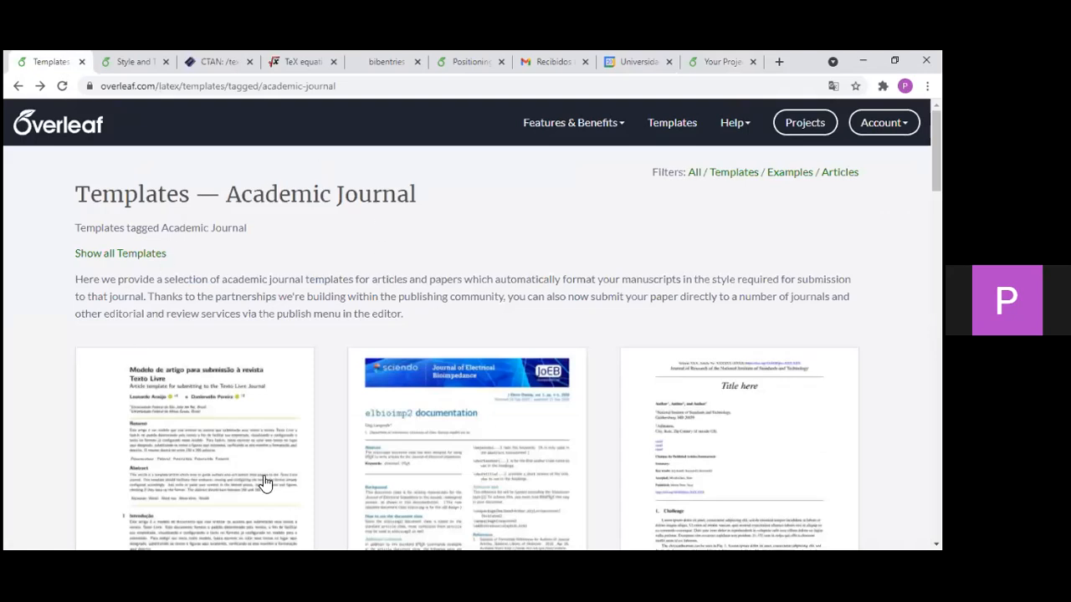
- Browse the Academic Journal template gallery from the Texto Livre entry down to the last row of templates
scroll(329, 287, "down", 2)
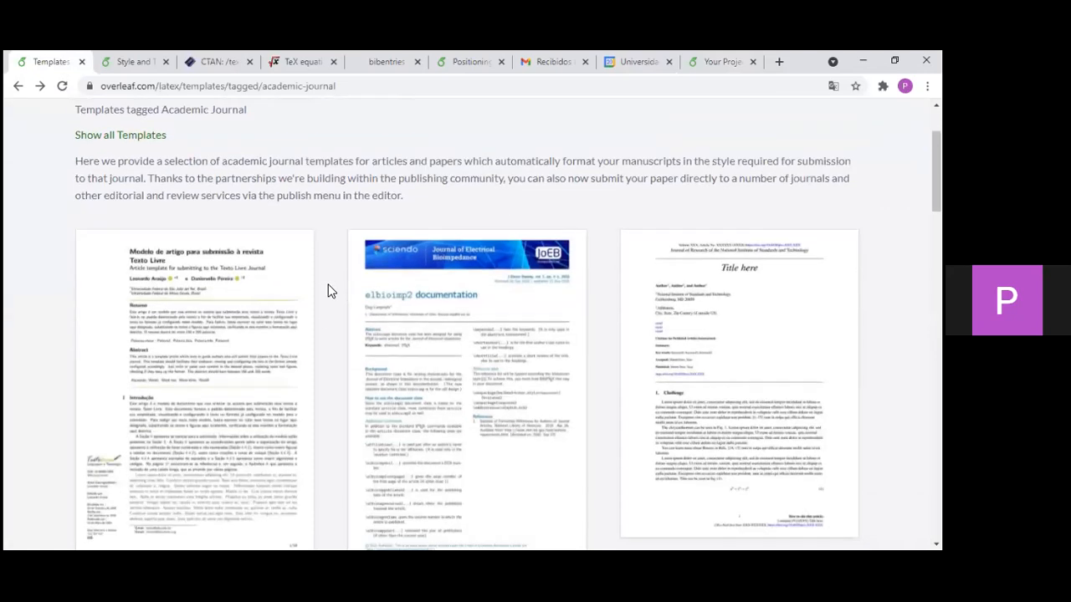
scroll(329, 286, "up", 2)
scroll(329, 286, "down", 2)
scroll(329, 287, "down", 2)
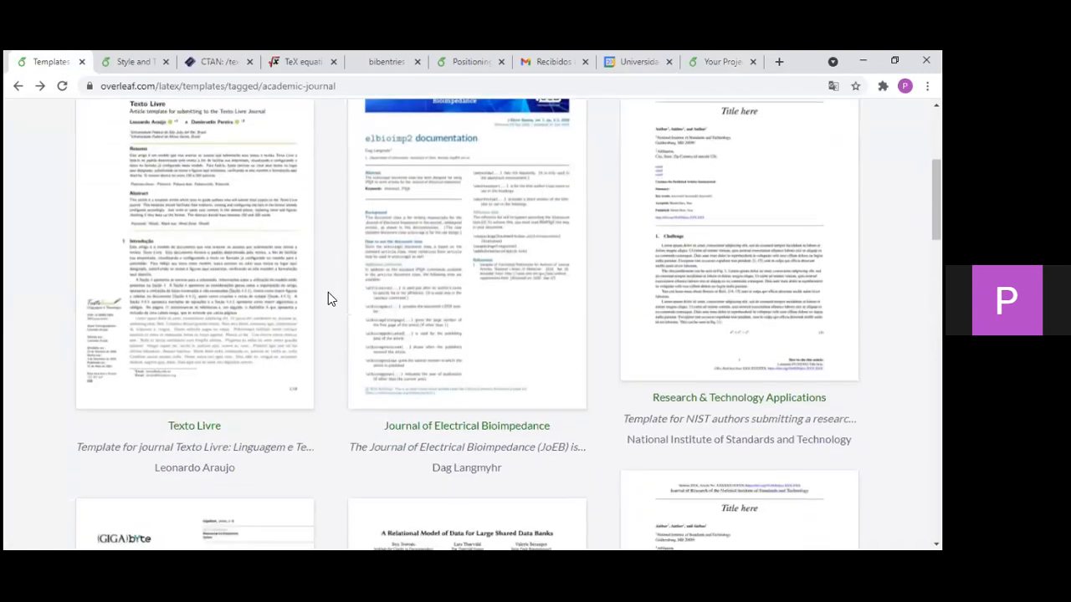
scroll(327, 299, "up", 2)
scroll(330, 300, "down", 5)
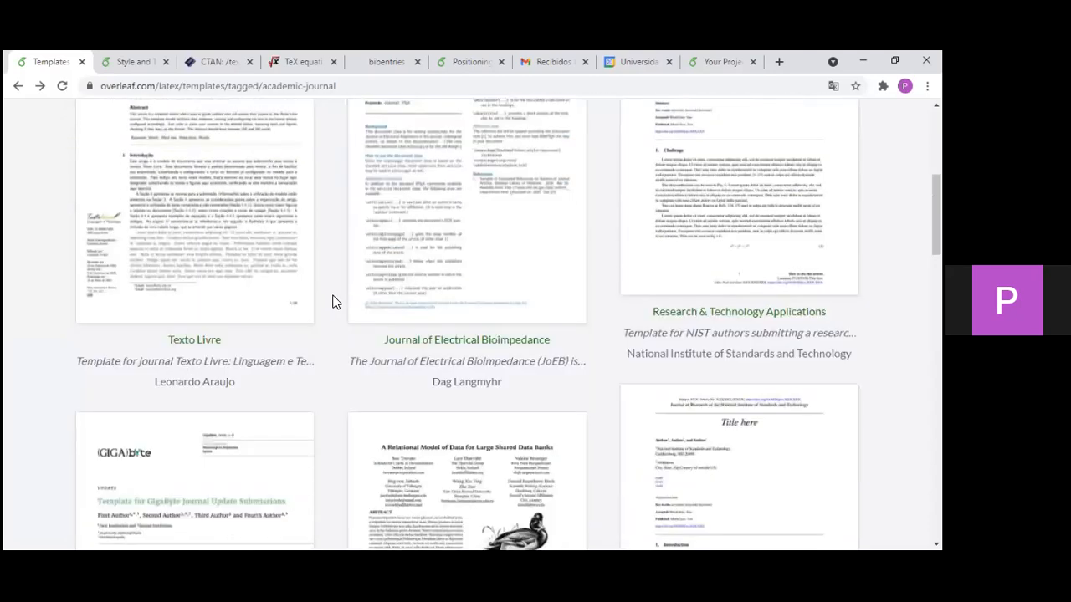
scroll(338, 303, "up", 3)
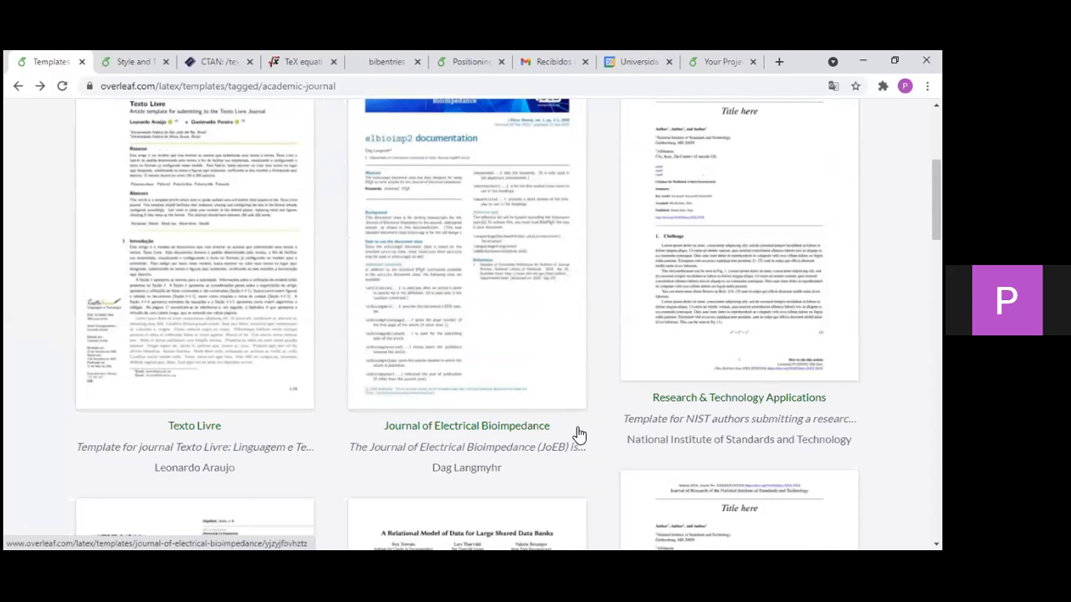
scroll(586, 410, "down", 3)
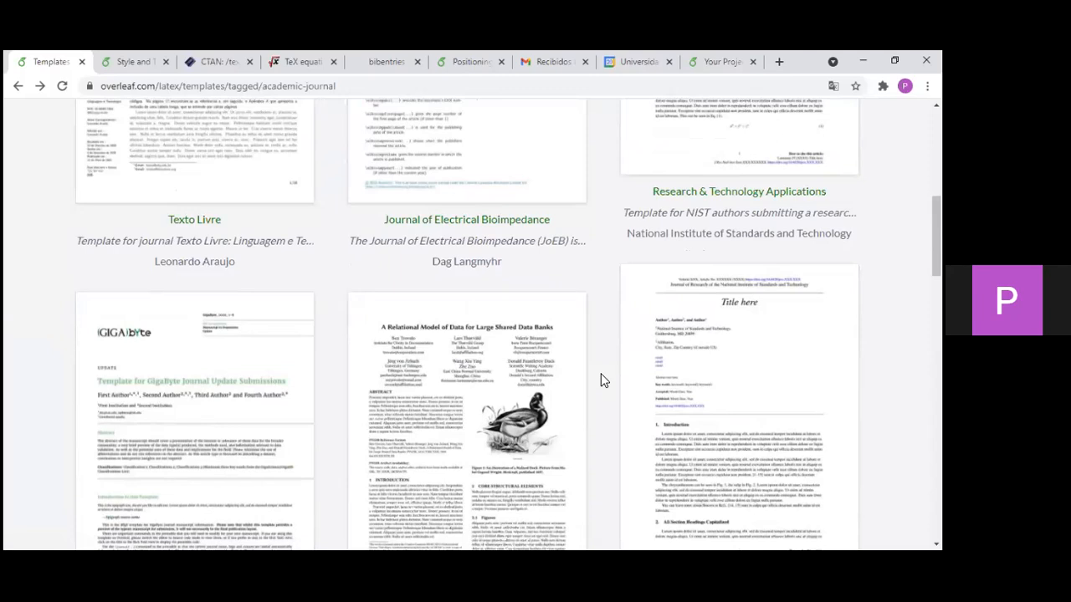
scroll(601, 373, "down", 3)
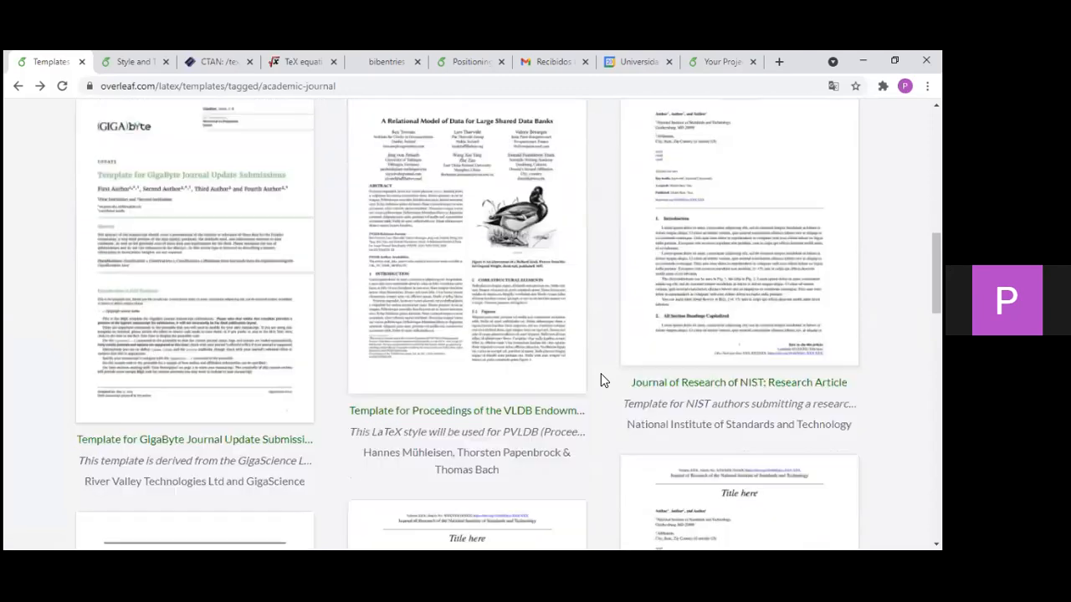
scroll(601, 376, "down", 4)
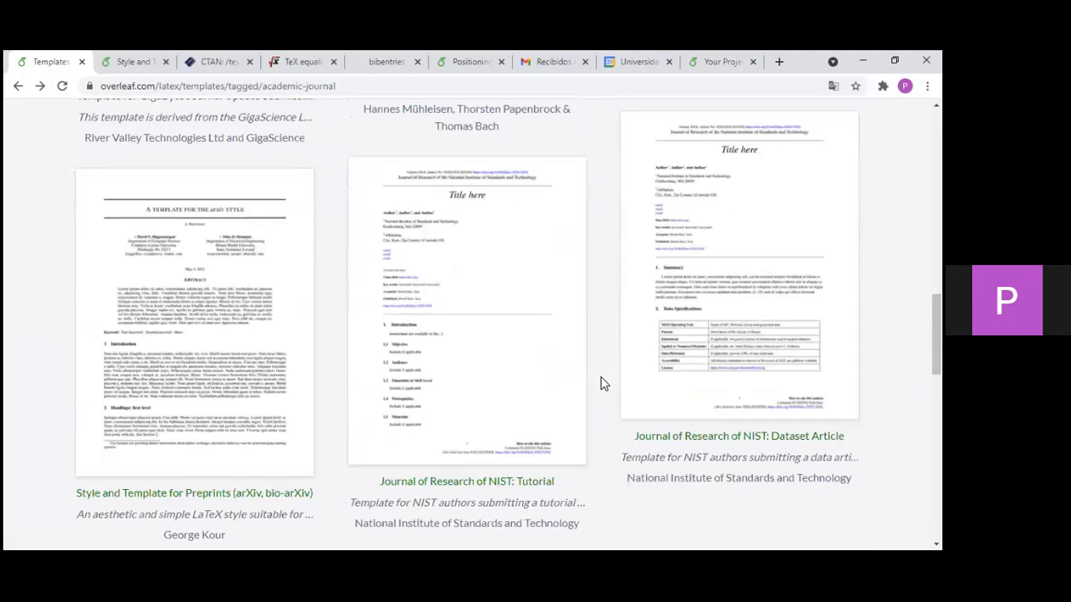
- Examine the related tags beneath the Academic Journal templates, covering publishers, societies and languages
scroll(601, 384, "down", 4)
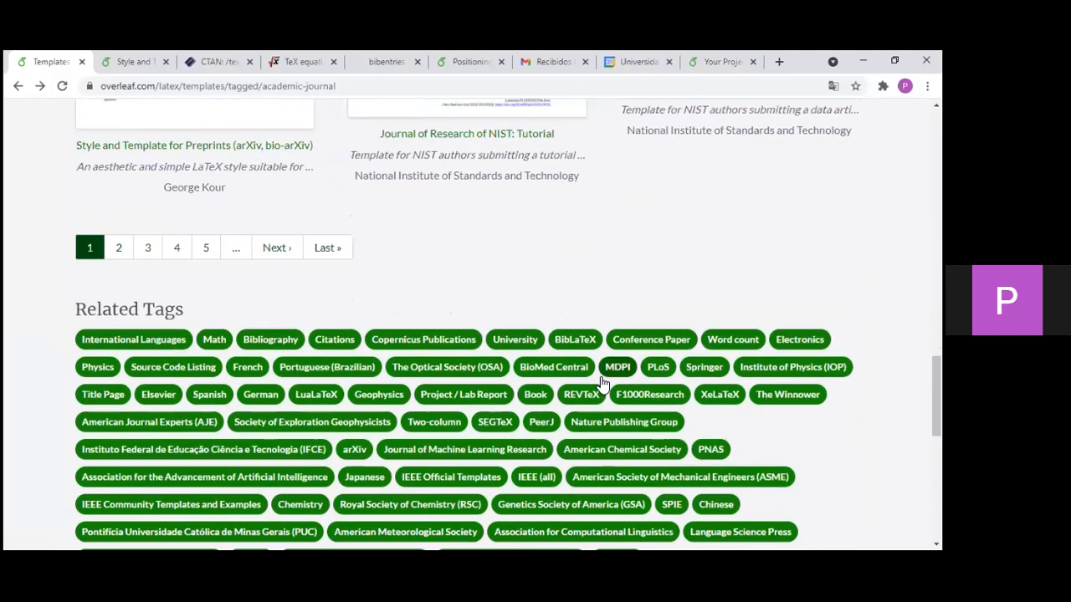
scroll(601, 380, "down", 2)
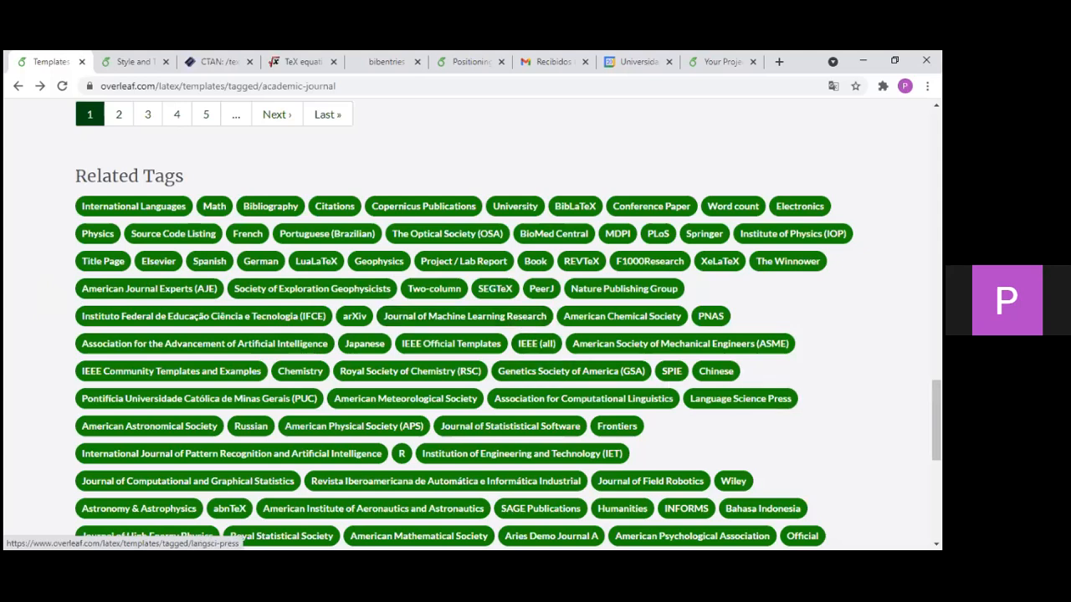
key("alt+Tab")
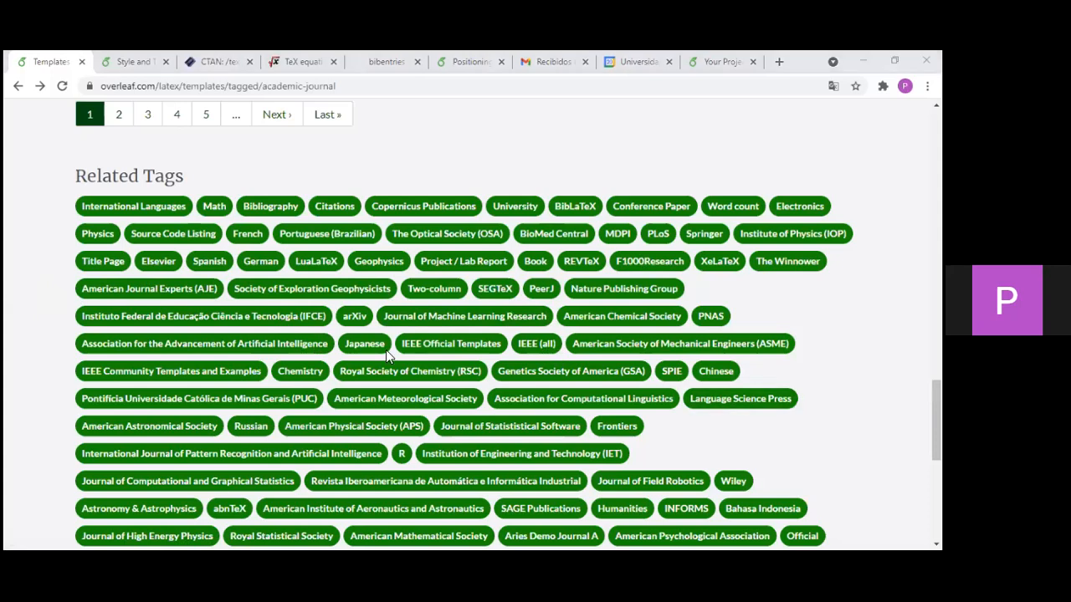
scroll(297, 368, "down", 1)
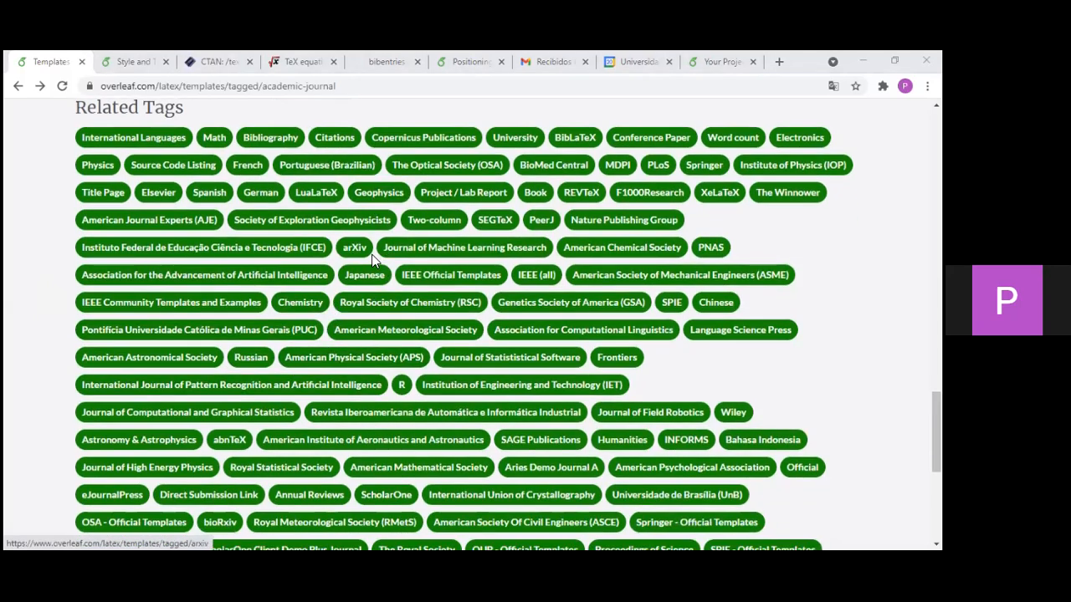
scroll(338, 414, "down", 1)
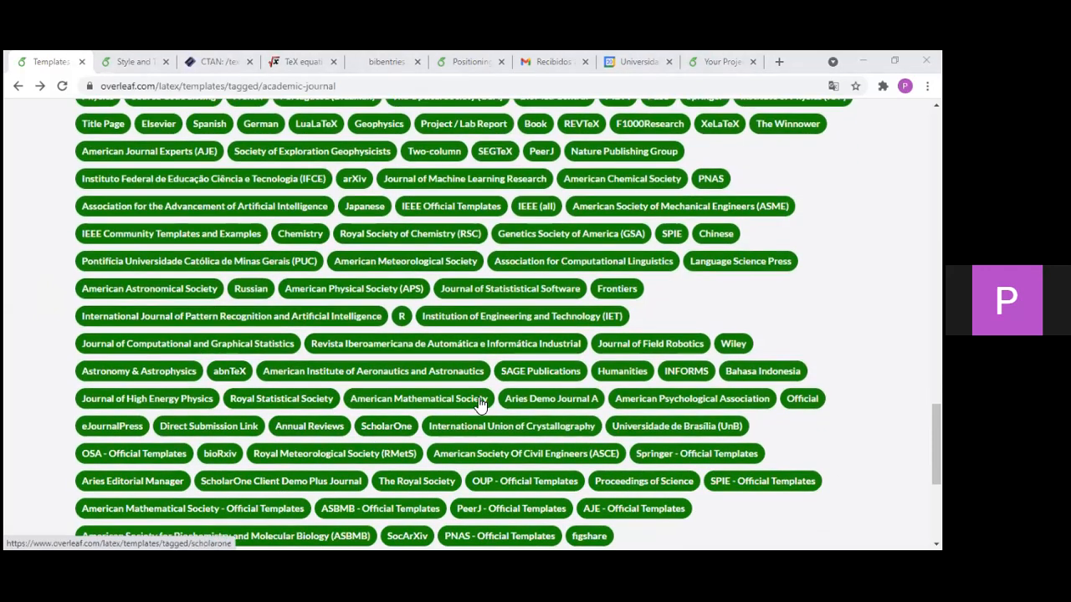
scroll(479, 404, "up", 2)
scroll(481, 407, "down", 1)
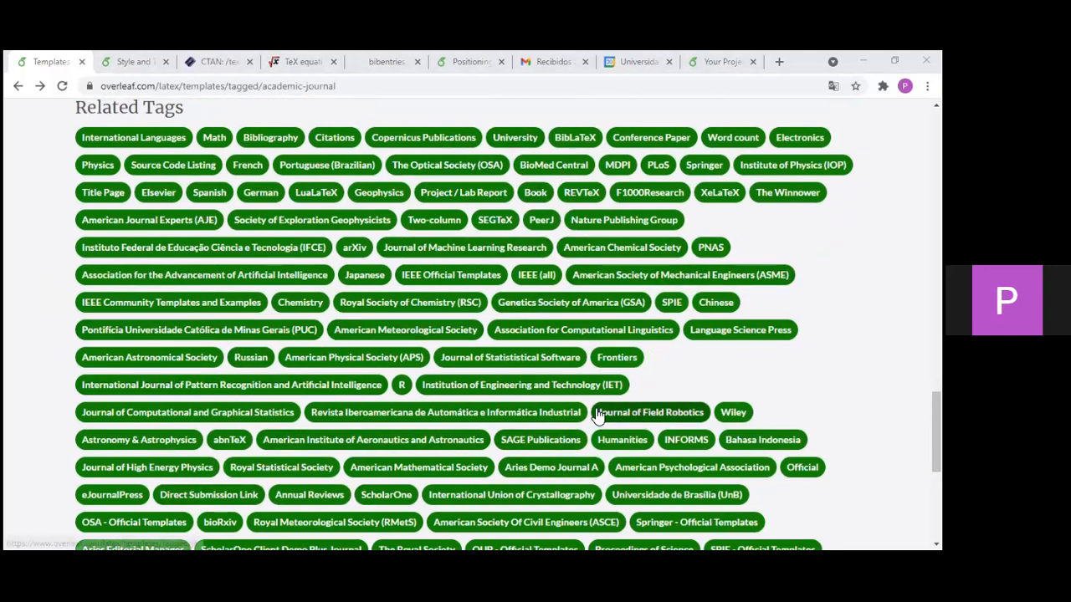
scroll(596, 411, "down", 3)
scroll(598, 414, "down", 2)
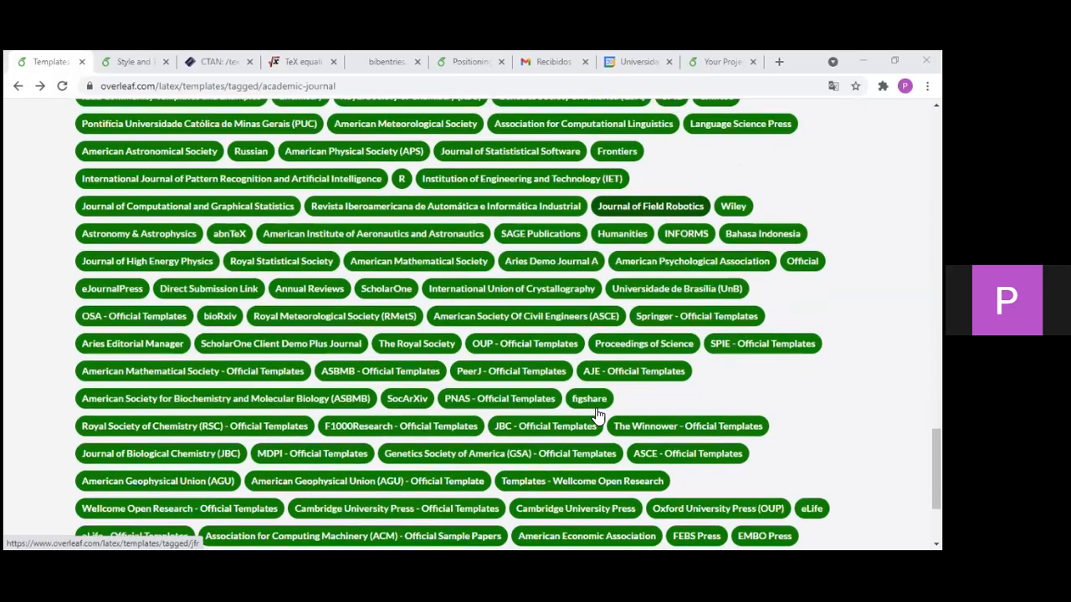
scroll(645, 391, "down", 3)
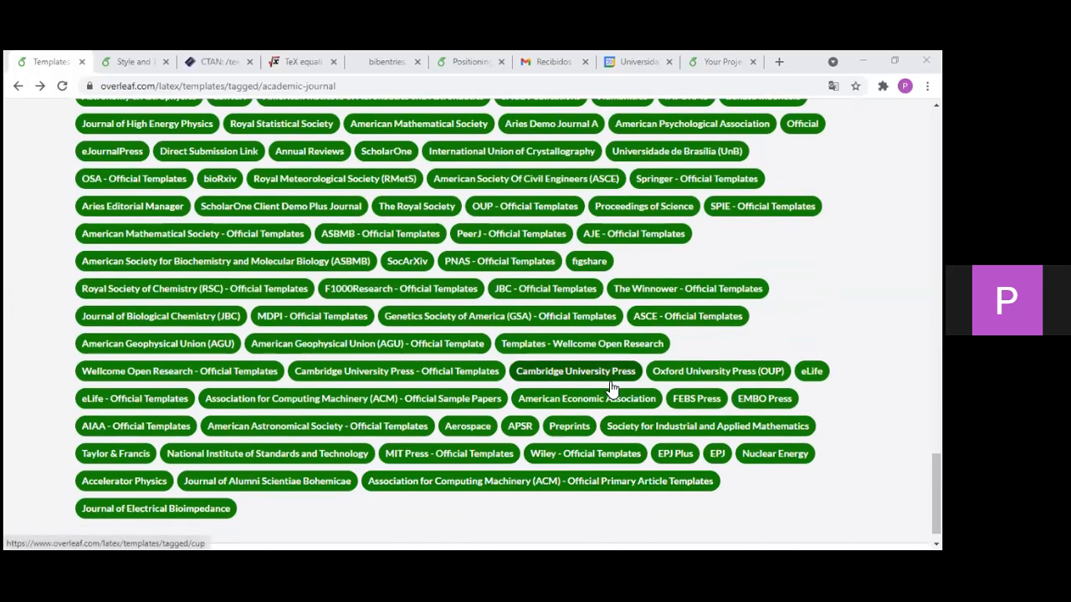
scroll(611, 389, "up", 4)
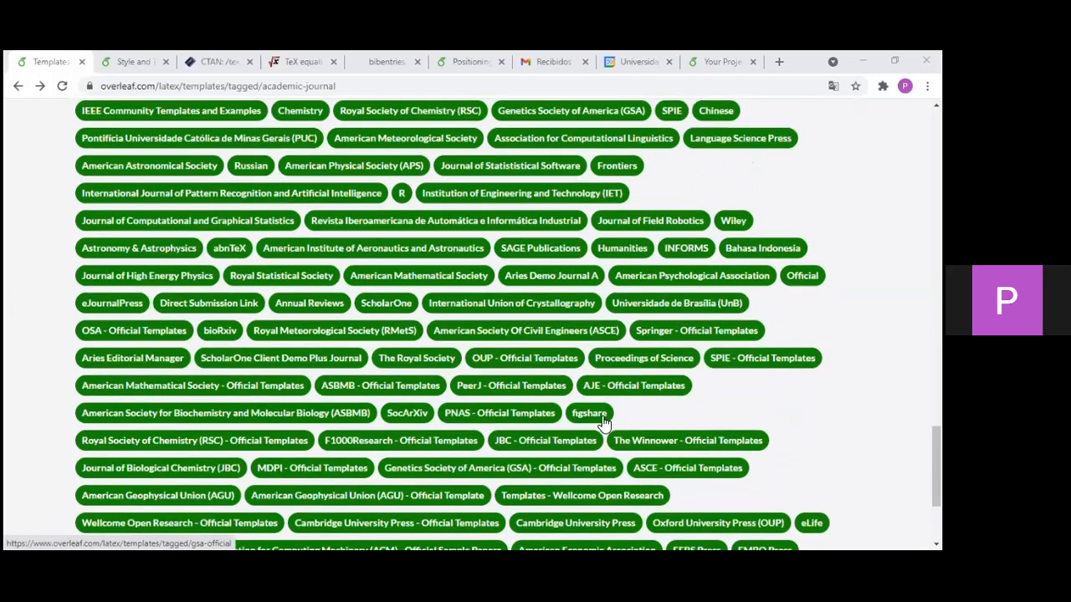
scroll(603, 423, "up", 7)
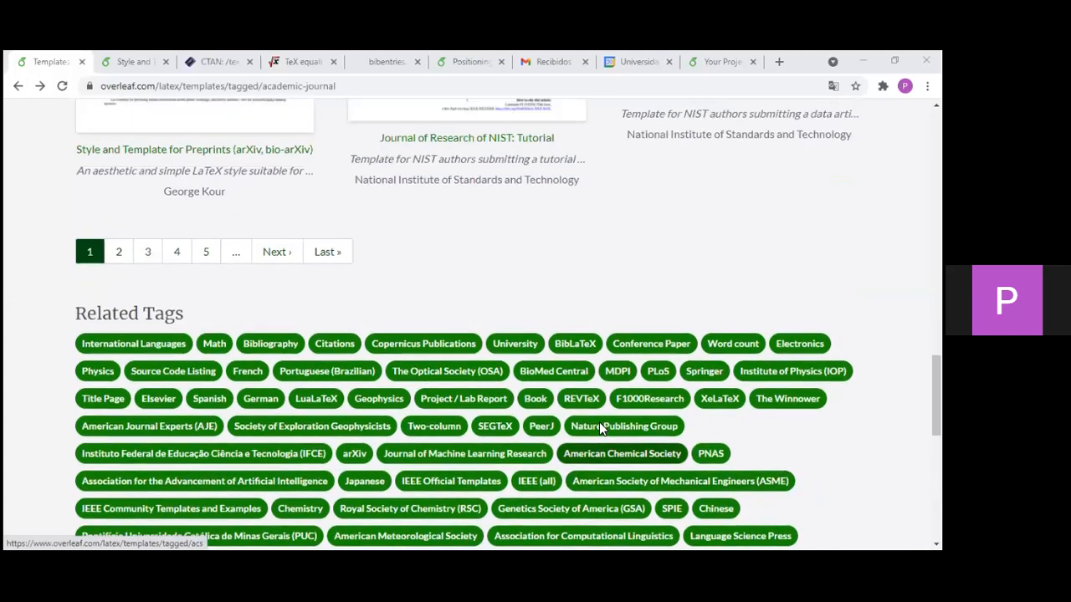
- Find the Style and Template for Preprints (arXiv, bio-arXiv) entry in the gallery and examine its preview
scroll(599, 429, "up", 5)
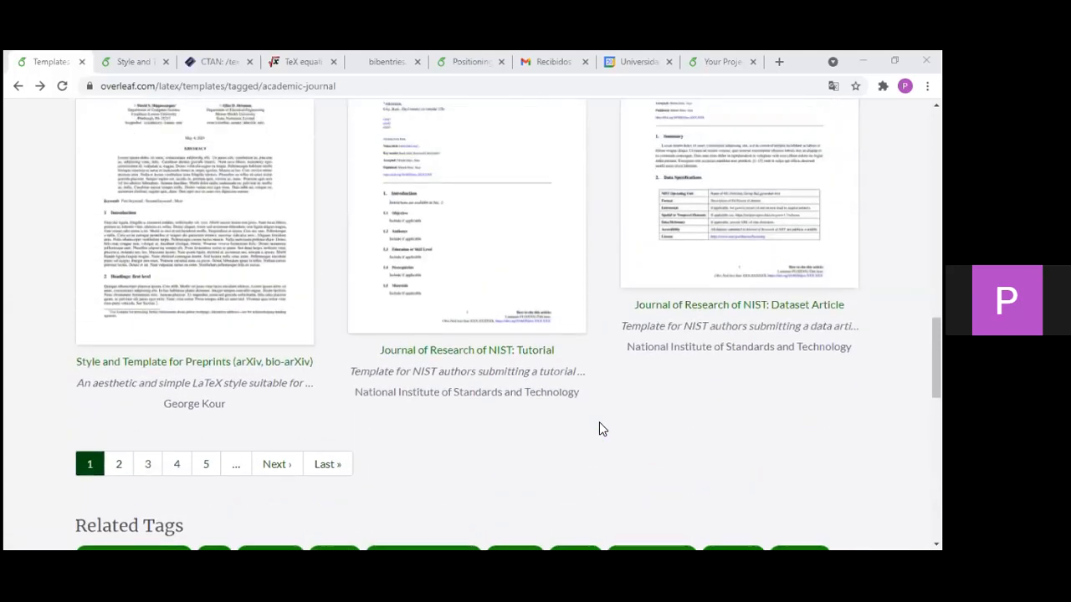
scroll(599, 429, "down", 3)
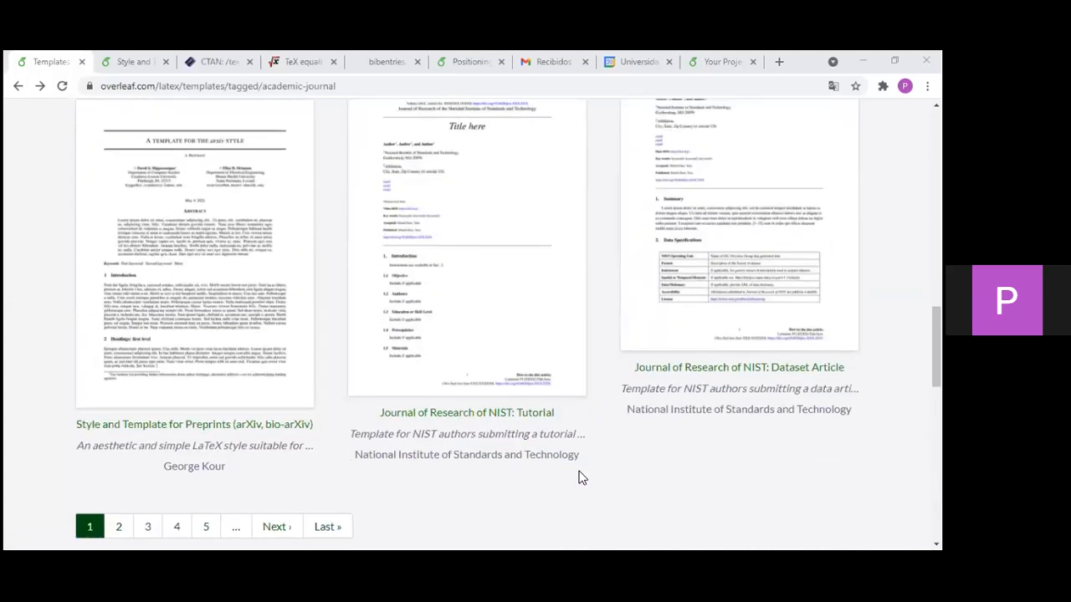
scroll(579, 476, "up", 1)
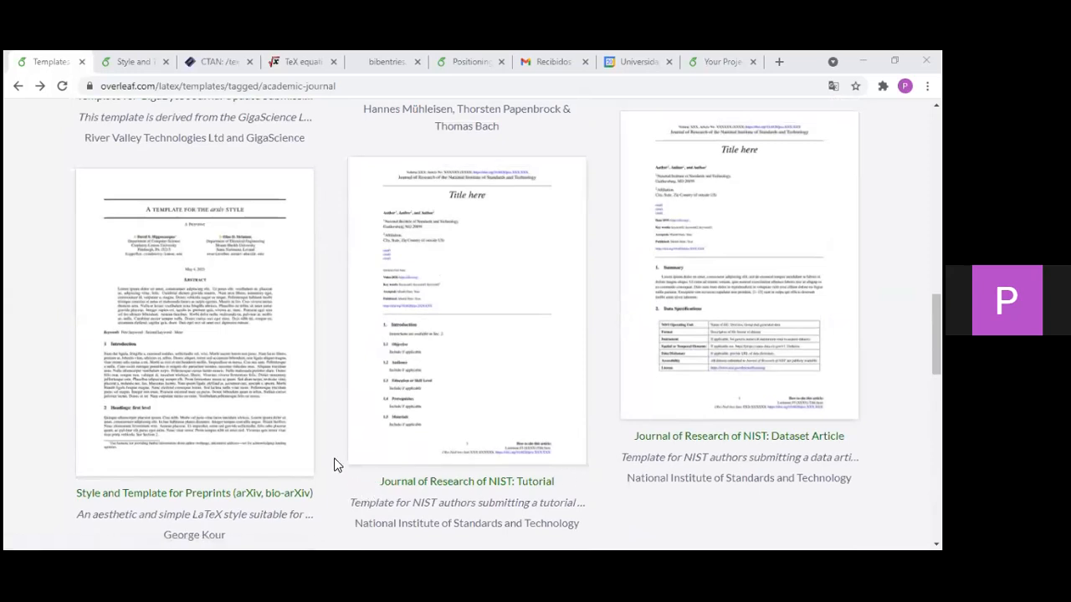
scroll(334, 464, "down", 1)
scroll(338, 461, "up", 1)
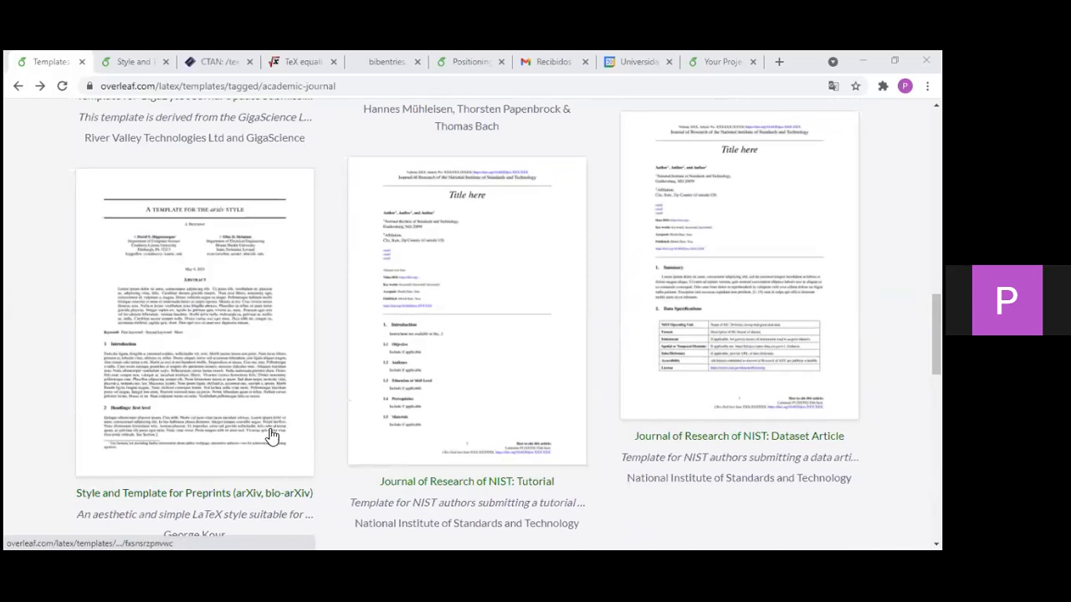
scroll(121, 445, "down", 1)
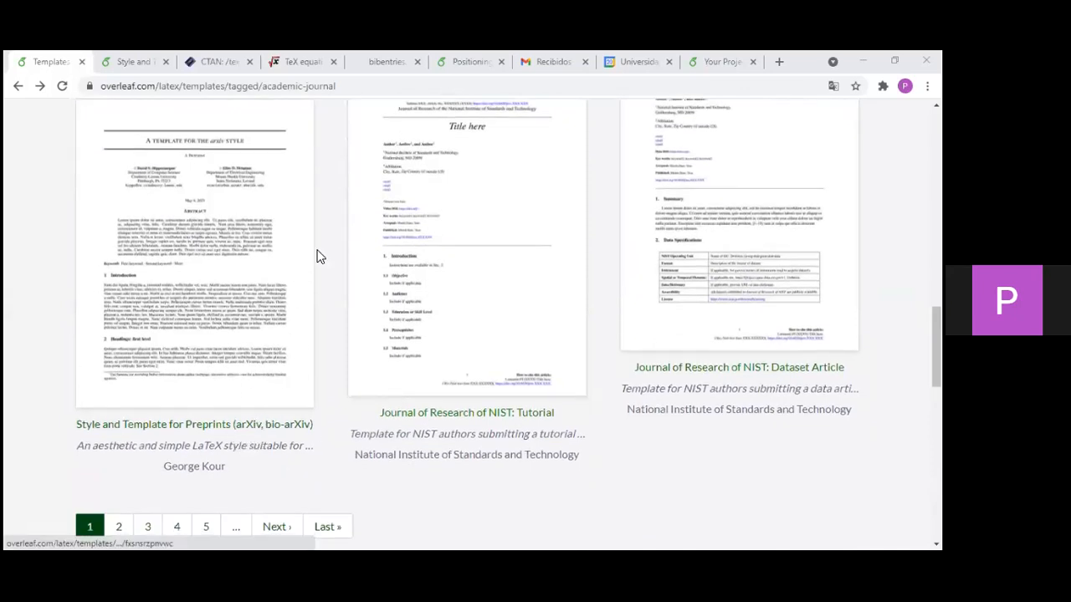
scroll(326, 253, "up", 1)
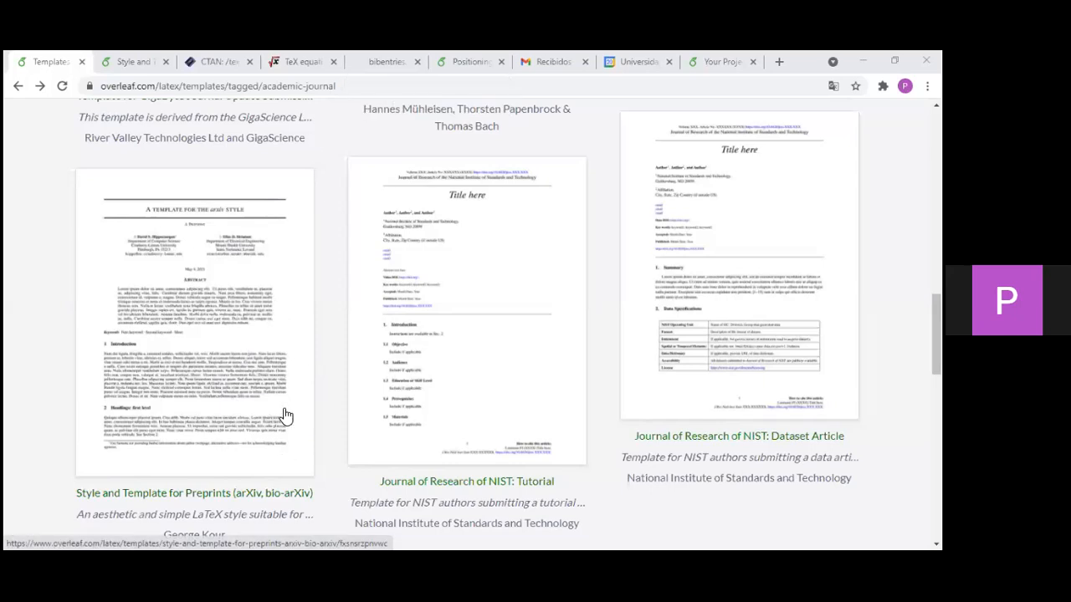
scroll(291, 411, "down", 1)
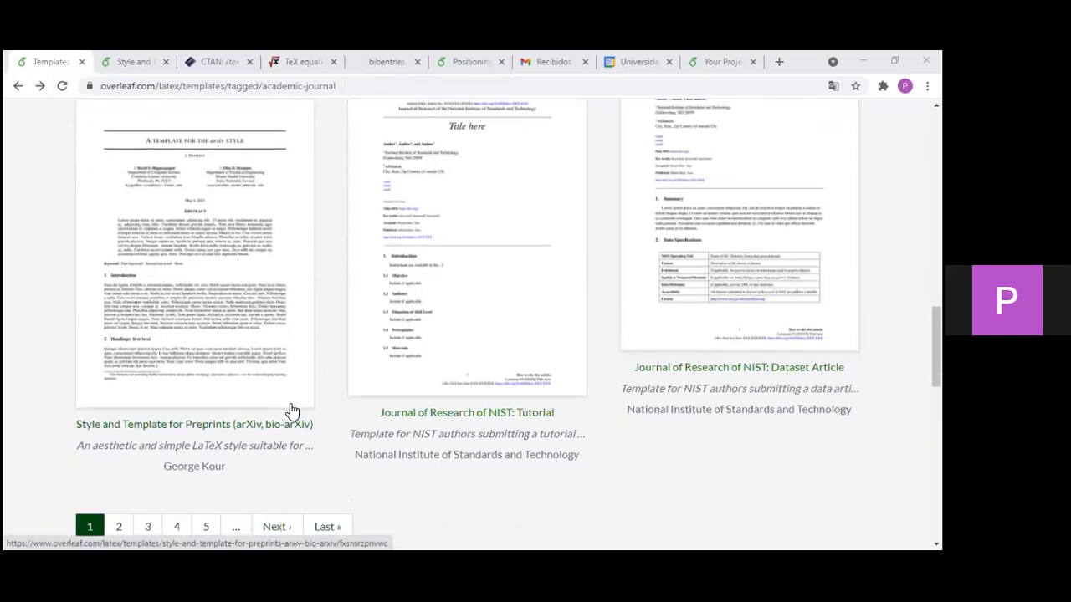
scroll(291, 411, "up", 1)
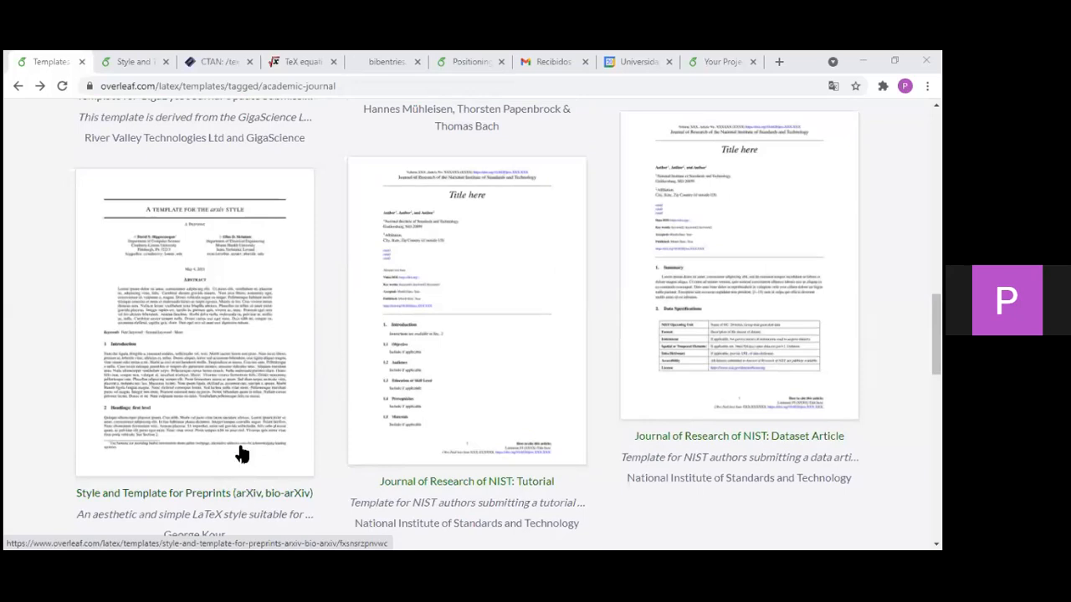
- Open the details page of Style and Template for Preprints (arXiv, bio-arXiv) and switch to the already open project based on it
left_click(255, 413)
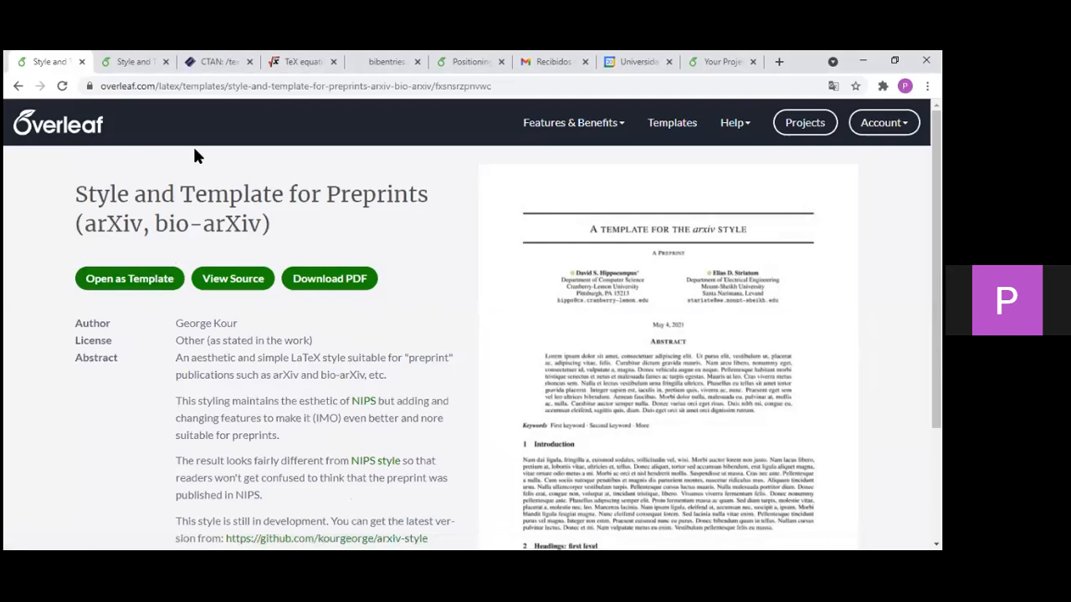
left_click(124, 63)
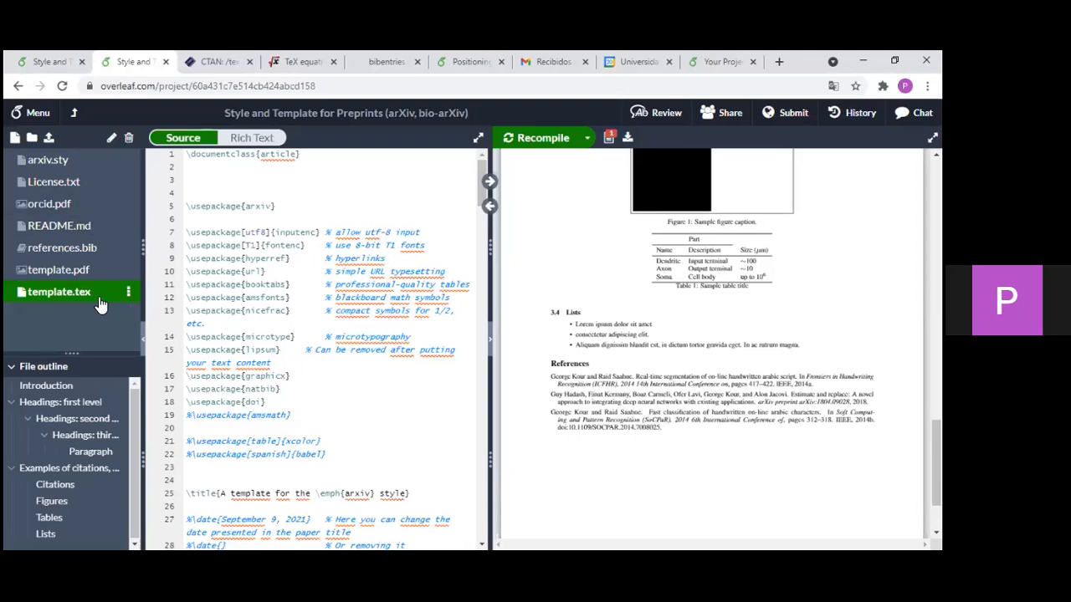
left_click(57, 63)
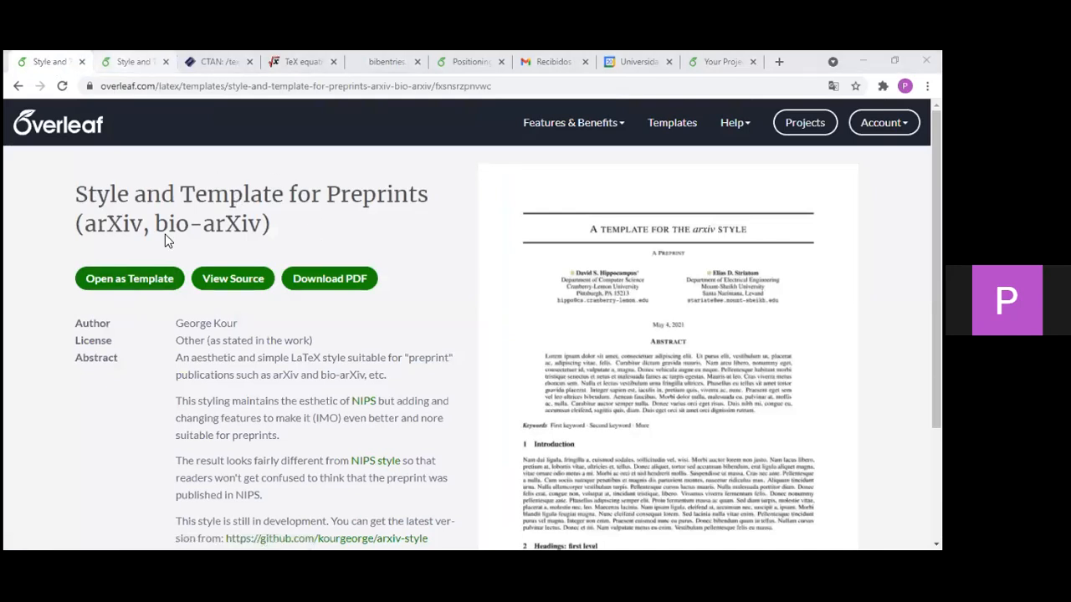
key("ctrl+Tab")
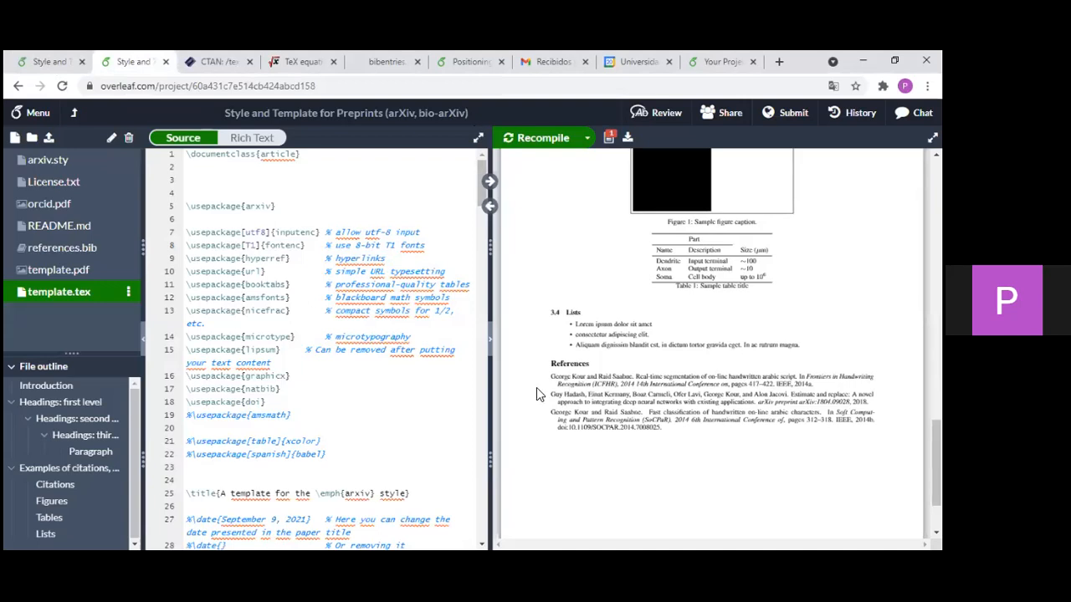
key("alt+Tab")
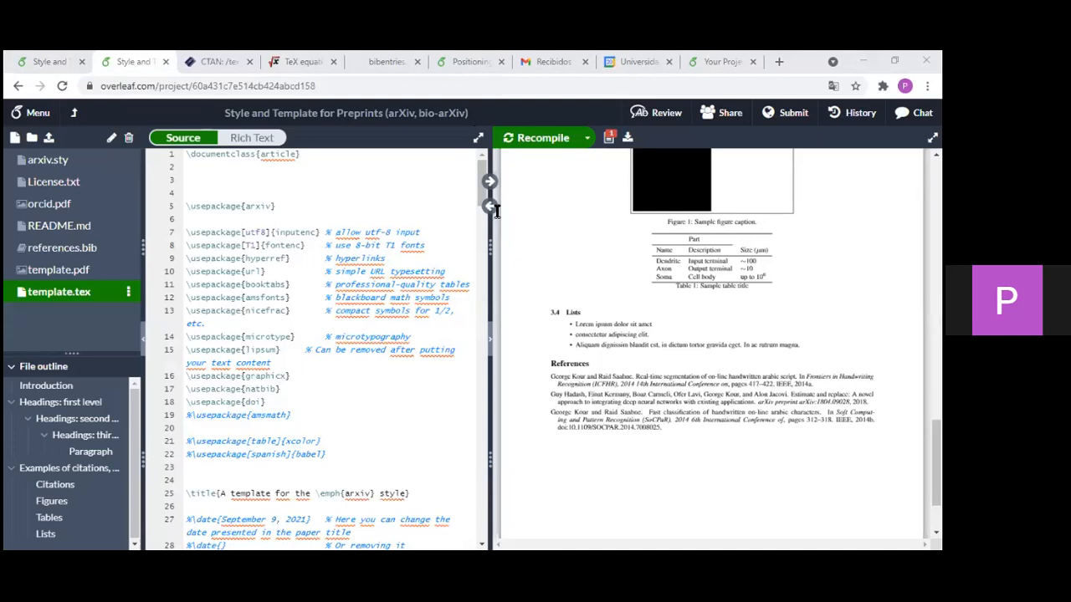
- Examine the package declarations in template.tex from arxiv through nicefrac
mouse_move(511, 154)
left_click(186, 209)
left_click_drag(188, 233, 265, 232)
left_click_drag(216, 271, 242, 271)
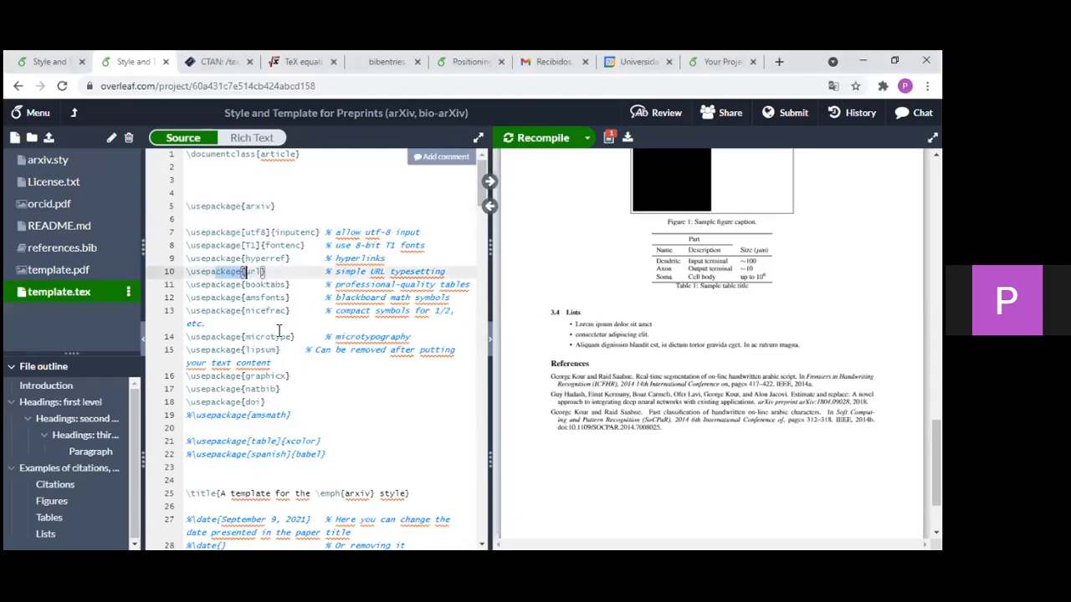
key("Down")
key("Down")
key("Down")
key("Down")
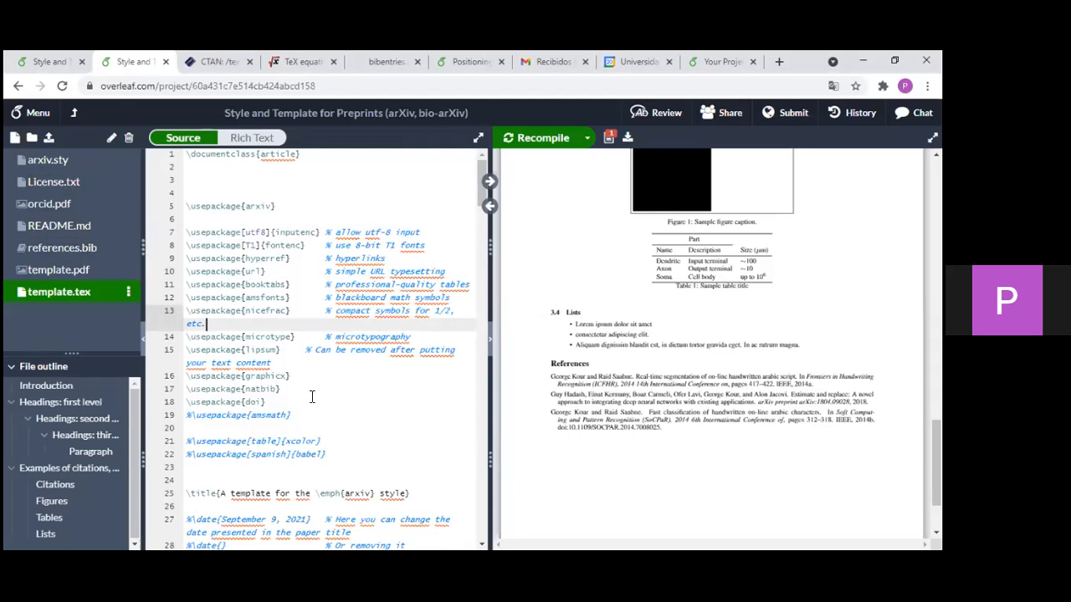
- Examine the remaining package declarations in template.tex, including the commented-out amsmath, xcolor and babel lines
left_click(309, 408)
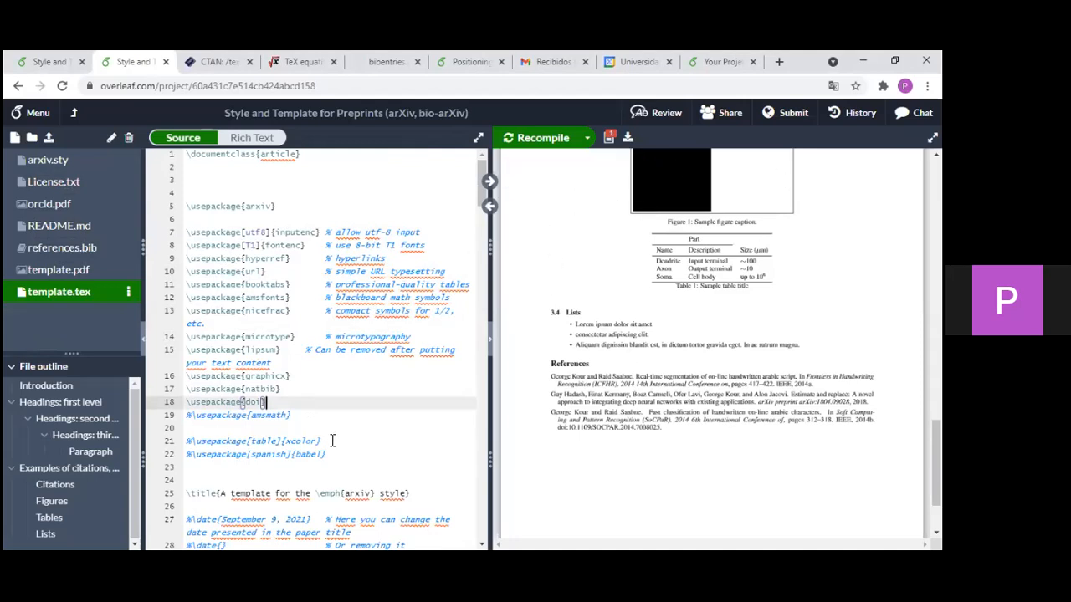
scroll(330, 435, "down", 2)
left_click(338, 385)
left_click_drag(323, 400, 247, 337)
left_click(361, 371)
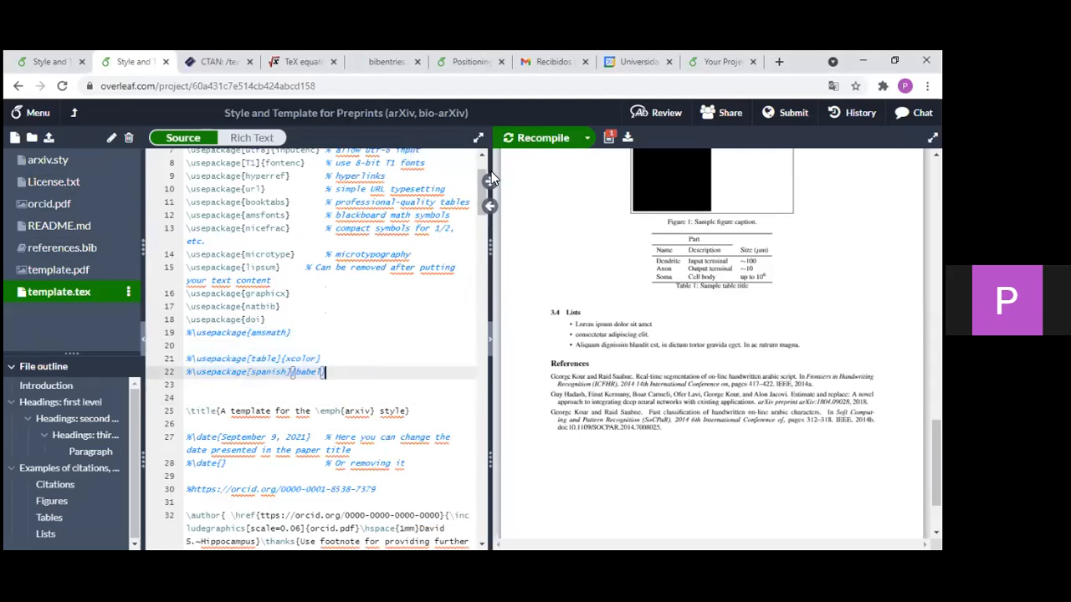
- Look through the compiled PDF's headings, equation, citations, figures and tables sections
mouse_move(648, 341)
left_mouse_down()
mouse_move(678, 343)
mouse_move(619, 346)
mouse_move(603, 326)
mouse_move(629, 343)
left_mouse_up()
left_click(629, 343)
scroll(633, 350, "up", 5)
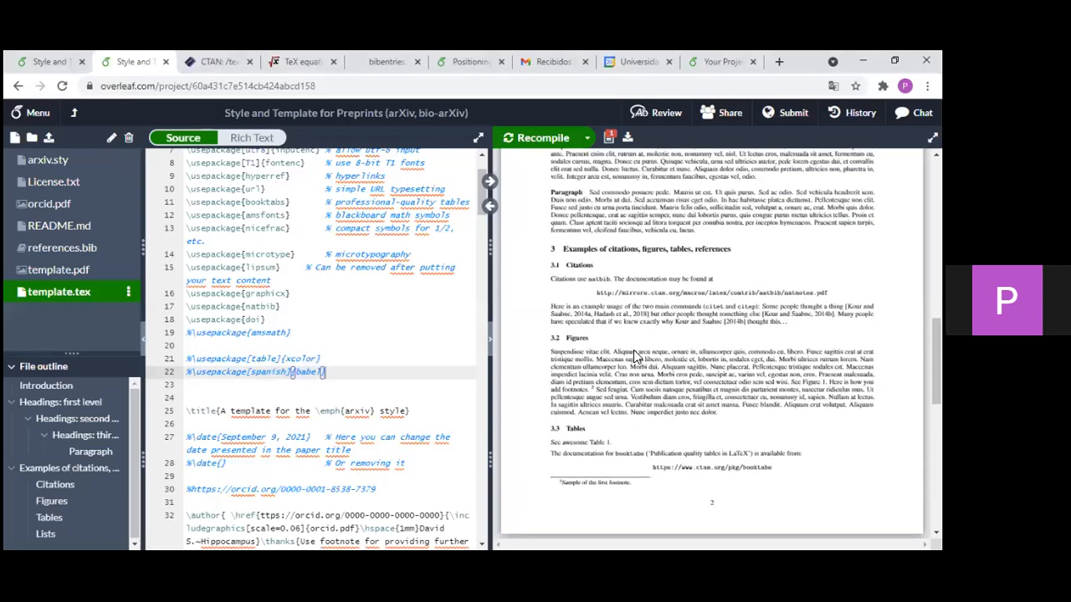
scroll(633, 349, "up", 10)
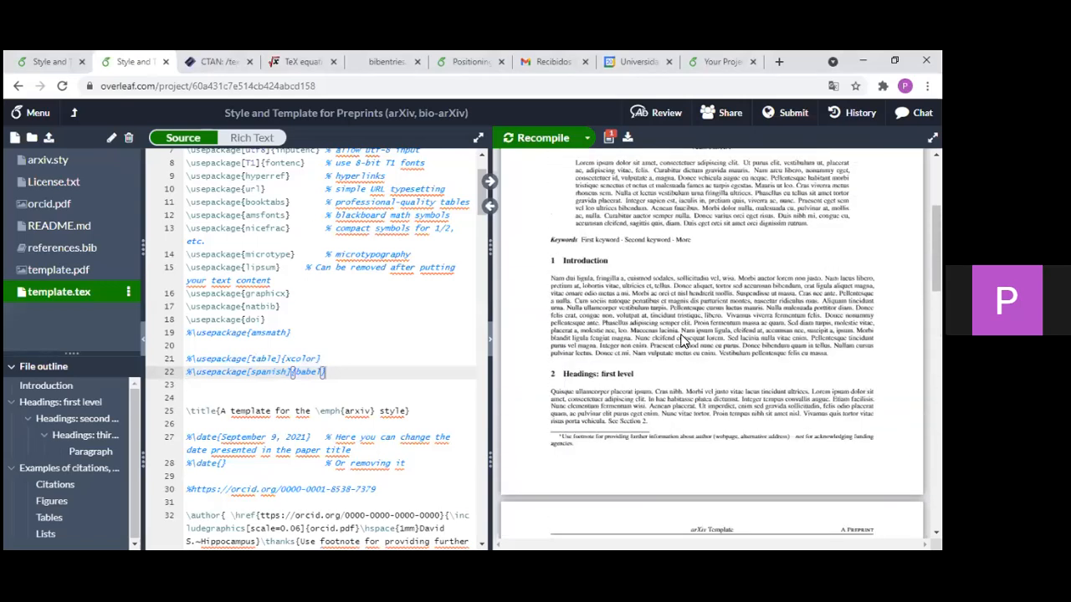
scroll(682, 340, "up", 4)
key("Up")
key("Up")
key("Up")
scroll(694, 288, "down", 5)
scroll(693, 293, "up", 5)
scroll(694, 297, "down", 10)
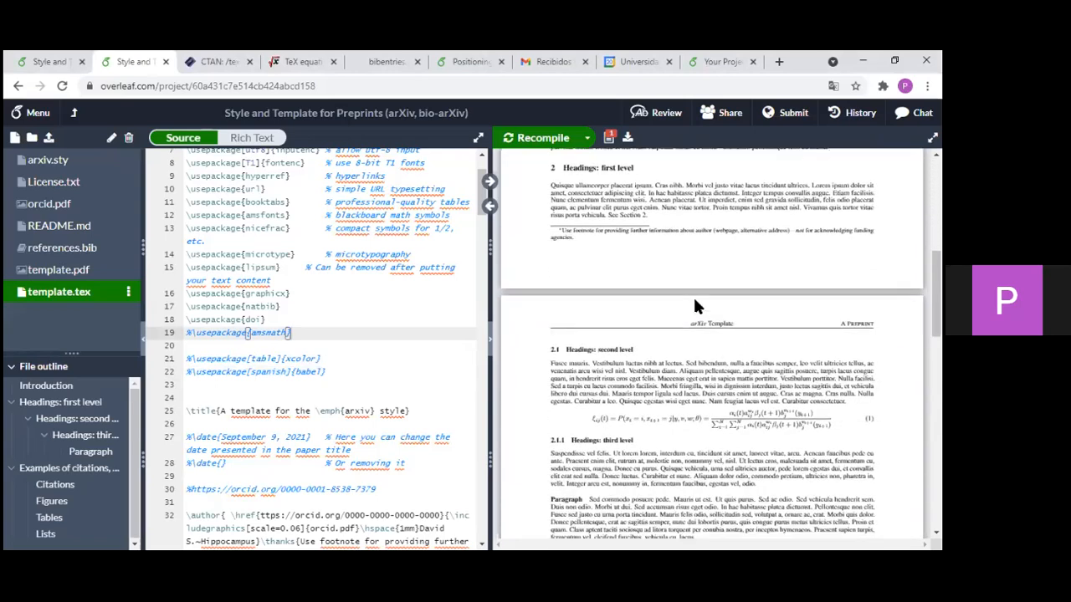
scroll(695, 307, "down", 3)
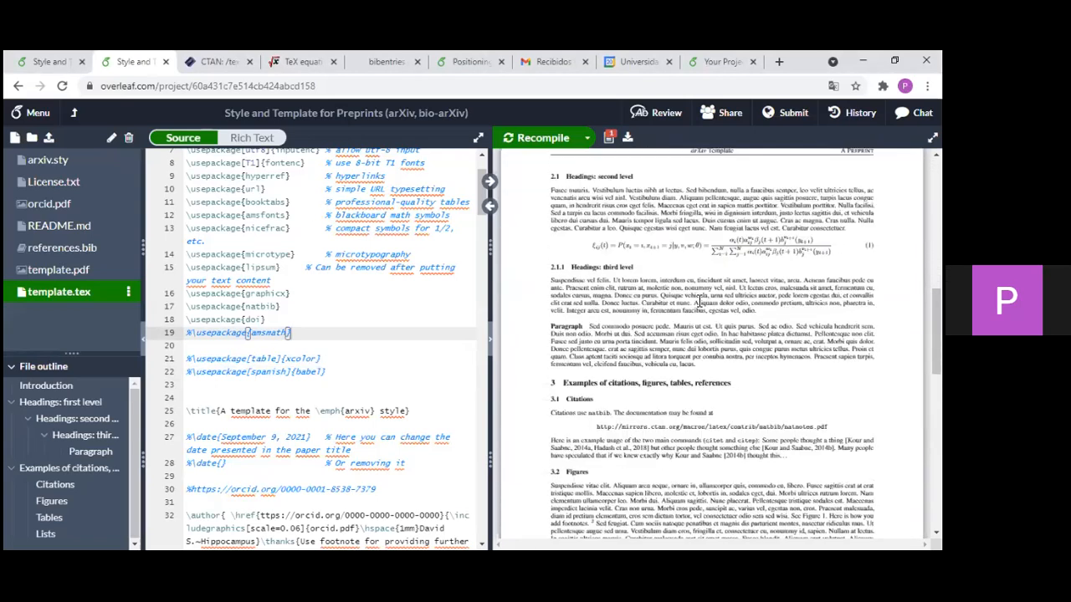
scroll(697, 300, "down", 3)
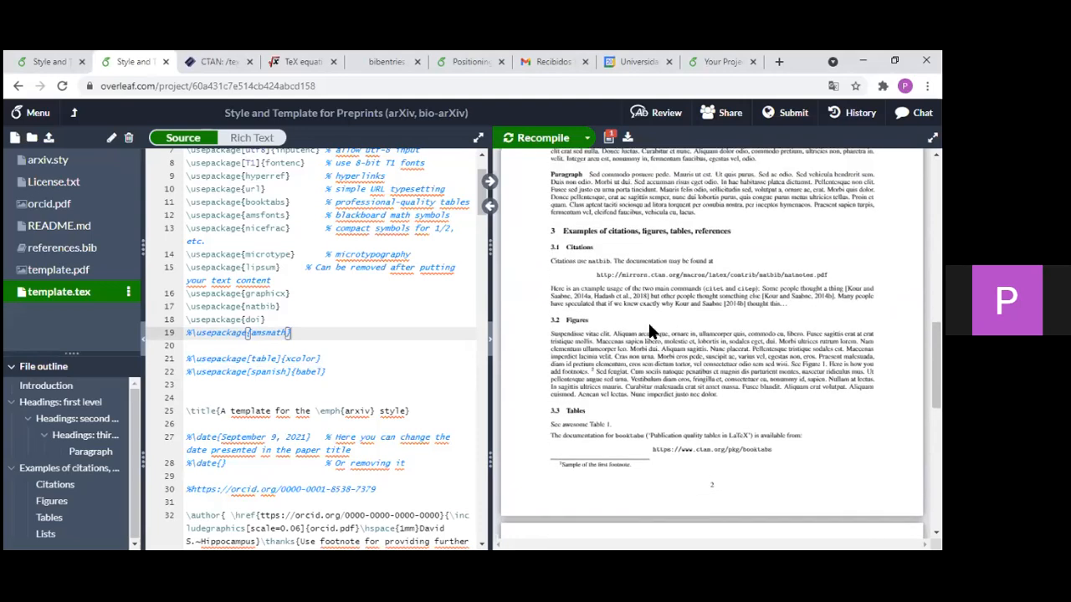
- Return to the first page of the compiled PDF and review its title, author block and abstract
scroll(652, 333, "up", 15)
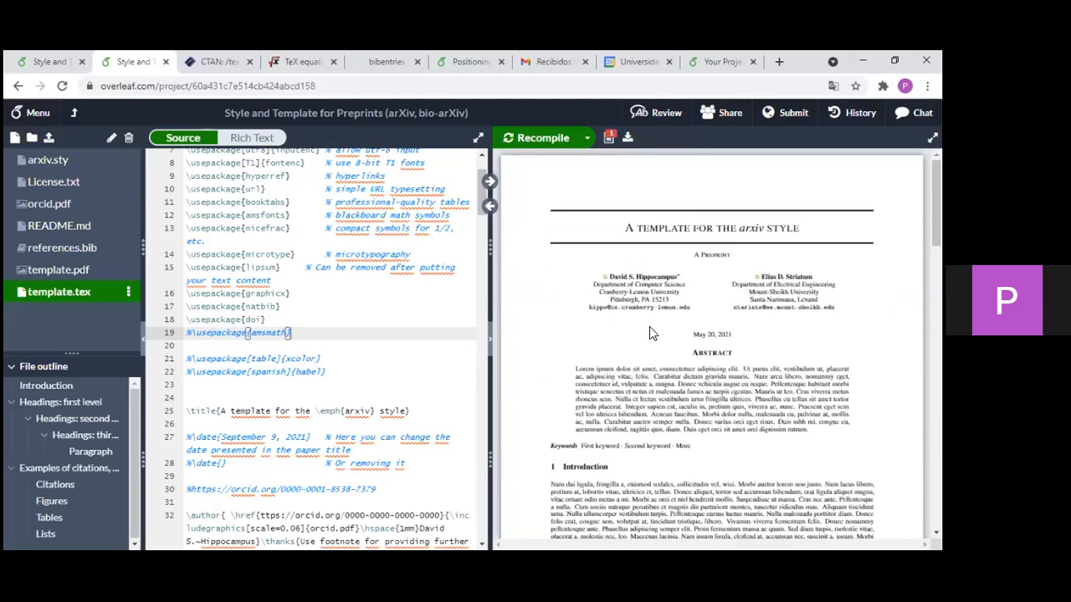
scroll(651, 333, "down", 10)
scroll(649, 328, "down", 6)
scroll(650, 328, "up", 8)
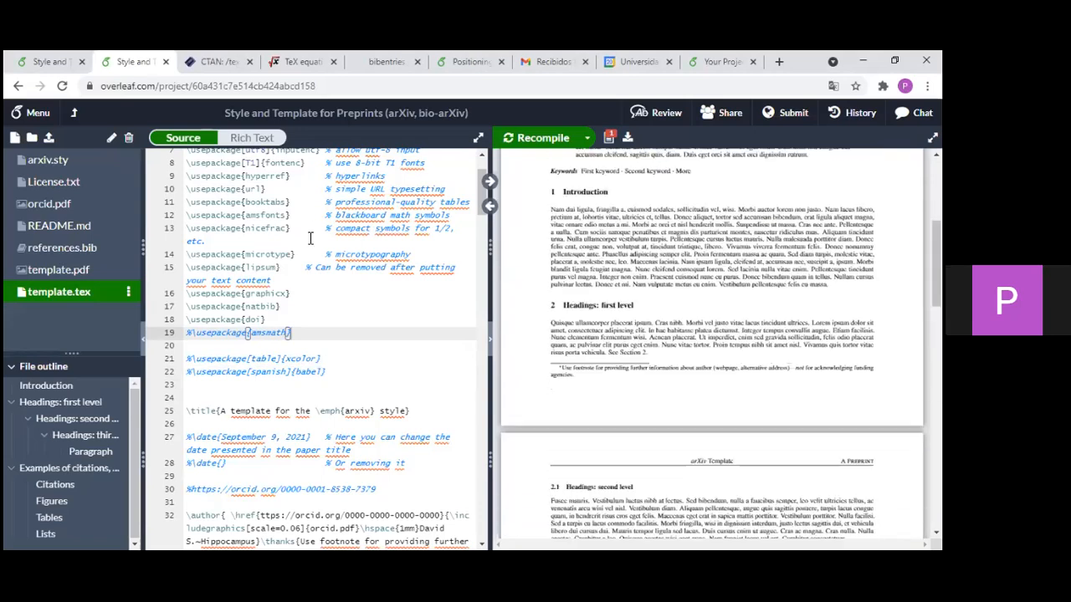
scroll(674, 500, "up", 4)
scroll(711, 350, "down", 1)
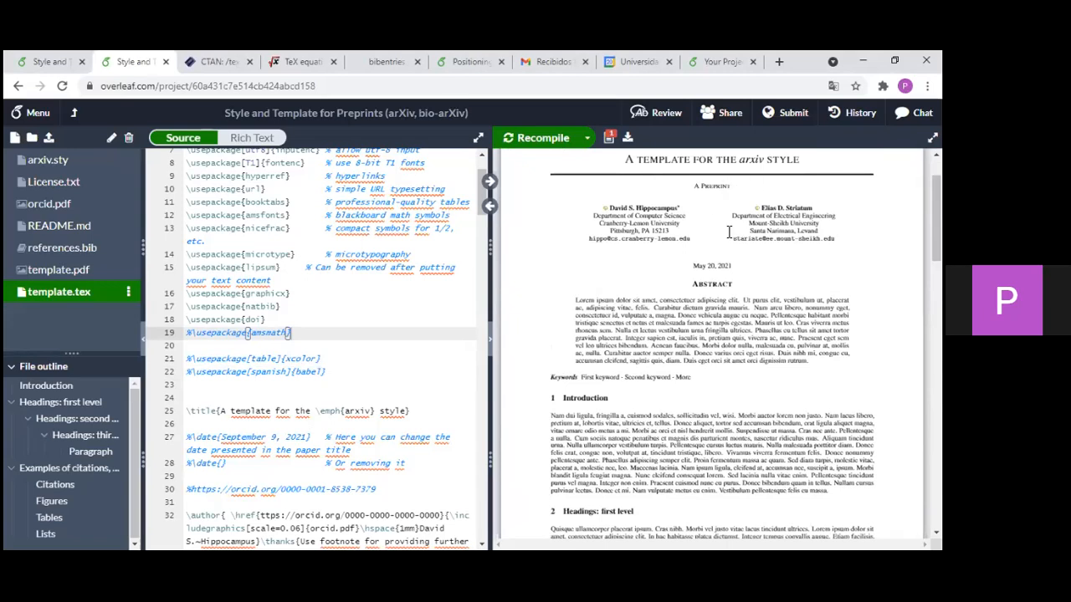
- View the project's sharing options and close them without inviting a collaborator
left_click(716, 117)
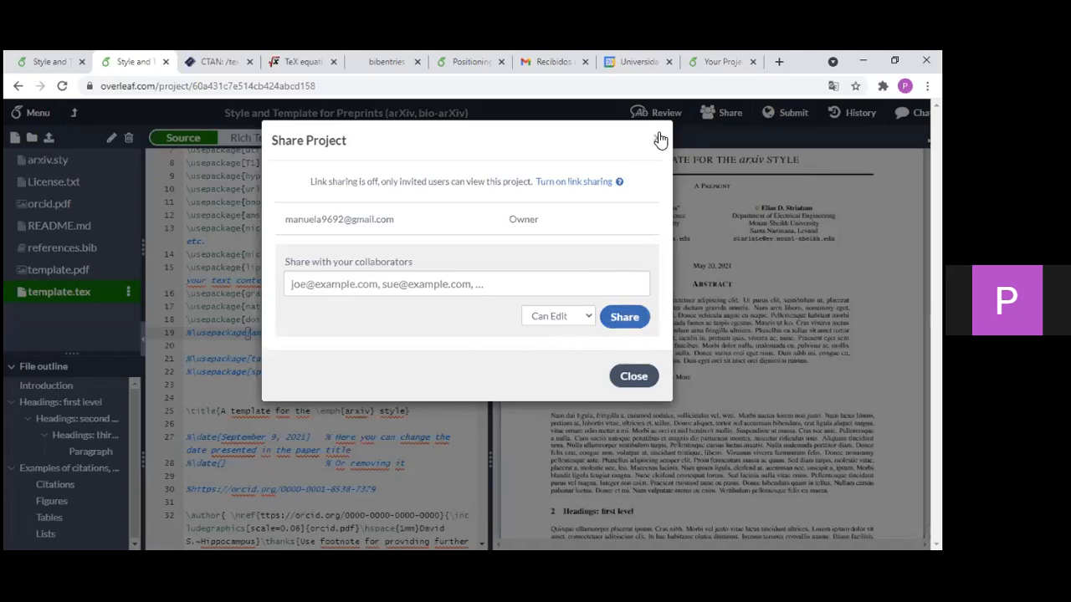
left_click(697, 278)
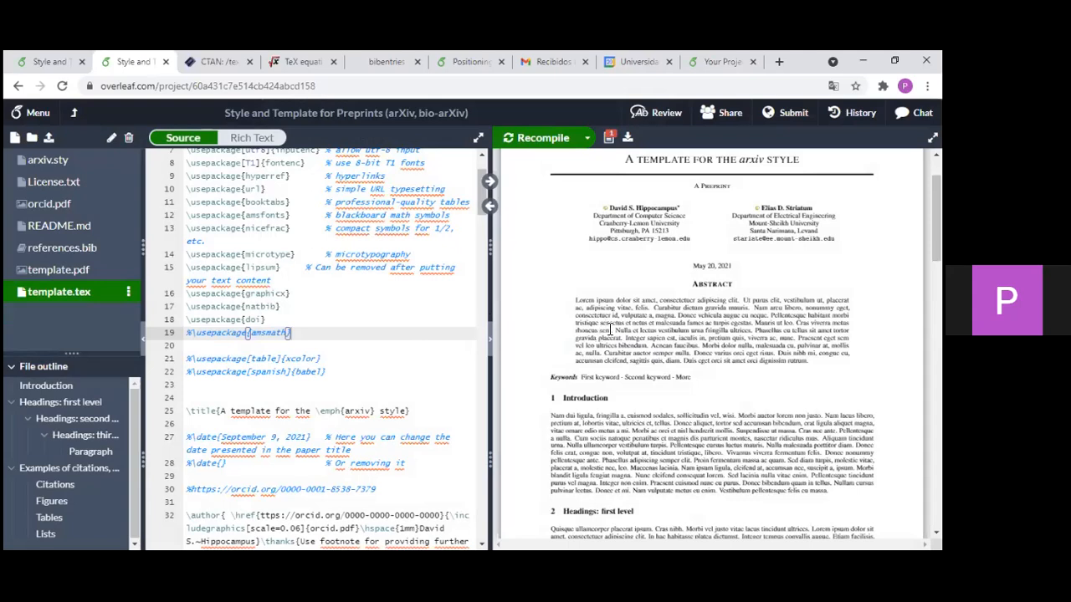
- Examine the title, date and author blocks in template.tex, then return to the start of the source and the PDF
left_click(346, 384)
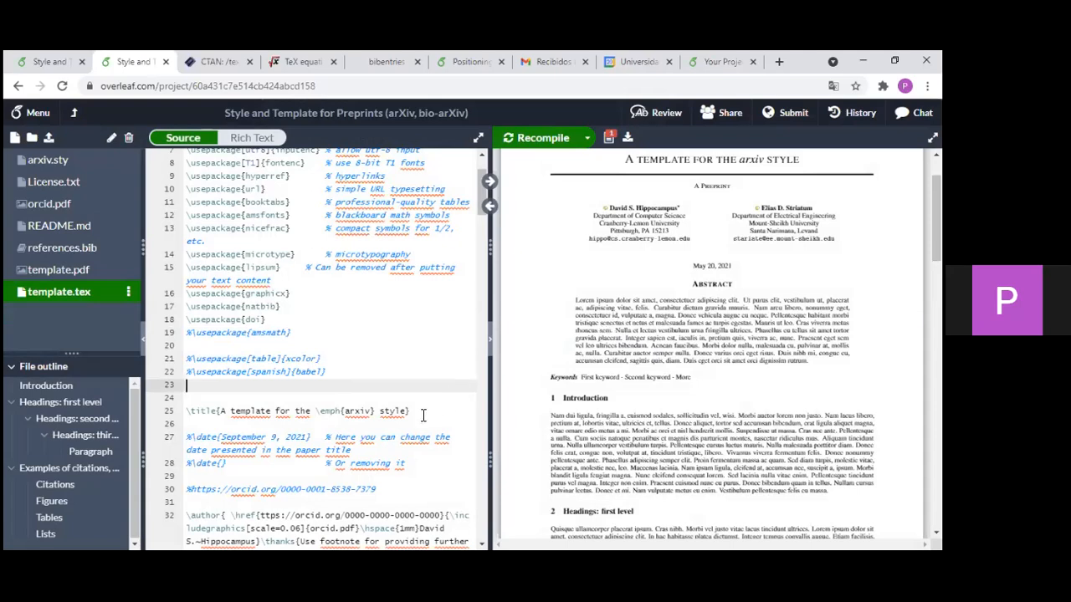
scroll(422, 417, "down", 2)
scroll(422, 418, "down", 1)
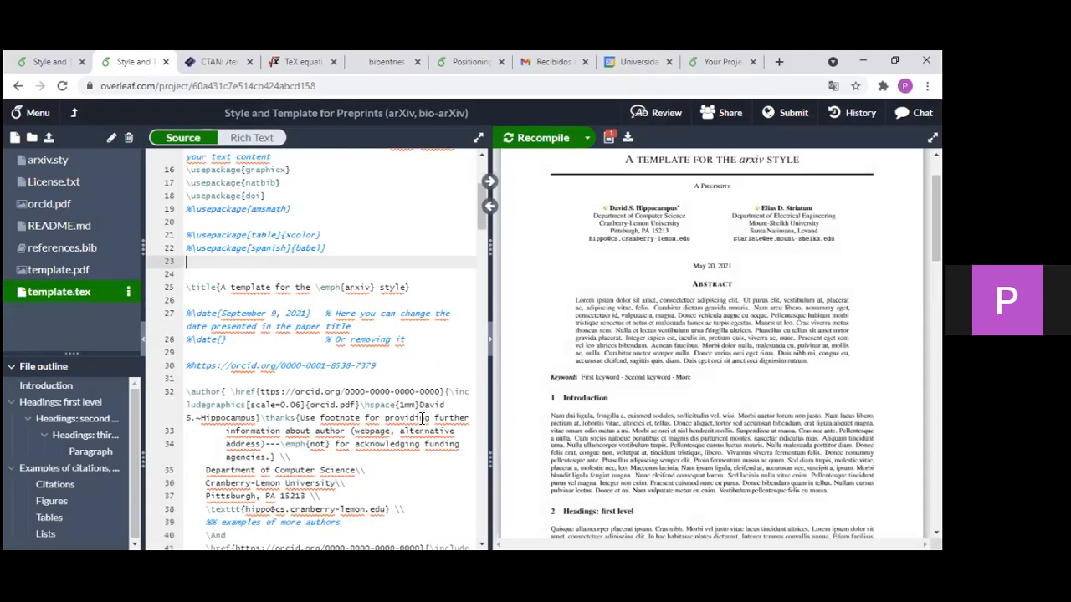
scroll(422, 417, "up", 5)
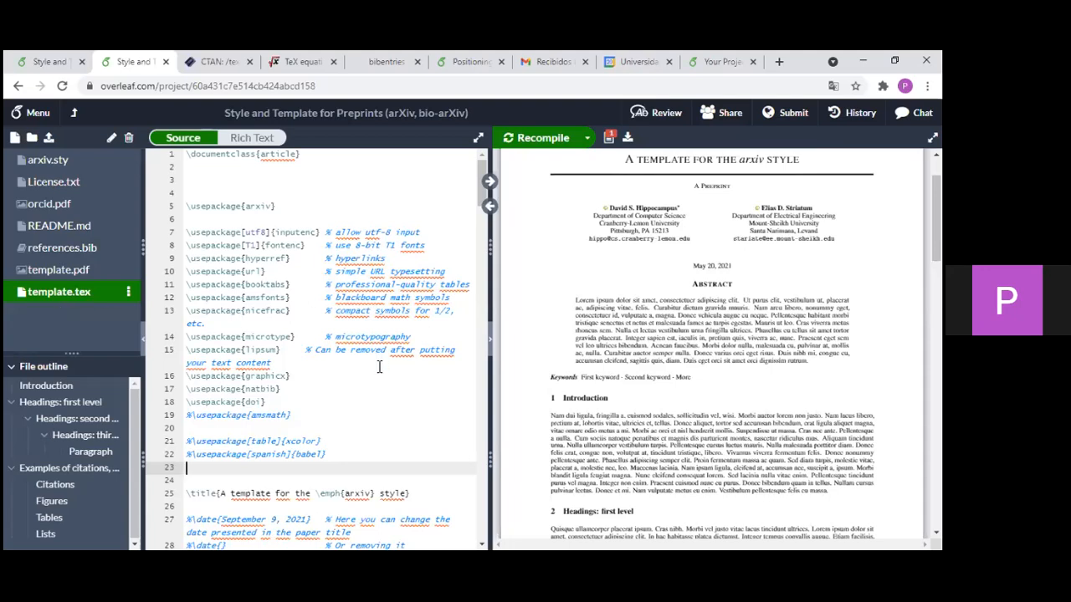
scroll(589, 238, "up", 1)
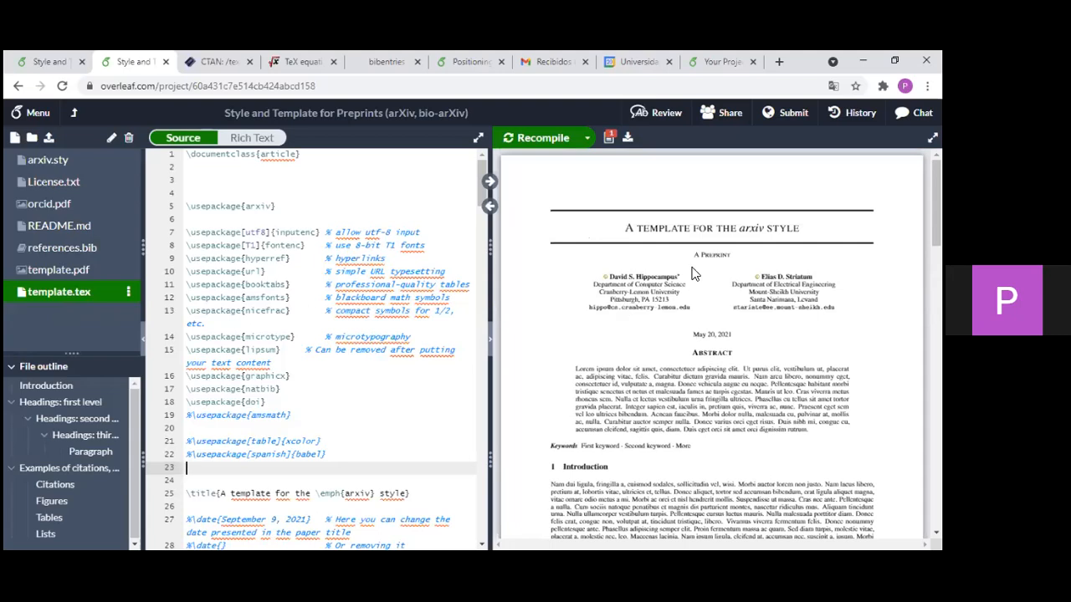
- Open arxiv.sty and look through its keyword, font size, footnote, list, title and abstract formatting definitions
left_click(58, 163)
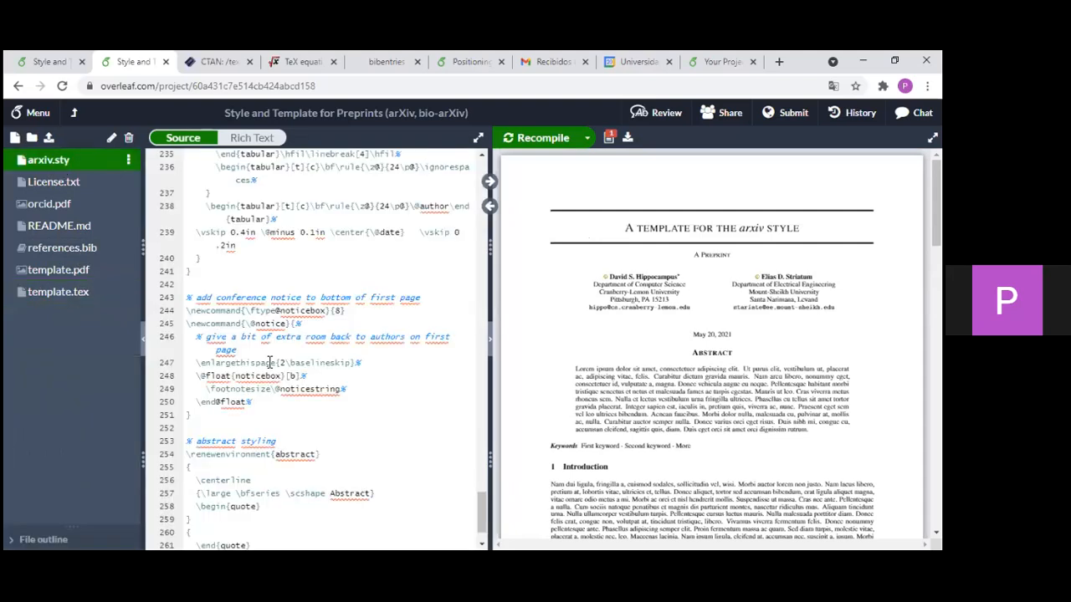
left_click_drag(483, 513, 487, 198)
scroll(485, 171, "up", 20)
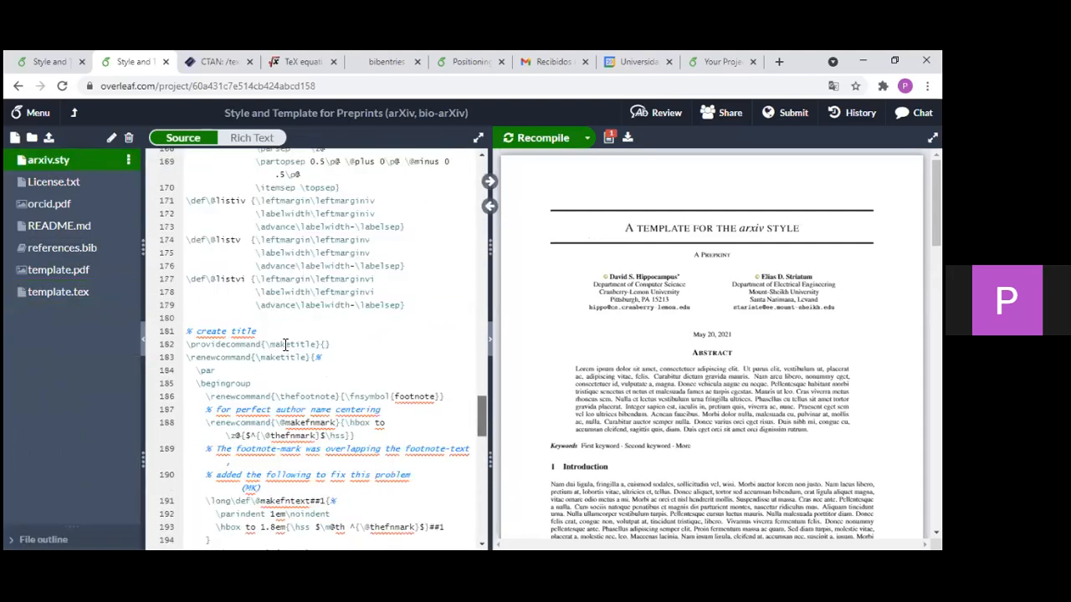
scroll(286, 345, "up", 15)
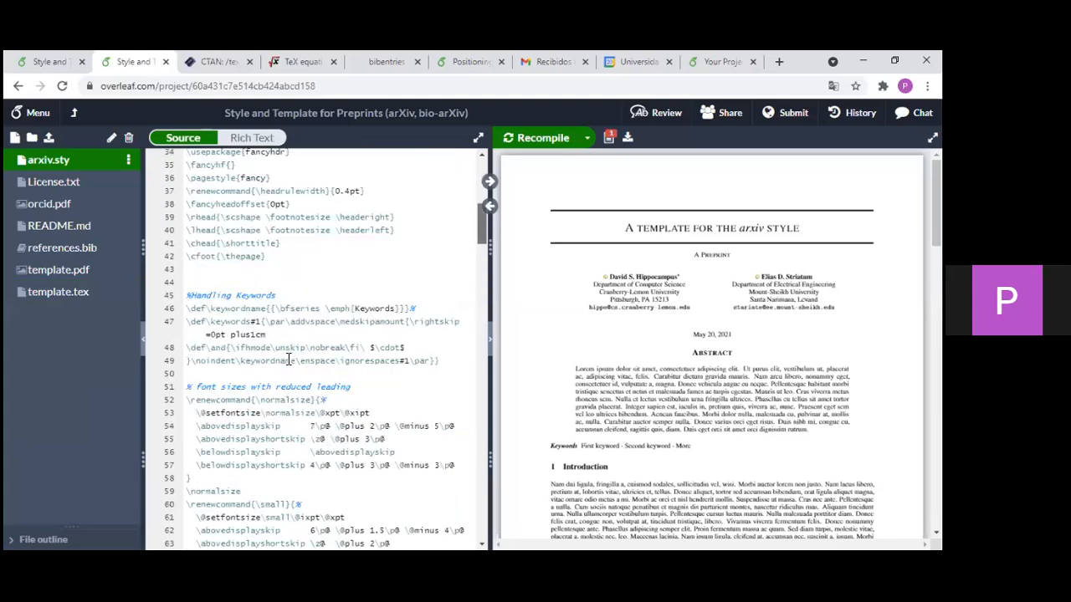
scroll(290, 365, "up", 2)
scroll(290, 374, "down", 8)
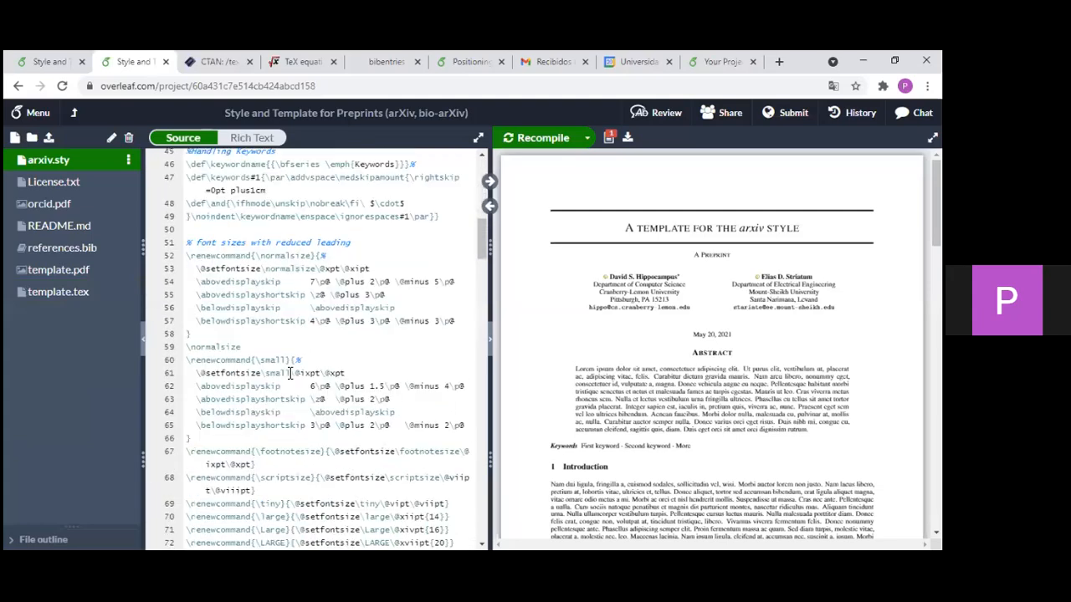
scroll(289, 382, "down", 17)
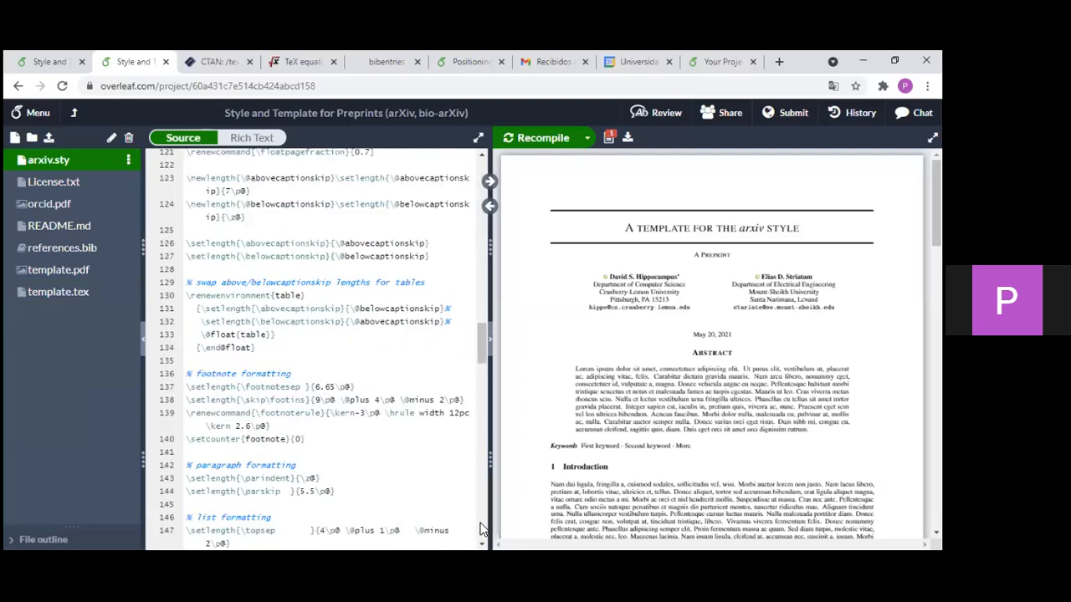
scroll(251, 249, "down", 10)
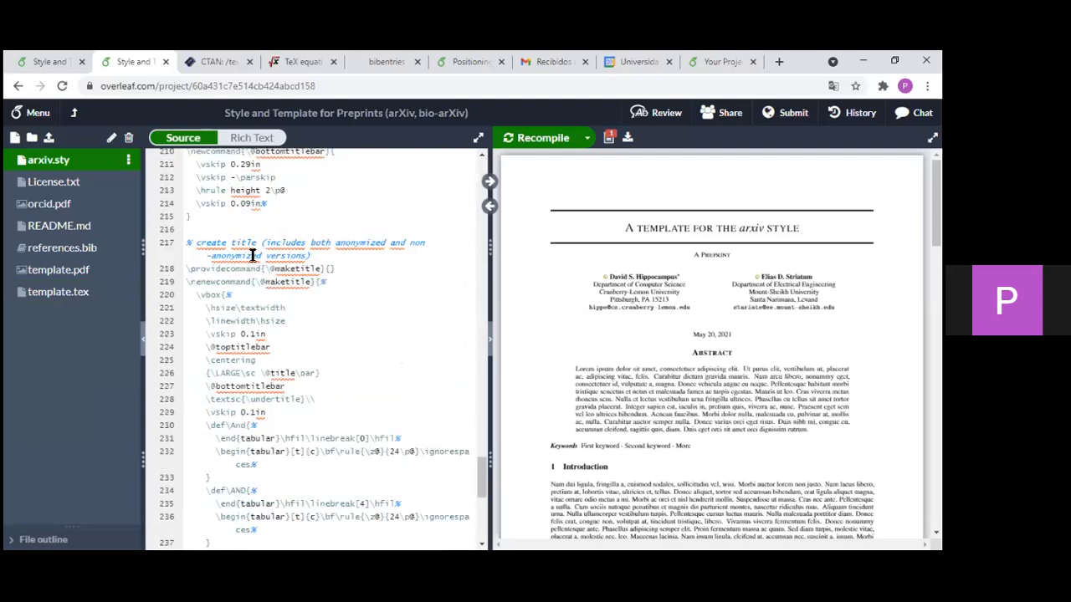
scroll(251, 248, "down", 5)
scroll(251, 248, "up", 20)
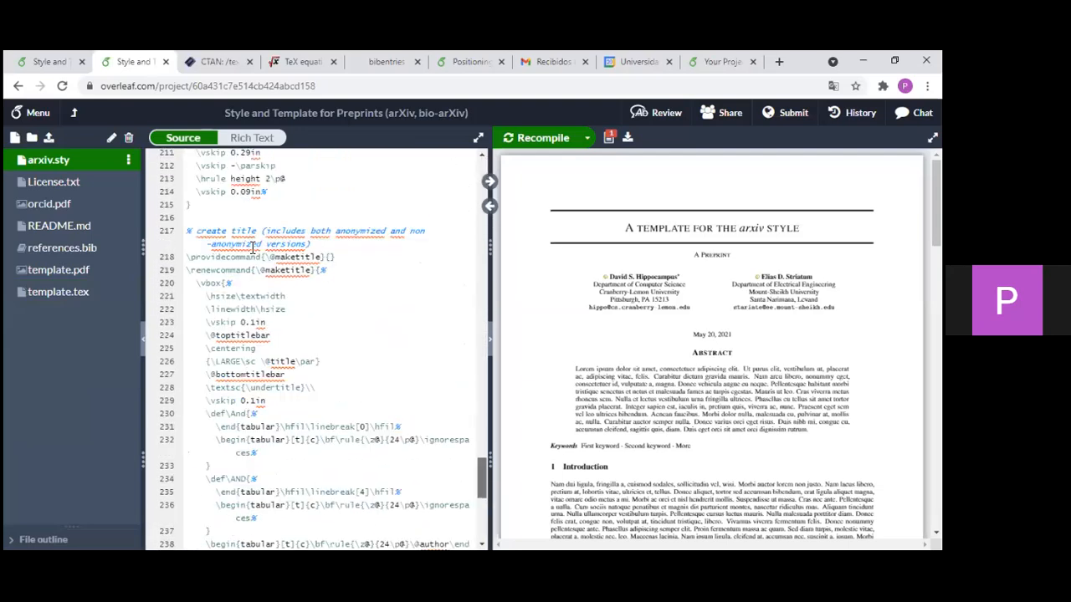
- Examine the page geometry, Preprint label and fancyhdr header settings near the start of arxiv.sty
scroll(252, 248, "up", 15)
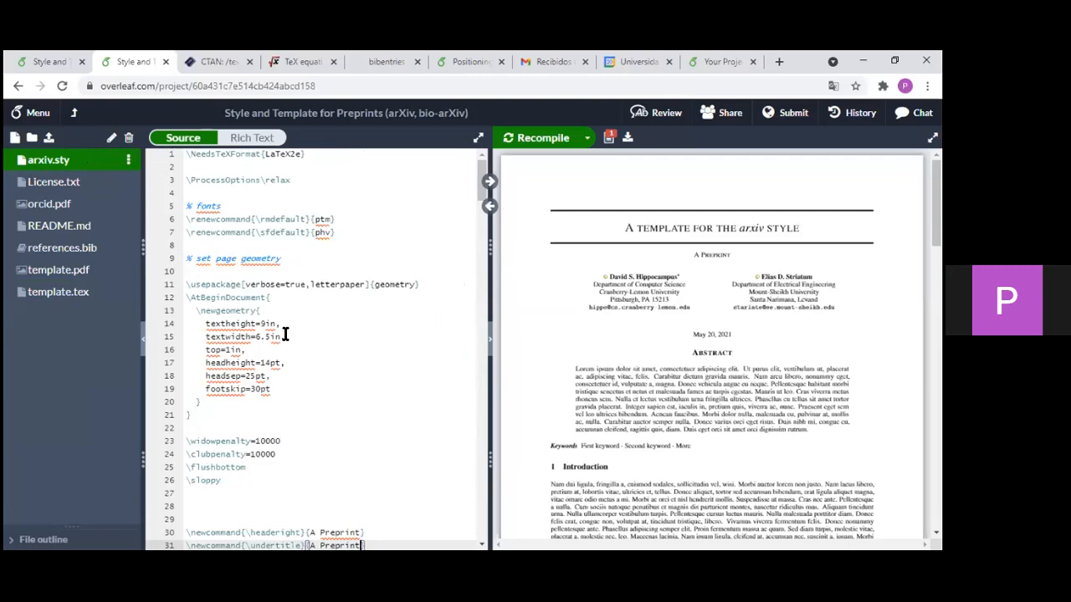
scroll(342, 352, "down", 3)
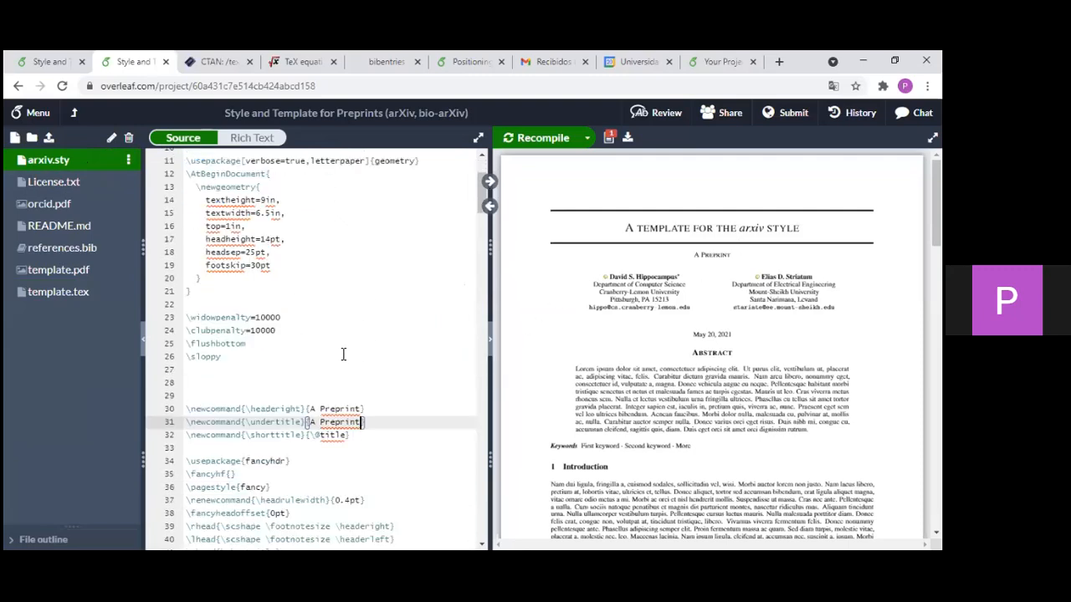
scroll(448, 391, "up", 3)
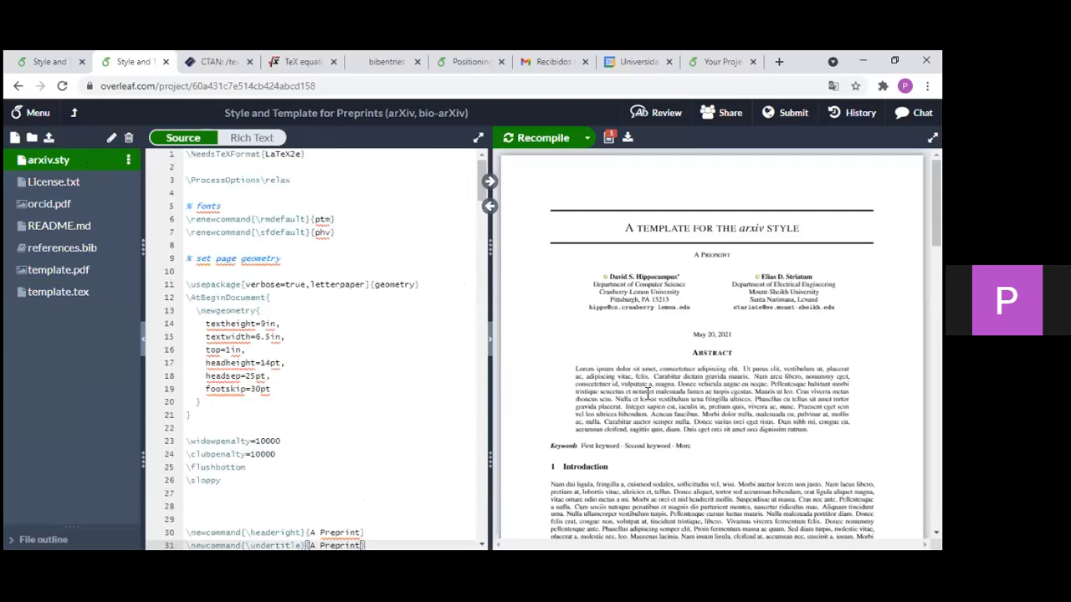
scroll(648, 393, "down", 2)
scroll(648, 394, "down", 1)
scroll(384, 407, "down", 5)
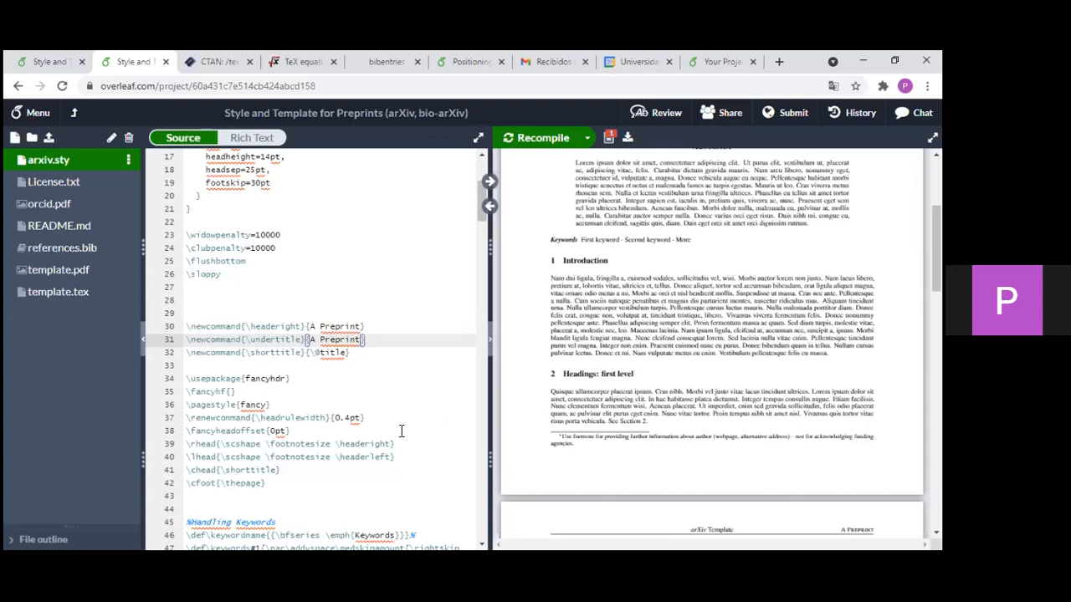
scroll(402, 431, "down", 2)
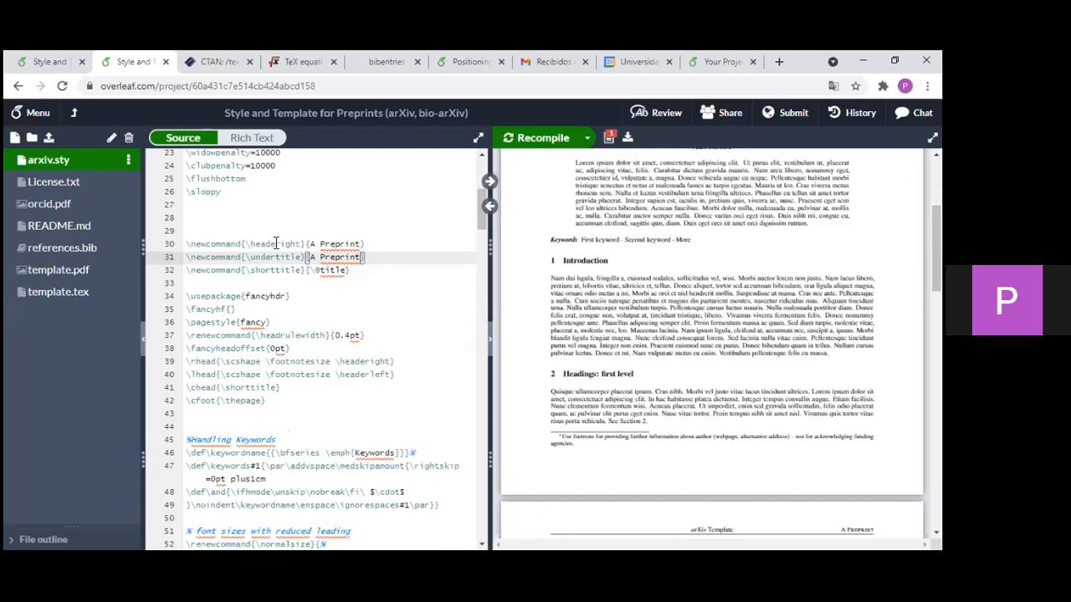
- Examine the fancyhdr block in arxiv.sty alongside the running header at the start of the PDF's second page
left_click_drag(267, 404, 188, 309)
left_click(297, 412)
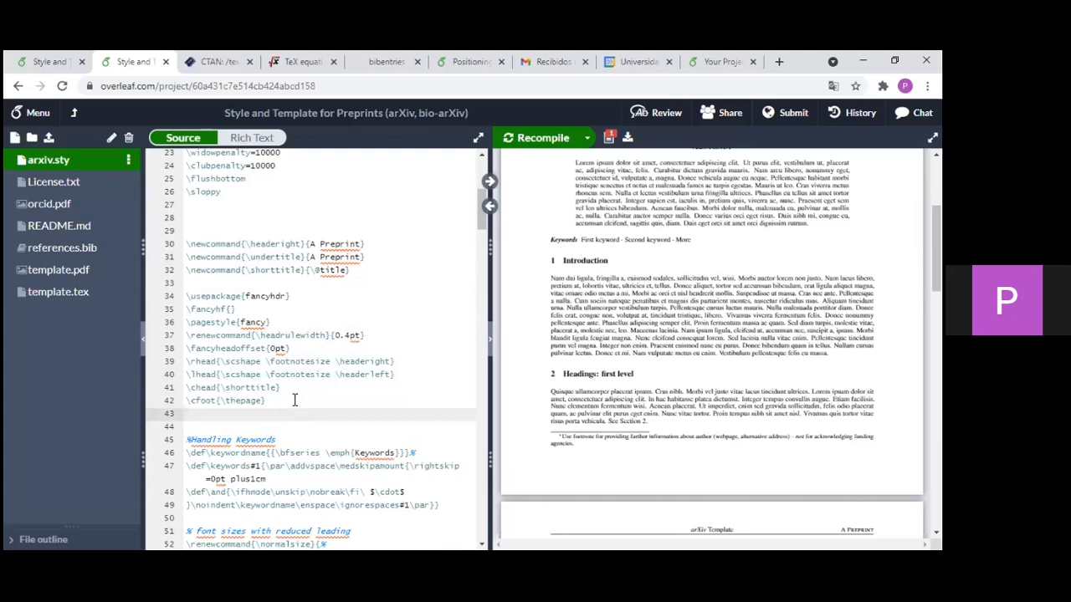
scroll(245, 342, "up", 5)
scroll(245, 343, "down", 3)
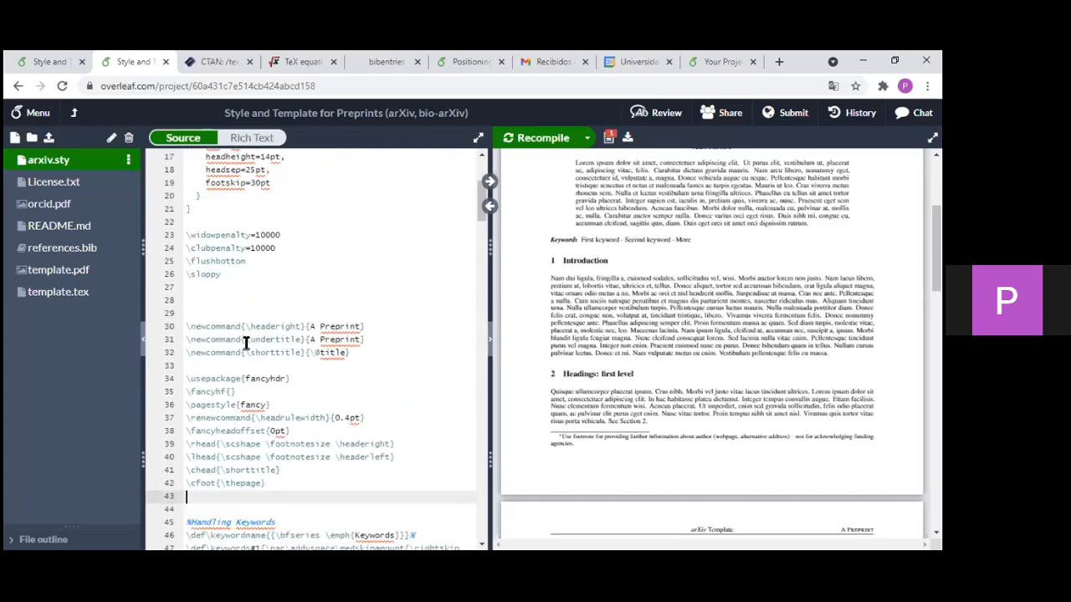
scroll(244, 346, "down", 1)
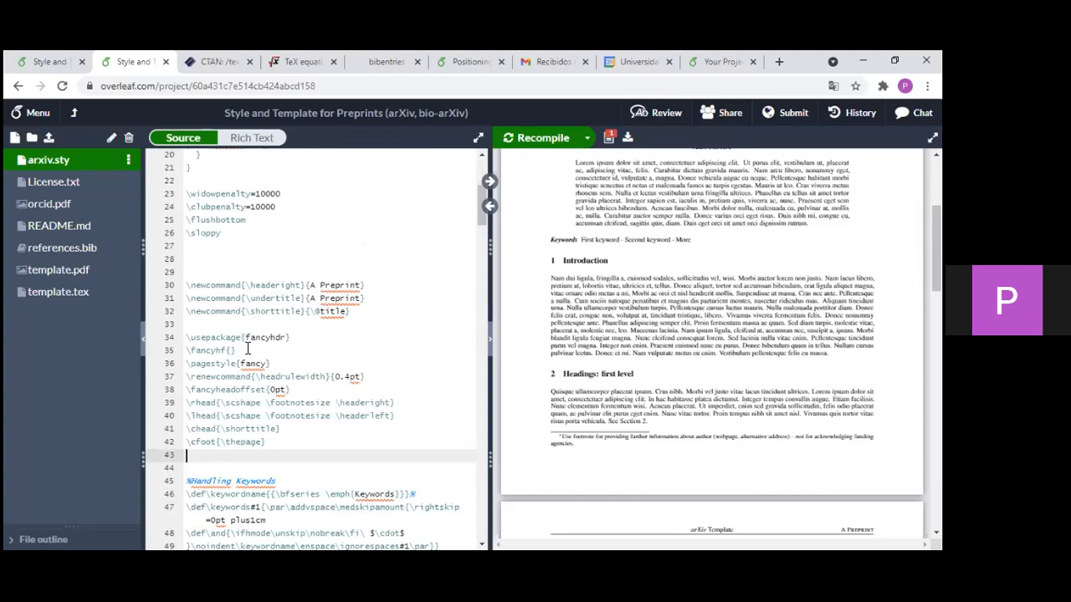
scroll(655, 349, "up", 3)
scroll(655, 348, "down", 2)
scroll(655, 349, "down", 3)
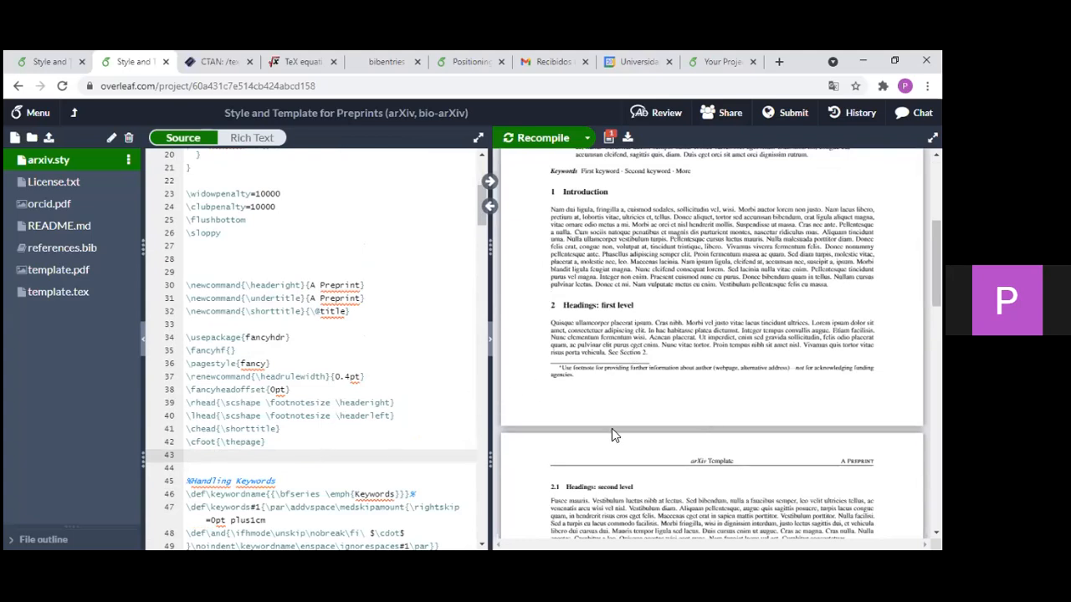
scroll(307, 439, "down", 1)
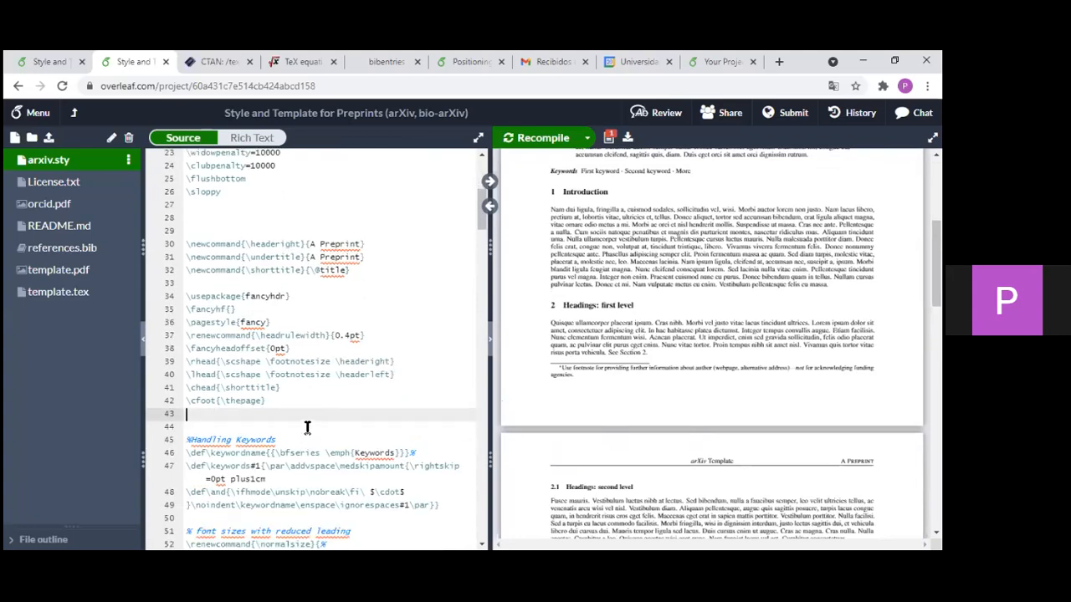
scroll(594, 352, "down", 3)
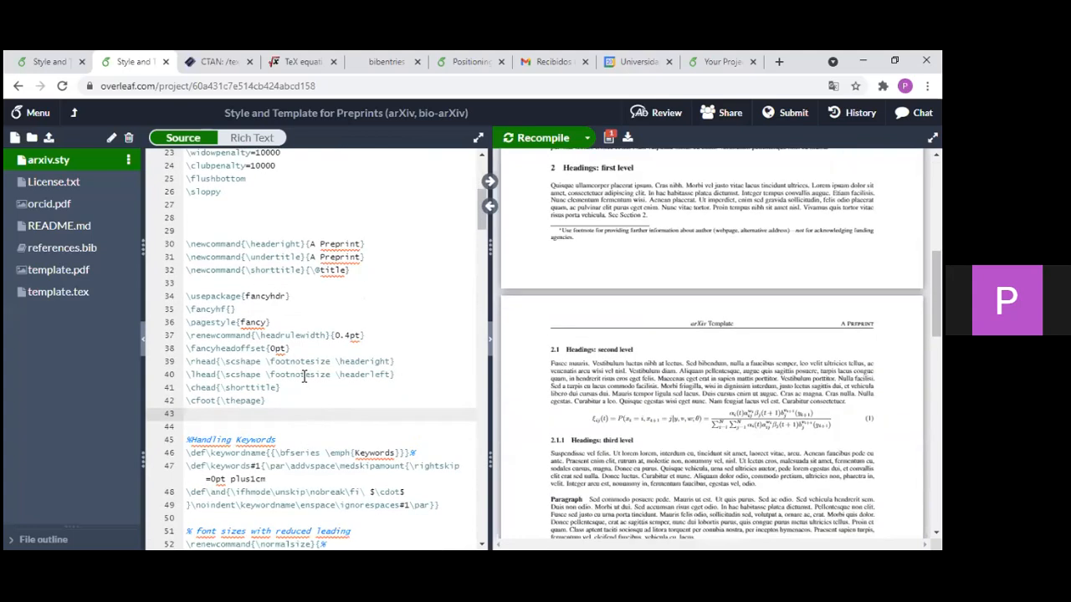
- Highlight the label commands through \cfoot in arxiv.sty, then the fancyhdr package and page style lines, and clear the selection
left_click(268, 401)
key("shift+Up")
key("shift+Up")
key("shift+Up")
key("shift+Up")
key("shift+Up")
key("shift+Up")
key("shift+Up")
key("shift+Up")
key("shift+Up")
key("shift+Up")
key("shift+Up")
key("shift+Up")
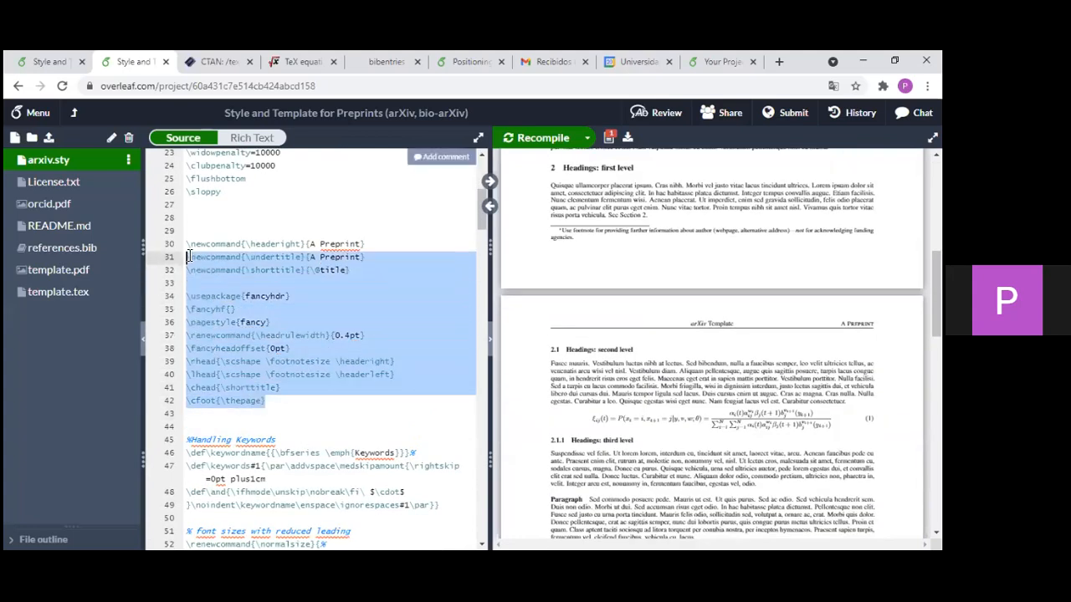
key("shift+Home")
left_click(285, 411)
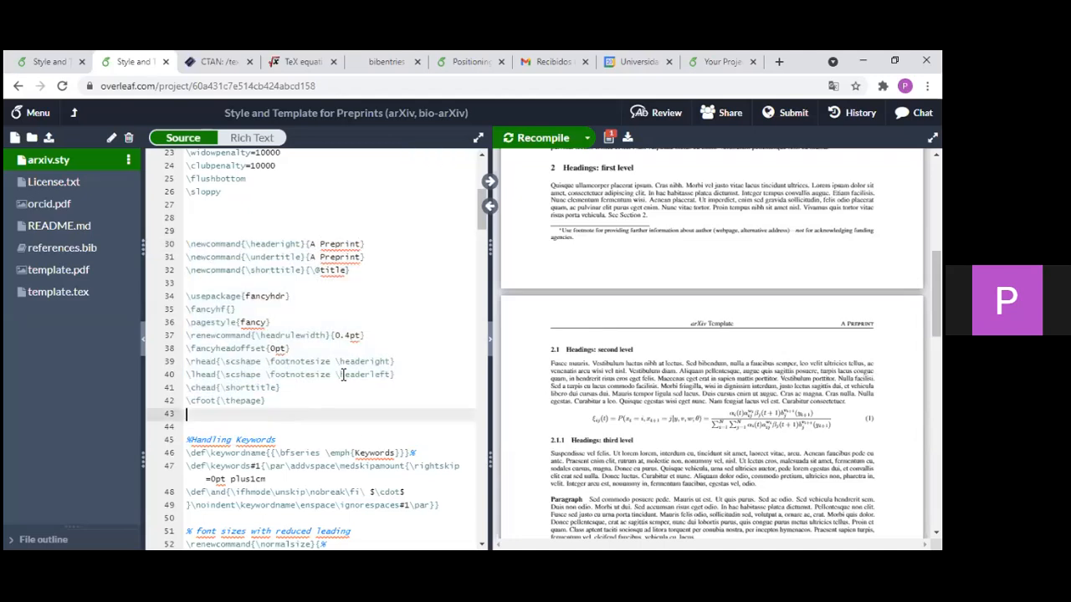
left_click_drag(187, 297, 291, 335)
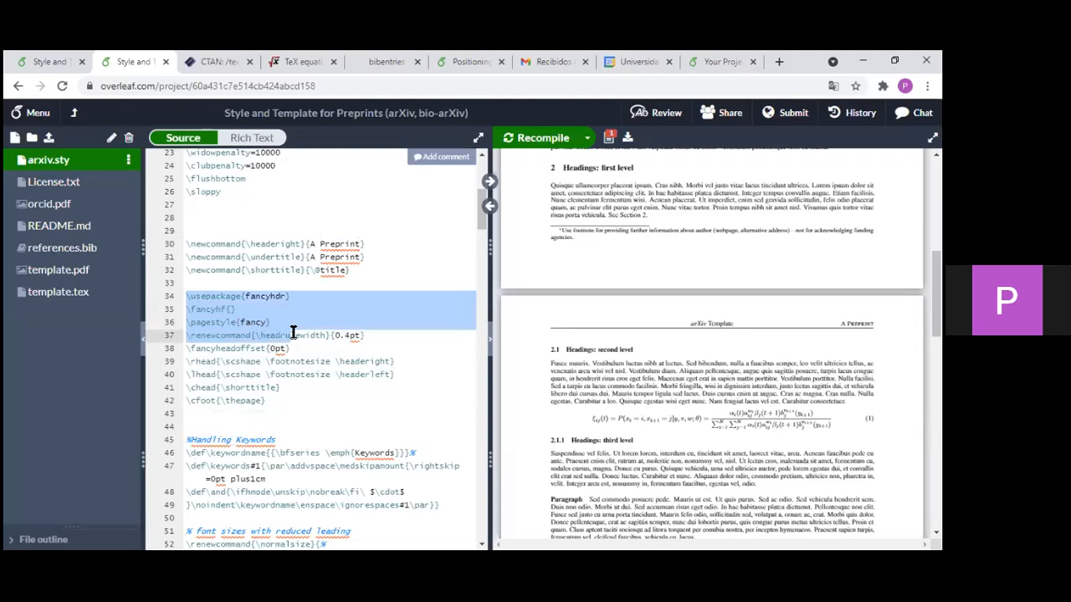
left_click(296, 345)
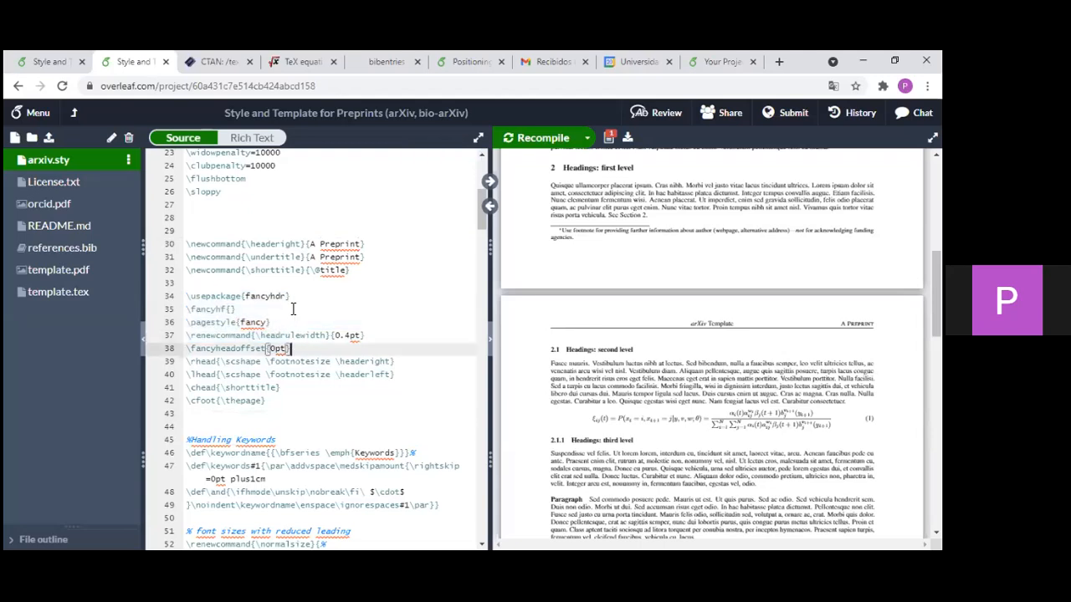
- Compare the title on the PDF's first page with the running headers on pages 2 and 3
scroll(694, 322, "up", 6)
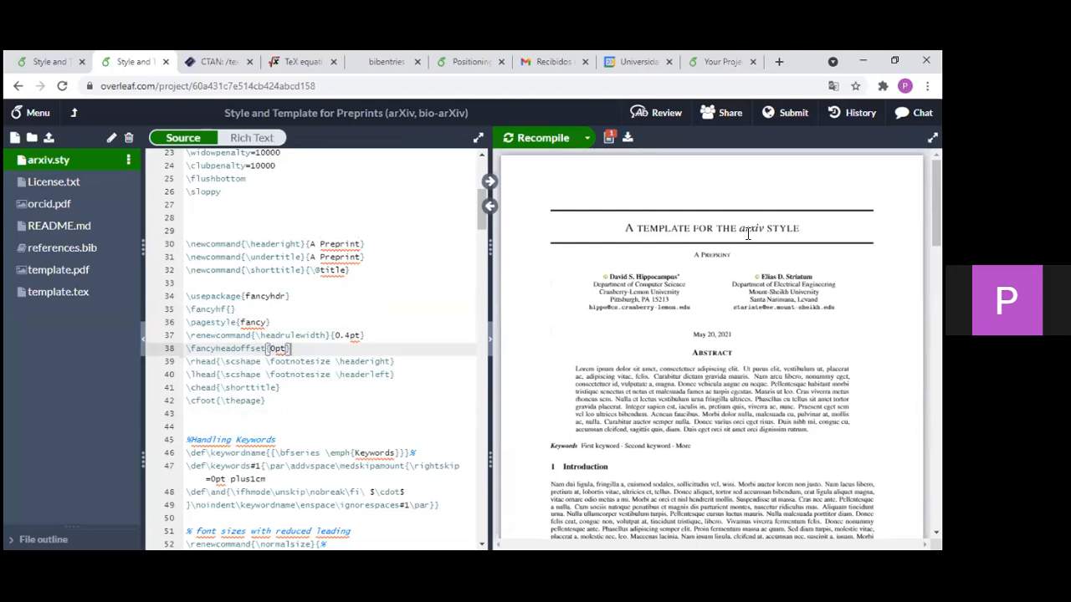
left_click_drag(626, 229, 800, 229)
left_click(800, 229)
left_click_drag(732, 231, 790, 228)
scroll(701, 326, "down", 5)
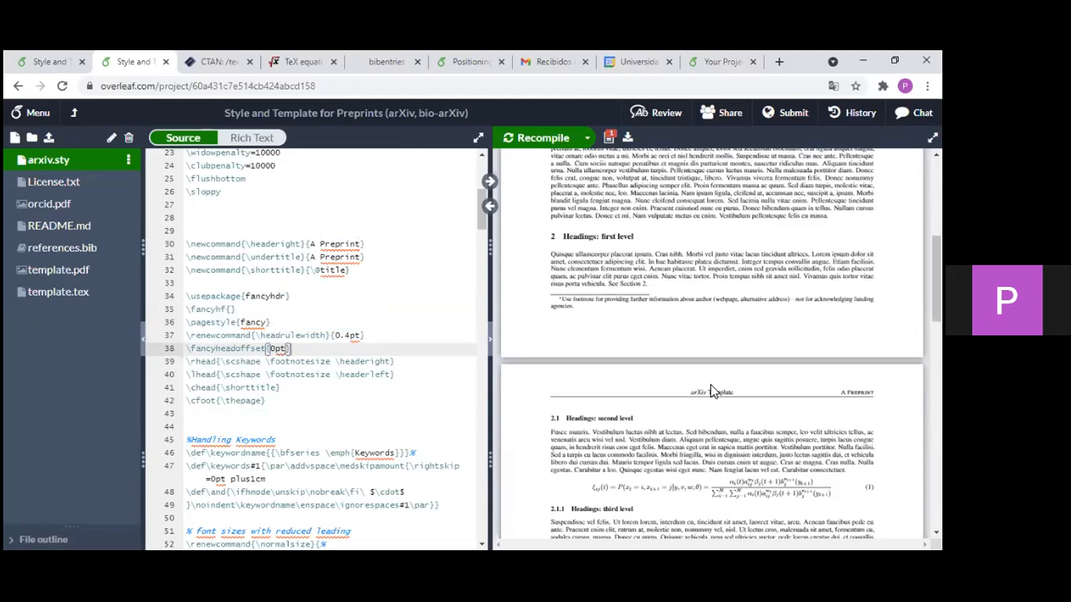
scroll(710, 392, "down", 3)
scroll(586, 263, "up", 1)
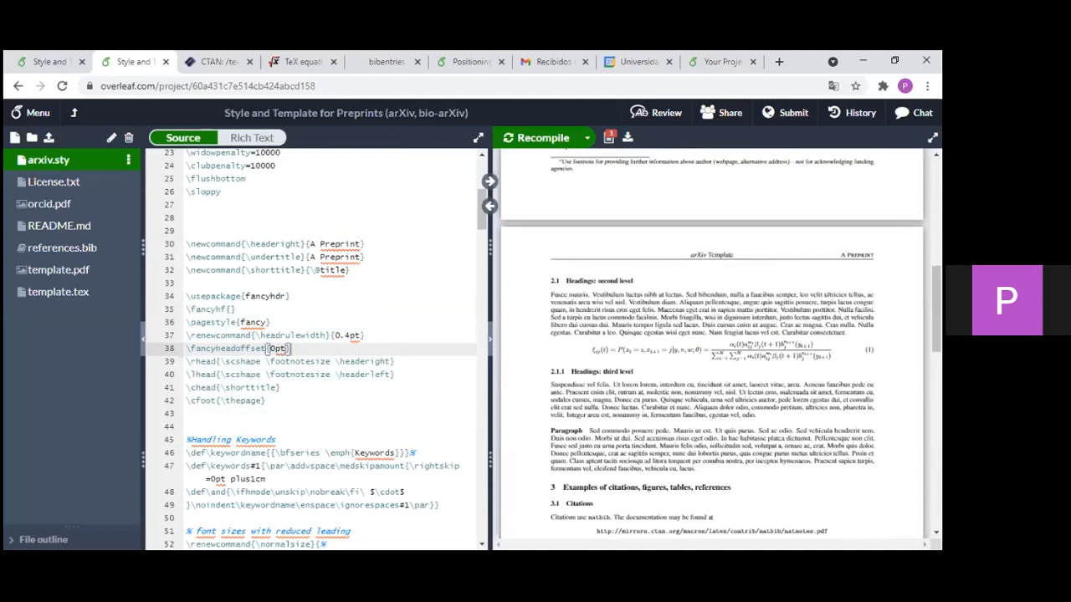
left_click_drag(845, 256, 876, 257)
left_click(708, 273)
left_click_drag(845, 256, 857, 258)
left_click(711, 255)
scroll(641, 343, "down", 4)
scroll(645, 344, "down", 3)
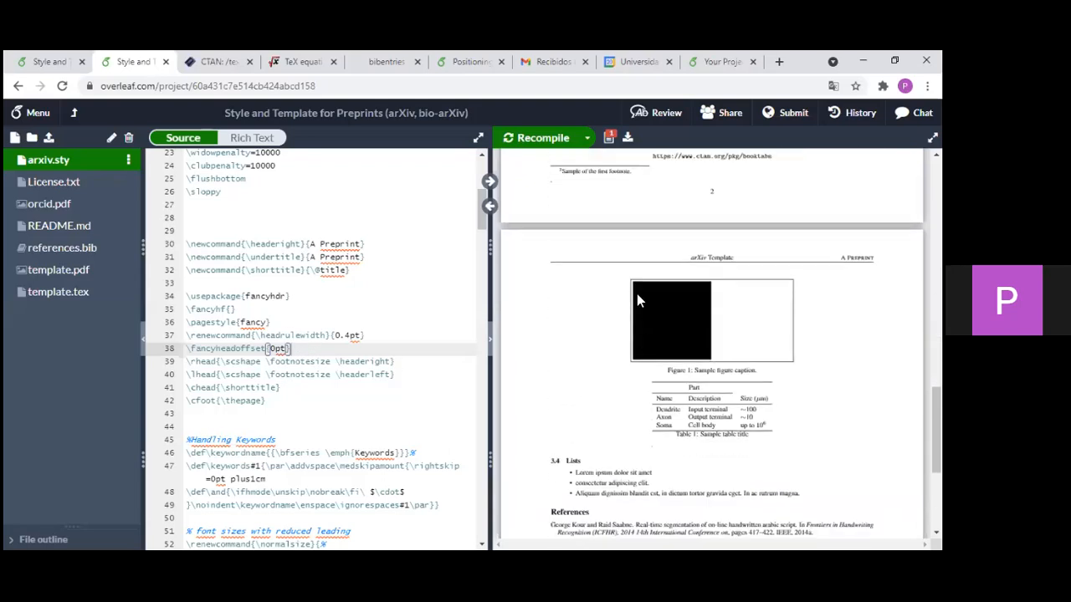
triple_click(700, 257)
- Return to the PDF's first page and jump from the A Preprint line under the title to its source location
scroll(365, 389, "up", 1)
scroll(574, 359, "up", 5)
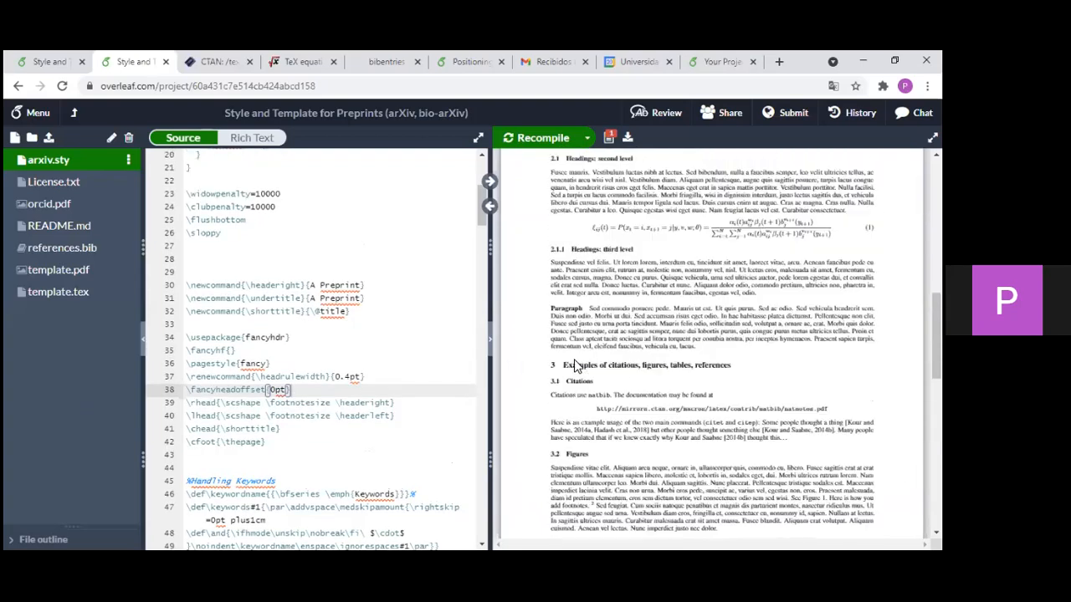
scroll(574, 359, "up", 5)
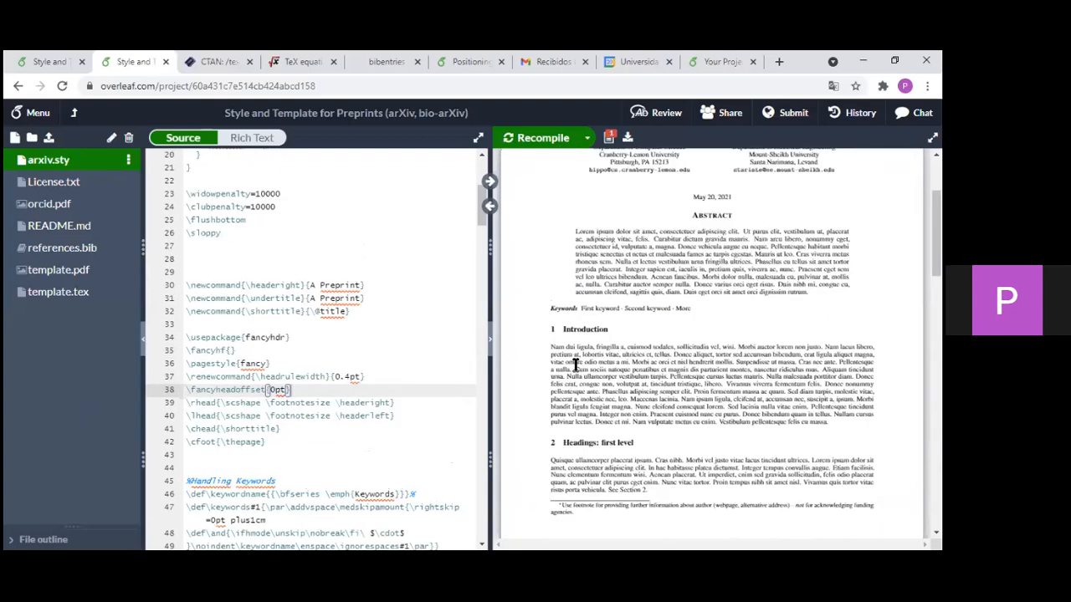
scroll(575, 368, "up", 1)
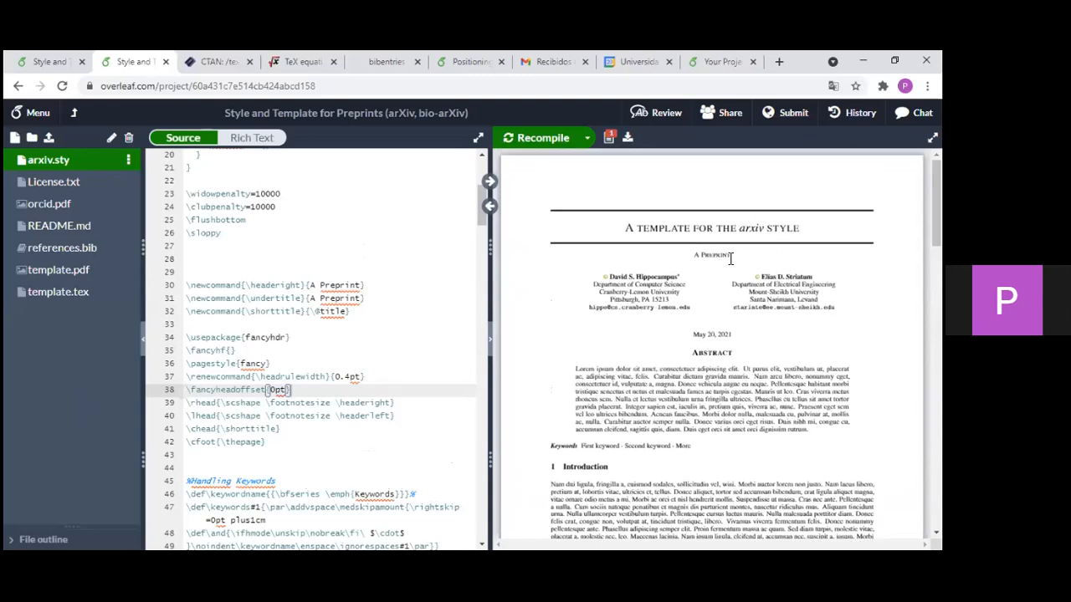
left_click_drag(693, 256, 728, 260)
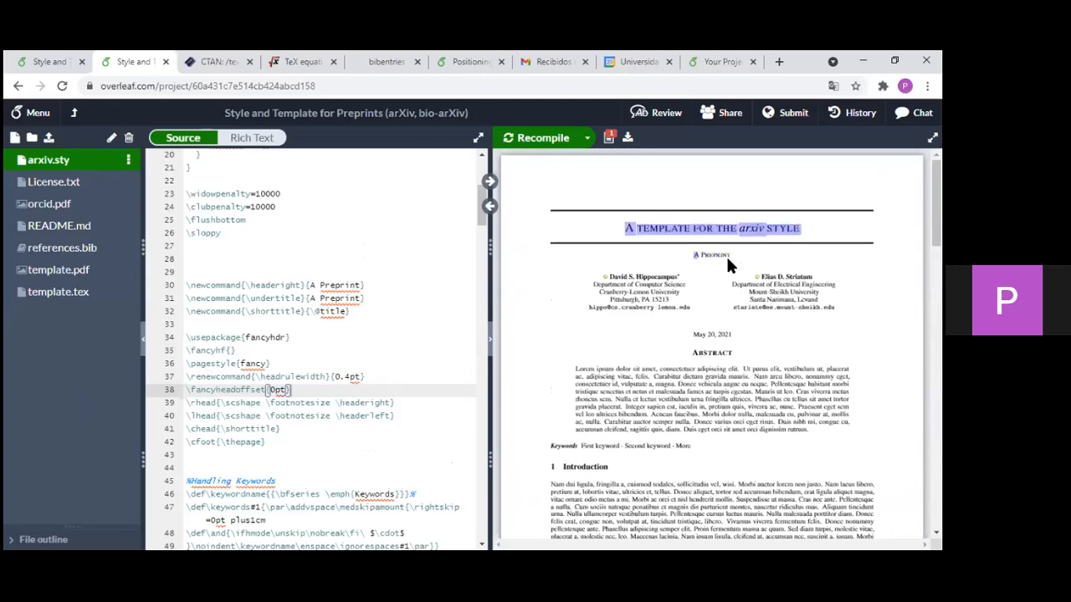
left_click(726, 256)
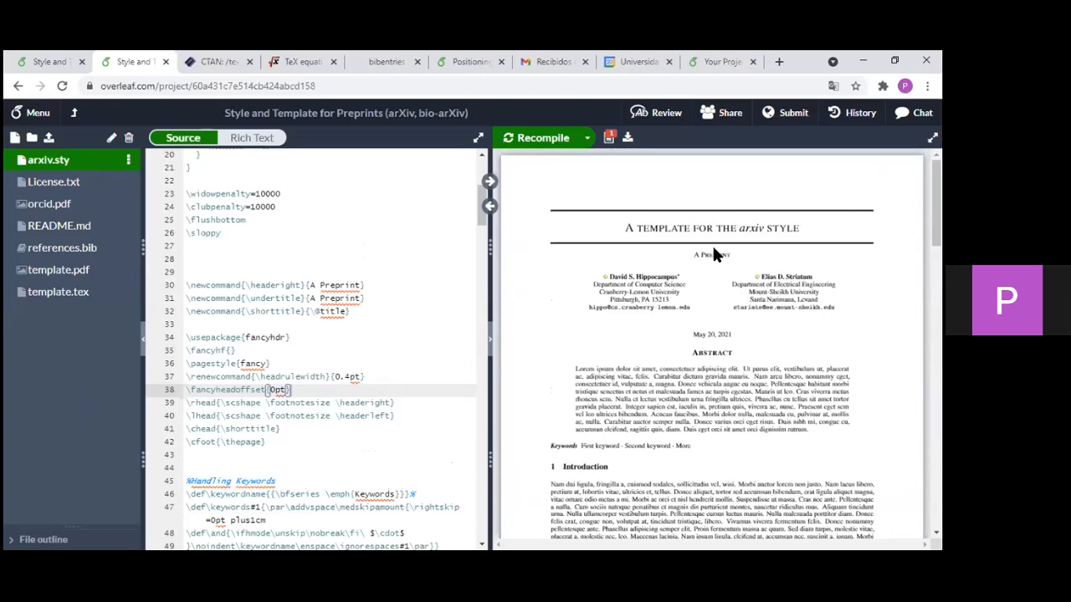
left_click_drag(699, 249, 708, 270)
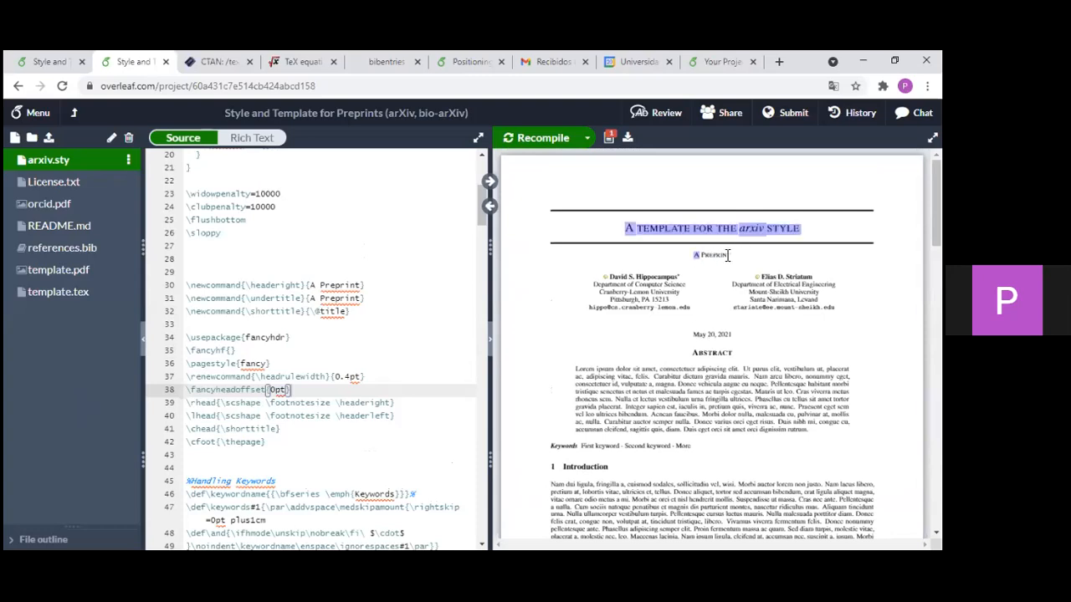
left_click(726, 254)
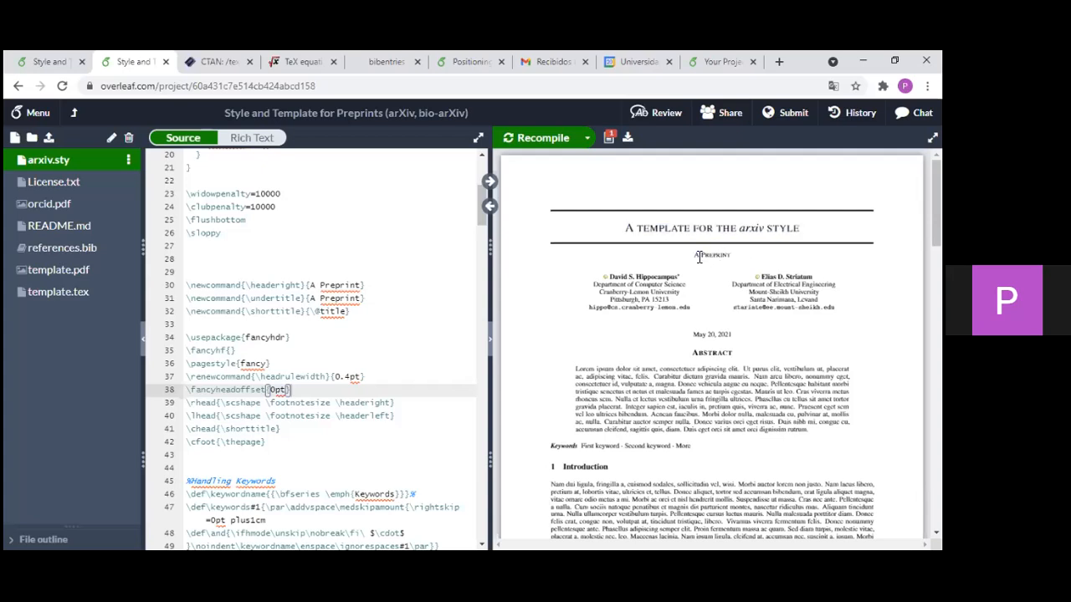
double_click(702, 256)
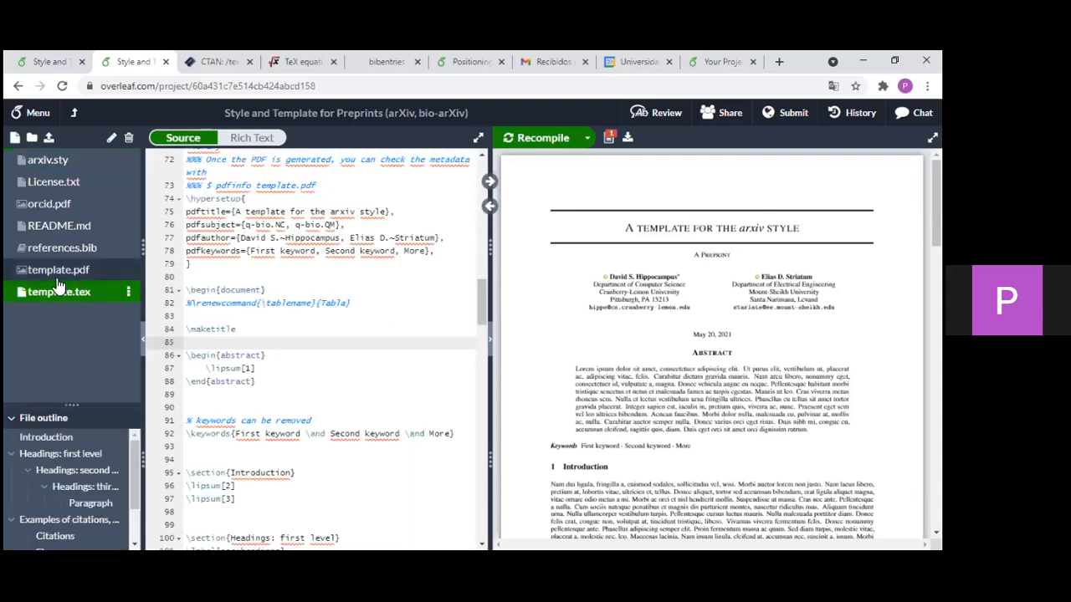
- Reopen arxiv.sty and match the \undertitle definition to the A Preprint line under the PDF title
left_click(53, 163)
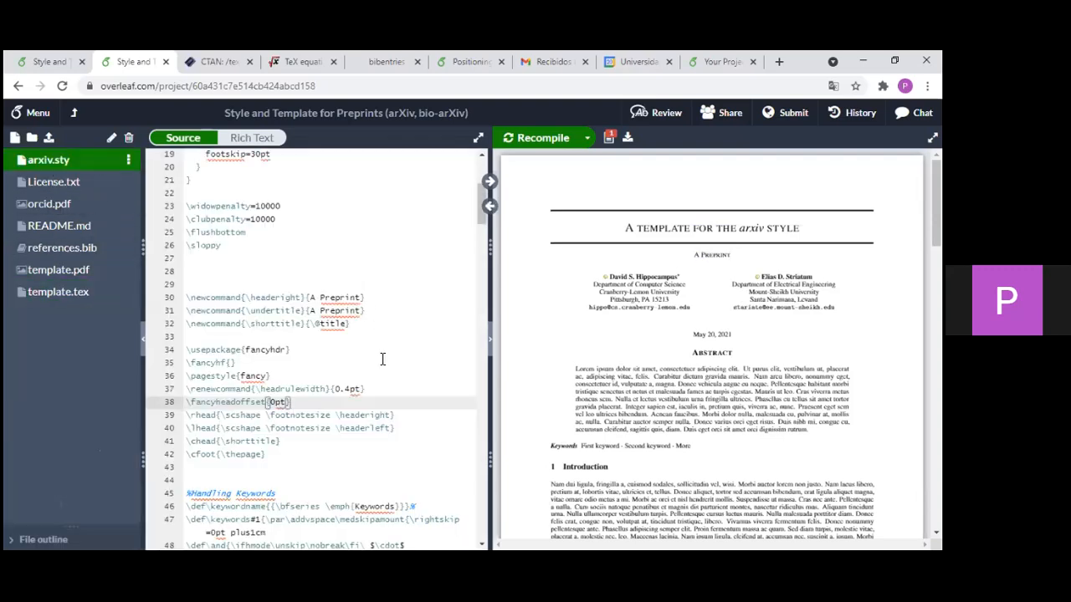
scroll(357, 338, "up", 1)
left_click_drag(187, 339, 352, 366)
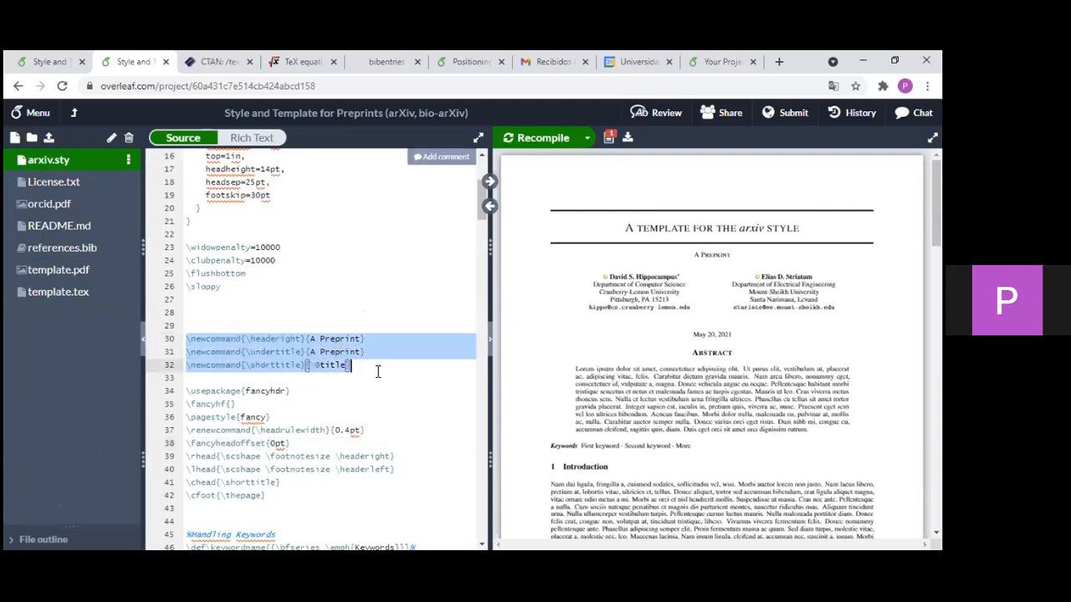
left_click(376, 369)
scroll(425, 365, "down", 1)
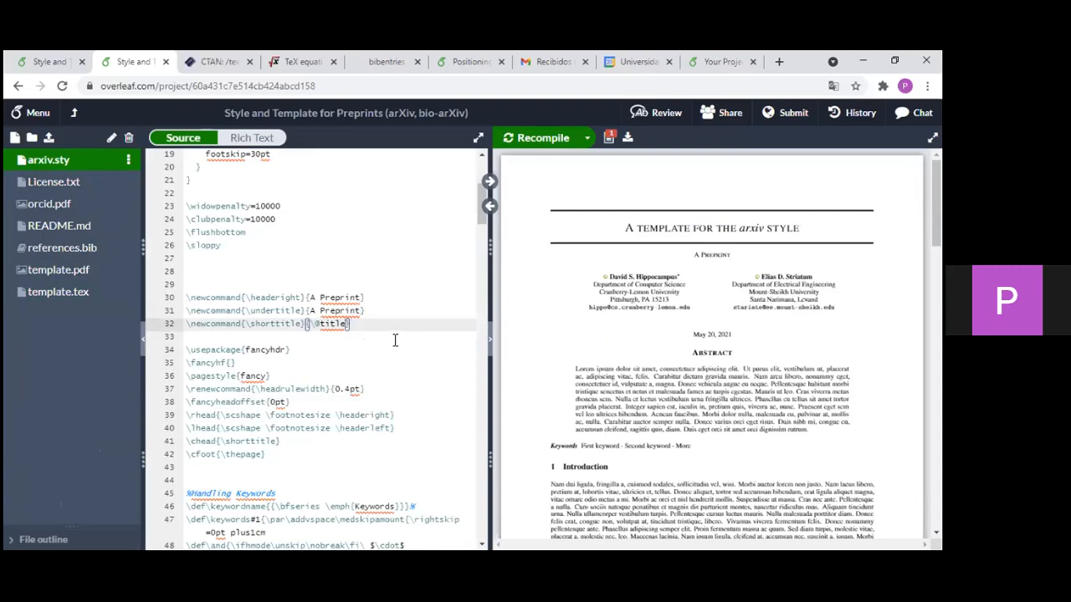
left_click(246, 310)
left_click_drag(246, 310, 299, 311)
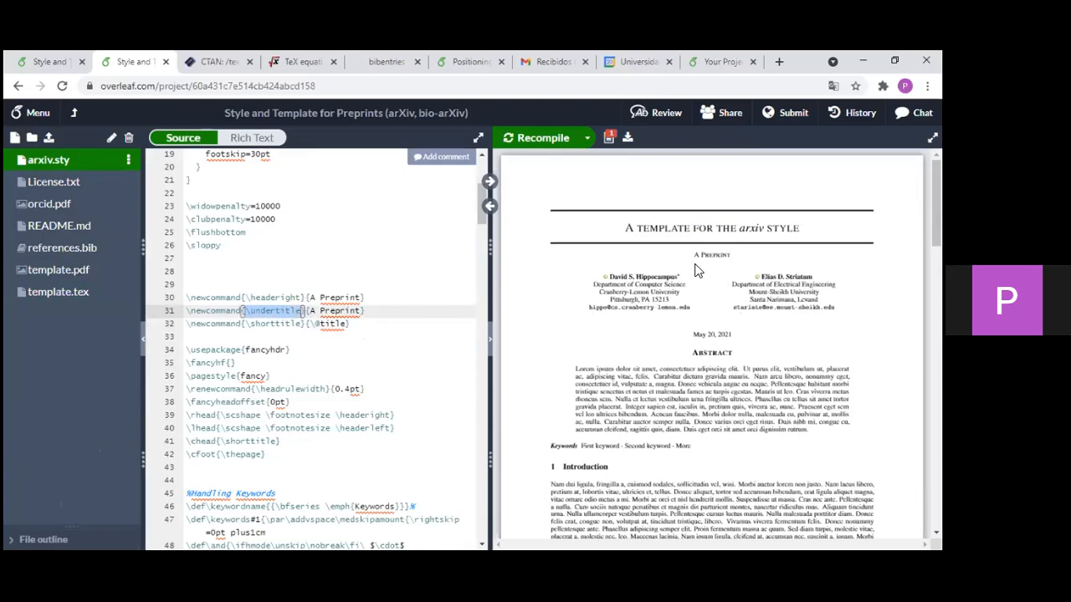
left_click_drag(695, 254, 733, 262)
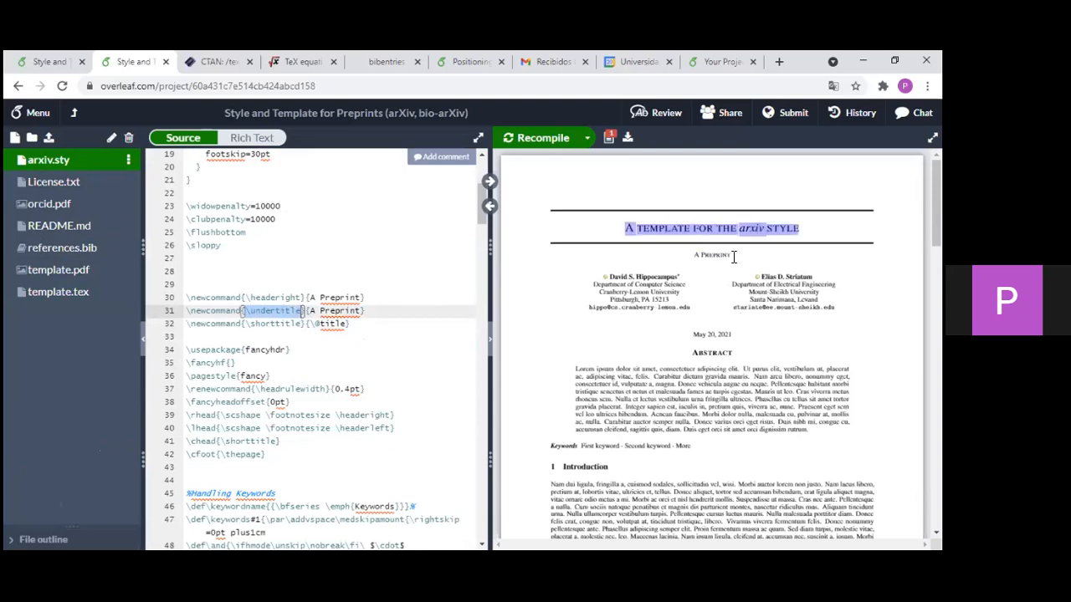
left_click(733, 256)
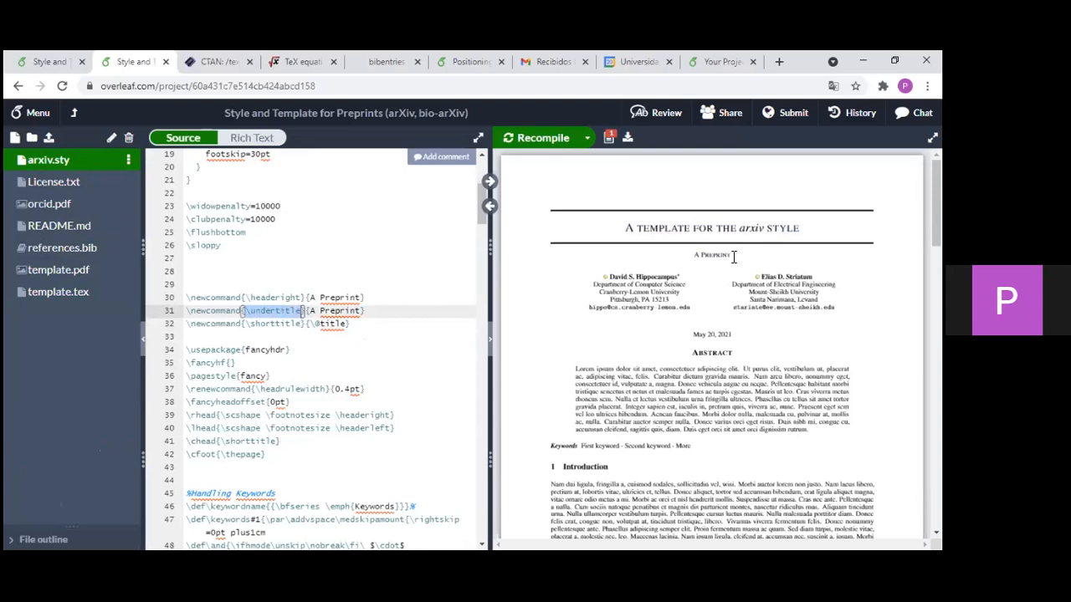
- Replace the \undertitle text in arxiv.sty with Ensayo
left_click(360, 312)
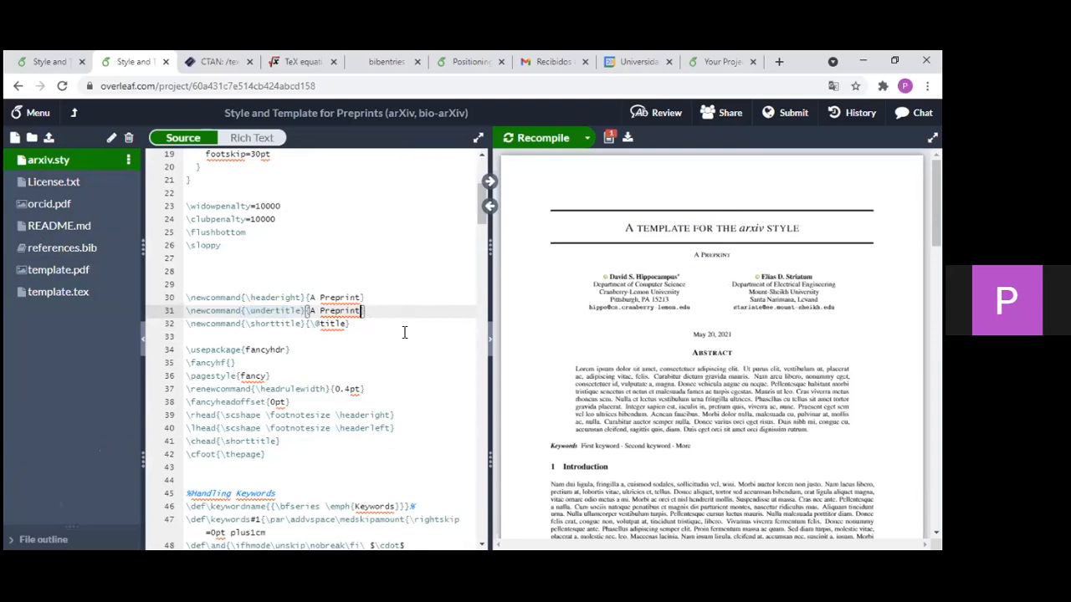
key("Left")
key("Left")
key("Left")
key("Left")
key("Left")
key("Left")
key("Left")
key("Left")
key("Delete")
key("Delete")
key("Delete")
key("Delete")
key("Delete")
key("Delete")
key("Delete")
key("Delete")
key("Delete")
key("Delete")
type("Ensayo")
left_click(395, 327)
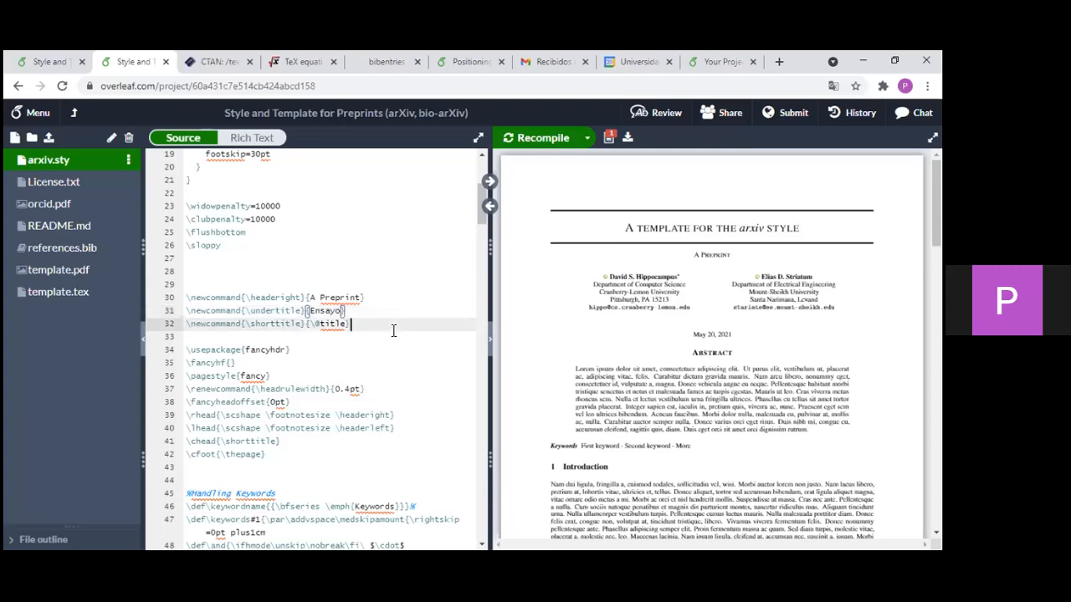
left_click(348, 312)
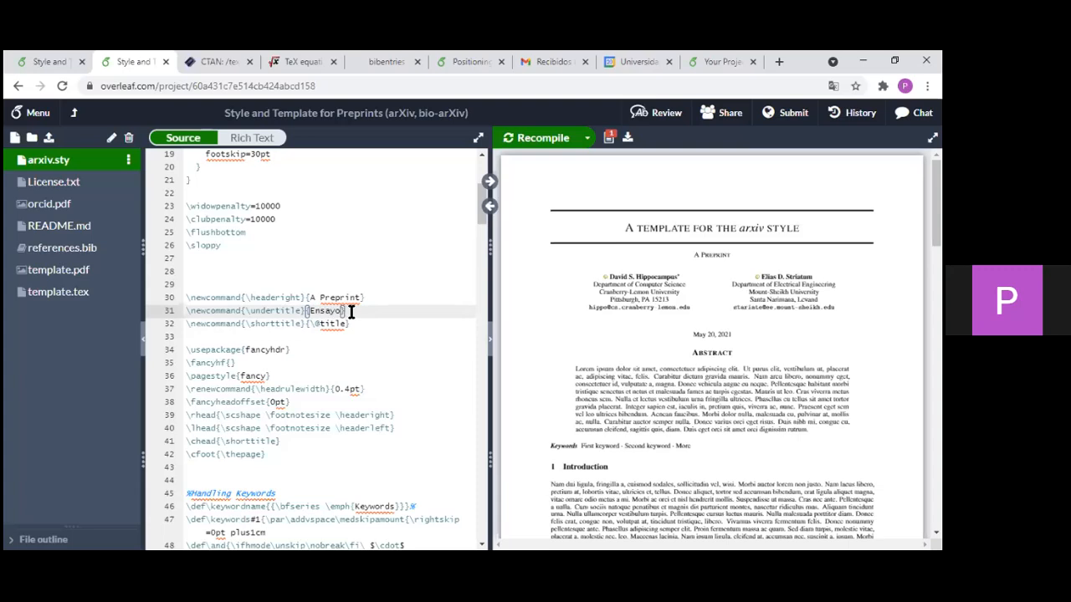
left_click(352, 325)
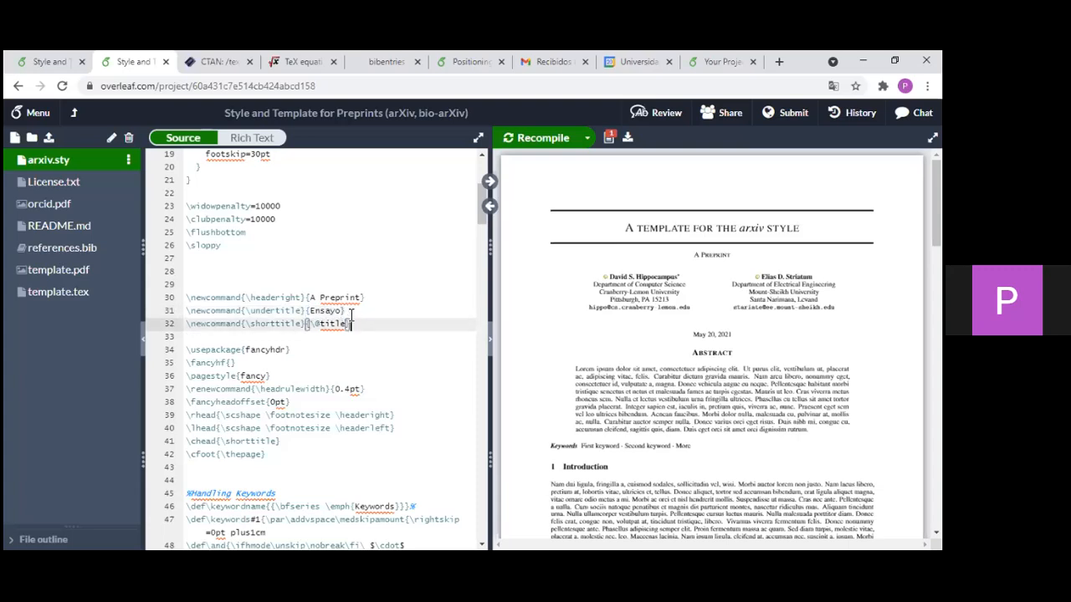
left_click_drag(354, 285, 215, 239)
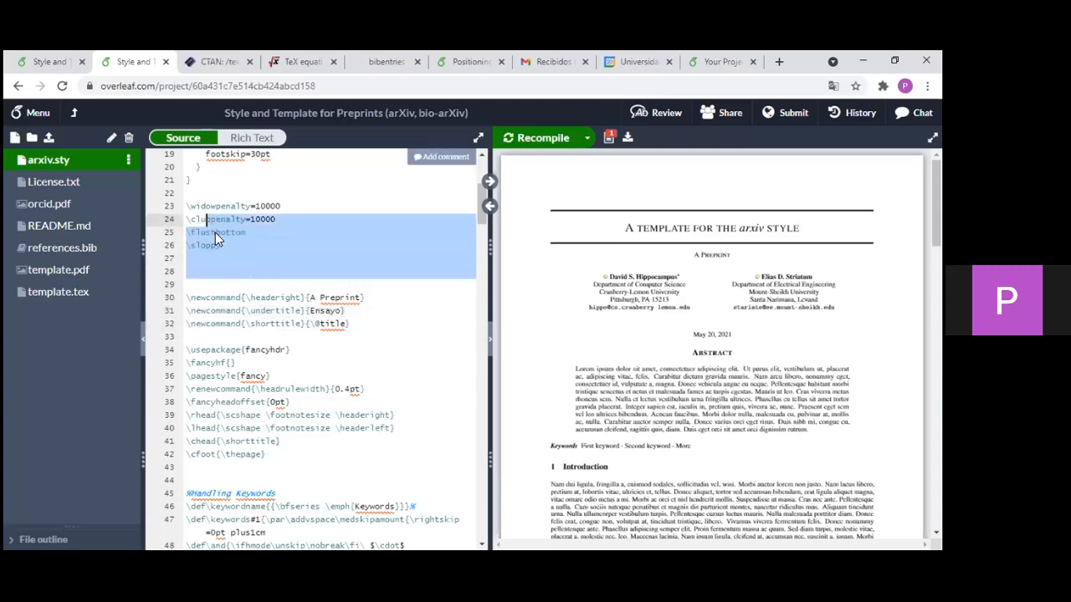
left_click(360, 337)
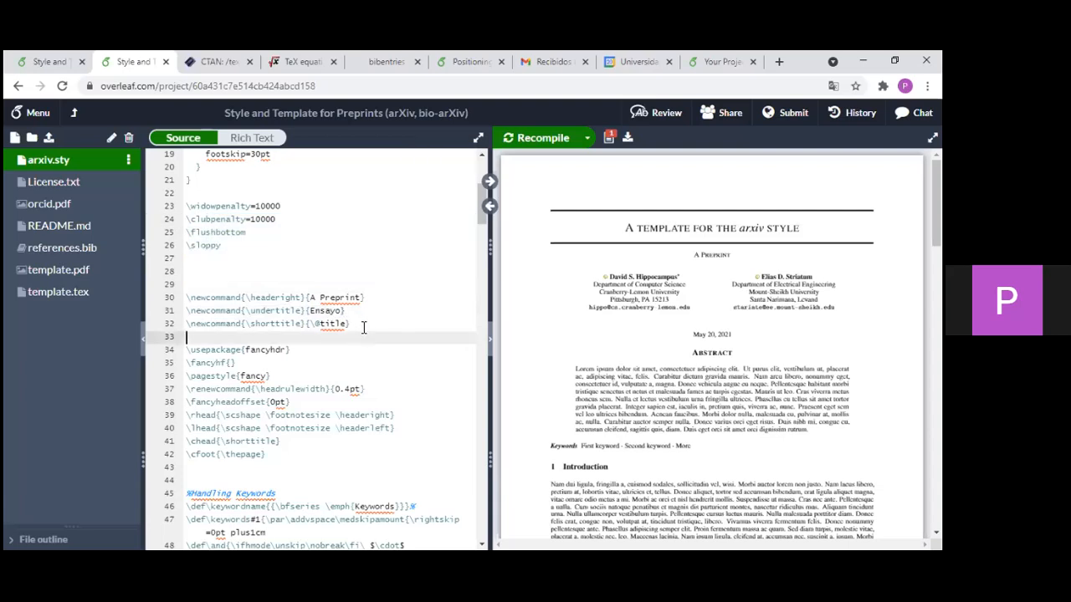
left_click_drag(746, 288, 701, 290)
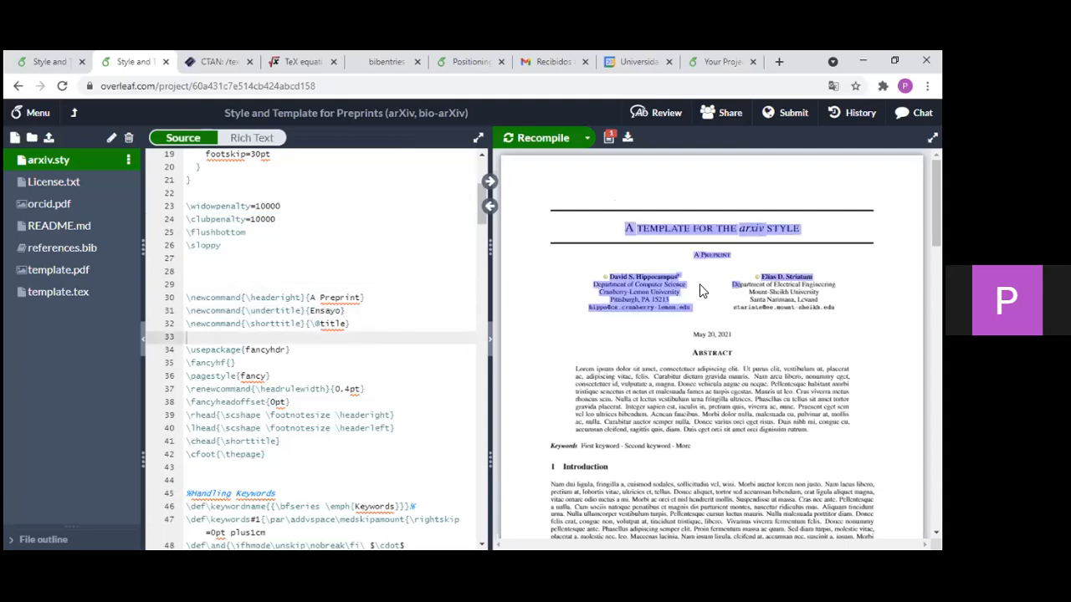
- Recompile the PDF and check the label under the title on the first page
left_click(650, 307)
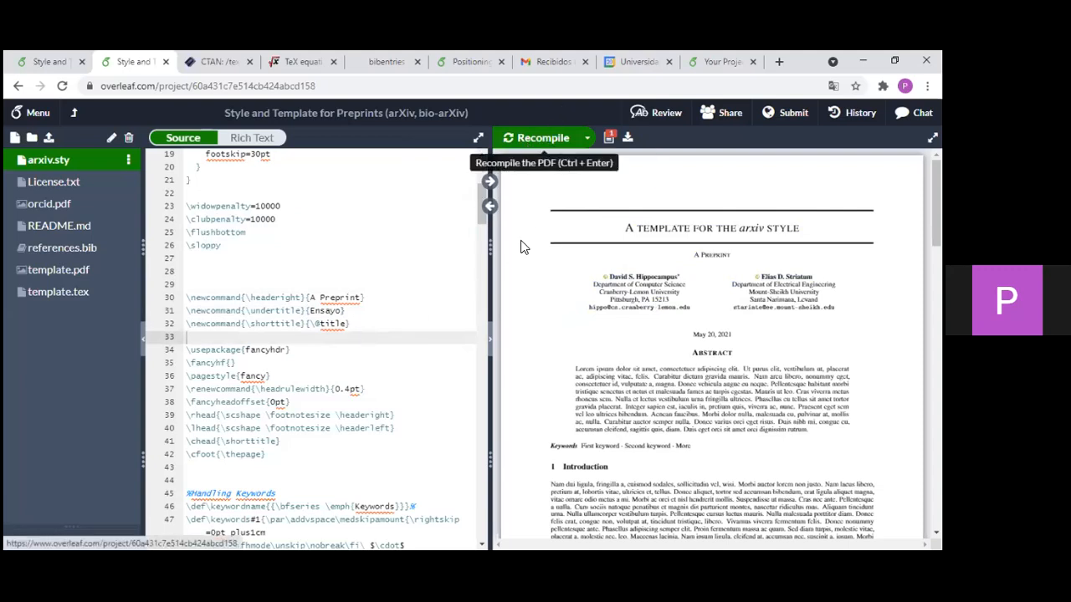
left_click(526, 144)
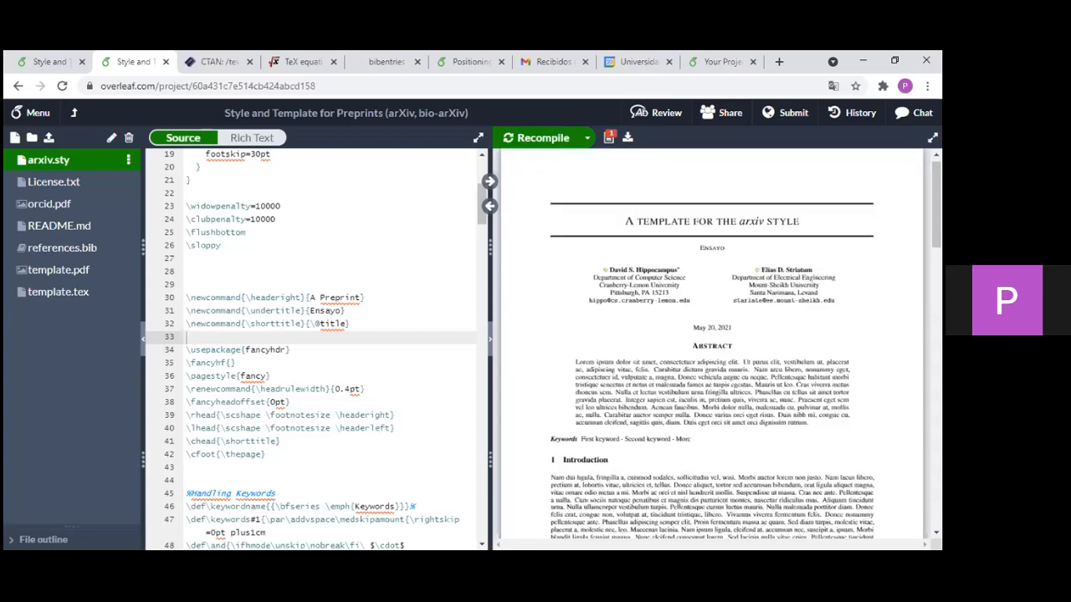
left_click_drag(725, 249, 701, 249)
key("alt+Tab")
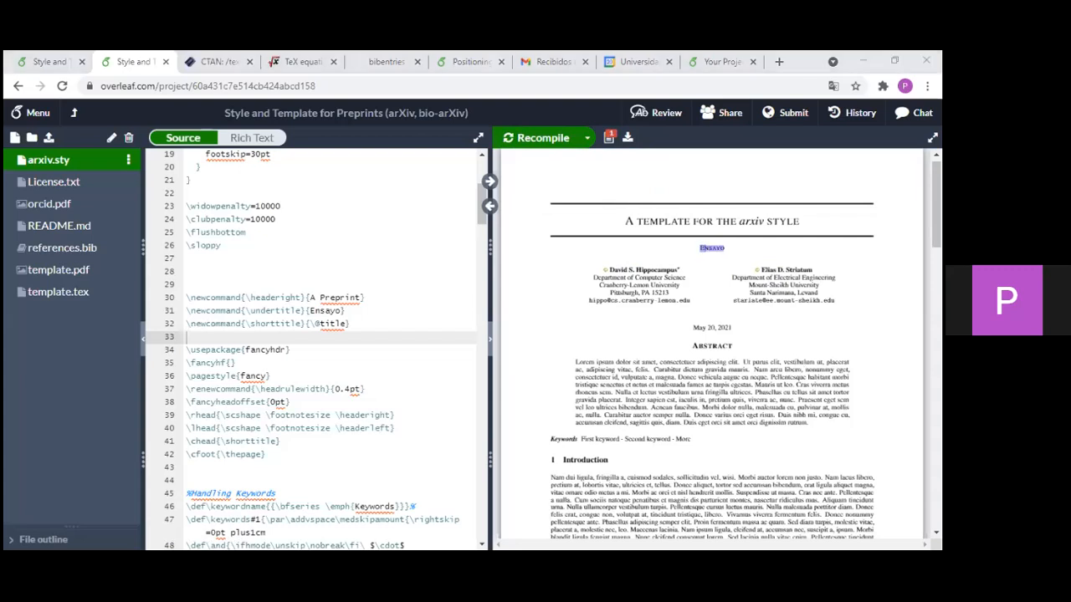
left_click(733, 261)
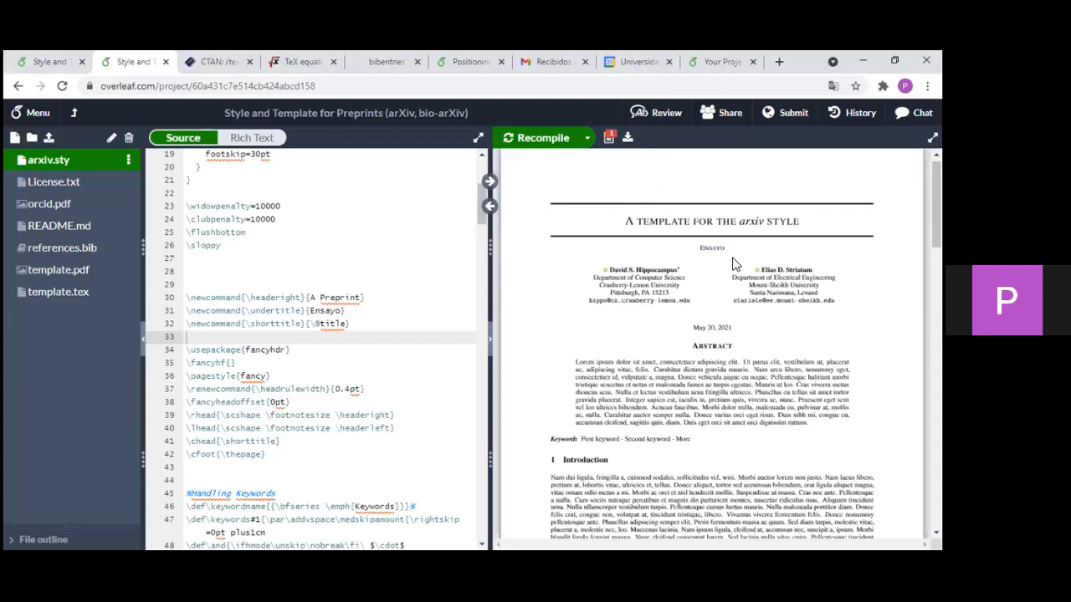
key("alt+Tab")
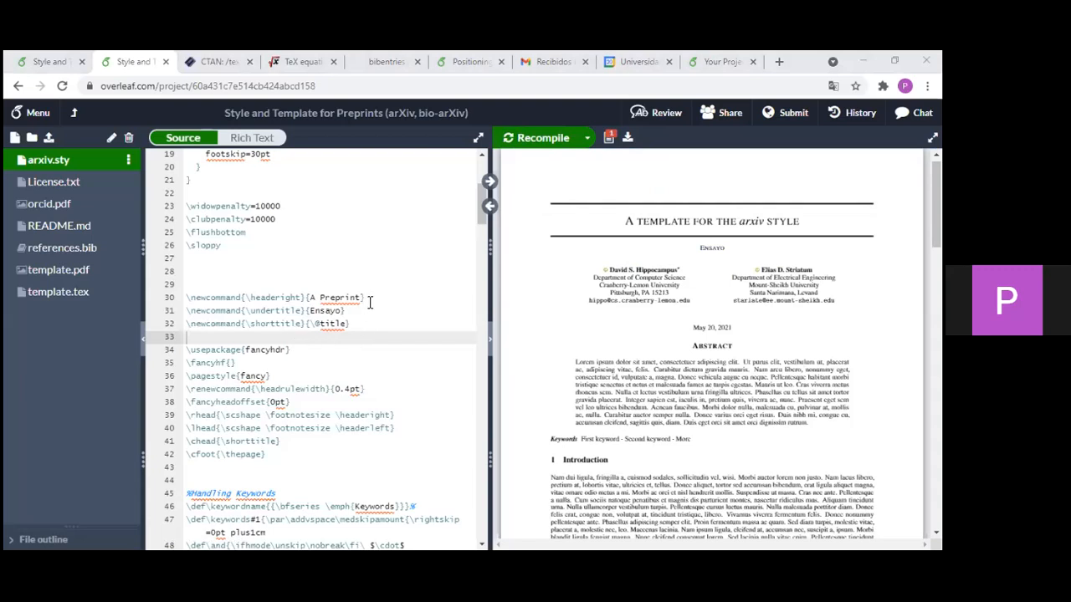
- Compare the \undertitle definition in arxiv.sty with the Ensayo label under the PDF title
left_click(343, 311)
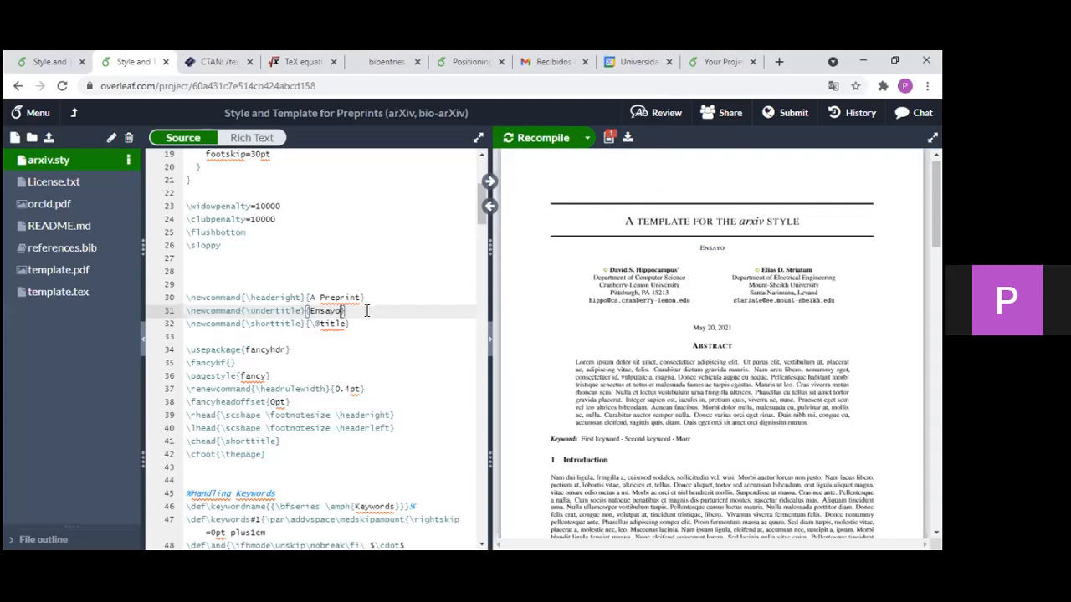
left_click_drag(729, 252, 696, 251)
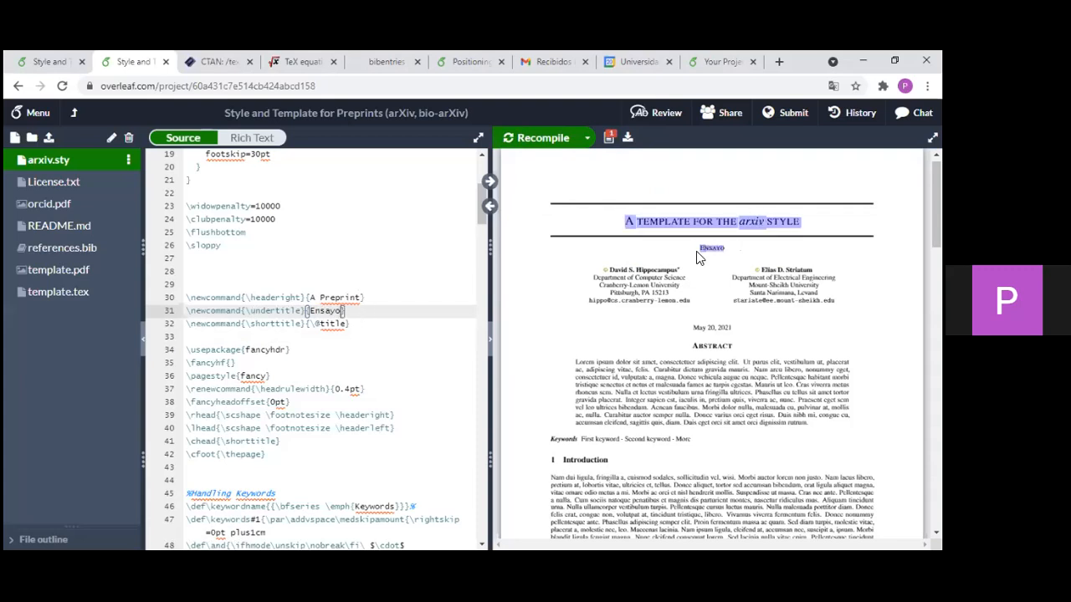
left_click(762, 262)
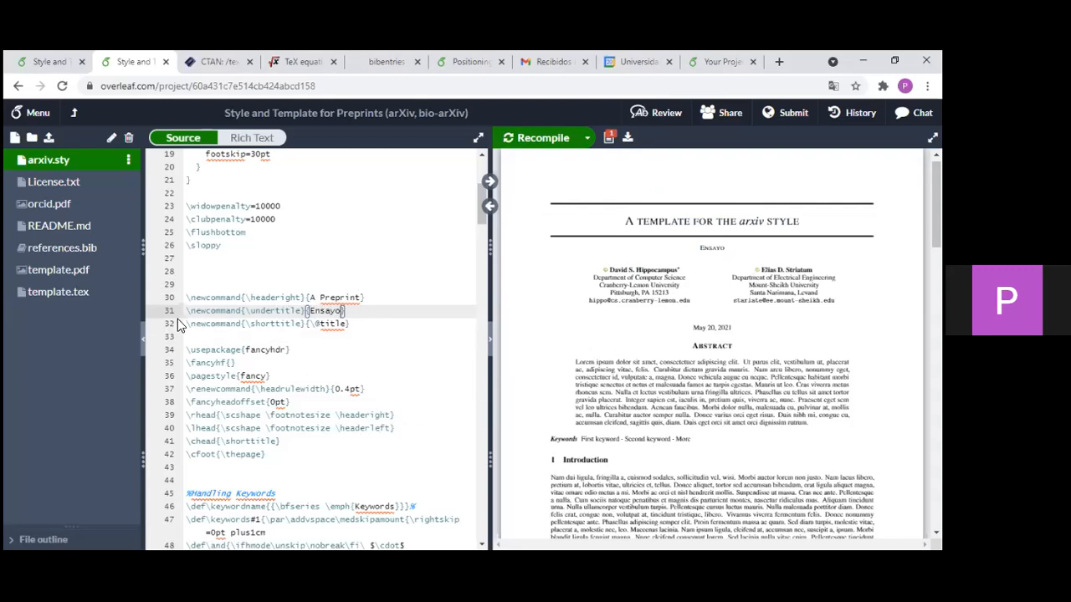
left_click_drag(188, 311, 347, 312)
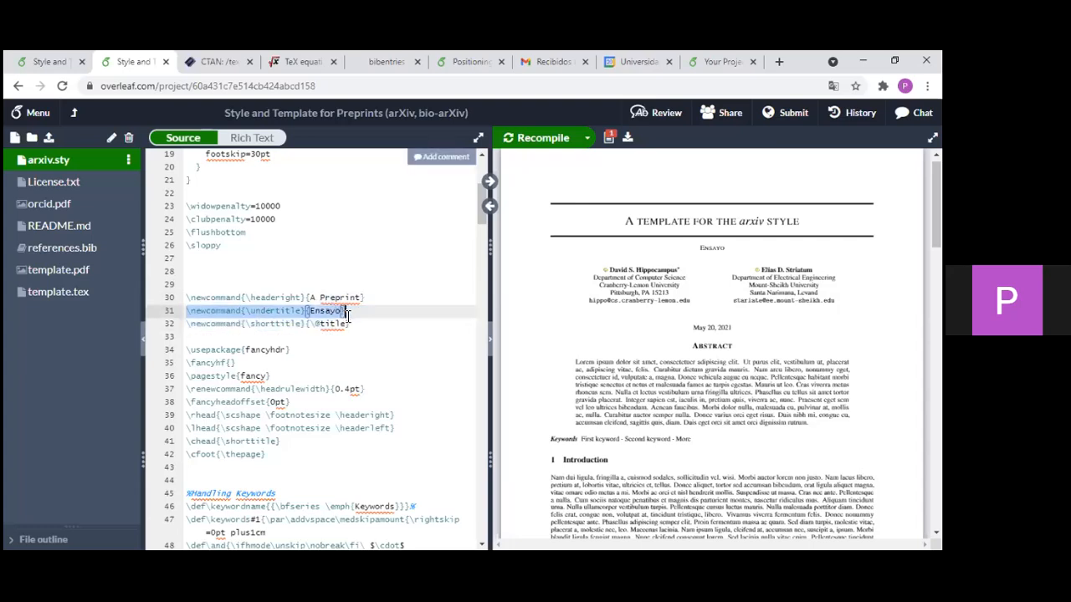
left_click(346, 312)
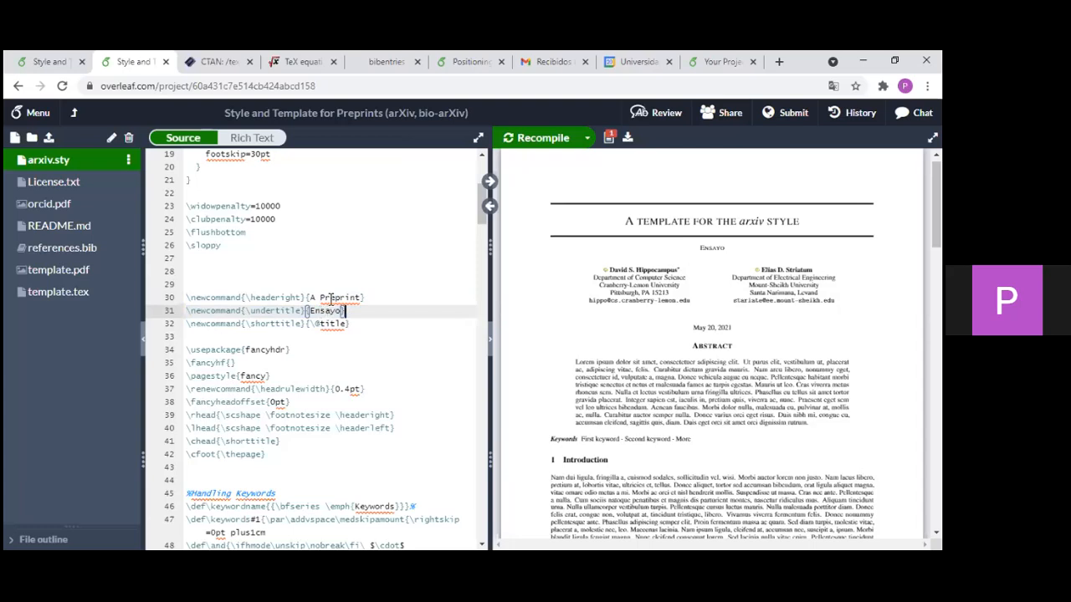
- Examine the fancyhdr header and footer lines in arxiv.sty and relate them to the \headeright definition
scroll(357, 276, "down", 1)
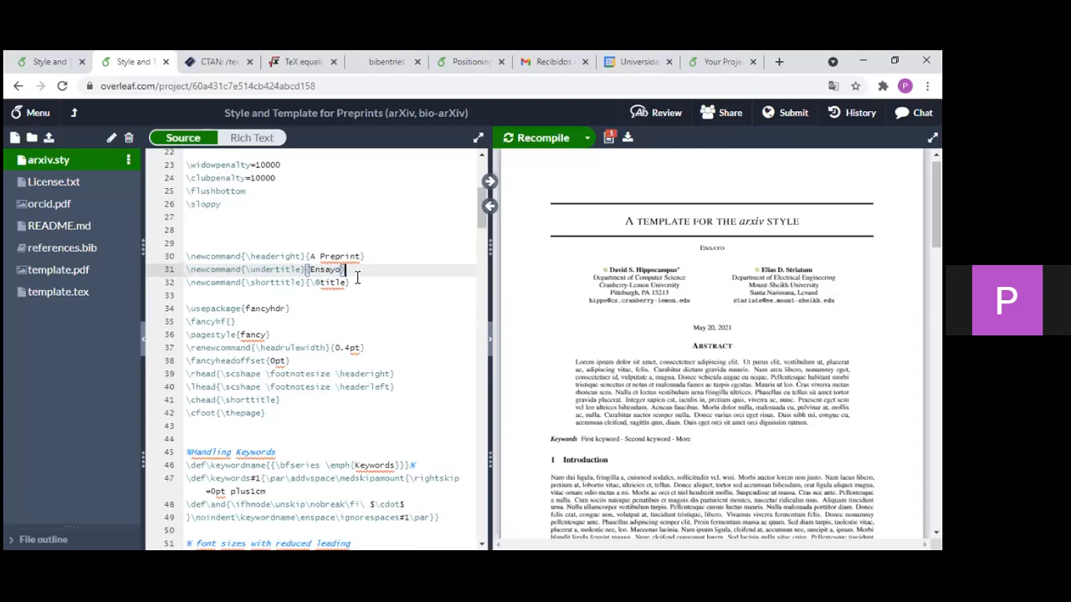
left_click_drag(267, 414, 207, 361)
left_click(246, 408)
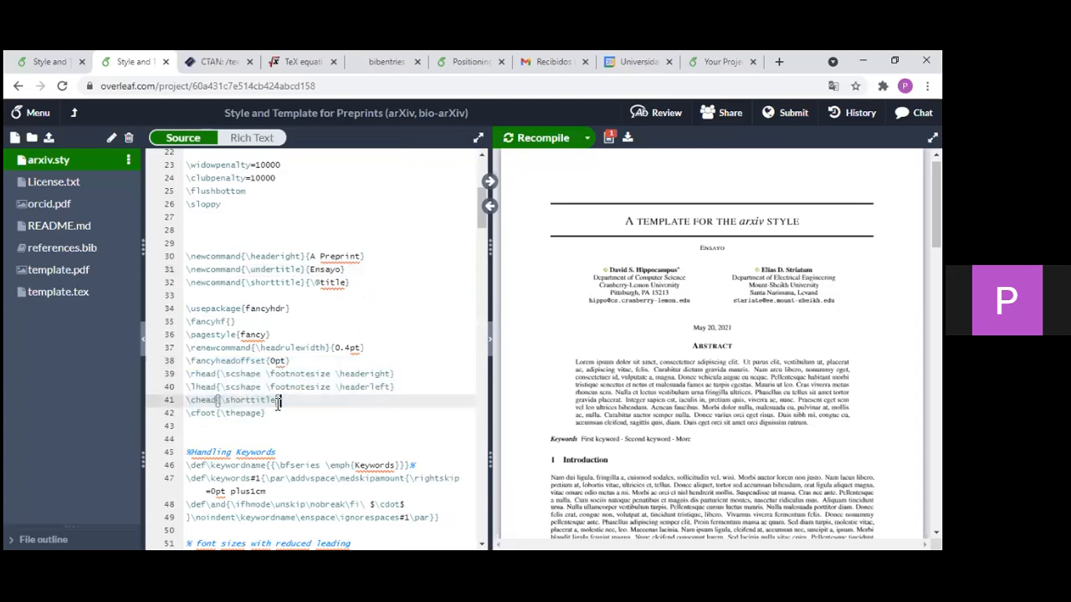
left_click_drag(279, 401, 187, 401)
left_click(189, 408)
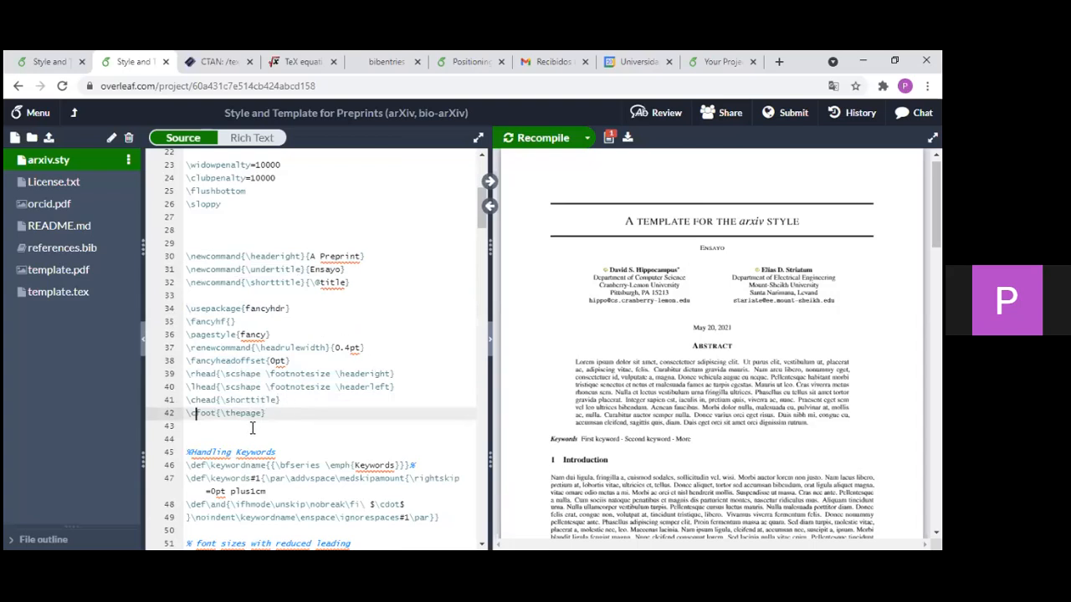
left_click_drag(282, 400, 269, 387)
left_click(270, 387)
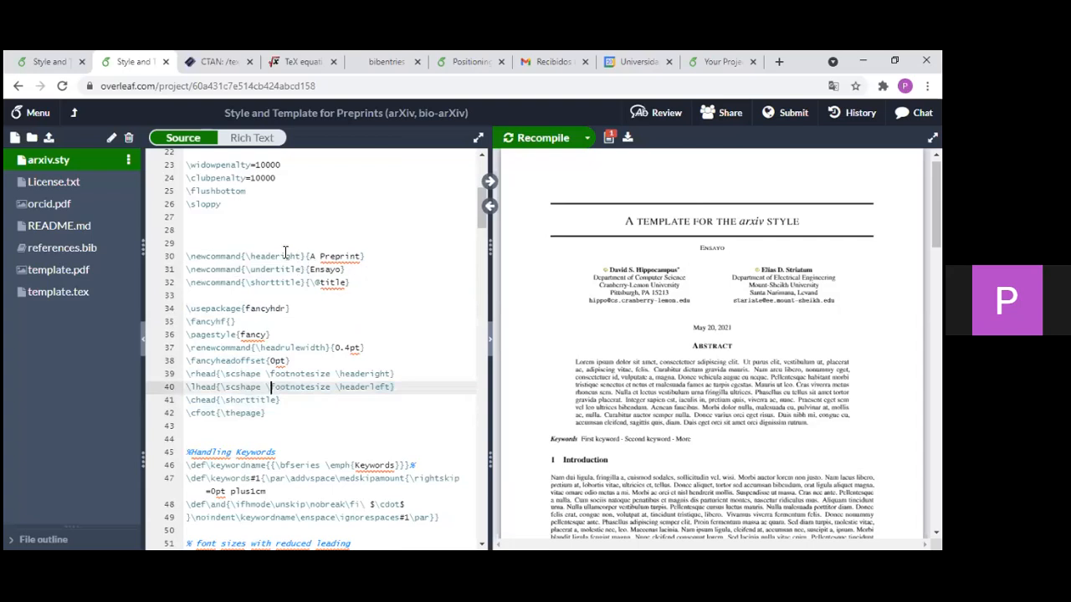
left_click_drag(245, 257, 299, 258)
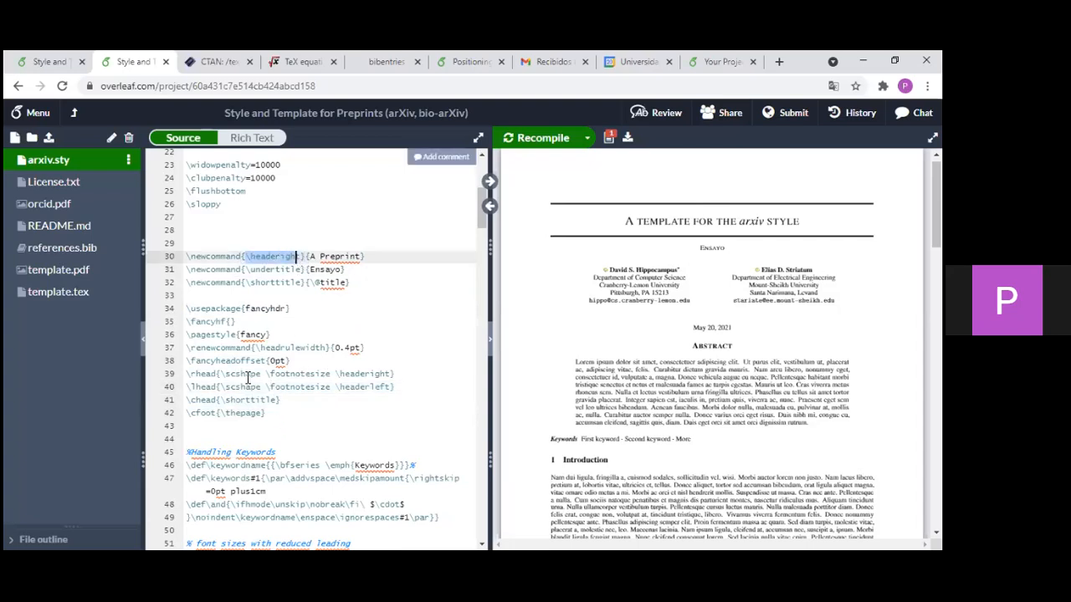
left_click(291, 398)
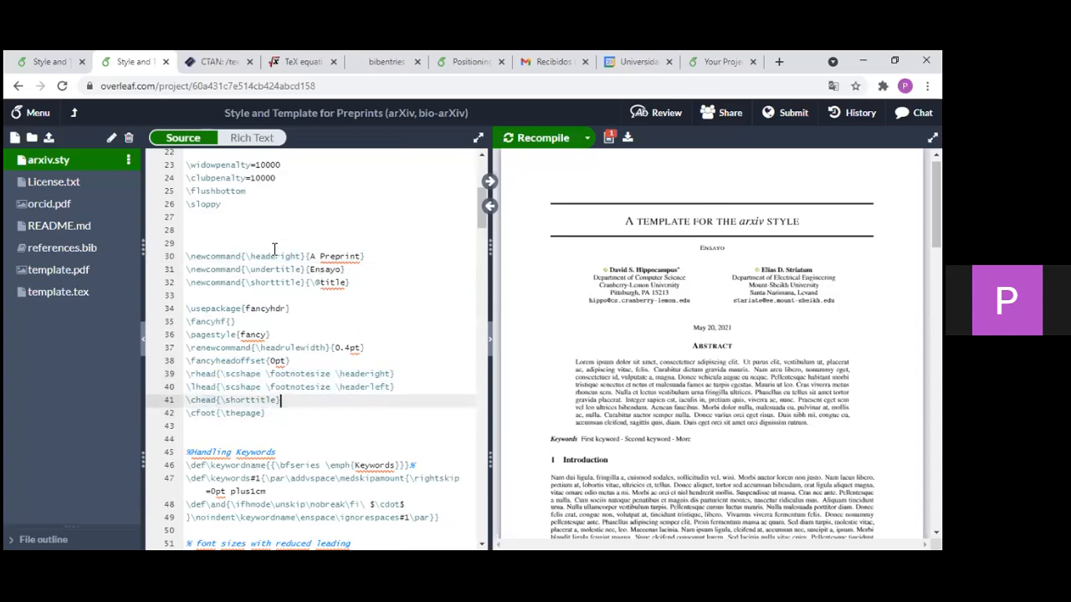
left_click_drag(248, 257, 362, 261)
left_click(271, 405)
- Inspect the centre and right-hand texts of the running header on the PDF's second page
scroll(617, 306, "down", 10)
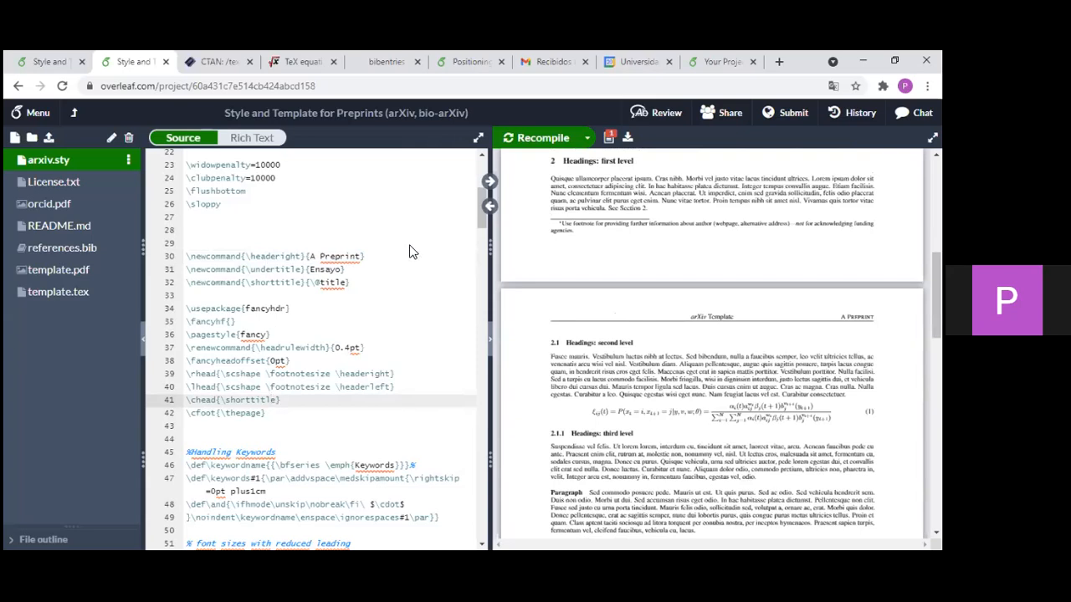
scroll(696, 268, "down", 1)
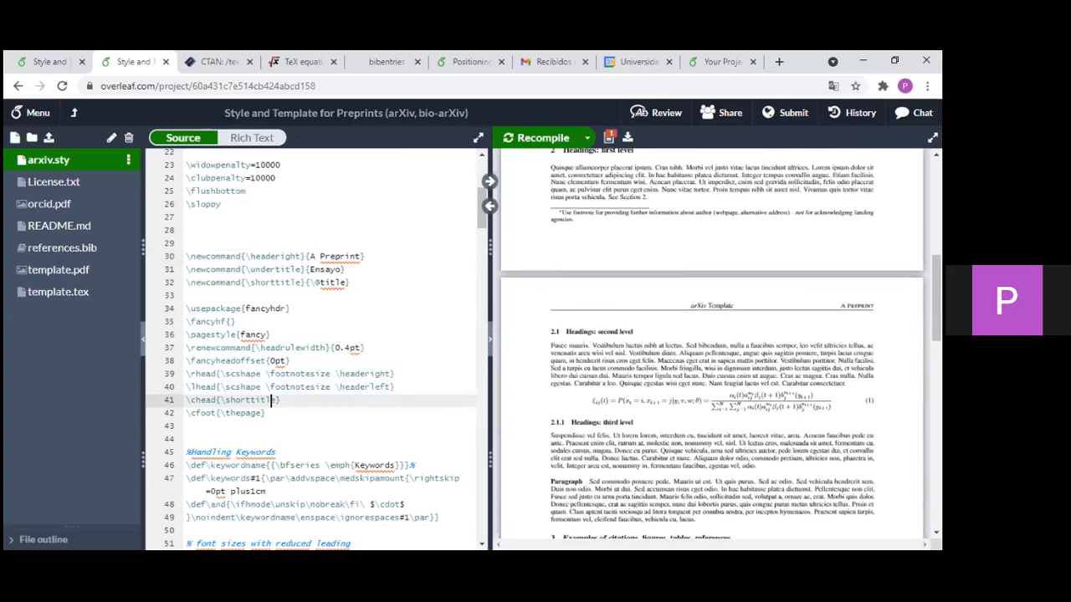
scroll(711, 344, "down", 1)
scroll(711, 344, "down", 1)
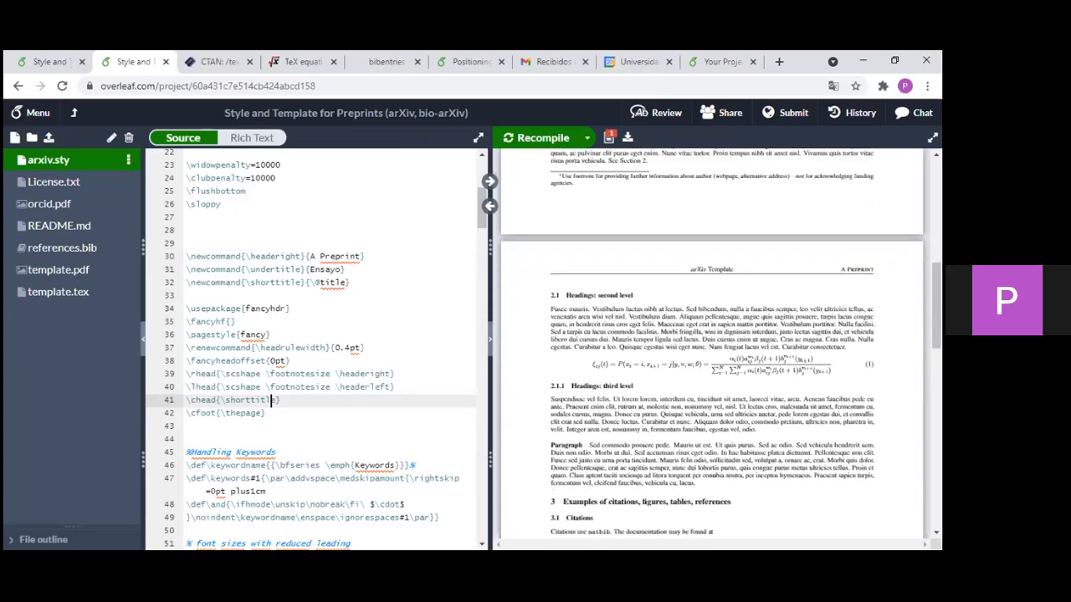
left_click(490, 180)
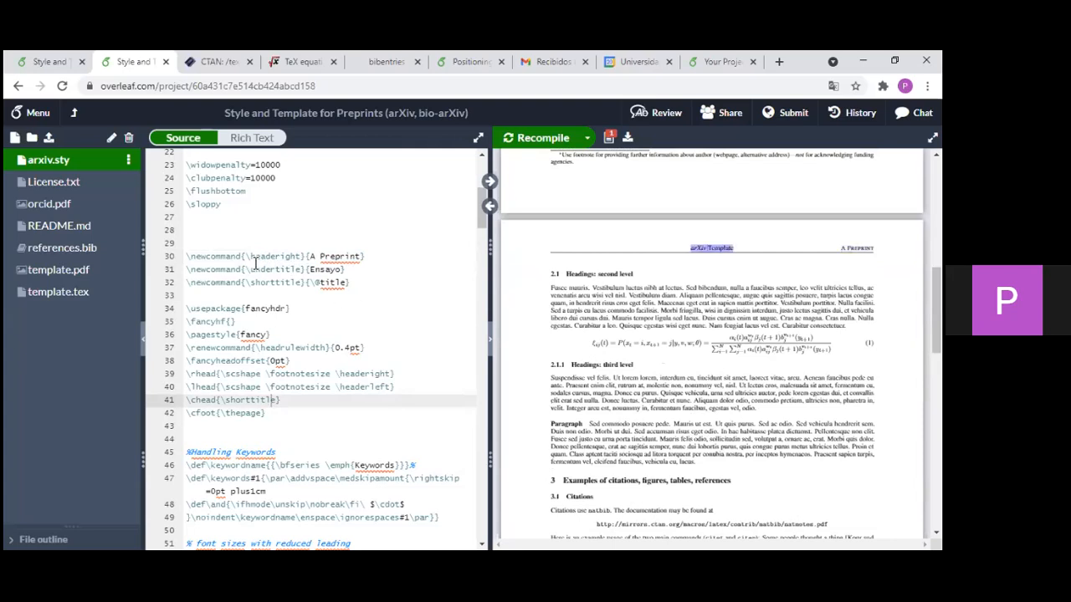
left_click_drag(841, 249, 873, 249)
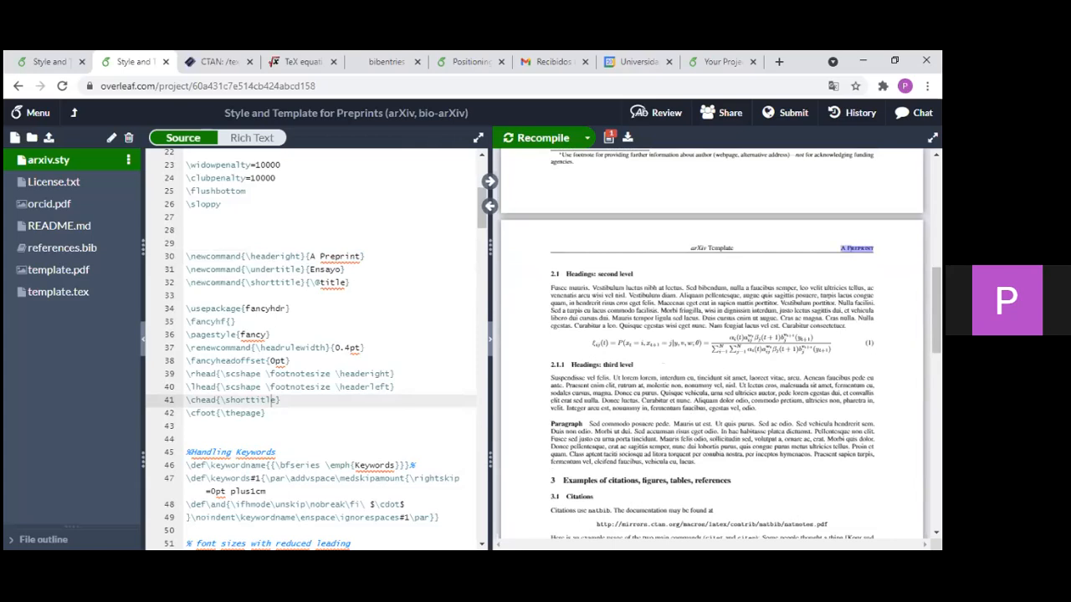
- Replace the \headeright text in arxiv.sty with Journal
left_click(360, 257)
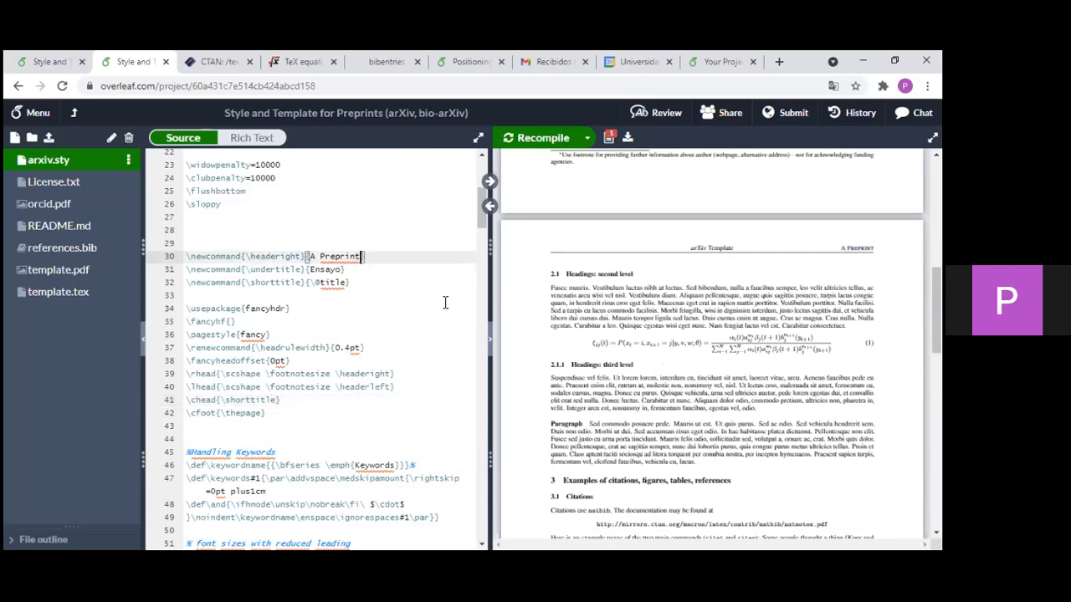
key("BackSpace")
key("BackSpace")
key("BackSpace")
key("BackSpace")
key("BackSpace")
key("BackSpace")
key("BackSpace")
key("BackSpace")
key("BackSpace")
key("BackSpace")
type("Jou")
key("BackSpace")
key("BackSpace")
type("ournal")
left_click(377, 296)
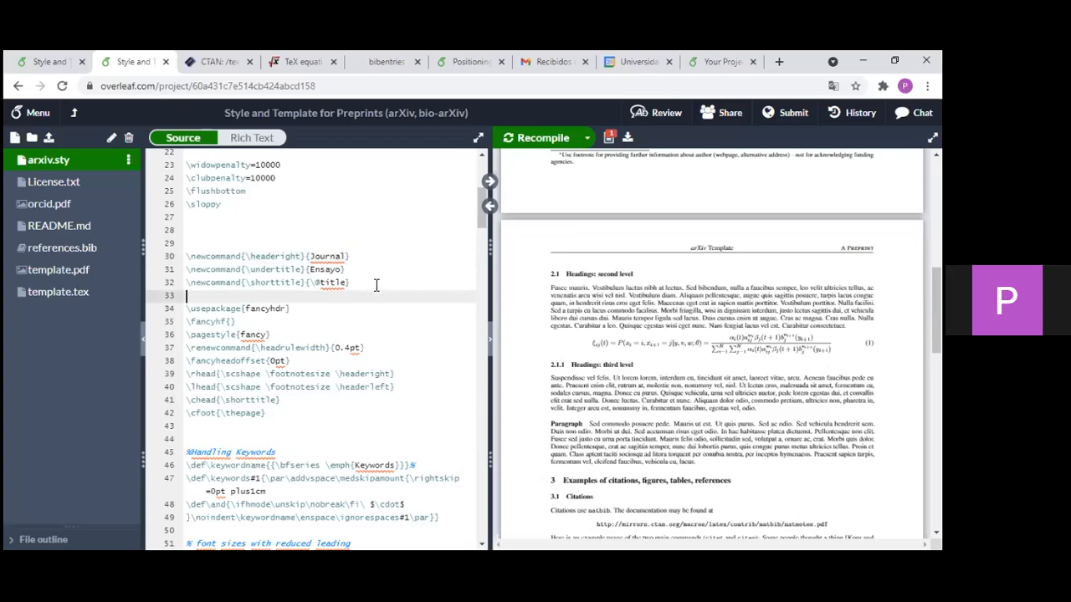
left_click(355, 283)
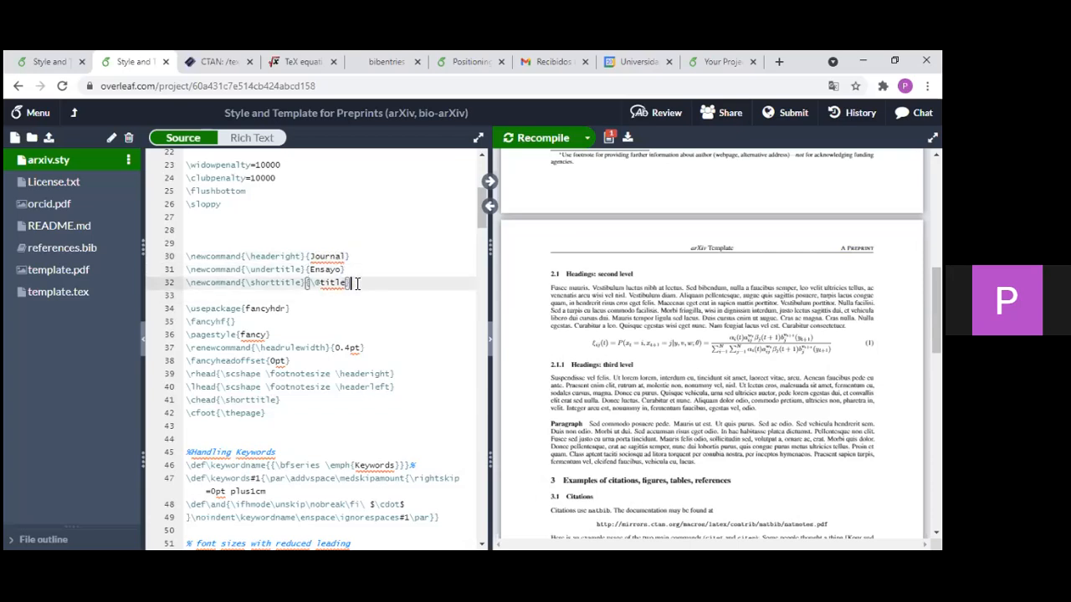
key("Up")
key("Up")
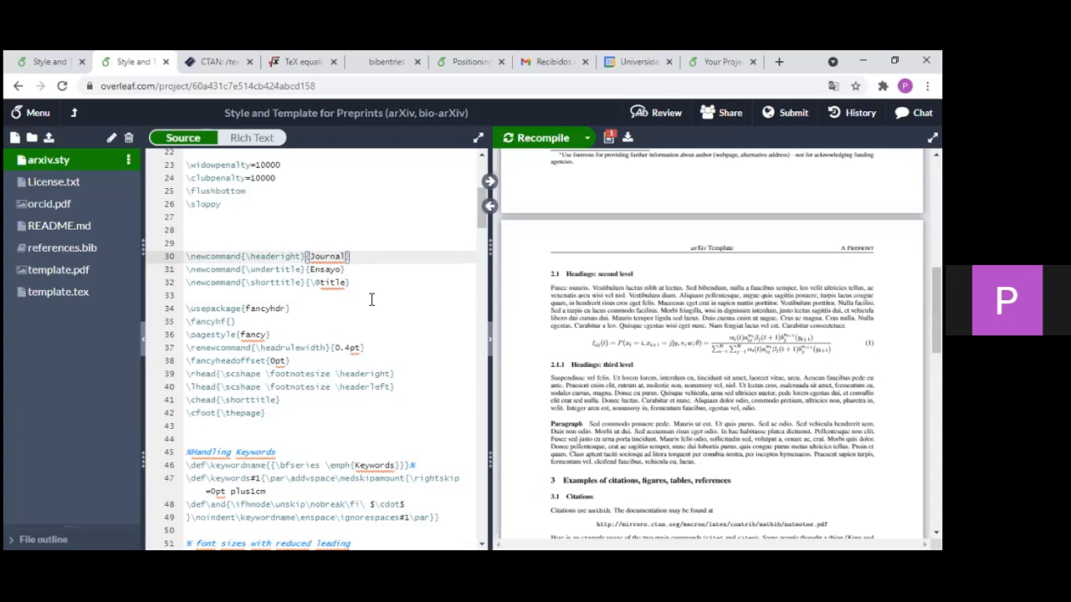
- Recompile the PDF and check the right-hand running header on the second page
key("ctrl+s")
left_click_drag(847, 248, 873, 248)
left_click(850, 248)
- Duplicate the \headeright definition onto a new line directly below it in arxiv.sty
left_click_drag(351, 257, 181, 256)
key("ctrl+c")
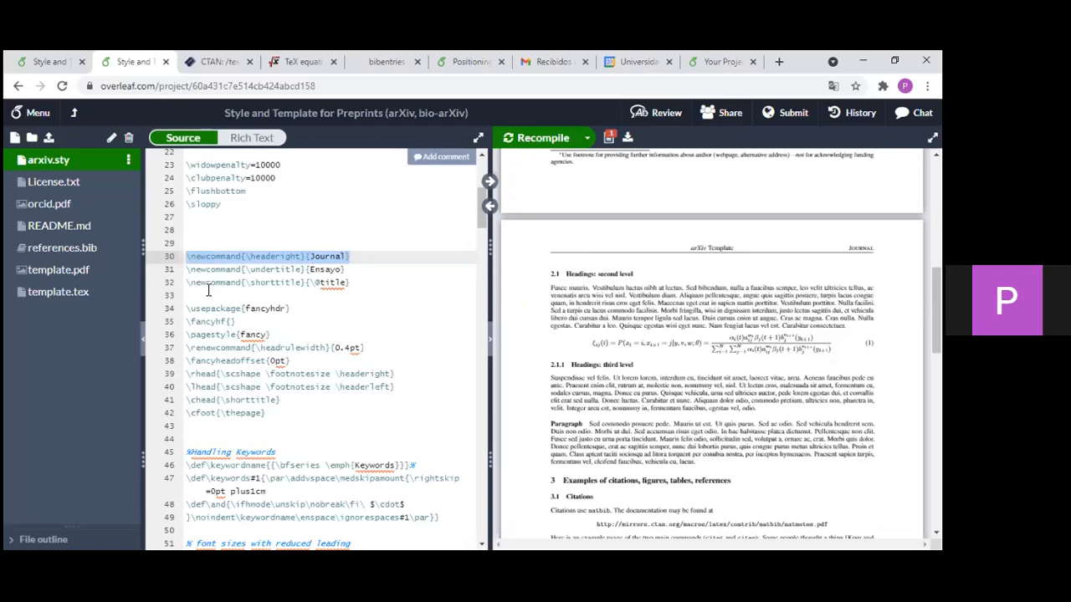
left_click(372, 256)
key("Return")
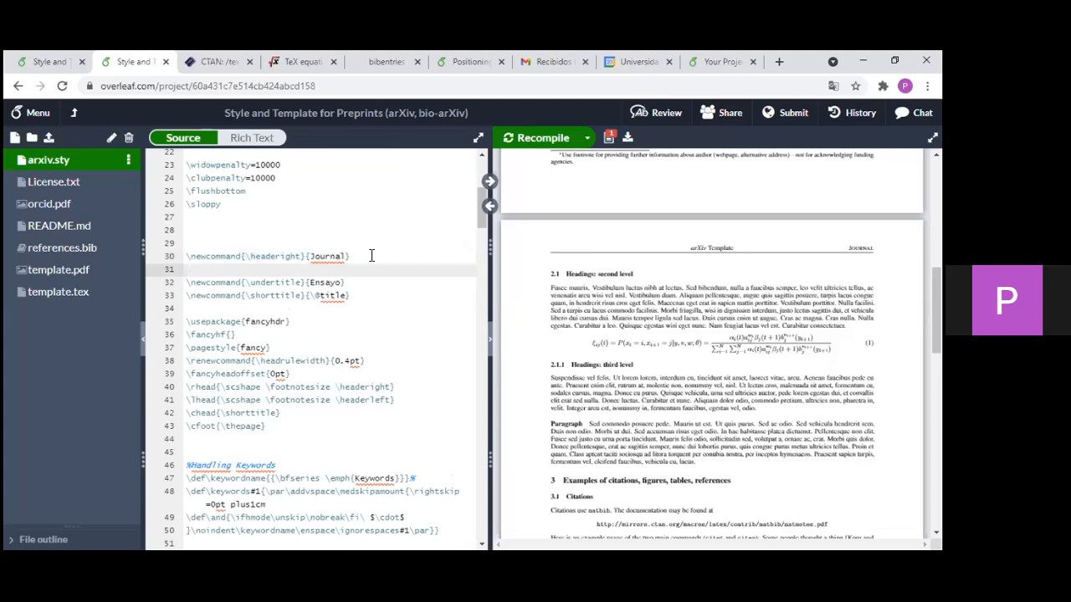
key("ctrl+v")
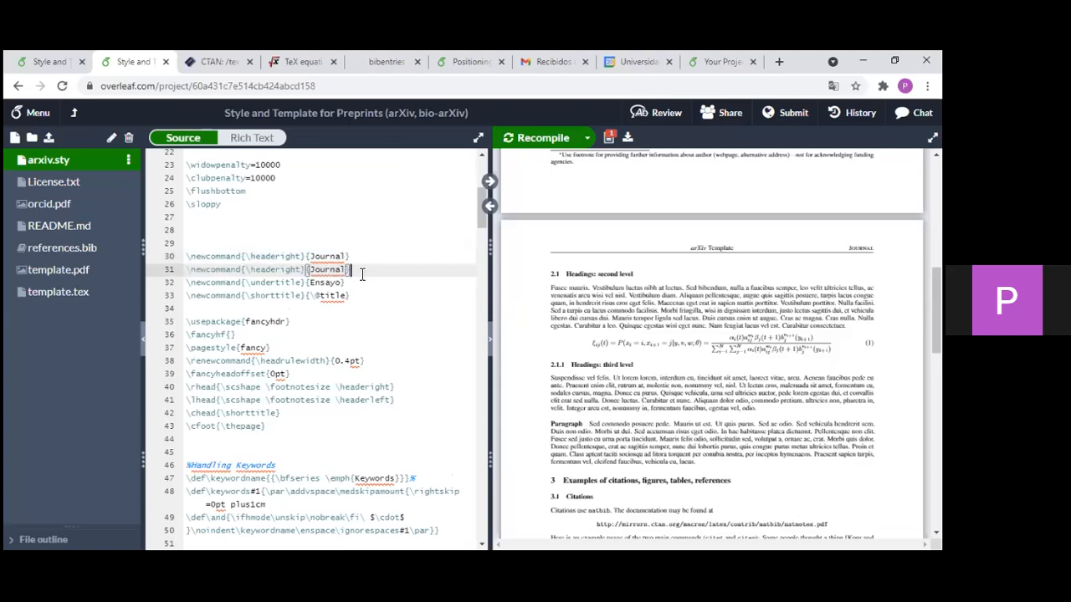
- Rename the command in the duplicated header definition to \headerleft
left_click(300, 269)
key("BackSpace")
key("BackSpace")
key("BackSpace")
key("BackSpace")
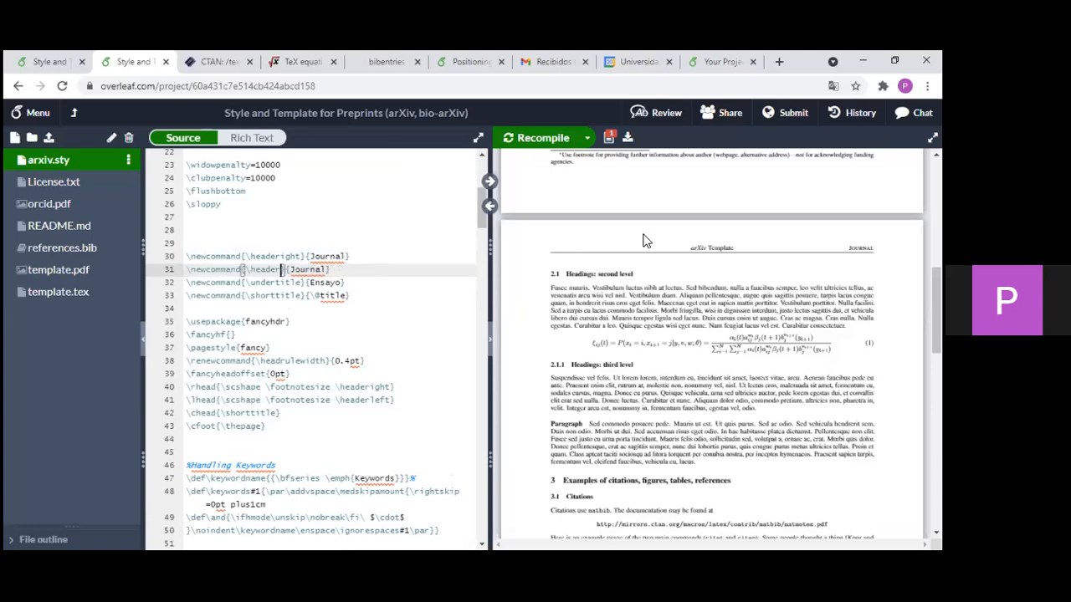
type("left")
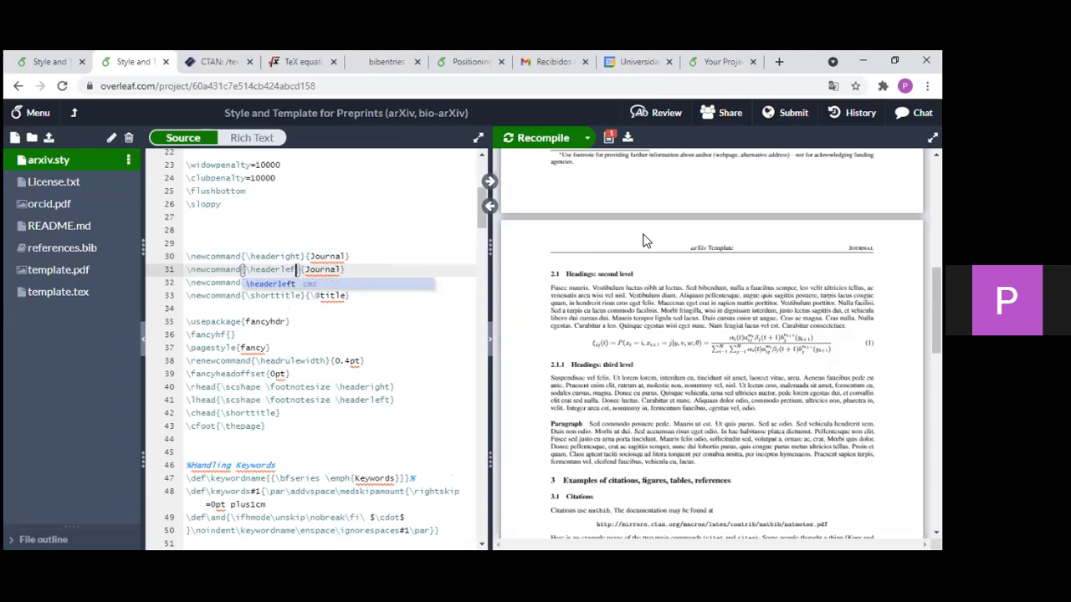
left_click(416, 281)
left_click(397, 268)
- Replace the \headerleft text with 20 Mayo
left_click(344, 271)
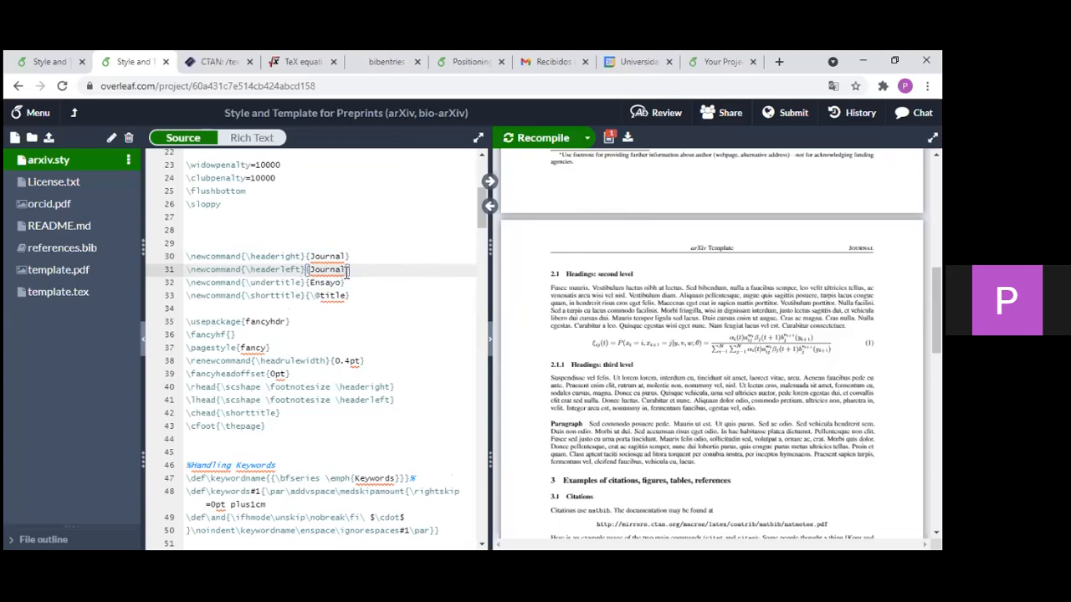
key("BackSpace")
key("BackSpace")
key("BackSpace")
key("BackSpace")
key("BackSpace")
key("BackSpace")
key("BackSpace")
type("20 Mayo")
left_click(352, 297)
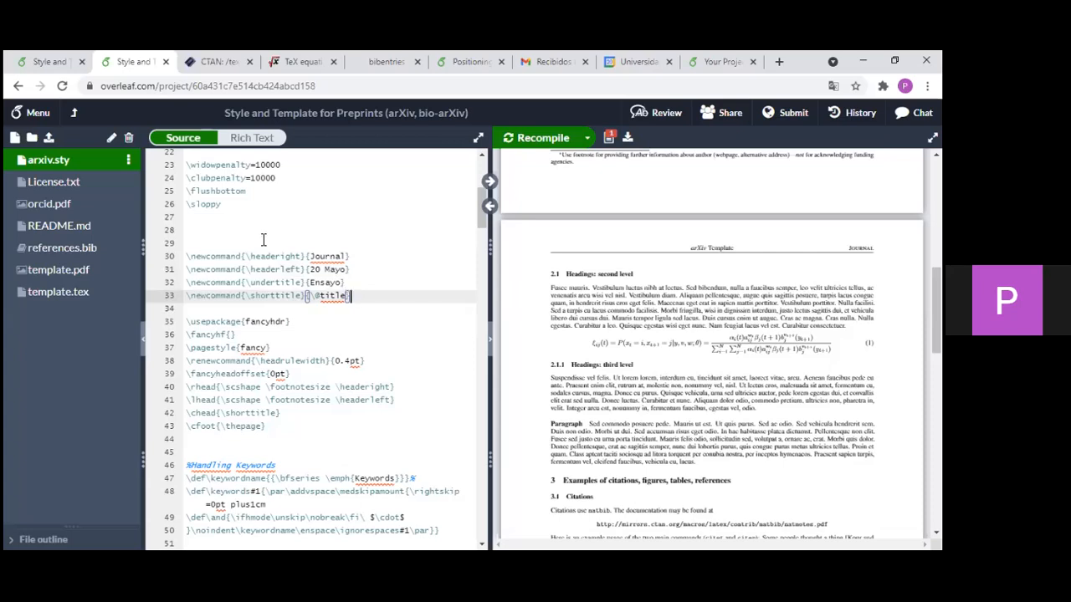
- Duplicate the \rhead line onto a new line directly below it, above the existing \lhead line in arxiv.sty
scroll(318, 235, "down", 1)
left_click_drag(349, 227, 237, 232)
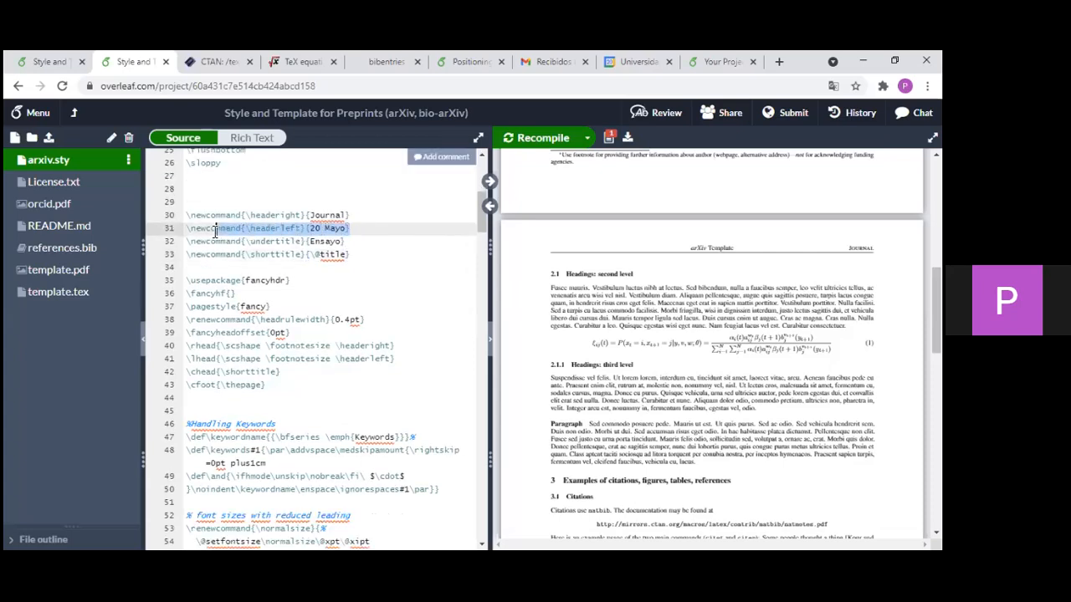
left_click(395, 234)
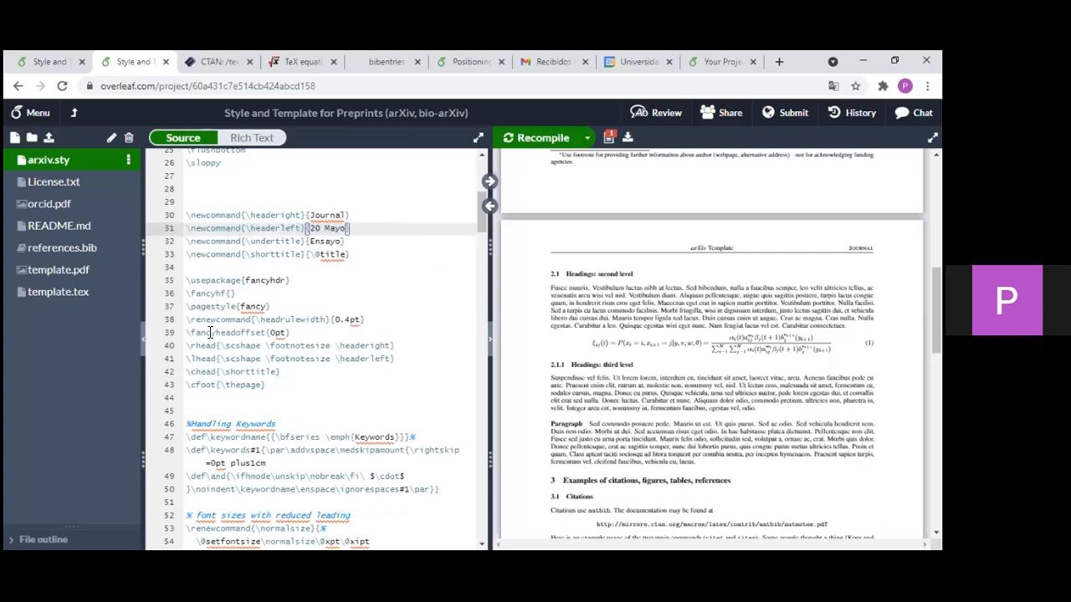
scroll(240, 331, "down", 2)
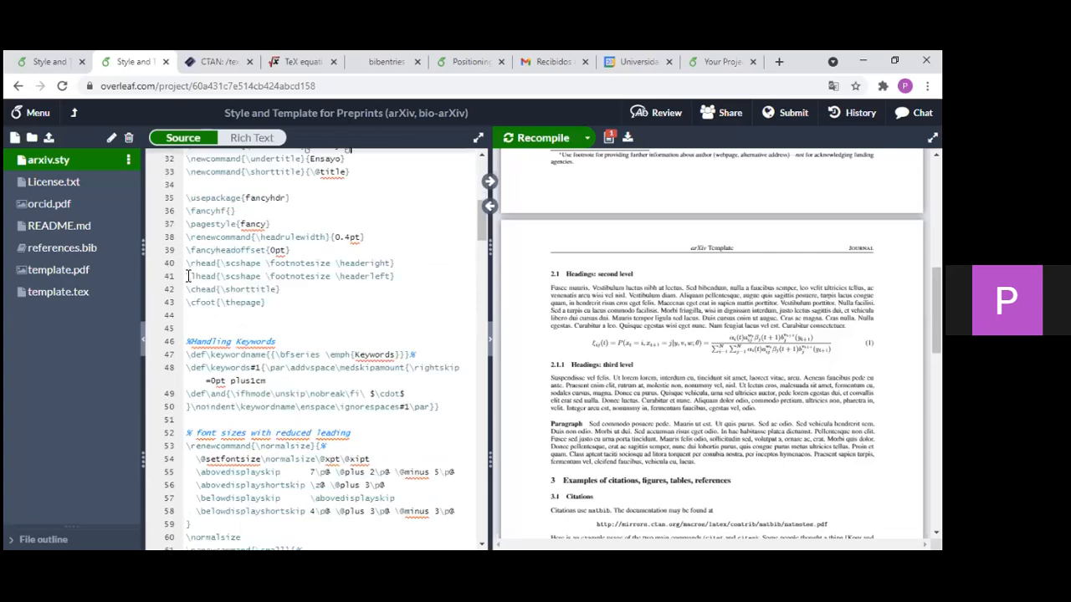
left_click(189, 276)
left_click(402, 277)
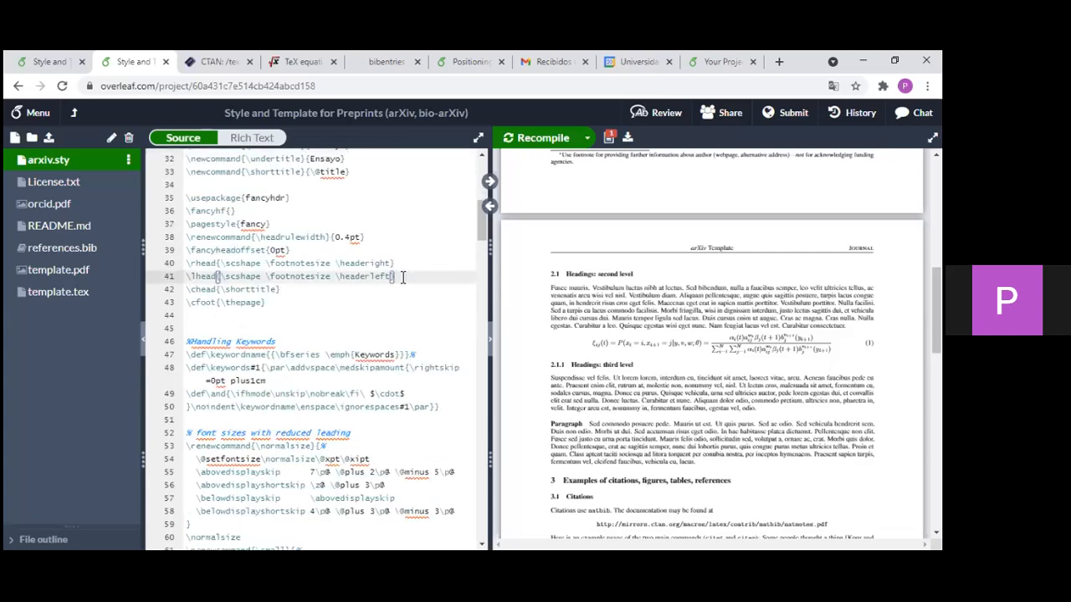
left_click(400, 263)
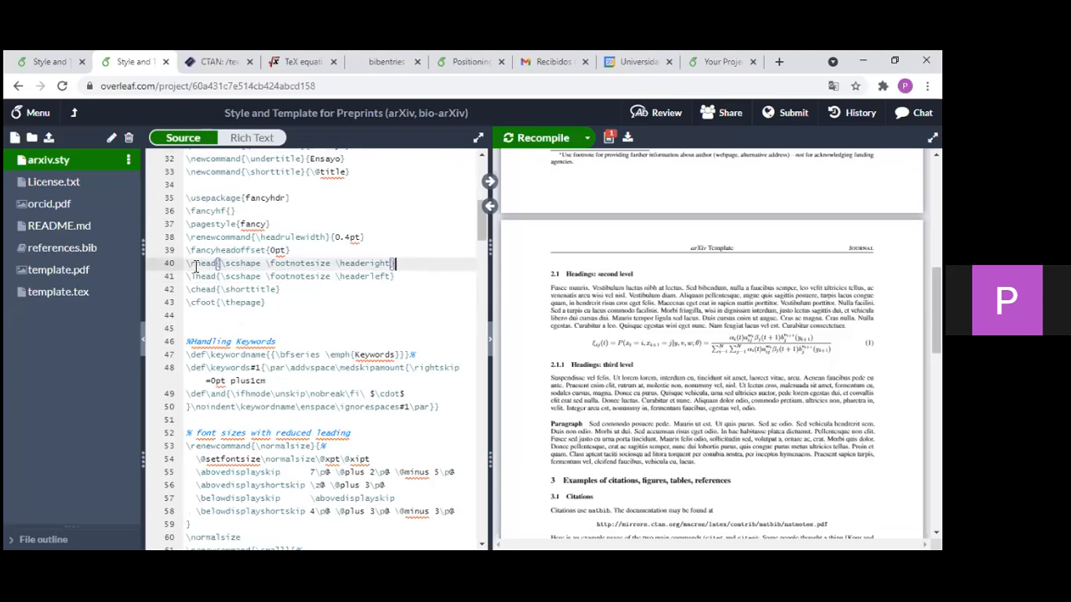
left_click_drag(400, 264, 270, 263)
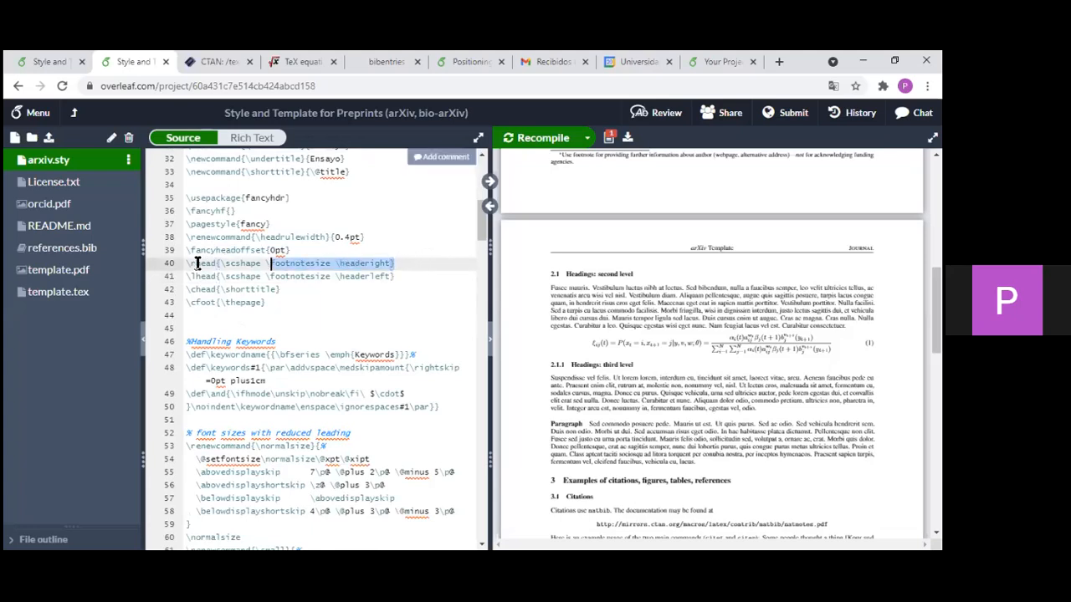
left_click_drag(196, 264, 186, 264)
key("ctrl+c")
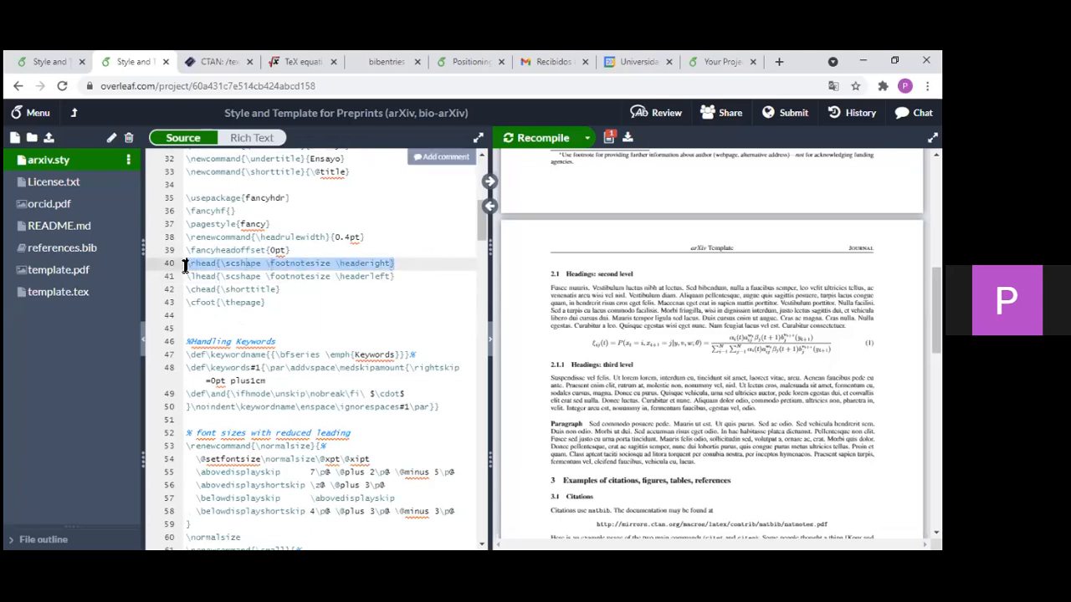
left_click(416, 267)
key("Return")
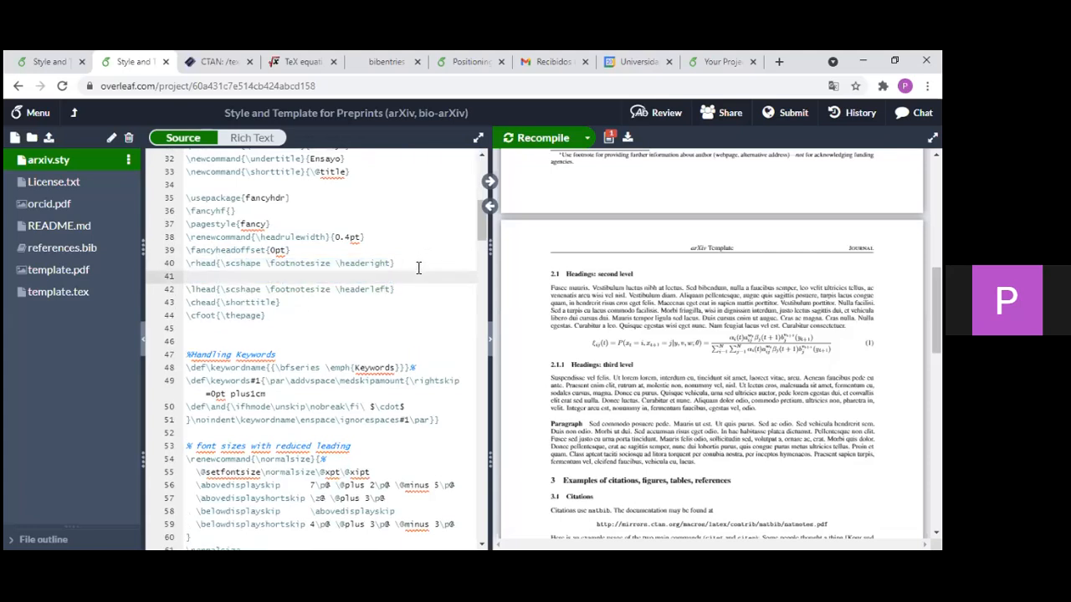
key("ctrl+v")
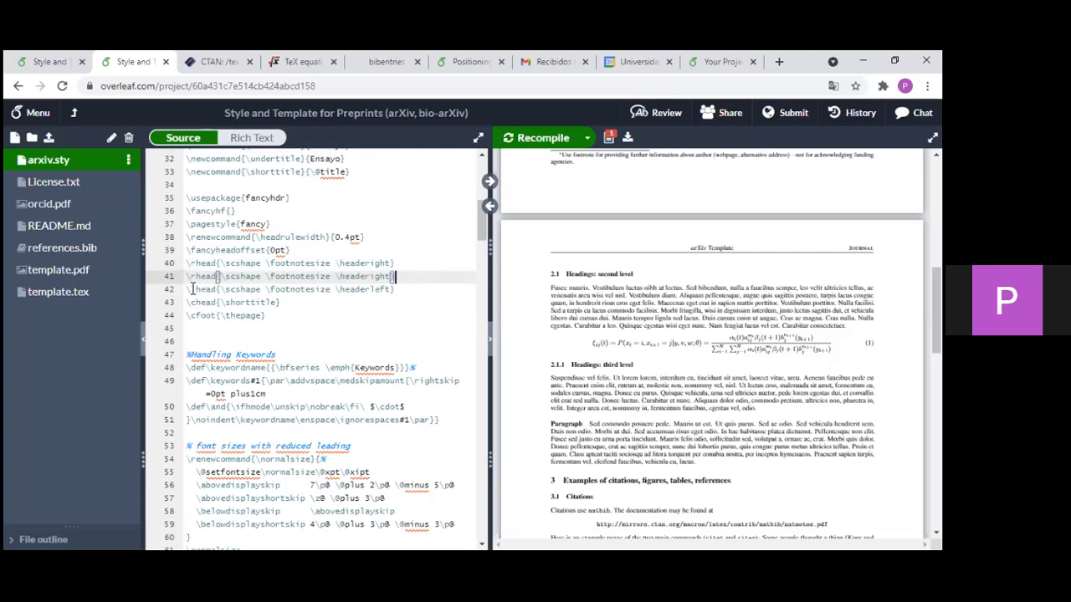
- Comment out the existing \lhead line with % and change the duplicated \rhead command above it to \lhead
left_click(189, 289)
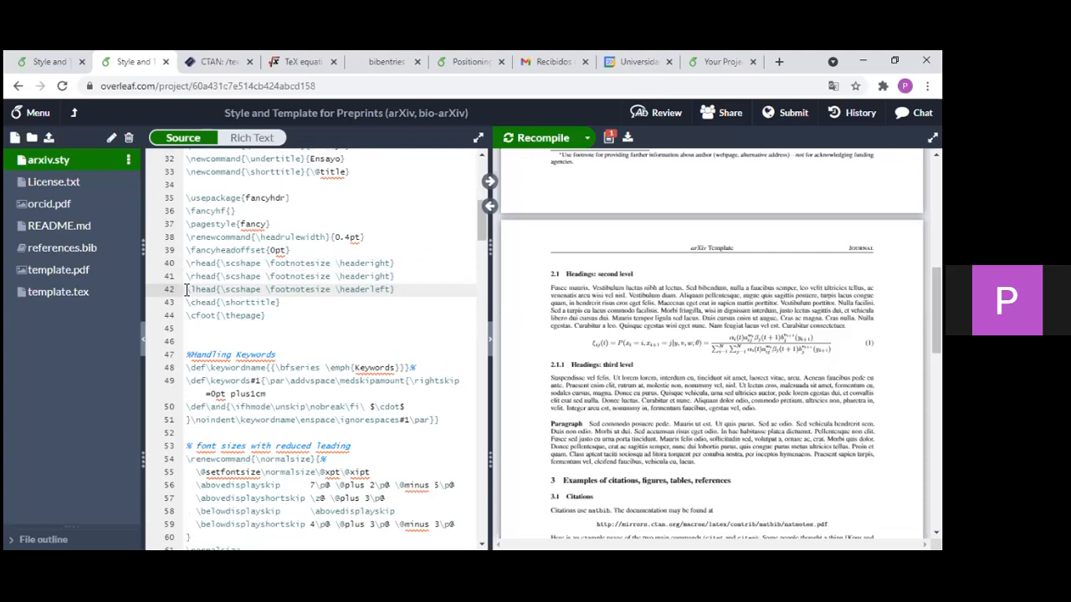
type("%")
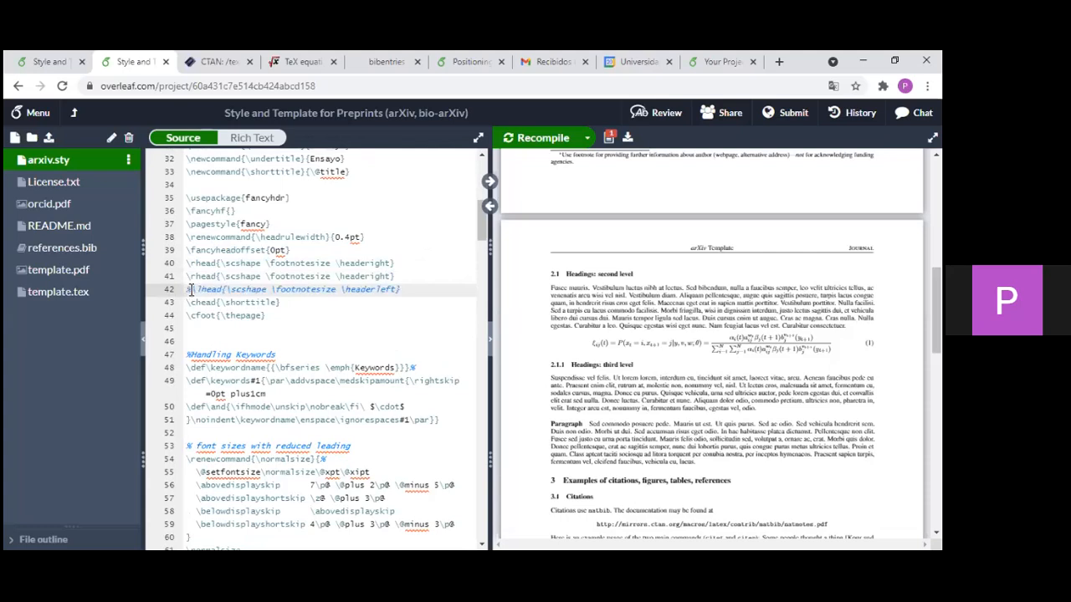
left_click(198, 276)
key("BackSpace")
type("l")
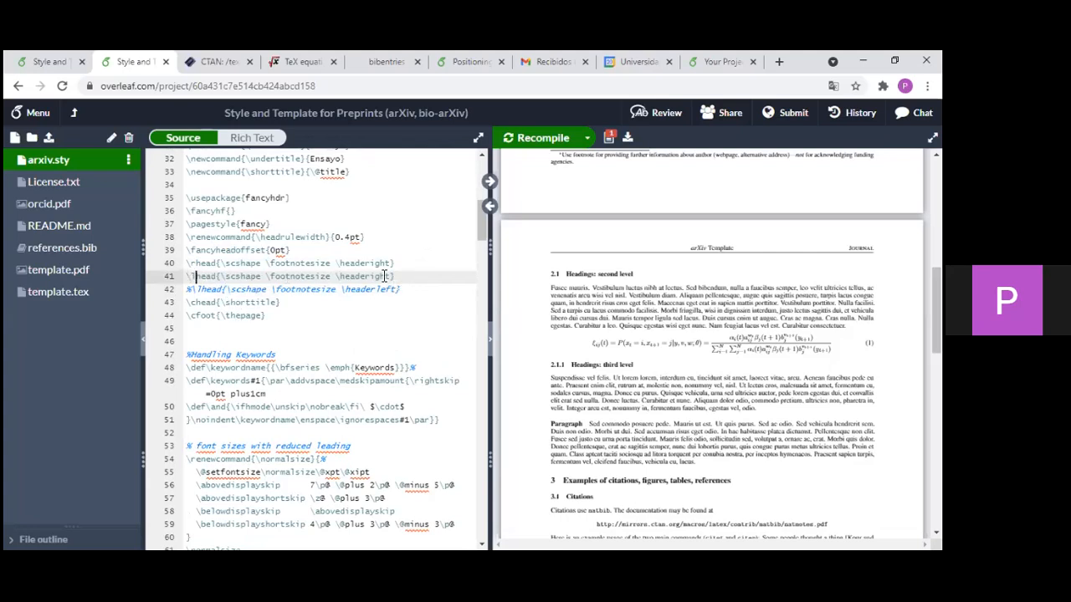
- Replace \headeright with \headerleft inside the new \lhead line
scroll(361, 285, "up", 1)
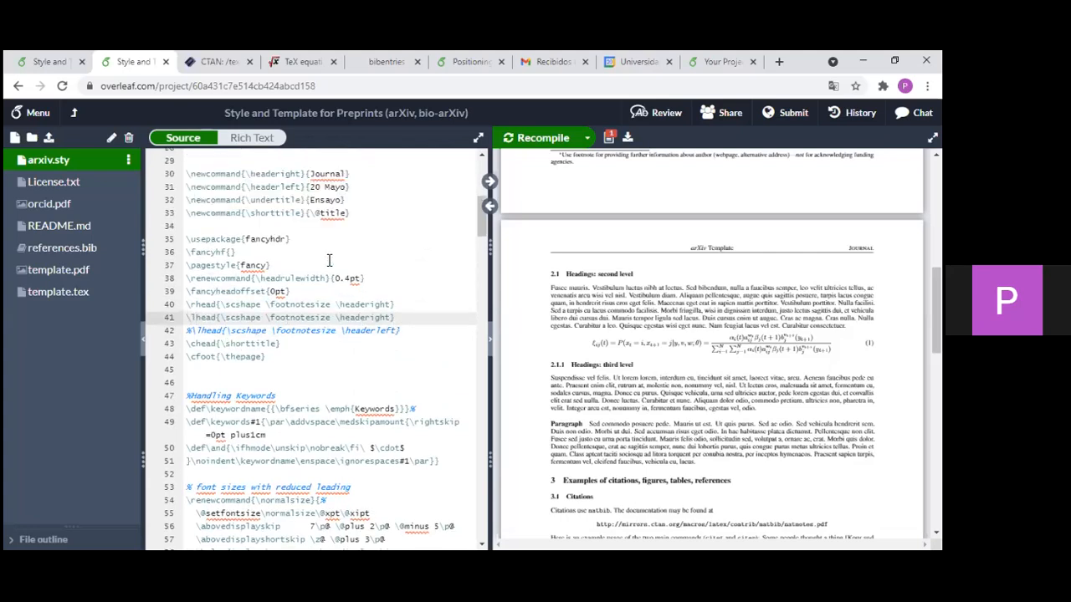
left_click_drag(303, 187, 250, 188)
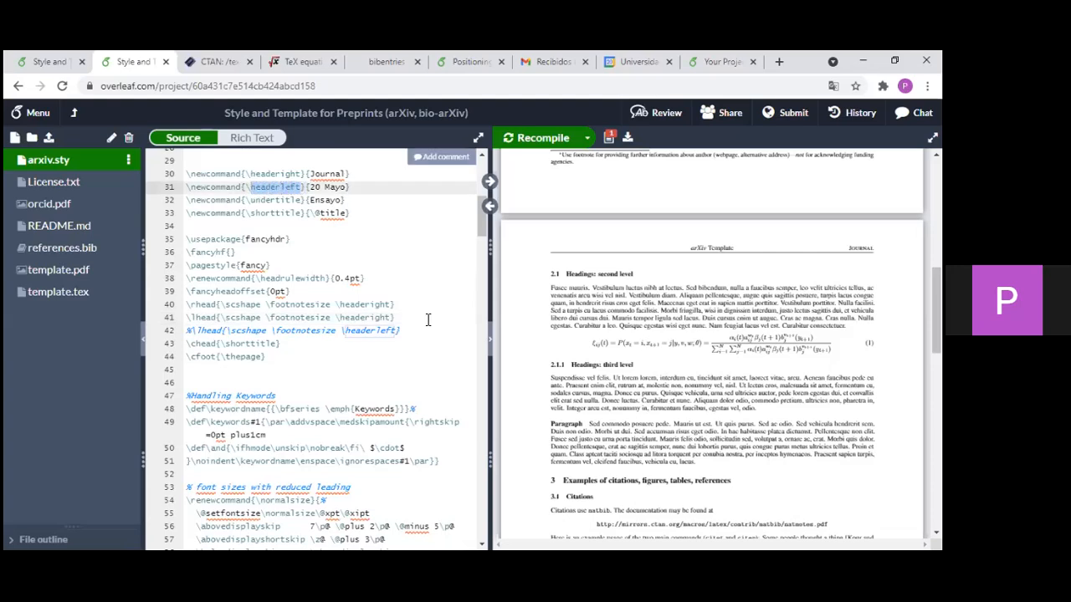
left_click(393, 317)
key("BackSpace")
key("BackSpace")
key("BackSpace")
key("BackSpace")
key("BackSpace")
type("left")
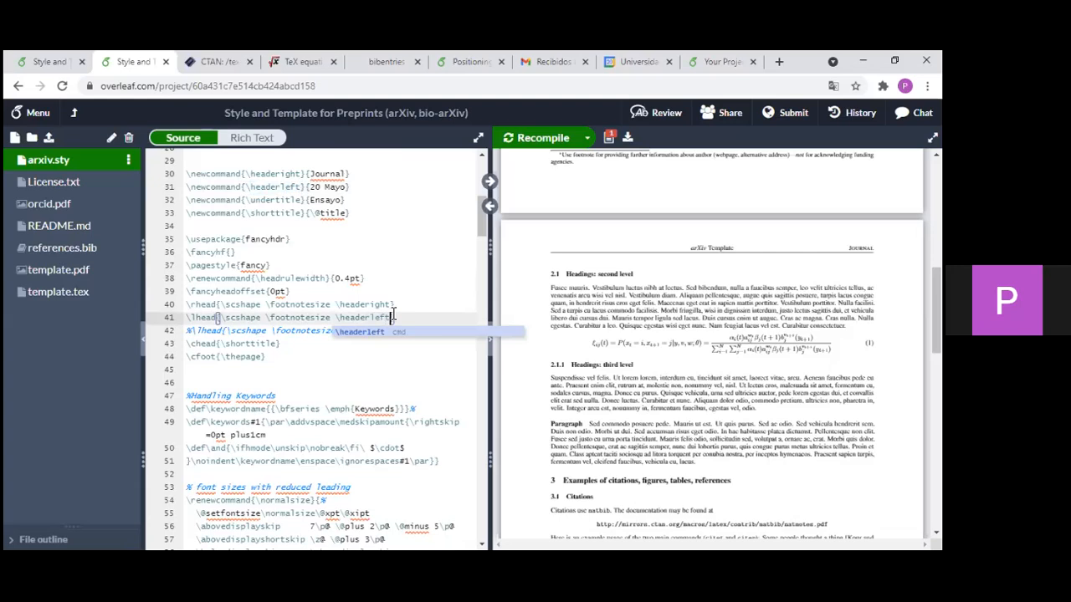
left_click(374, 335)
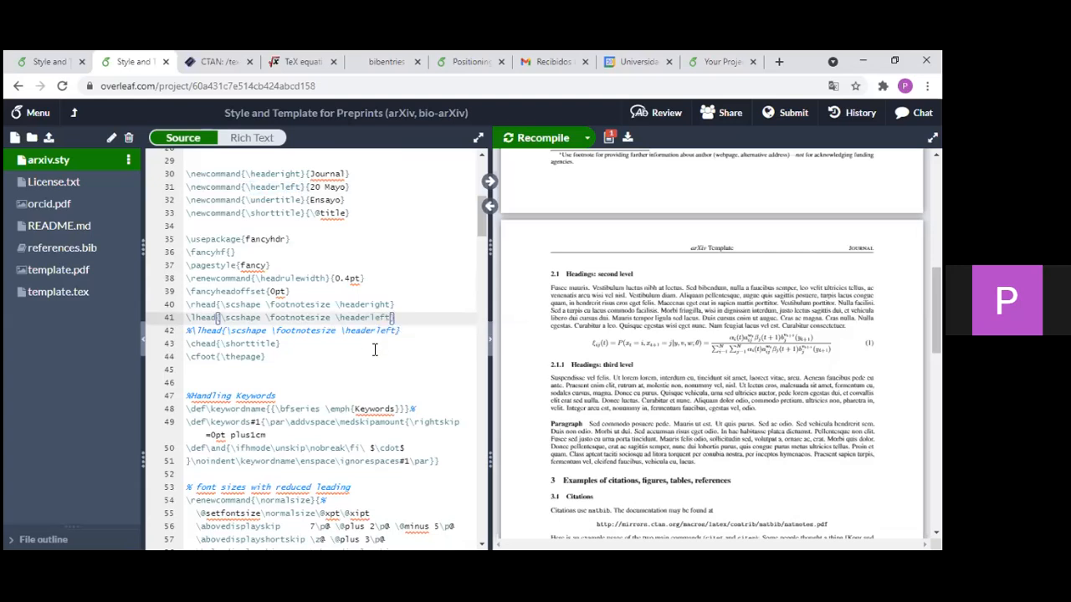
left_click(374, 349)
- Recompile the PDF and check the left-hand running header on the second page
scroll(411, 343, "up", 1)
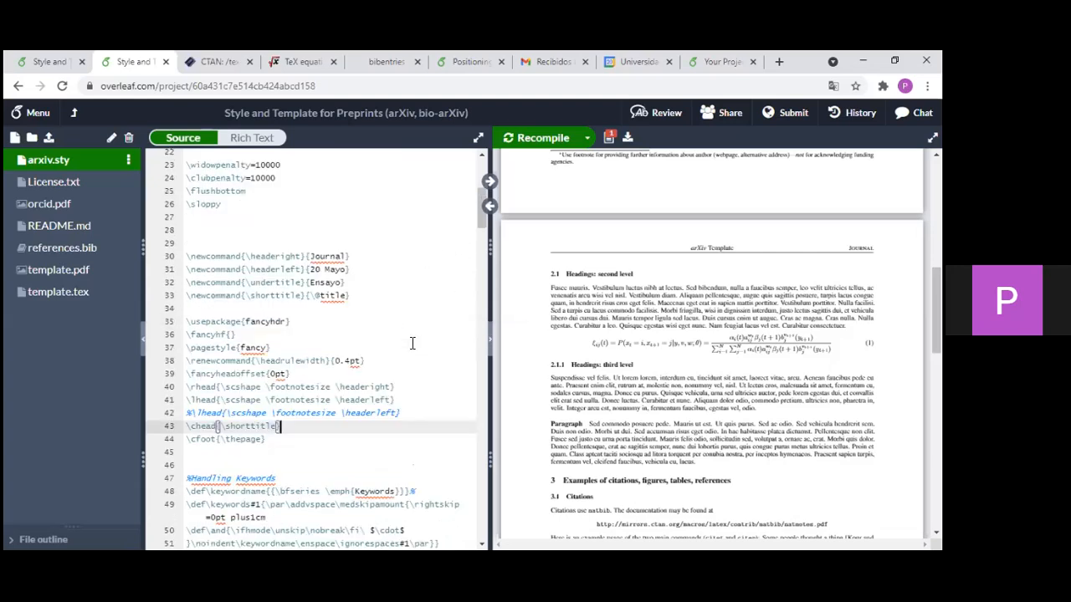
scroll(412, 343, "down", 1)
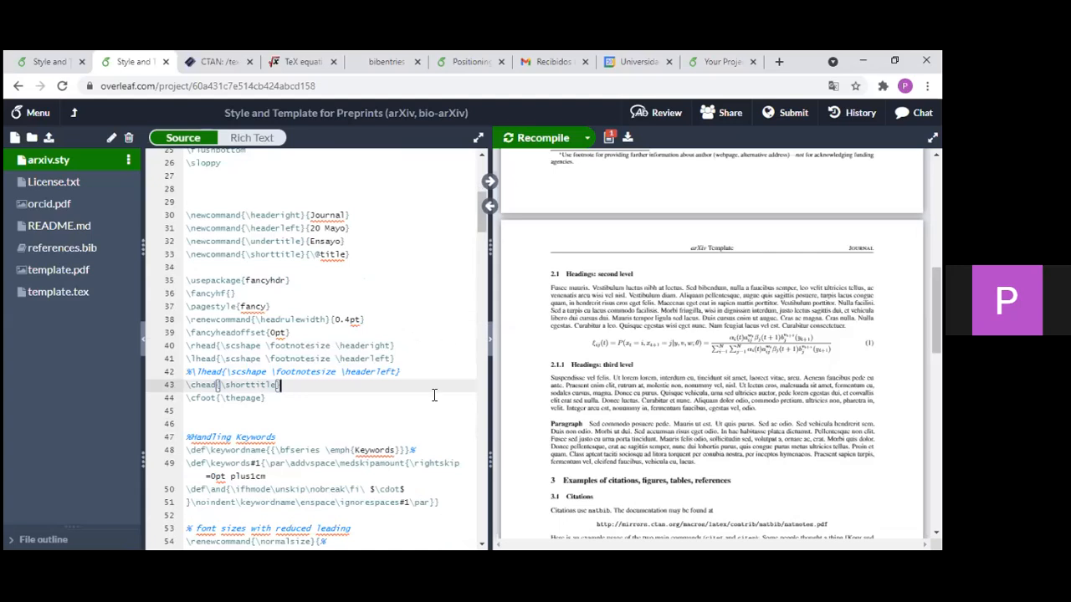
scroll(434, 395, "up", 1)
key("ctrl+s")
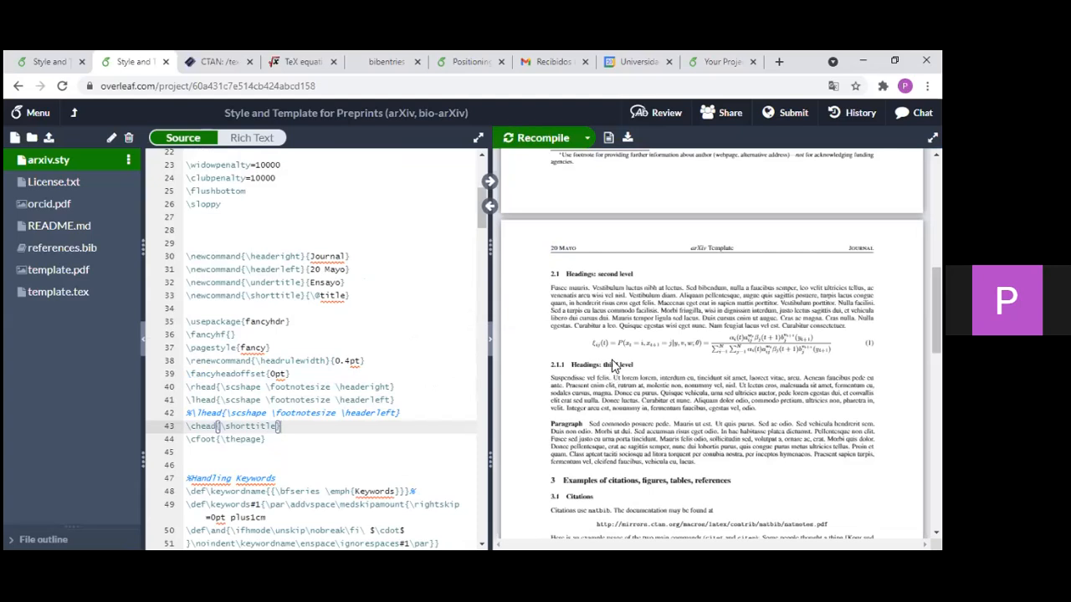
scroll(613, 366, "up", 2)
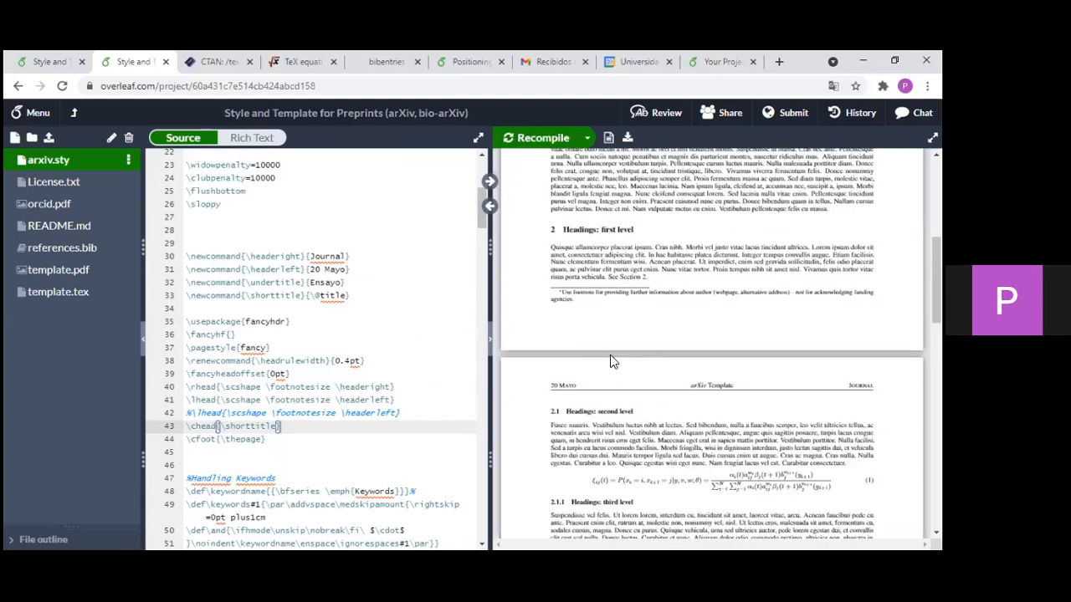
scroll(611, 361, "up", 1)
scroll(611, 362, "down", 3)
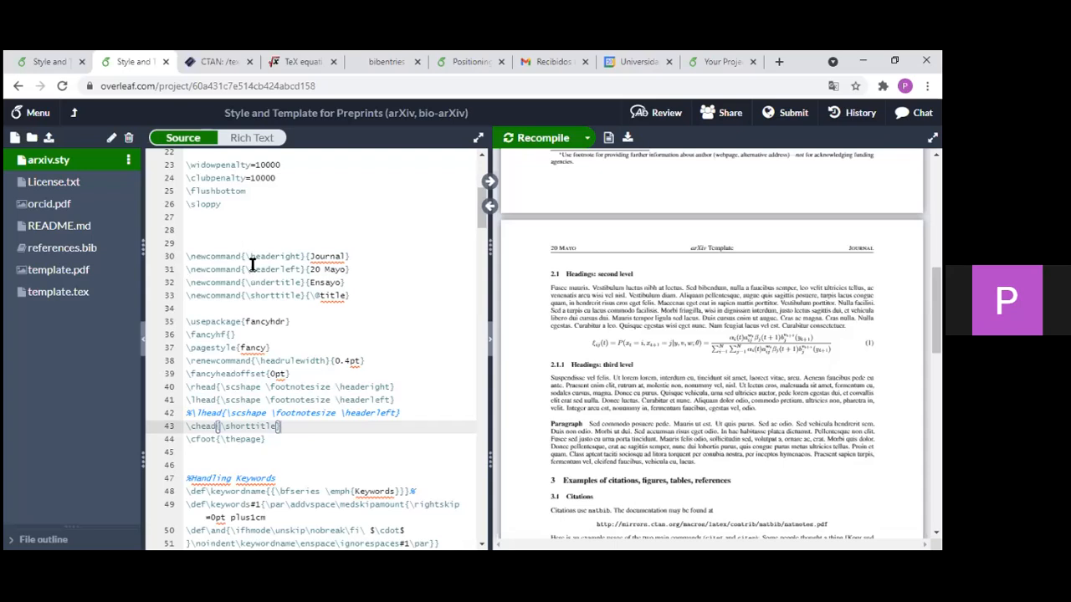
- Compare the \headeright, \headerleft and \undertitle definitions with the second-page header and the title block in the PDF
left_click_drag(248, 257, 298, 259)
left_click(300, 260)
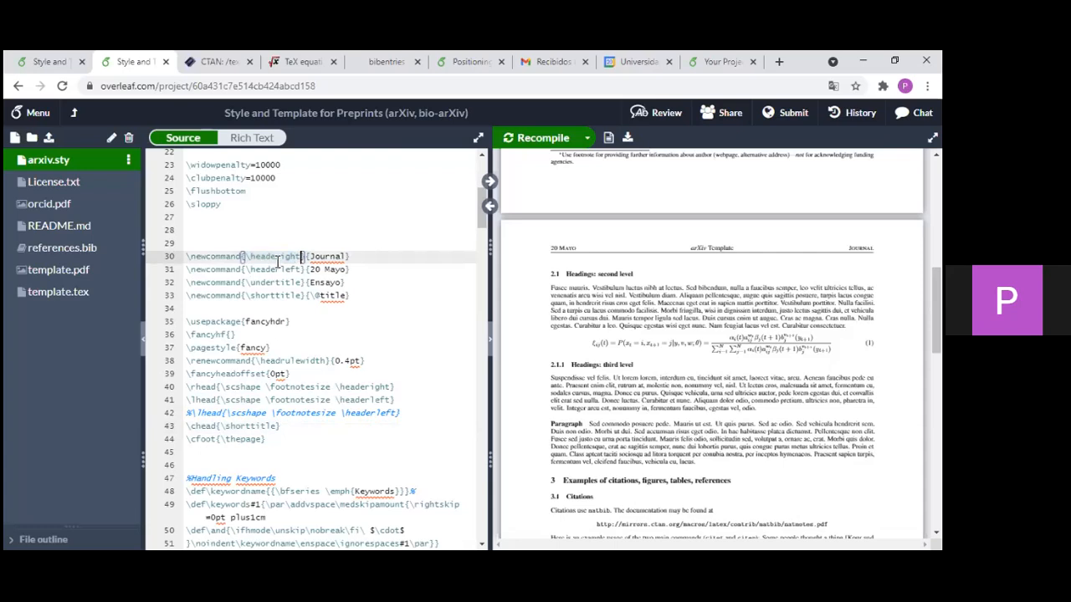
left_click(281, 257)
left_click_drag(277, 260, 301, 258)
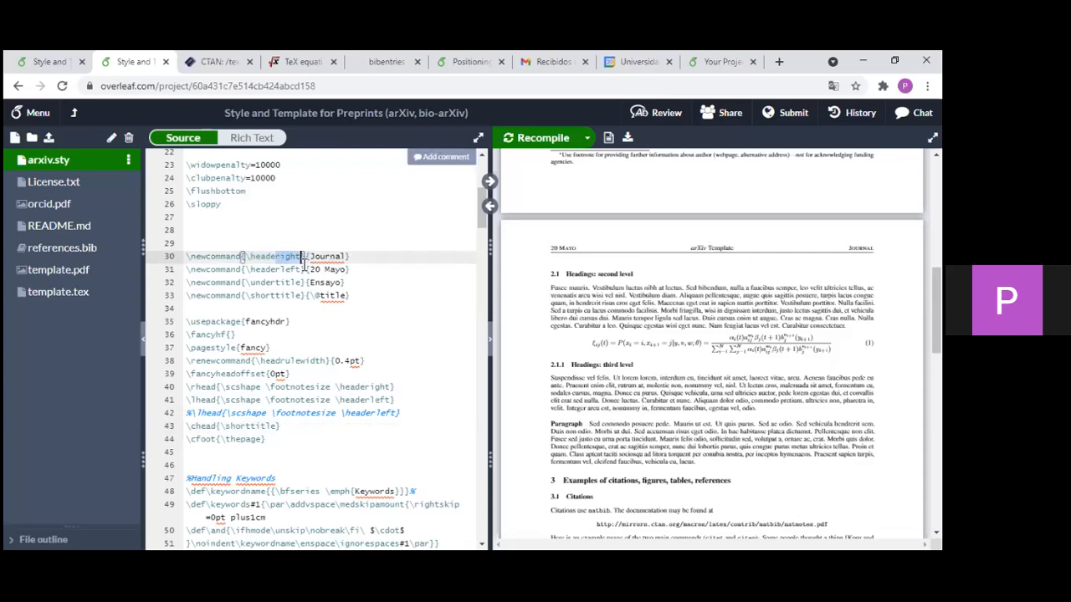
left_click_drag(551, 248, 850, 250)
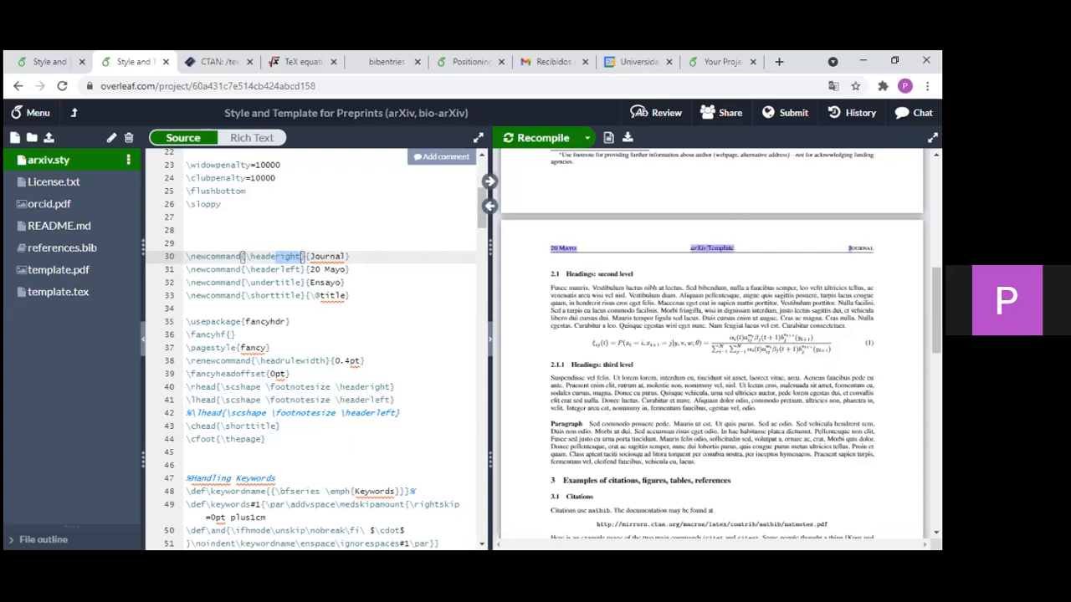
left_click_drag(281, 270, 300, 271)
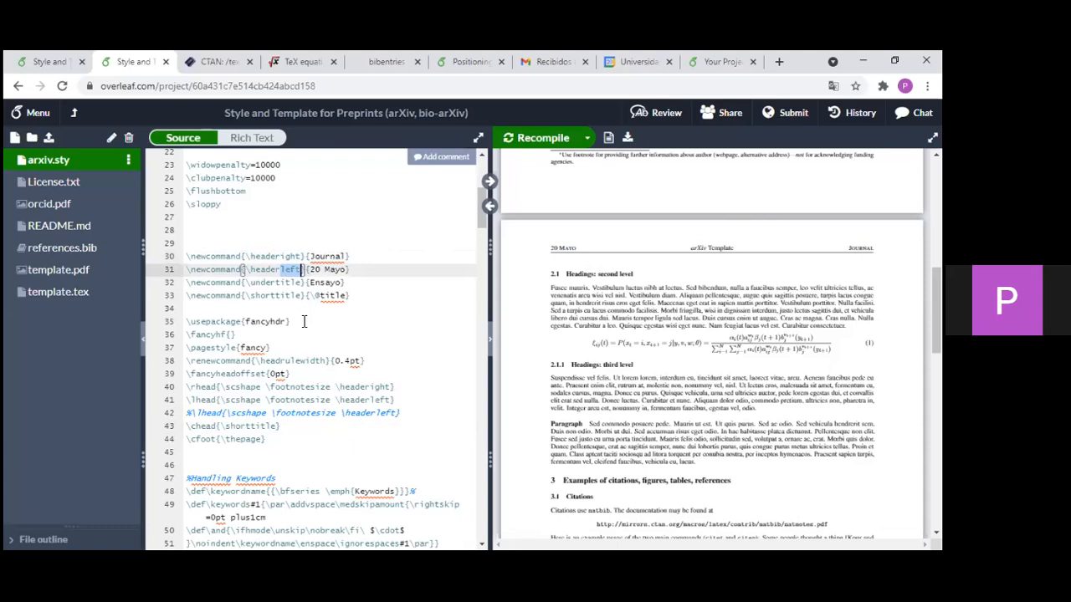
scroll(709, 282, "up", 3)
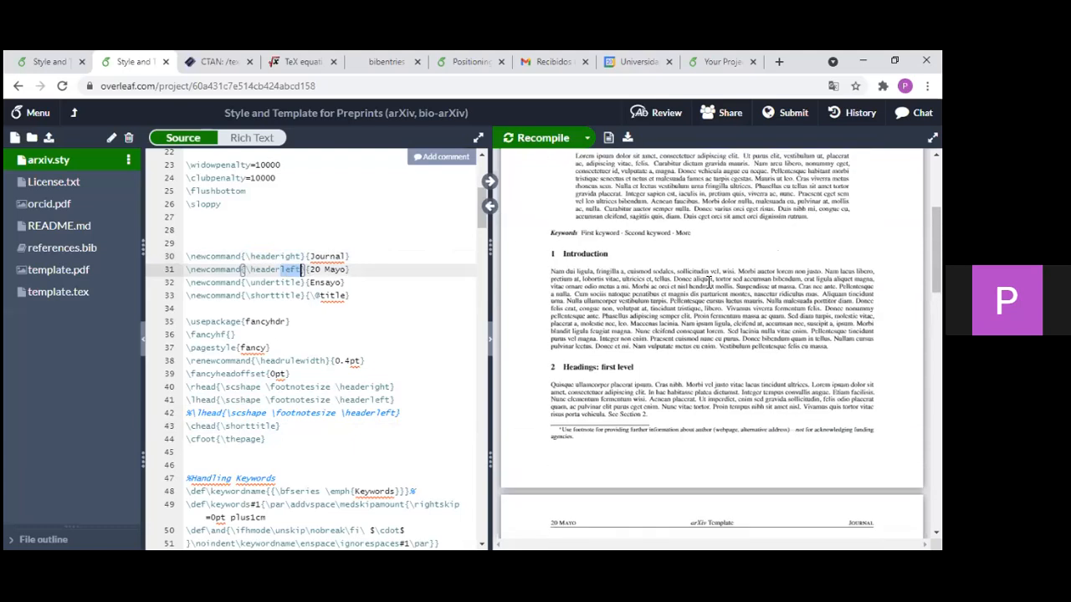
scroll(709, 282, "up", 5)
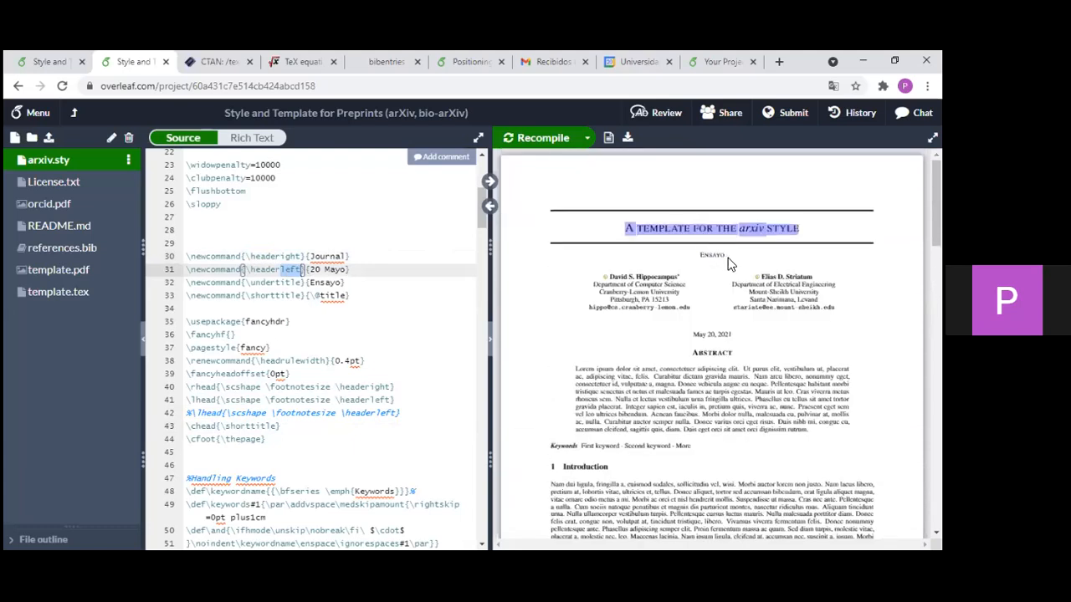
left_click_drag(251, 283, 302, 283)
left_click(373, 296)
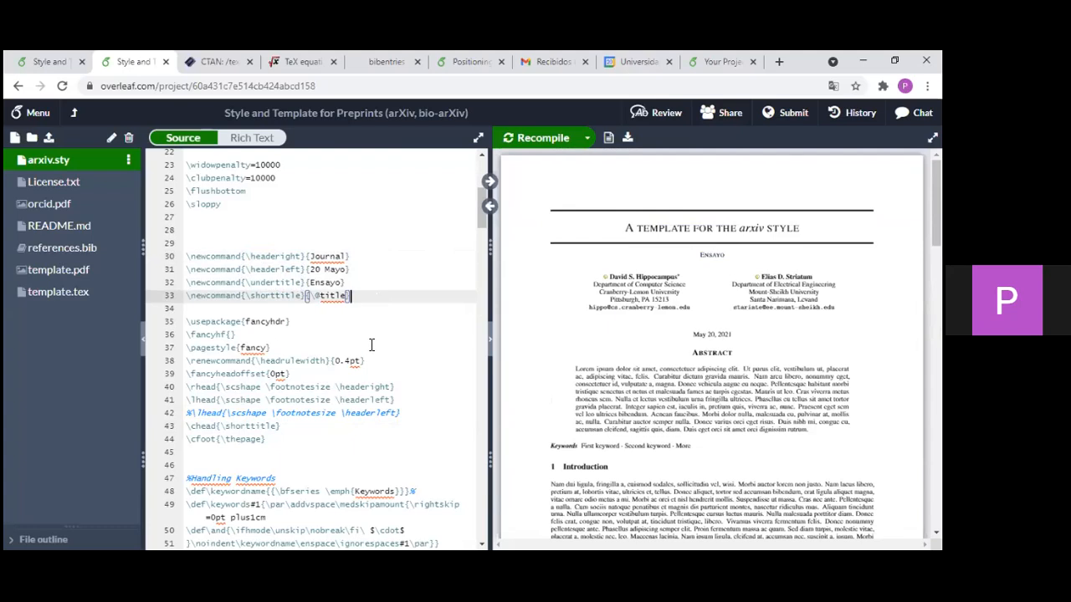
- Look through arxiv.sty from the page geometry past the font size, footnote, paragraph and list formatting to the title section
scroll(373, 344, "down", 1)
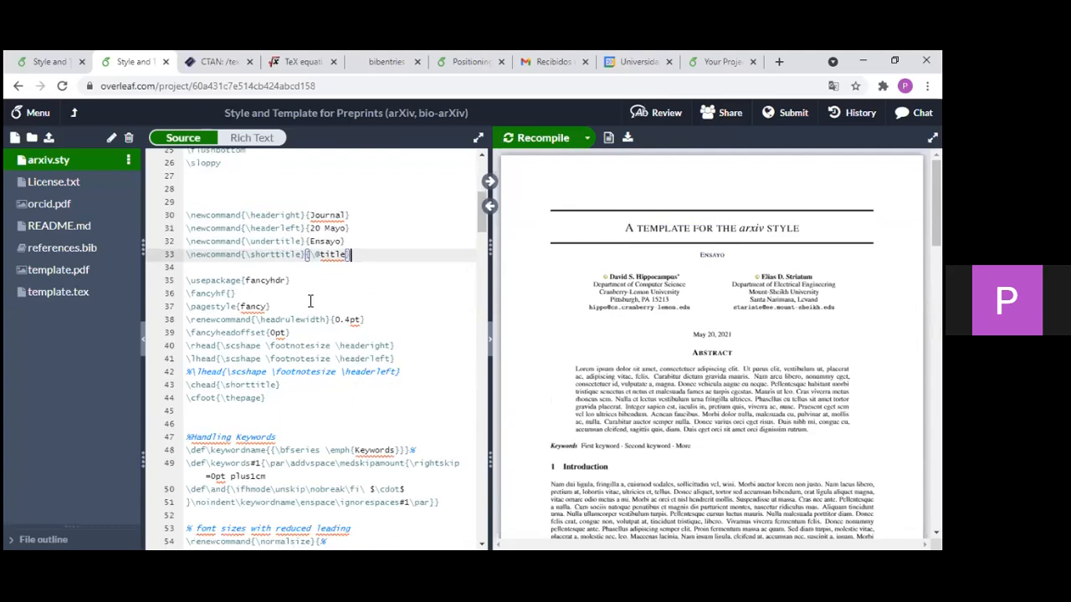
scroll(270, 318, "up", 3)
scroll(277, 322, "down", 3)
scroll(277, 322, "down", 5)
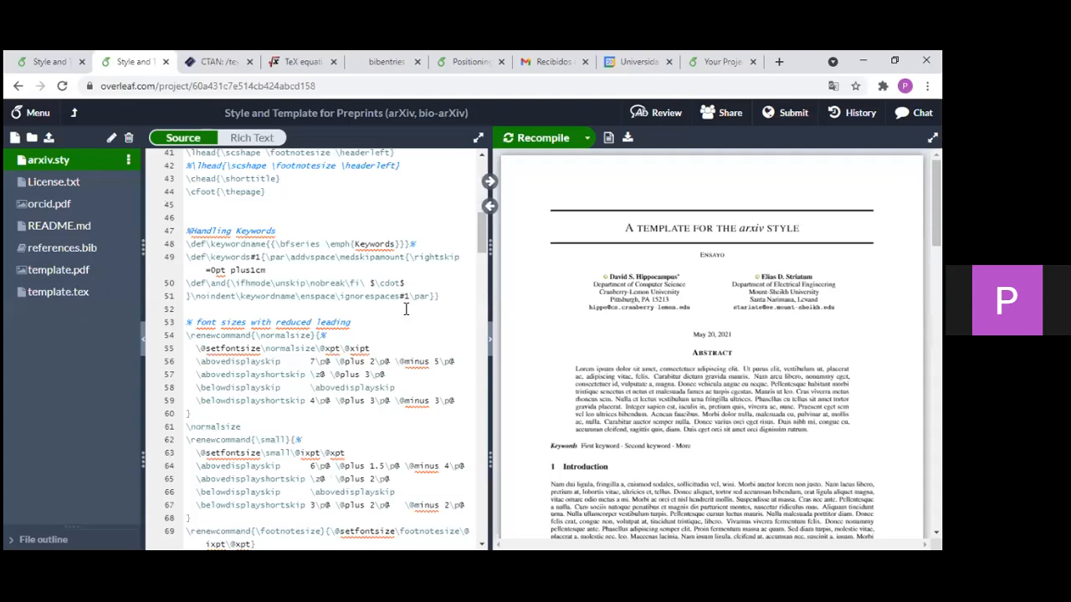
scroll(397, 323, "up", 6)
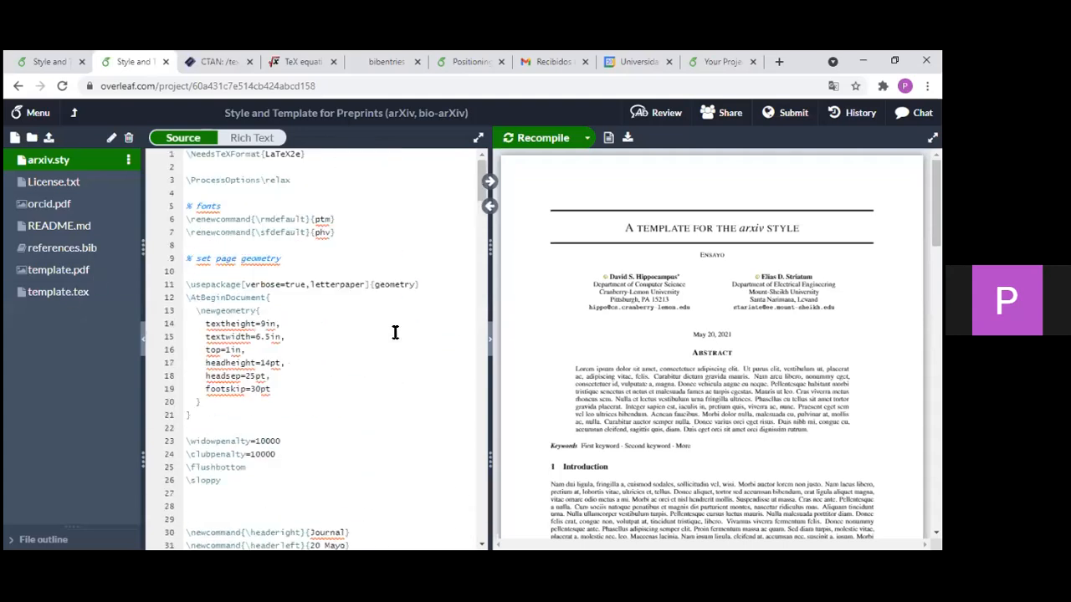
scroll(395, 332, "down", 10)
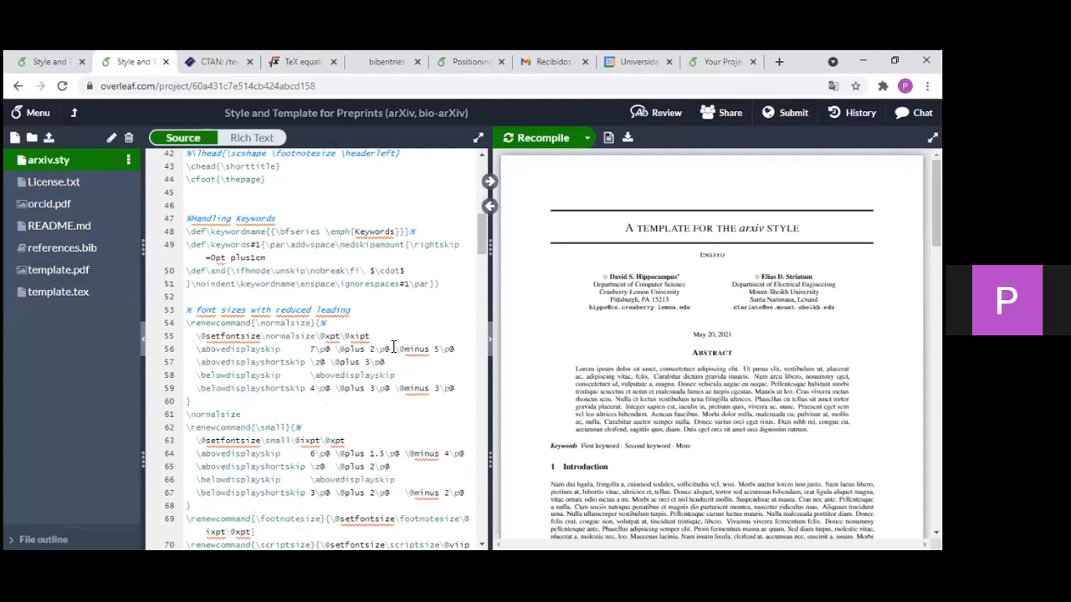
scroll(391, 348, "down", 10)
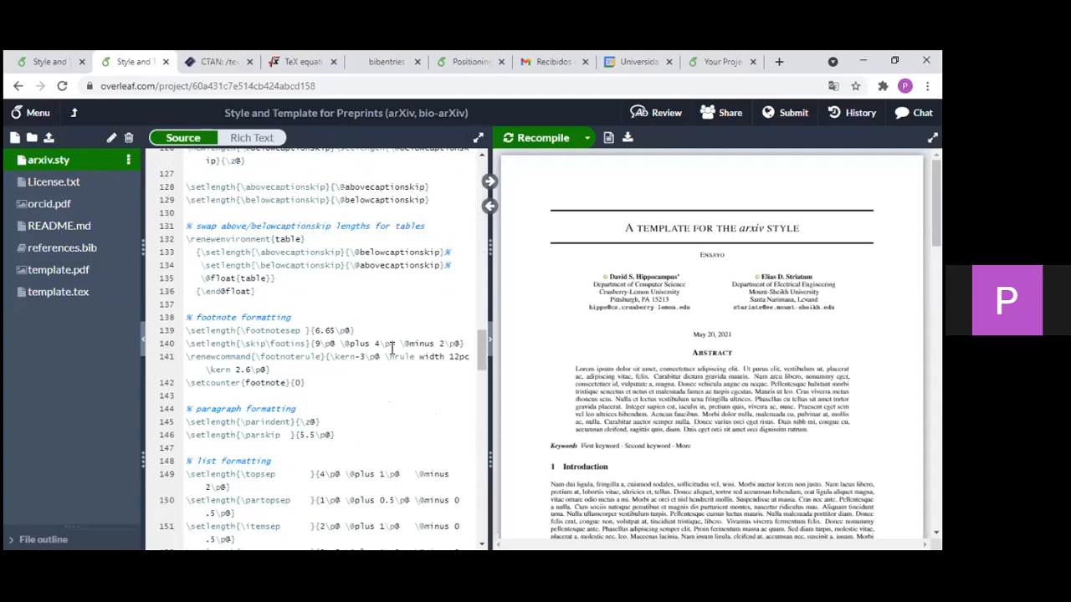
scroll(392, 348, "down", 1)
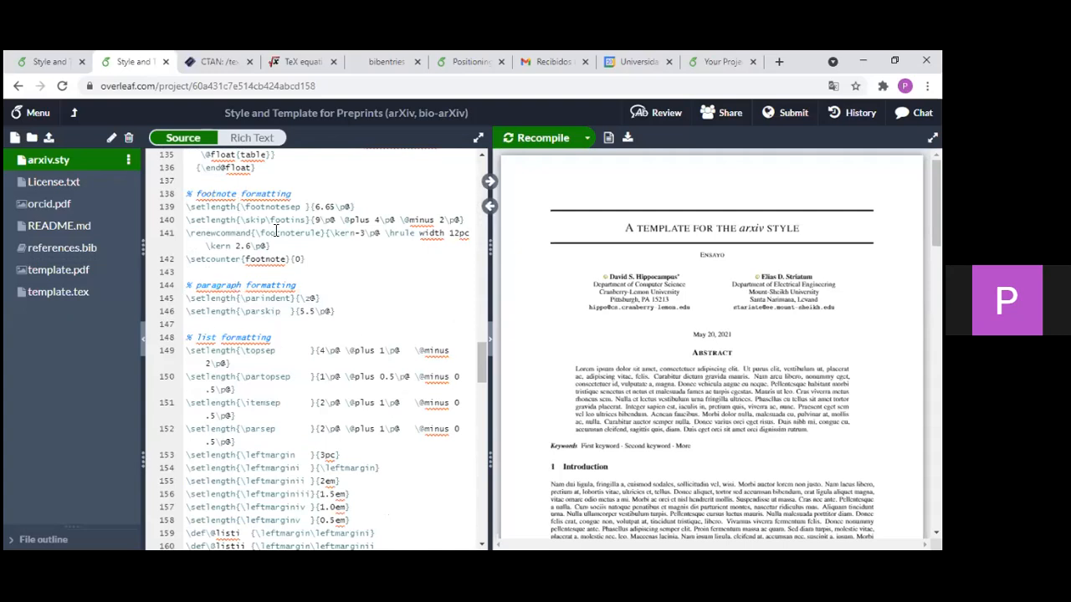
scroll(281, 443, "down", 2)
scroll(281, 442, "down", 10)
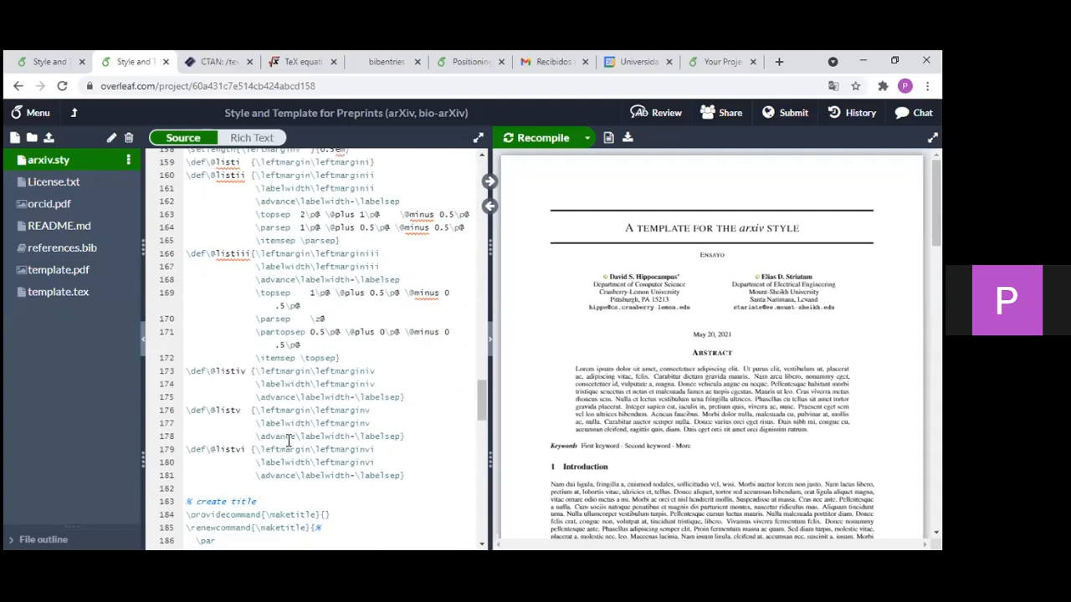
- Look through the rest of arxiv.sty, including the title, conference notice and section formatting, and return to its beginning
scroll(291, 452, "down", 8)
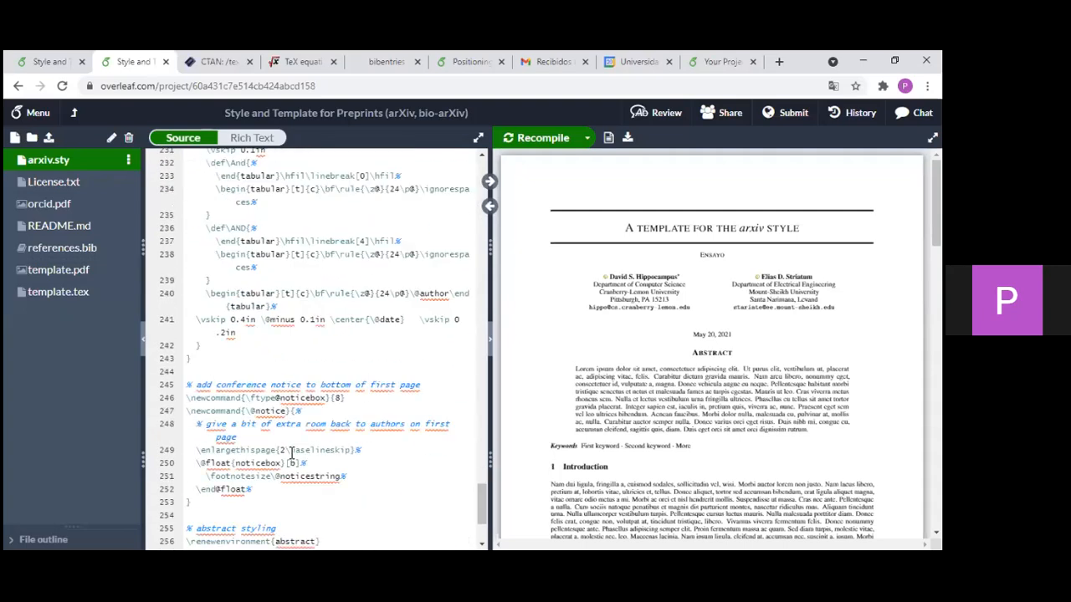
scroll(291, 452, "up", 15)
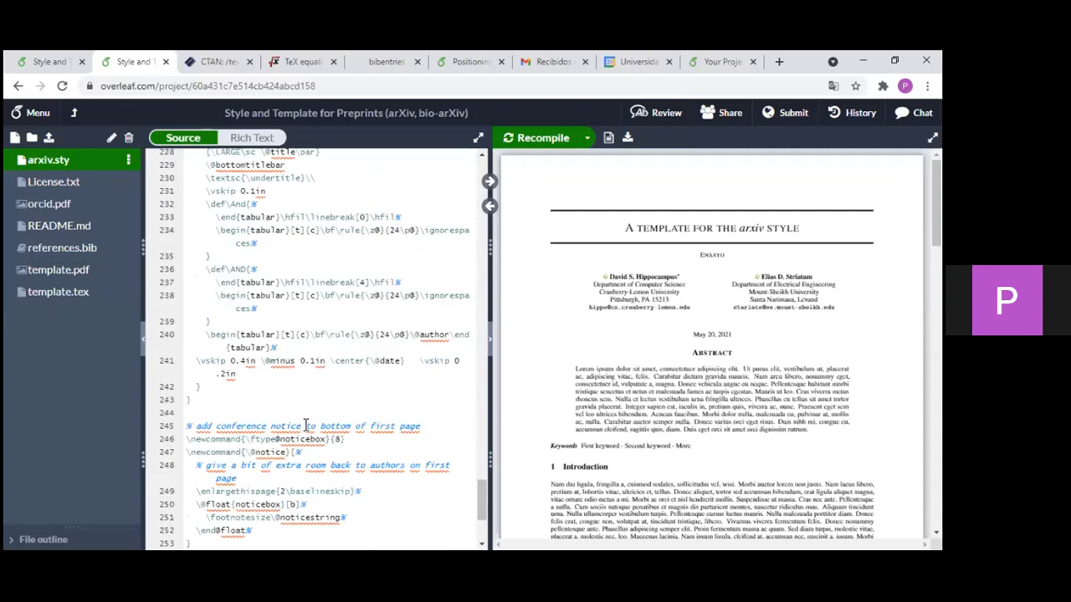
scroll(307, 424, "up", 18)
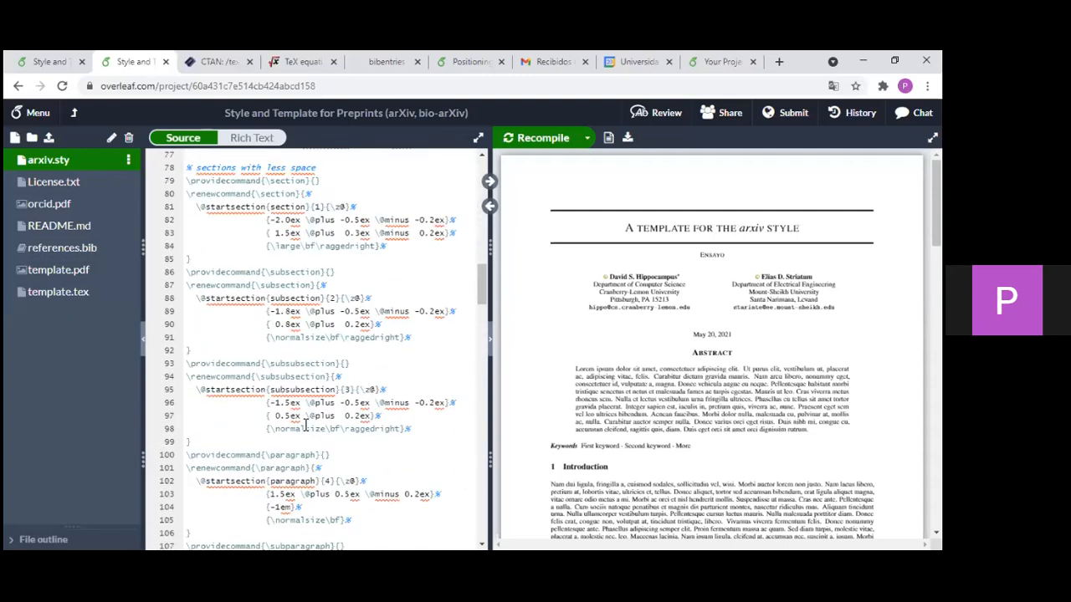
scroll(307, 420, "up", 2)
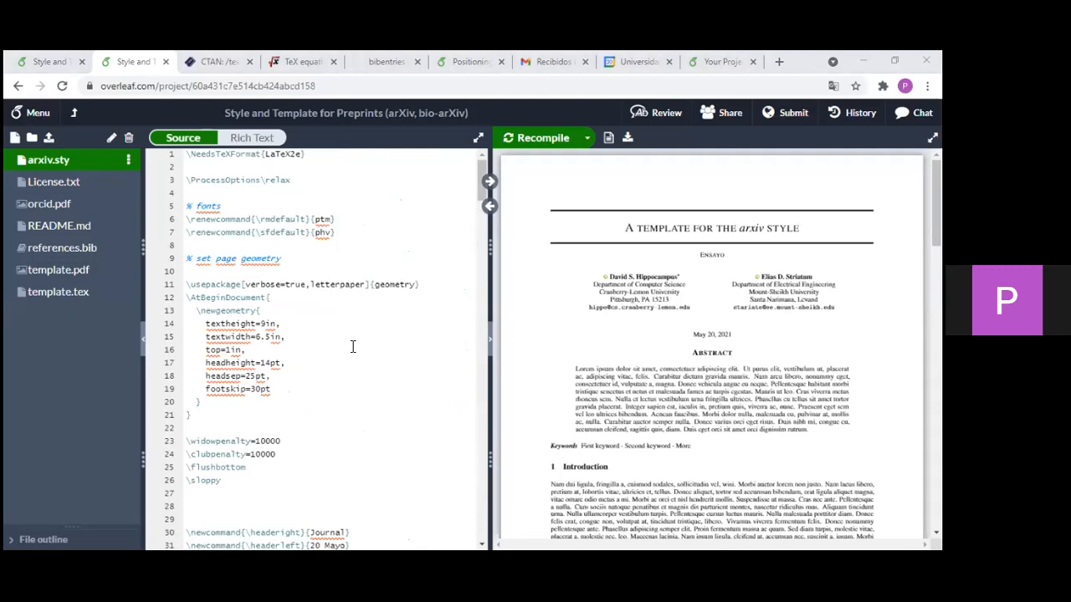
- Open template.tex and look through its preamble, from the document class and packages to the title and date lines
left_click(52, 297)
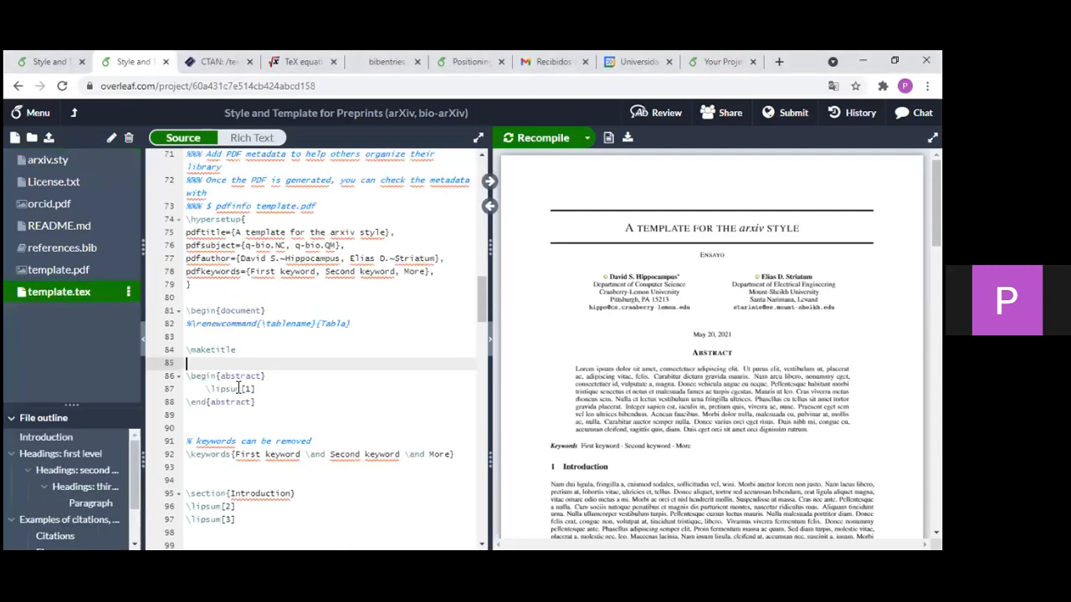
scroll(305, 385, "up", 5)
scroll(305, 388, "up", 10)
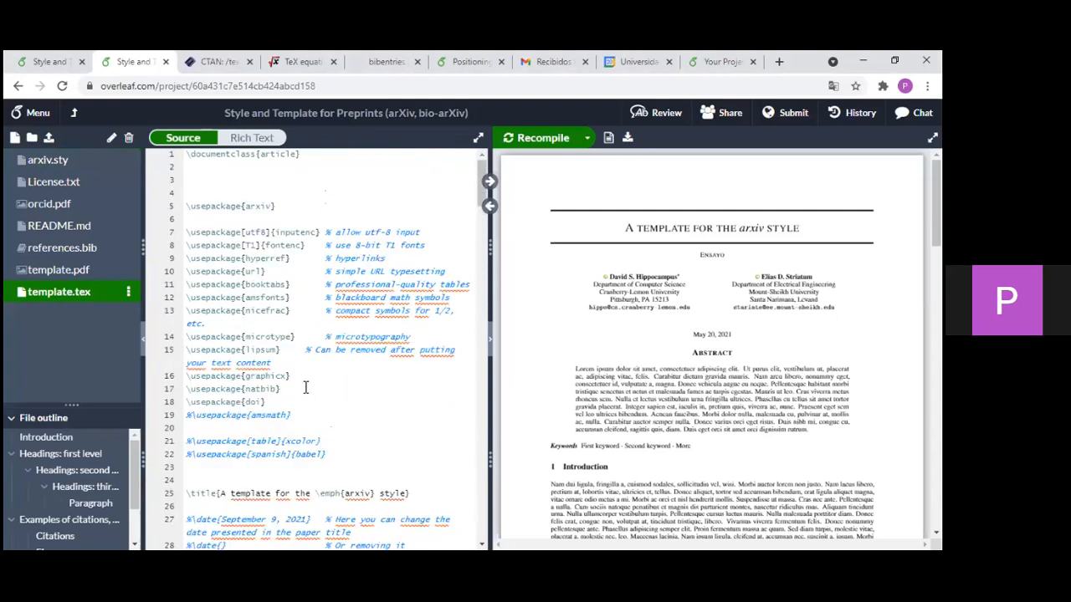
scroll(306, 387, "down", 13)
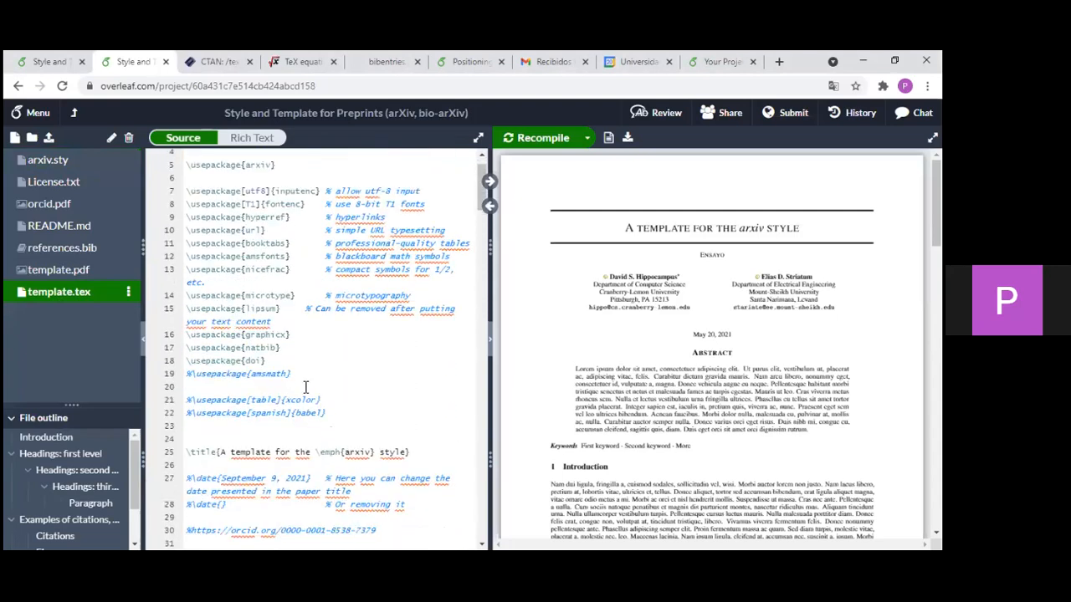
scroll(305, 387, "down", 4)
scroll(306, 387, "up", 10)
scroll(305, 387, "up", 3)
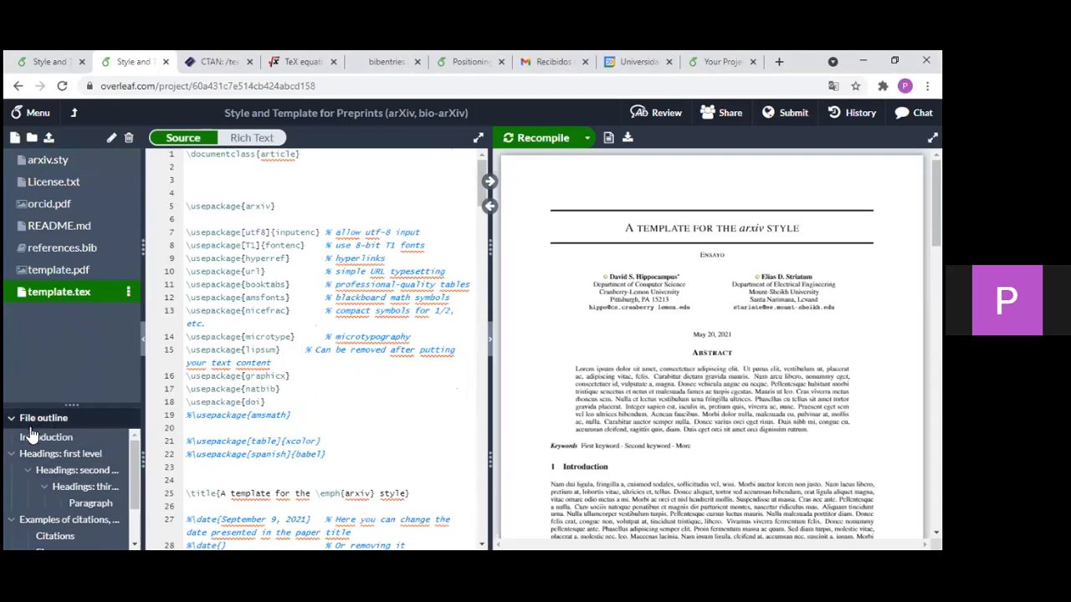
- Look over the file outline of template.tex, from the Introduction to the citations, figures, tables and lists entries
scroll(54, 535, "down", 1)
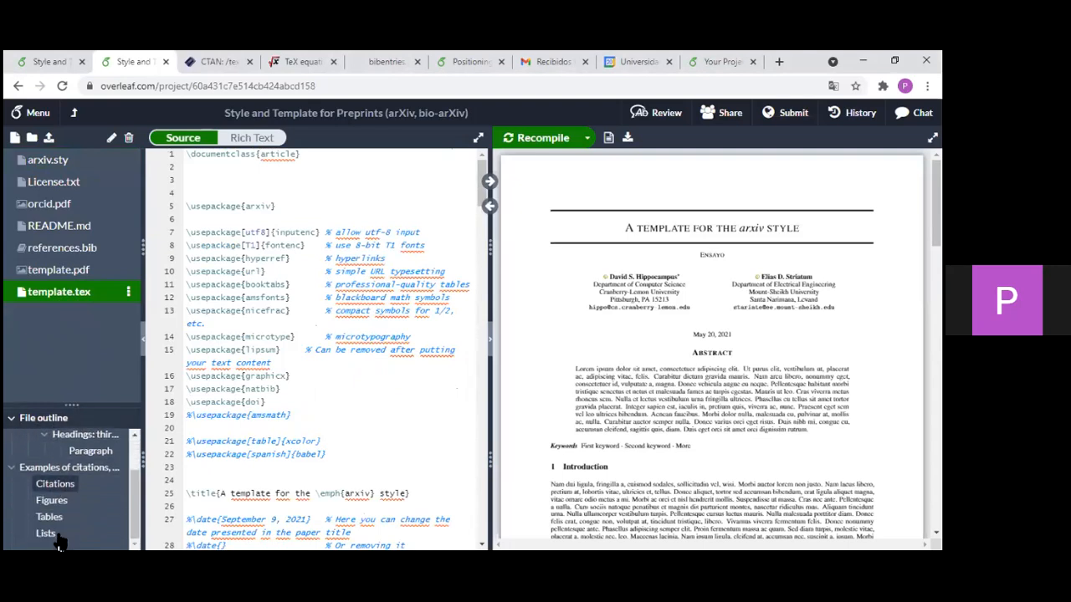
scroll(60, 539, "up", 1)
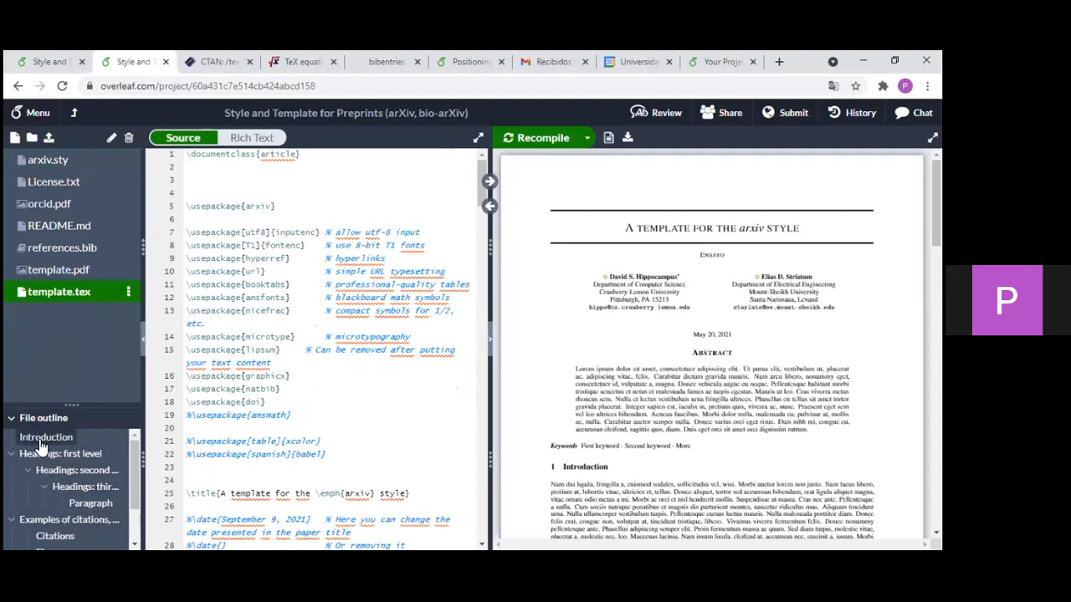
scroll(47, 493, "down", 2)
scroll(50, 519, "up", 2)
- Compare the outline entries with the sections in template.tex, reading from the PDF metadata to the heading levels, and return to the first line
scroll(283, 407, "down", 3)
scroll(284, 408, "down", 7)
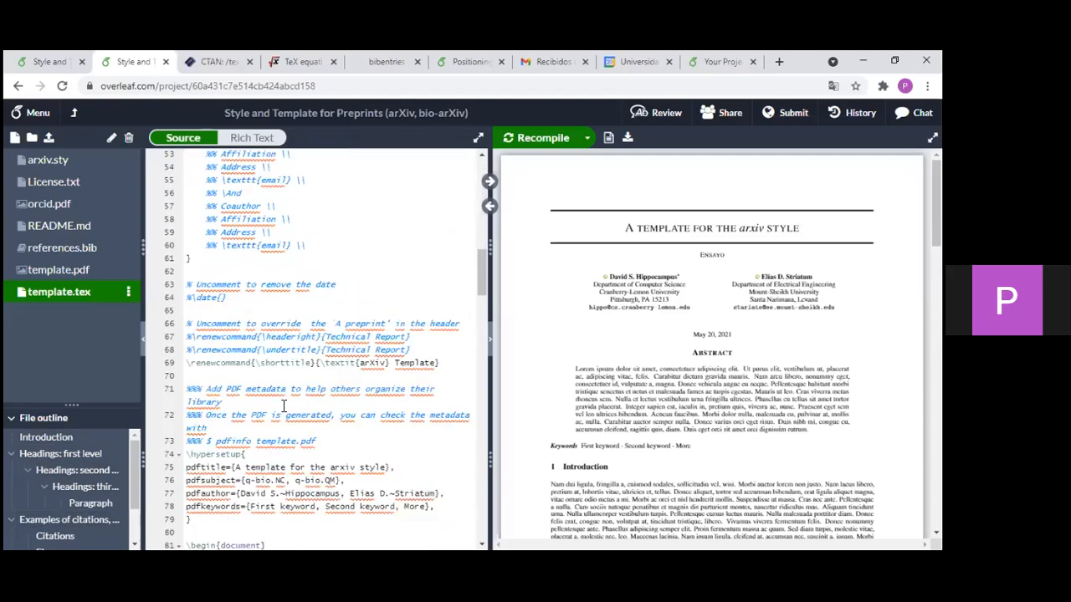
scroll(284, 408, "down", 4)
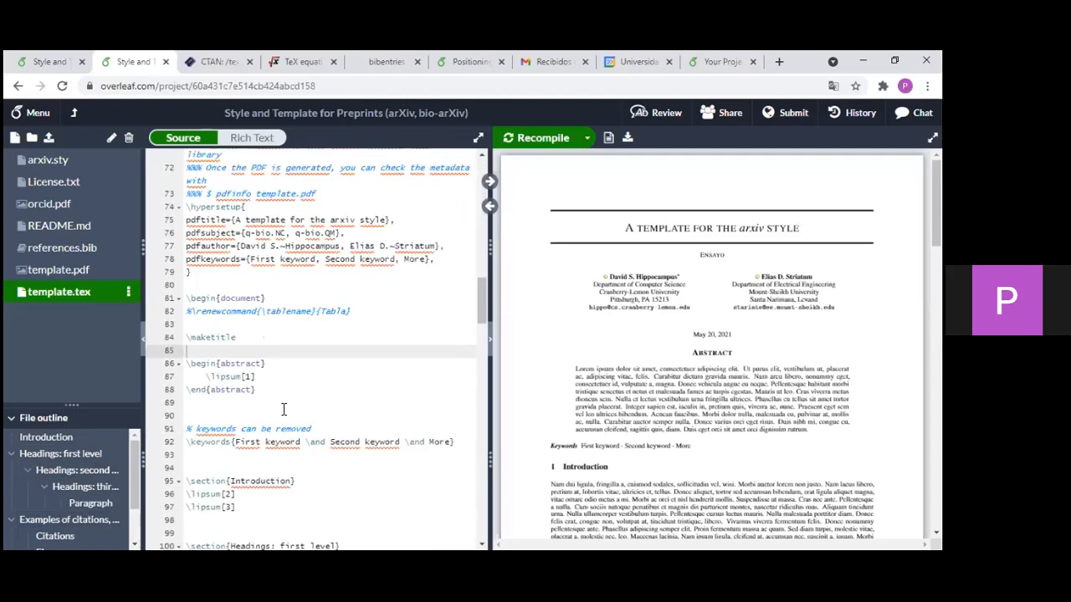
scroll(284, 408, "down", 4)
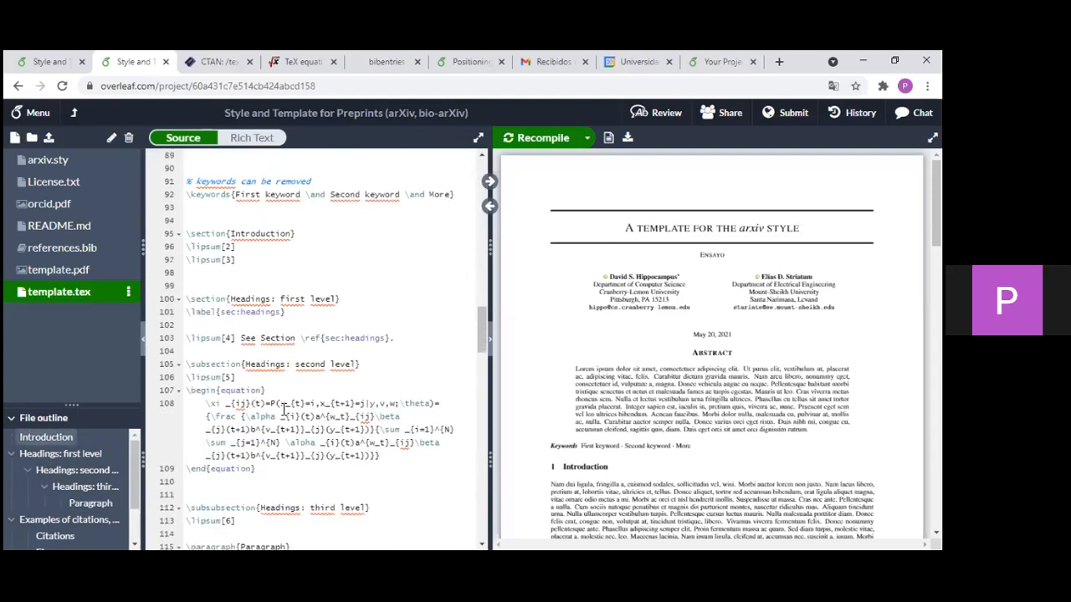
scroll(284, 408, "up", 1)
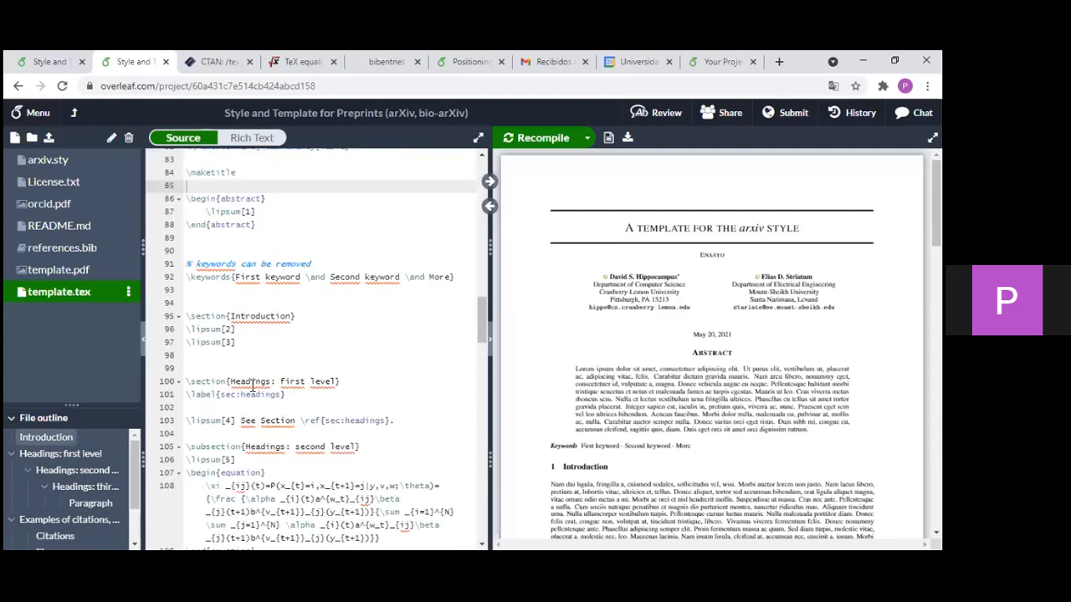
scroll(331, 334, "up", 3)
scroll(329, 366, "down", 1)
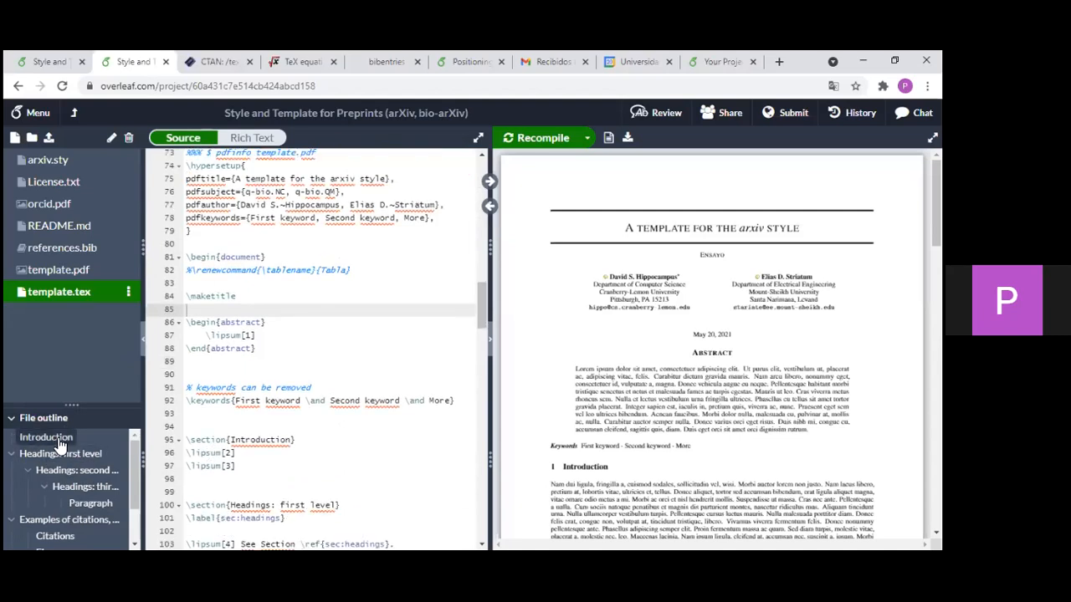
scroll(322, 386, "up", 1)
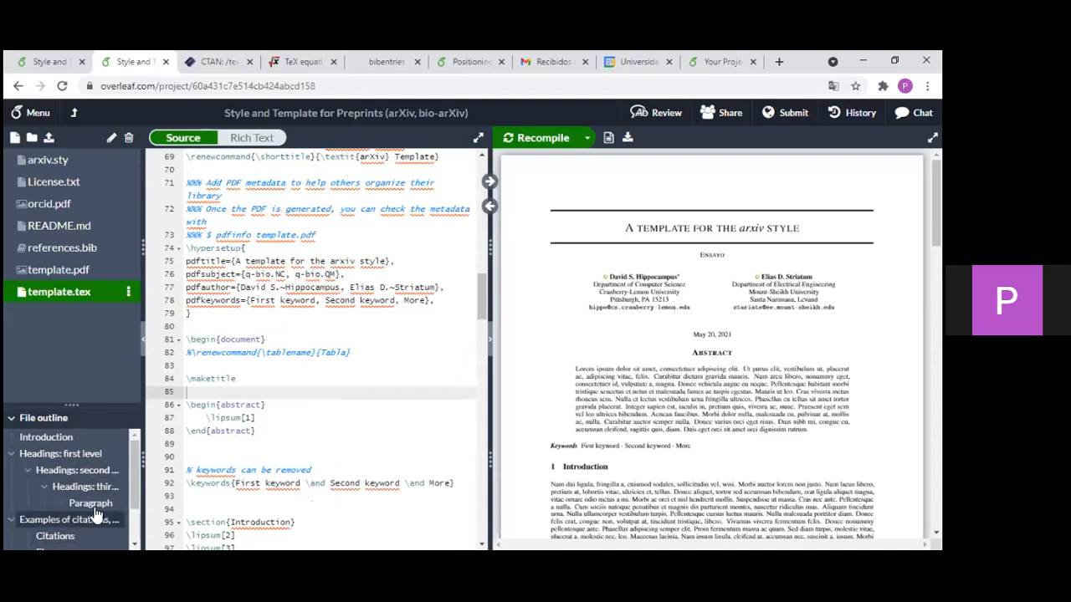
scroll(327, 388, "up", 12)
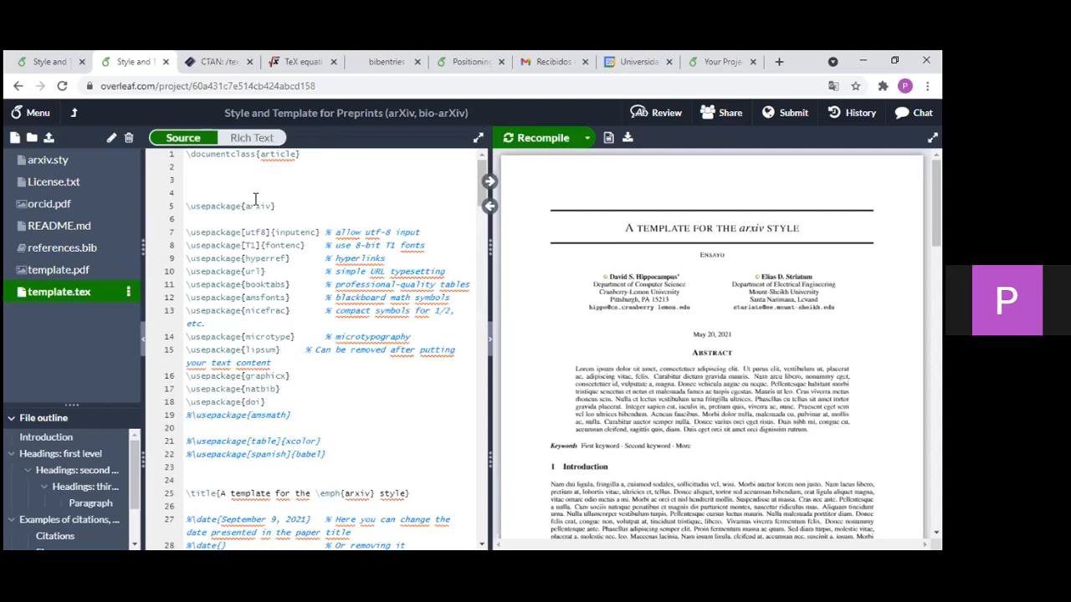
- Examine the \documentclass declaration on the first line of template.tex
left_click_drag(311, 166, 219, 157)
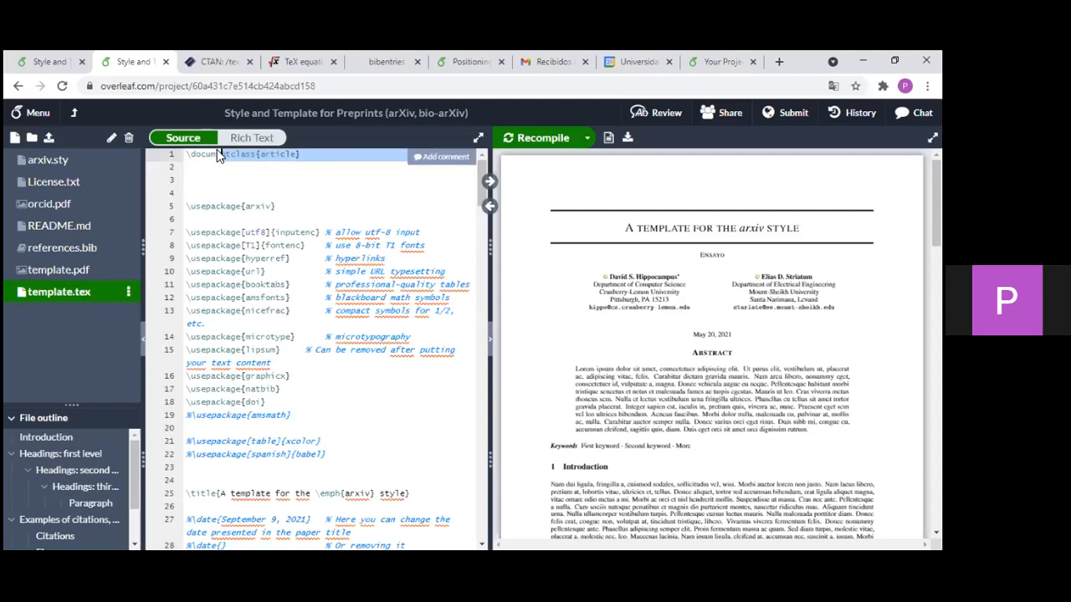
left_click(266, 183)
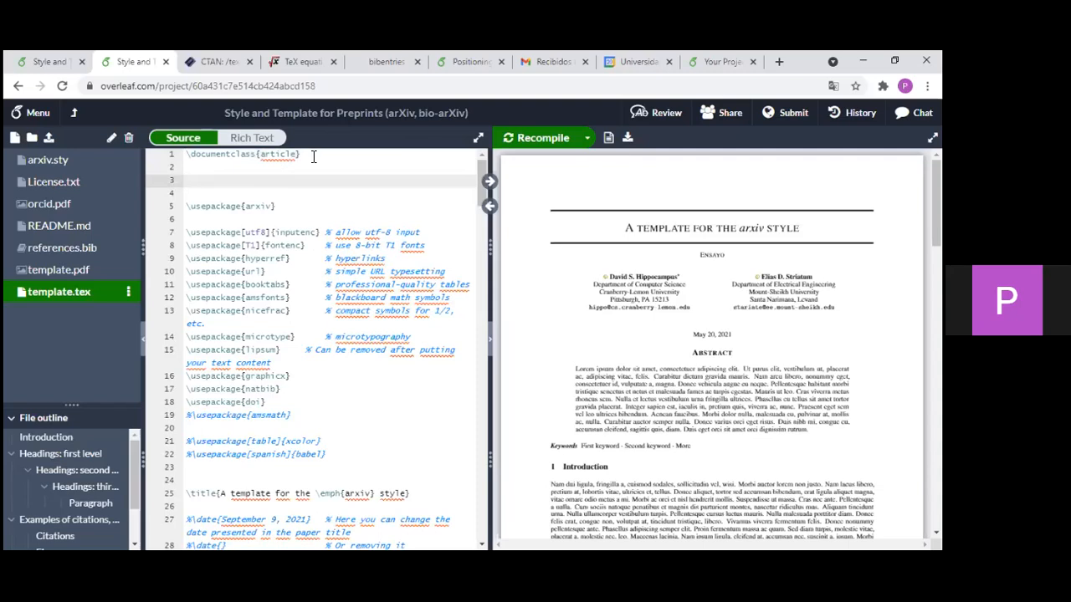
left_click(311, 156)
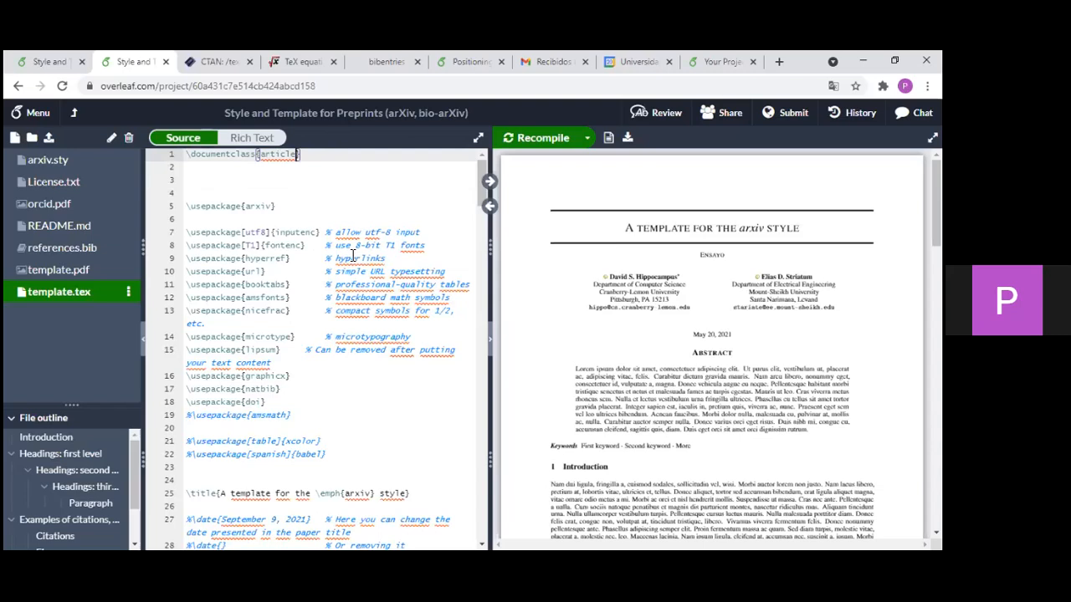
- Change the document class in template.tex from article to book
left_click_drag(260, 156, 281, 159)
key("Left")
key("Right")
key("Right")
key("Right")
key("Right")
key("Right")
key("Right")
double_click(284, 155)
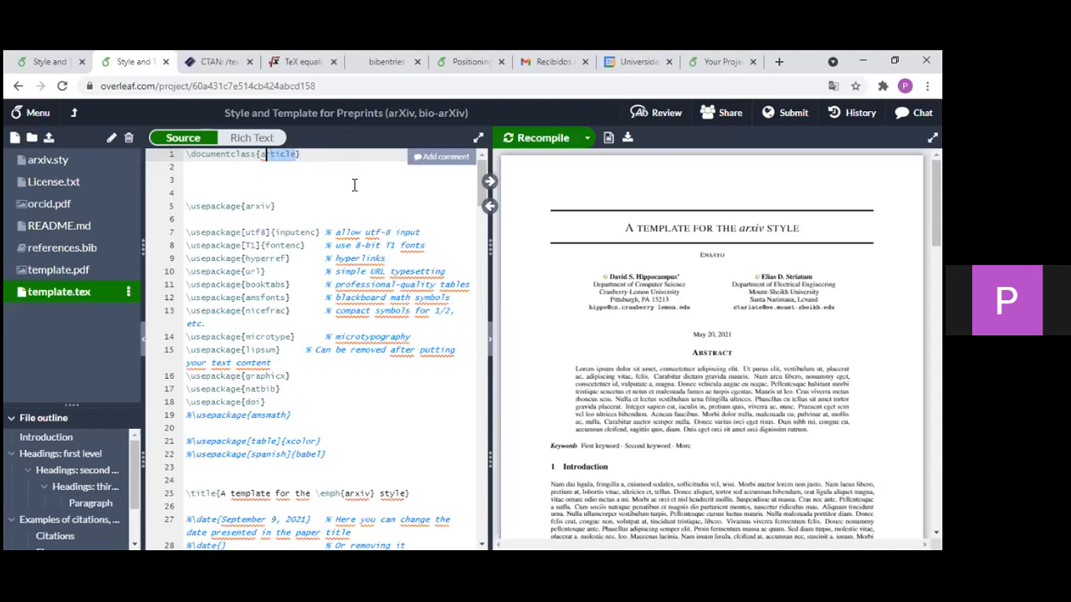
key("BackSpace")
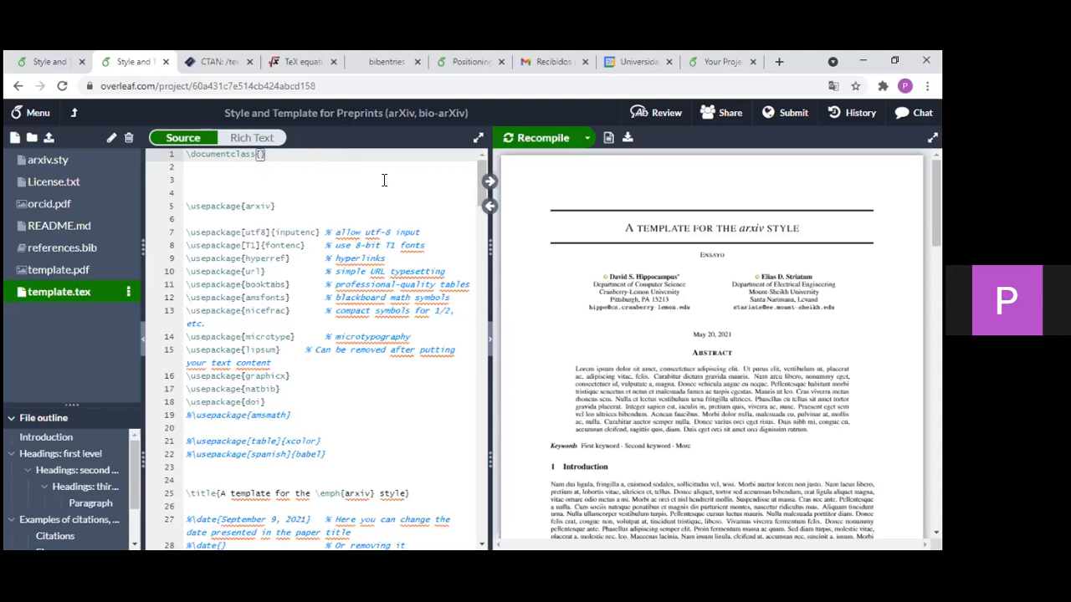
type("book")
left_click(384, 180)
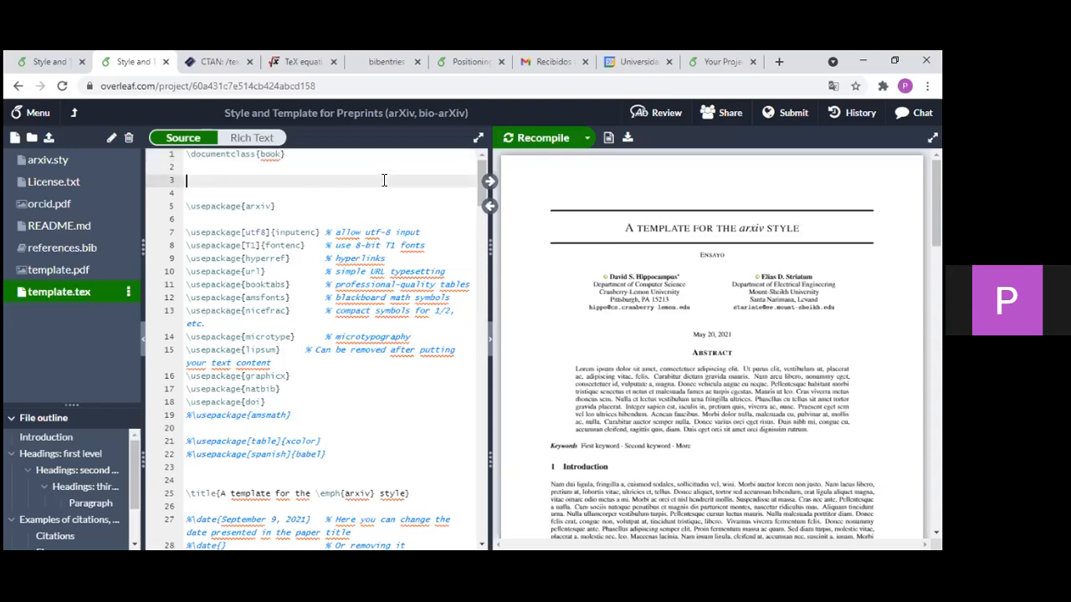
left_click(379, 161)
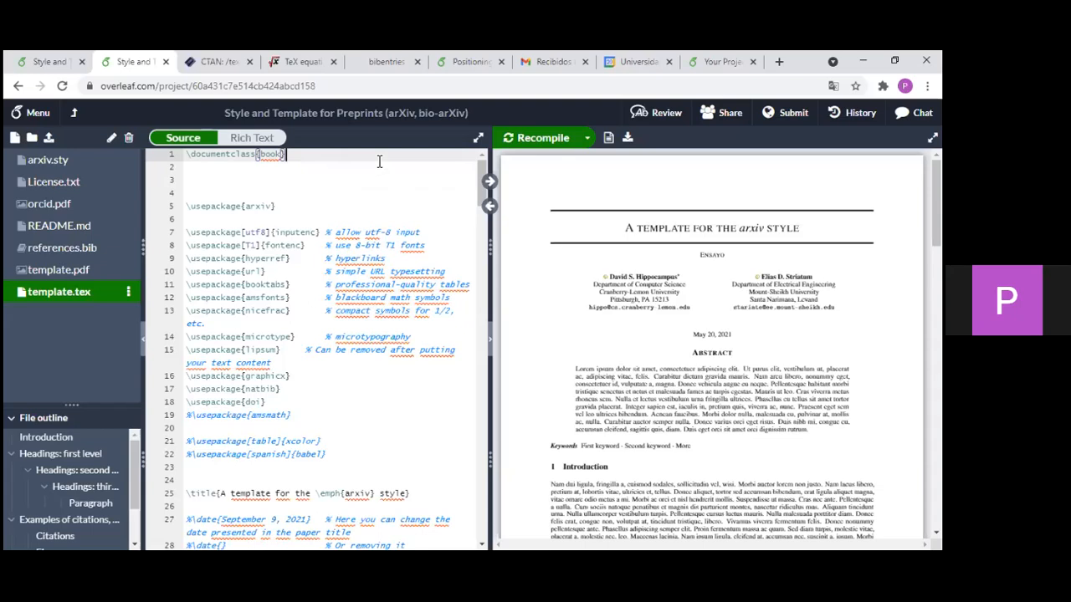
- Recompile the PDF with the book class, read the compile log and return to the PDF preview
left_click(545, 138)
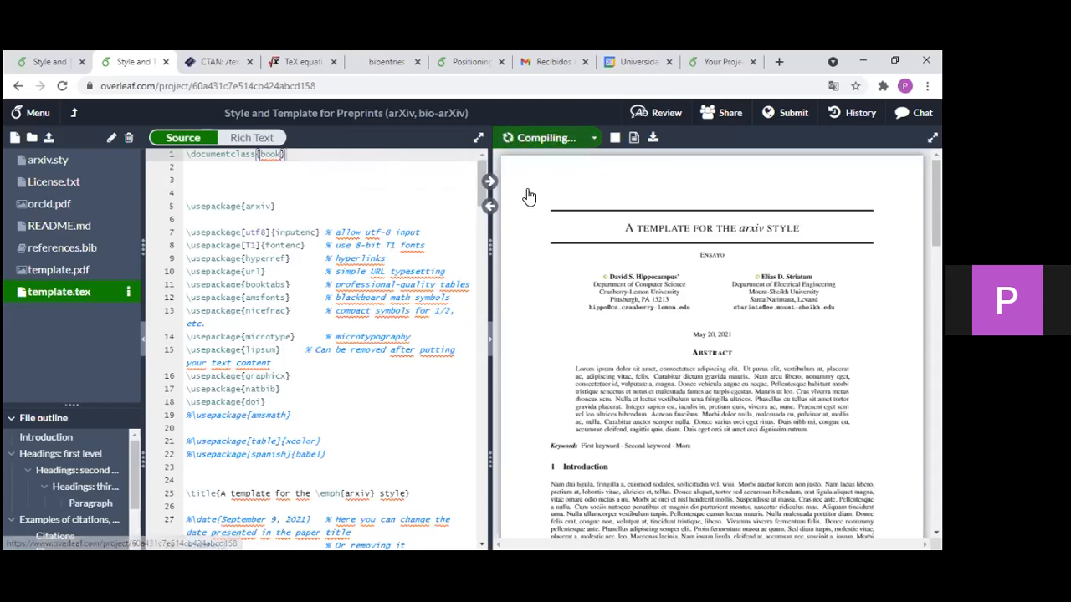
mouse_move(528, 197)
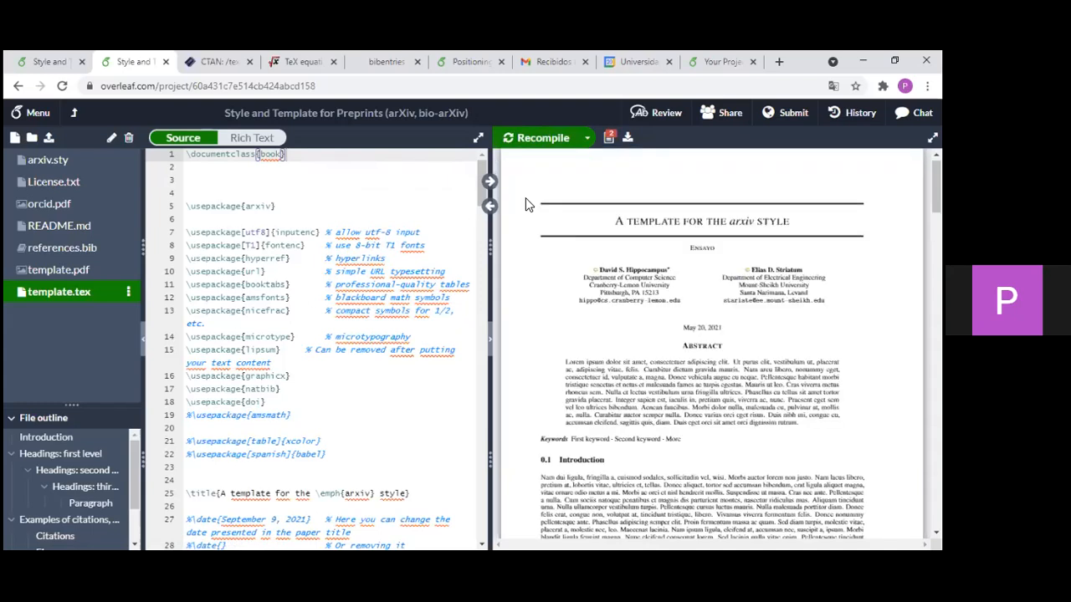
left_click(610, 141)
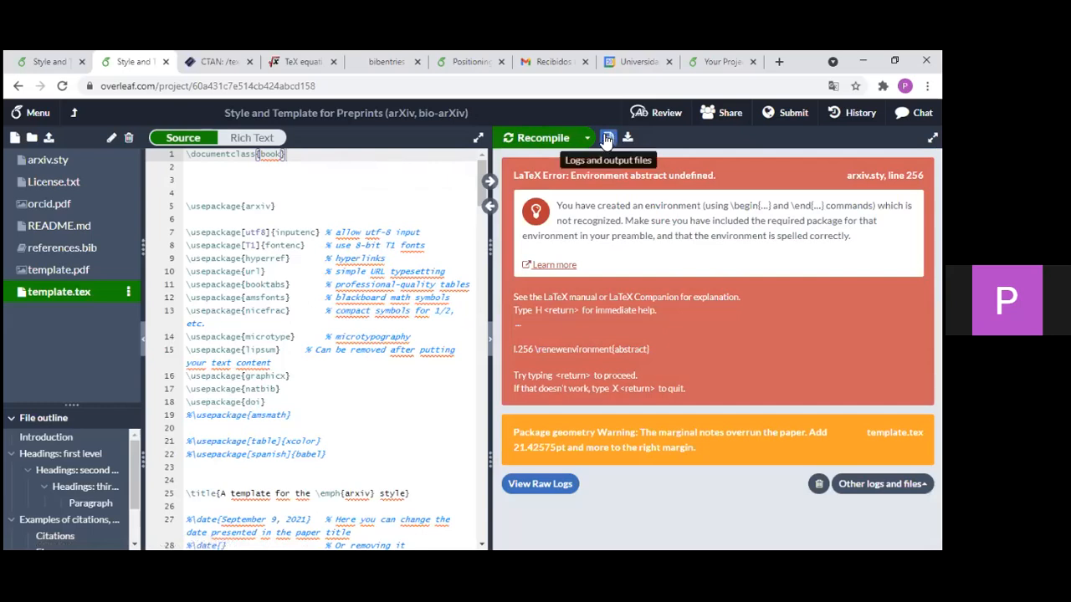
left_click(608, 141)
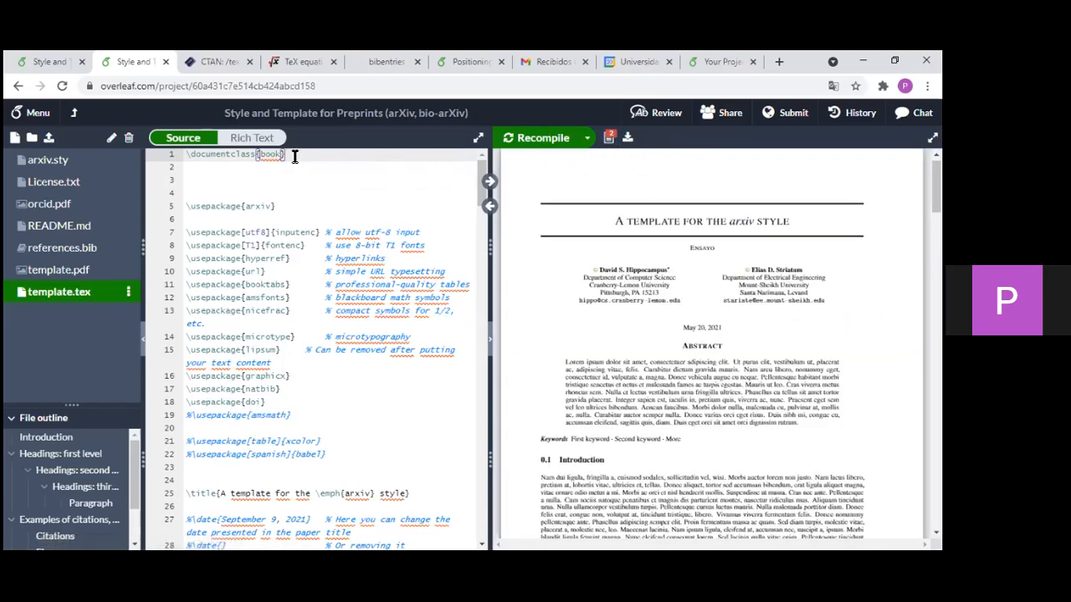
- Set the document class back to article and recompile the PDF
key("BackSpace")
key("BackSpace")
key("BackSpace")
key("BackSpace")
type("artic")
left_click(529, 144)
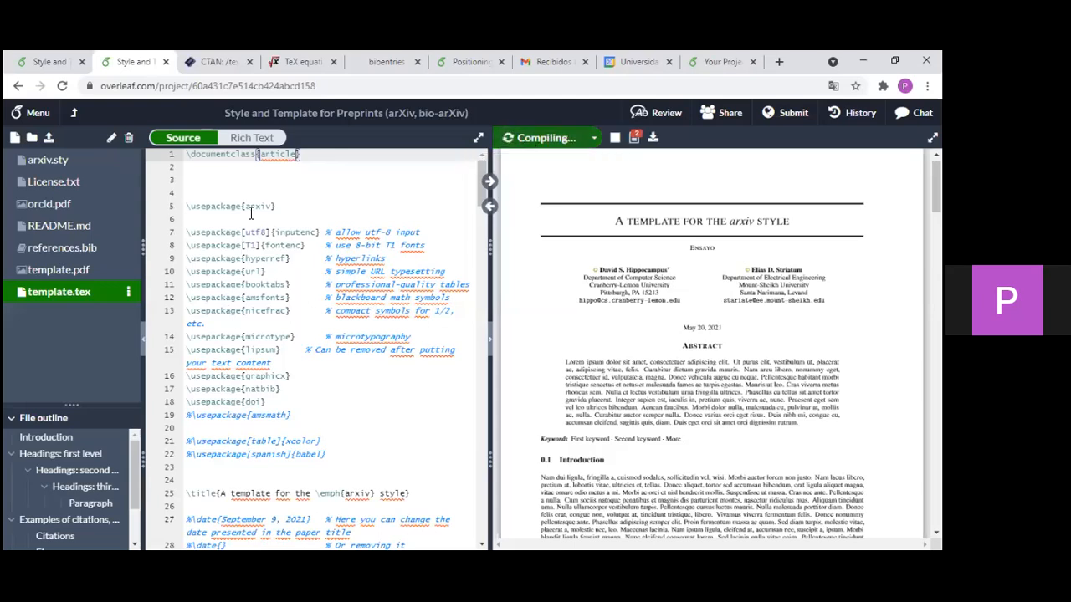
- Examine the \usepackage{arxiv} line, relate it to the arxiv.sty file and return to template.tex
left_click_drag(270, 208, 189, 210)
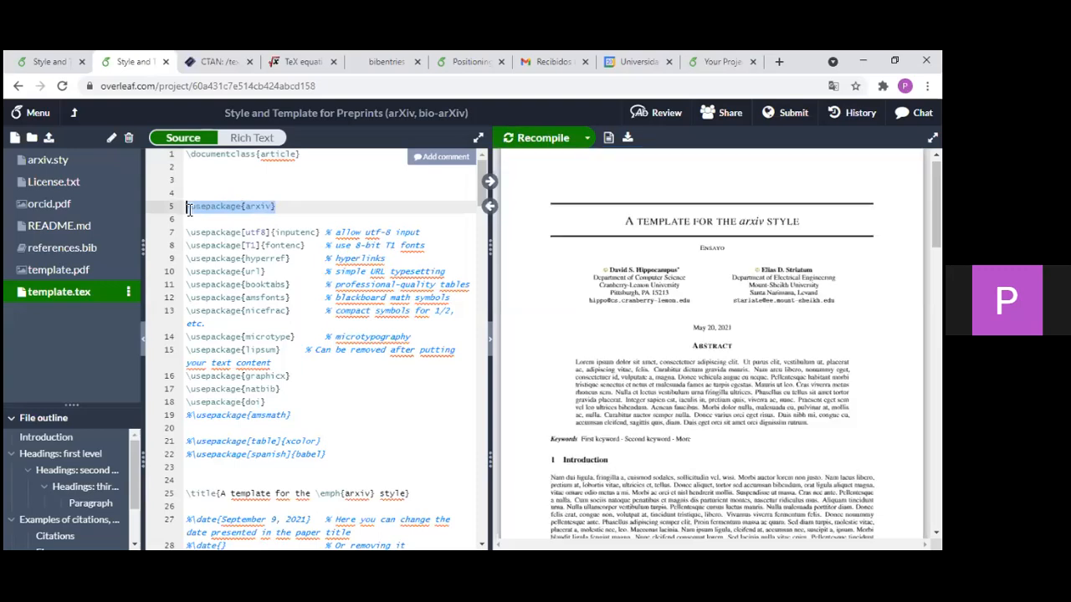
left_click(291, 209)
left_click_drag(290, 208, 195, 210)
key("Left")
left_click(50, 164)
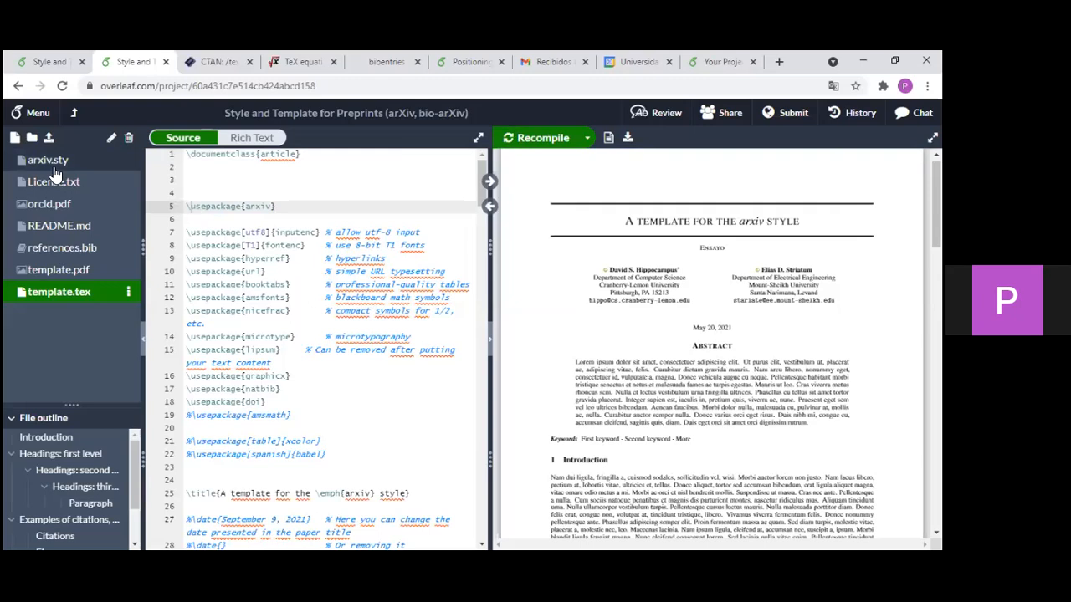
left_click(57, 293)
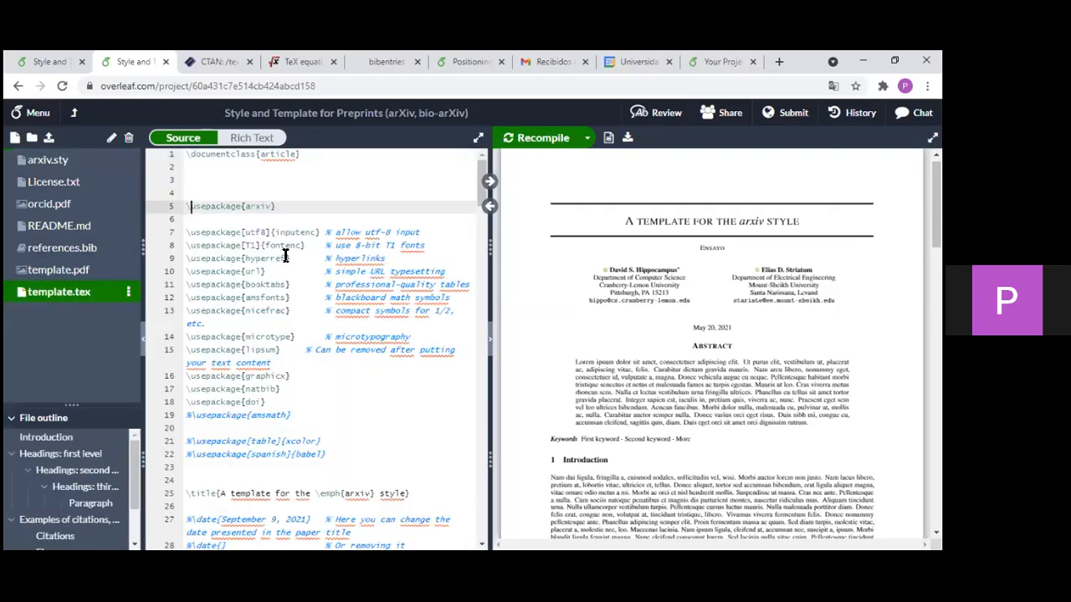
- Look over the package lines from inputenc to doi in the preamble, including the url package
left_click_drag(188, 232, 208, 324)
left_click(318, 402)
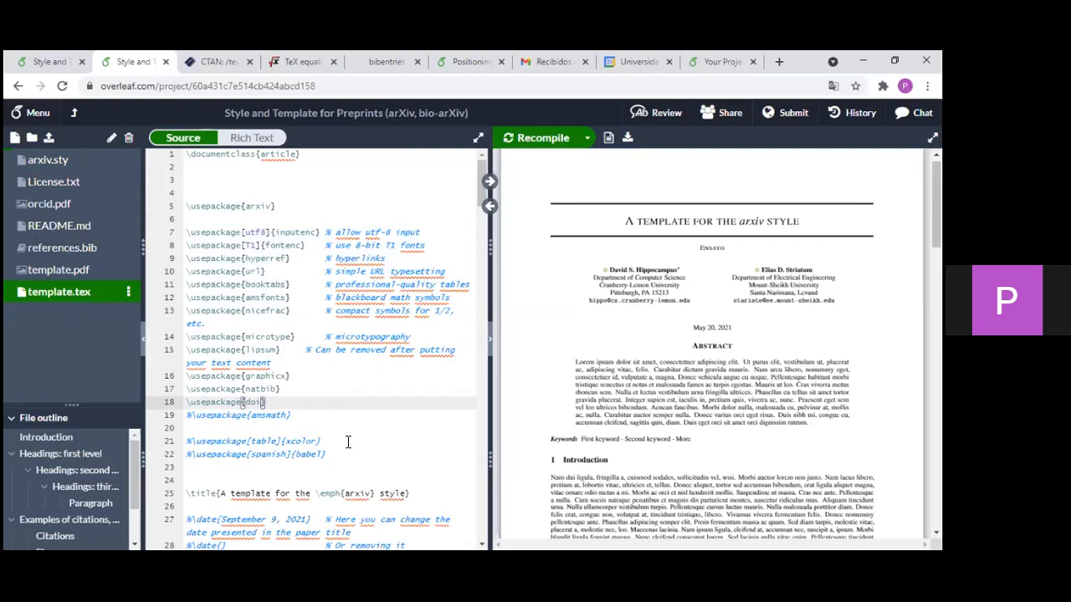
left_click_drag(228, 272, 303, 275)
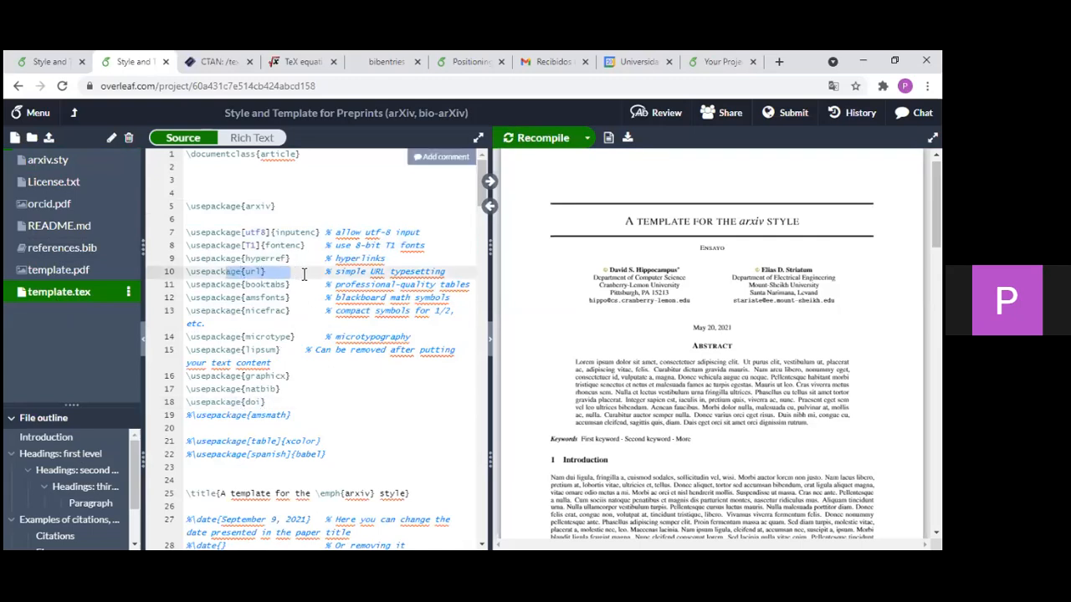
left_click(303, 273)
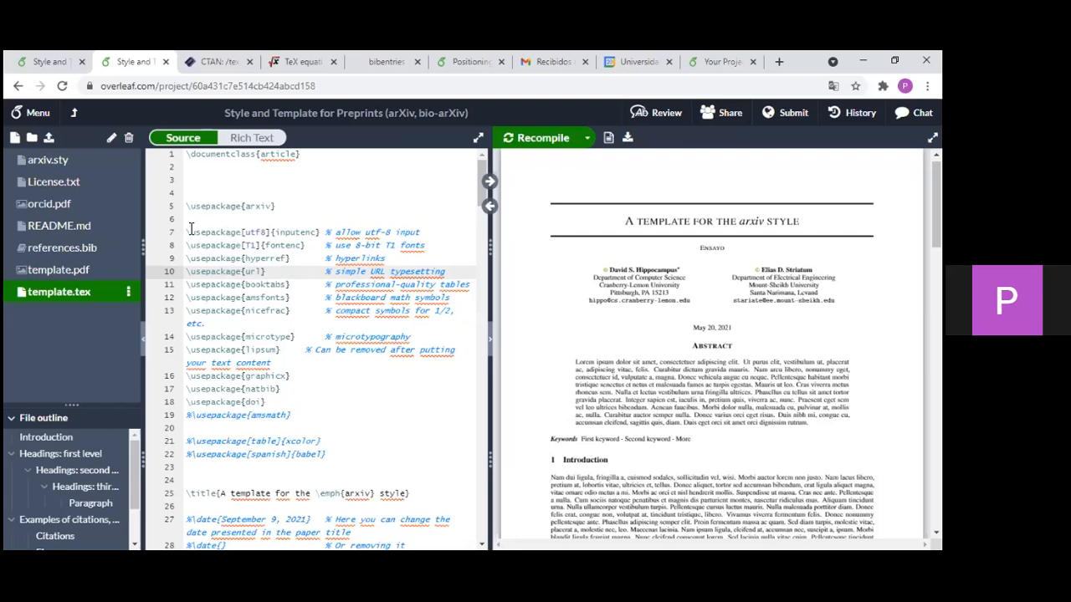
- Review the package block from arxiv to doi in the preamble and look through the sections of the compiled PDF
left_click_drag(187, 232, 212, 272)
left_click_drag(250, 333, 251, 337)
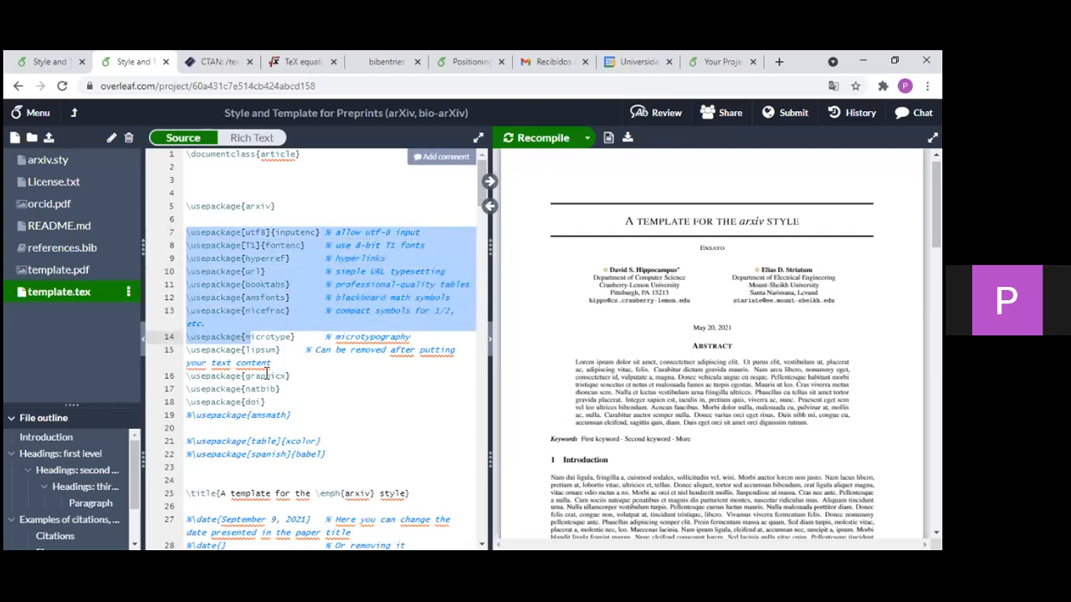
left_click(286, 406)
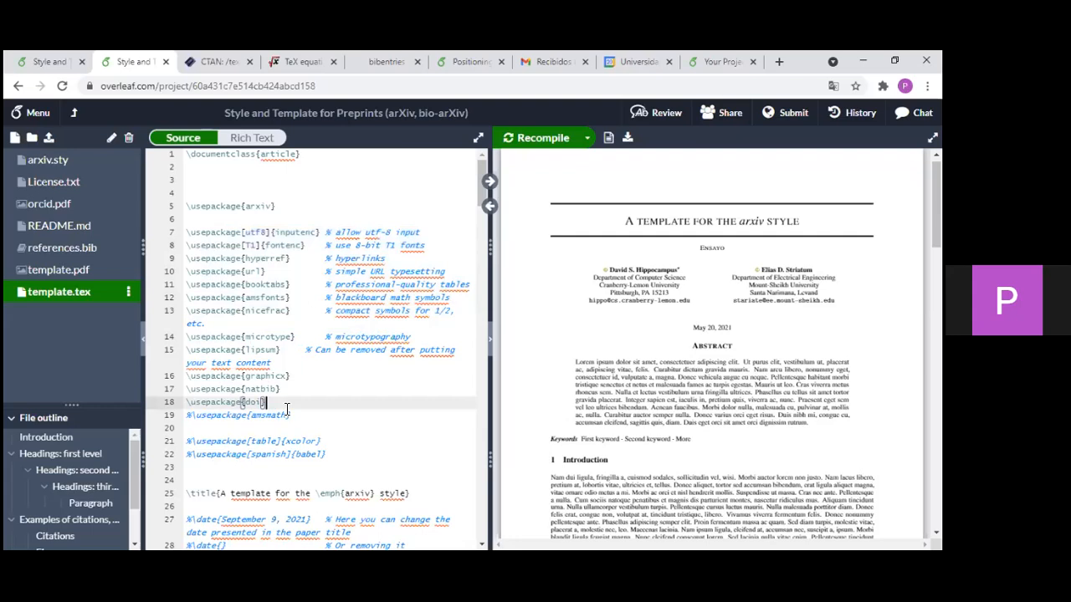
scroll(640, 318, "down", 10)
scroll(635, 321, "down", 8)
scroll(635, 322, "up", 5)
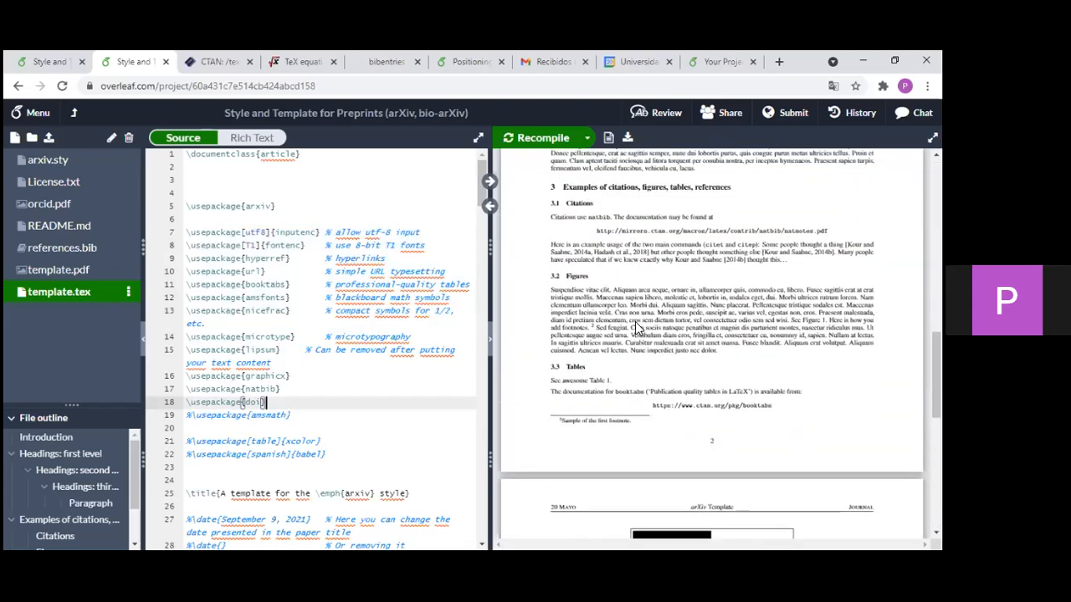
scroll(635, 326, "up", 6)
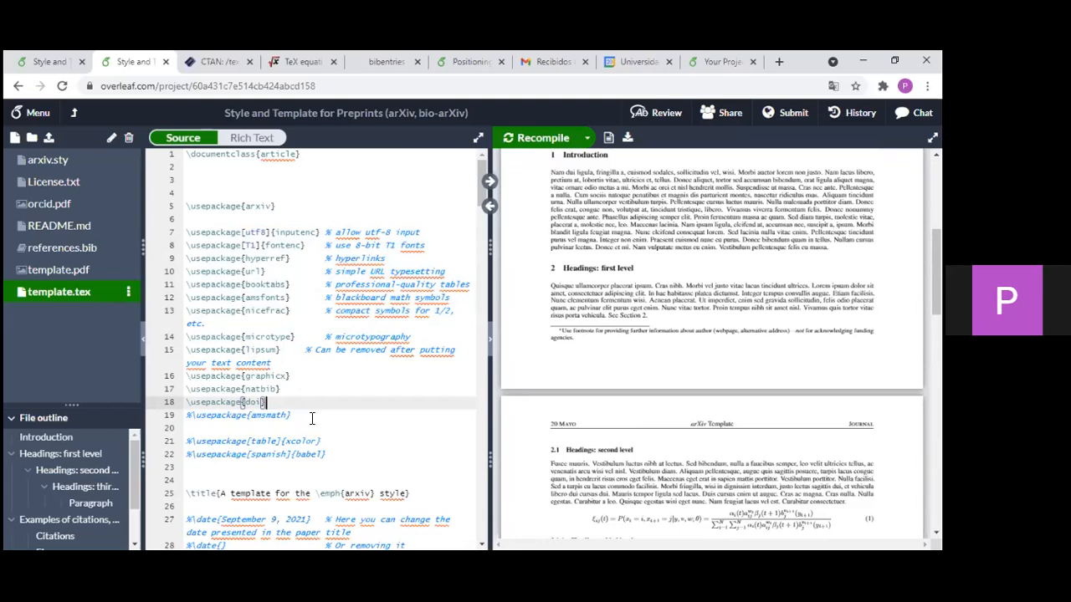
scroll(312, 418, "down", 2)
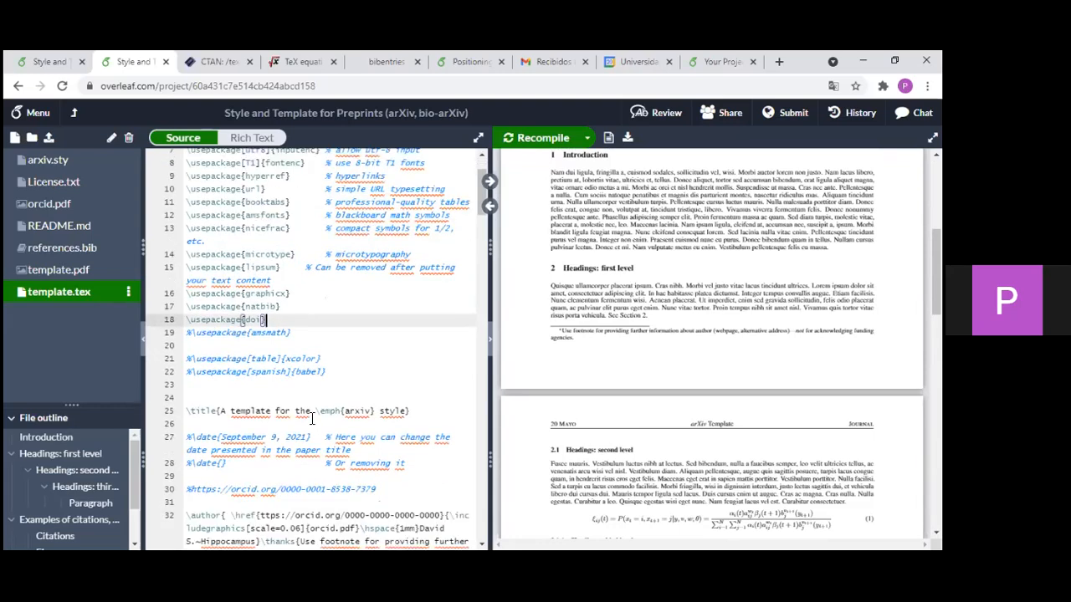
scroll(312, 419, "up", 2)
left_click_drag(302, 389, 187, 206)
left_click(346, 405)
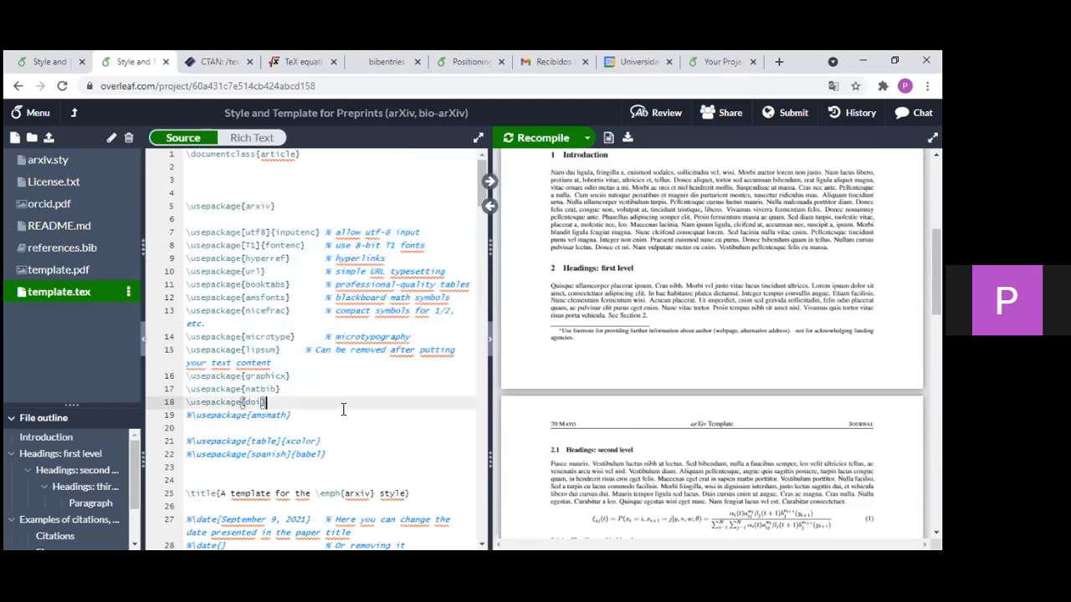
scroll(343, 409, "down", 5)
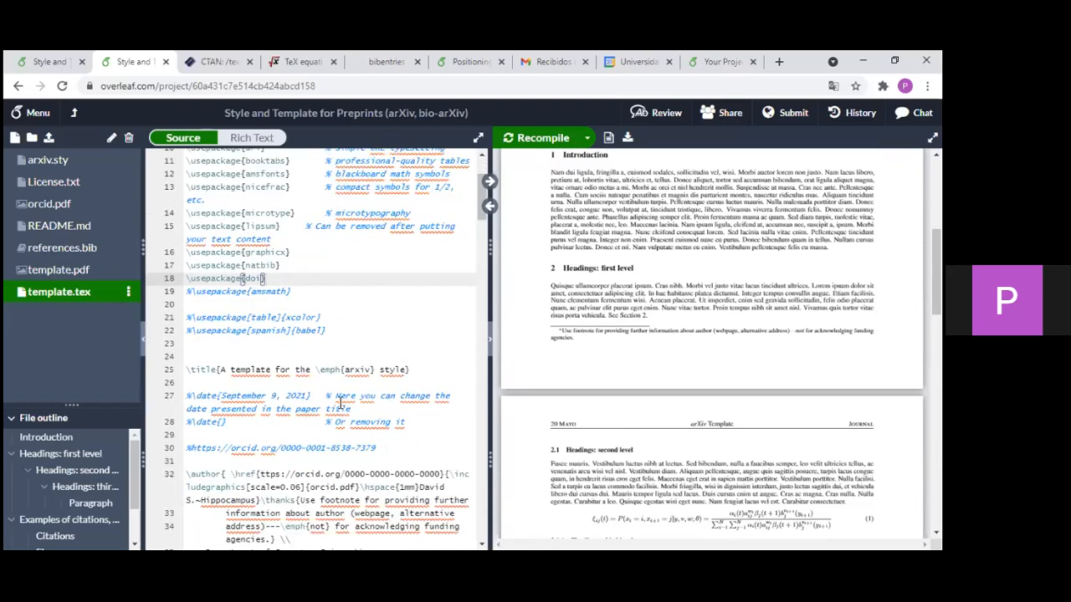
left_click_drag(610, 289, 604, 296)
left_click(604, 311)
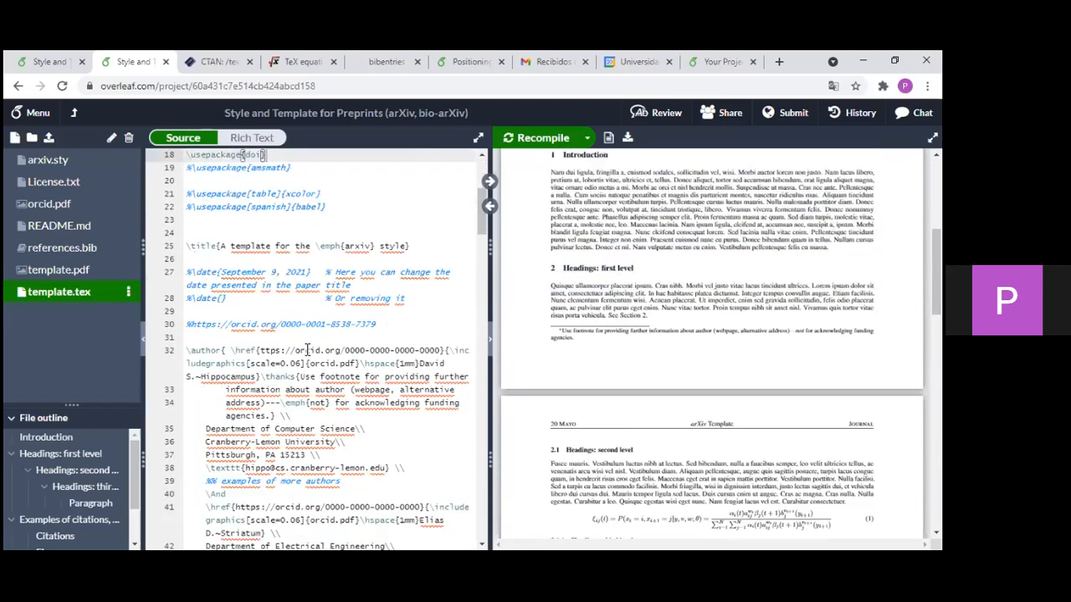
- Compare the \title command in template.tex with the title on the first page of the PDF
left_click_drag(216, 247, 189, 248)
left_click(219, 248)
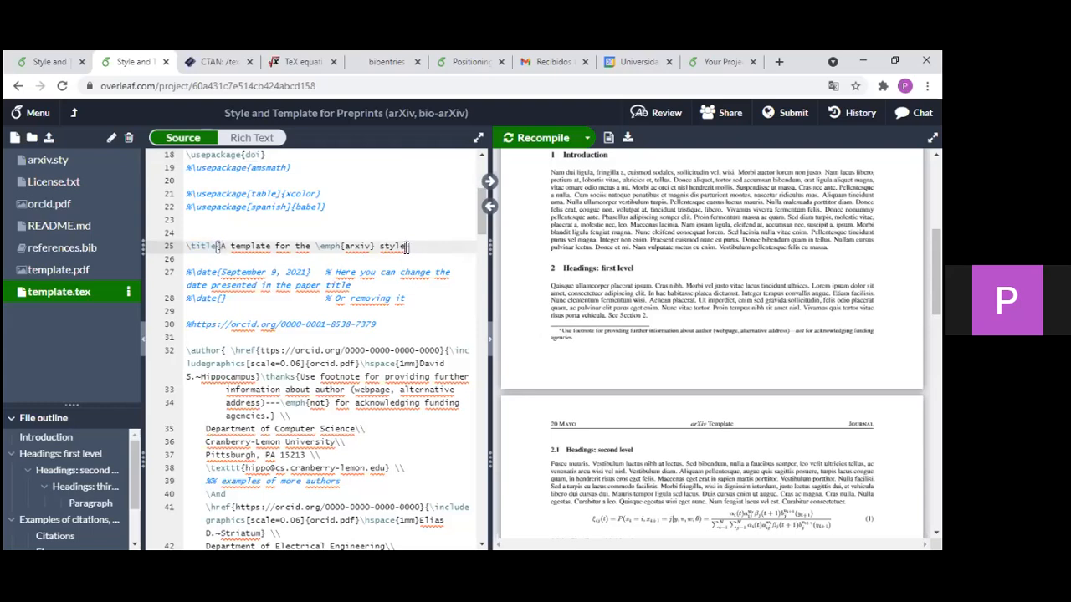
scroll(574, 339, "up", 4)
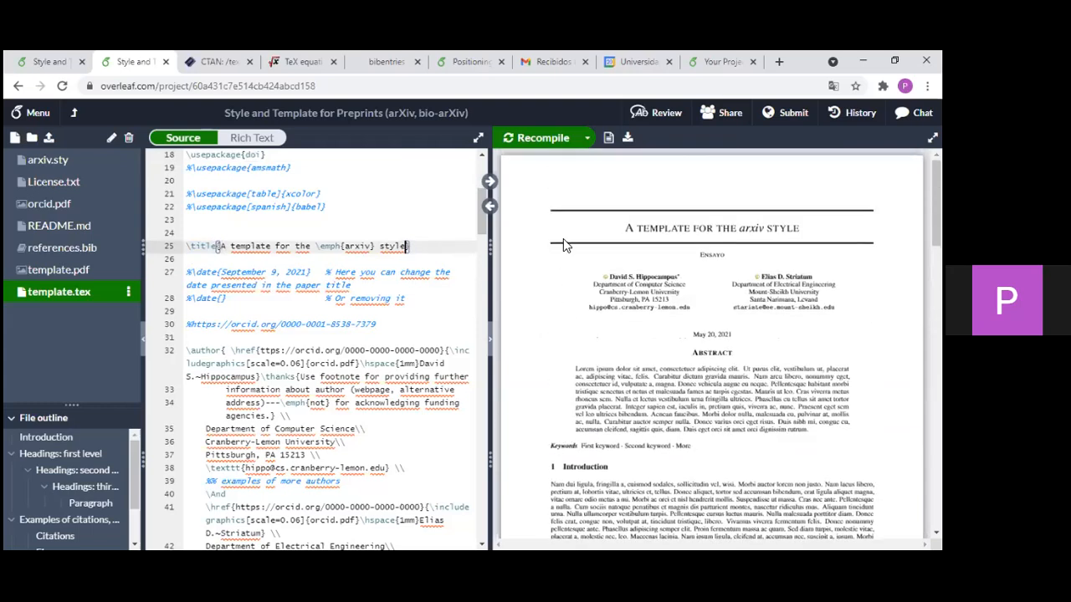
left_click_drag(624, 228, 803, 231)
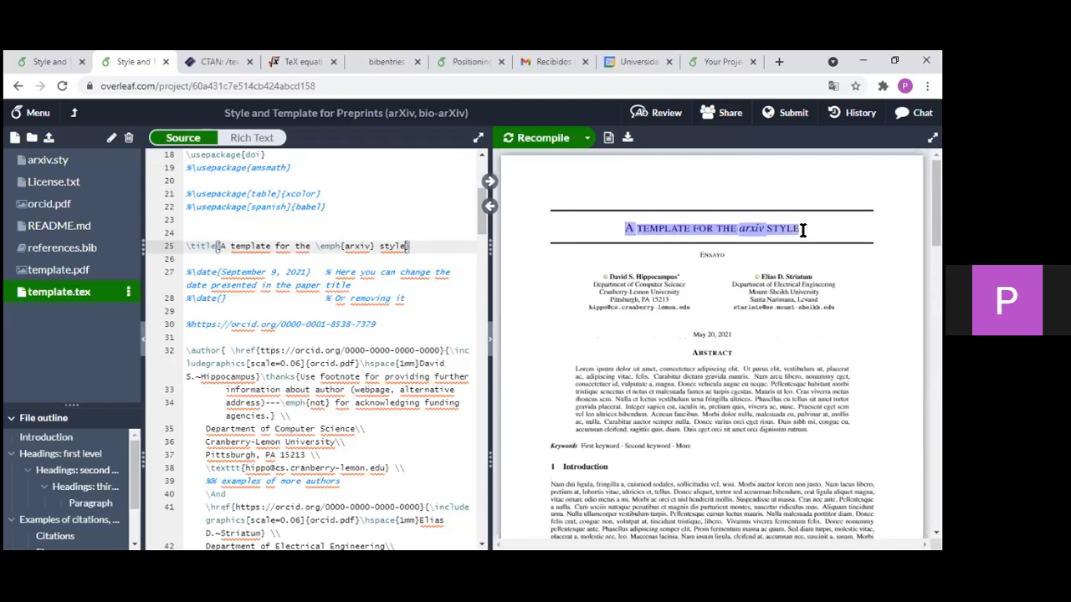
- Replace the text inside the \title command with "Introducción a Latex" and recompile the PDF
left_click(406, 249)
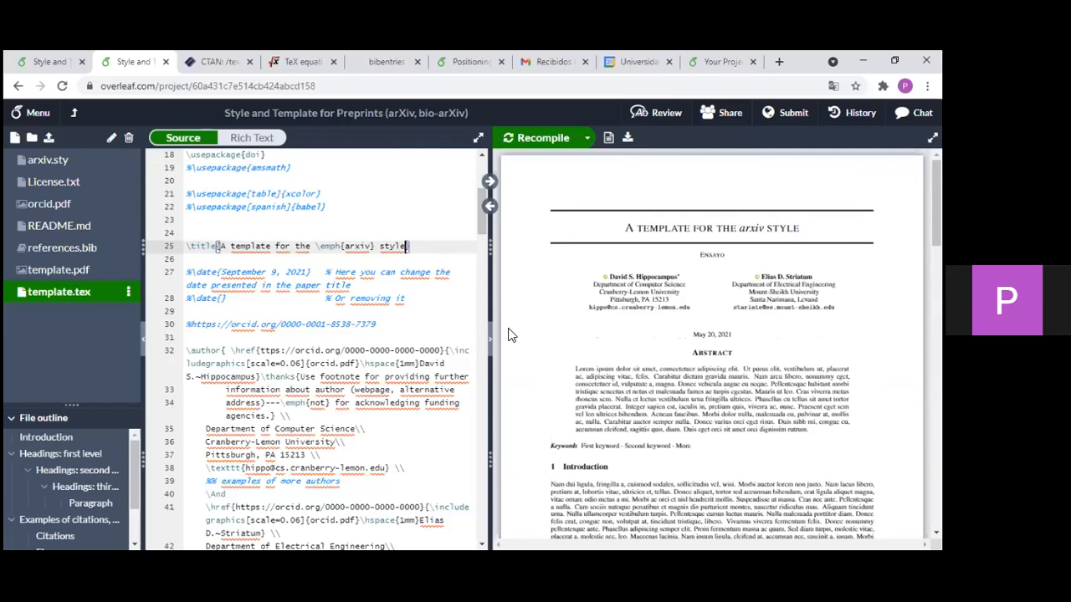
key("BackSpace")
key("BackSpace")
key("BackSpace")
key("BackSpace")
key("BackSpace")
key("BackSpace")
key("BackSpace")
key("BackSpace")
key("BackSpace")
key("BackSpace")
key("BackSpace")
key("BackSpace")
key("BackSpace")
key("BackSpace")
key("BackSpace")
key("BackSpace")
key("BackSpace")
key("BackSpace")
key("BackSpace")
key("BackSpace")
key("BackSpace")
key("BackSpace")
key("BackSpace")
key("BackSpace")
key("BackSpace")
key("BackSpace")
key("BackSpace")
key("BackSpace")
key("BackSpace")
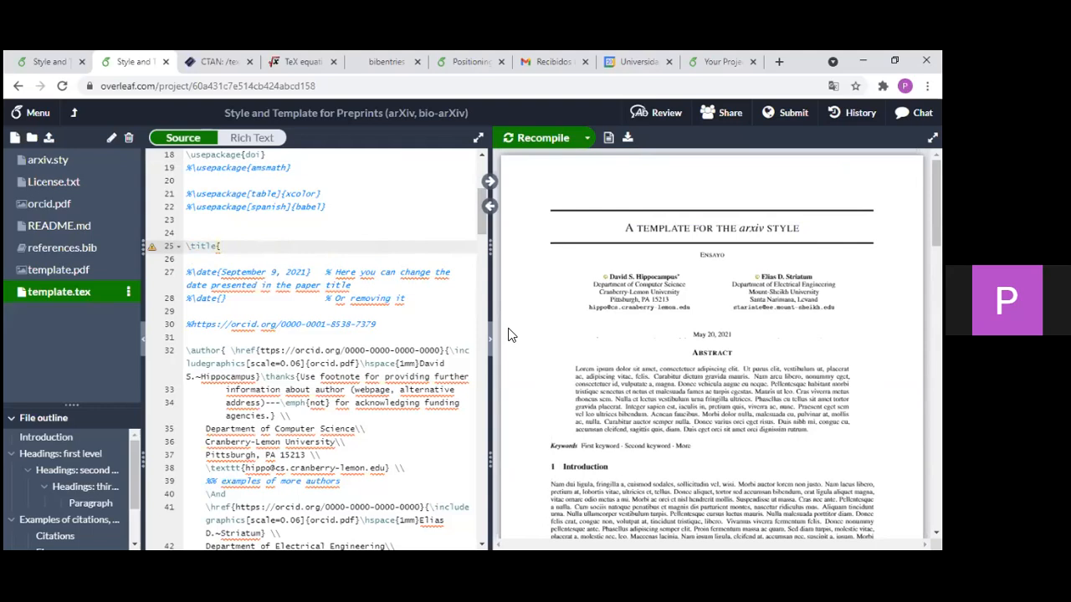
mouse_move(153, 249)
type("}")
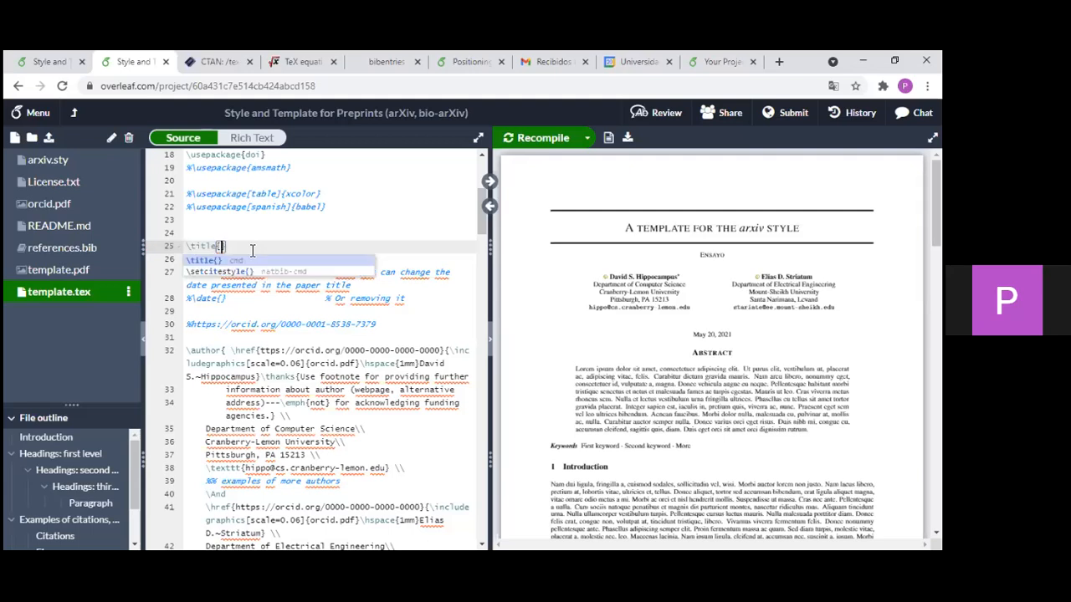
key("Left")
type("Intro")
type("ducci")
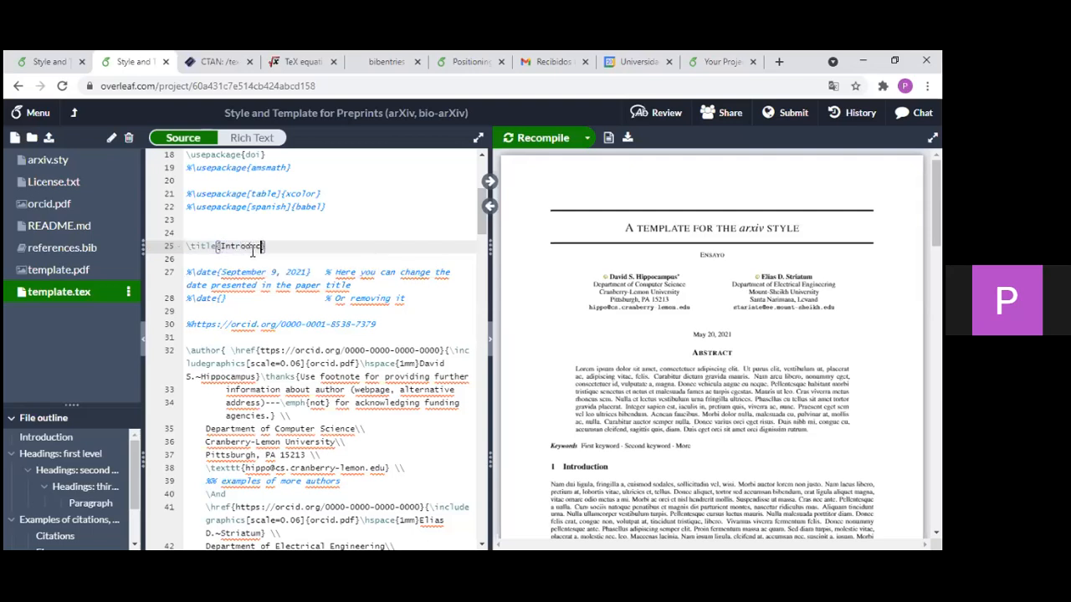
type("ón a Latex")
key("ctrl+s")
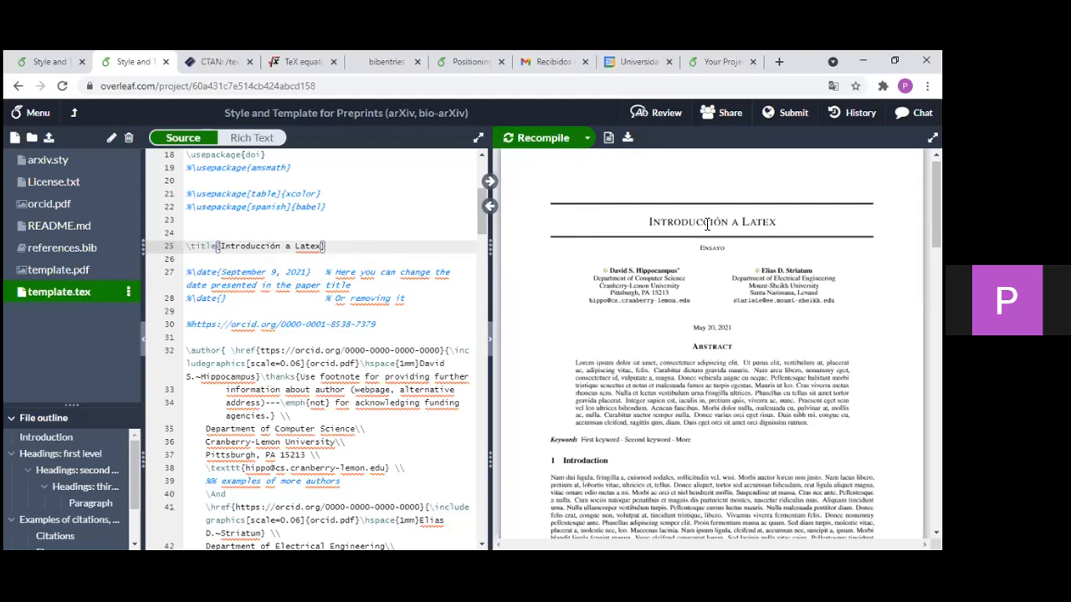
- Examine the two commented-out \date lines below the title and the comments explaining how to change or remove the date
scroll(289, 345, "down", 1)
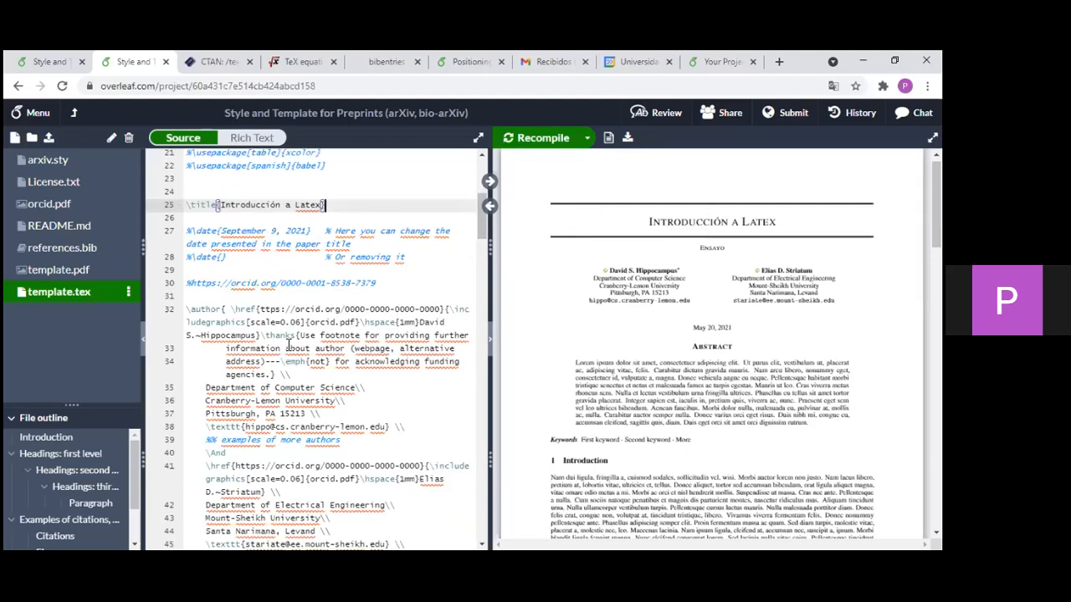
scroll(280, 326, "up", 2)
scroll(271, 293, "down", 1)
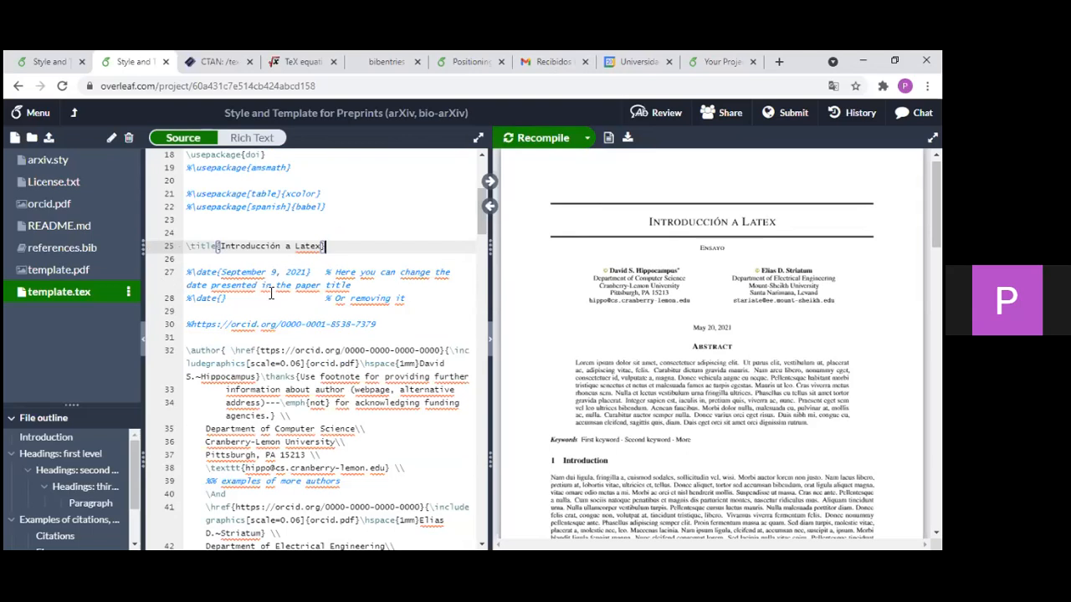
left_click(190, 274)
scroll(209, 276, "up", 2)
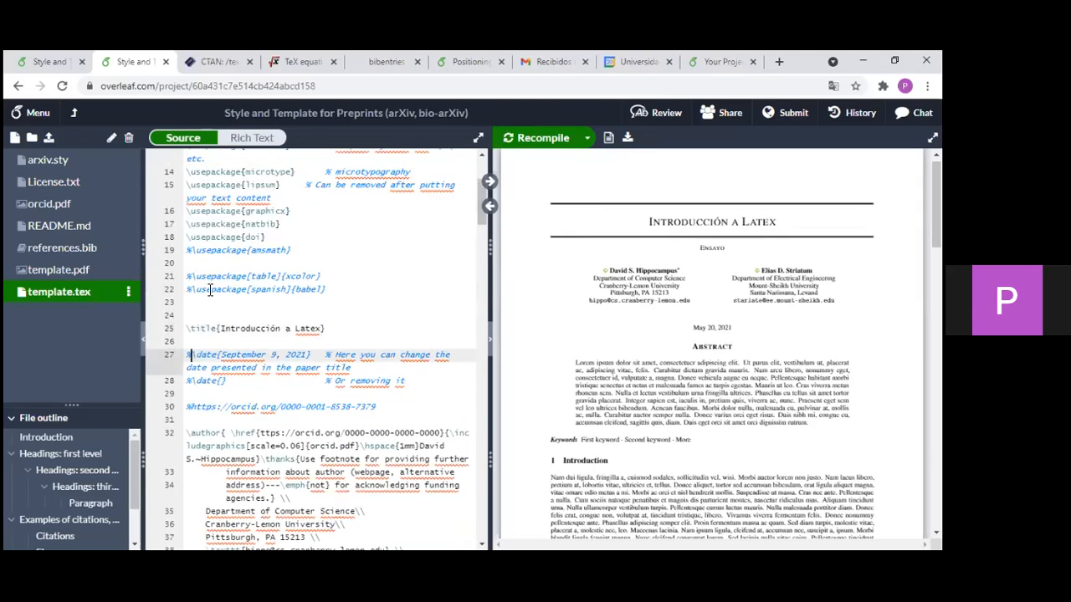
scroll(201, 317, "down", 1)
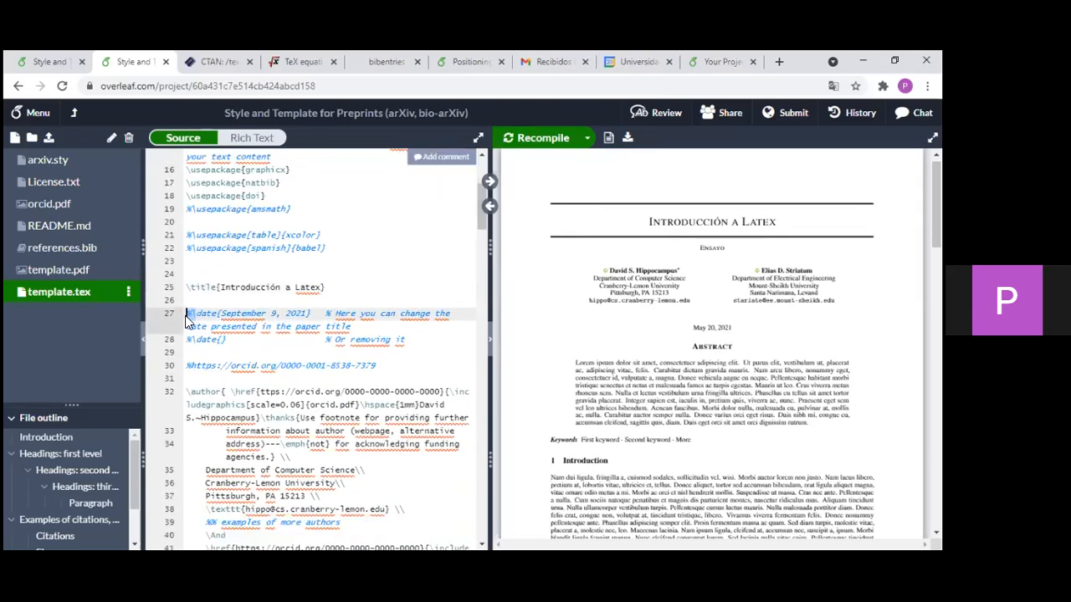
left_click(199, 331)
left_click_drag(231, 342, 187, 313)
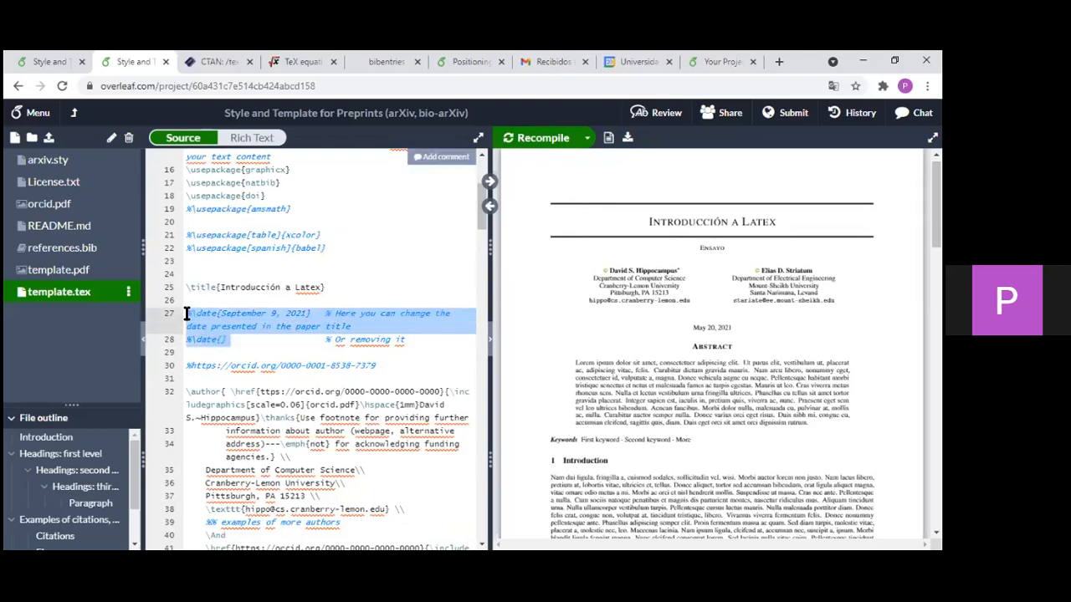
left_click(239, 343)
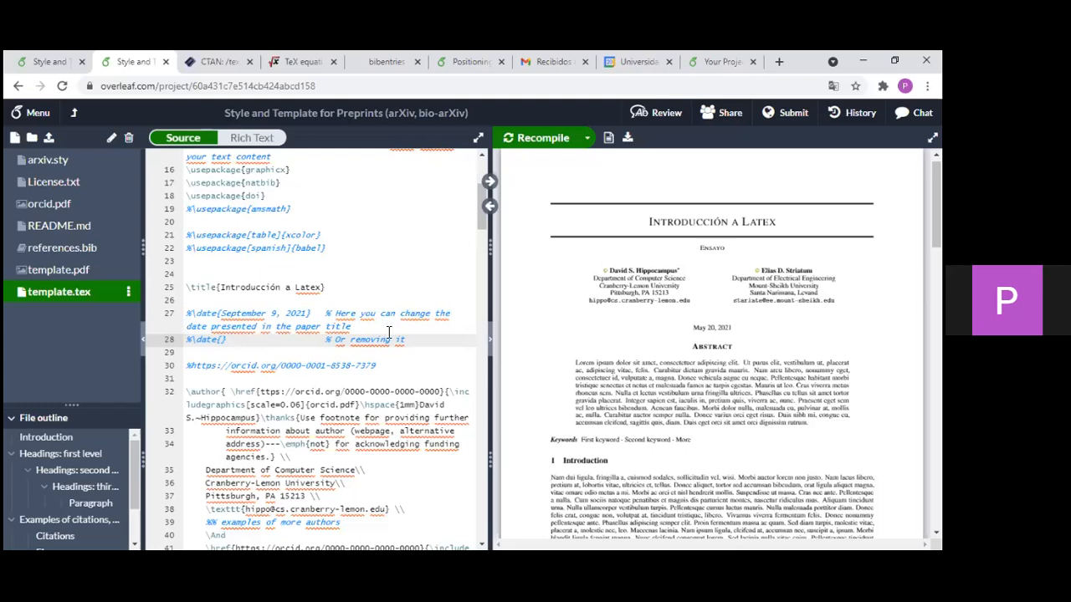
left_click_drag(630, 383, 611, 358)
left_click(611, 395)
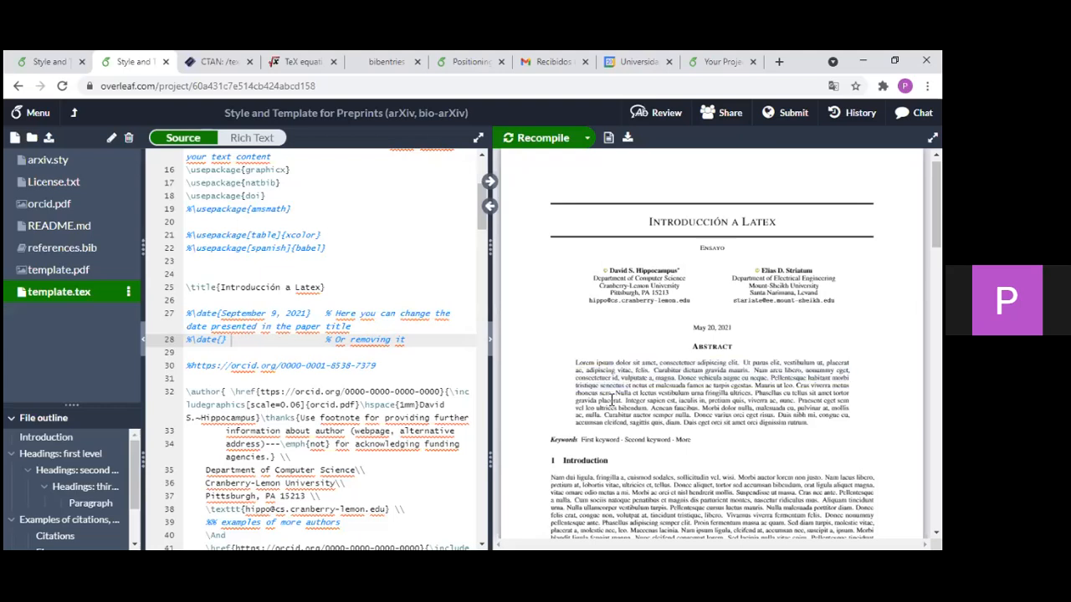
- Uncomment the \date{September 9, 2021} line, recompile the PDF and check the date above the abstract
left_click(194, 313)
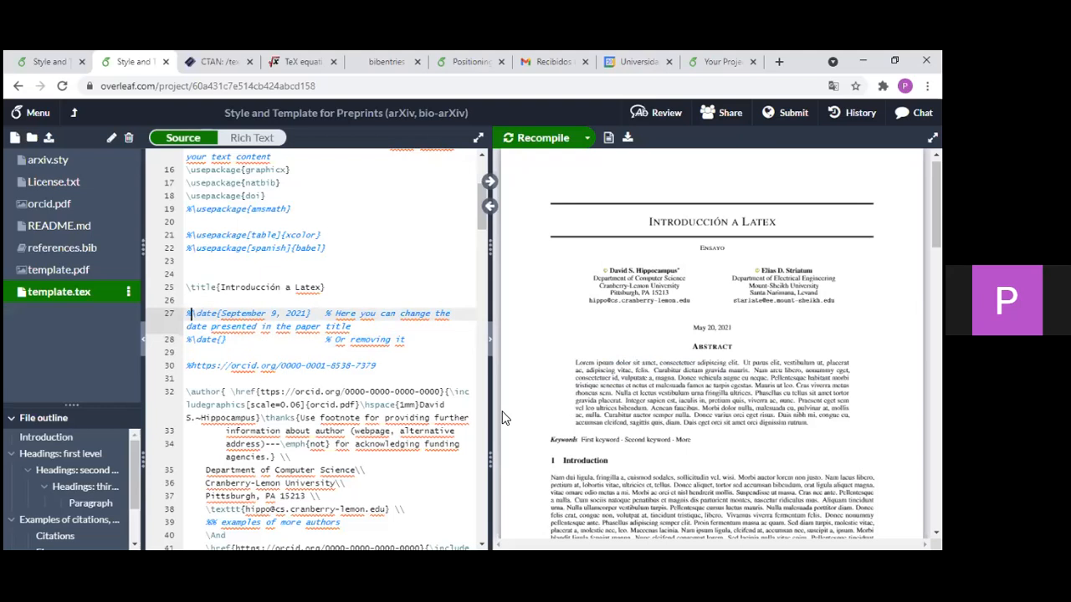
key("BackSpace")
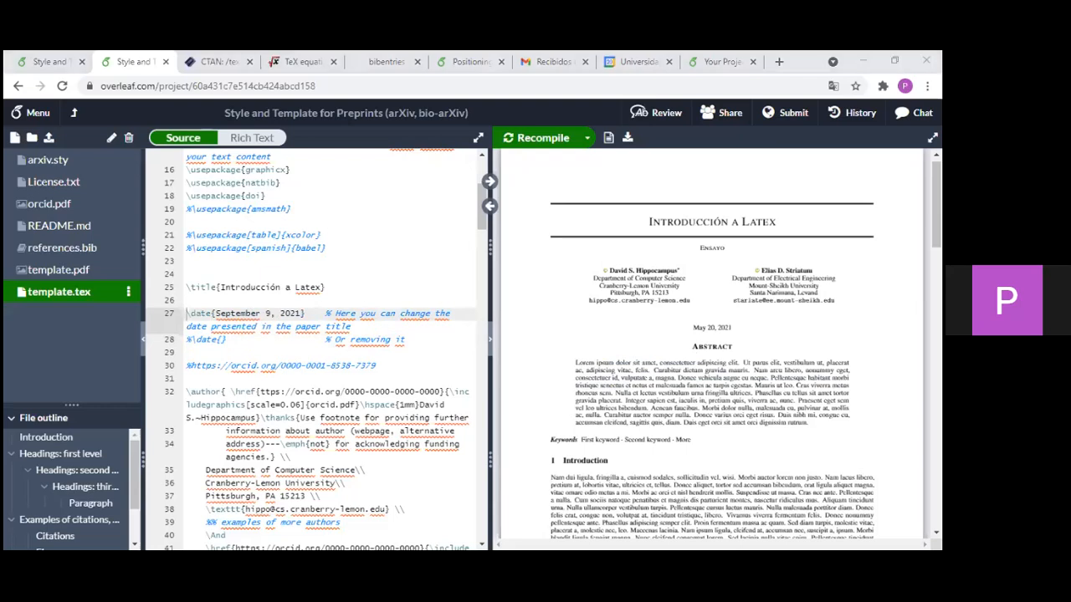
mouse_move(693, 331)
left_mouse_down()
mouse_move(734, 331)
mouse_move(693, 330)
left_mouse_up()
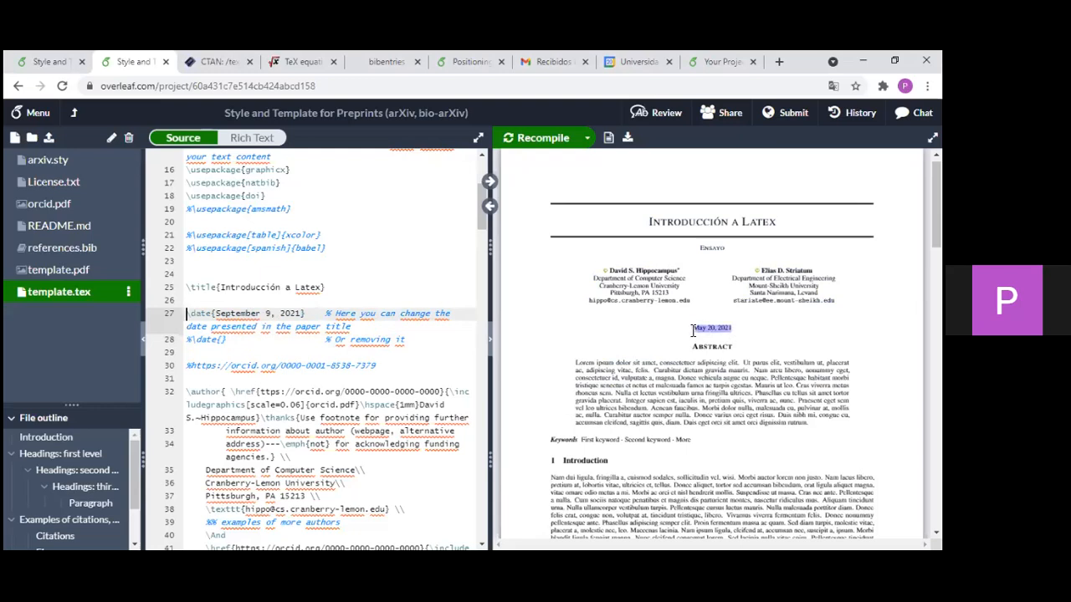
left_click(186, 311)
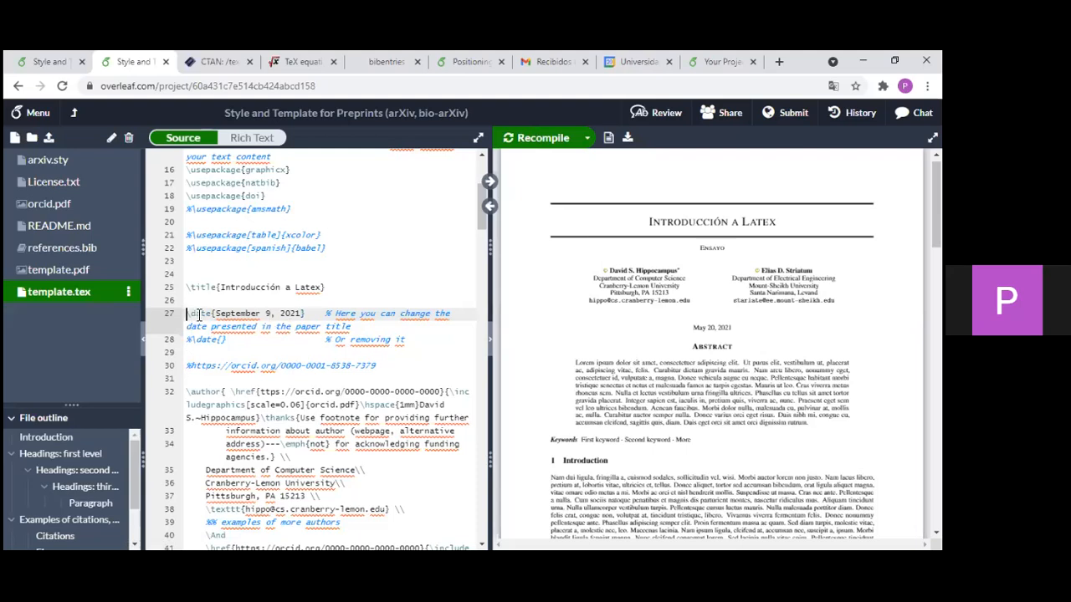
left_click_drag(187, 312, 315, 313)
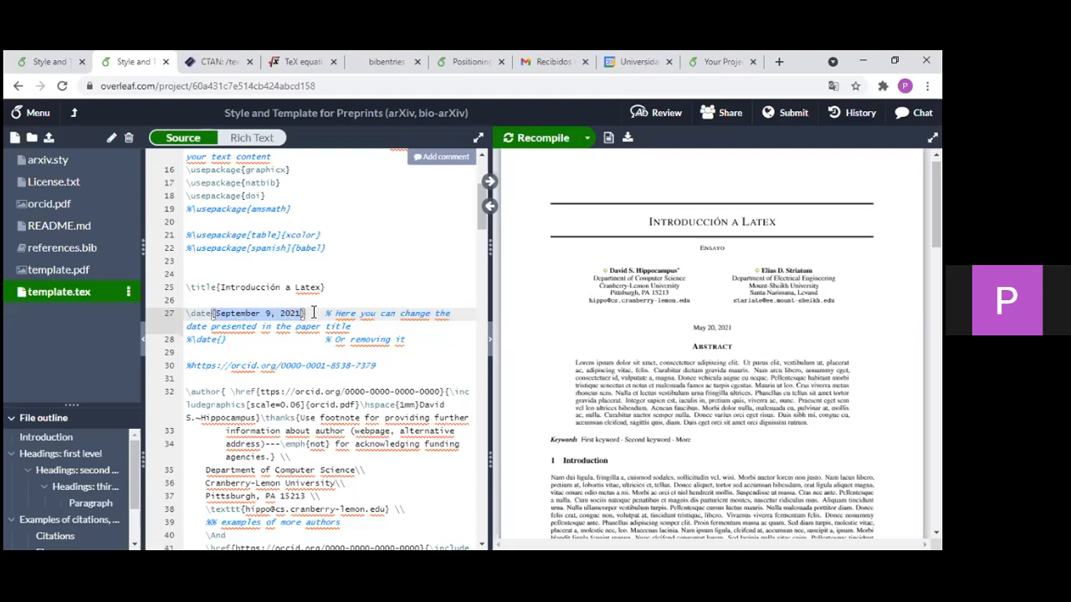
left_click(313, 313)
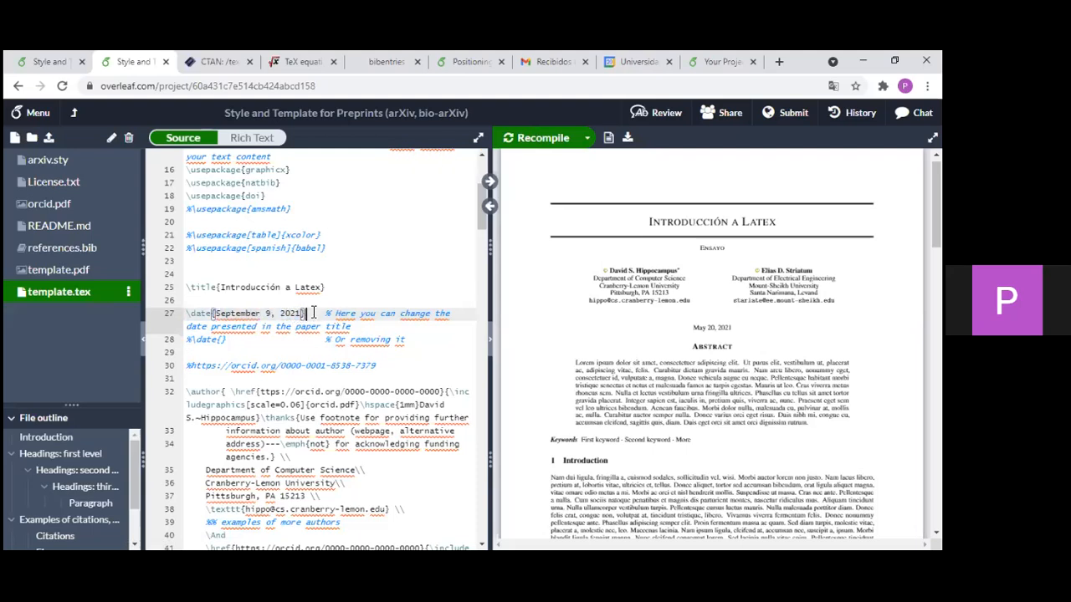
left_click(532, 145)
left_click_drag(687, 329, 749, 329)
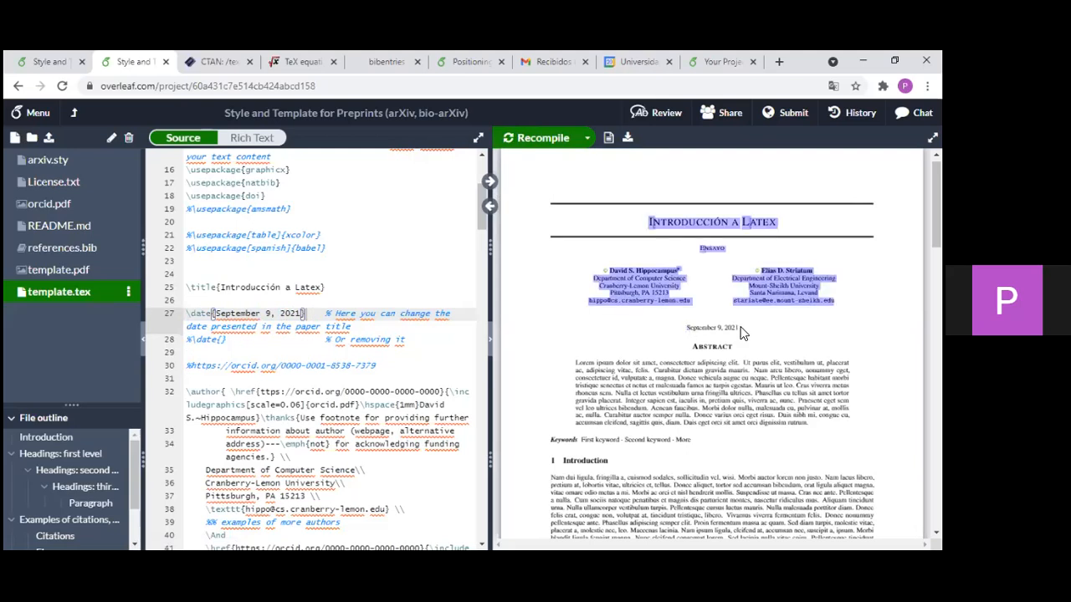
left_click(737, 326)
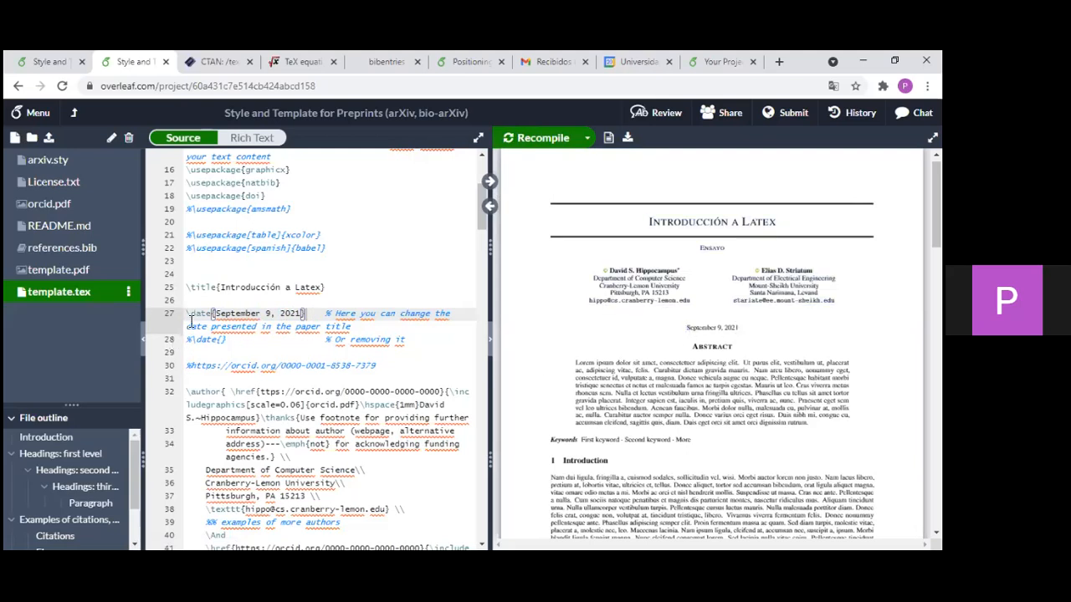
- Comment out the \date{September 9, 2021} line again with % and recompile the PDF
left_click_drag(216, 314, 306, 316)
left_click(307, 317)
left_click(187, 313)
type("%")
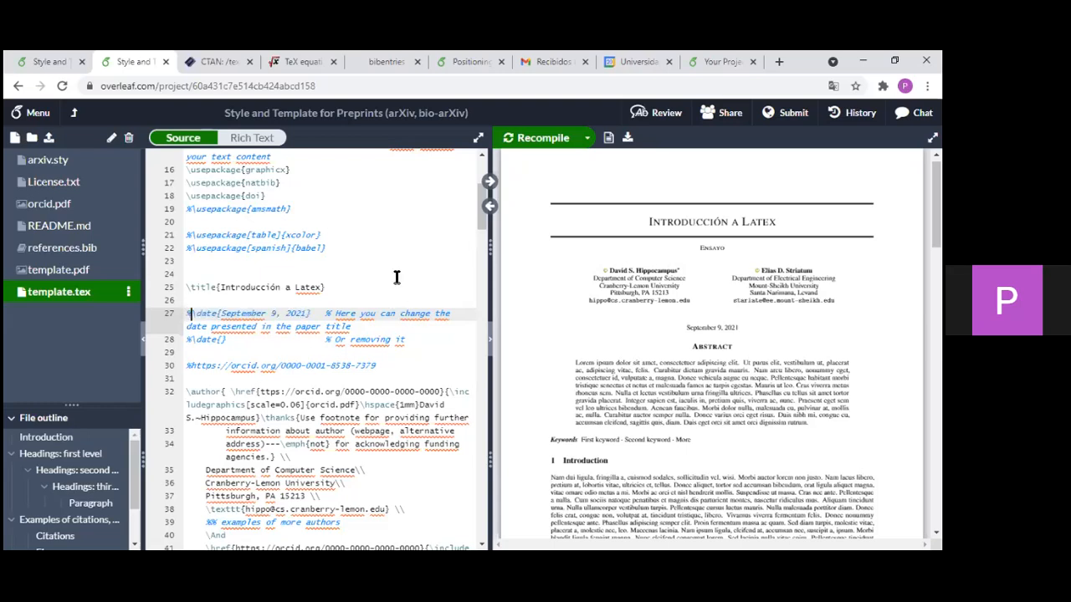
left_click(539, 140)
- Uncomment the empty \date{} line to remove the date from the paper, and recompile the PDF
left_click(192, 341)
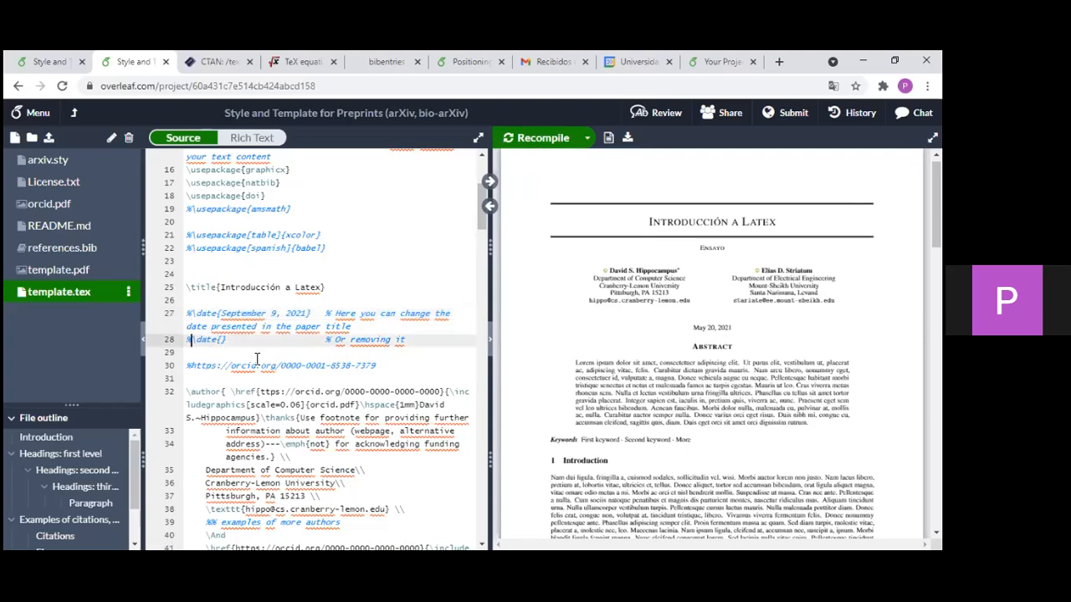
key("BackSpace")
left_click(217, 341)
key("ctrl+s")
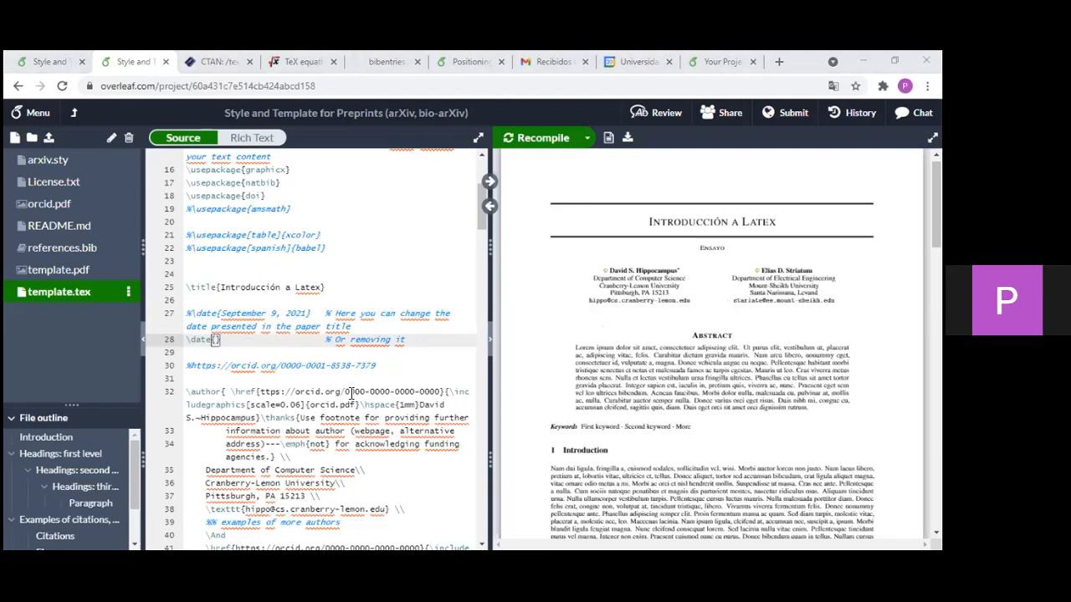
scroll(346, 379, "down", 2)
scroll(346, 379, "down", 1)
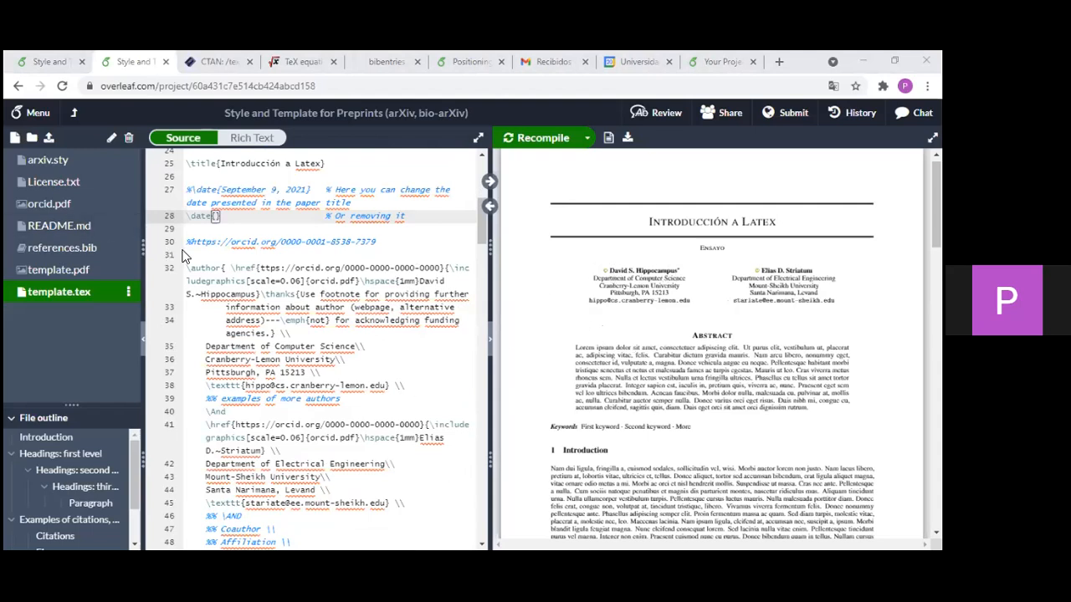
- Remove the extra space between \author{ and \href at the start of the author block
left_click_drag(187, 266, 225, 268)
left_click(227, 268)
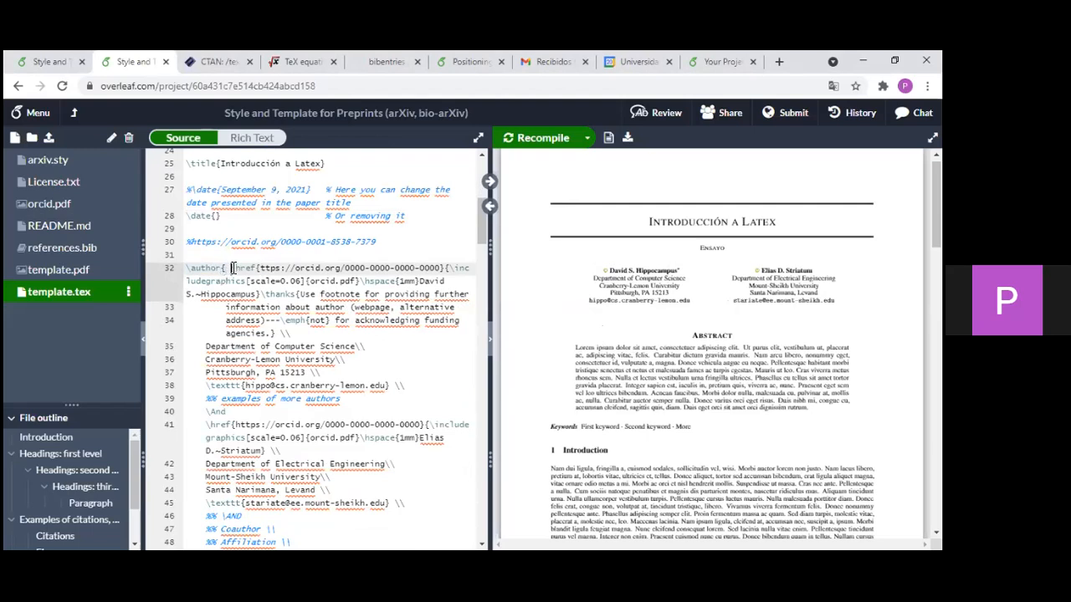
key("BackSpace")
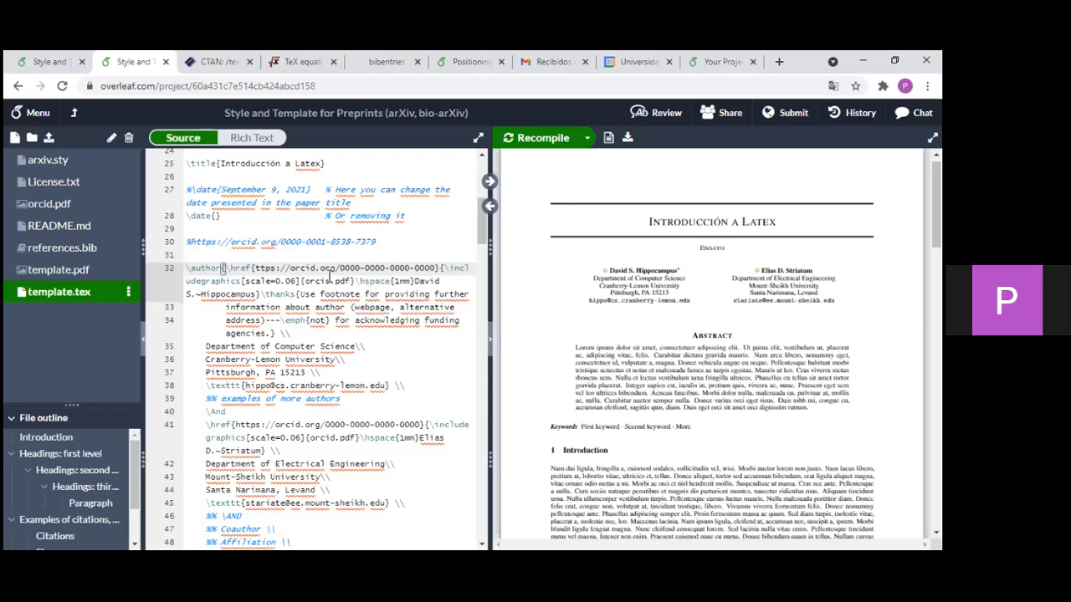
- Replace the first author's placeholder \href address with a copy of the commented ORCID URL above the author block, and recompile the PDF
left_click(379, 242)
left_click_drag(379, 243, 191, 244)
key("ctrl+c")
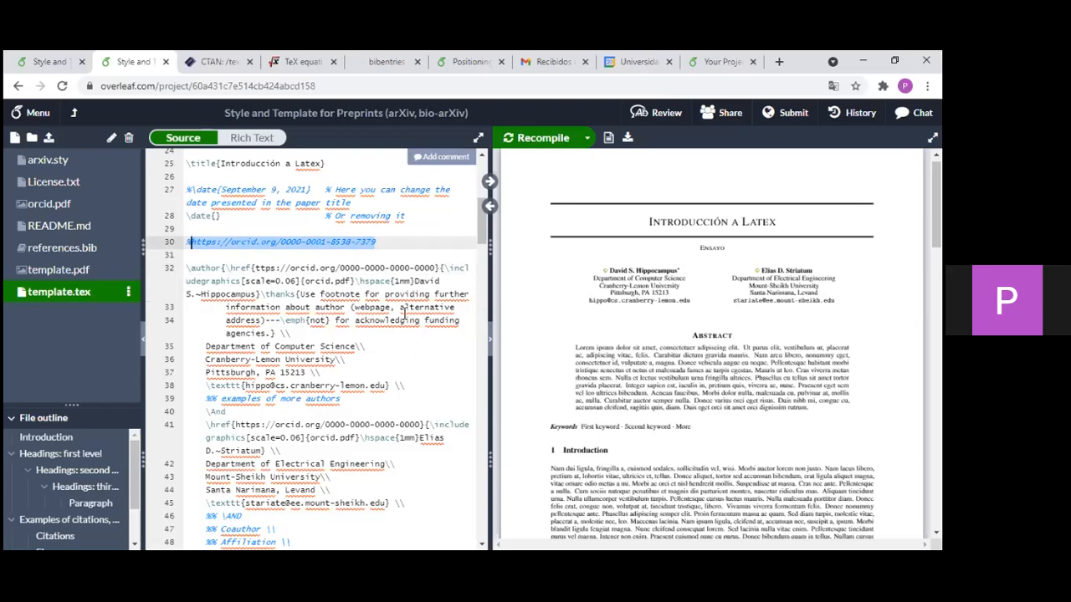
left_click_drag(436, 268, 255, 269)
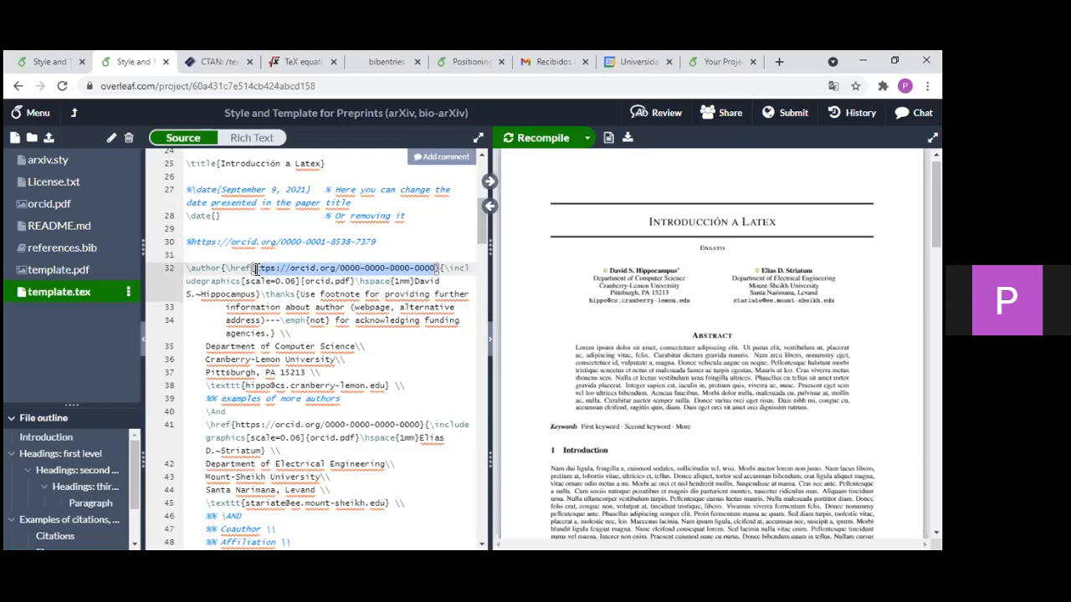
key("ctrl+v")
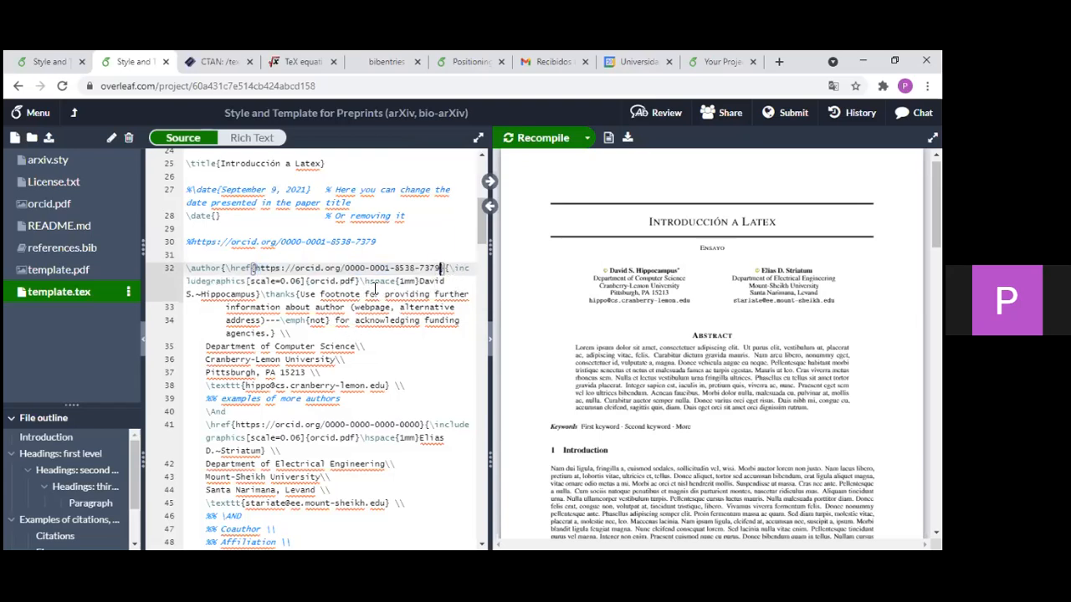
scroll(373, 288, "down", 1)
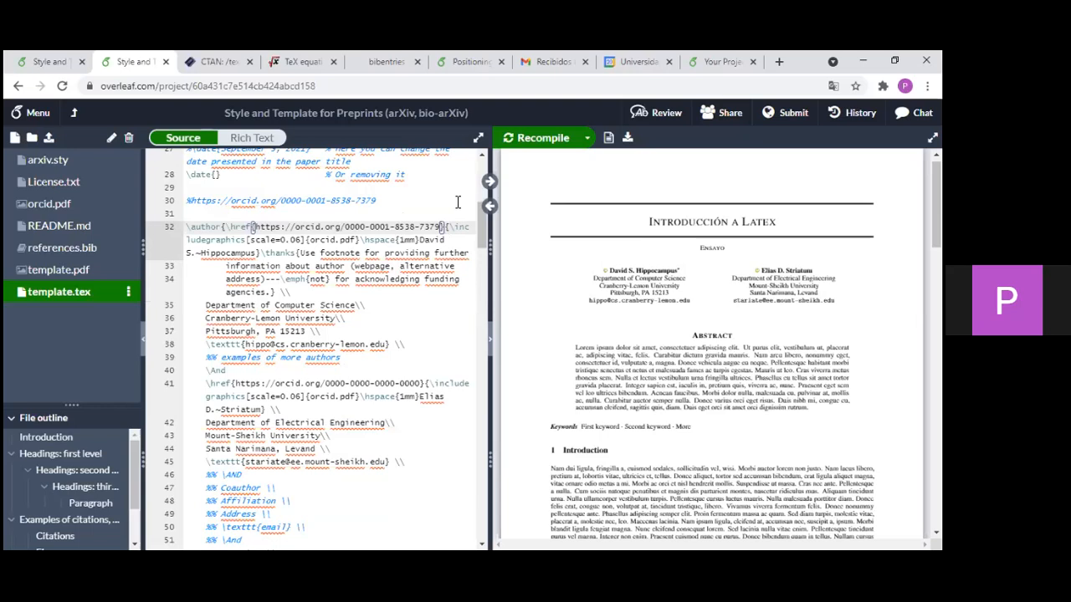
key("ctrl+s")
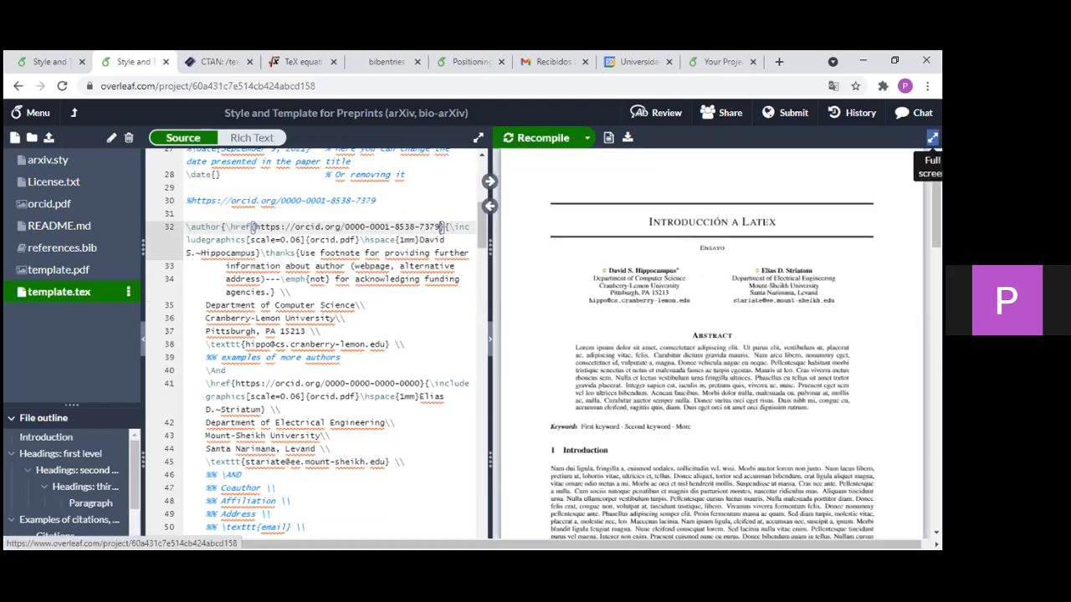
- View the compiled PDF at full width and open the first author's ORCID link to test it
left_click(932, 137)
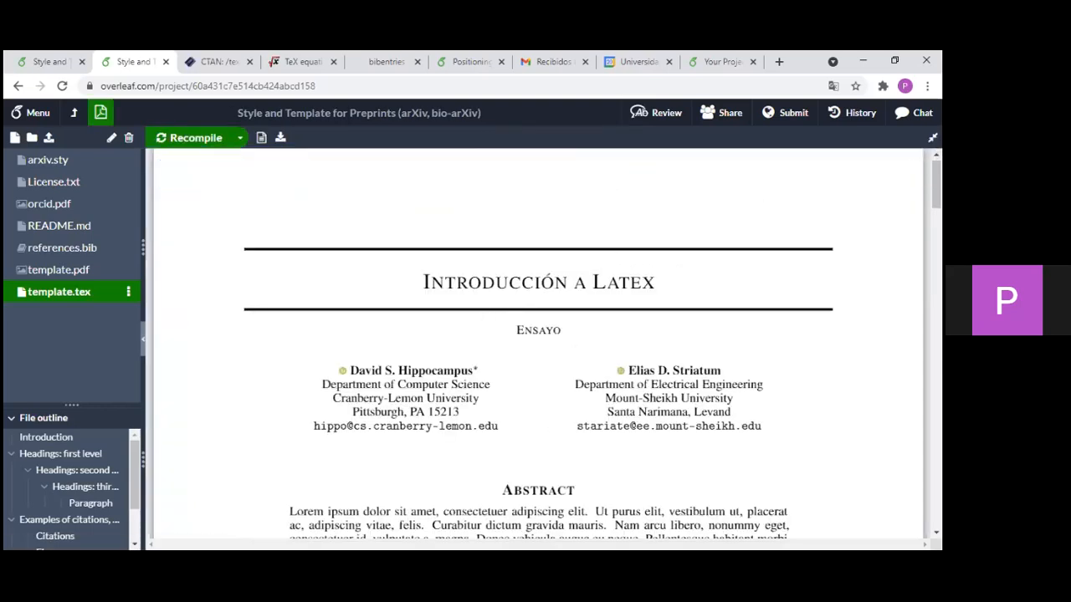
left_click(932, 138)
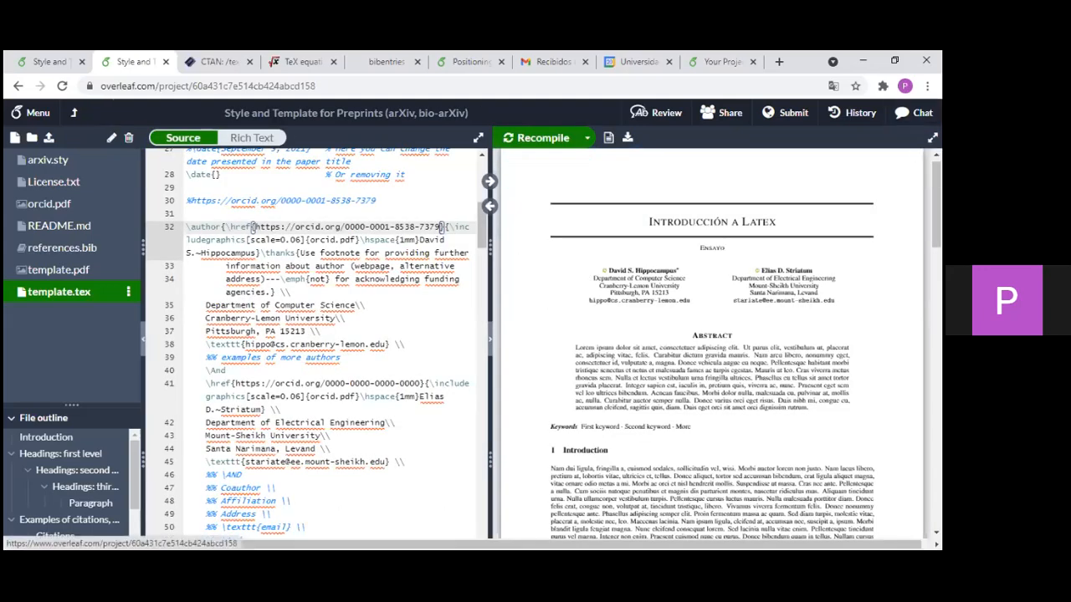
left_click(932, 138)
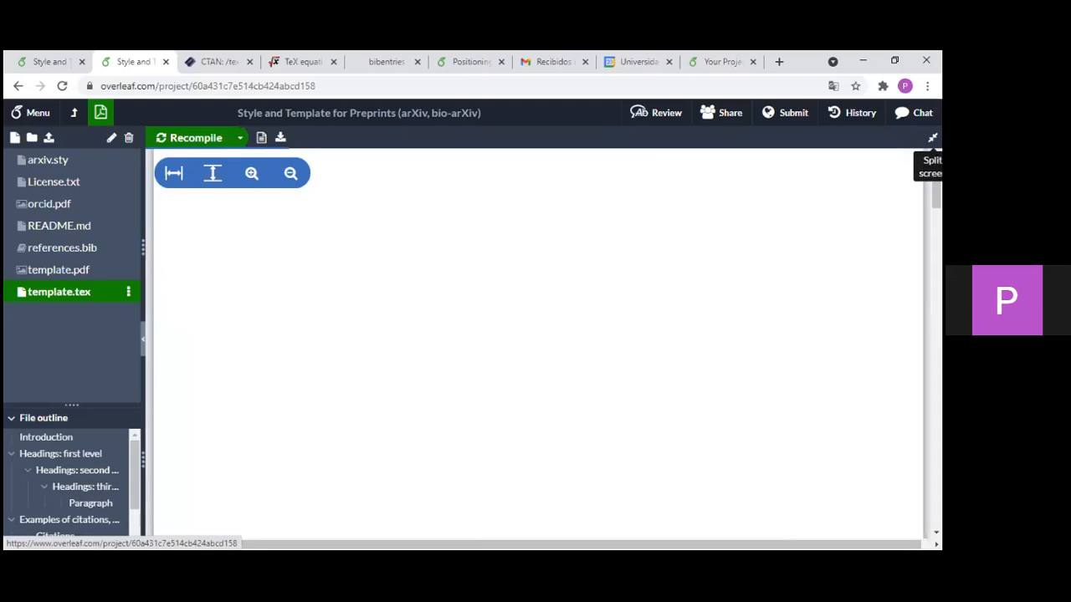
scroll(602, 311, "down", 2)
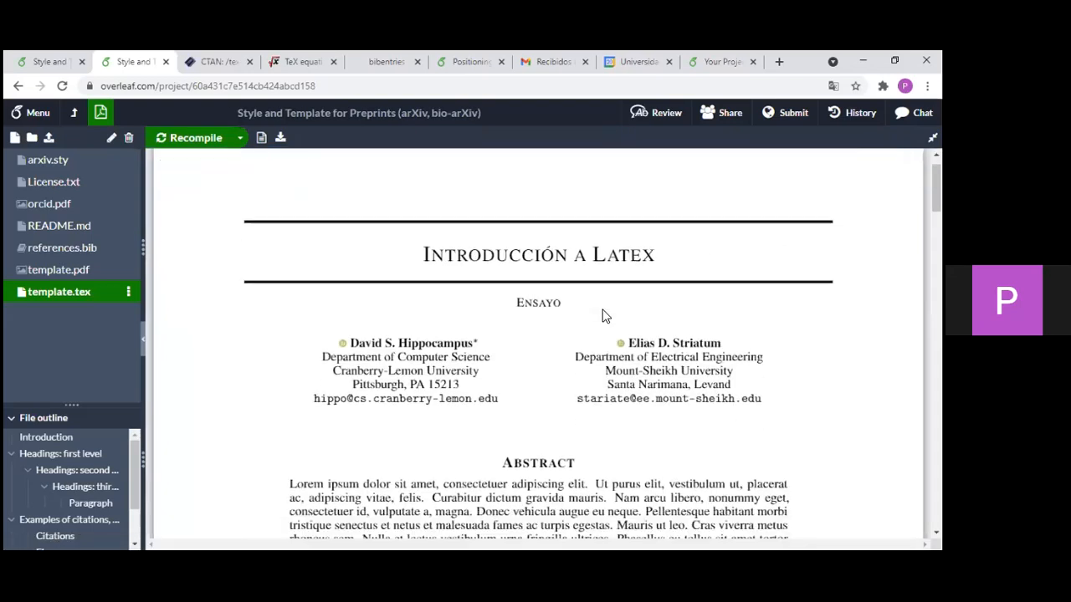
left_click(409, 308)
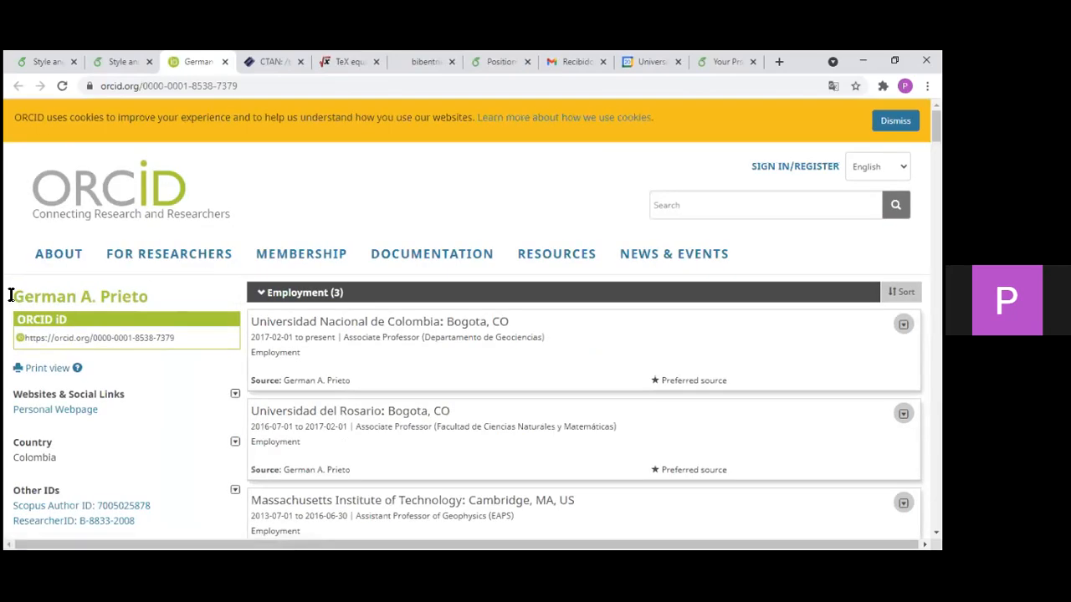
- Examine the ORCID profile page, covering the researcher's name, employment, education and list of works
left_click_drag(14, 300, 125, 300)
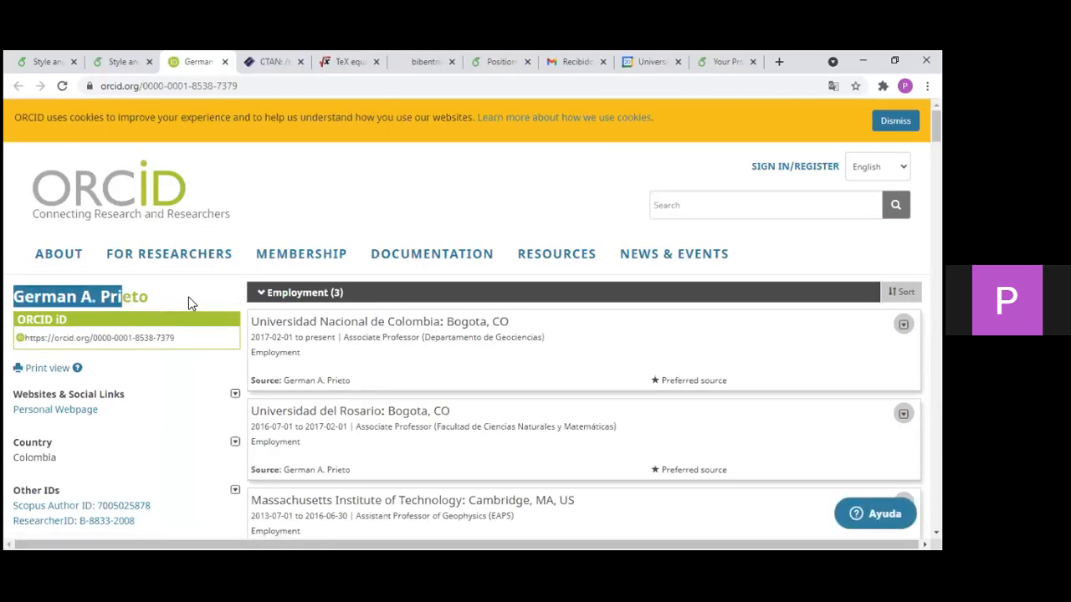
left_click(168, 296)
scroll(168, 308, "down", 6)
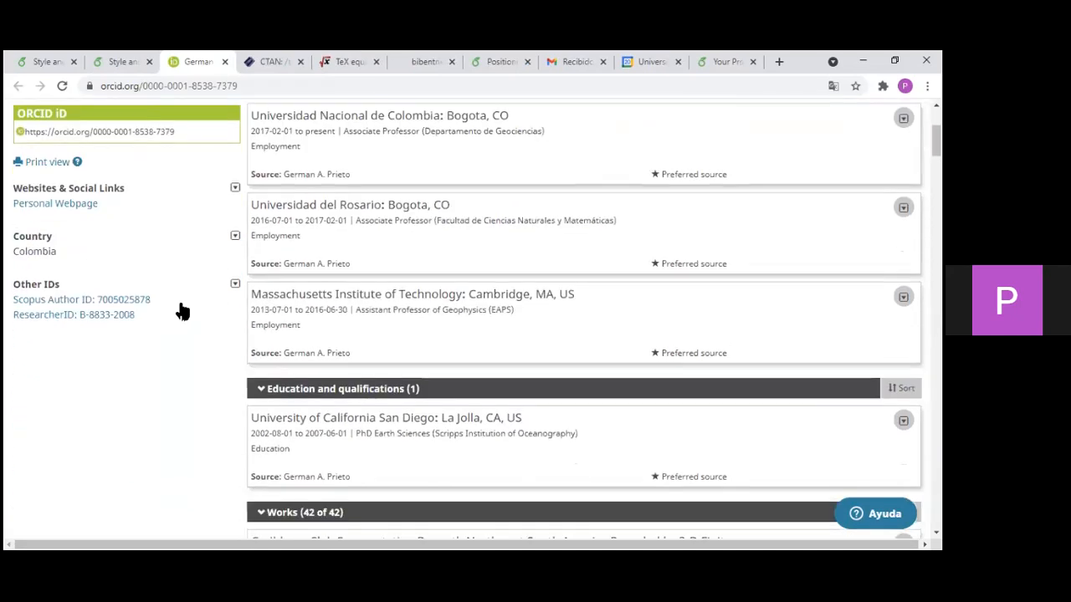
scroll(200, 325, "up", 6)
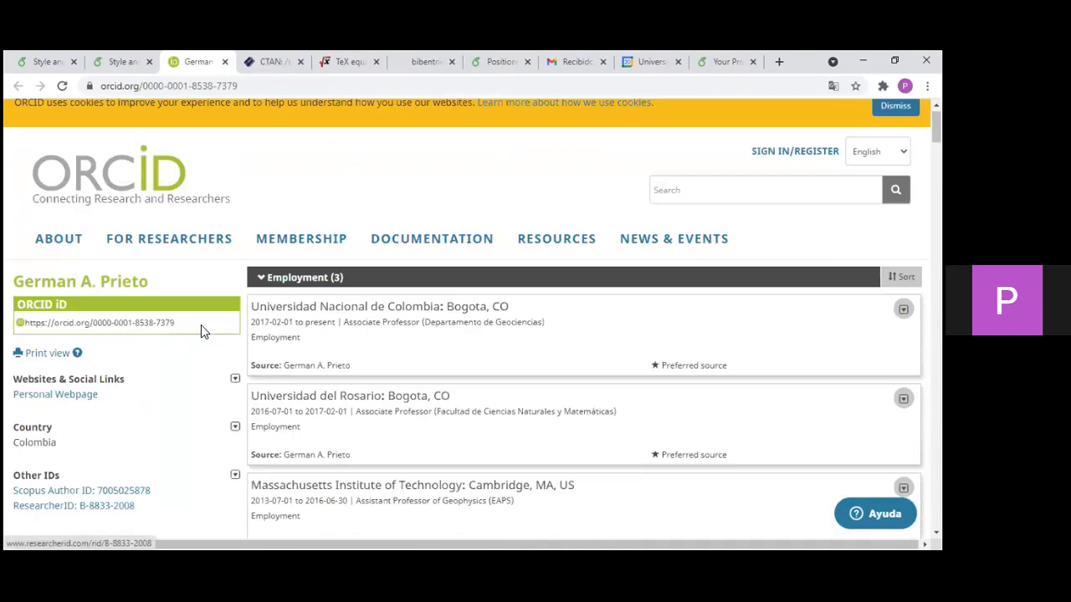
scroll(201, 333, "down", 3)
scroll(201, 333, "down", 9)
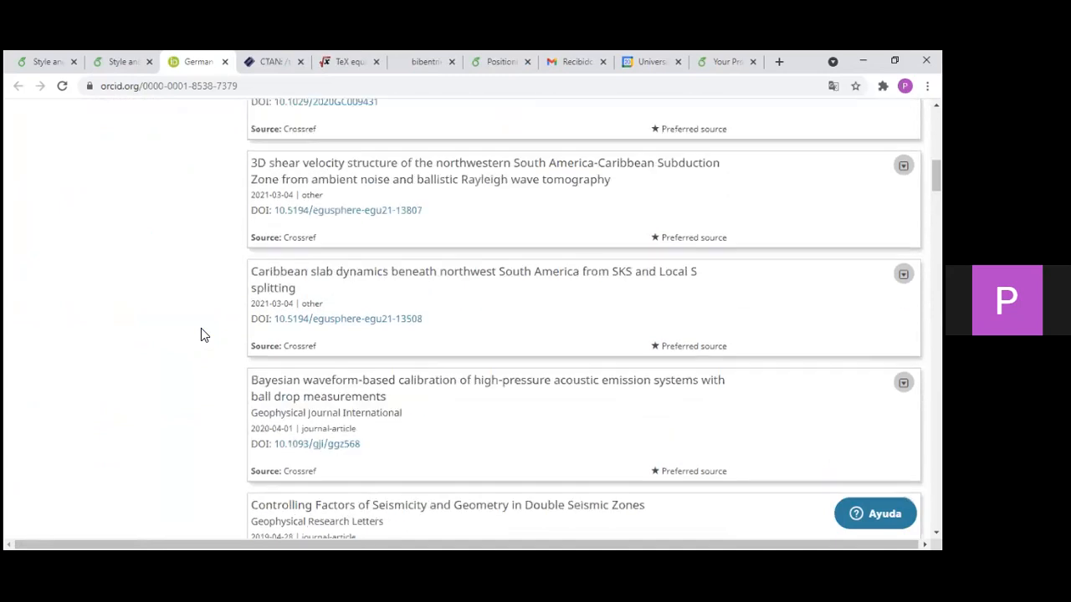
scroll(202, 328, "up", 10)
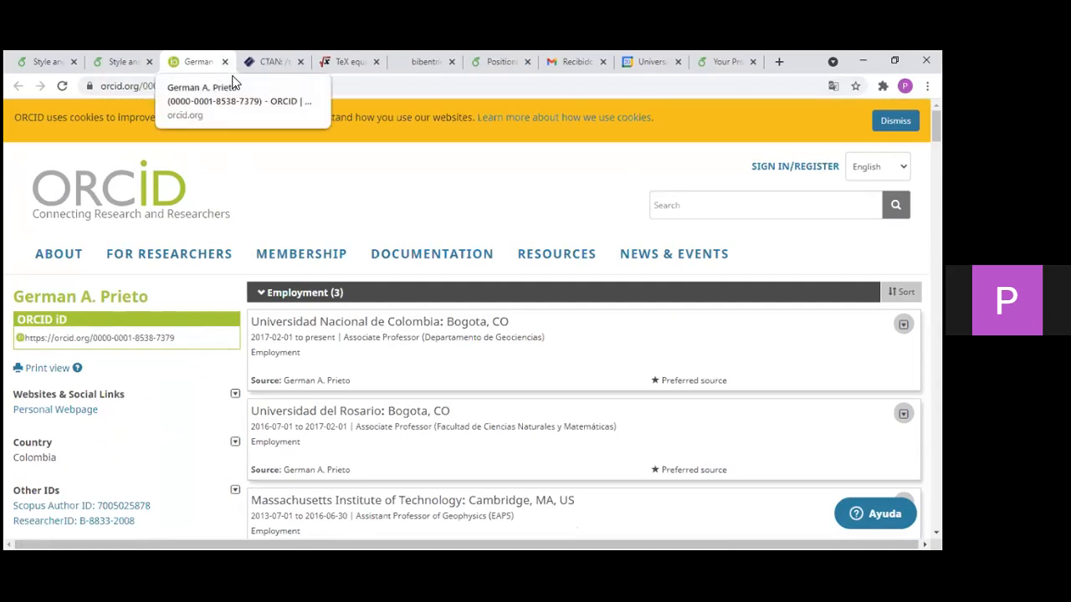
- Return to the template.tex source and examine the first author's \href command and the \includegraphics command that inserts orcid.pdf
left_click(122, 61)
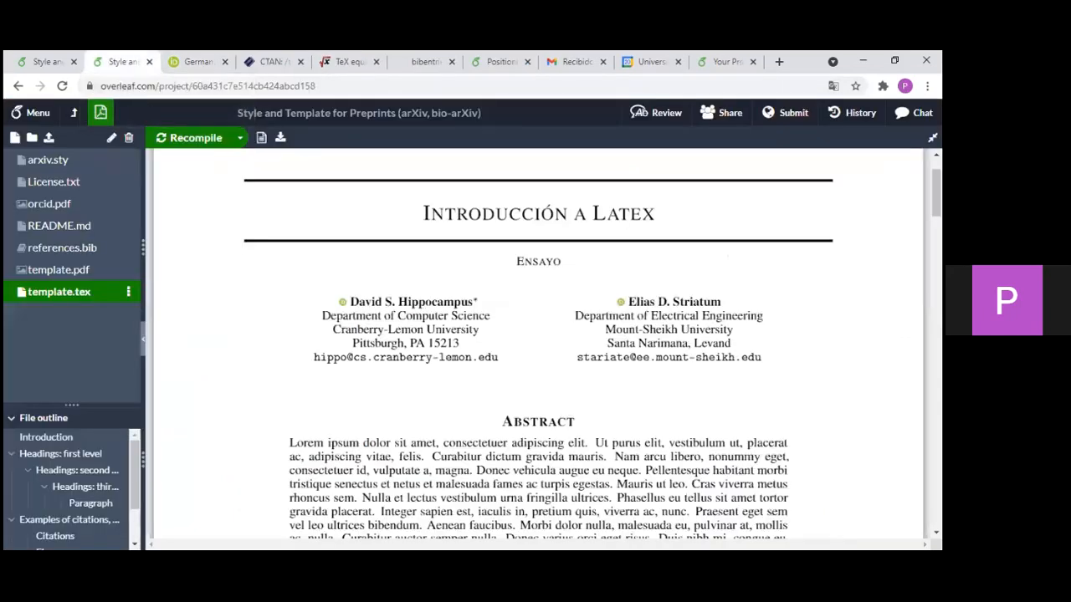
left_click(932, 138)
left_click_drag(224, 228, 251, 227)
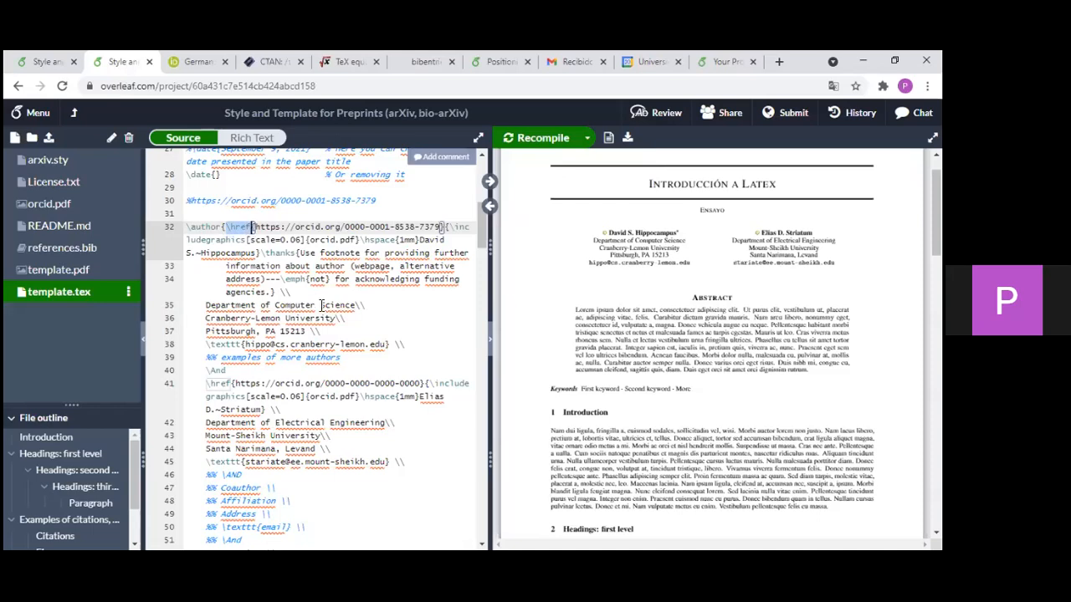
left_click(459, 231)
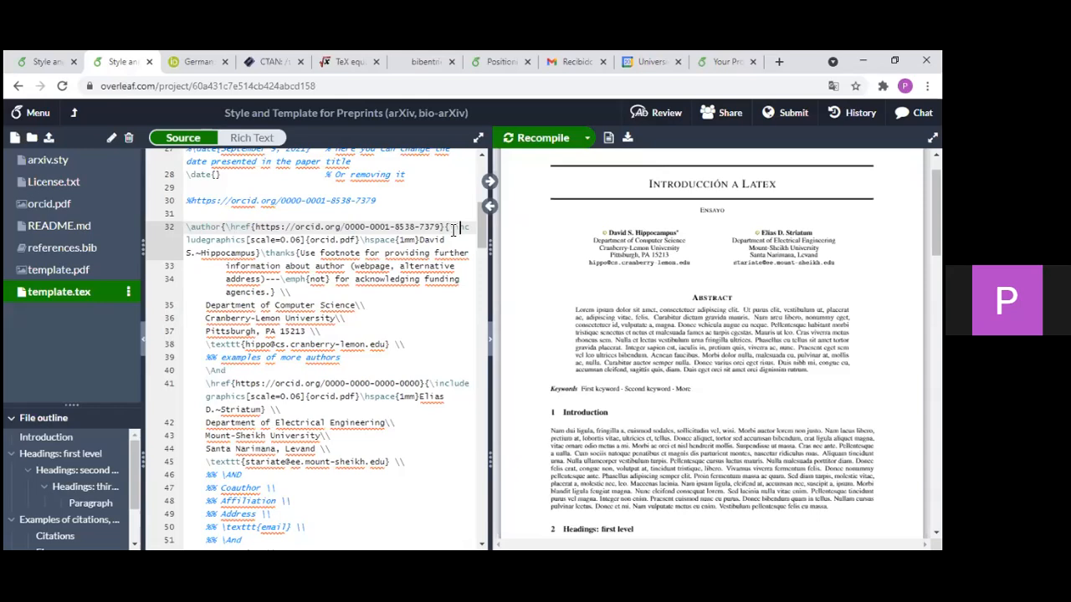
left_click_drag(461, 232, 459, 240)
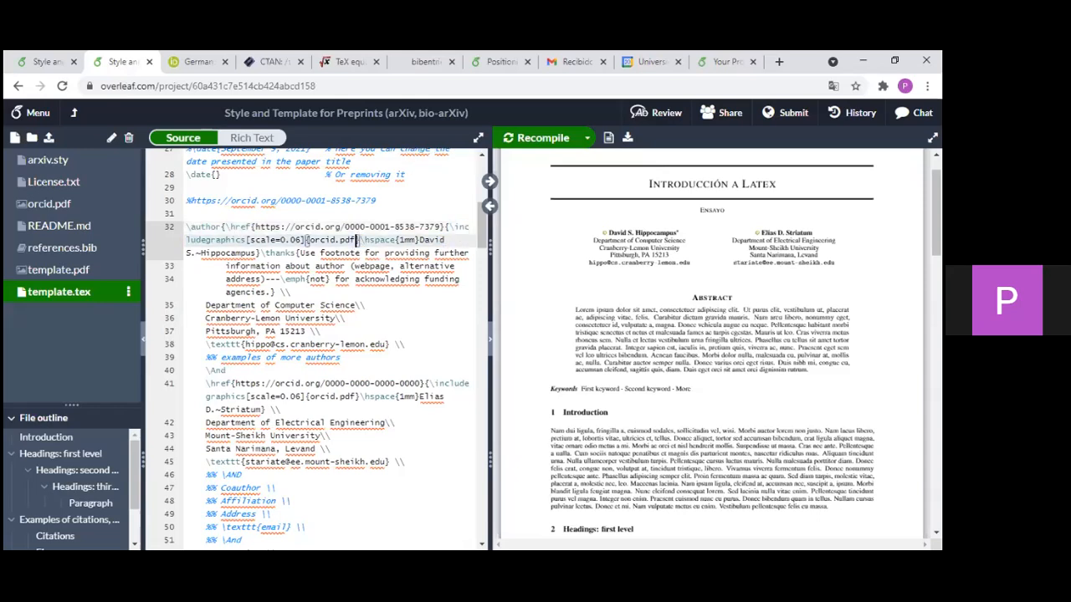
- Open the ORCID profile again through the first author's linked entry in the full-width PDF, and return to Overleaf
left_click(490, 206)
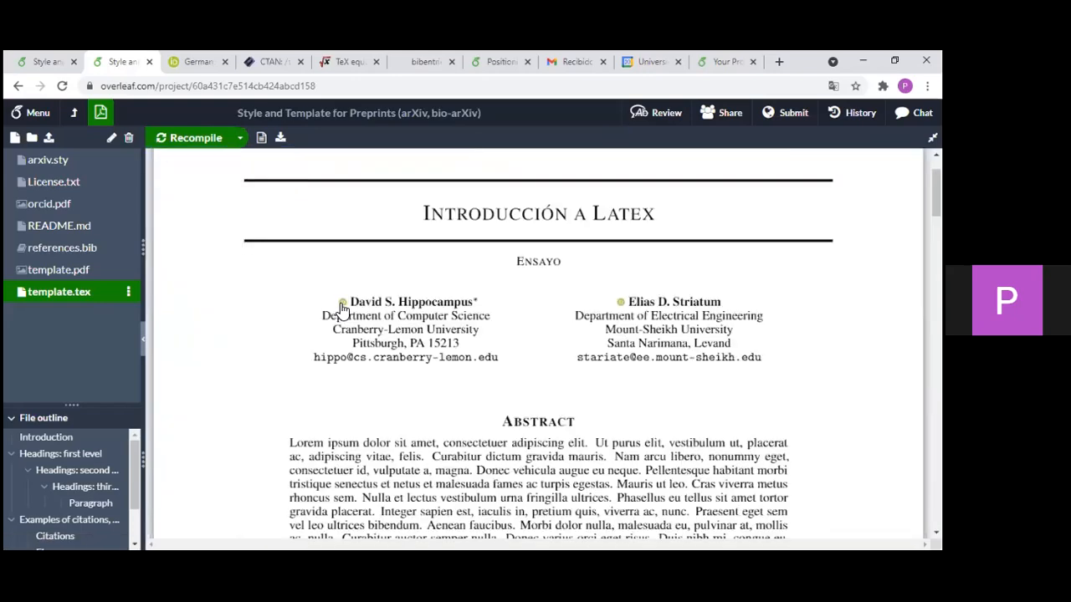
left_click(349, 306)
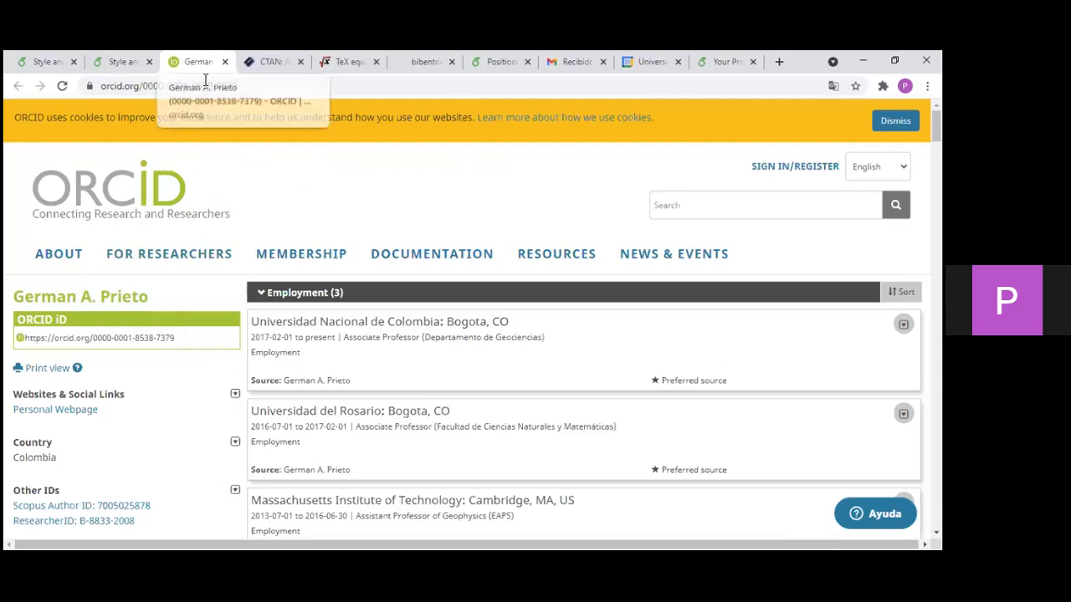
left_click(121, 61)
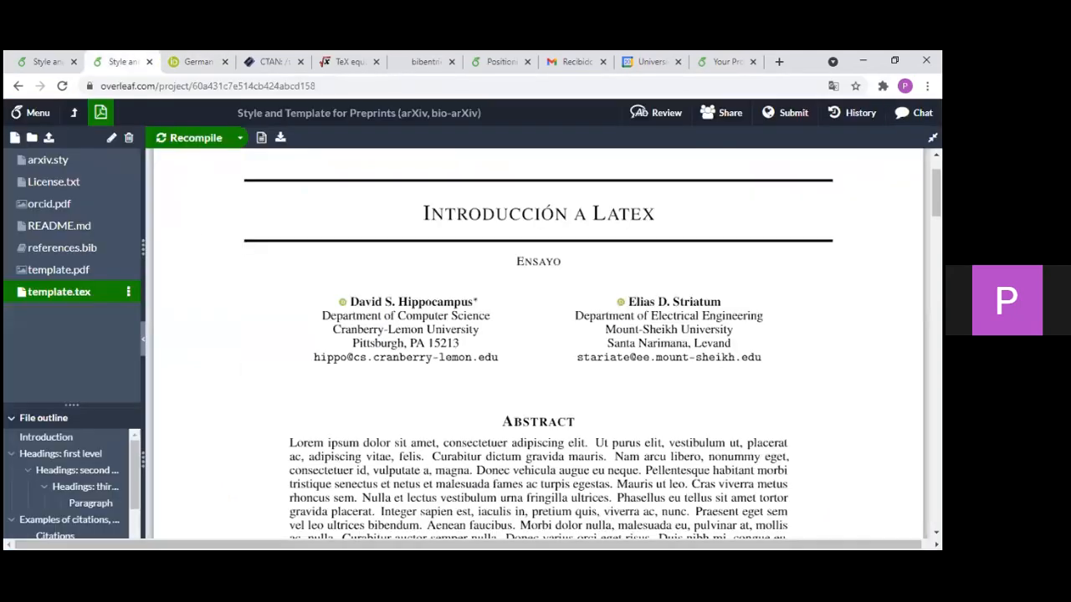
- Replace the first author's name in the \author block with the ORCID profile holder's name, recompile the PDF and compare it with the profile
left_click(933, 137)
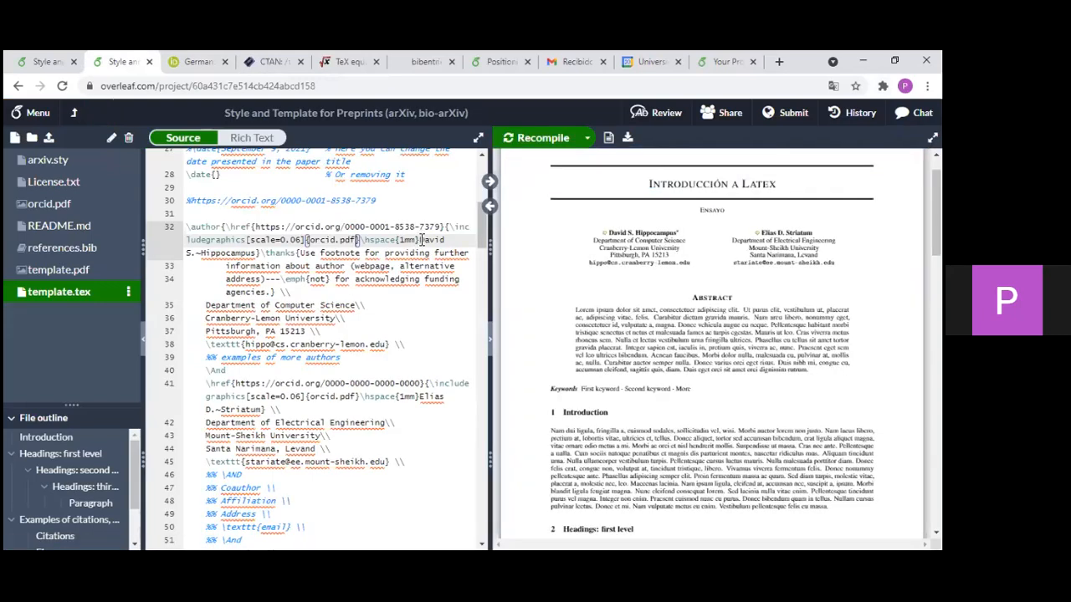
left_click_drag(420, 240, 257, 253)
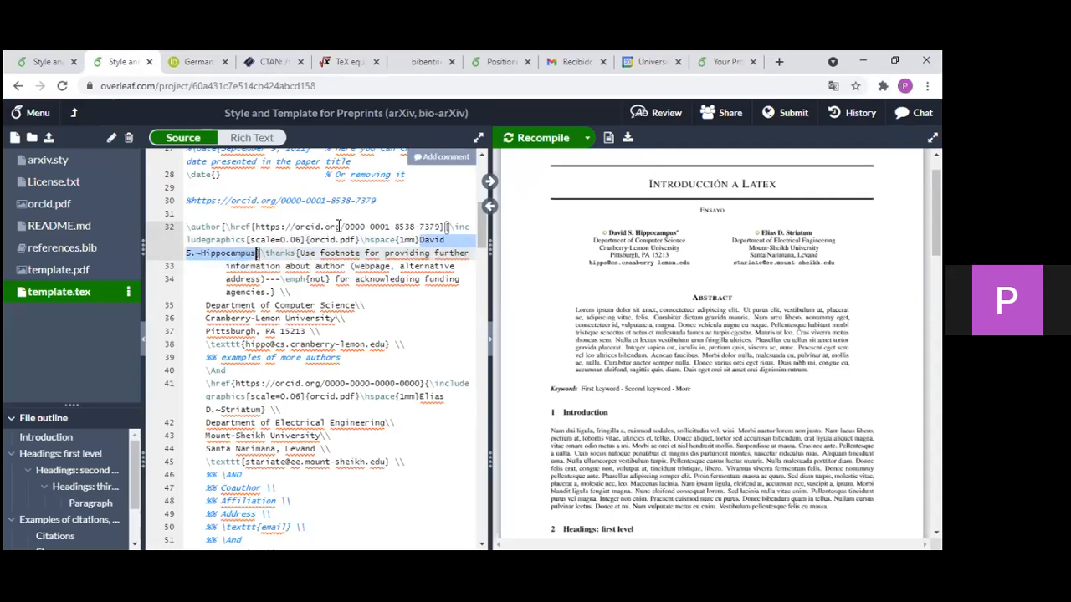
key("BackSpace")
type("German Prieto")
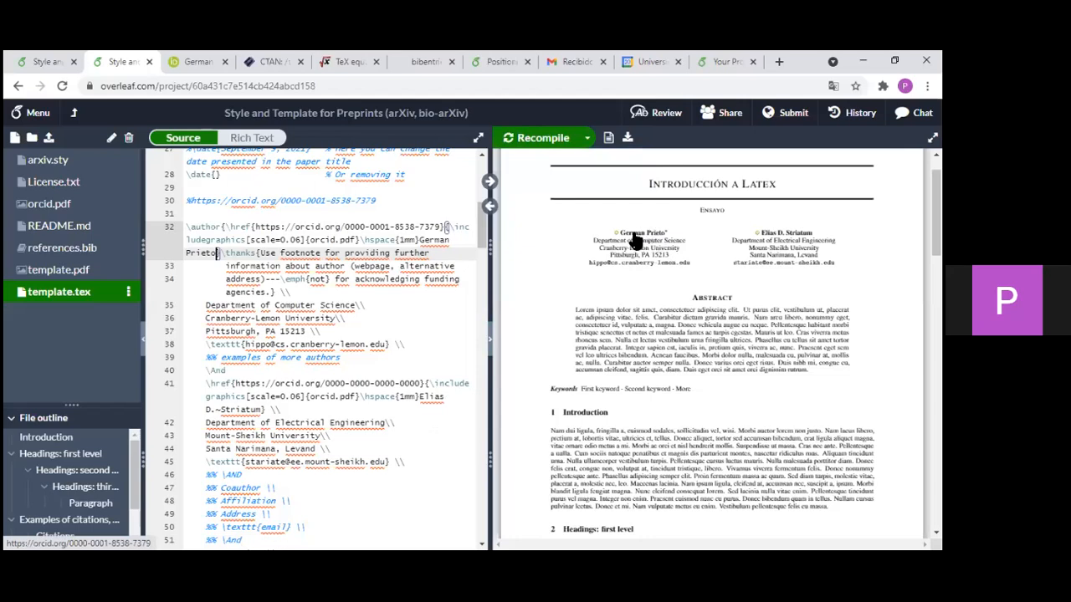
left_click(198, 61)
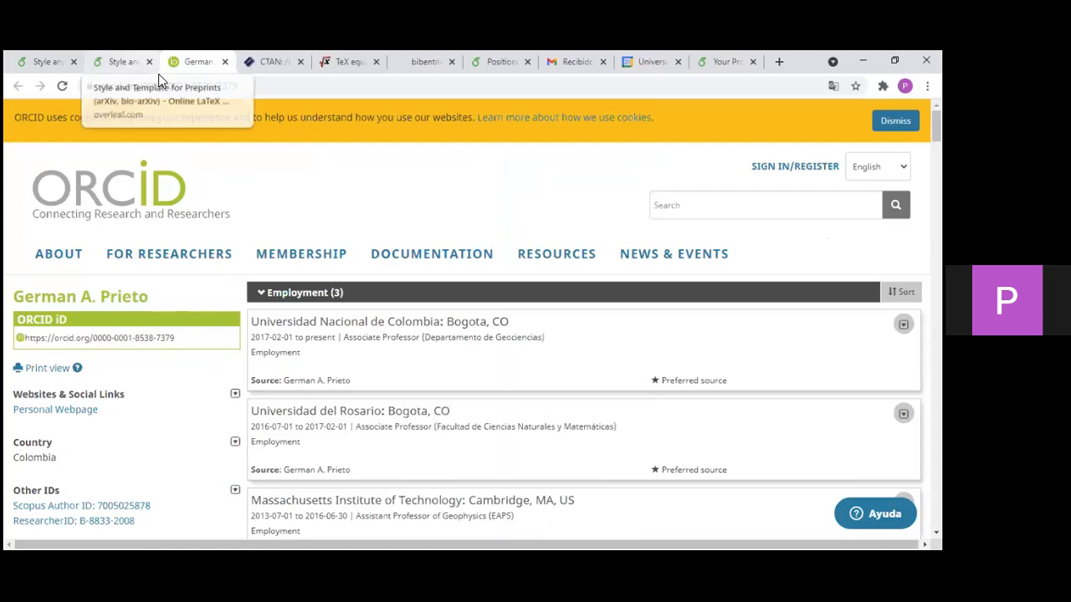
left_click(123, 61)
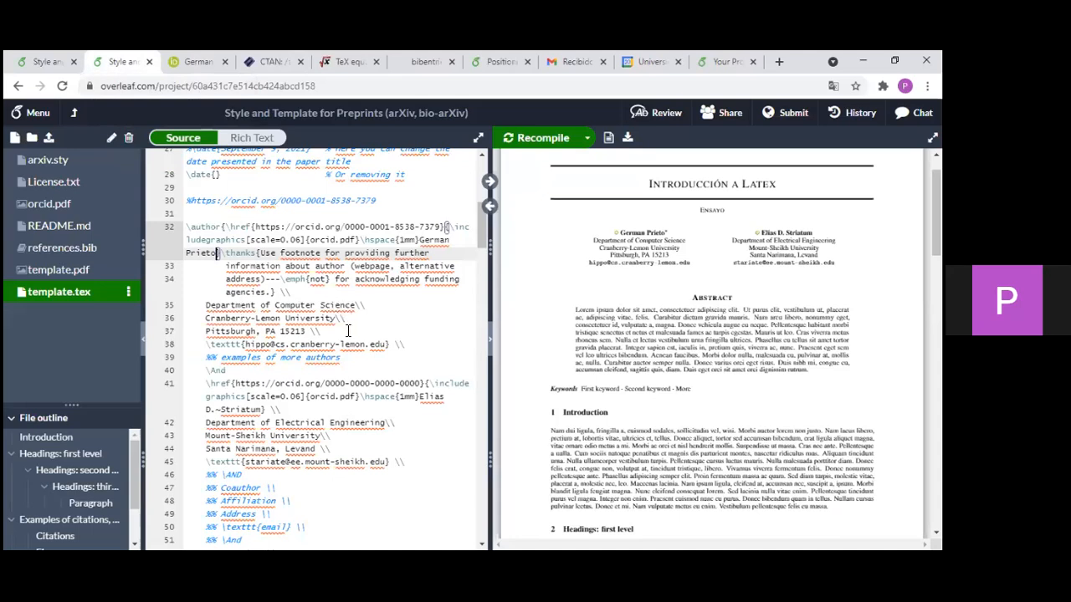
- Examine the first author's department, university, address and e-mail lines in the \author block
left_click(206, 305)
left_click_drag(206, 305, 390, 345)
left_click(305, 319)
left_click_drag(217, 306, 278, 322)
left_click(278, 322)
scroll(299, 331, "down", 1)
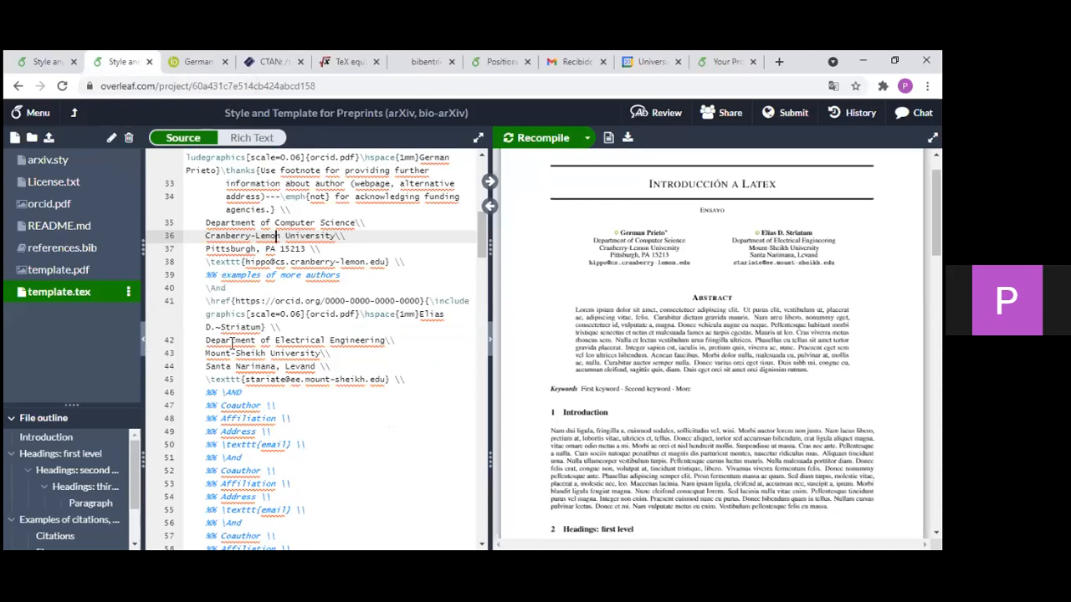
- Examine the second author's ORCID link and affiliation lines, and the %% markers on the commented-out co-author entries below
left_click_drag(236, 300, 422, 302)
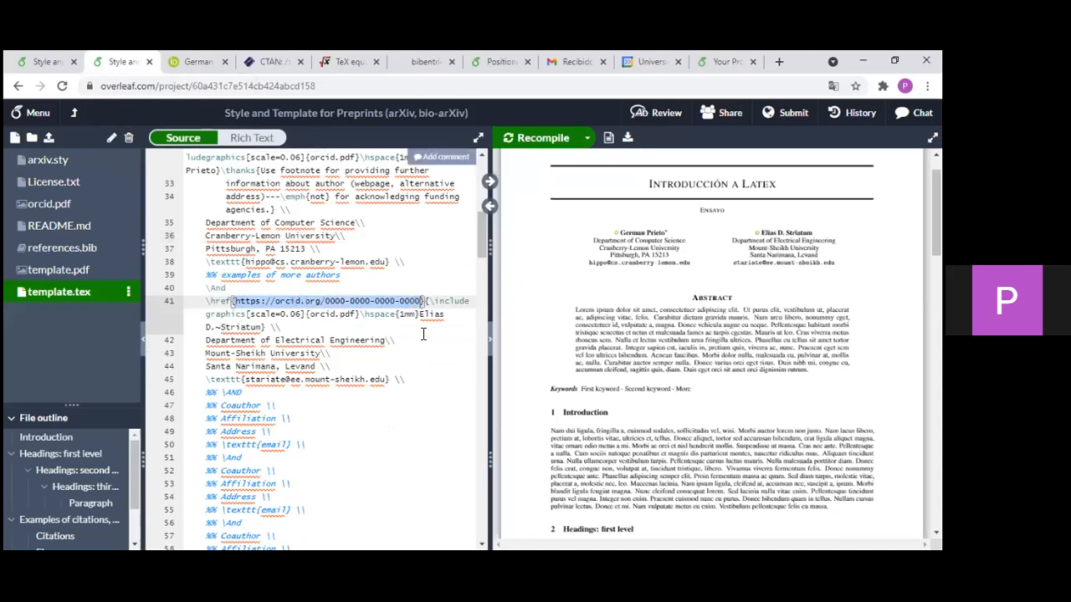
left_click(422, 335)
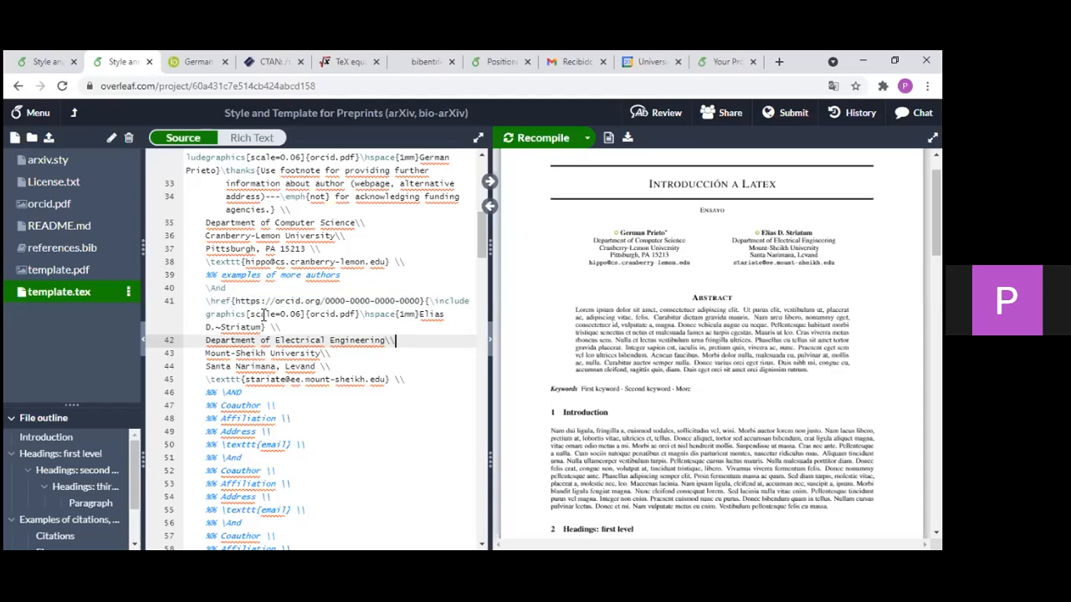
scroll(270, 315, "down", 2)
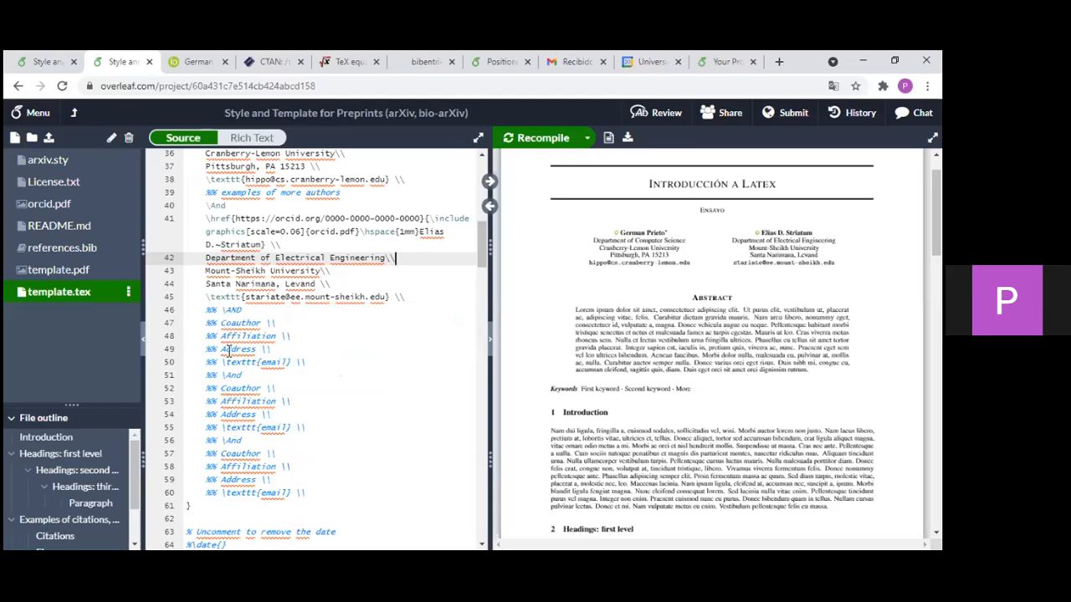
left_click(217, 310)
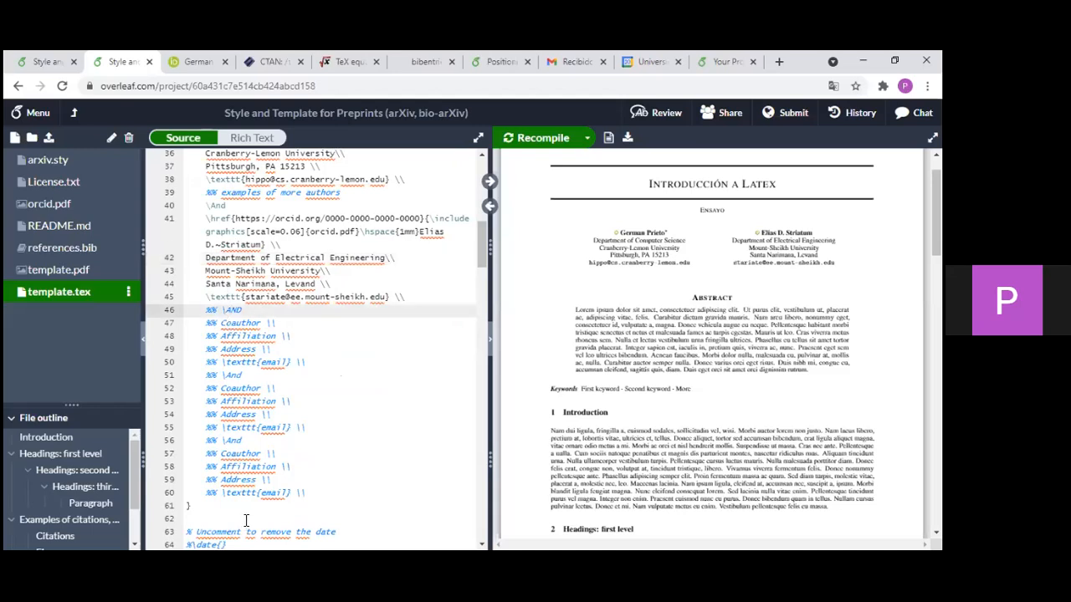
left_click_drag(215, 310, 208, 310)
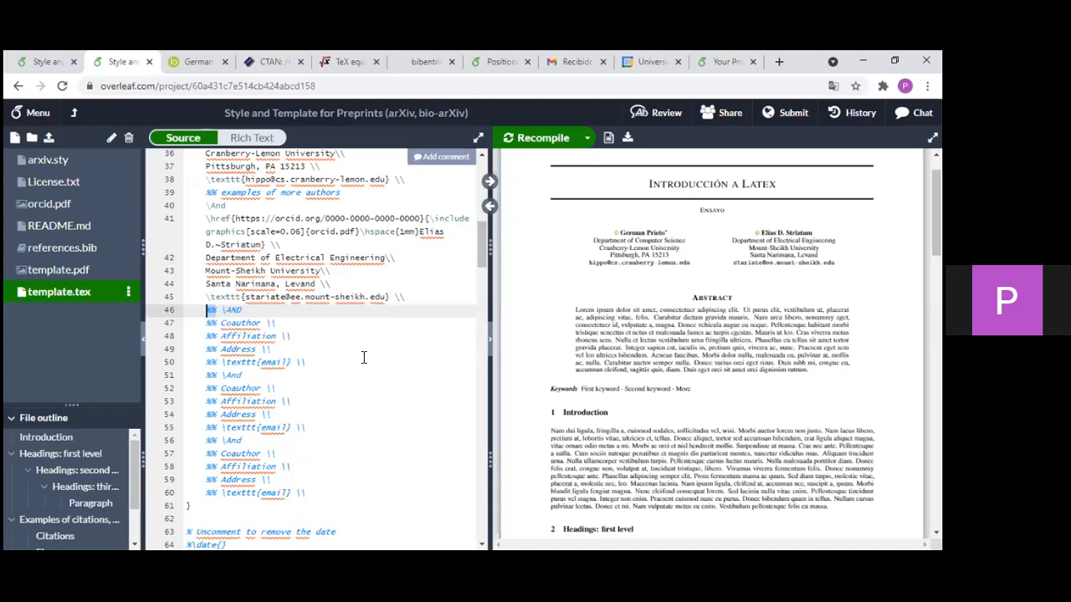
- Examine the commented-out co-author entries, the header override lines and the \hypersetup PDF metadata in template.tex
left_click(219, 310)
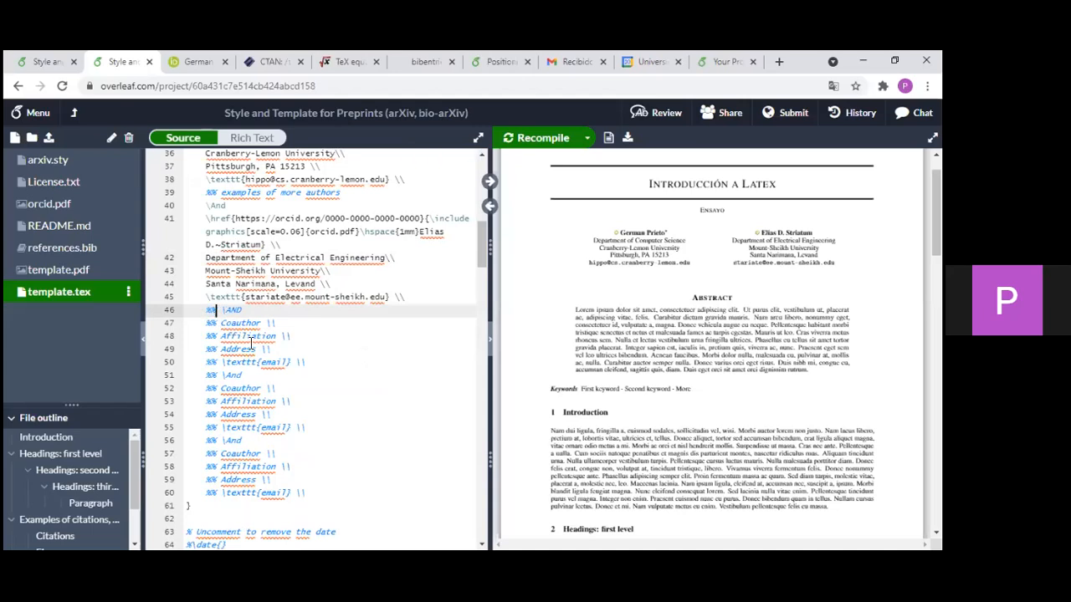
key("Down")
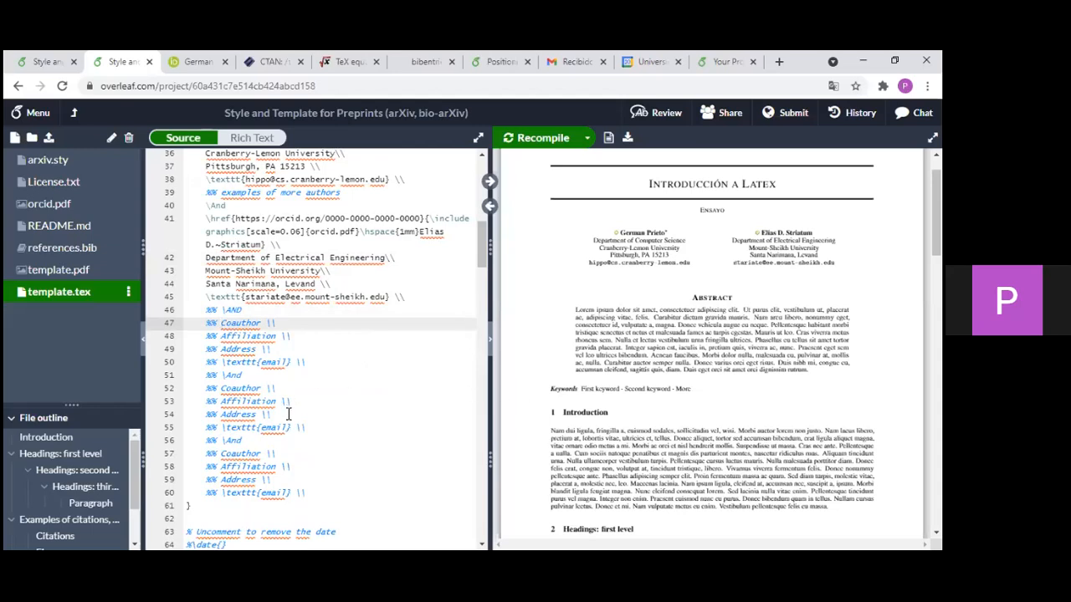
scroll(467, 363, "down", 1)
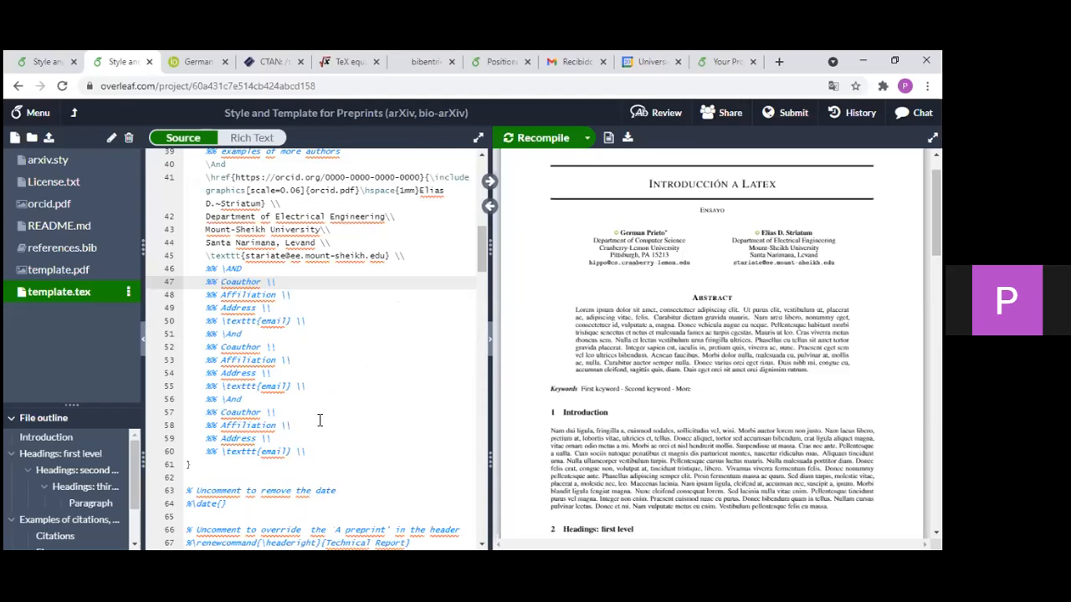
scroll(377, 410, "down", 3)
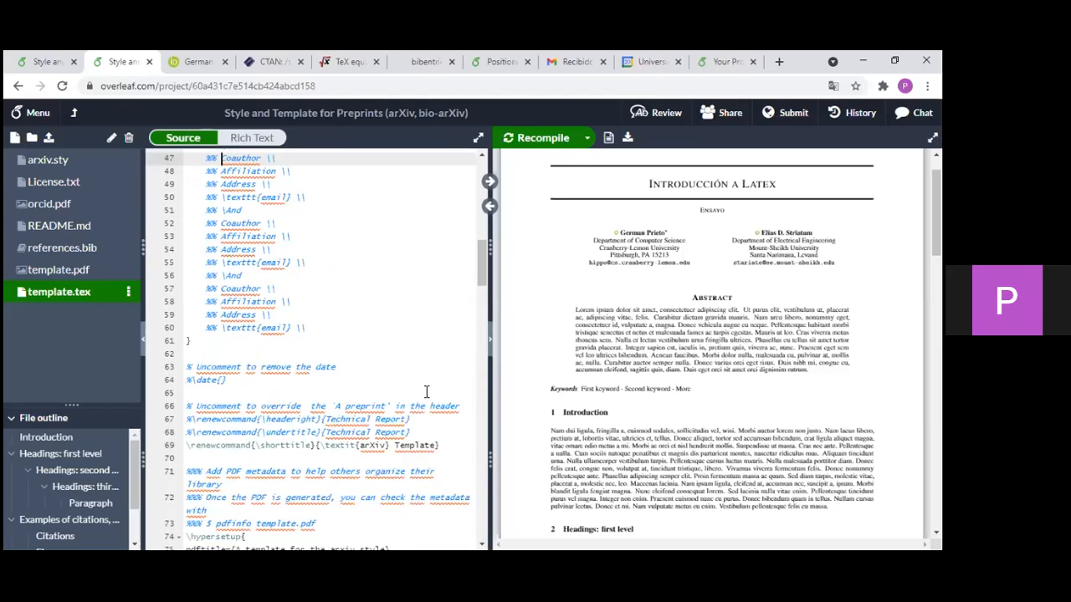
scroll(316, 349, "down", 5)
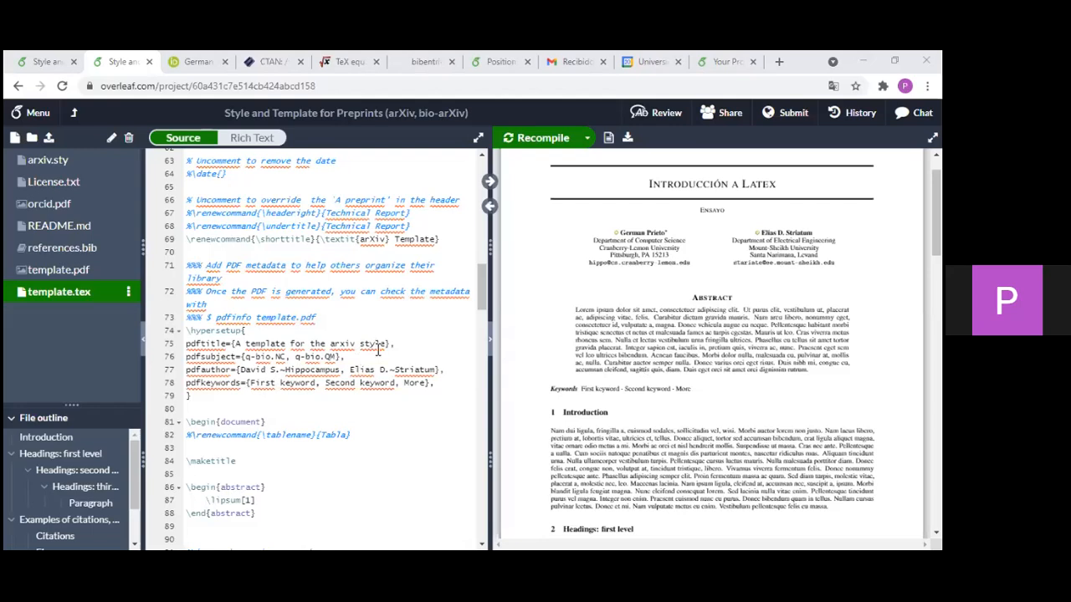
scroll(319, 334, "down", 1)
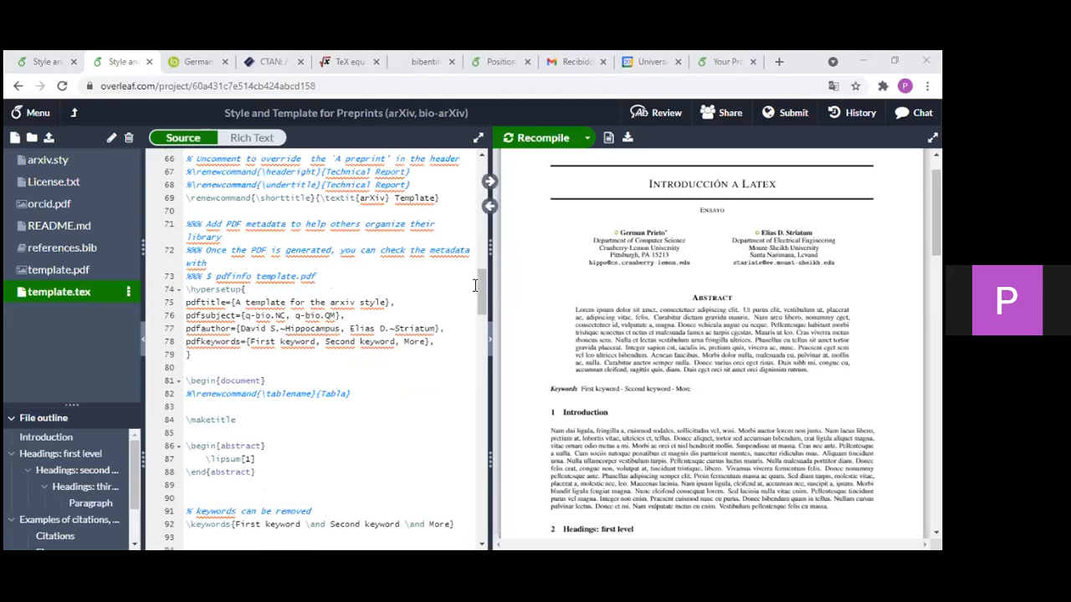
scroll(180, 288, "up", 2)
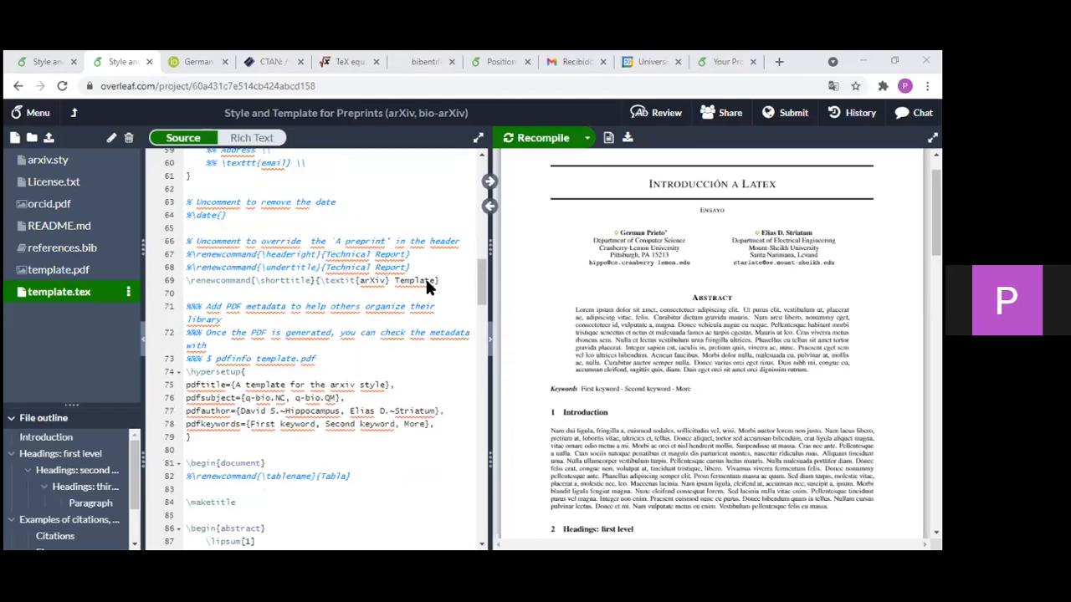
- Examine the \shorttitle definition and compare it with the running header on the PDF's second page
triple_click(452, 286)
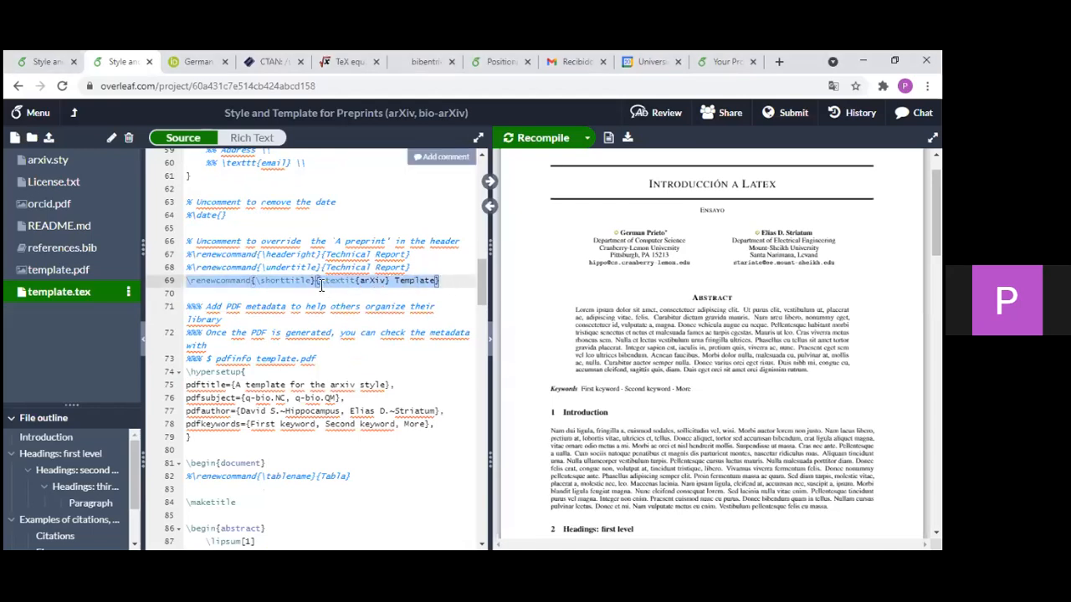
left_click(322, 285)
left_click_drag(440, 284, 318, 285)
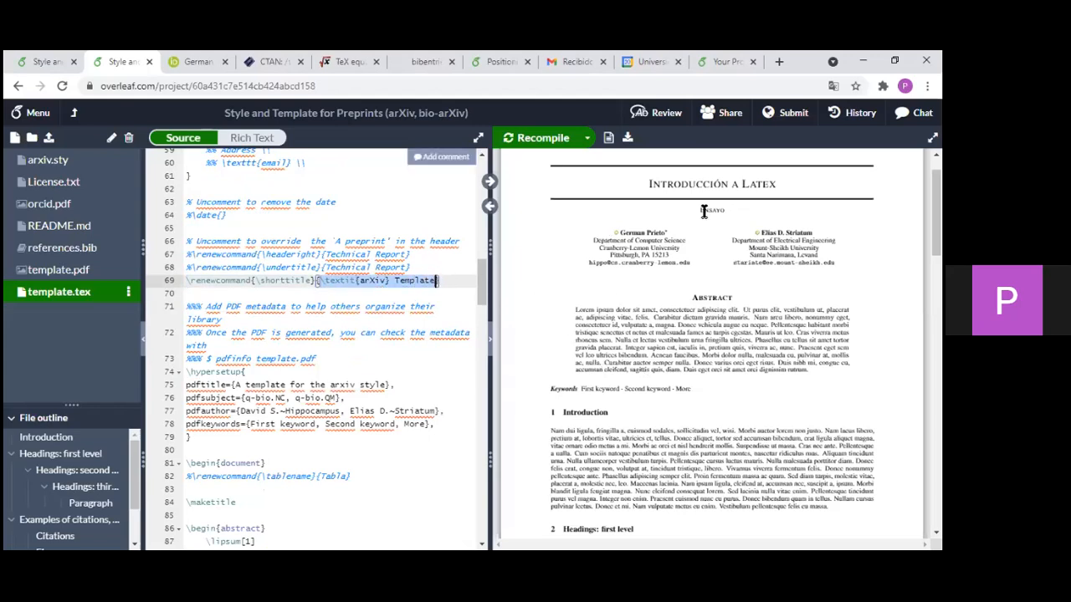
scroll(687, 211, "down", 2)
scroll(724, 213, "down", 4)
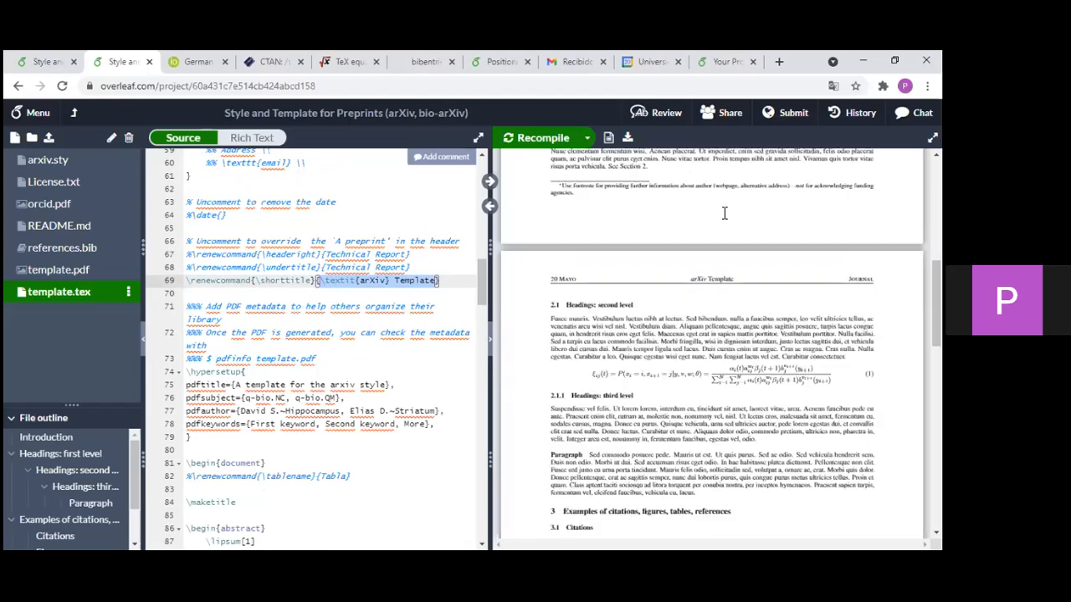
scroll(728, 213, "down", 3)
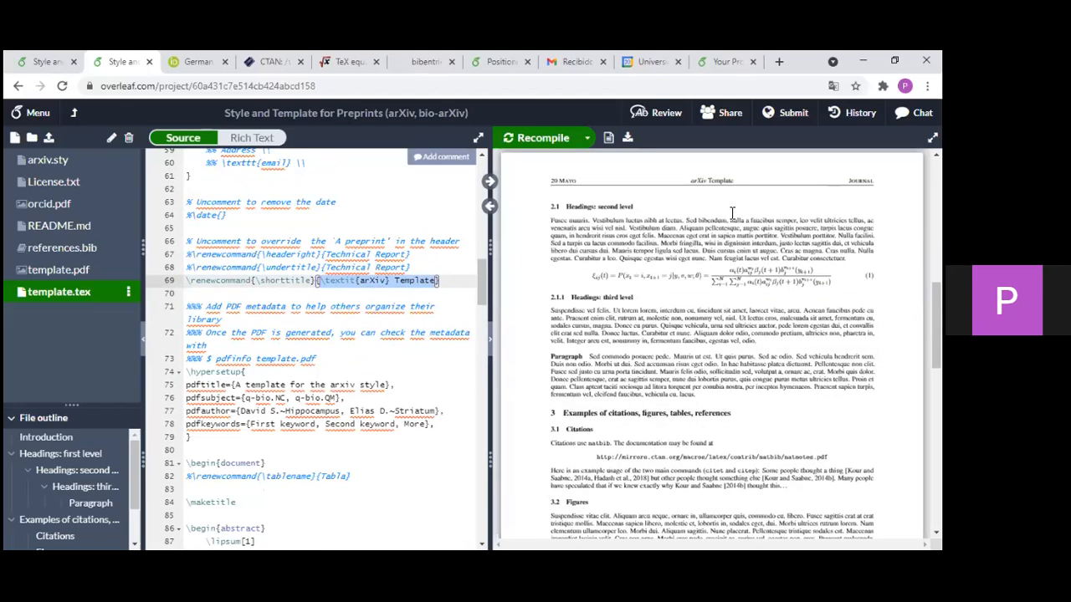
scroll(731, 214, "up", 1)
- Return to the PDF's first page and jump from the abstract text to its source lines in template.tex
left_click_drag(730, 215, 148, 358)
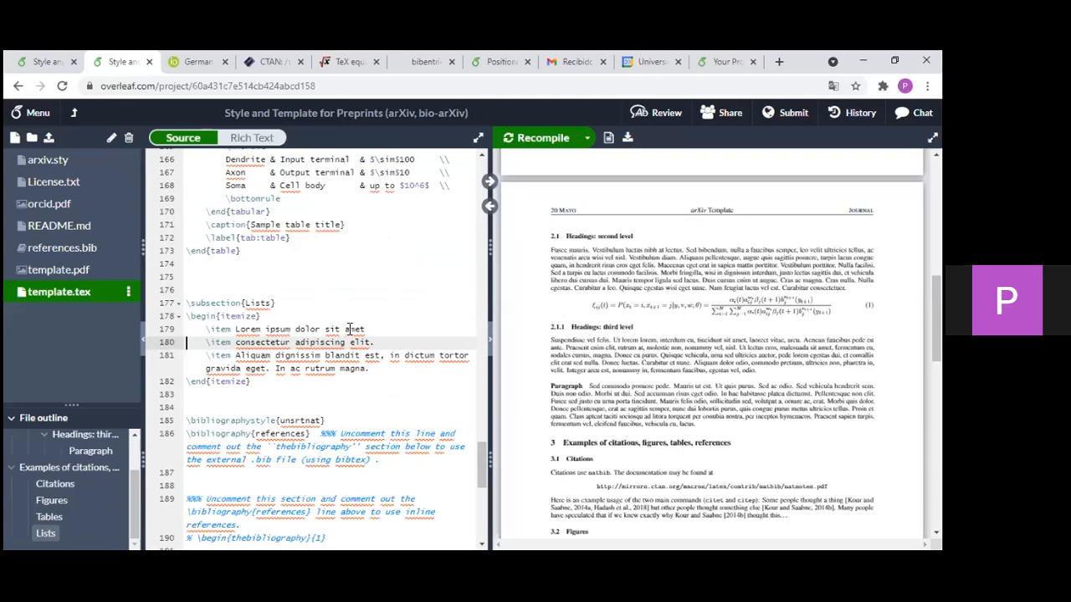
scroll(350, 329, "up", 3)
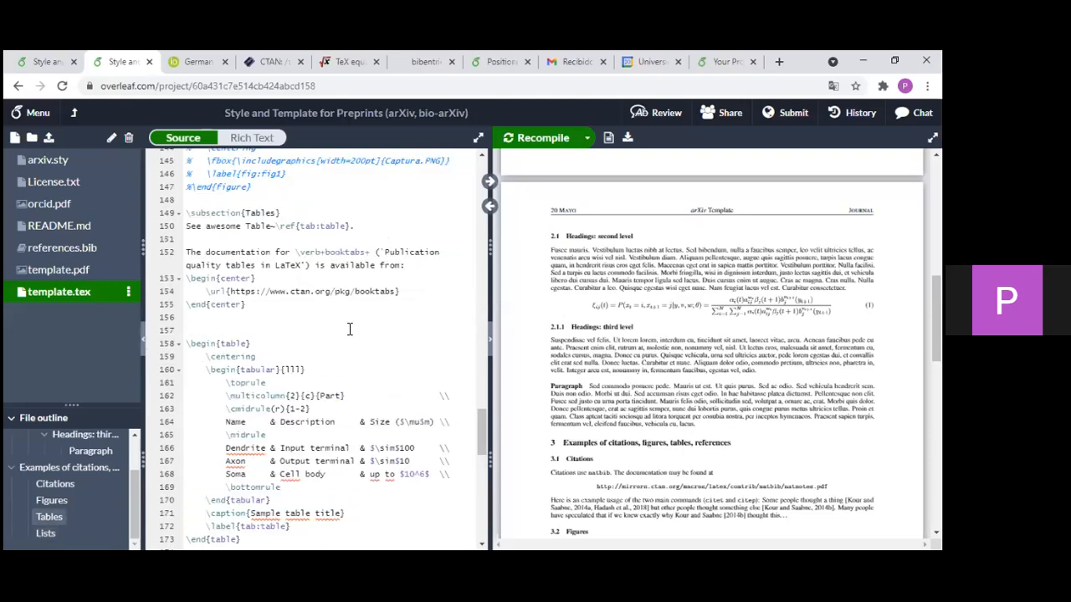
scroll(350, 329, "up", 8)
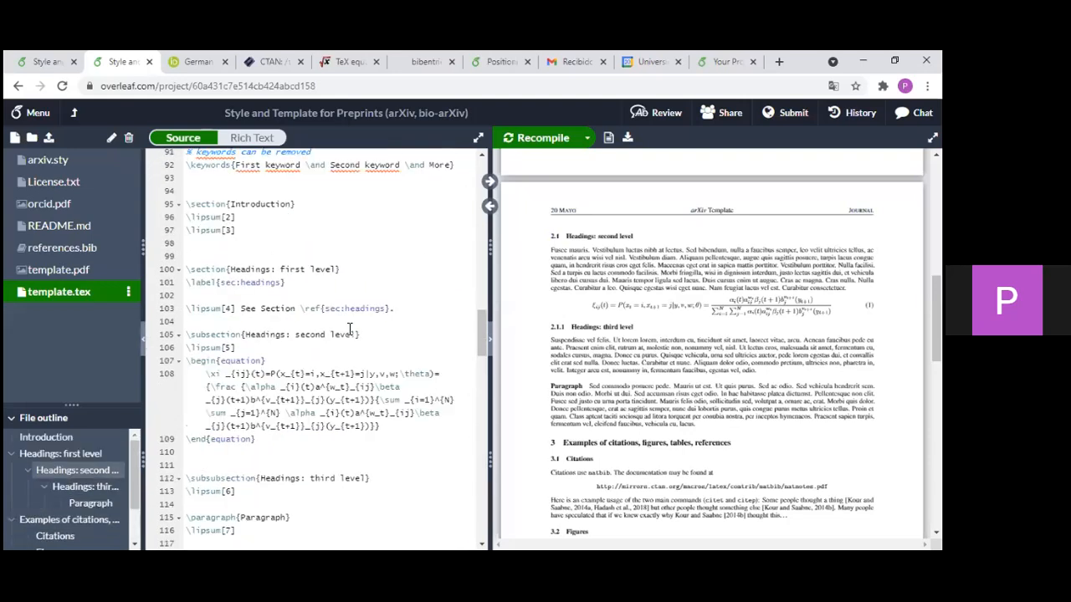
scroll(350, 329, "up", 10)
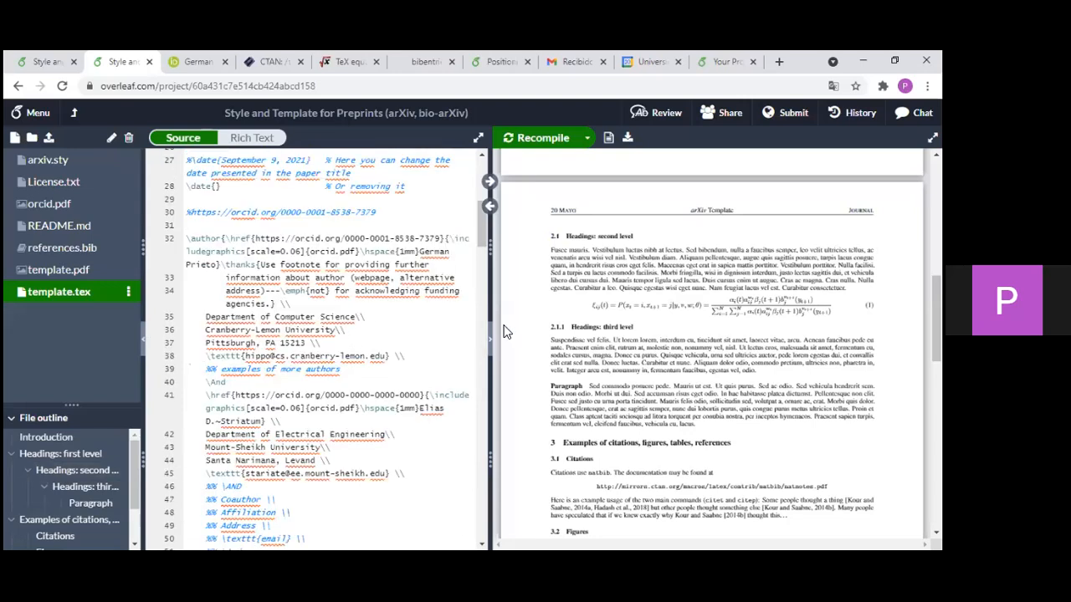
scroll(596, 366, "down", 1)
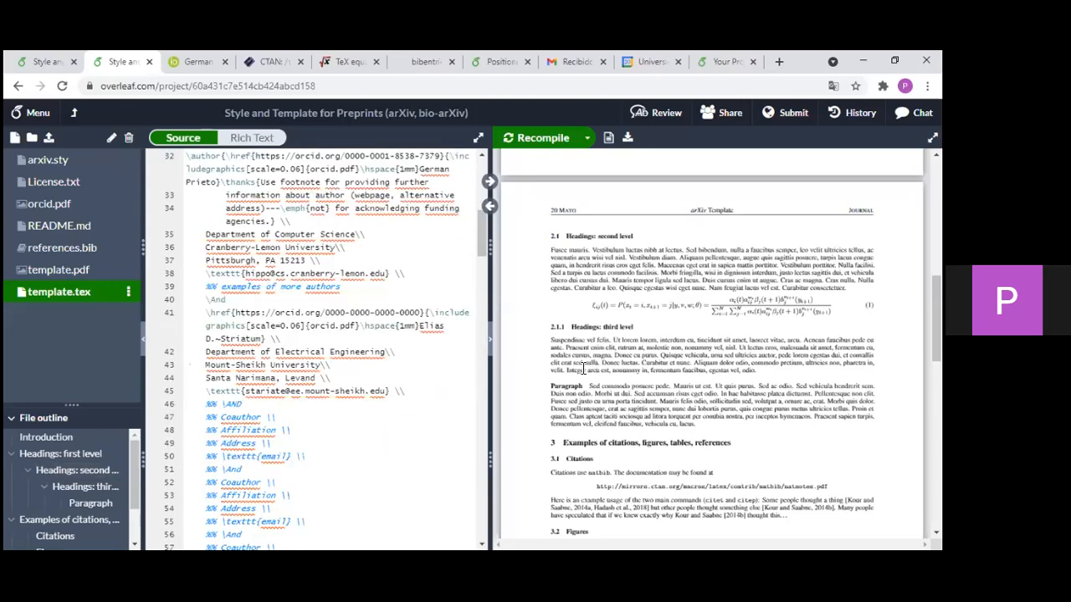
scroll(595, 366, "up", 6)
double_click(602, 362)
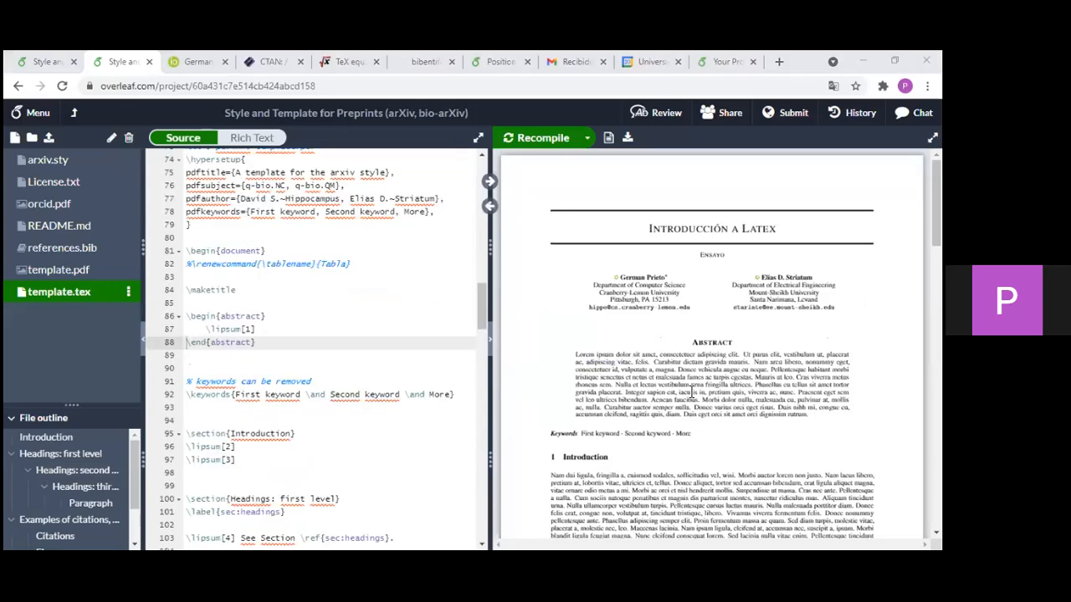
scroll(655, 388, "down", 3)
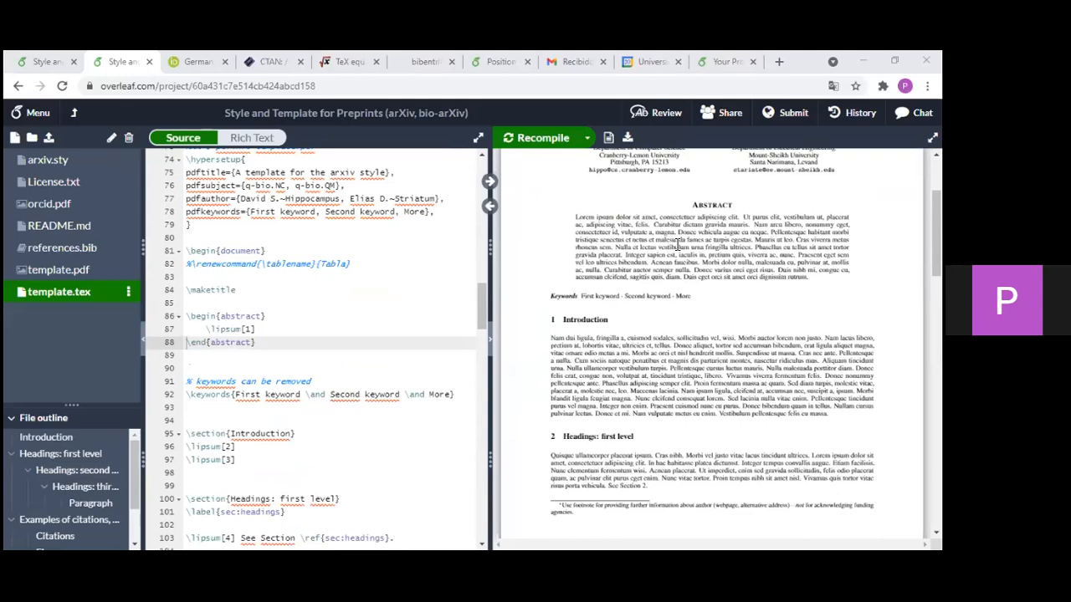
- Look over the bibliography lines near the end of template.tex and jump back to the abstract environment through the PDF sync
left_click_drag(481, 318, 469, 470)
scroll(474, 490, "down", 5)
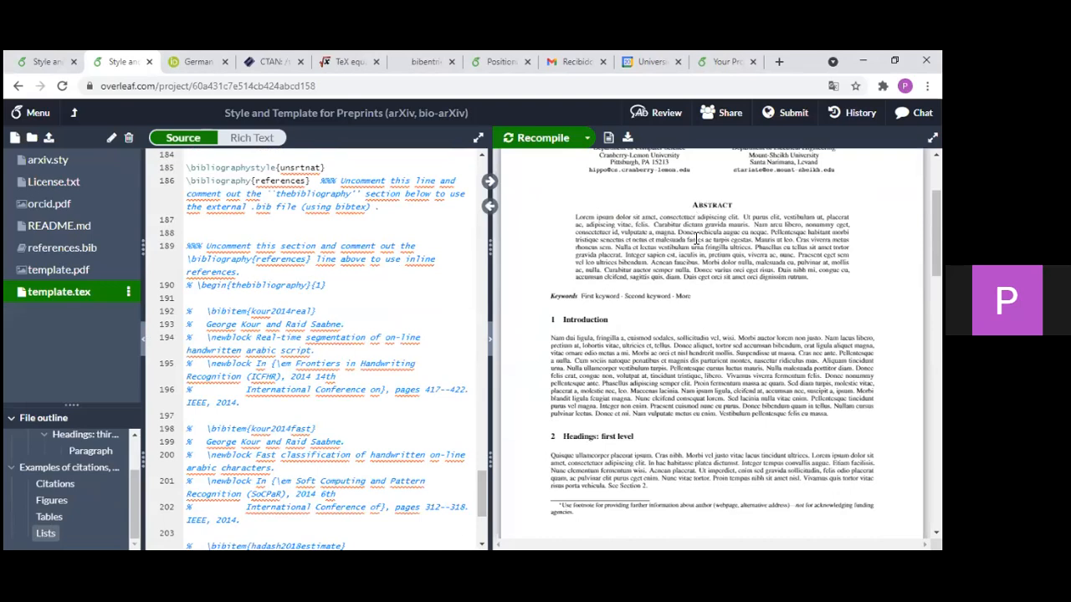
left_click(489, 206)
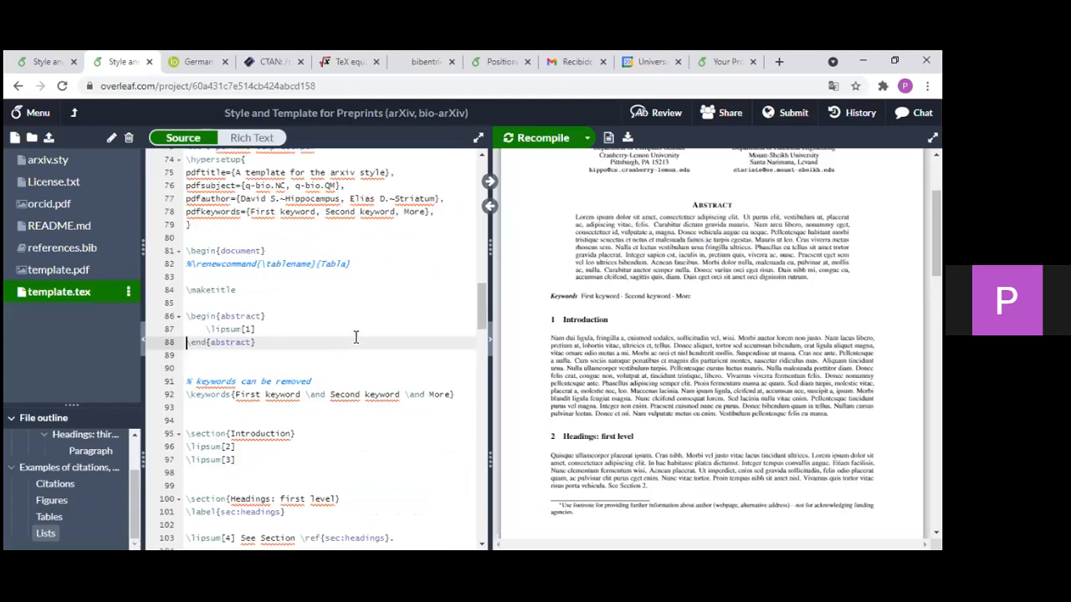
left_click(259, 316)
key("Down")
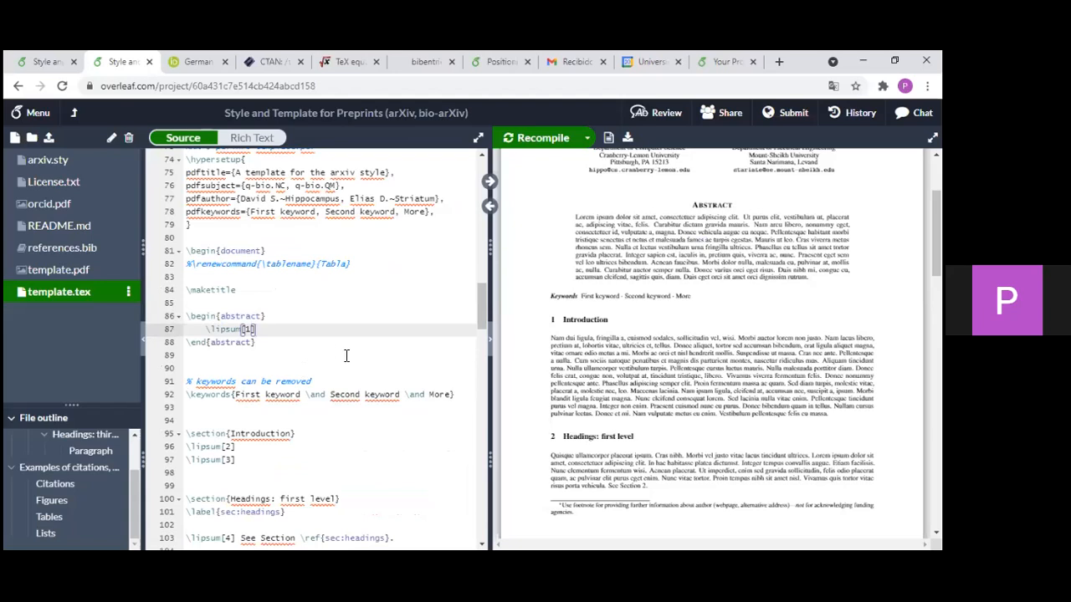
- Examine the \begin{document} and \maketitle lines that open the document body
scroll(347, 356, "up", 3)
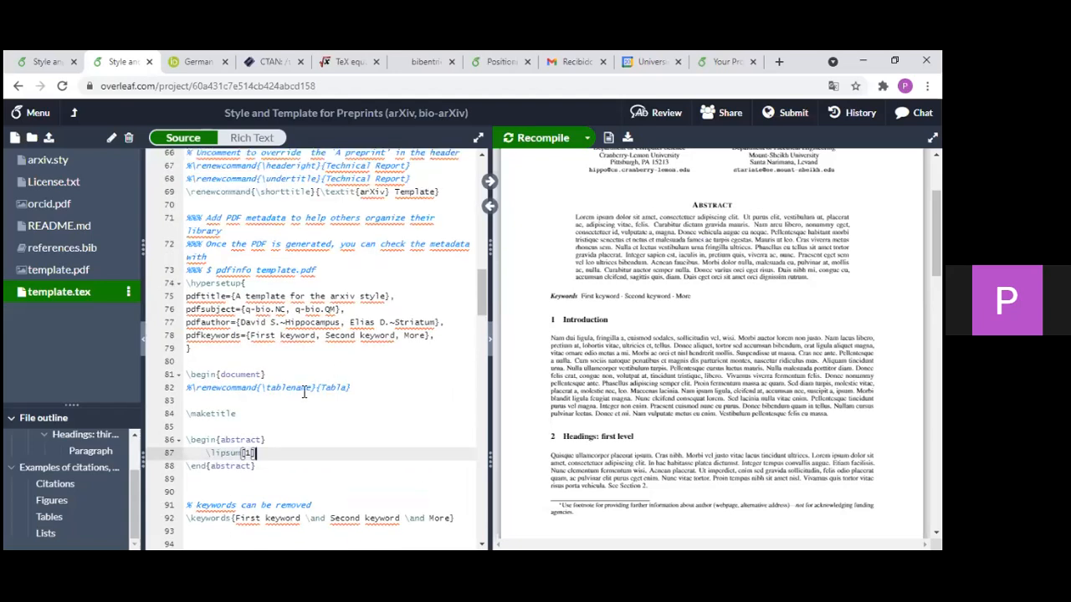
left_click_drag(264, 374, 188, 374)
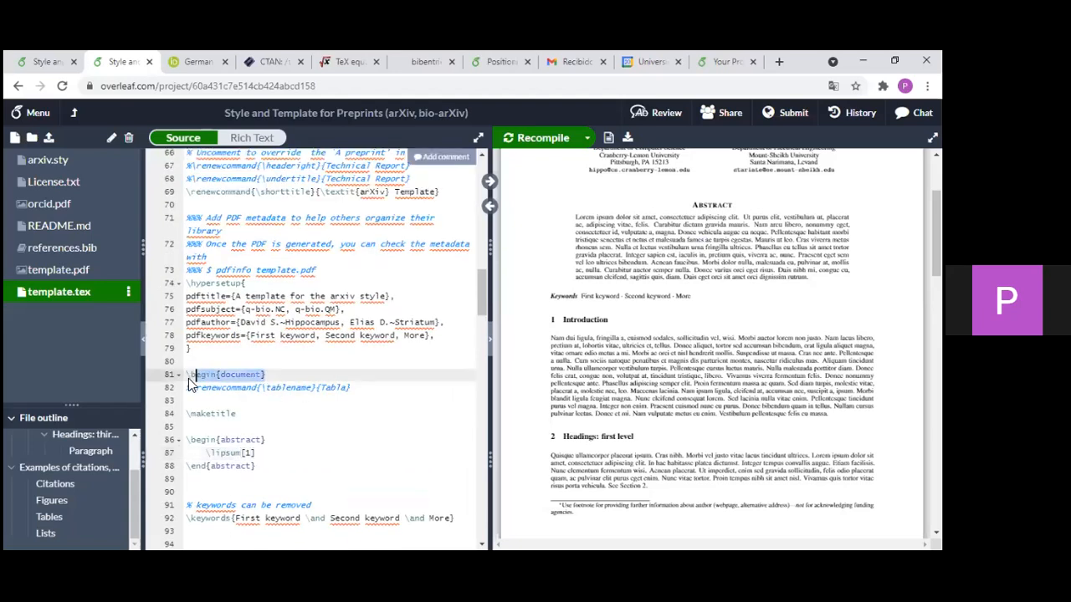
left_click(273, 413)
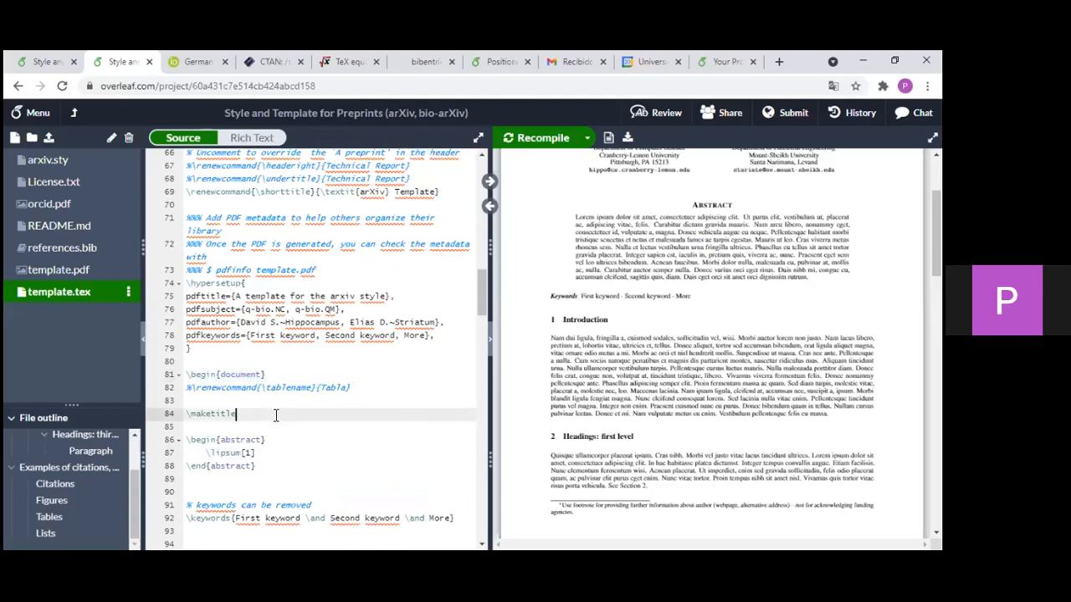
scroll(285, 374, "down", 2)
scroll(286, 374, "down", 1)
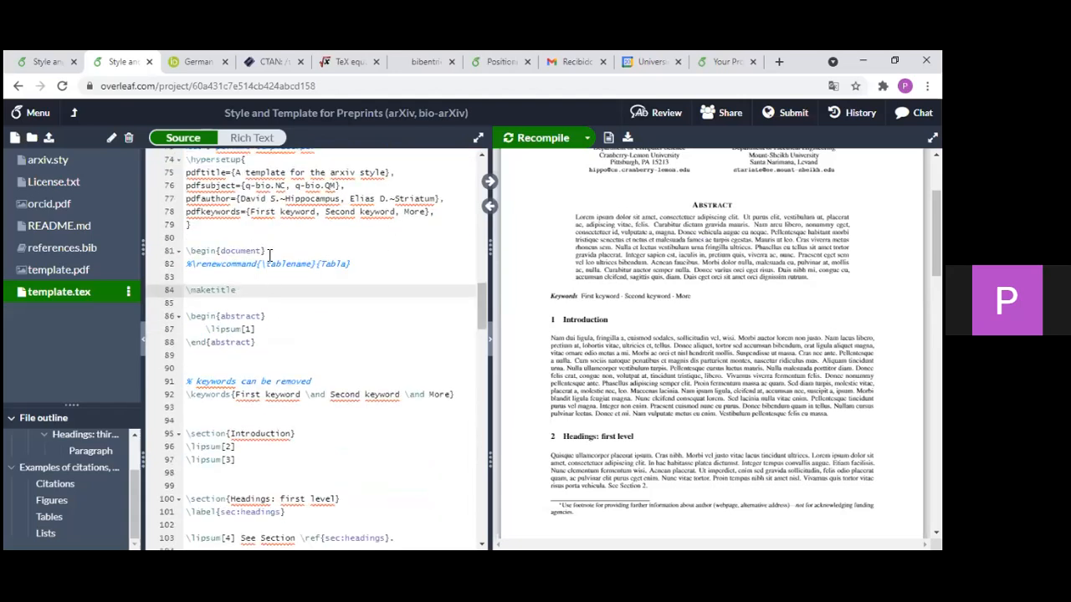
left_click(266, 255)
key("shift+Left")
key("shift+Left")
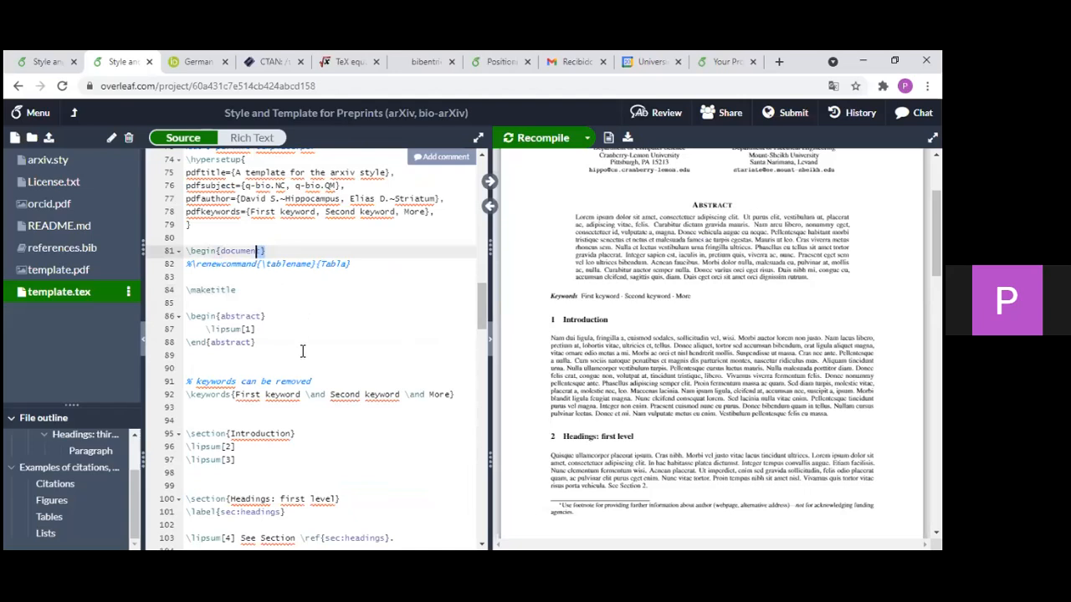
- Examine the \begin{abstract} line and the \lipsum[1] placeholder, matching them to the abstract text in the PDF
left_click(301, 318)
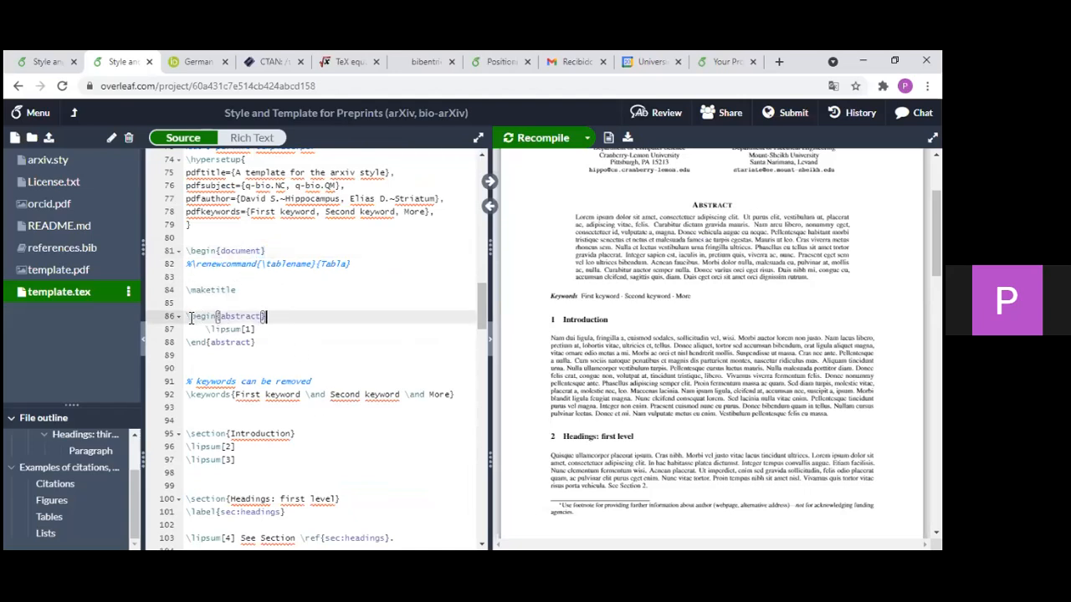
left_click_drag(189, 317, 222, 318)
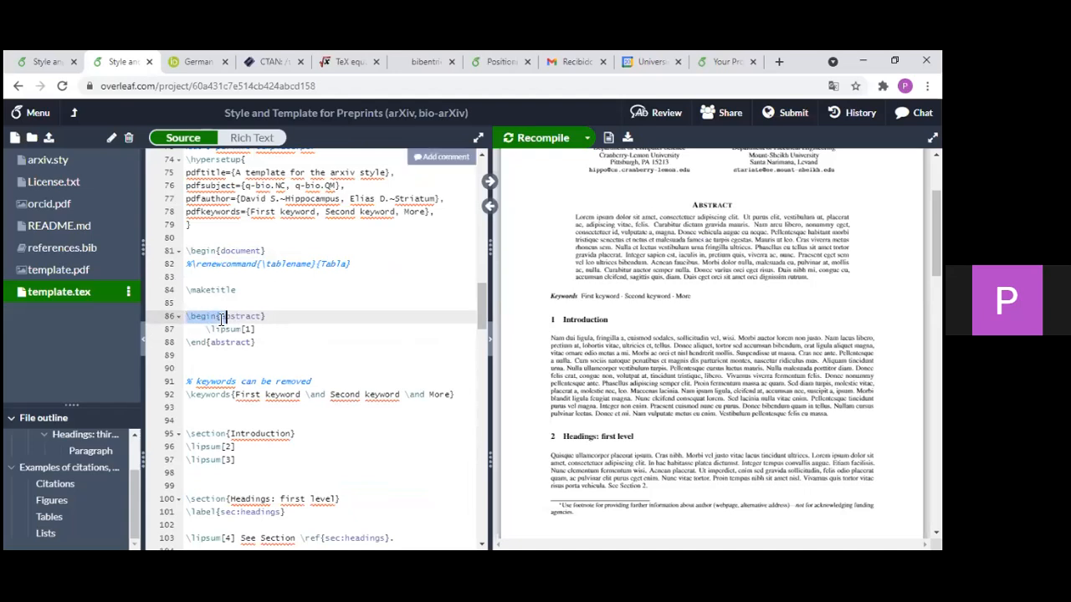
left_click(217, 318)
double_click(215, 318)
left_click_drag(221, 317, 203, 331)
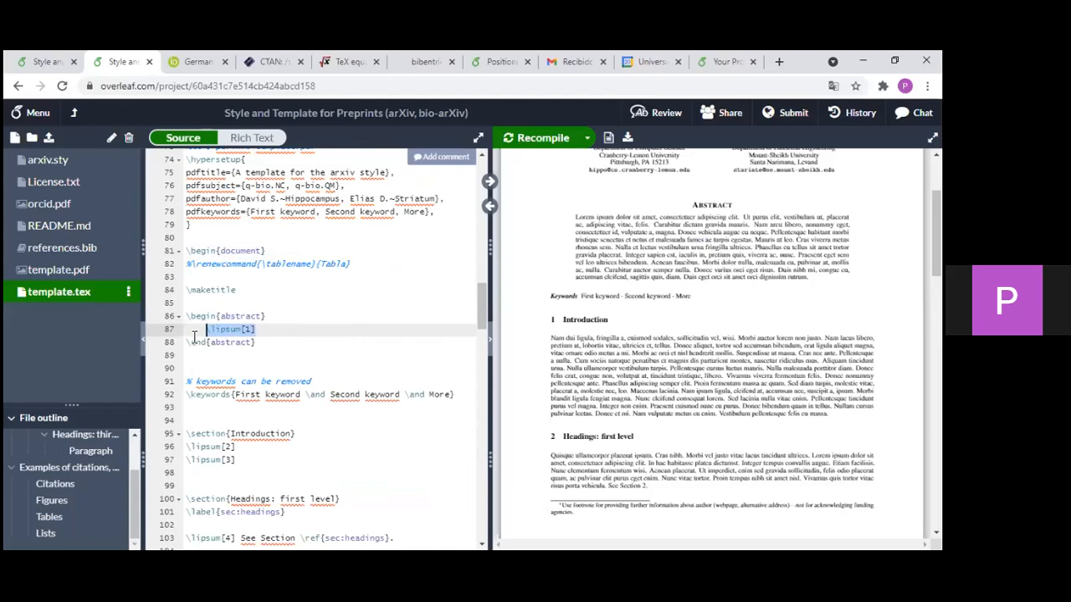
left_click_drag(577, 223, 614, 260)
- Replace \lipsum[1] in the abstract with a filler line ending in "km.\\" and a second line "lllllllllll", and recompile the PDF
left_click(266, 329)
left_click_drag(266, 330, 209, 334)
key("BackSpace")
type("kdkdkdkdkdkdkdkd")
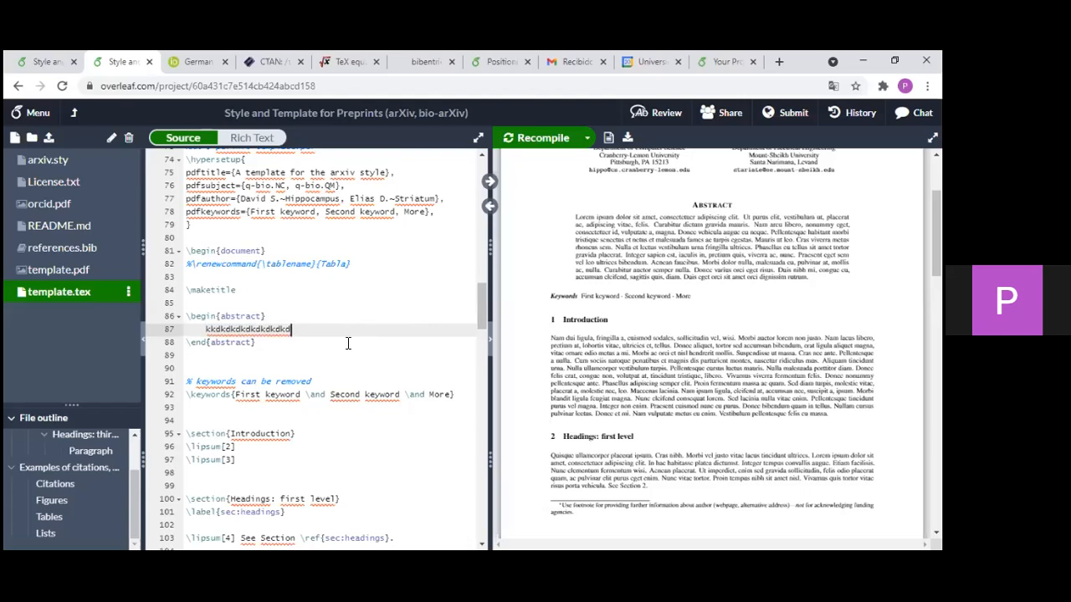
type("km.\\\\")
key("Return")
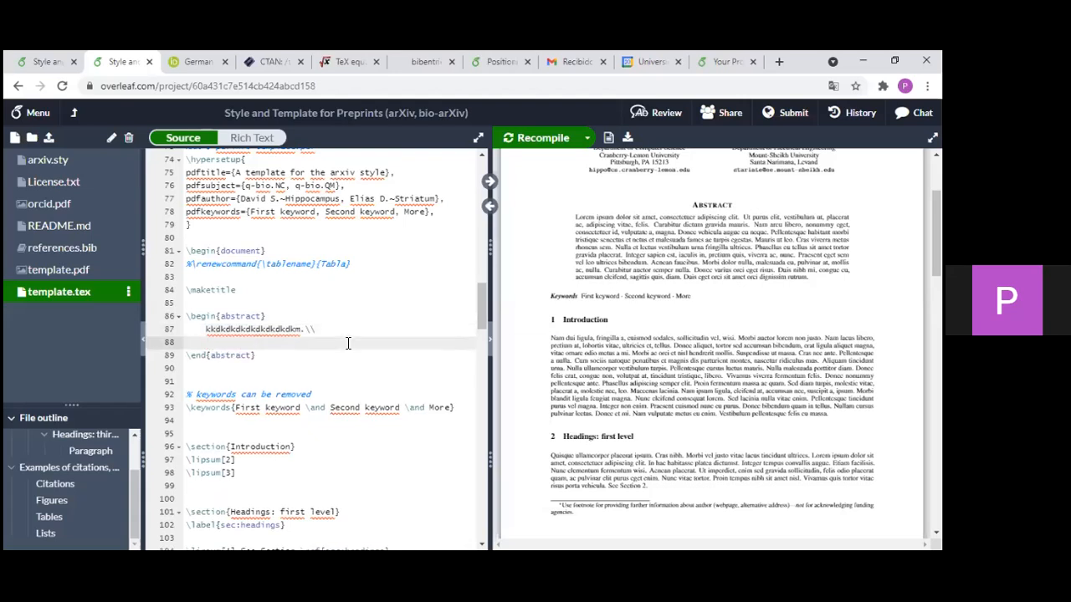
type("lllllllllll")
key("ctrl+s")
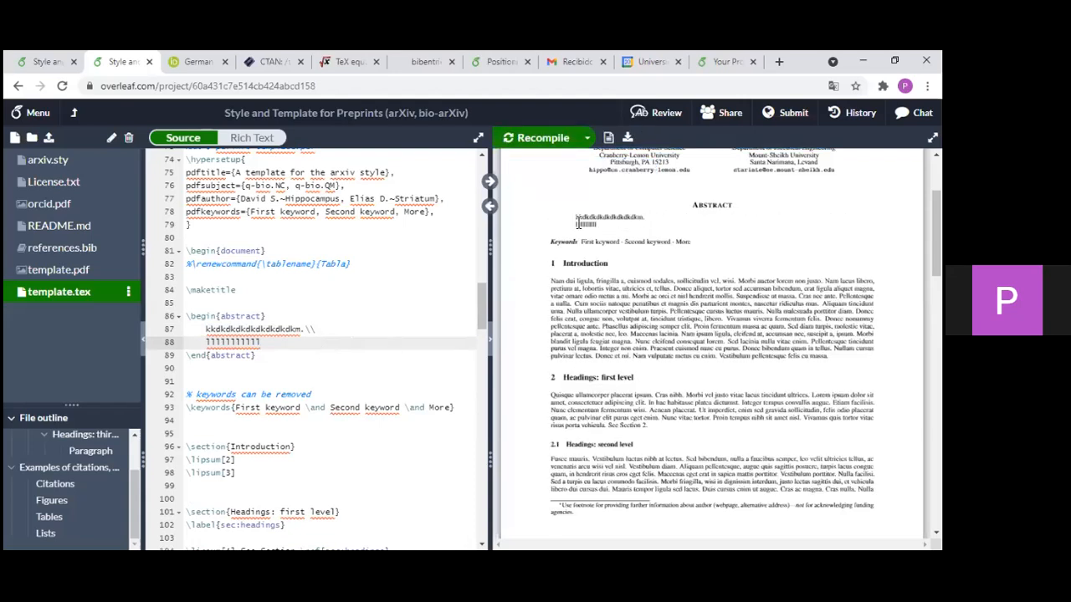
- Compare the abstract's two lines in the PDF with the \\ line break in the source
left_click_drag(577, 220, 613, 219)
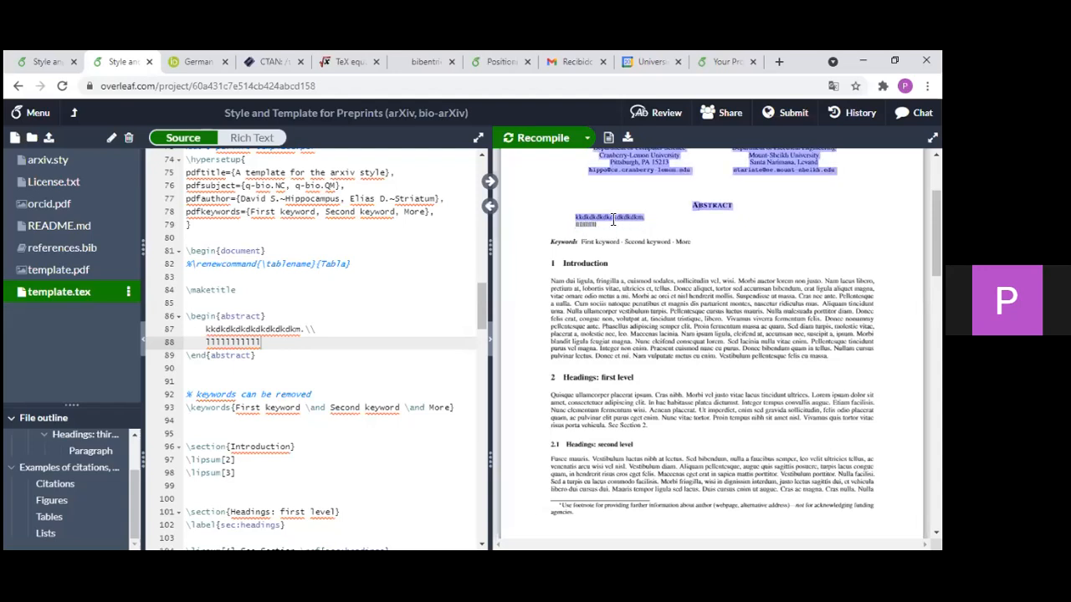
left_click(284, 336)
left_click_drag(319, 333, 308, 332)
left_click(318, 336)
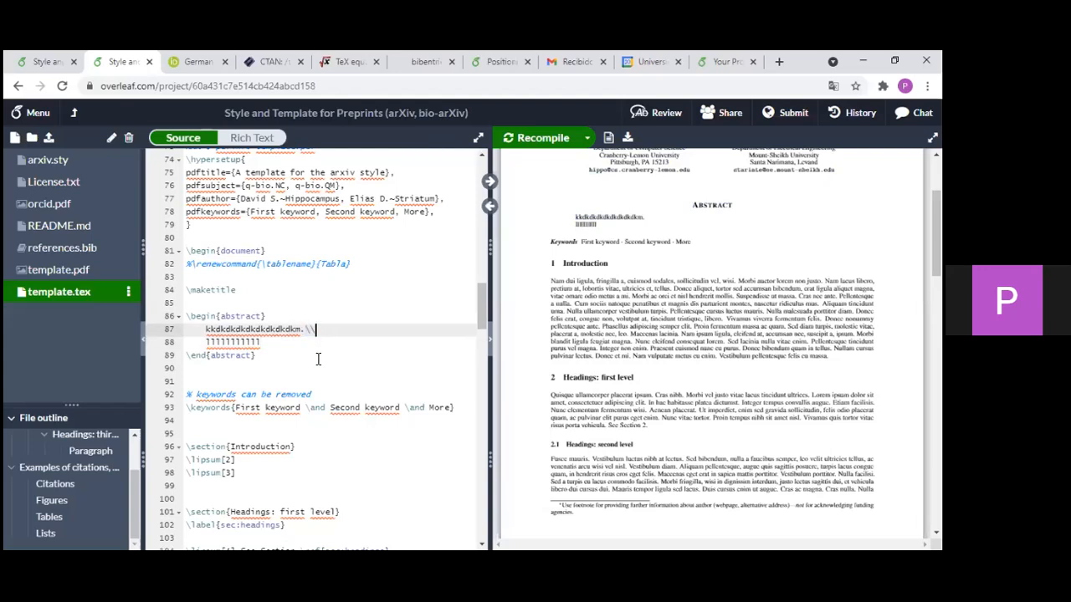
scroll(312, 353, "down", 1)
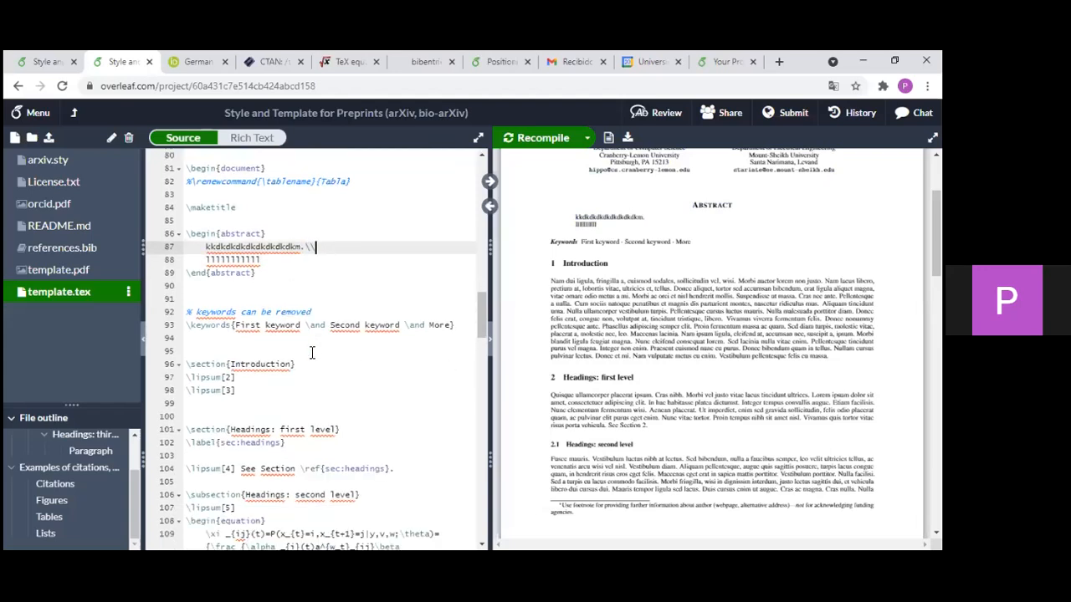
- Examine the abstract block from \begin{abstract} to \end{abstract} in the source
scroll(311, 353, "up", 1)
scroll(313, 350, "down", 1)
left_click_drag(206, 247, 236, 232)
key("Right")
scroll(275, 279, "down", 1)
left_click_drag(187, 193, 245, 193)
left_click_drag(257, 235, 187, 237)
left_click(278, 248)
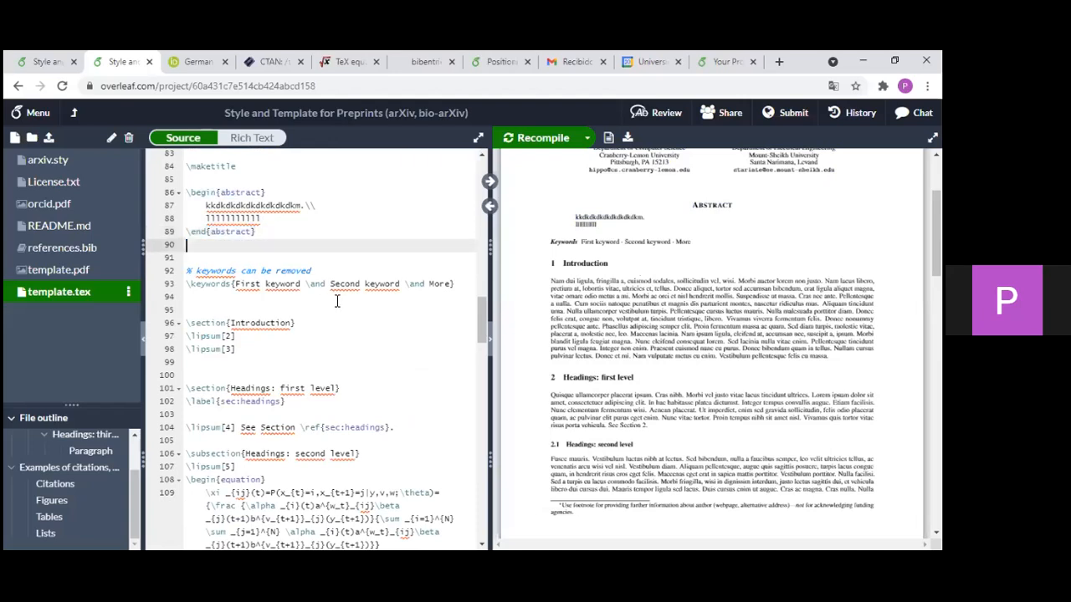
- Examine the \keywords line and how its keywords are separated with \and
scroll(265, 284, "down", 1)
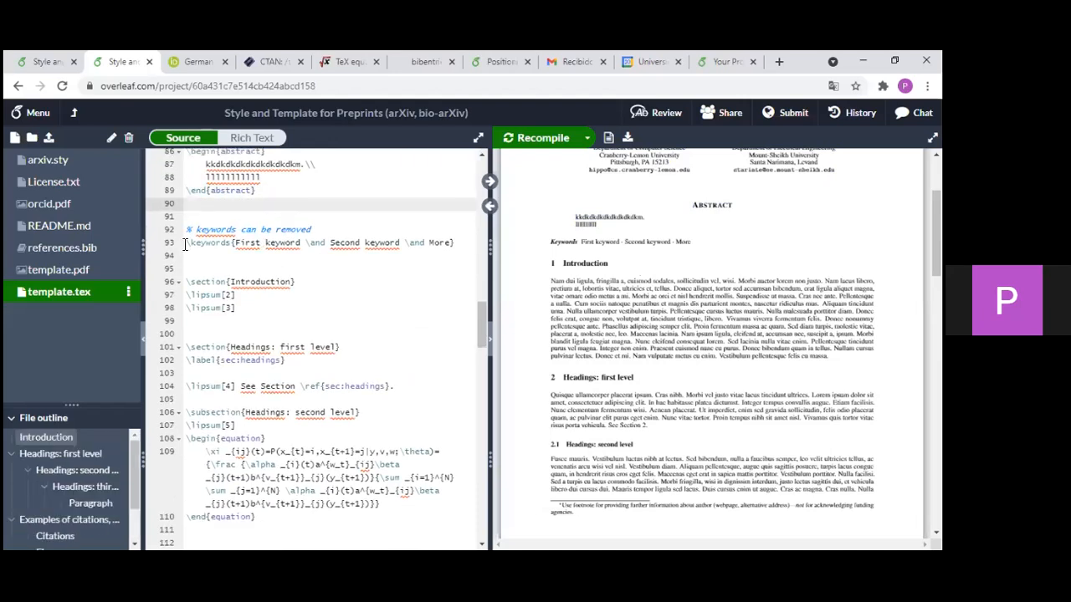
left_click_drag(187, 244, 302, 248)
left_click(285, 255)
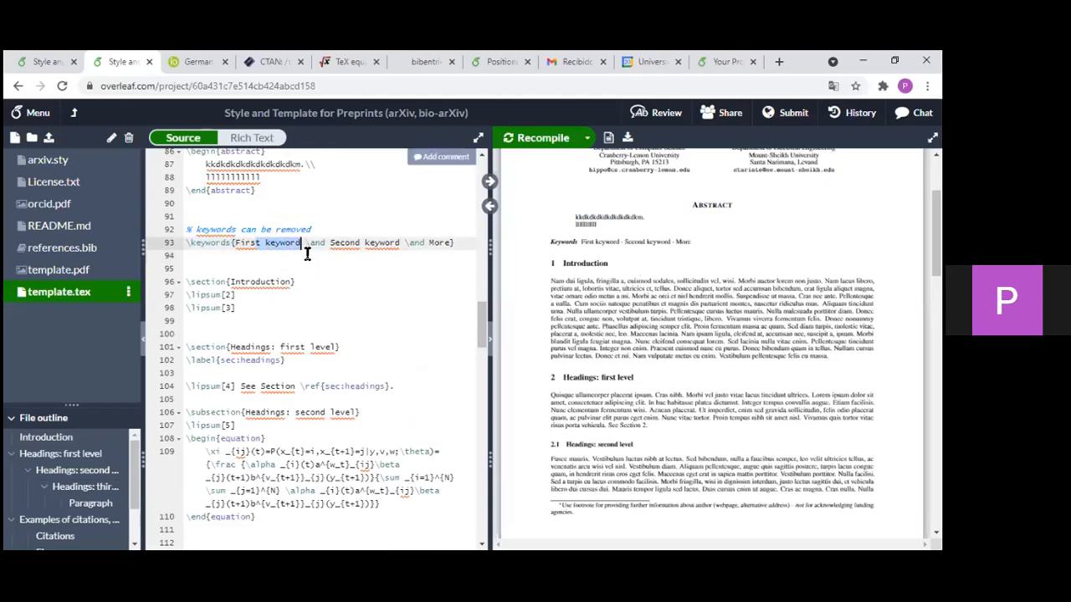
left_click(338, 259)
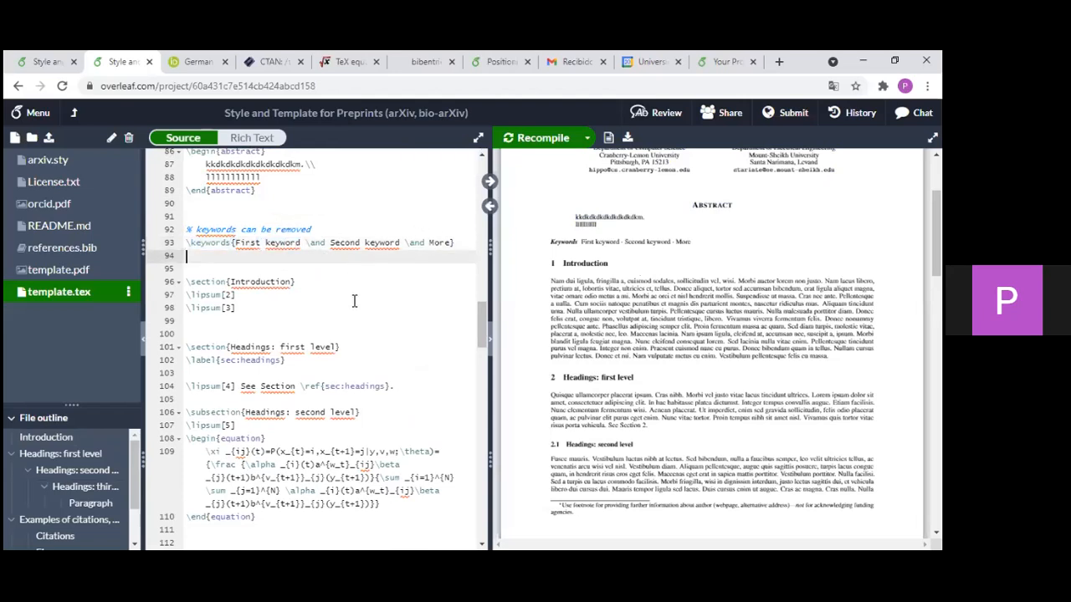
- Compare the numbered first-level headings in the PDF with the \section{Introduction} command in the source
scroll(354, 301, "down", 1)
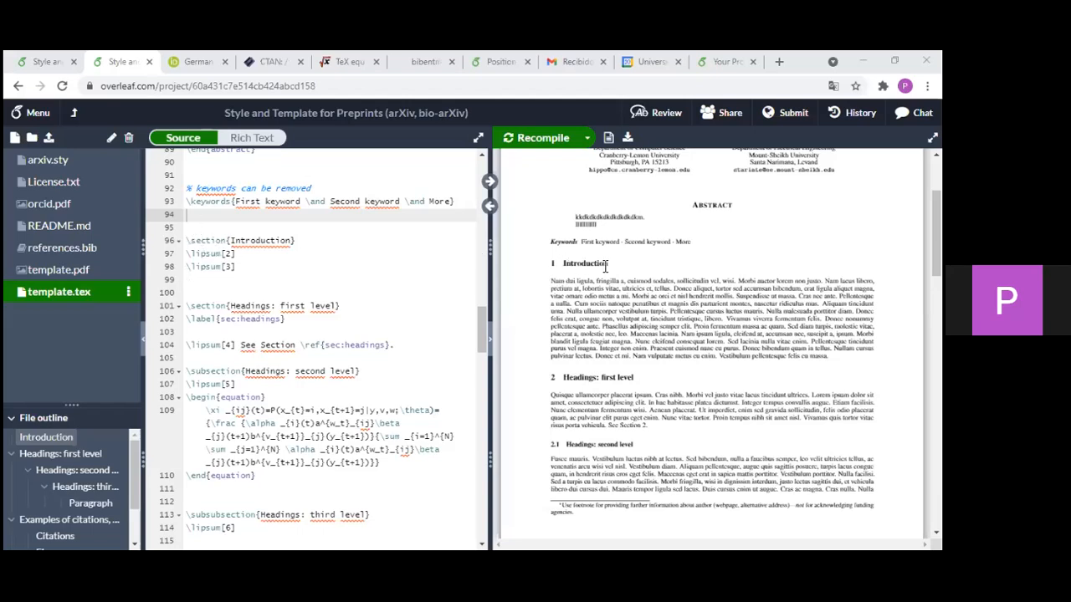
left_click_drag(608, 265, 585, 153)
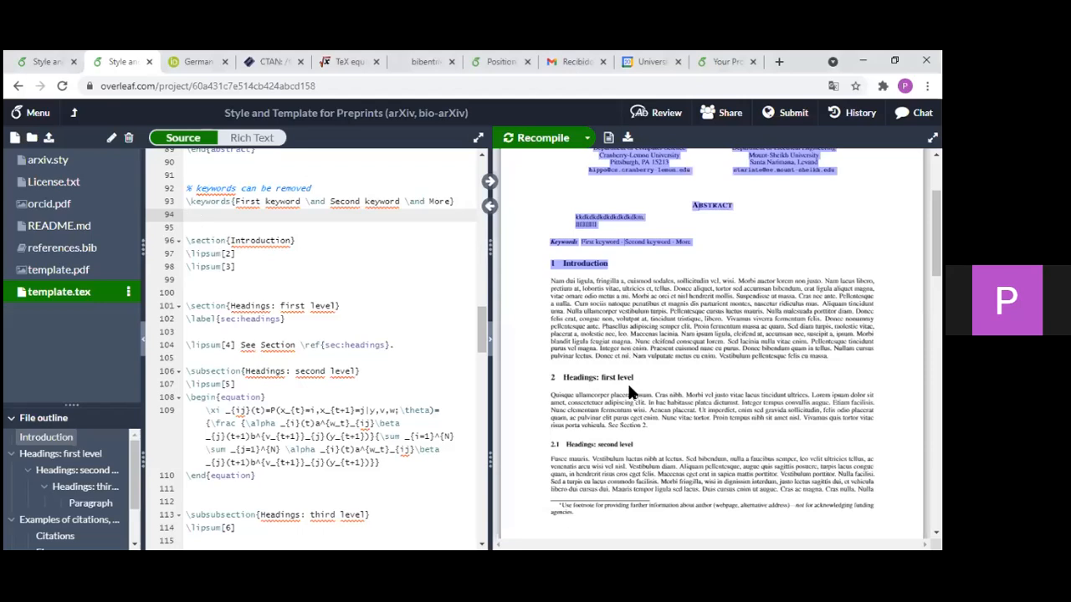
left_click_drag(634, 382, 508, 387)
left_click(261, 242)
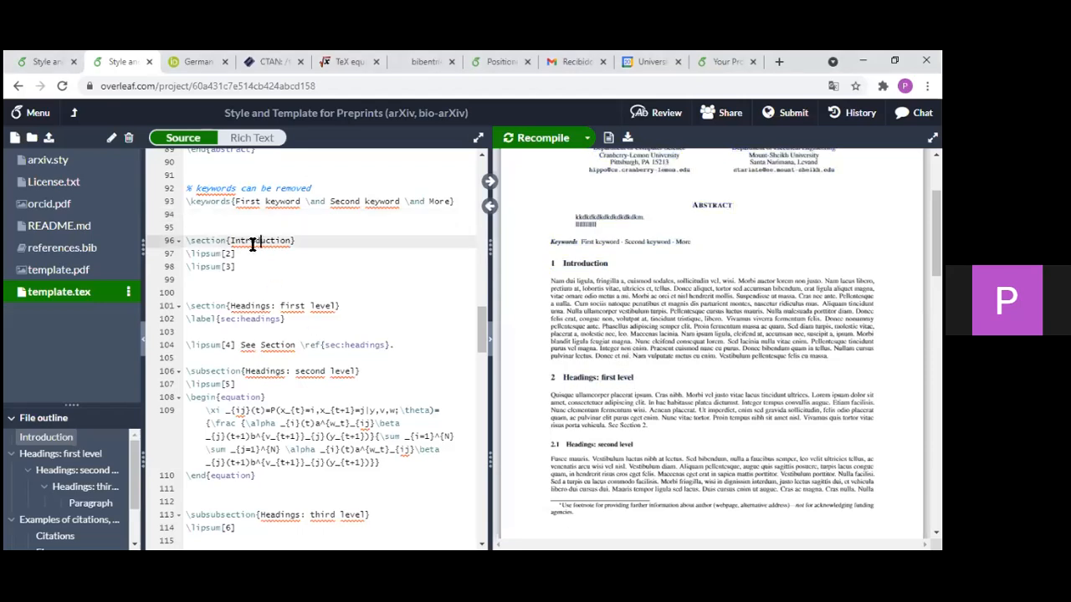
double_click(187, 241)
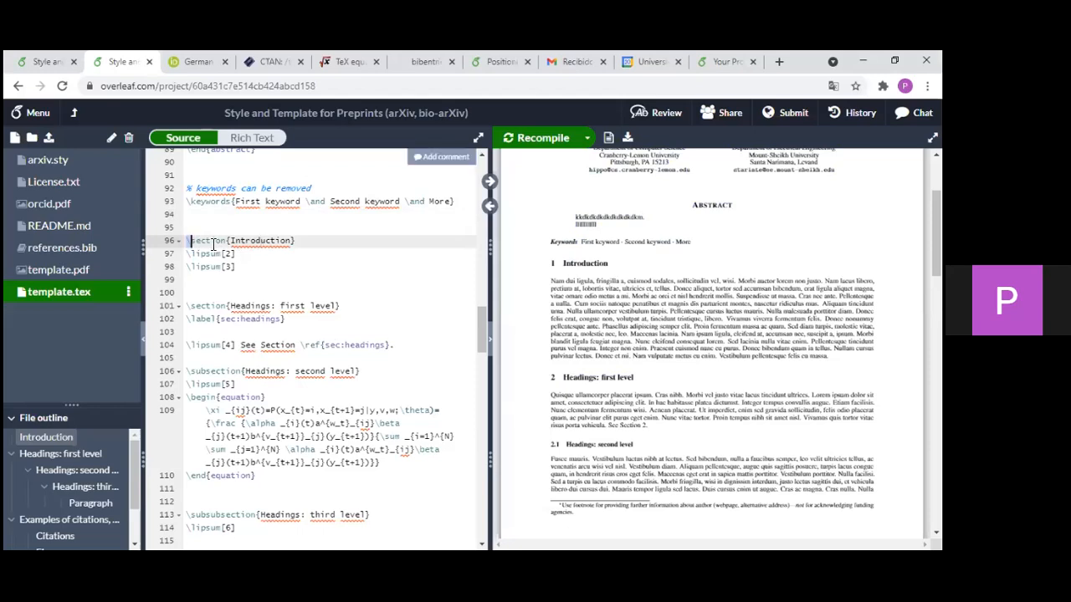
- Rename the Introduction section to "Introducción" in its \section command and recompile the PDF
left_click(294, 243)
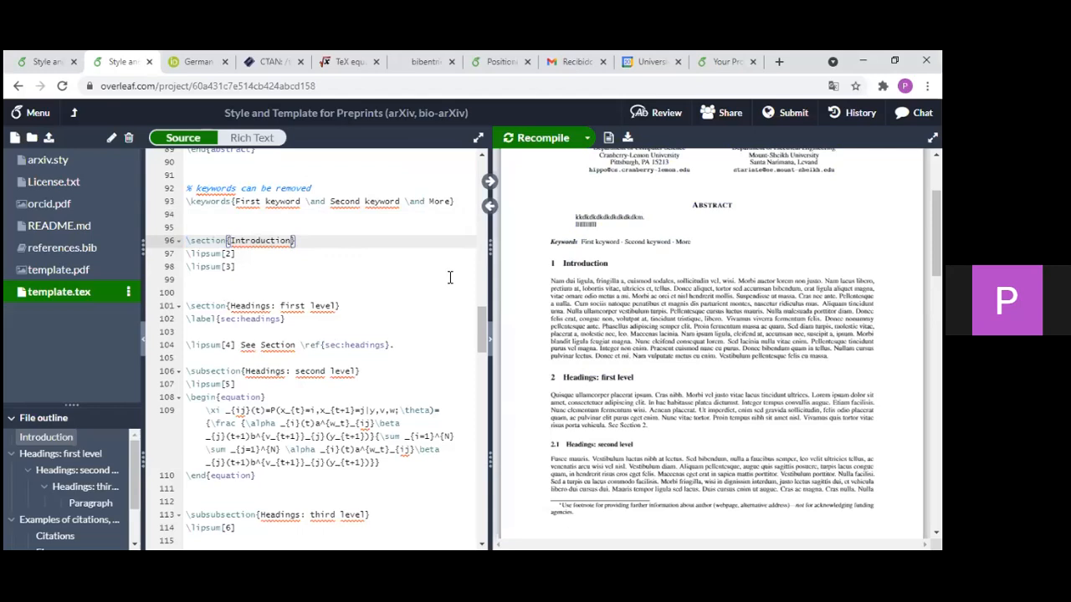
key("BackSpace")
key("BackSpace")
key("BackSpace")
key("BackSpace")
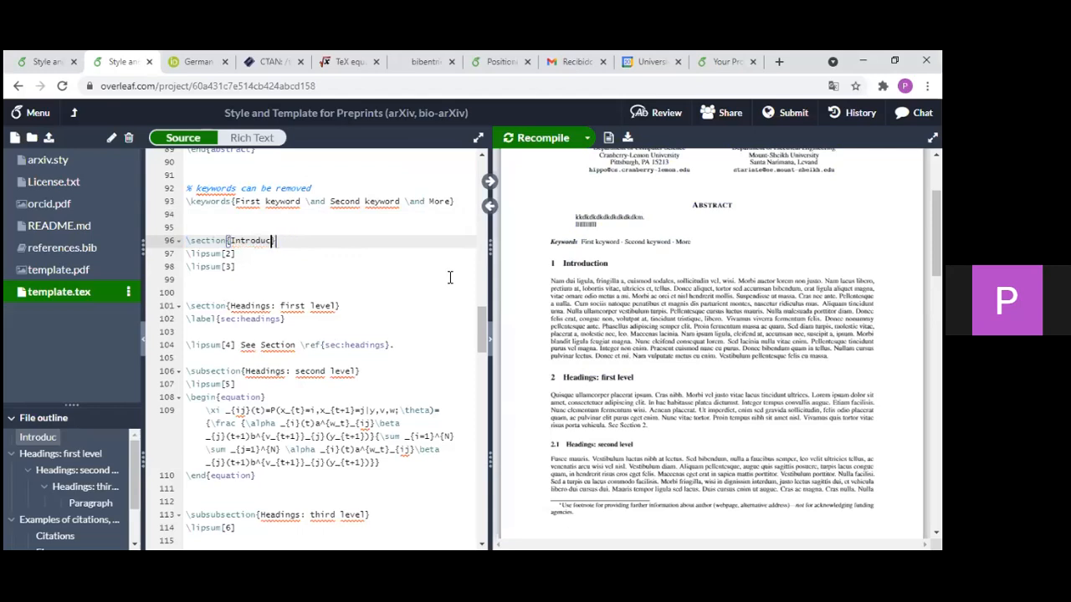
type("ón")
left_click(309, 242)
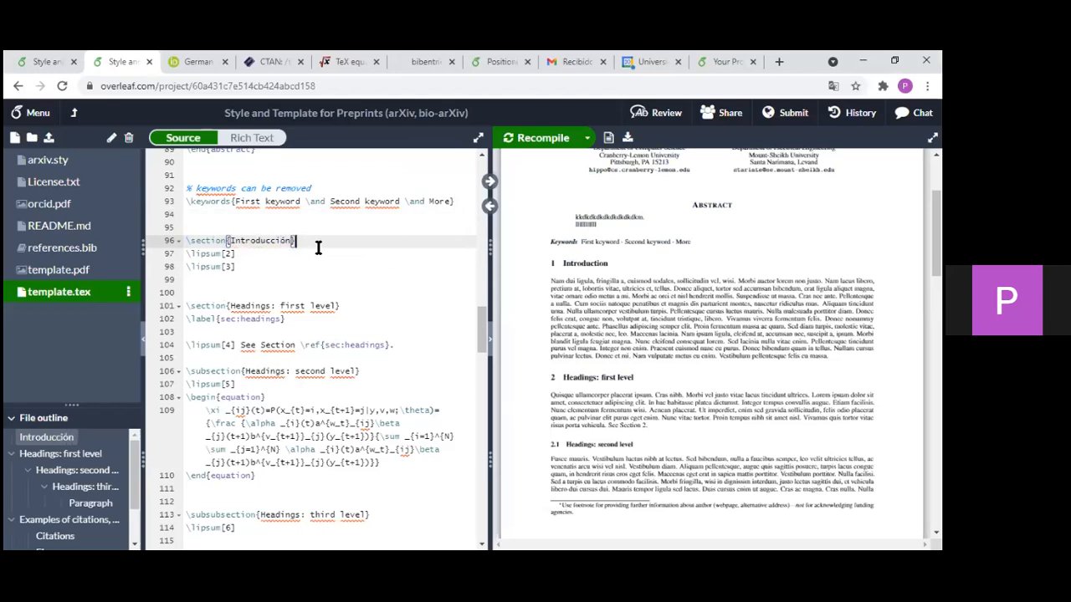
left_click(527, 149)
- Examine the \lipsum[2] and \lipsum[3] placeholder lines that supply the body text of the Introducción section
left_click_drag(185, 258, 246, 273)
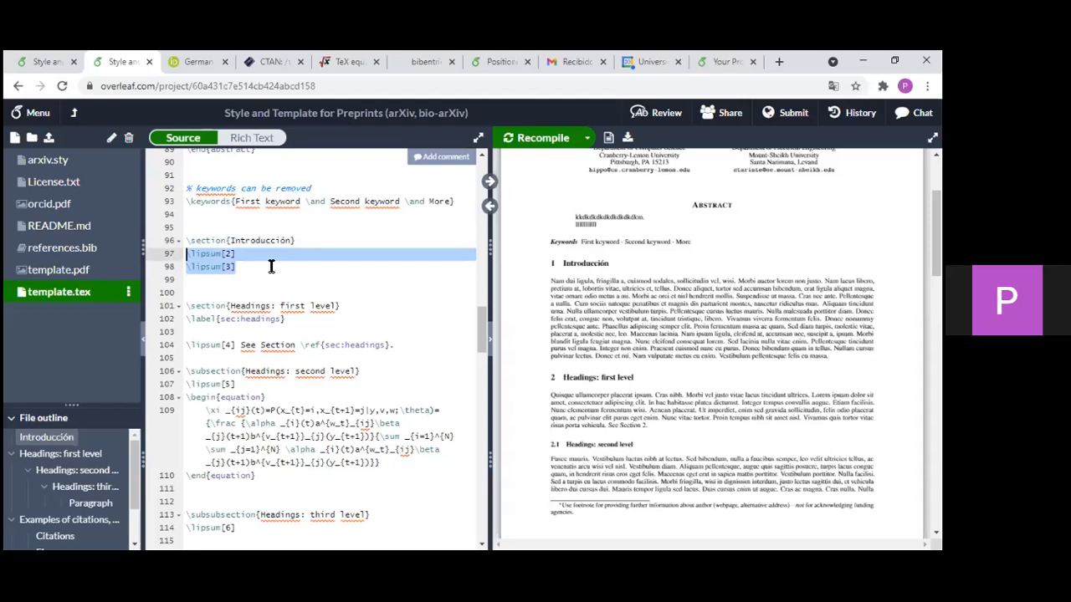
left_click_drag(238, 268, 198, 267)
left_click_drag(298, 266, 187, 253)
scroll(244, 247, "up", 3)
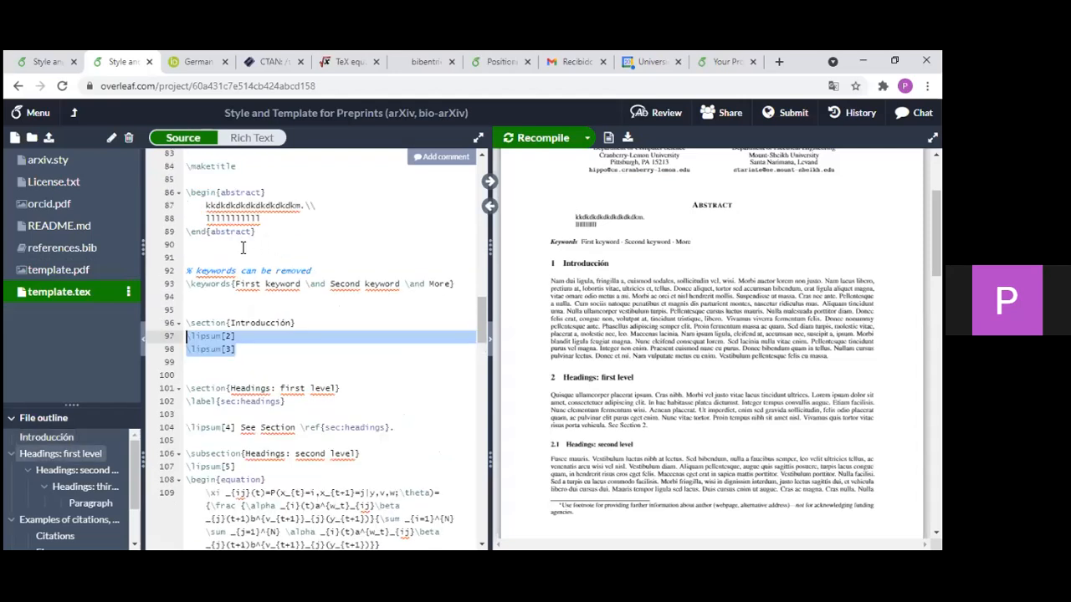
scroll(246, 356, "down", 1)
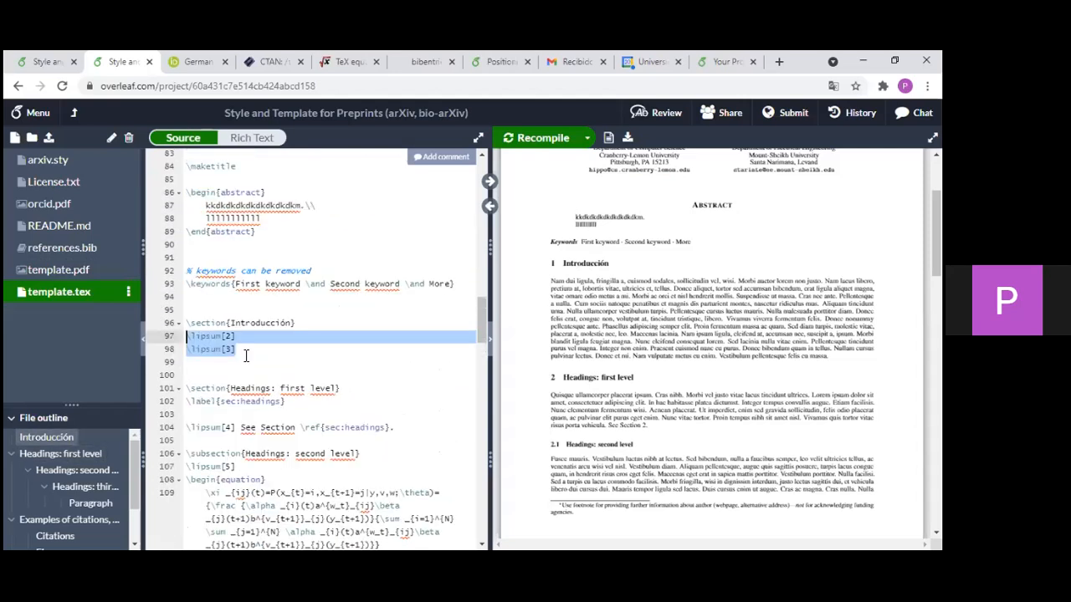
left_click(250, 353)
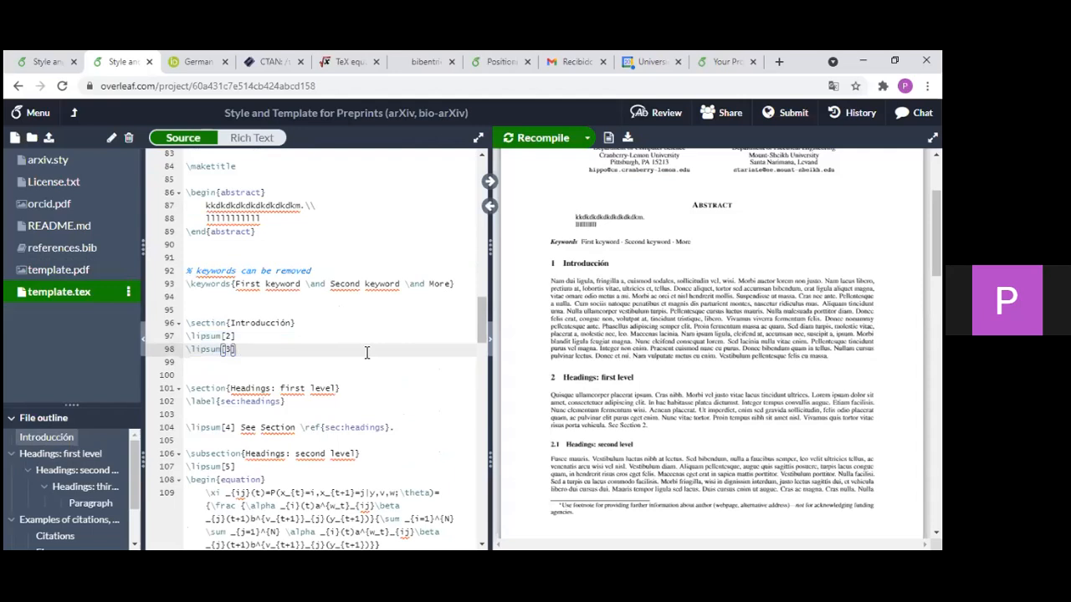
scroll(367, 352, "down", 1)
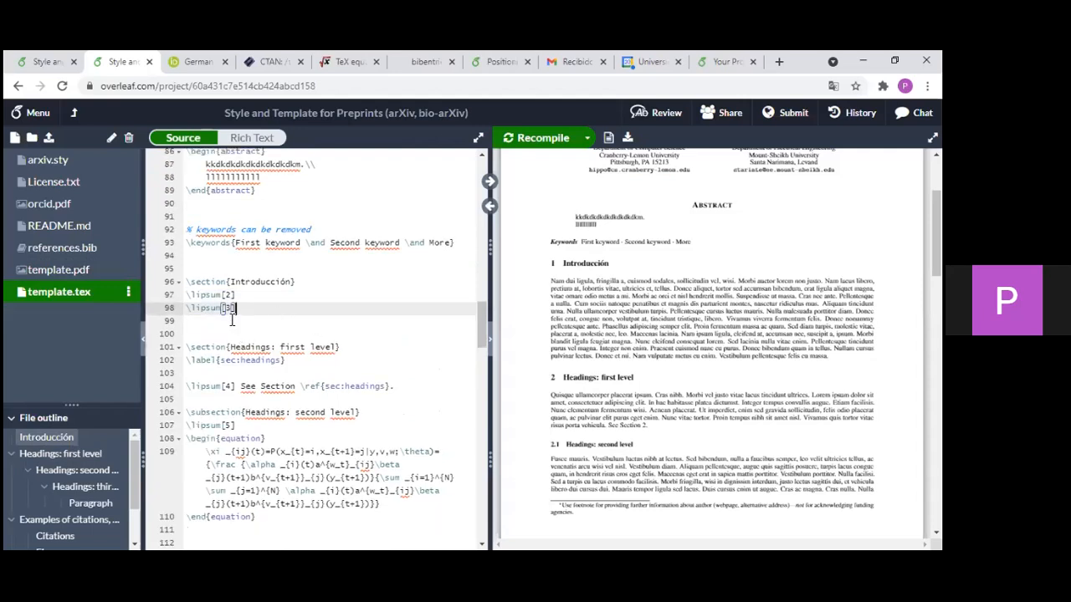
left_click_drag(180, 297, 296, 321)
left_click(296, 322)
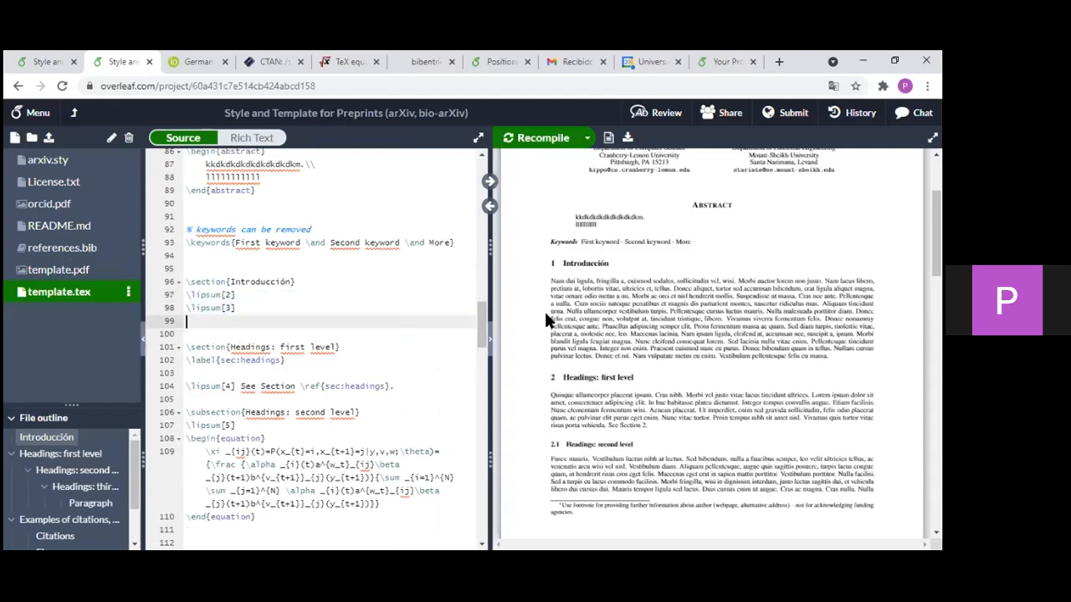
- Examine the \section{Headings: first level} command alongside its heading in the PDF
scroll(611, 308, "down", 2)
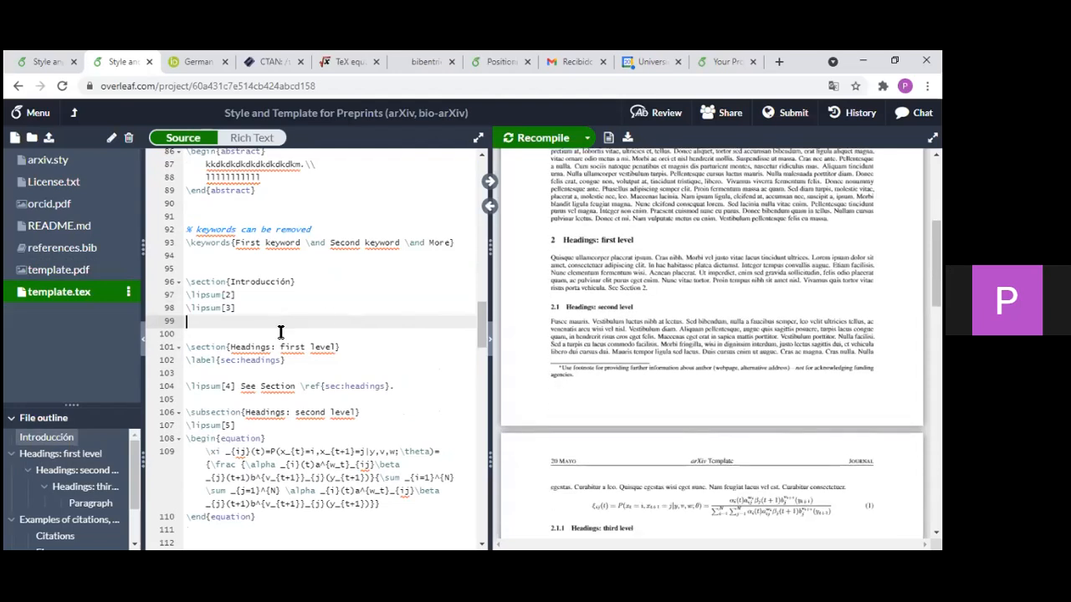
scroll(226, 291, "down", 2)
left_click(338, 268)
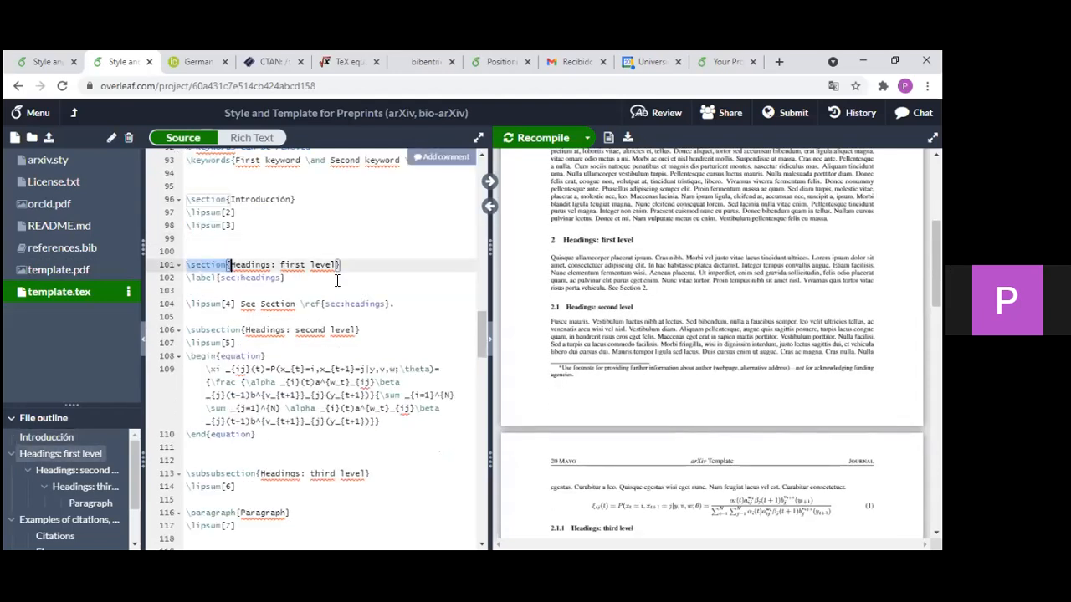
left_click(337, 279)
- Examine the \label{sec:headings} line beneath the "Headings: first level" section command
left_click_drag(186, 282, 297, 285)
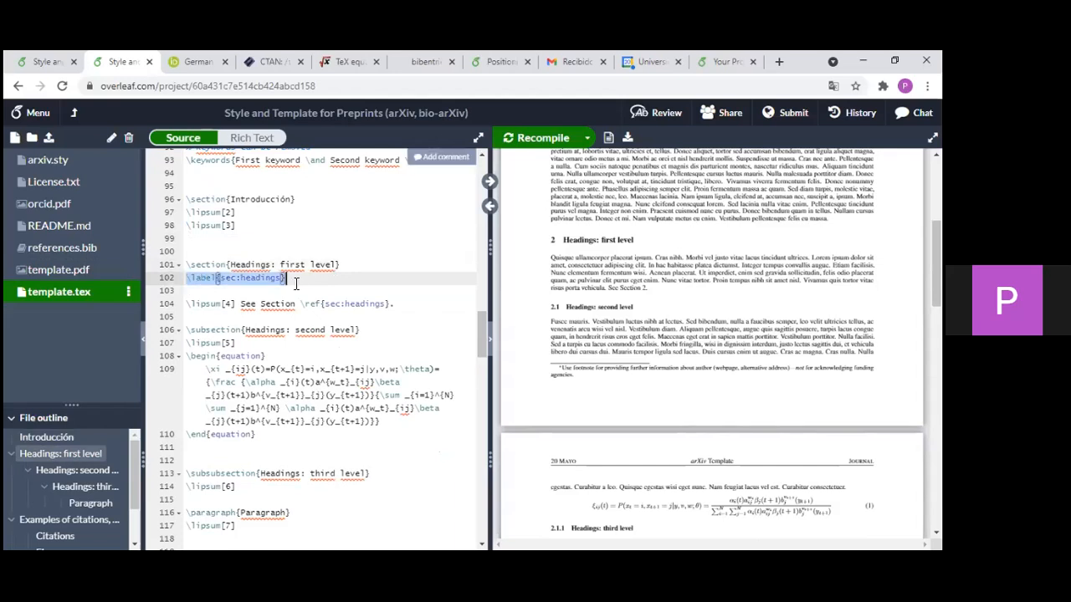
left_click(221, 284)
left_click_drag(221, 285, 281, 284)
left_click(189, 283)
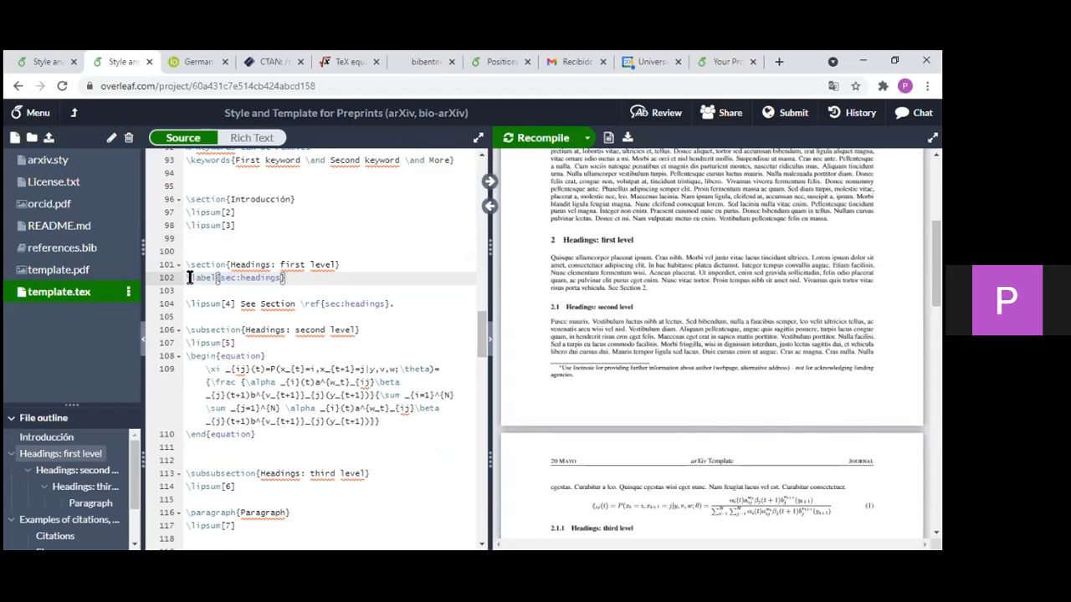
left_click_drag(189, 282, 357, 290)
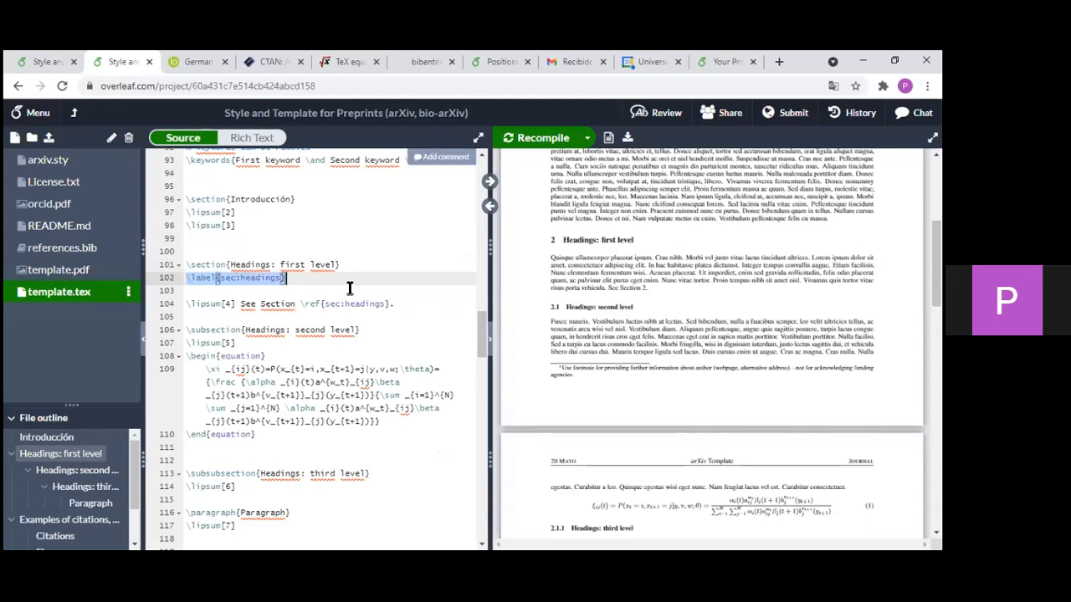
left_click(350, 289)
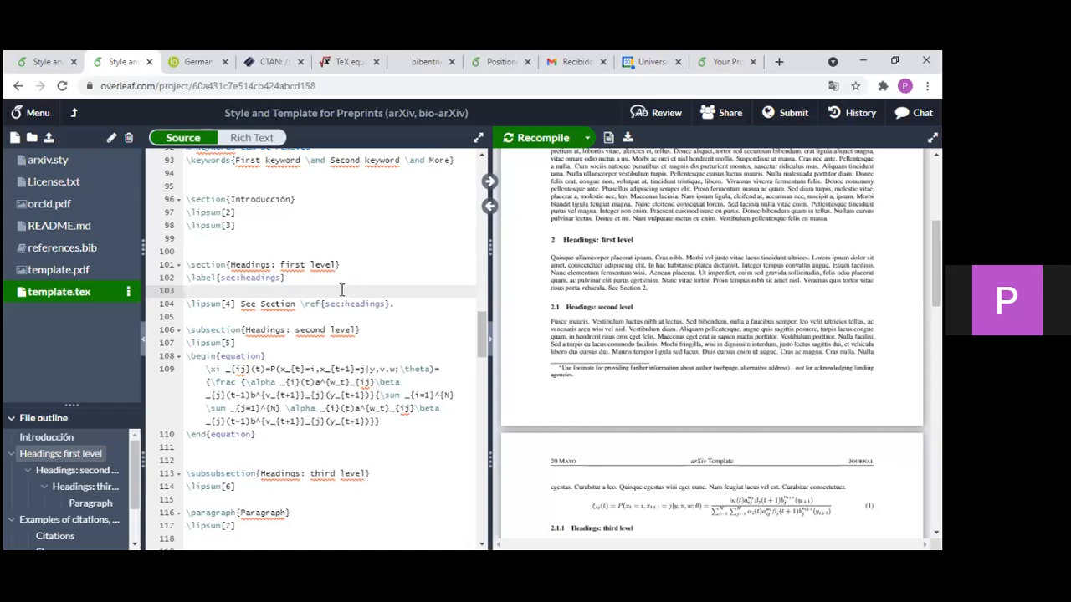
left_click_drag(285, 277, 186, 278)
left_click(303, 289)
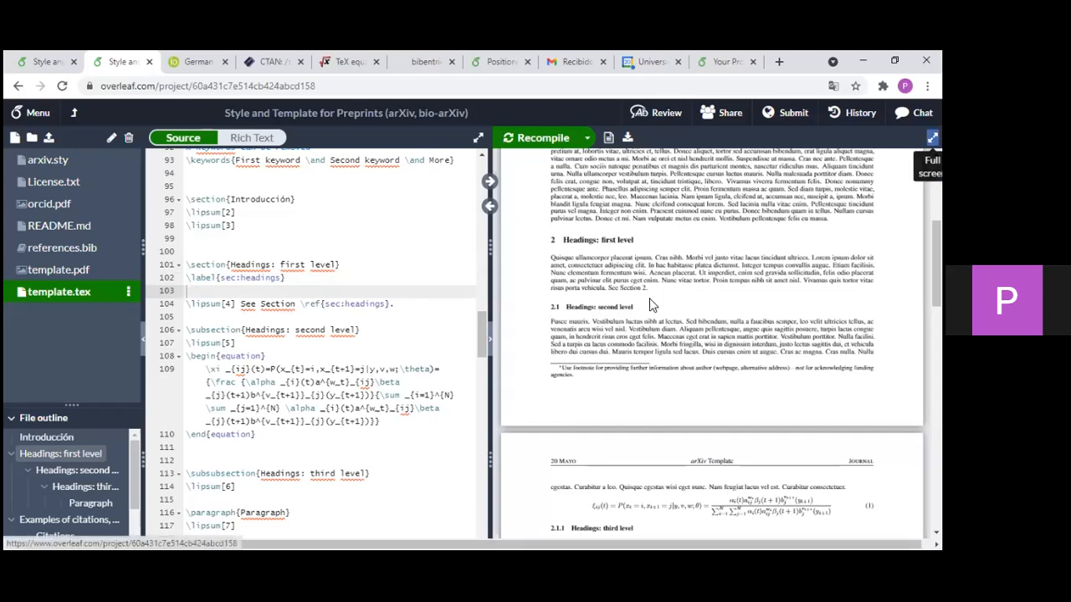
- View the PDF full screen, follow the "See Section 2" cross-reference link, and return to the split view
left_click(489, 339)
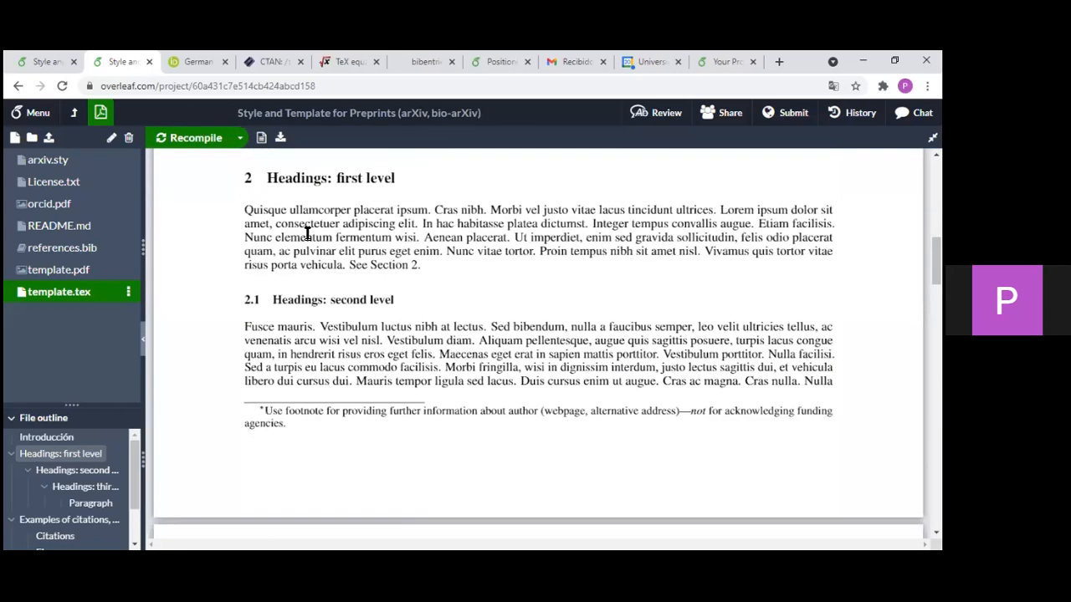
left_click_drag(349, 267, 410, 266)
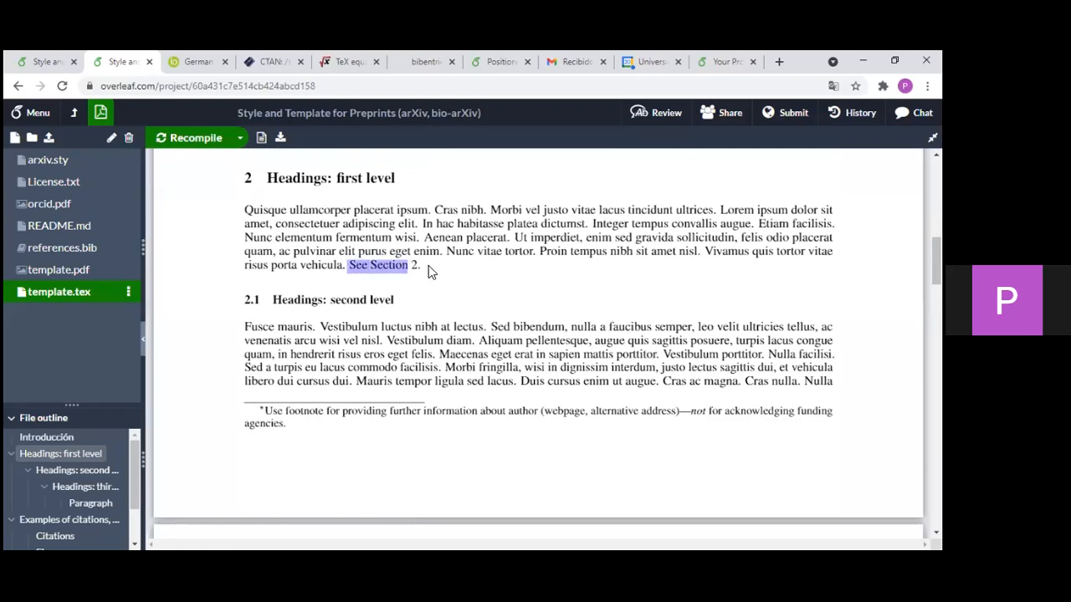
left_click(402, 266)
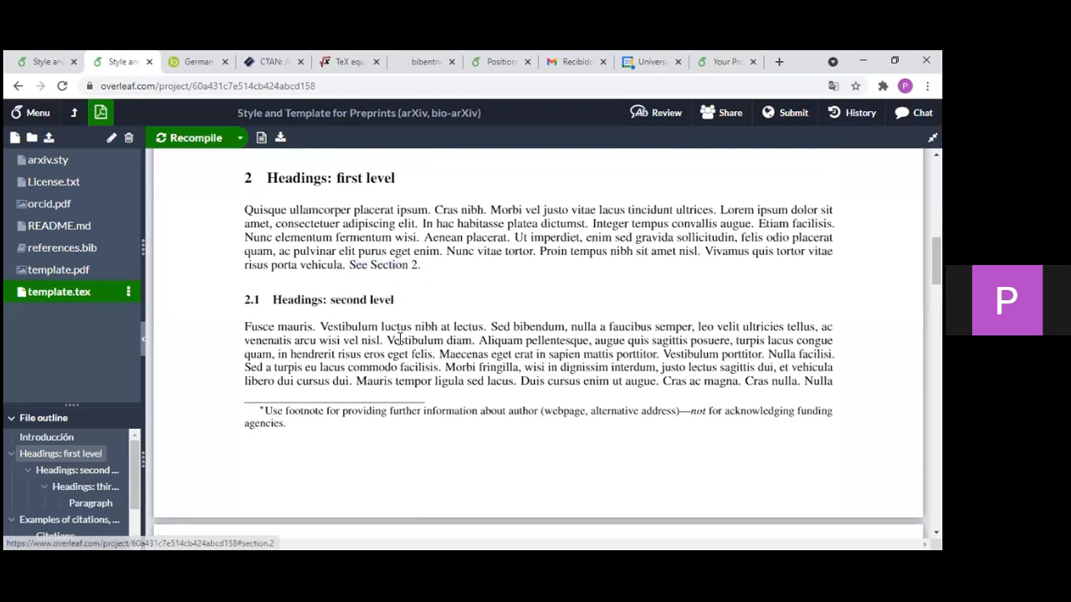
left_click(416, 268)
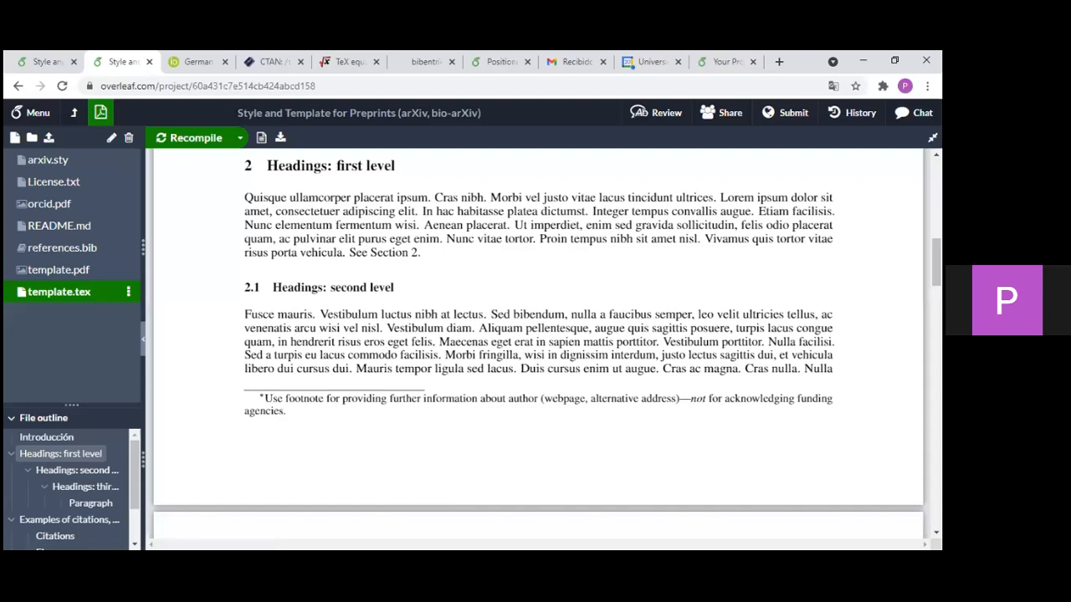
left_click(933, 137)
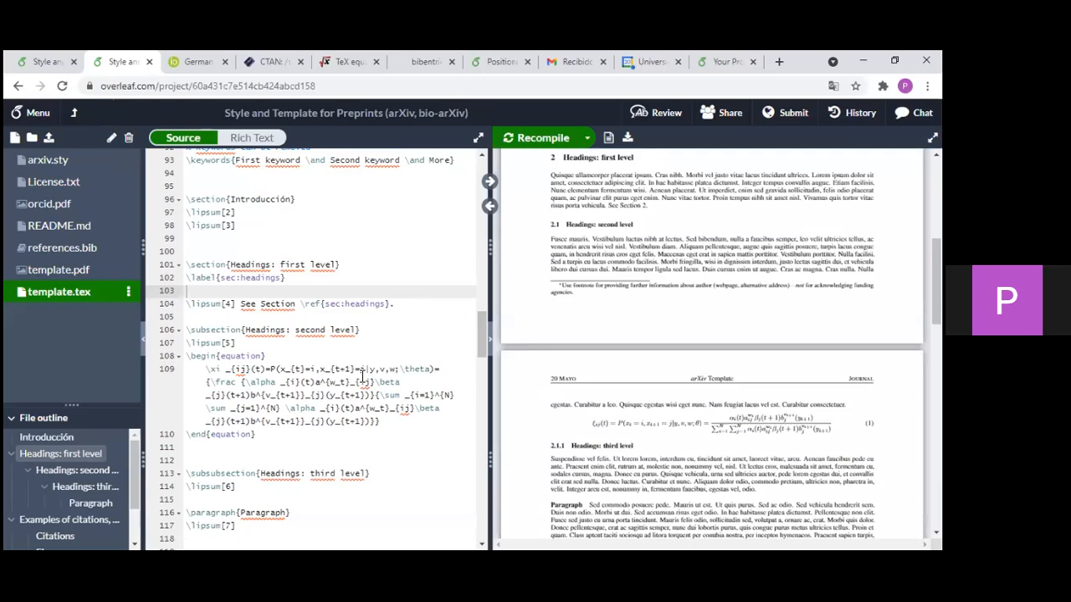
- Locate the "Examples of citations, figures, tables, references" section in both the source and the PDF
scroll(363, 376, "down", 5)
left_click_drag(277, 398, 305, 373)
left_click(228, 372)
scroll(636, 259, "down", 1)
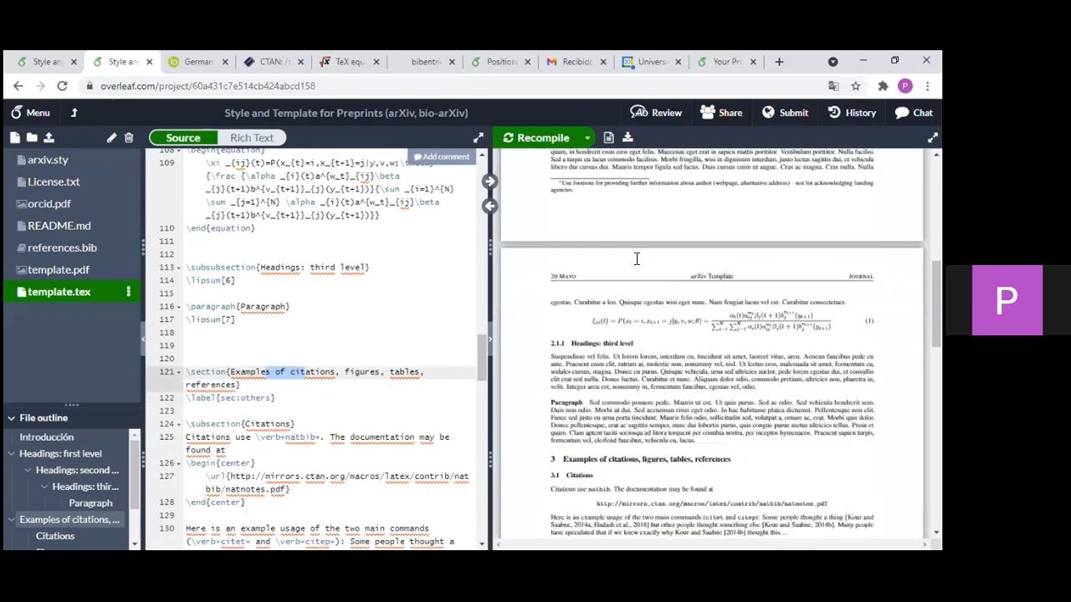
scroll(586, 224, "down", 2)
scroll(566, 220, "down", 1)
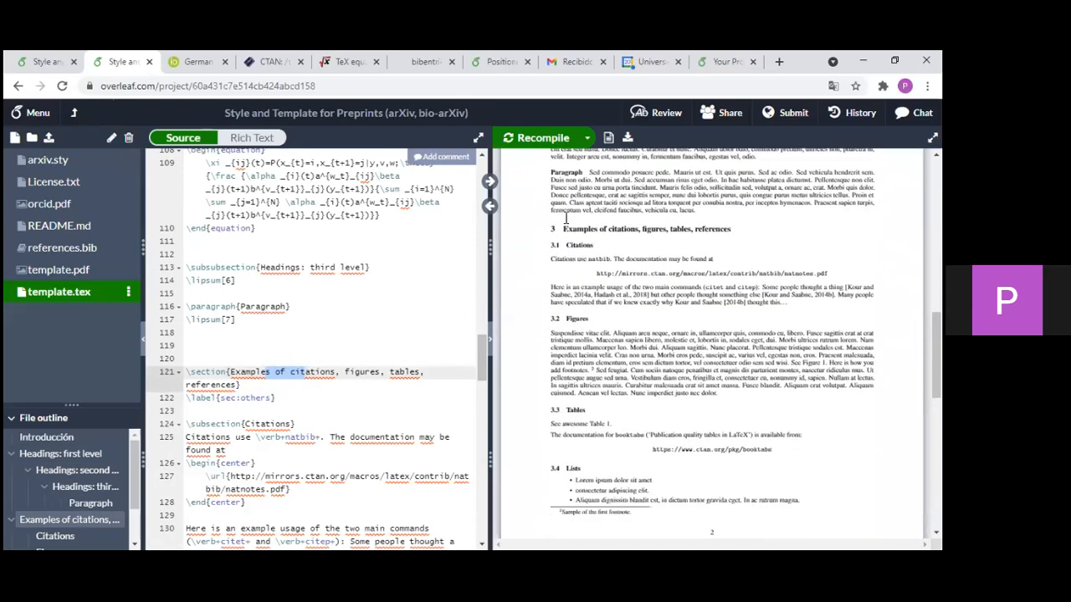
left_click_drag(564, 217, 690, 217)
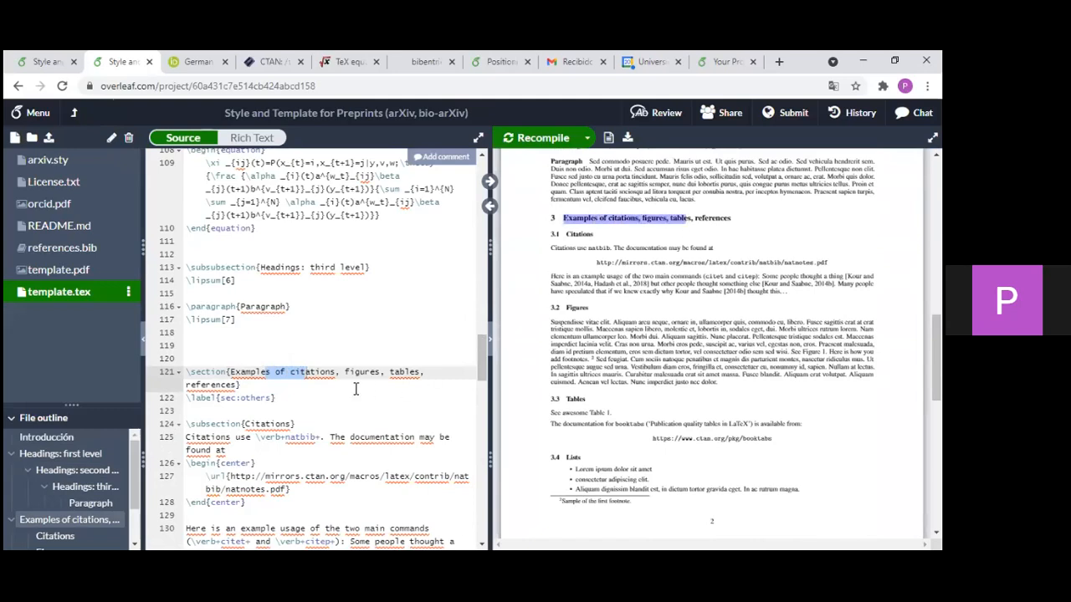
- Examine the \label{sec:others} line of the "Examples of citations, figures, tables, references" section
left_click(279, 391)
left_click_drag(283, 396, 188, 398)
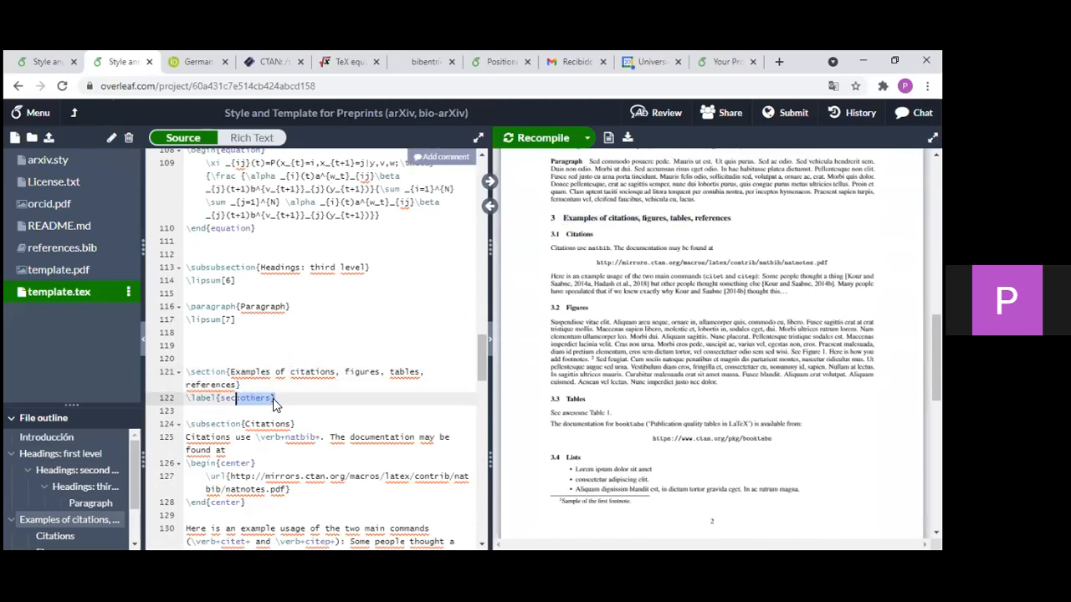
key("shift+Left")
key("shift+Left")
key("shift+Left")
key("shift+Left")
key("shift+Left")
key("shift+Left")
key("shift+Left")
key("shift+Left")
key("shift+Left")
key("shift+Left")
key("shift+Left")
key("shift+Right")
left_click(271, 400)
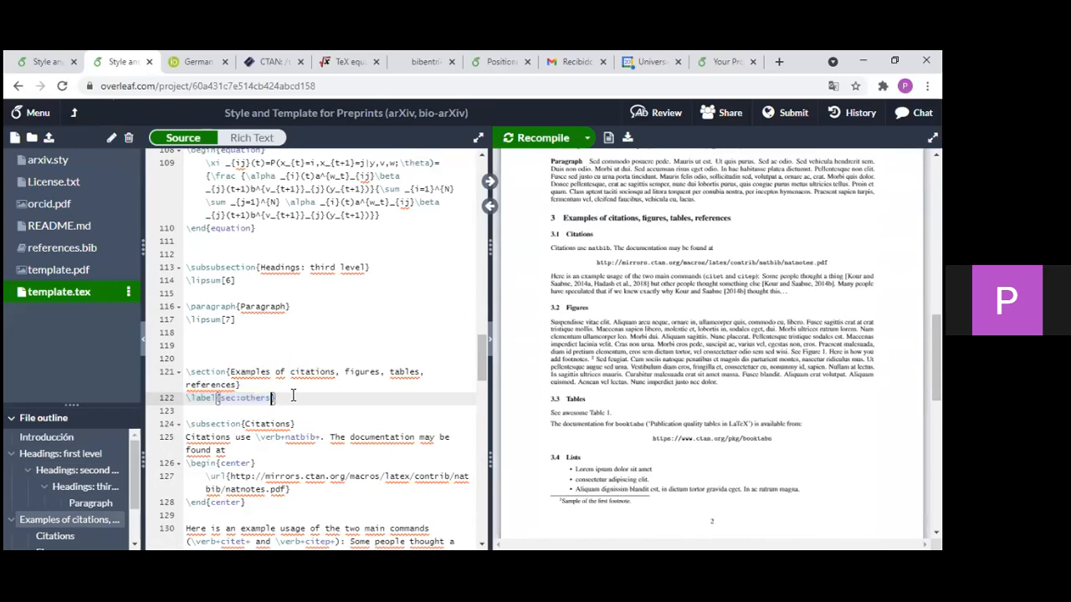
- Change the \ref after "See Section" in the "Headings: first level" section to point to sec:others
scroll(477, 304, "up", 3)
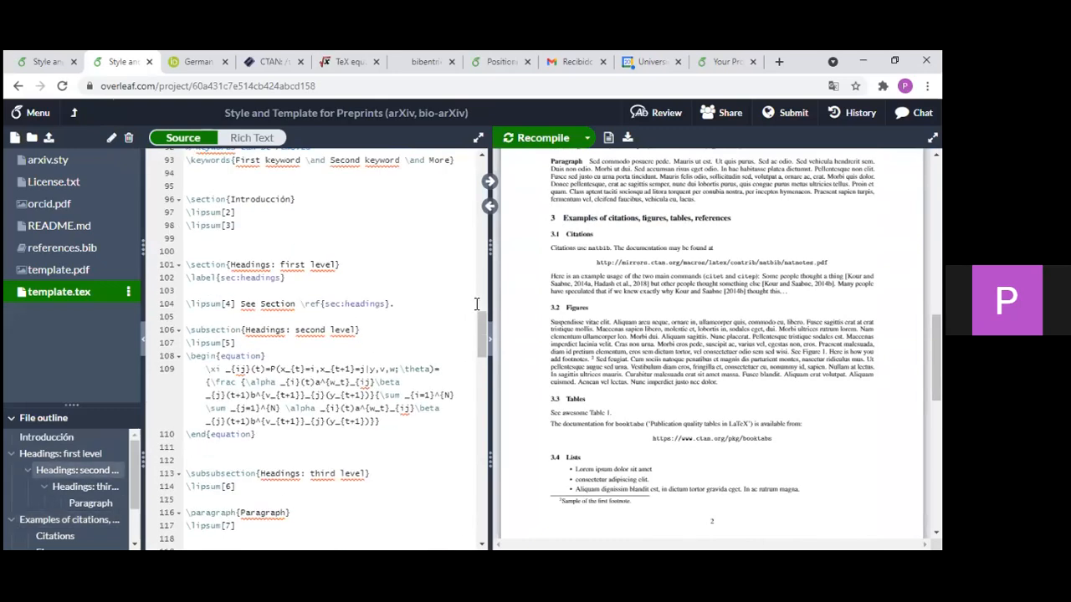
left_click(477, 303)
key("BackSpace")
key("BackSpace")
key("BackSpace")
key("BackSpace")
key("BackSpace")
key("BackSpace")
key("BackSpace")
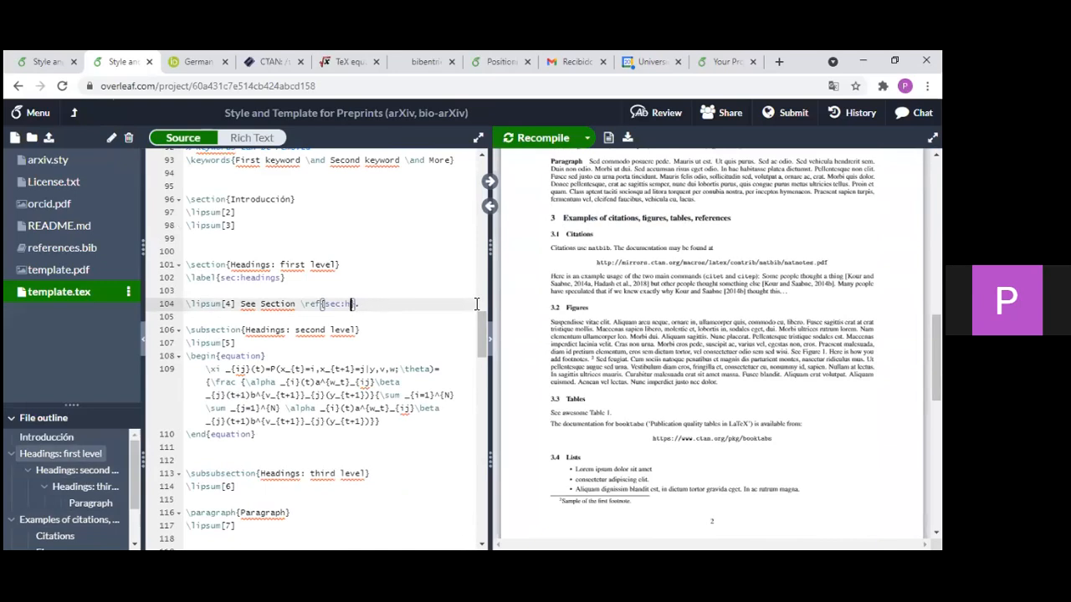
key("BackSpace")
type("other")
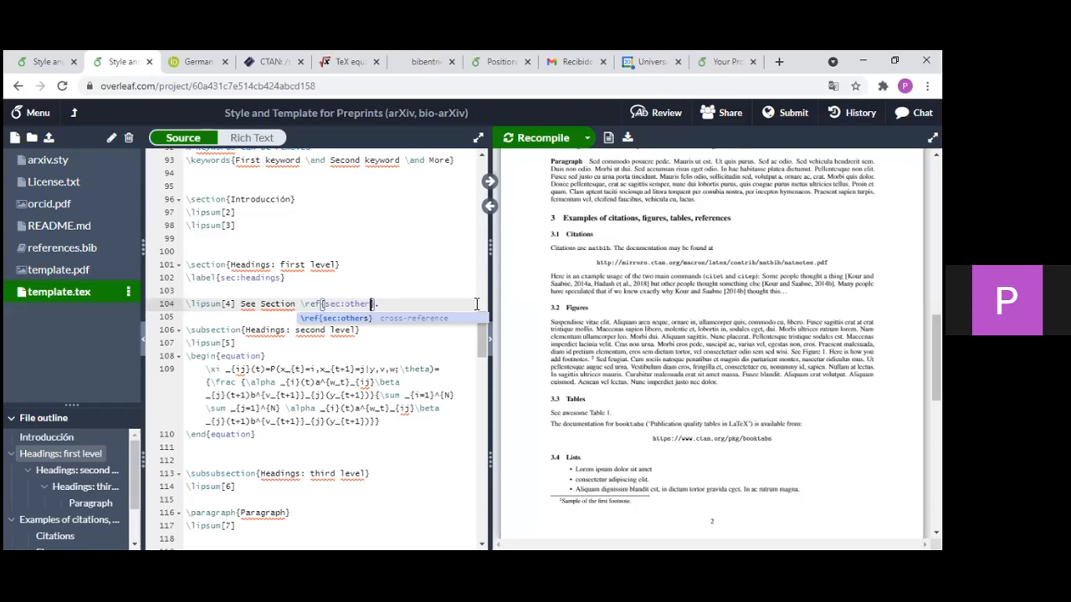
key("BackSpace")
key("Return")
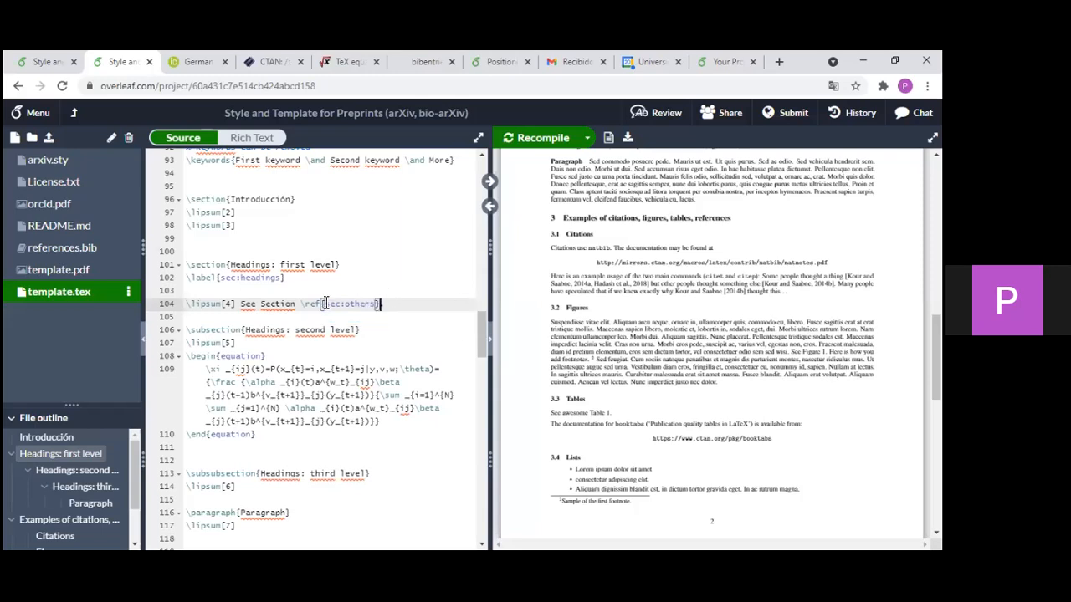
- Correct the cross-reference on line 104 so it reads \ref{sec:others}, and recompile the document
left_click(374, 304)
key("BackSpace")
left_click_drag(325, 304, 375, 306)
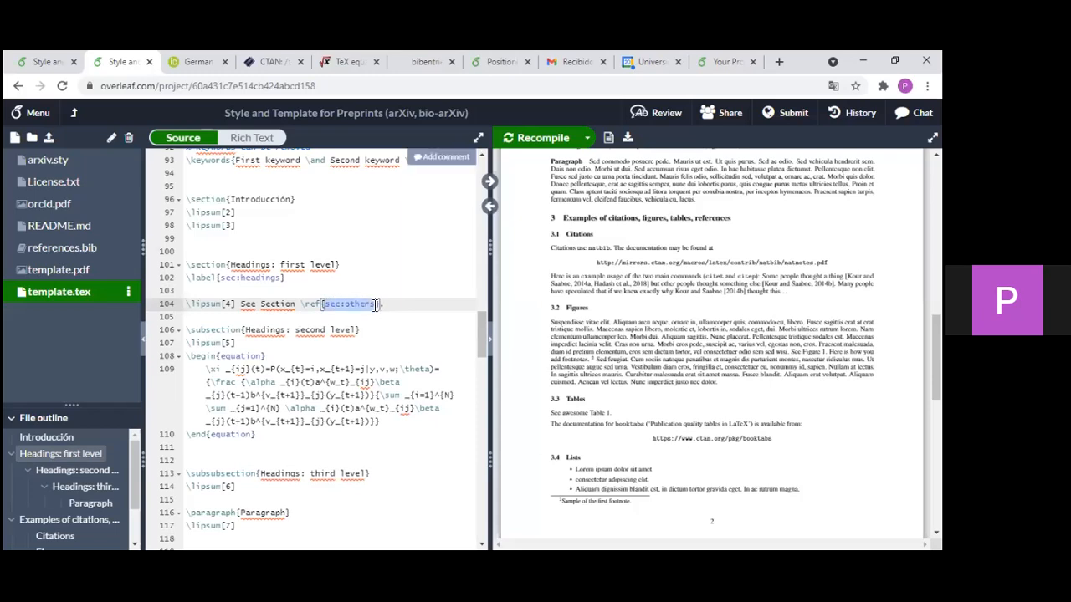
left_click(388, 346)
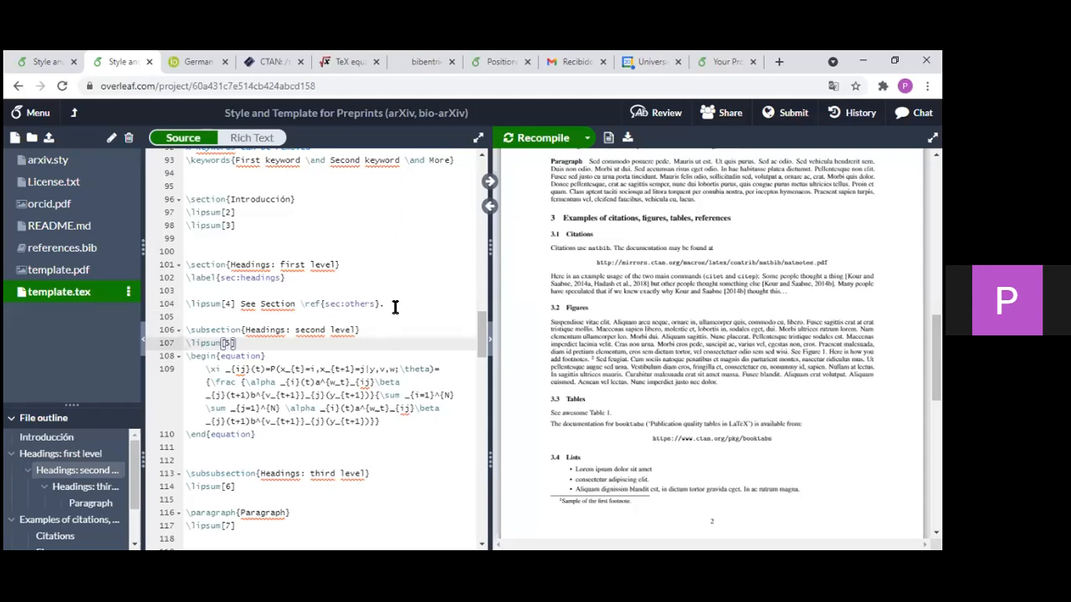
left_click(394, 306)
key("ctrl+s")
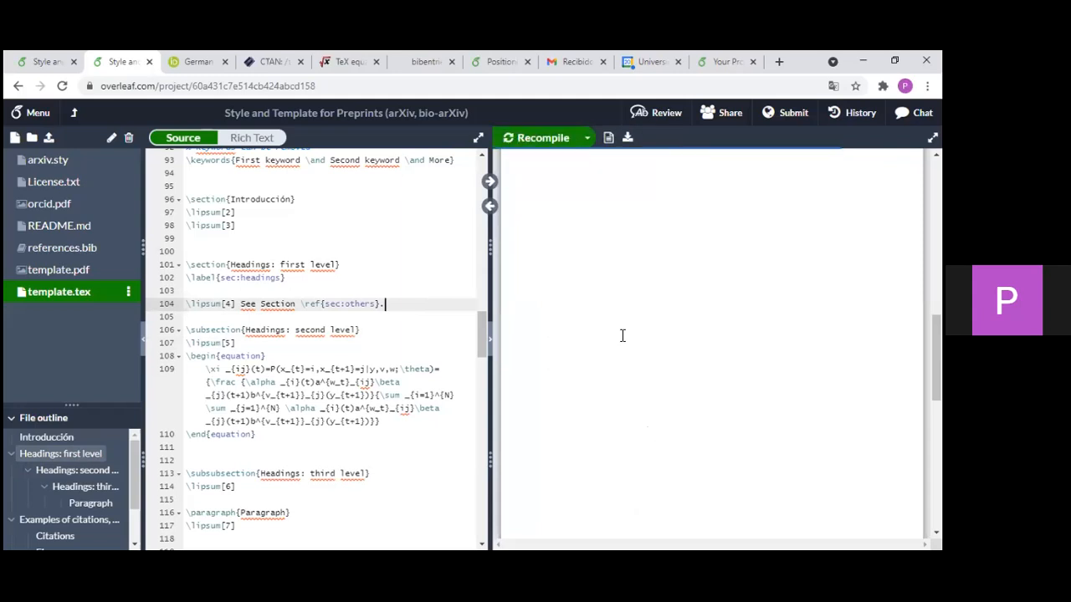
- Follow the Section 3 cross-reference in the enlarged PDF preview, and return to the split source and PDF view
scroll(669, 261, "up", 2)
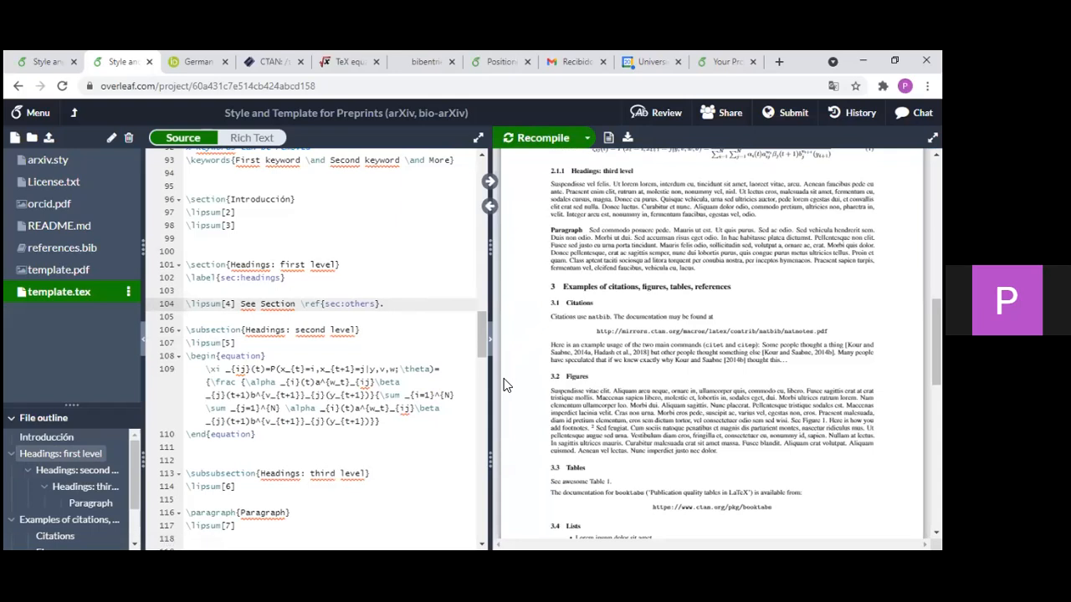
left_click(933, 138)
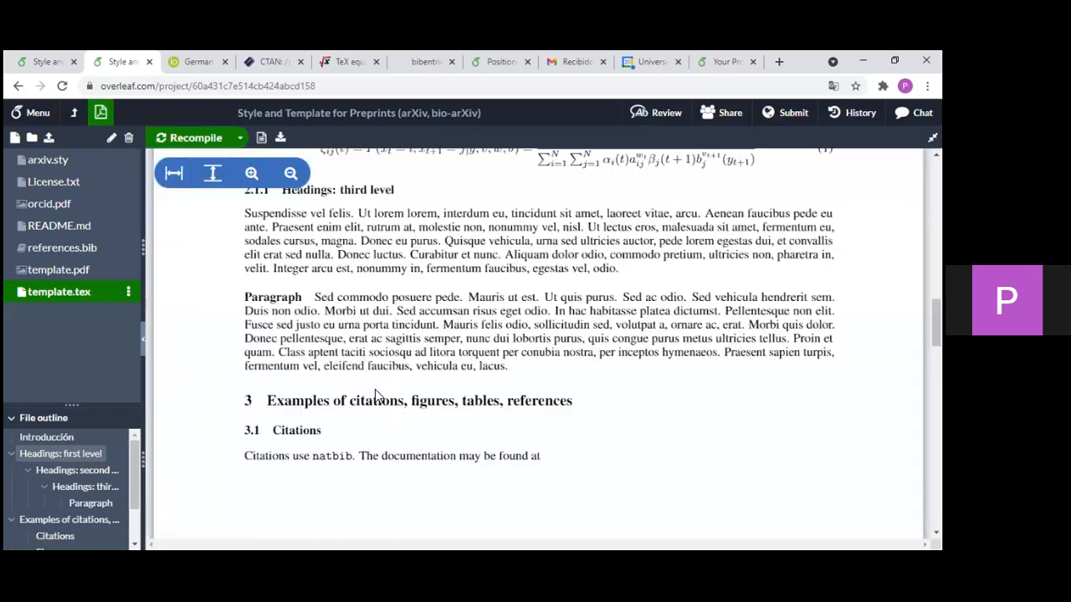
scroll(346, 371, "up", 1)
scroll(408, 379, "up", 3)
scroll(408, 378, "up", 2)
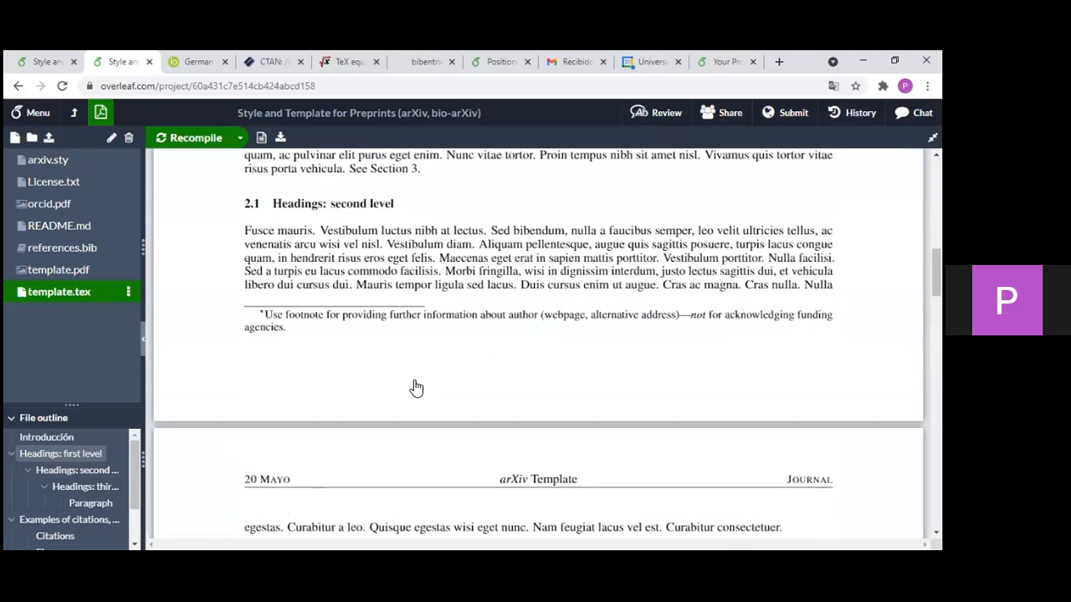
scroll(417, 388, "up", 3)
left_click(414, 374)
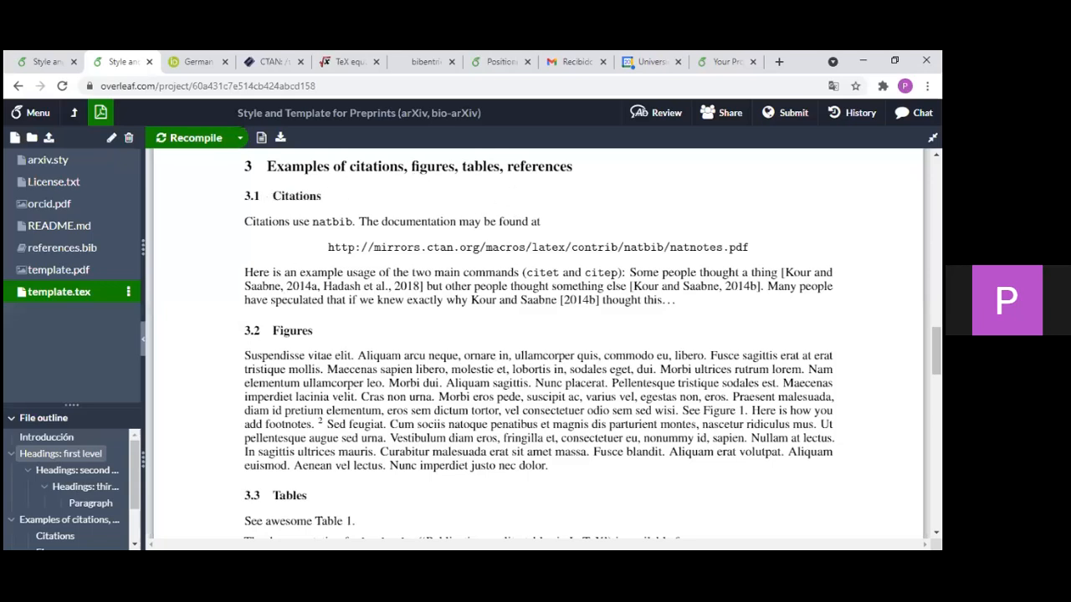
left_click(933, 137)
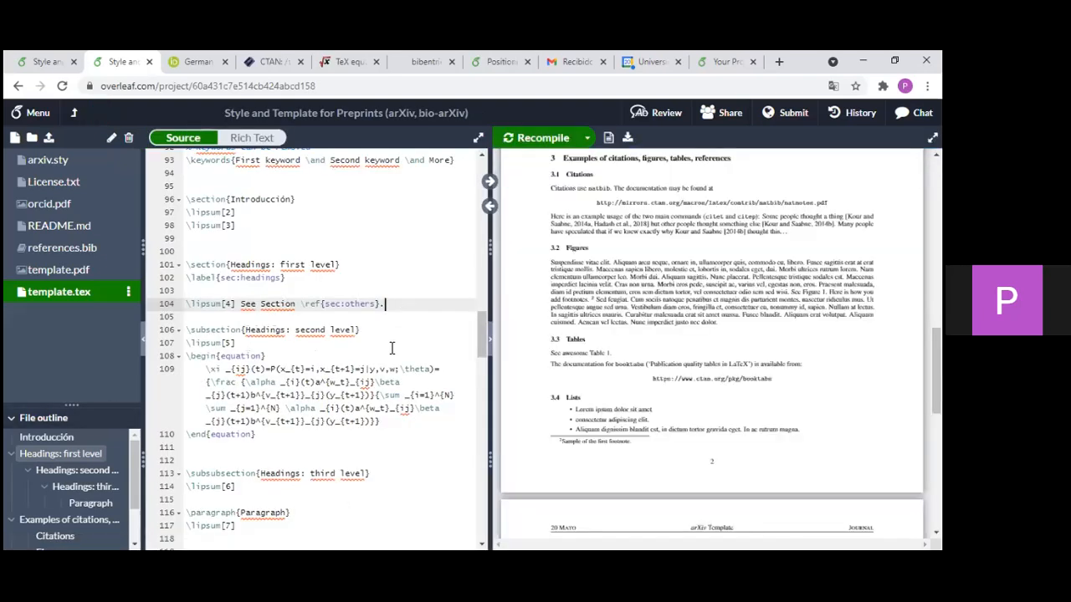
- Examine the \label{sec:headings} line and the parts of the \ref{sec:others} command in the source
scroll(384, 355, "up", 1)
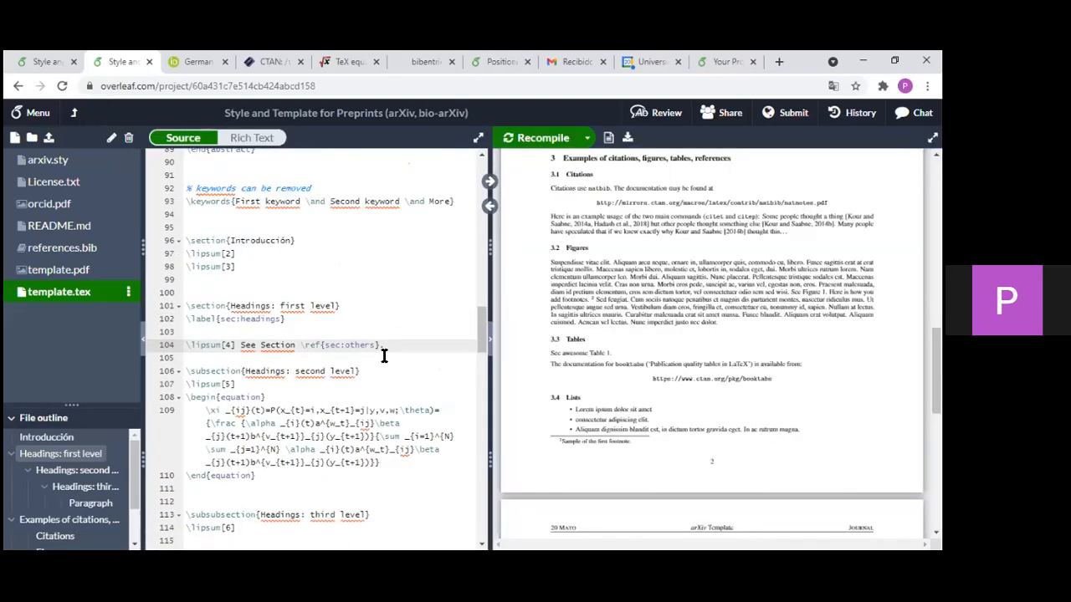
scroll(384, 355, "down", 1)
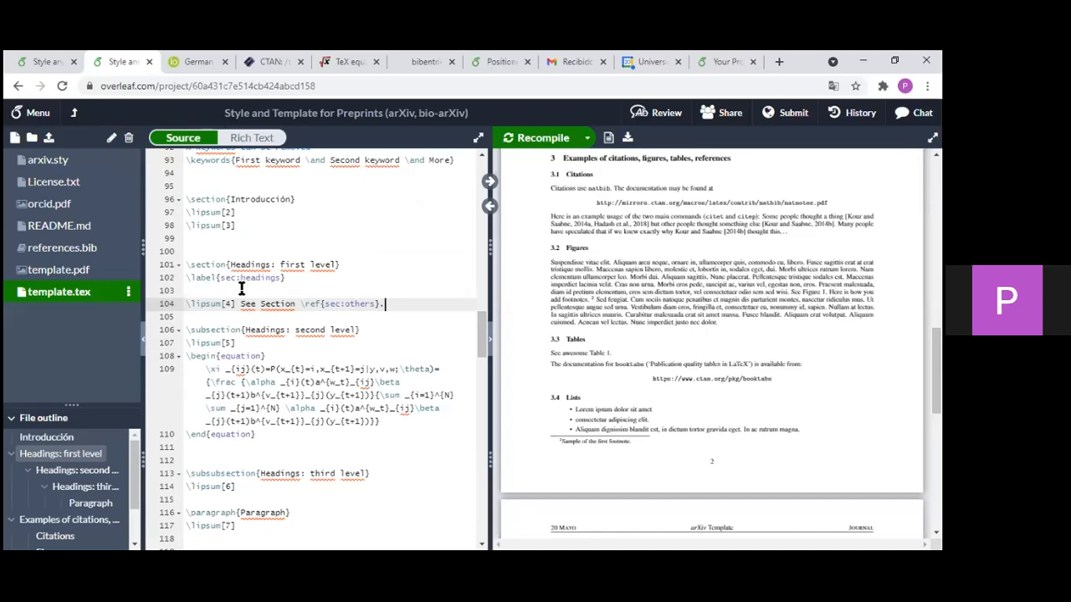
key("Up")
key("Up")
key("shift+Home")
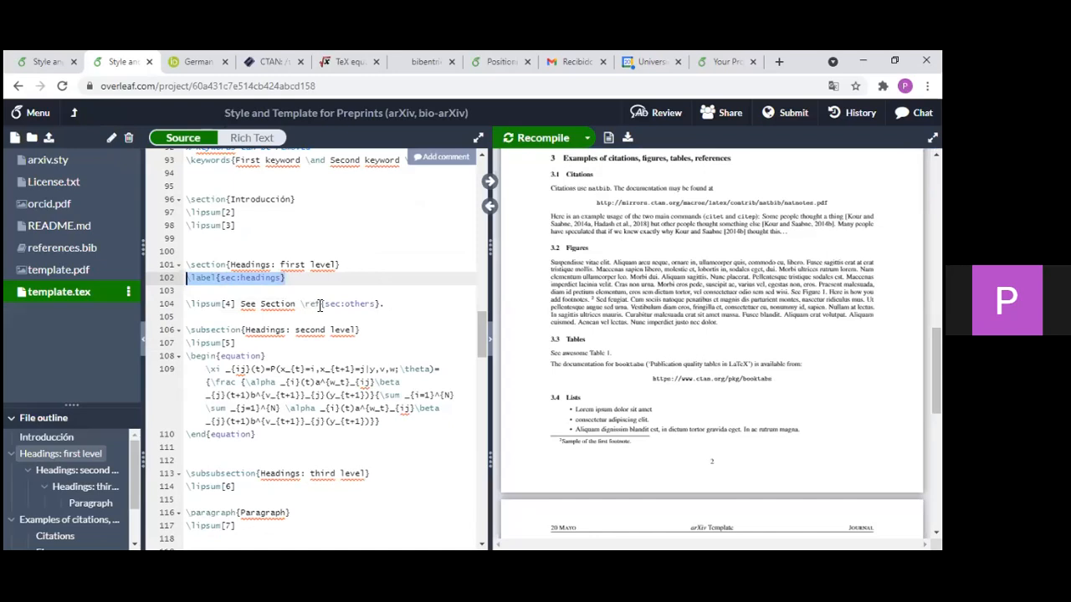
key("End")
left_click_drag(302, 305, 323, 304)
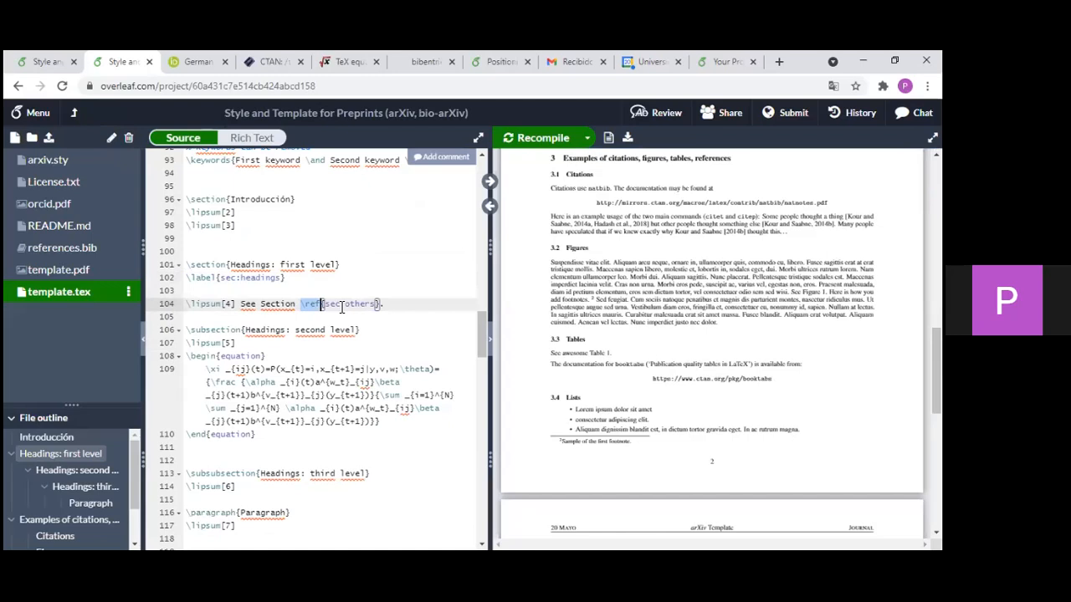
left_click_drag(325, 305, 340, 306)
double_click(363, 305)
left_click(374, 333)
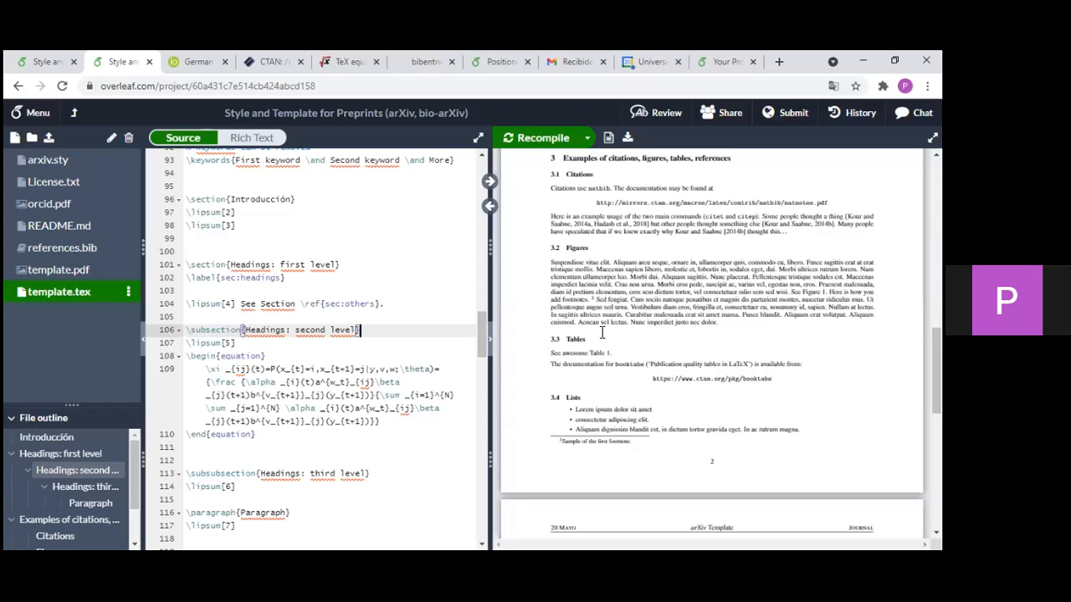
- Jump from the "Headings: first level" section in the PDF preview to its \section line in the source
scroll(635, 378, "up", 5)
scroll(635, 379, "up", 2)
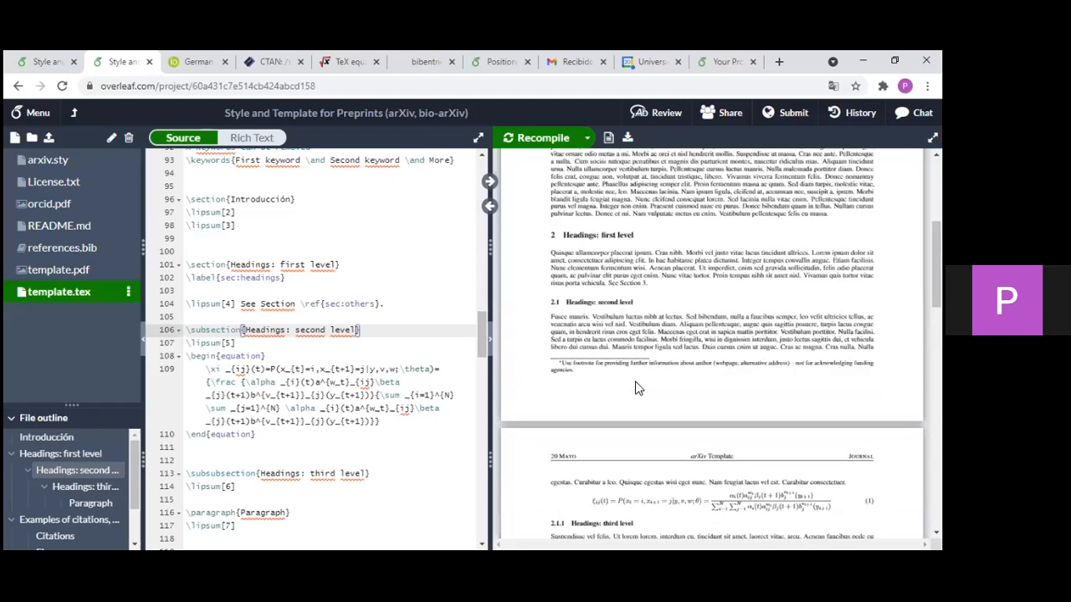
scroll(635, 382, "up", 1)
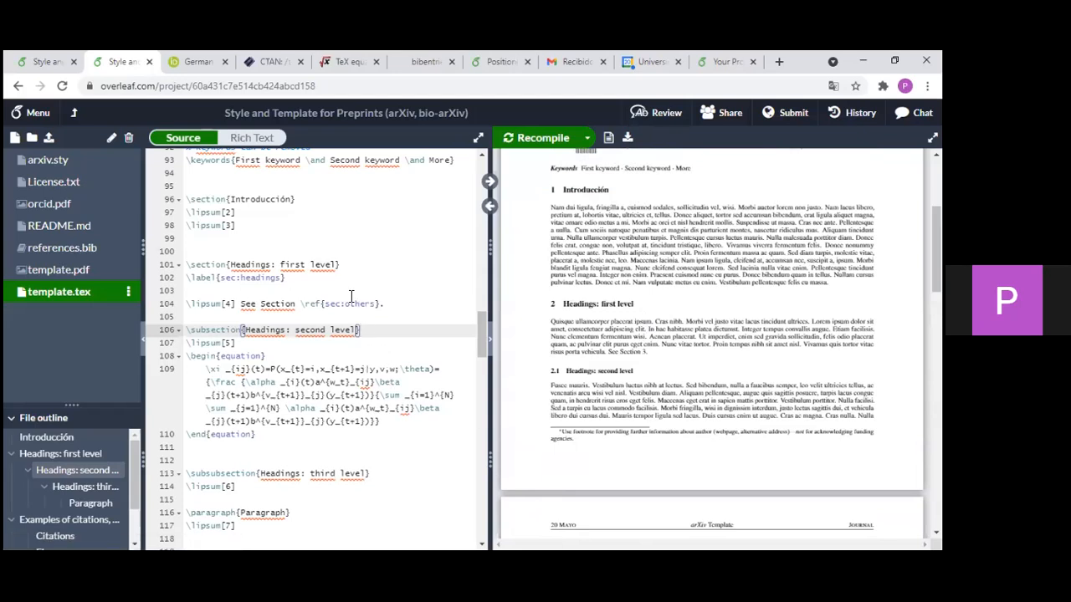
scroll(246, 285, "down", 1)
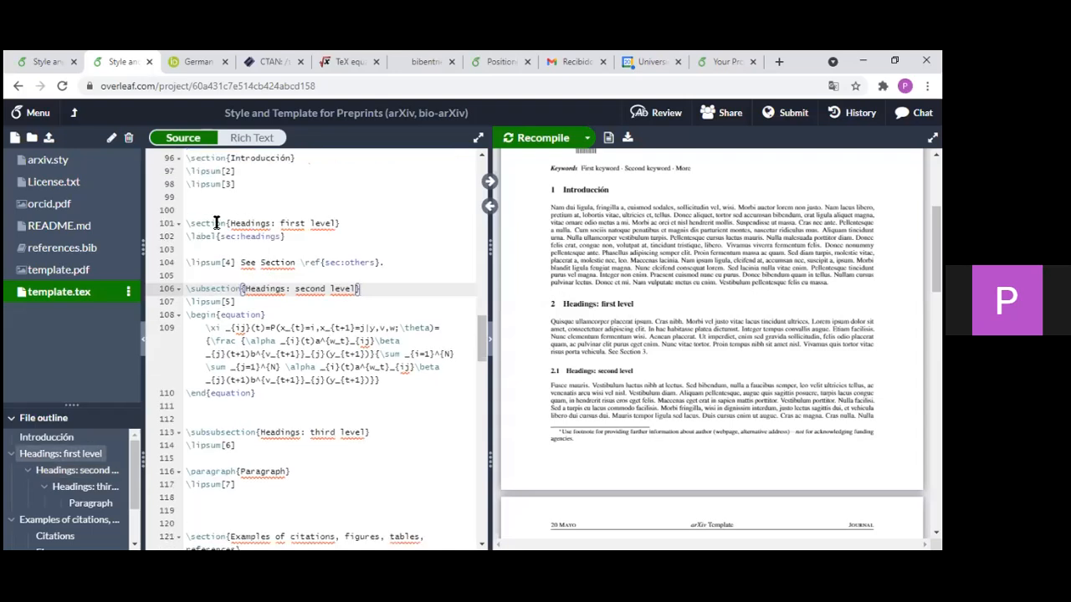
key("Down")
key("Down")
double_click(583, 307)
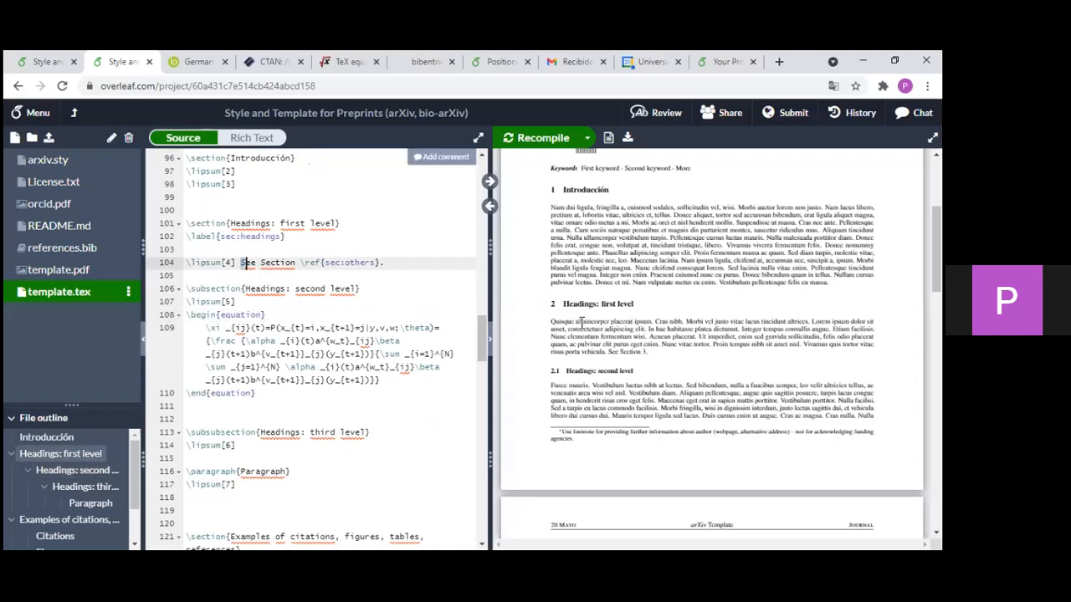
double_click(546, 315)
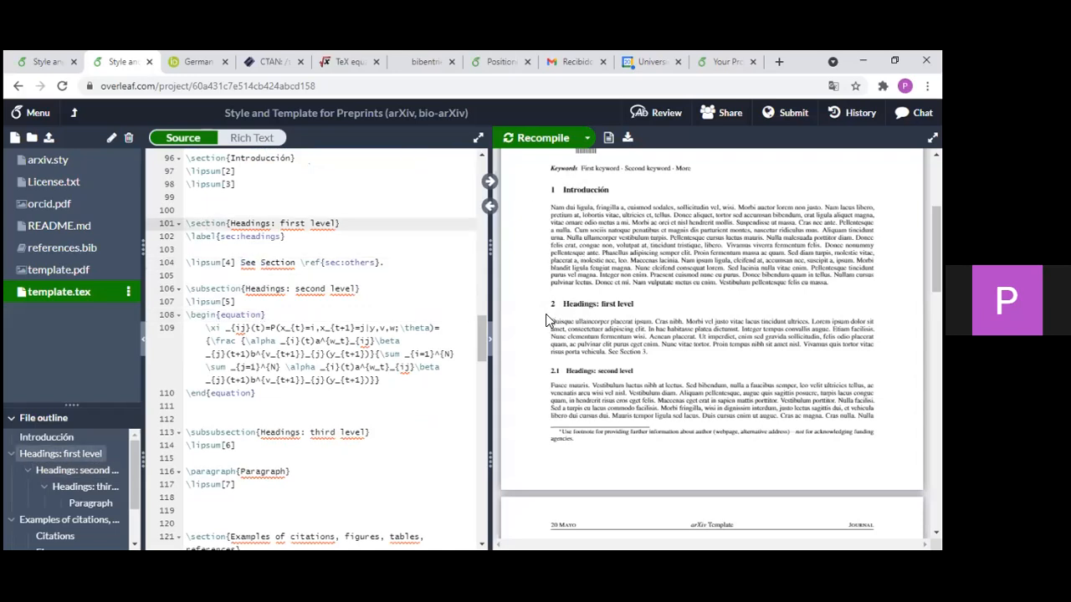
- Examine the first-, second- and third-level headings in the PDF preview
scroll(559, 306, "down", 3)
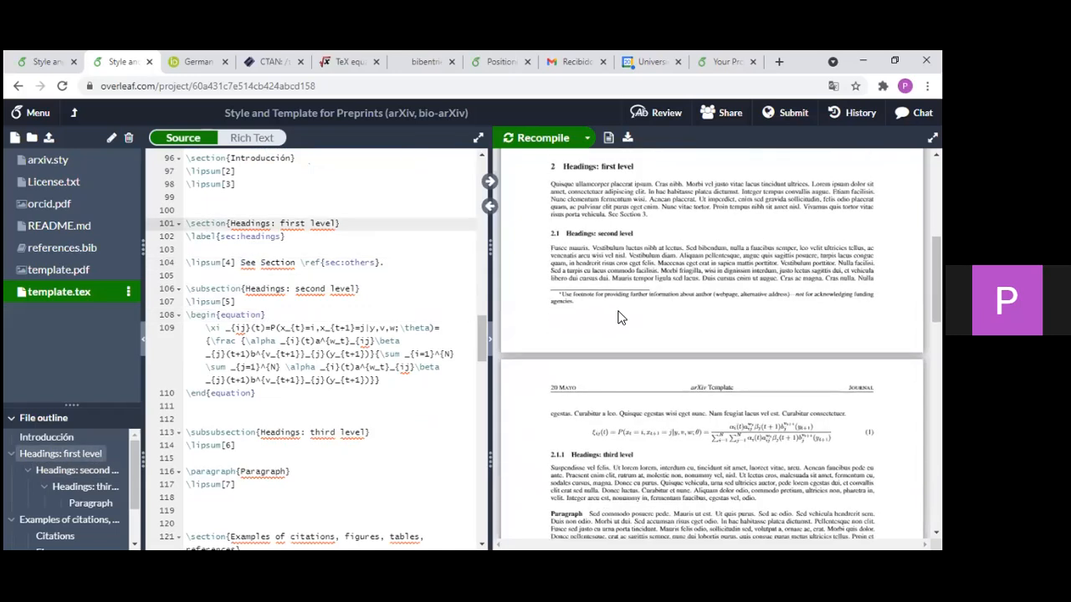
scroll(585, 376, "up", 1)
scroll(625, 373, "up", 2)
left_click_drag(560, 304, 619, 304)
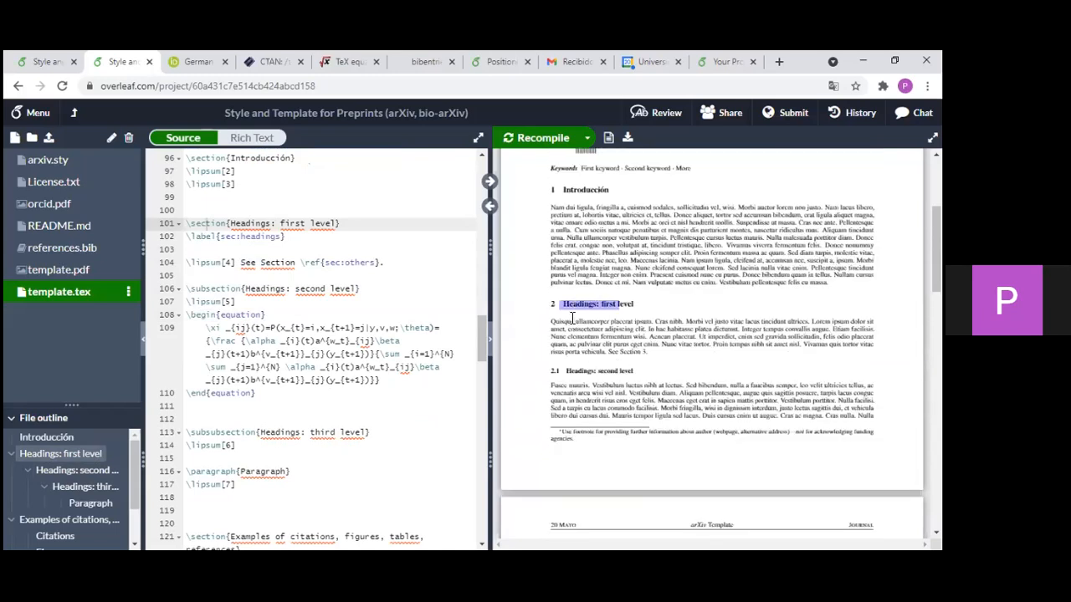
left_click_drag(570, 371, 625, 371)
scroll(613, 321, "down", 5)
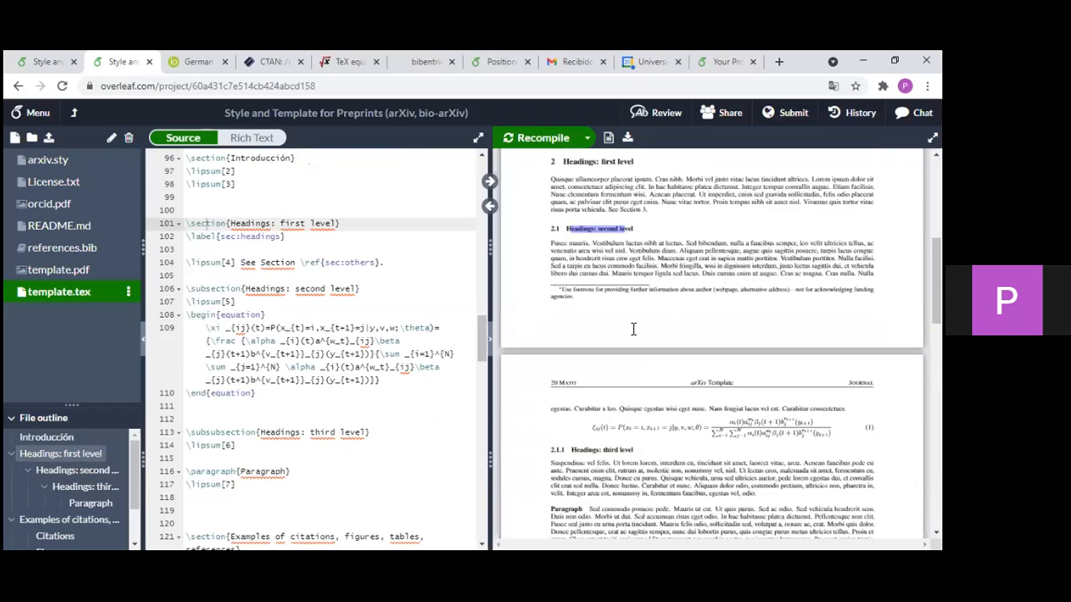
left_click_drag(571, 318, 639, 331)
left_click(242, 249)
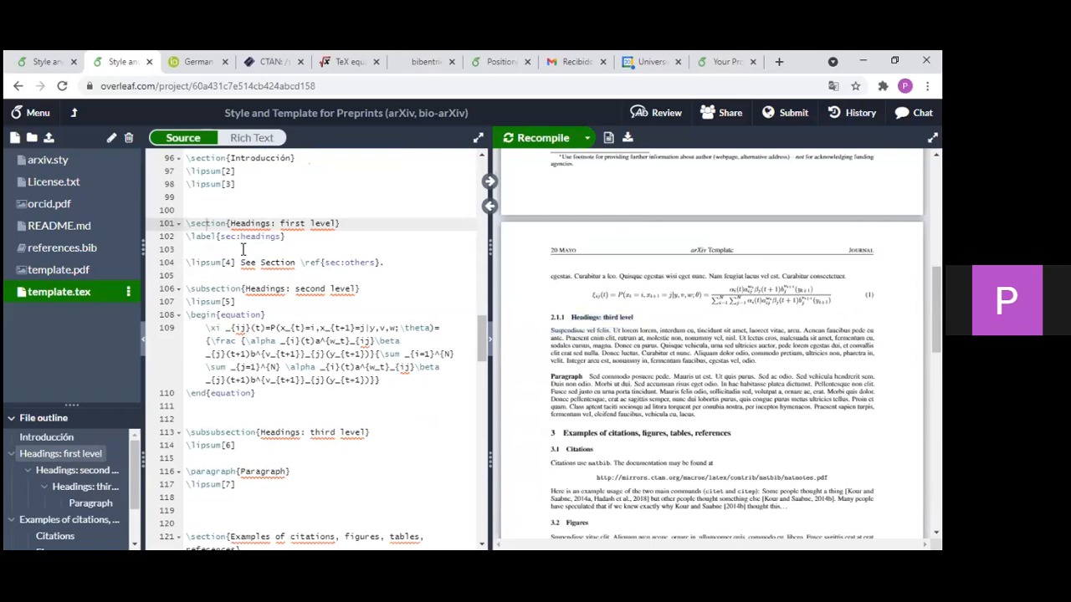
- Examine the \subsection, \subsubsection and \paragraph commands that define the lower heading levels in the source
scroll(352, 249, "down", 1)
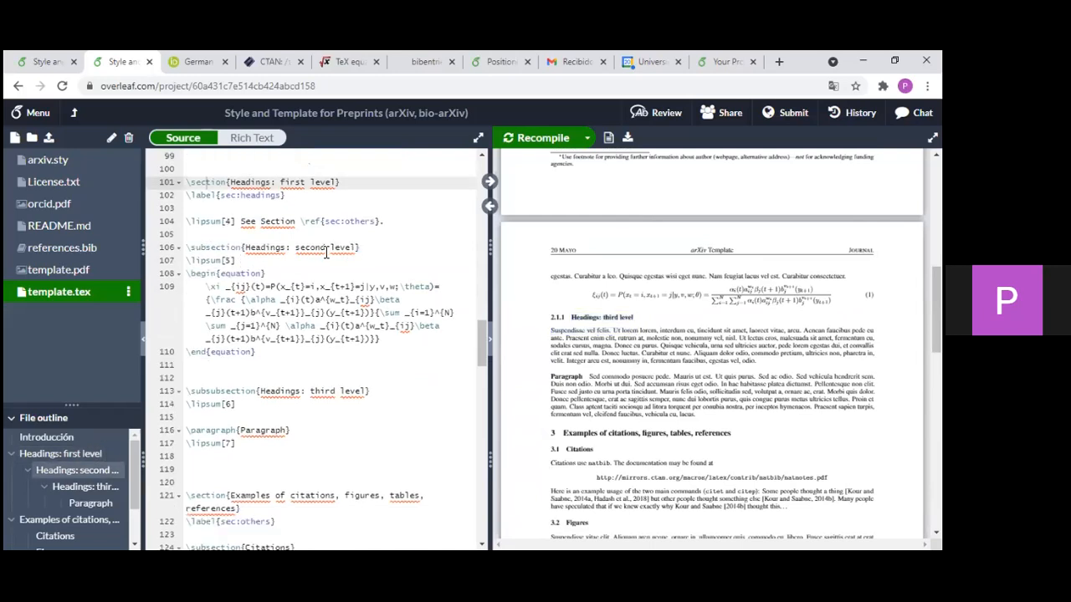
double_click(216, 248)
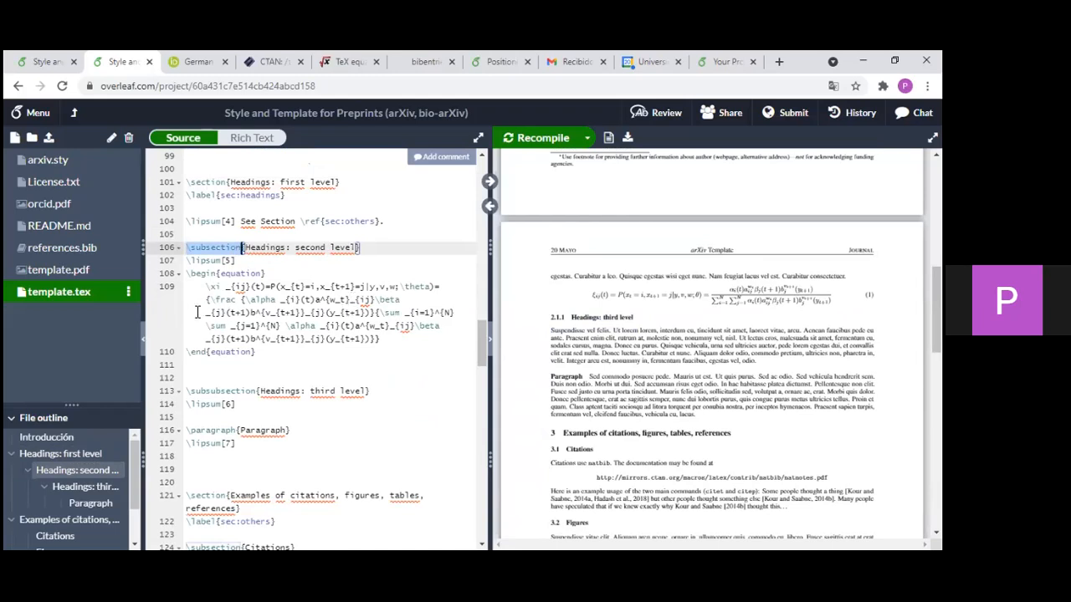
left_click(353, 300)
scroll(197, 312, "down", 2)
left_click_drag(188, 311, 274, 317)
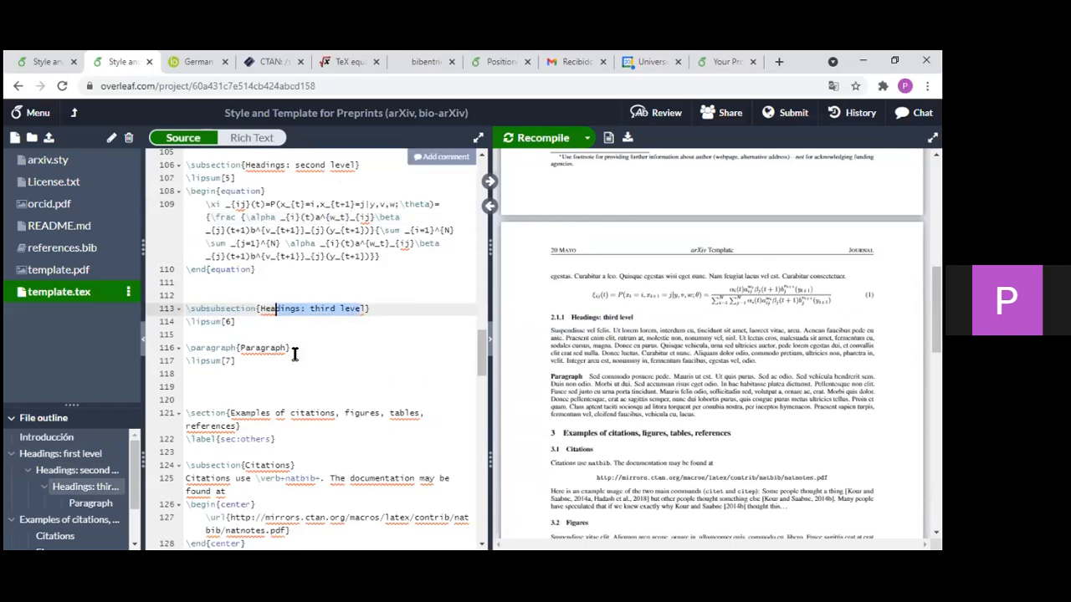
left_click(387, 341)
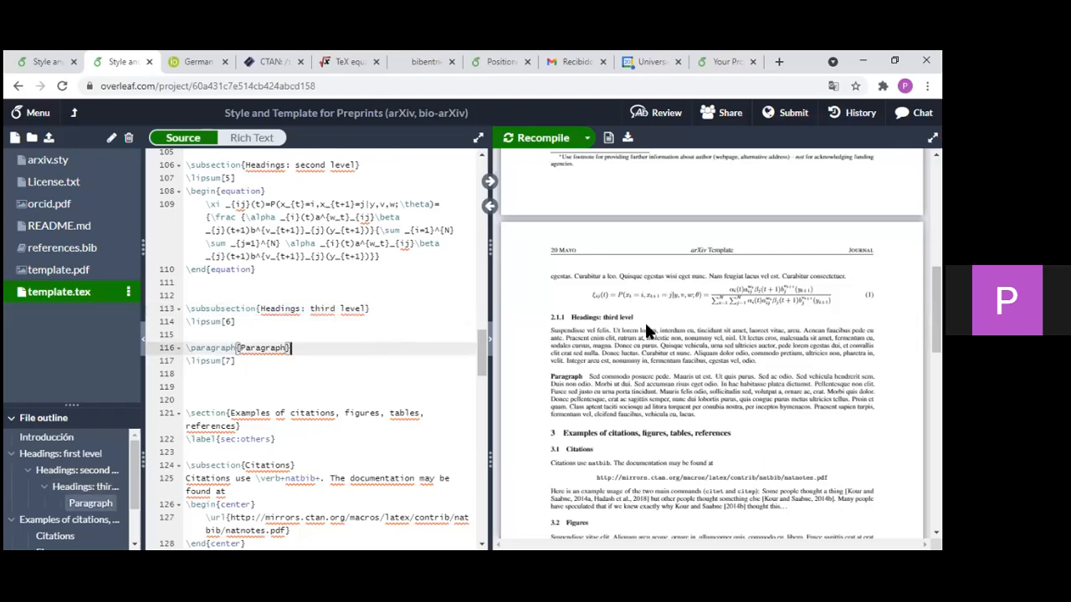
- Locate the equation under "Headings: second level" in the source and its rendered version in the PDF preview
scroll(335, 347, "up", 3)
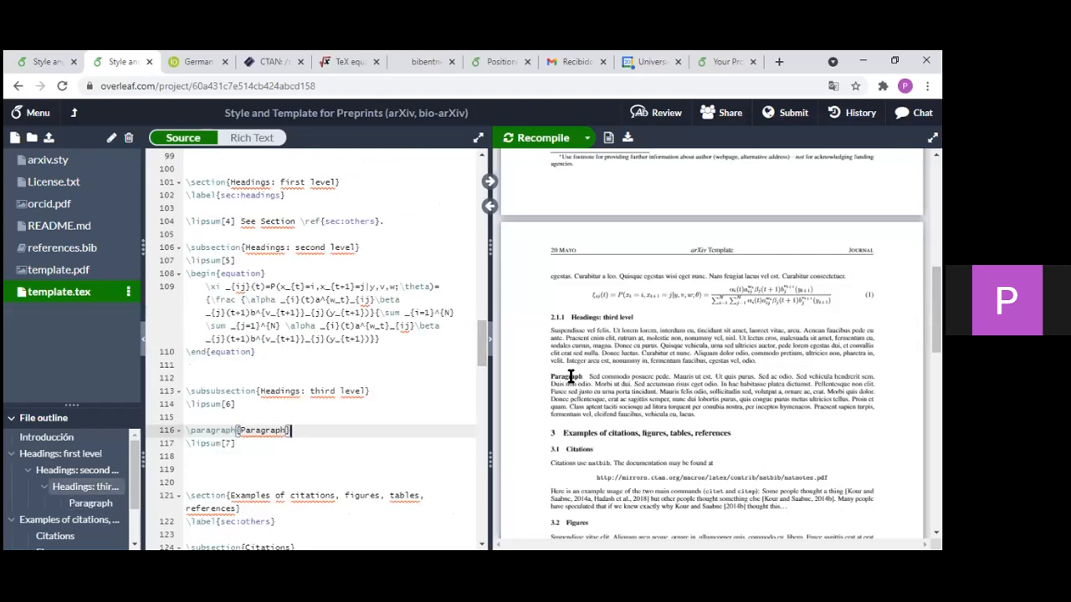
scroll(571, 377, "up", 3)
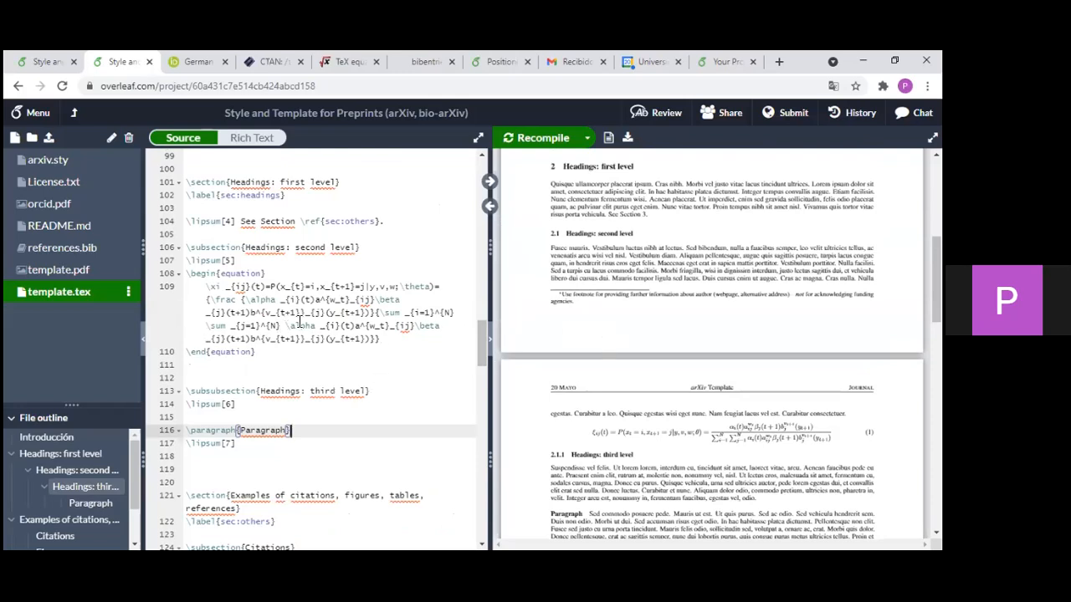
scroll(586, 352, "up", 2)
scroll(340, 332, "up", 3)
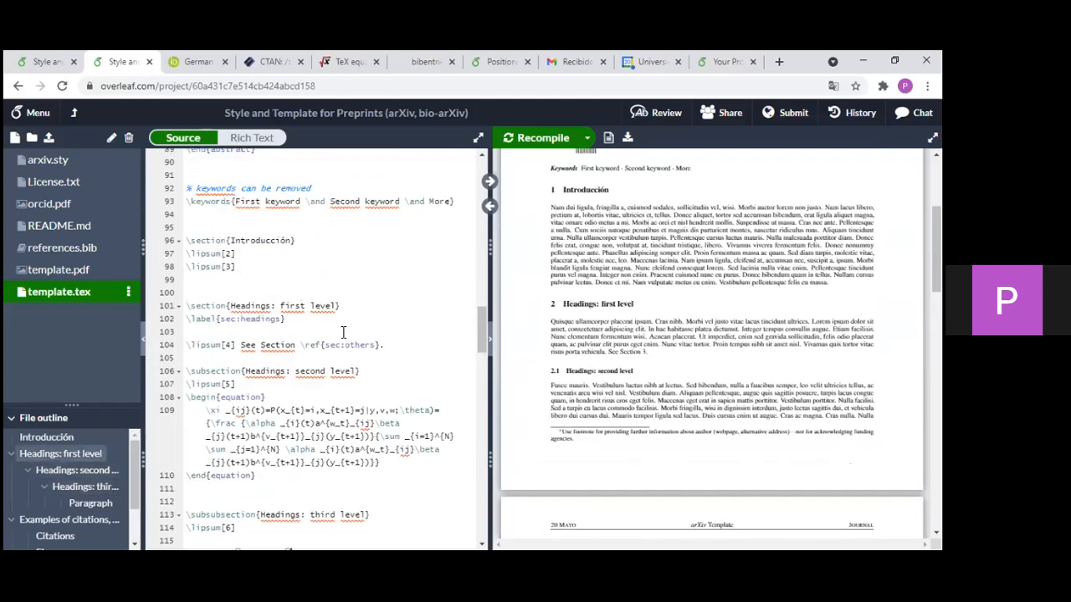
scroll(200, 308, "down", 2)
scroll(198, 284, "down", 1)
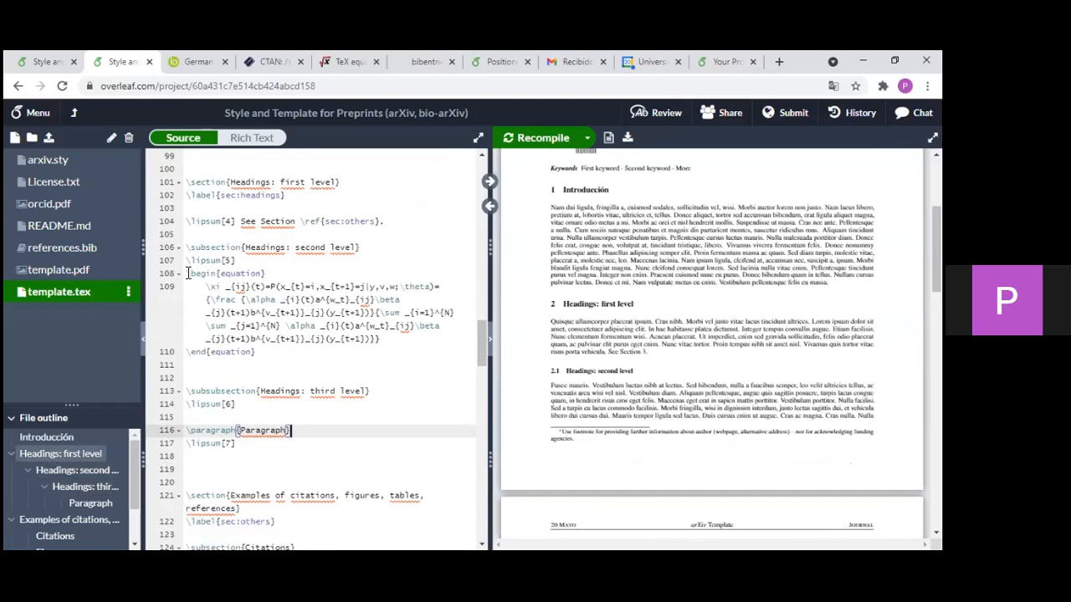
scroll(253, 273, "down", 1)
scroll(294, 273, "up", 1)
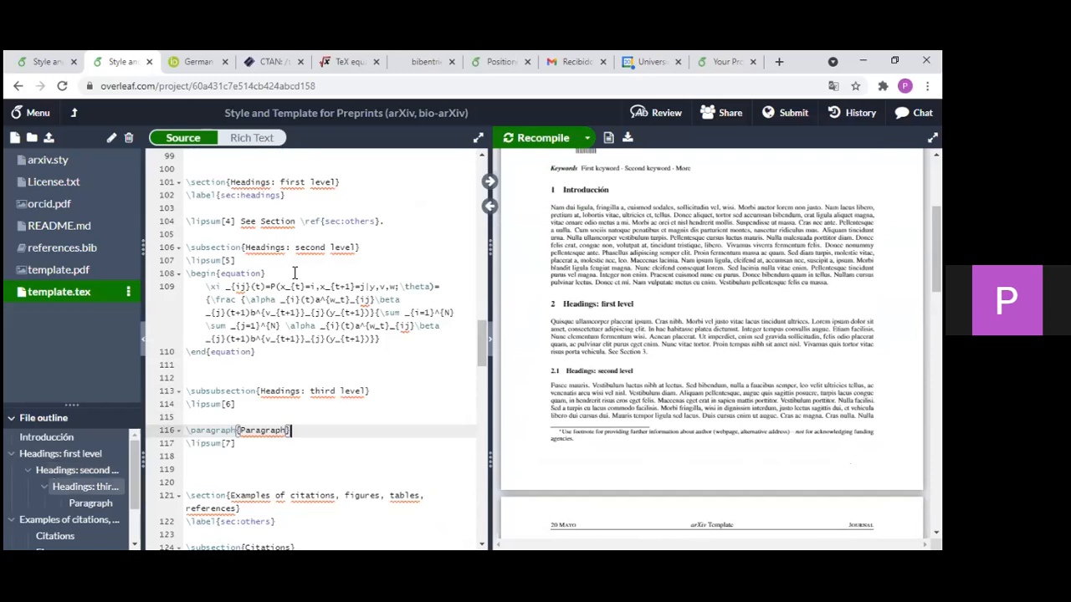
double_click(633, 306)
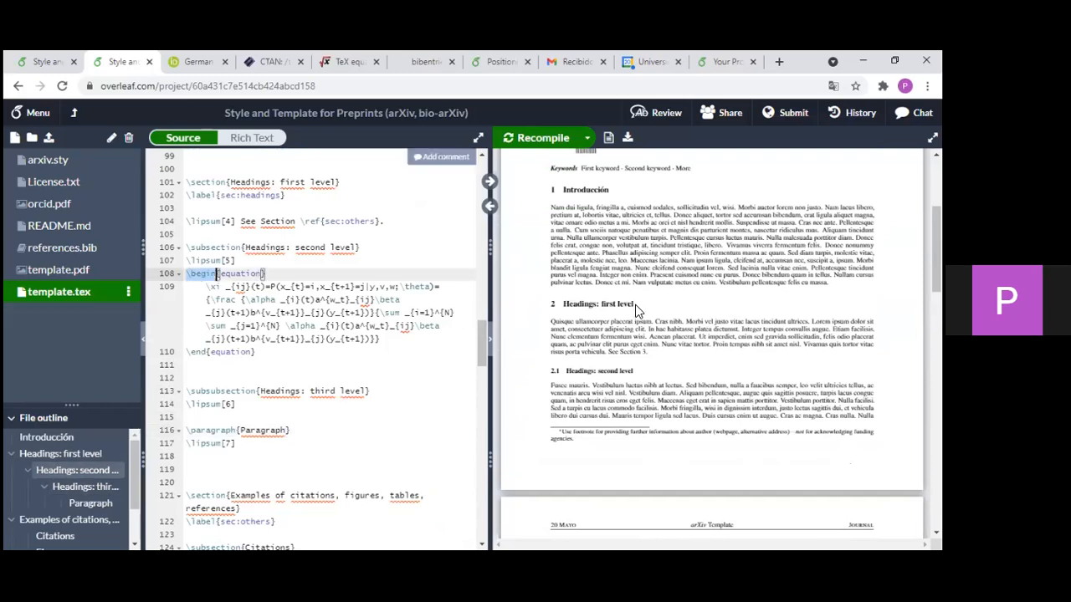
scroll(568, 310, "down", 5)
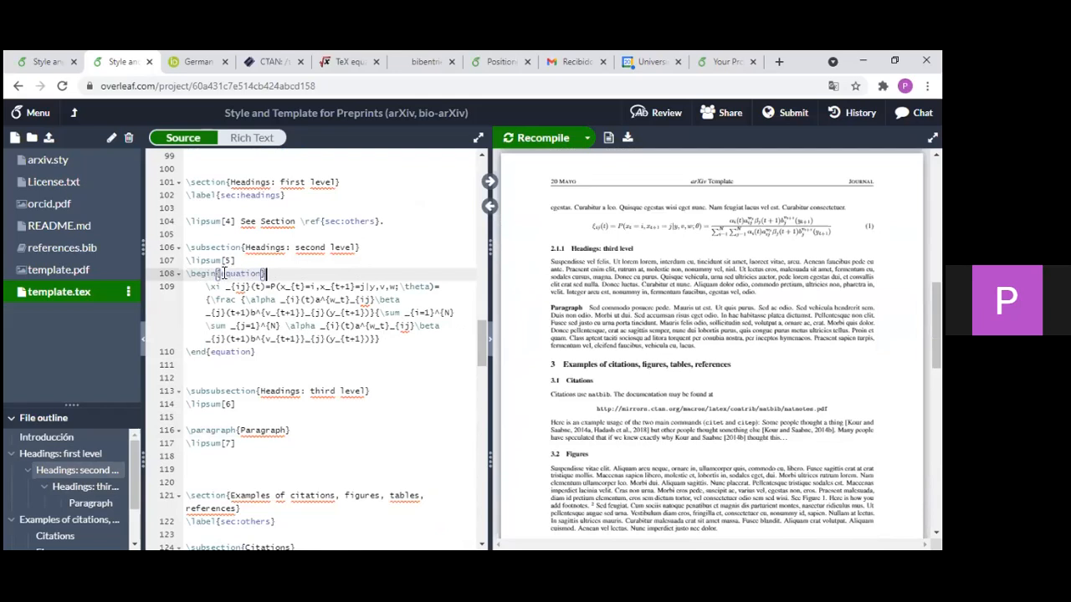
- Examine the \begin{equation} and \end{equation} lines that enclose the equation code
left_click_drag(187, 274, 285, 272)
left_click(285, 272)
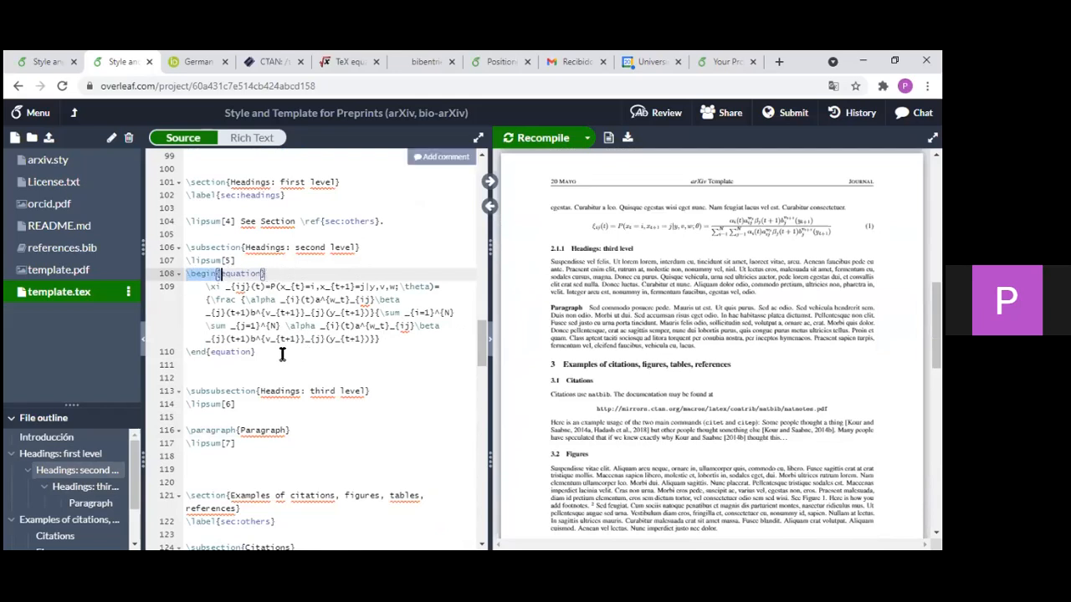
left_click_drag(265, 274, 187, 274)
left_click_drag(256, 352, 187, 353)
left_click(395, 363)
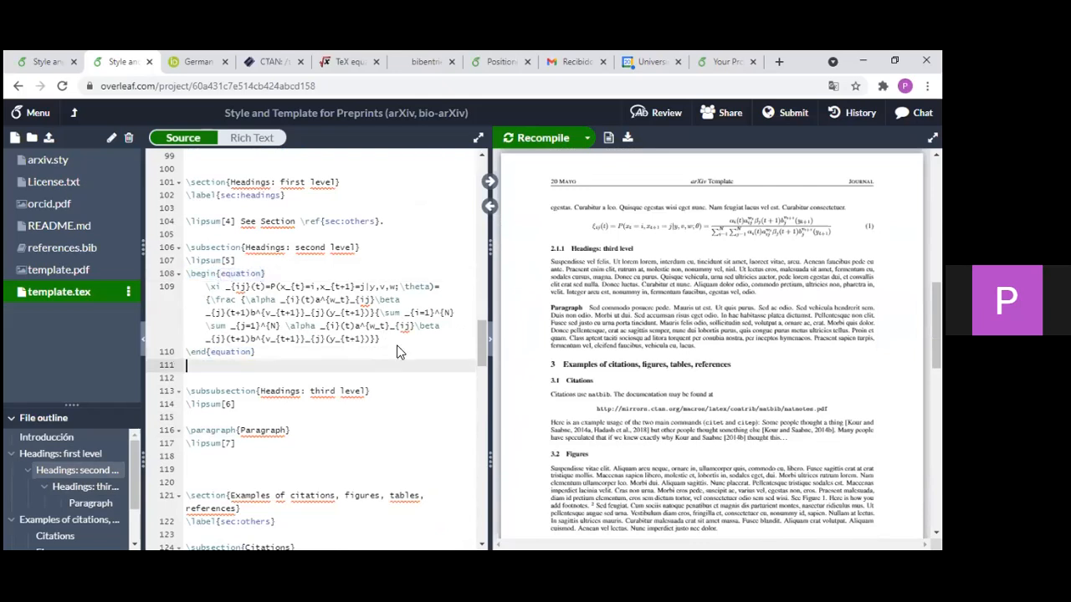
- Examine the equation code under "Headings: second level" and the environment name in its \begin line against the rendered formula
left_click_drag(392, 339, 186, 287)
left_click(390, 338)
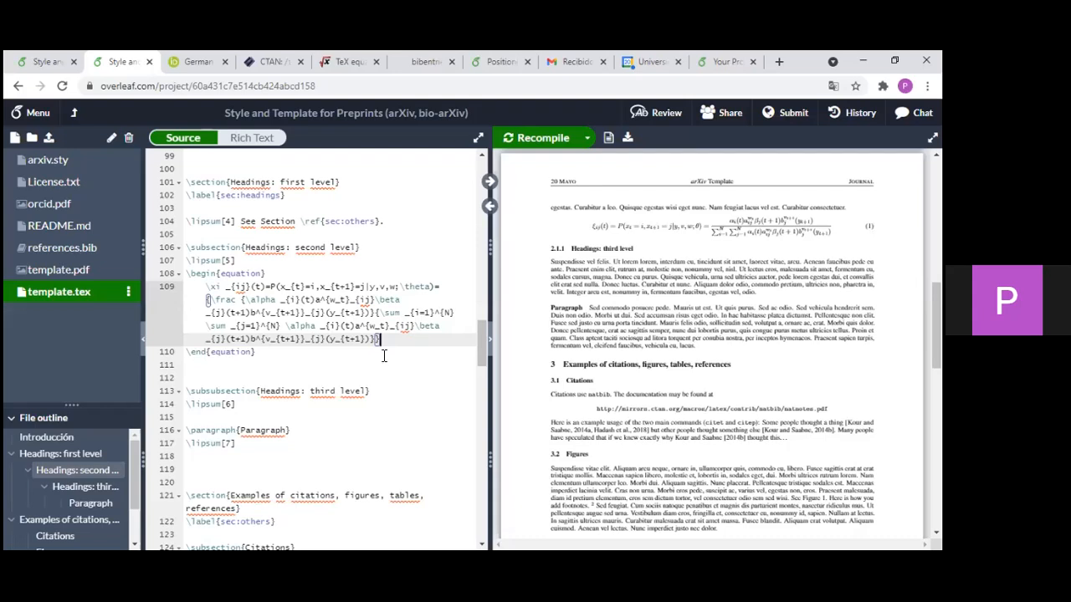
left_click(383, 356)
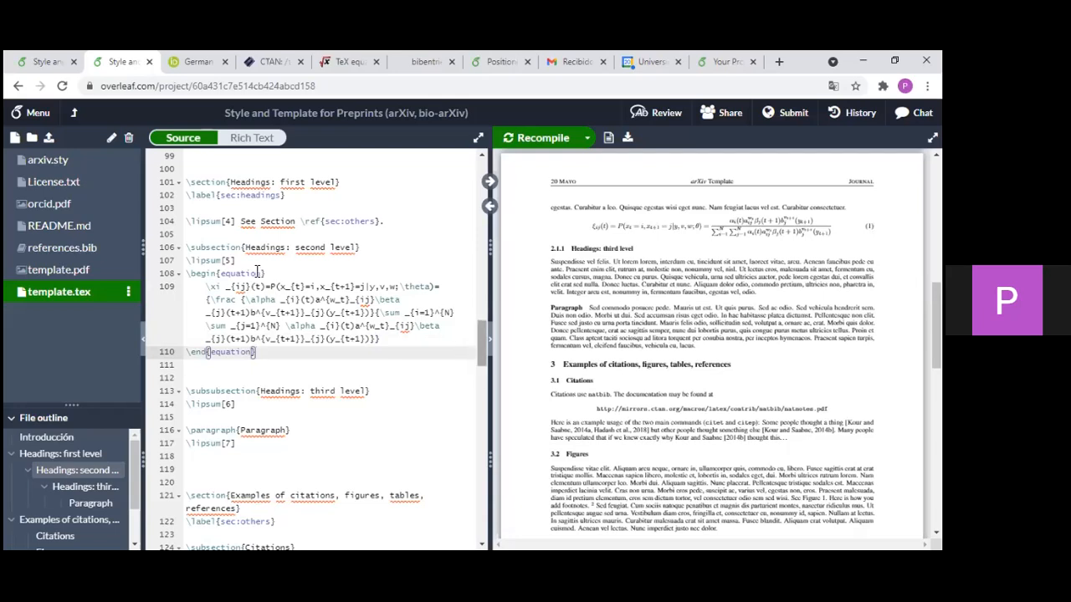
left_click(216, 278)
double_click(219, 276)
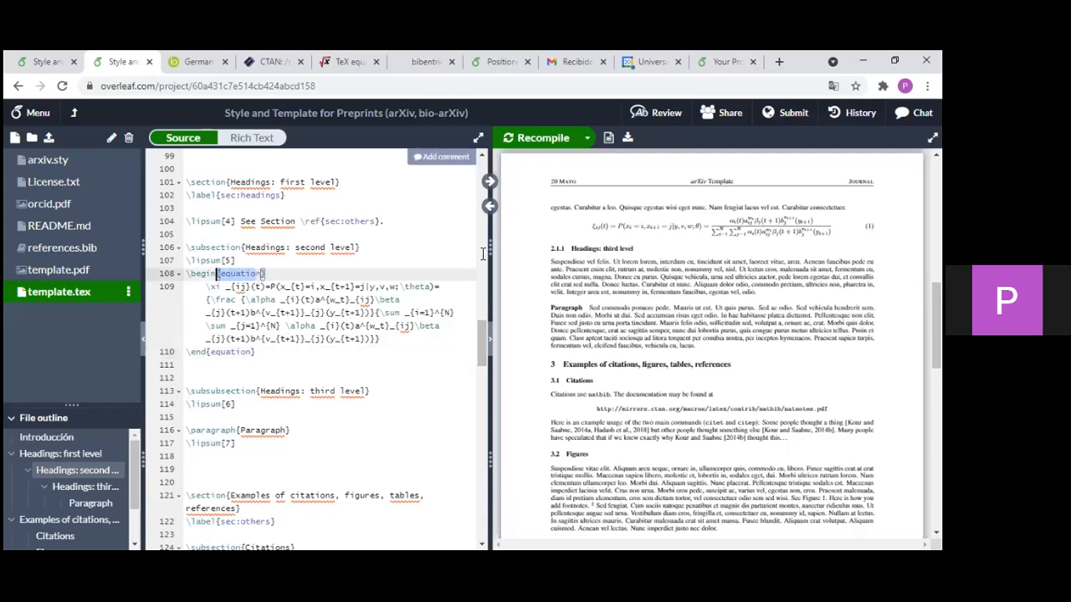
key("alt+Tab")
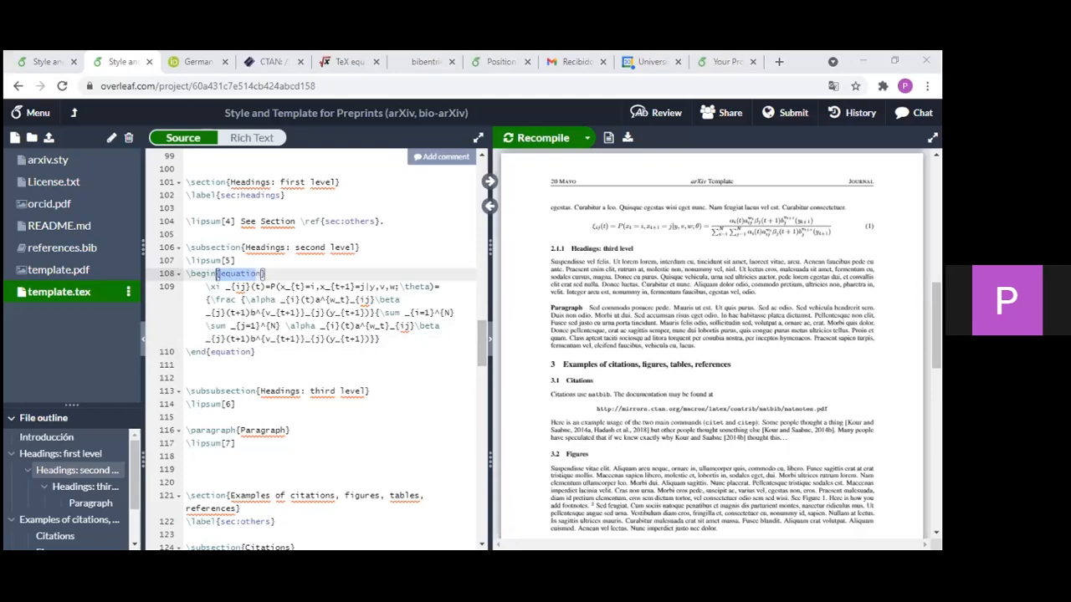
mouse_move(588, 224)
left_mouse_down()
mouse_move(875, 228)
mouse_move(592, 225)
left_mouse_up()
left_click(748, 271)
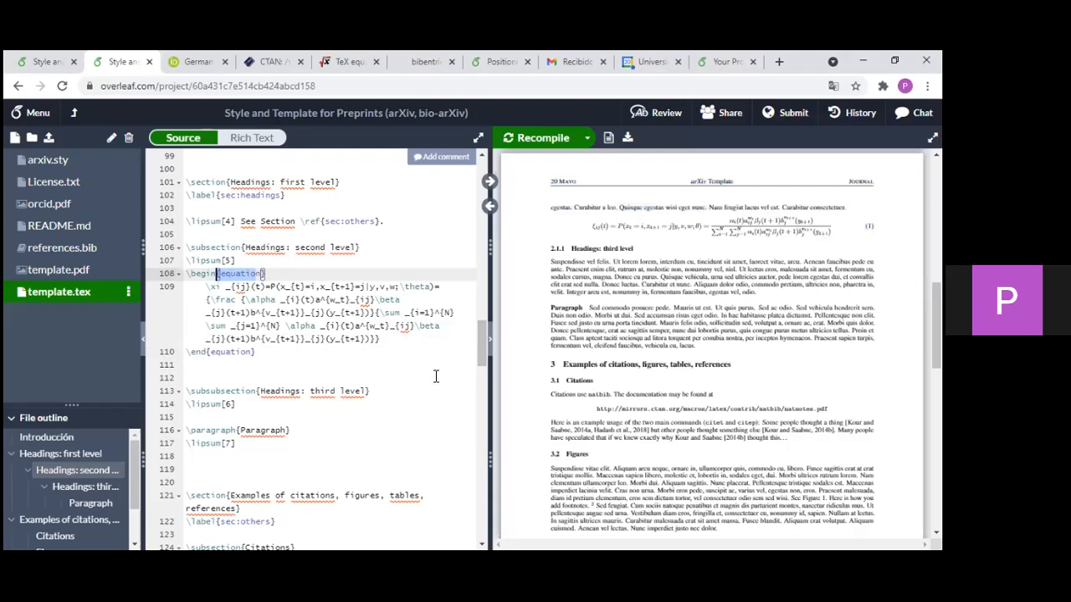
left_click(435, 342)
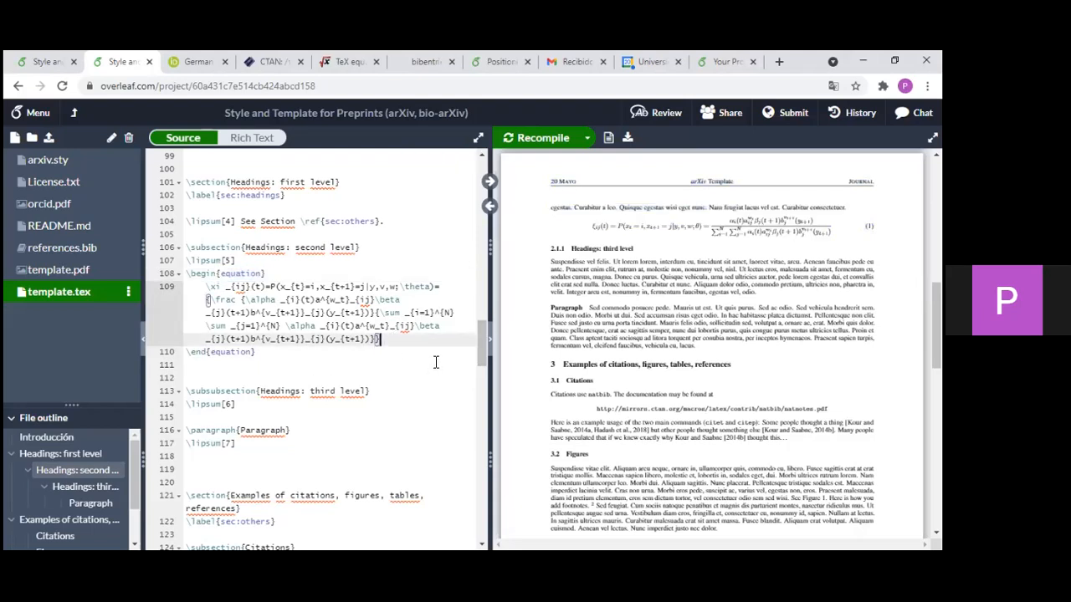
- Examine the \label{sec:headings} command below the first-level section heading
left_click(189, 199)
key("shift+Right")
key("shift+Right")
key("shift+Right")
key("shift+Right")
key("shift+Right")
key("shift+Right")
key("shift+Right")
key("shift+Right")
key("shift+Right")
key("shift+Right")
key("shift+Right")
key("shift+Right")
key("shift+Right")
key("shift+Right")
key("shift+Right")
key("shift+Right")
key("shift+Right")
key("shift+Right")
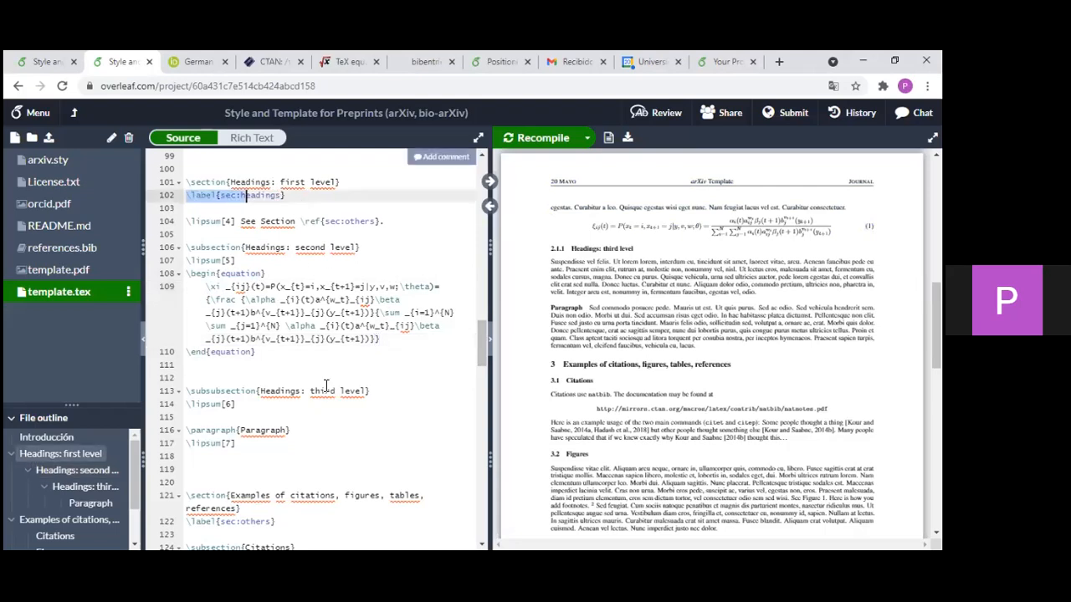
key("Right")
key("Right")
key("Right")
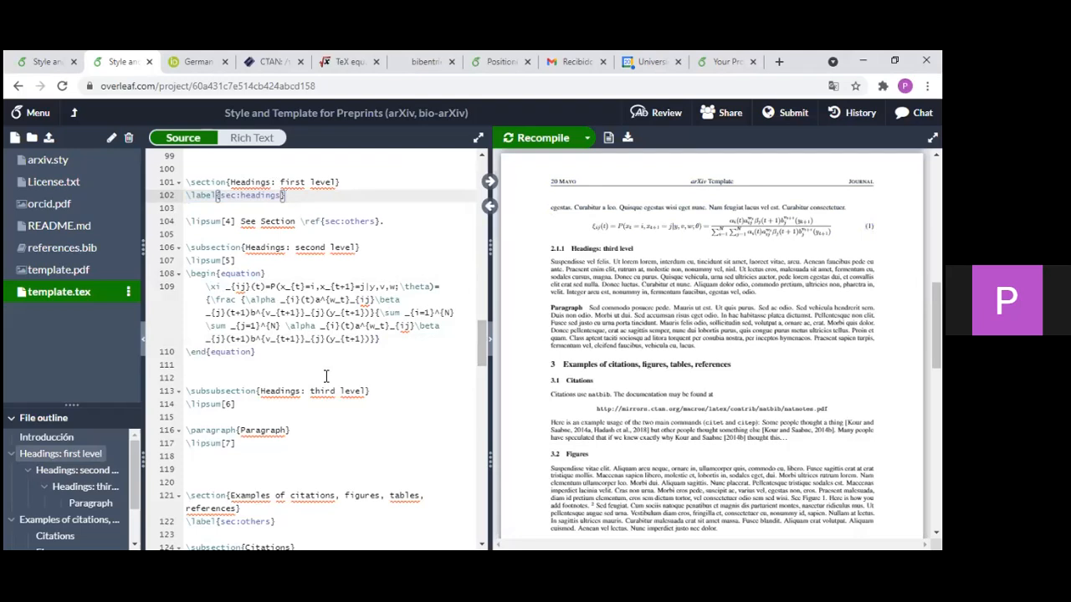
left_click(285, 365)
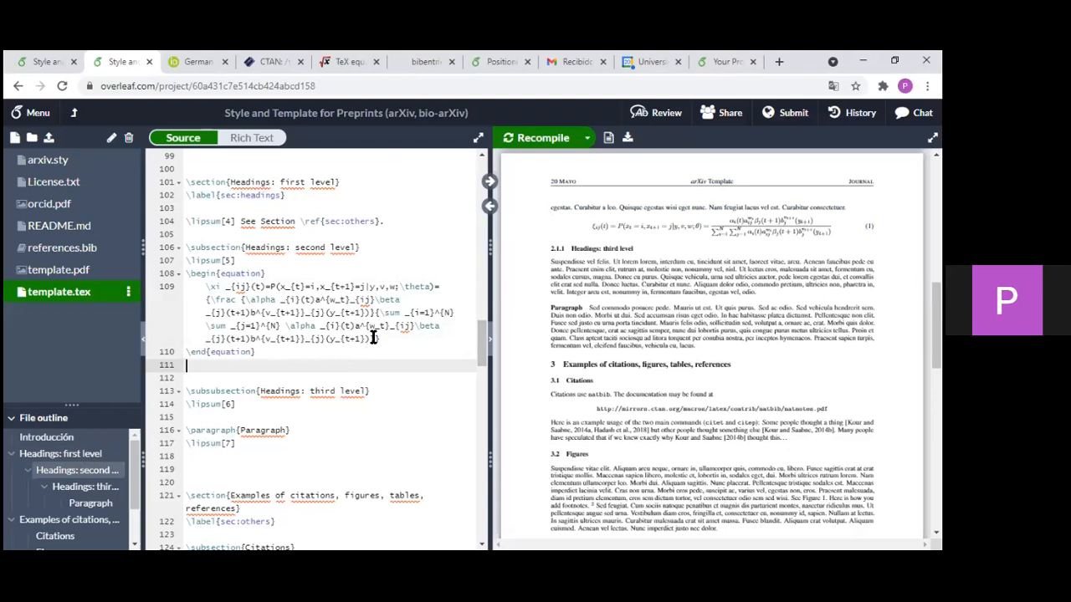
- Uncomment the \usepackage{amsmath} line in the preamble and recompile the document
scroll(374, 337, "up", 5)
scroll(378, 351, "up", 10)
scroll(378, 353, "up", 8)
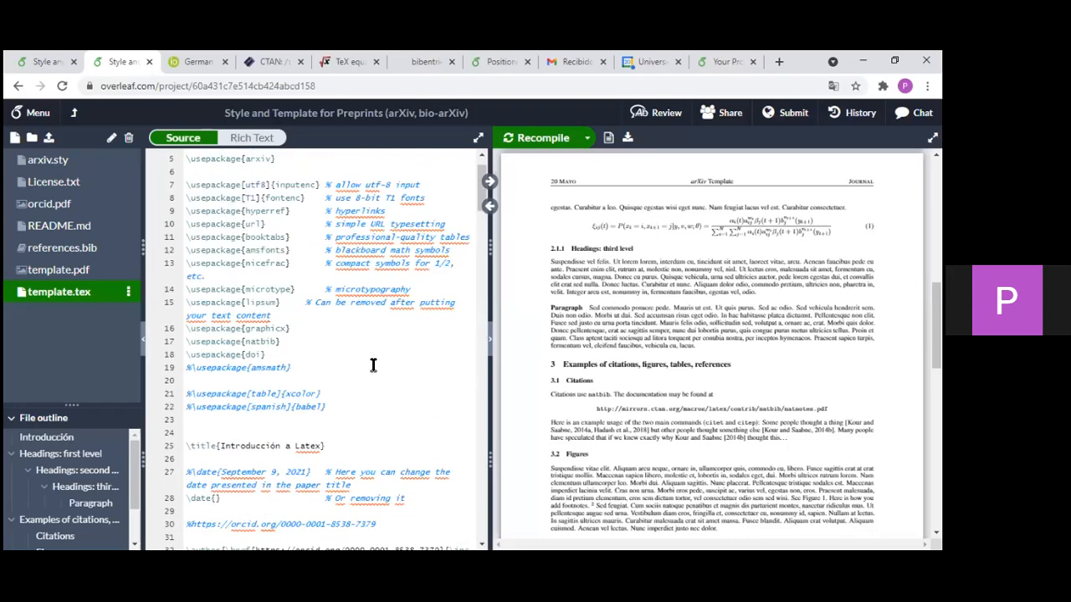
left_click(197, 369)
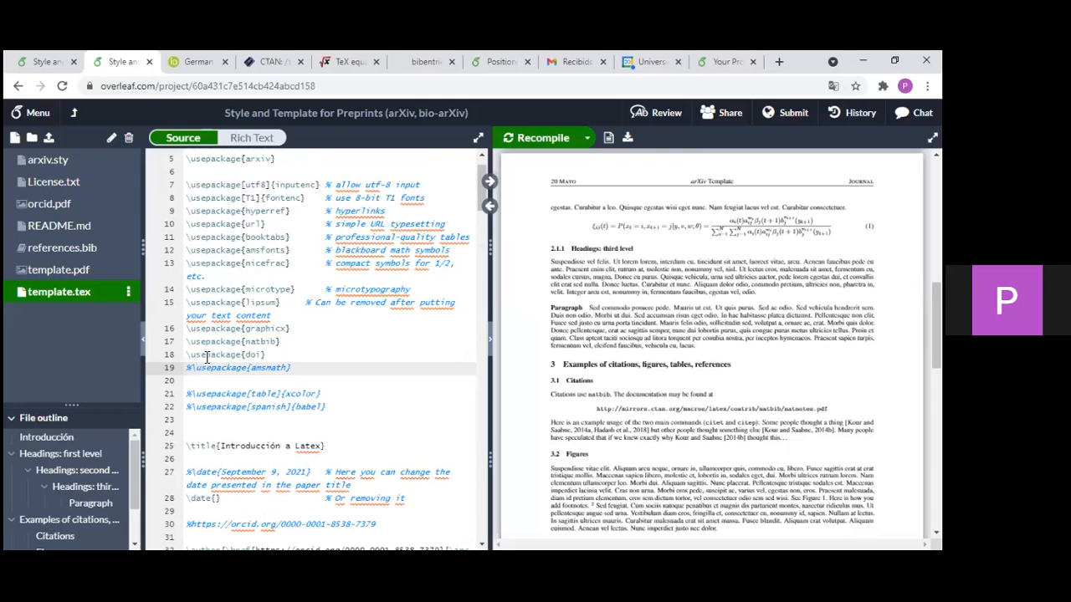
key("BackSpace")
left_click_drag(189, 369, 246, 373)
left_click(287, 369)
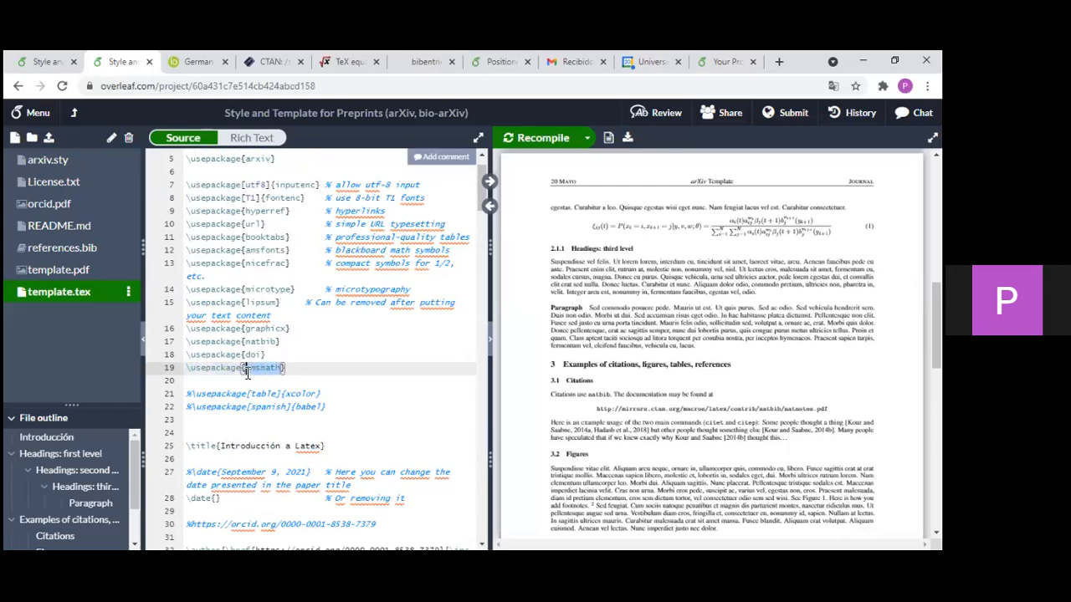
left_click(321, 378)
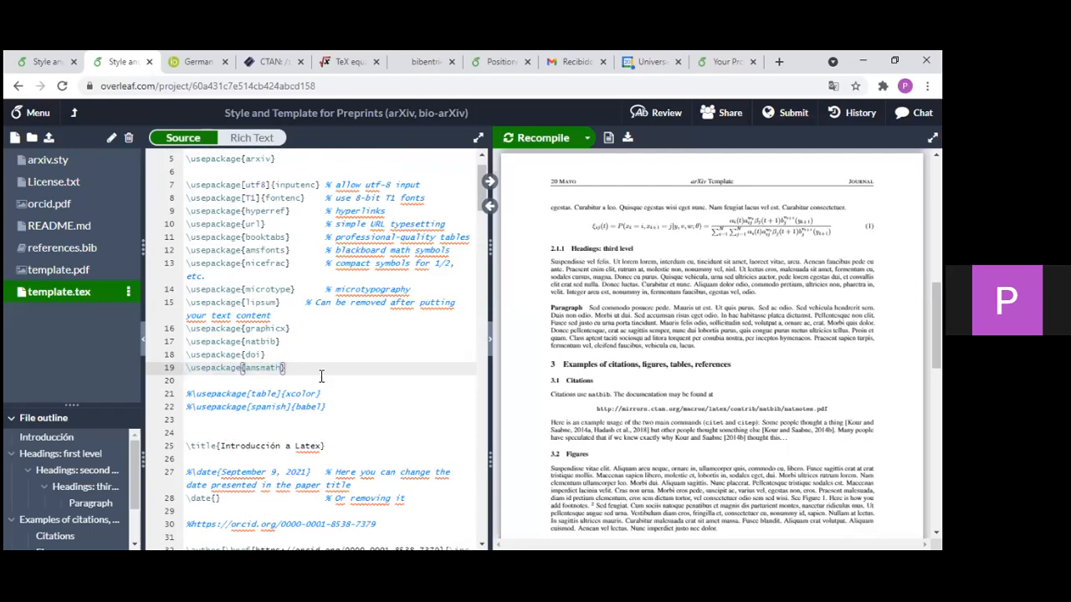
left_click(531, 140)
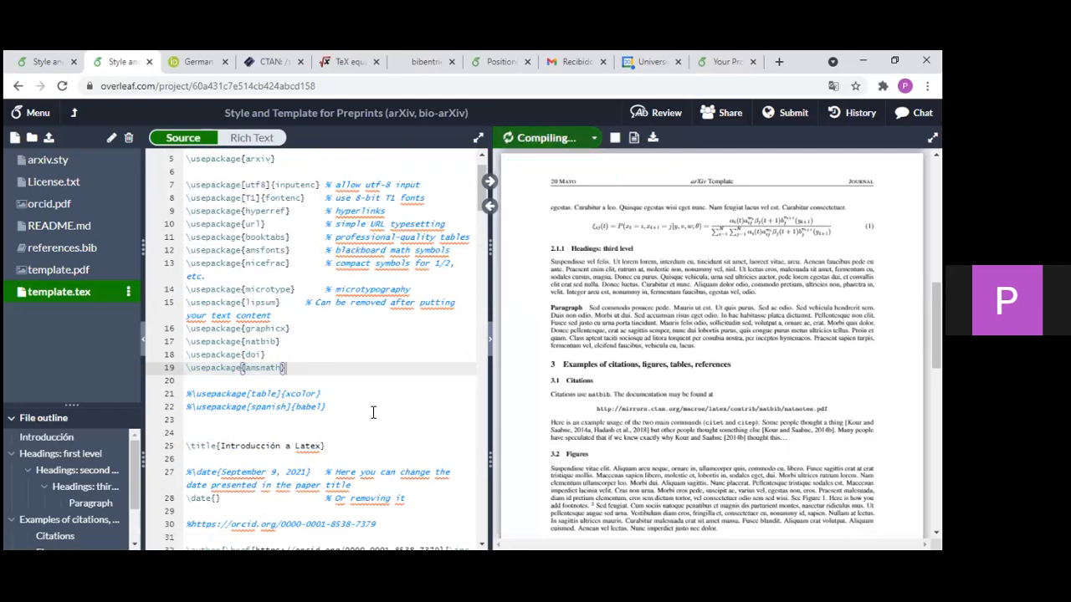
- Insert an empty gather environment directly below the \end{equation} line under "Headings: second level"
scroll(373, 410, "down", 4)
scroll(373, 410, "down", 5)
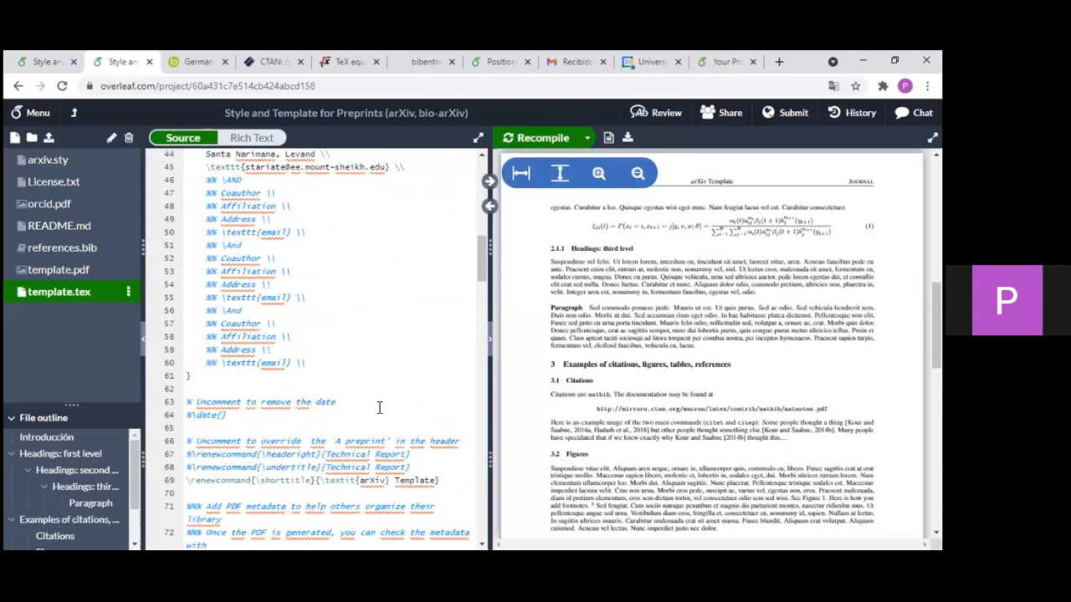
scroll(381, 406, "down", 7)
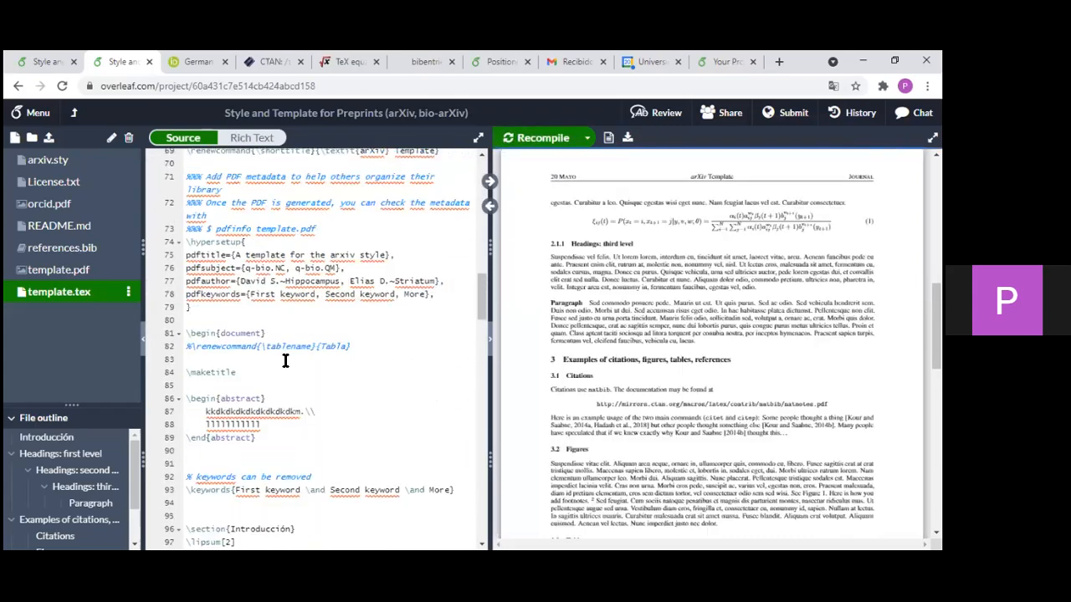
scroll(285, 361, "up", 1)
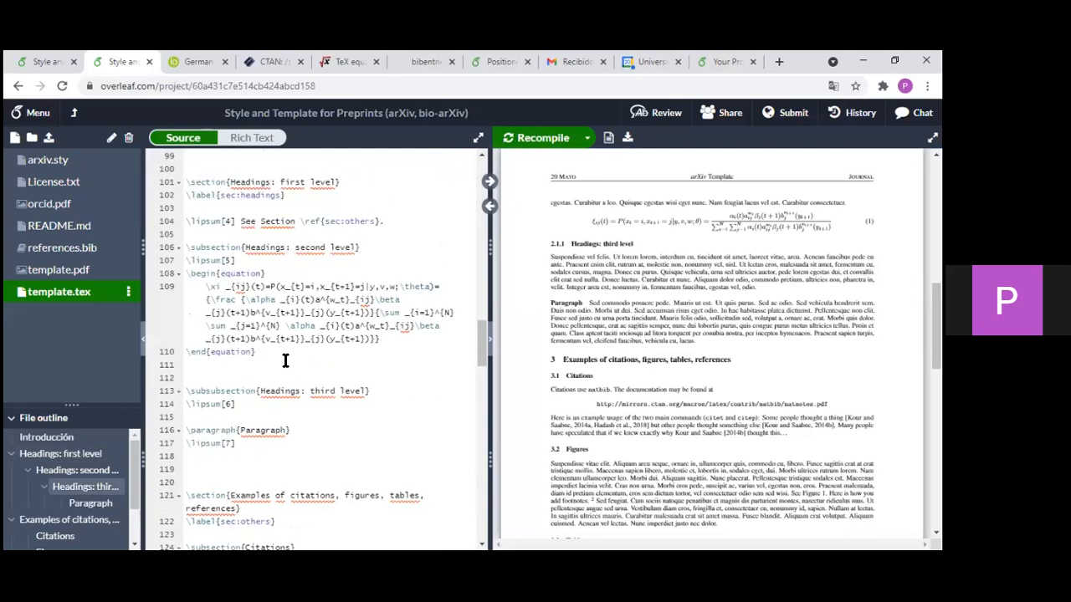
left_click(286, 360)
type("\\")
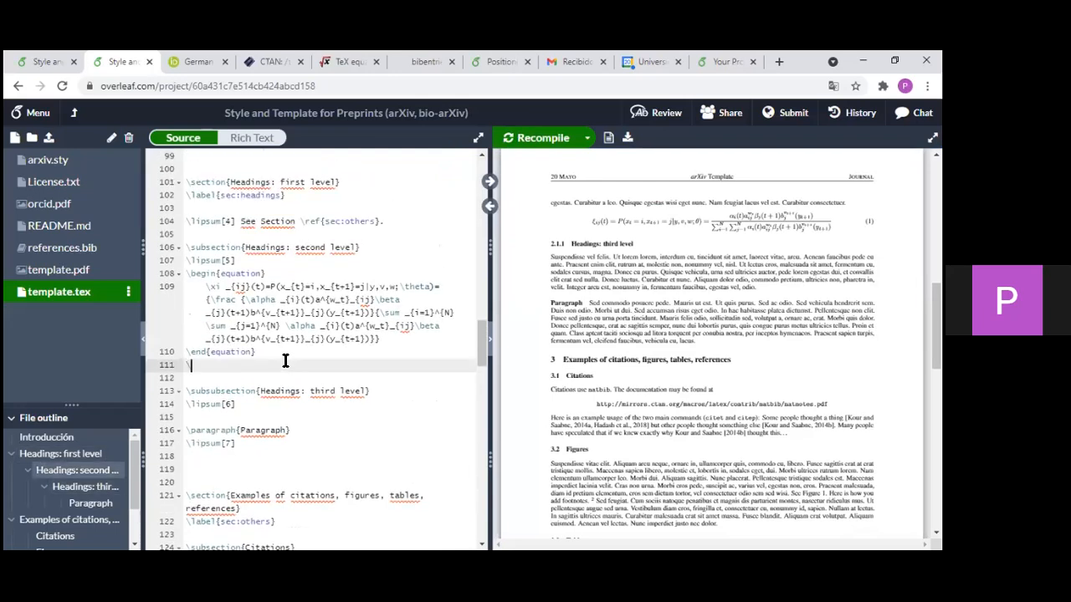
type("begin")
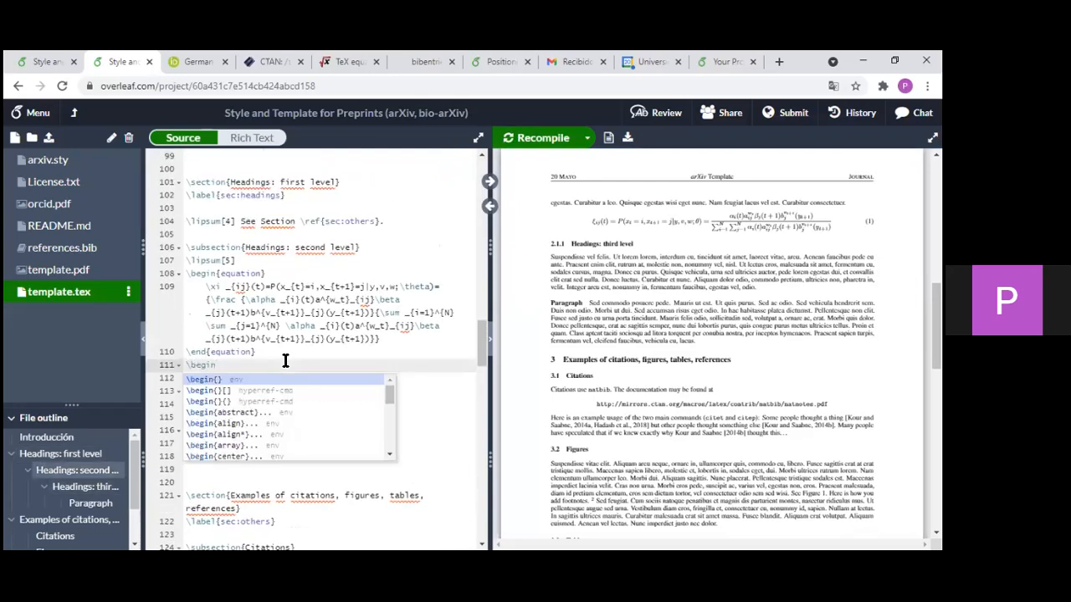
type("{gather")
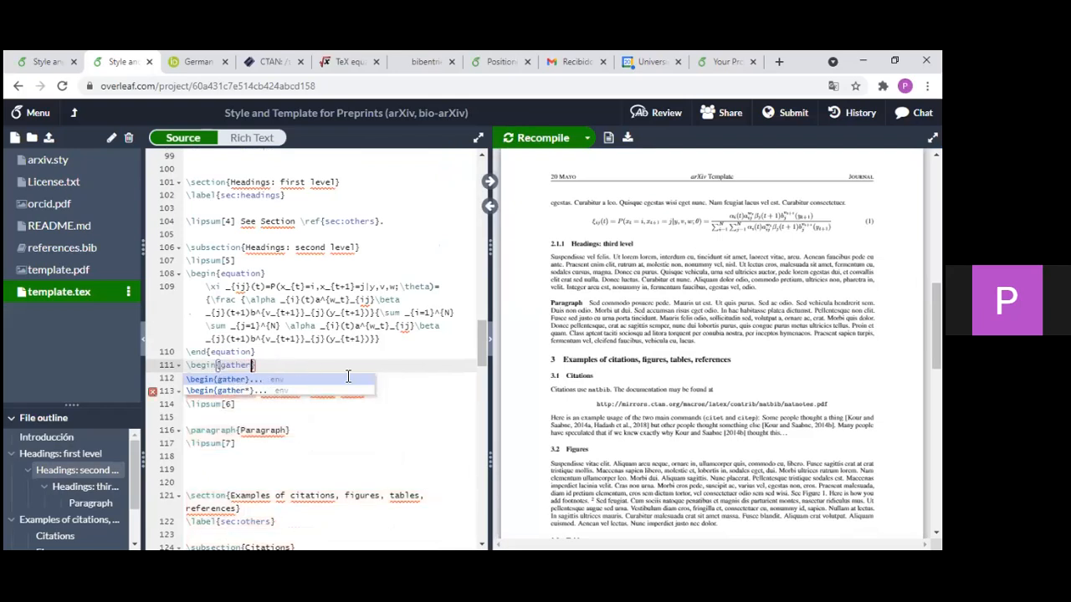
left_click(351, 385)
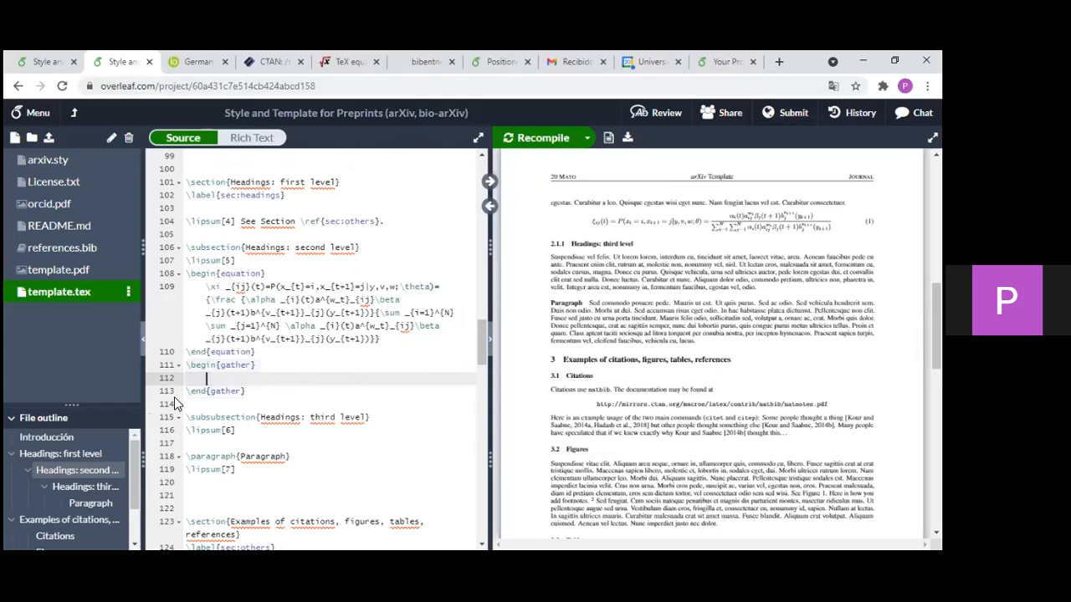
- Switch to the TeX equation editor at atomurl.net/math and insert the definite integral template \int_a^b x
left_click(338, 71)
key("ctrl+l")
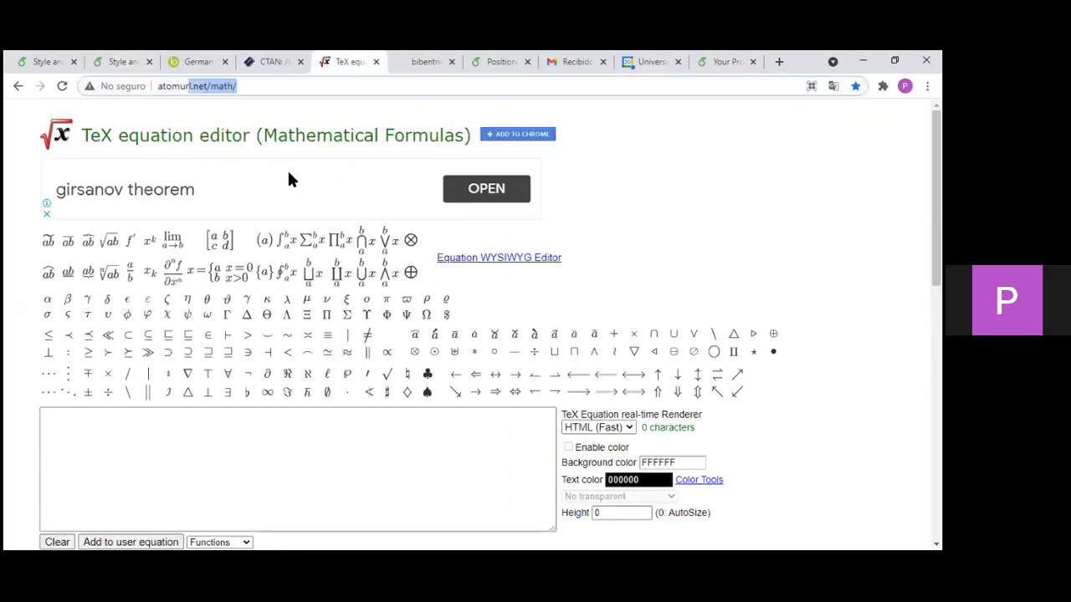
key("End")
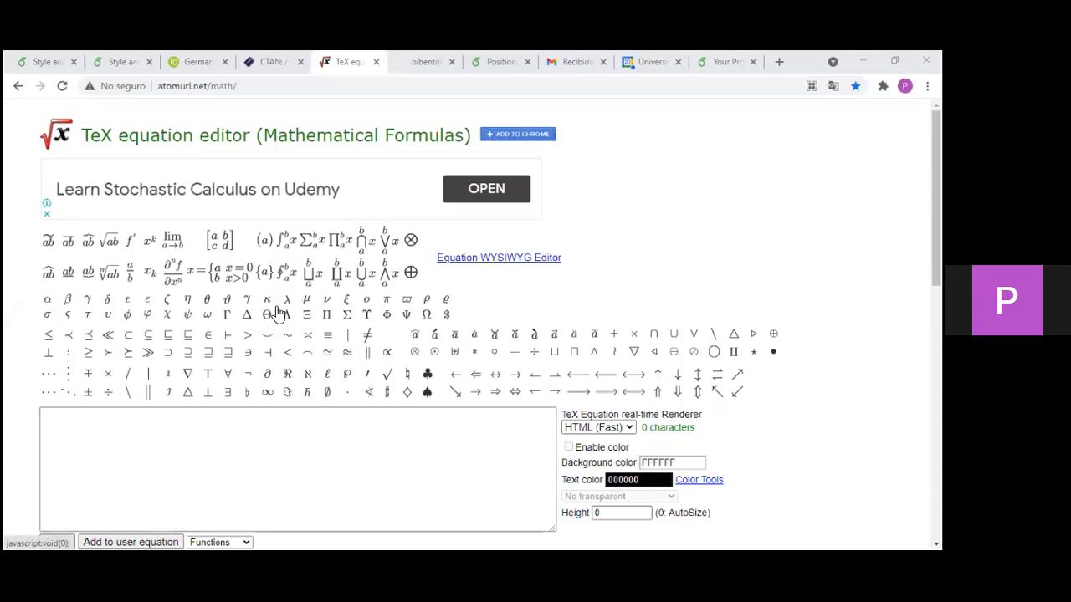
scroll(295, 346, "down", 1)
scroll(299, 350, "up", 1)
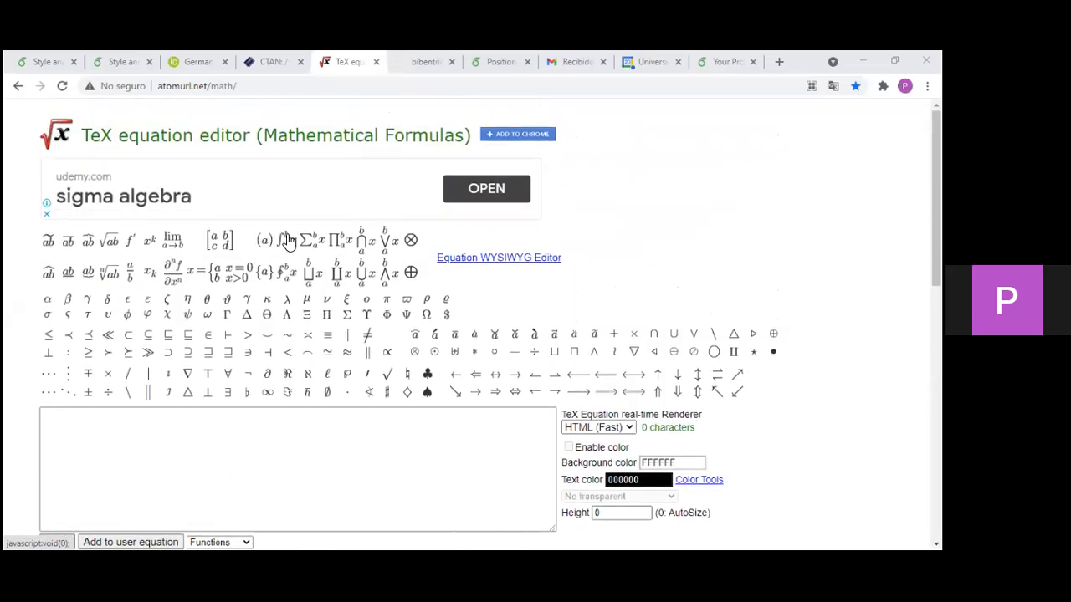
left_click(283, 240)
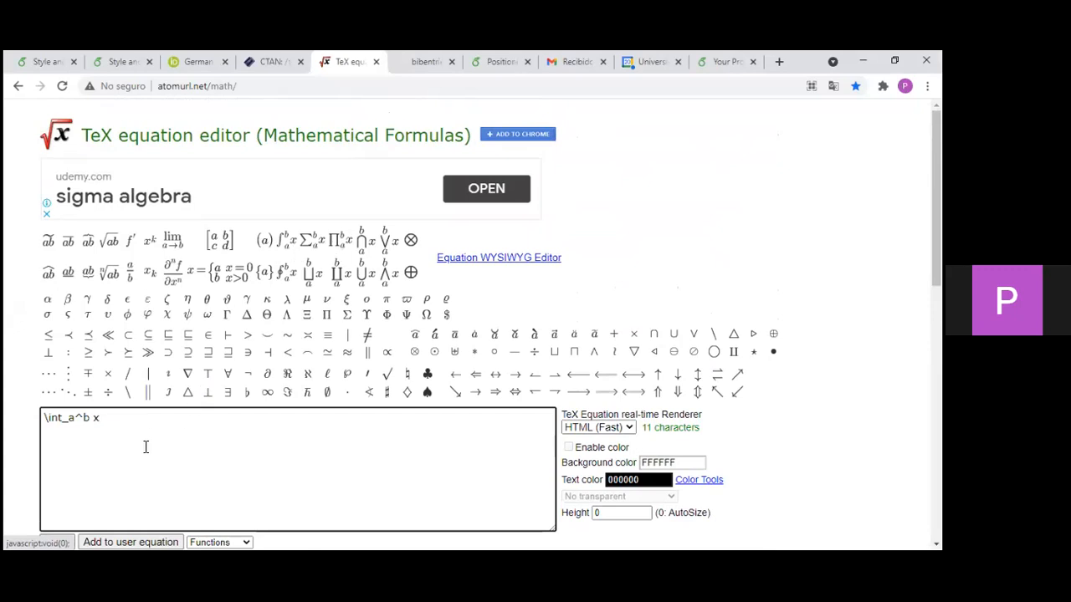
scroll(143, 444, "down", 1)
triple_click(80, 346)
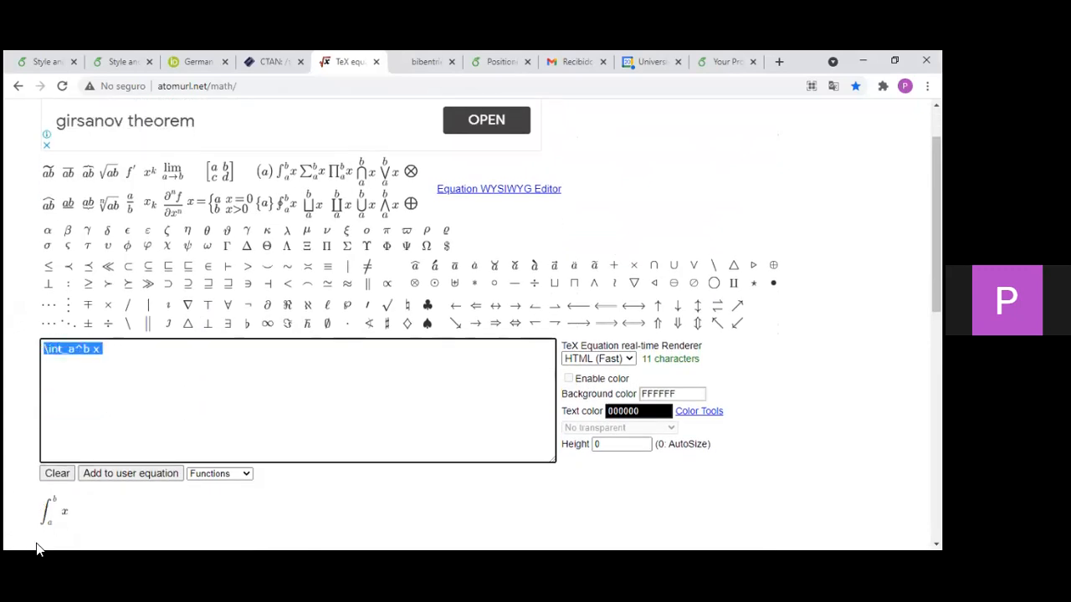
- Set the integral's lower limit to 0 and raise its integrand x to the power 2
left_click(84, 358)
key("BackSpace")
type("0")
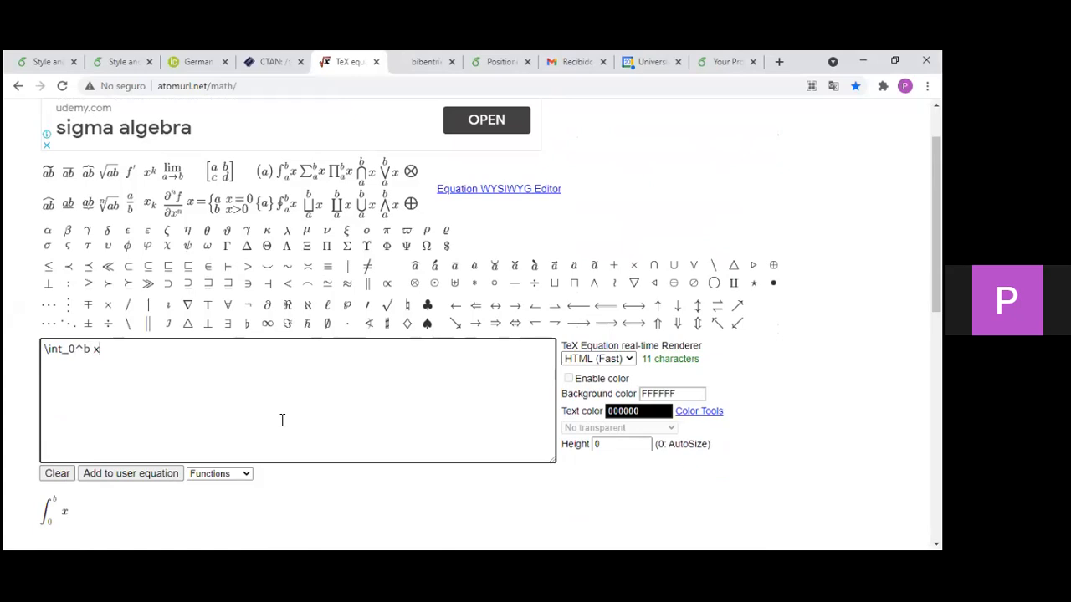
type("^2")
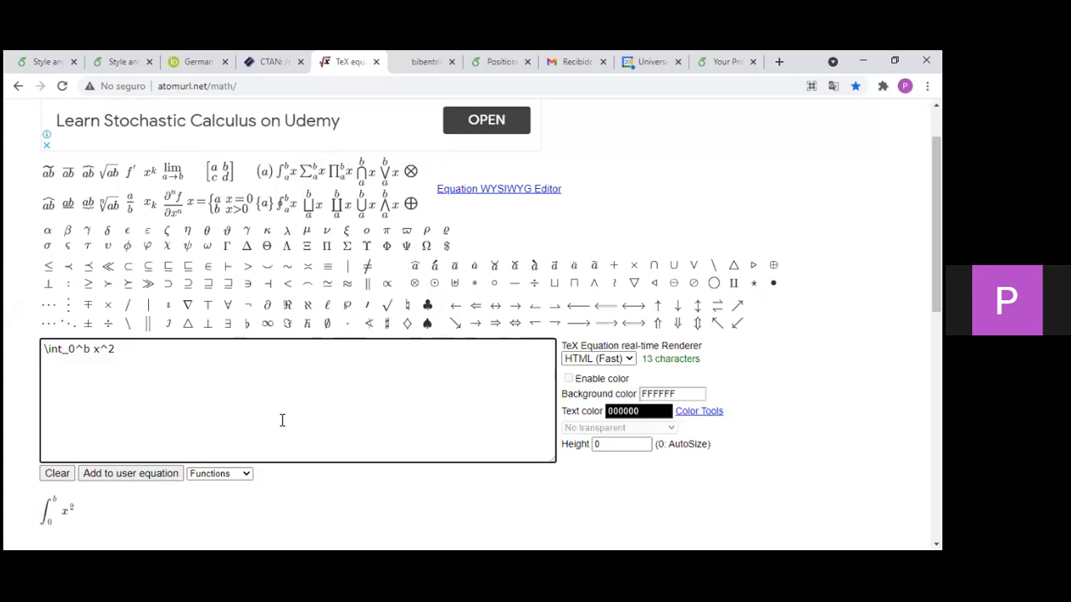
- Append the Greek letter \theta to the integral and check the rendered formula
scroll(318, 292, "up", 1)
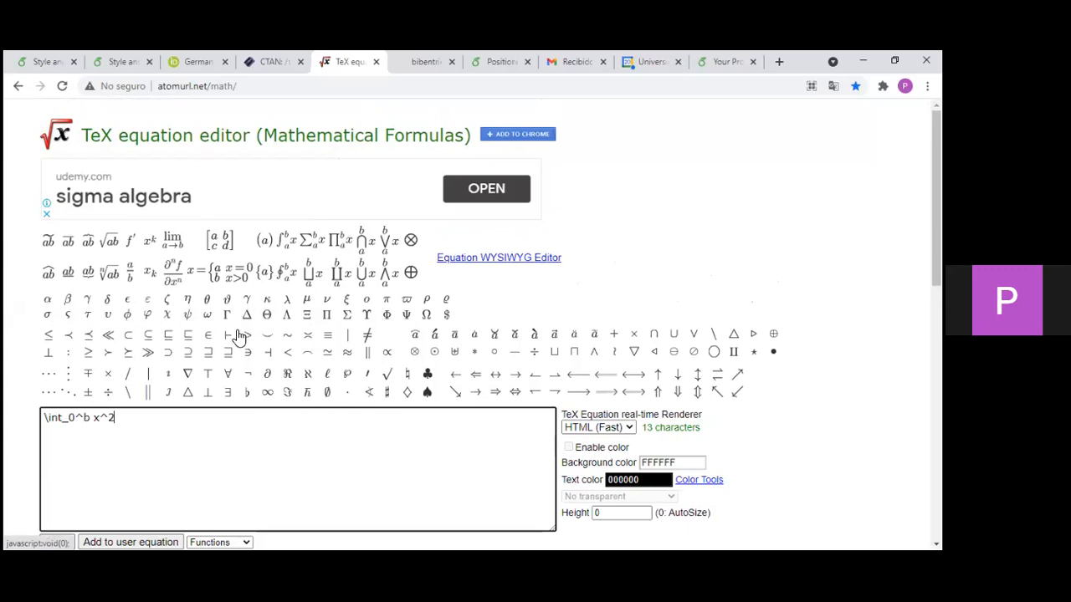
left_click(206, 299)
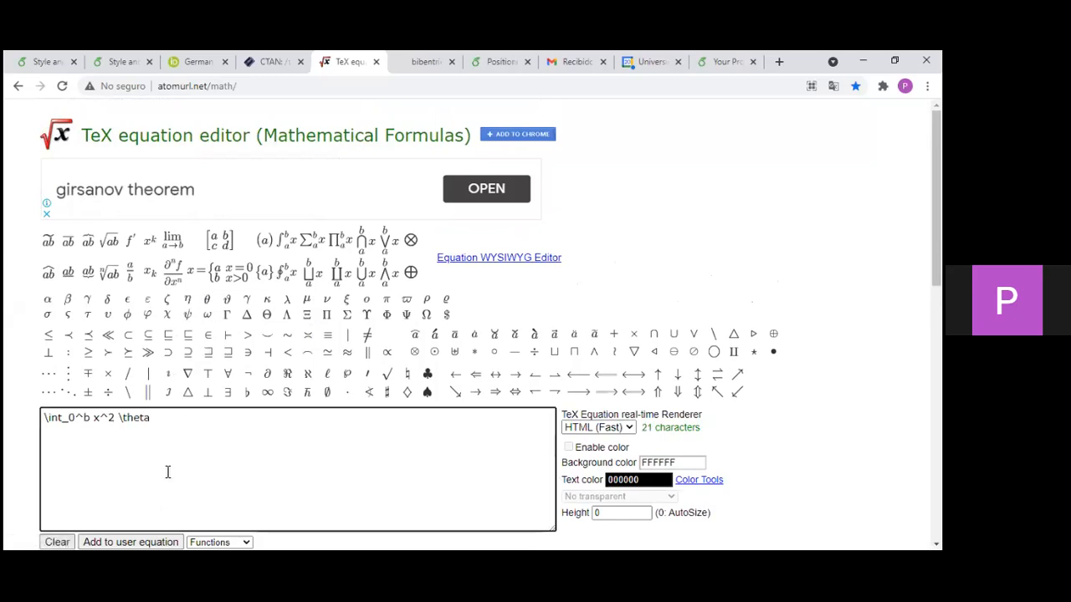
scroll(65, 389, "down", 3)
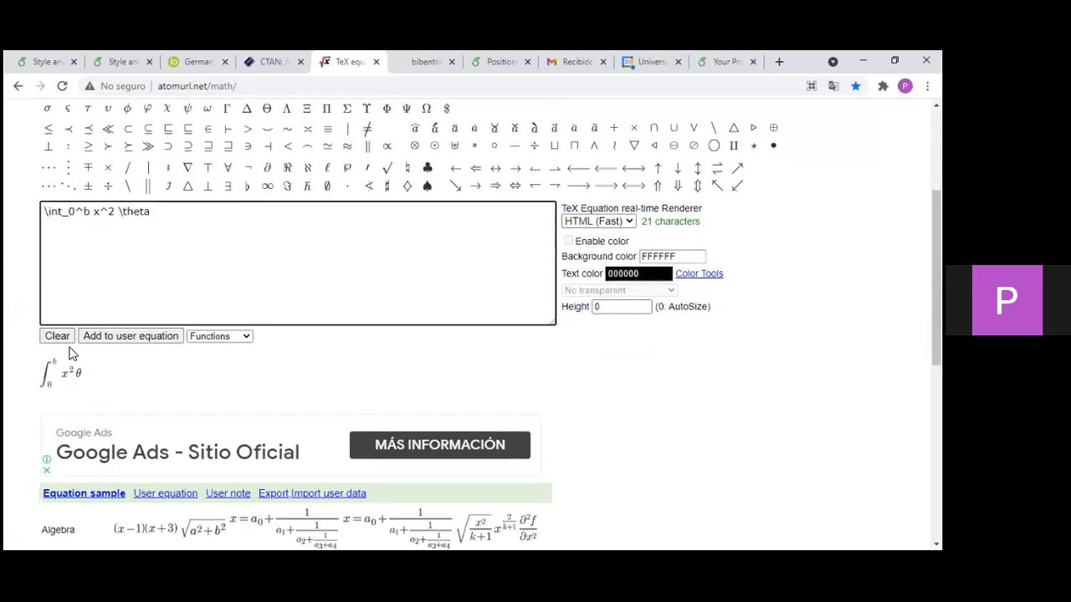
scroll(189, 385, "up", 1)
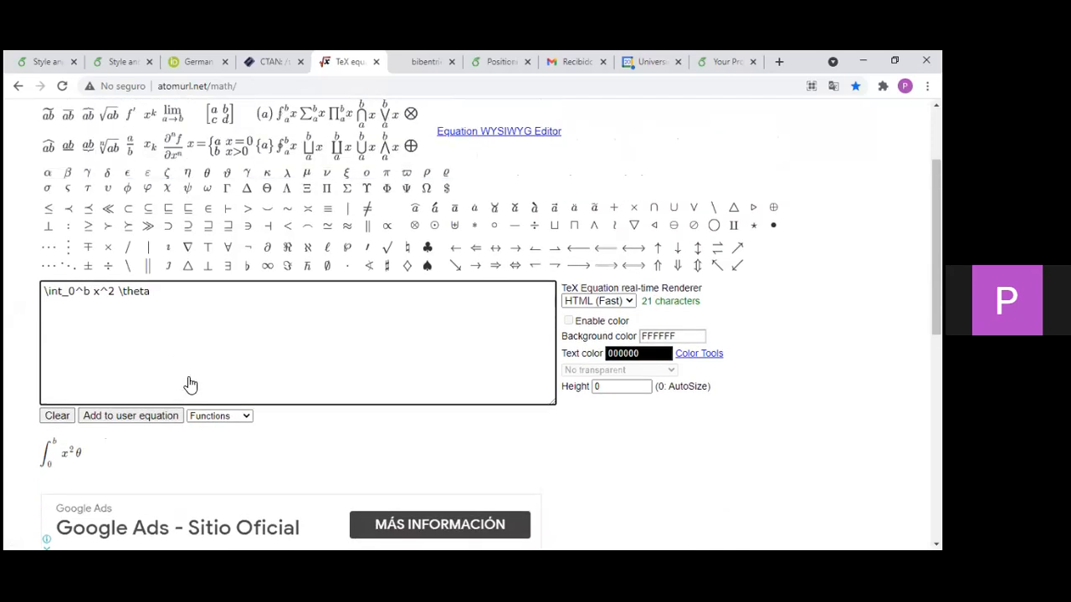
- Copy the complete formula code \int_0^b x^2 \theta from the equation editor
scroll(190, 385, "up", 2)
left_click_drag(163, 418, 38, 421)
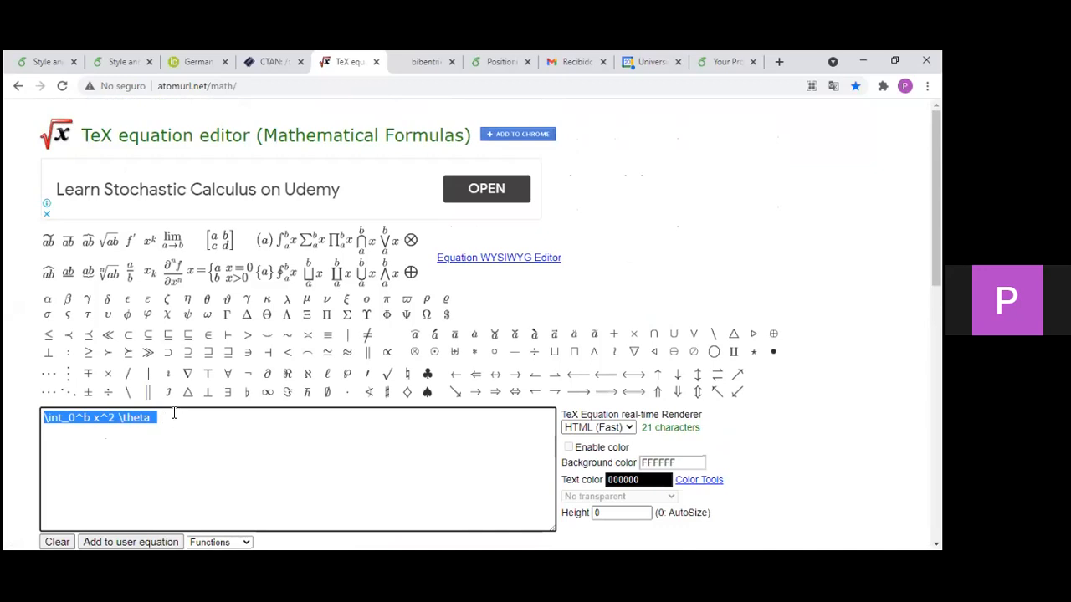
left_click_drag(167, 416, 9, 437)
key("ctrl+c")
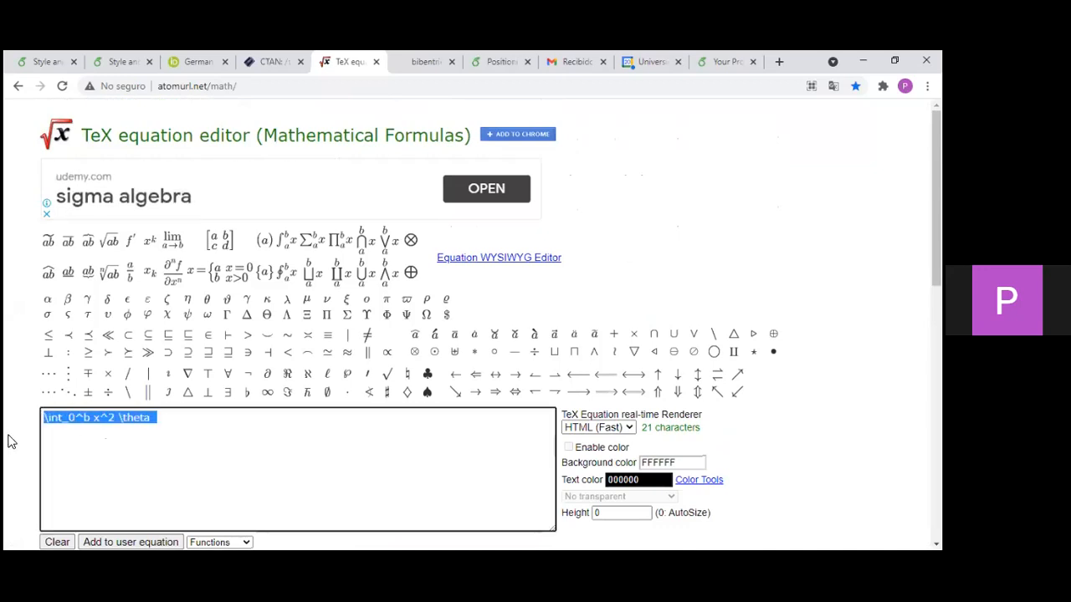
left_click(172, 464)
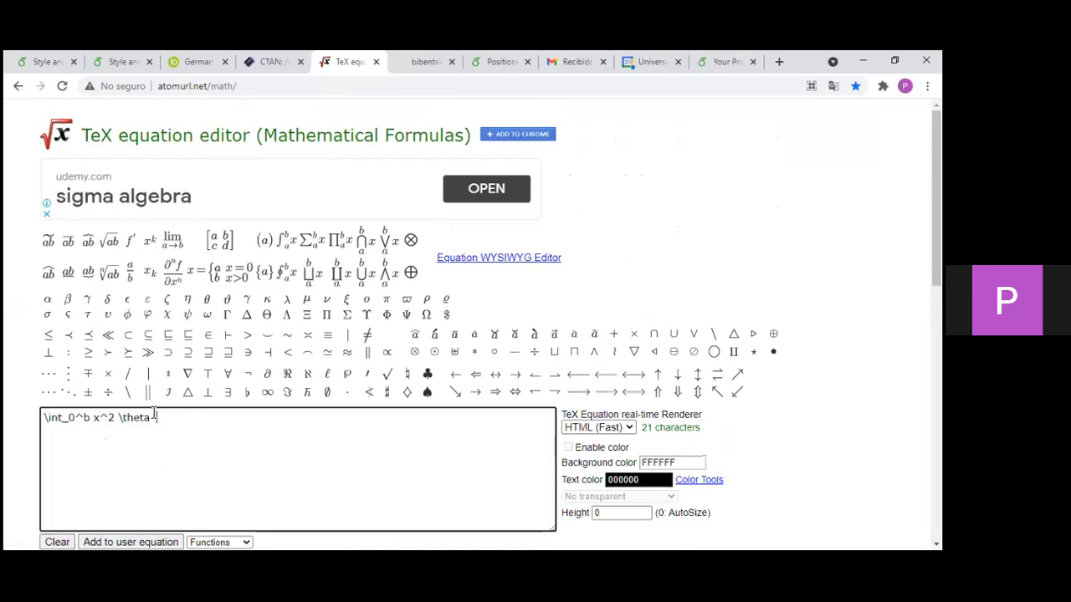
- Switch back to the Overleaf project, paste \int_0^b x^2 \theta into the gather environment, and recompile to check the rendered integral
left_click(125, 62)
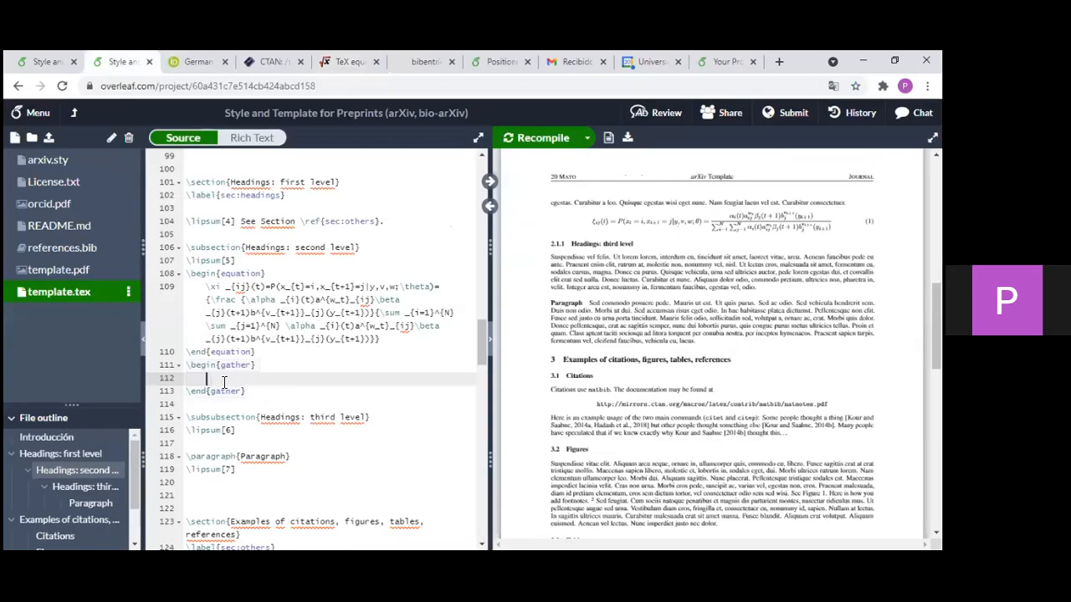
key("ctrl+v")
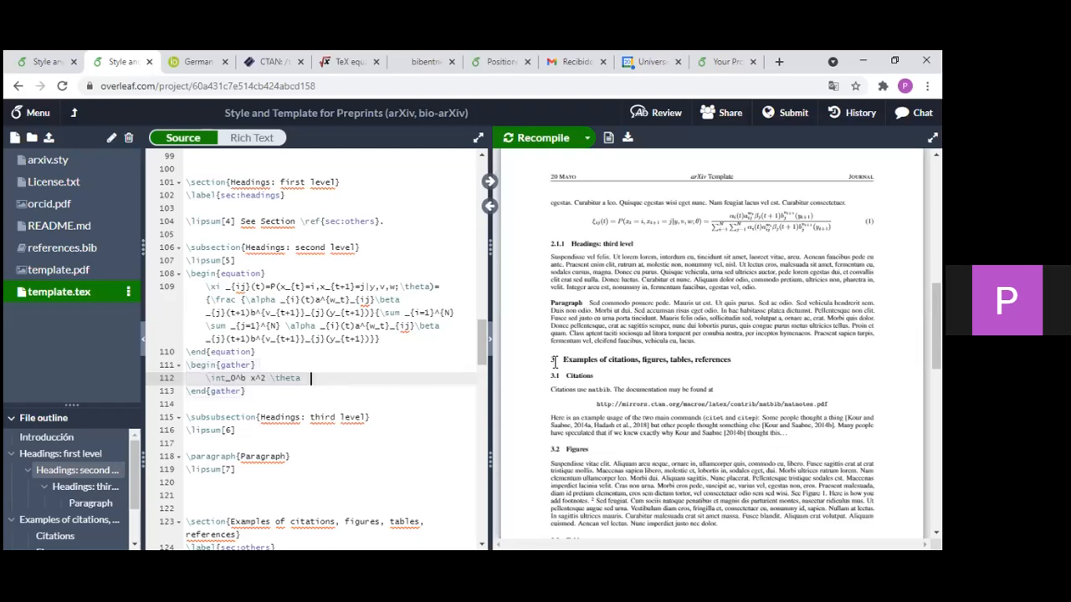
key("BackSpace")
key("ctrl+s")
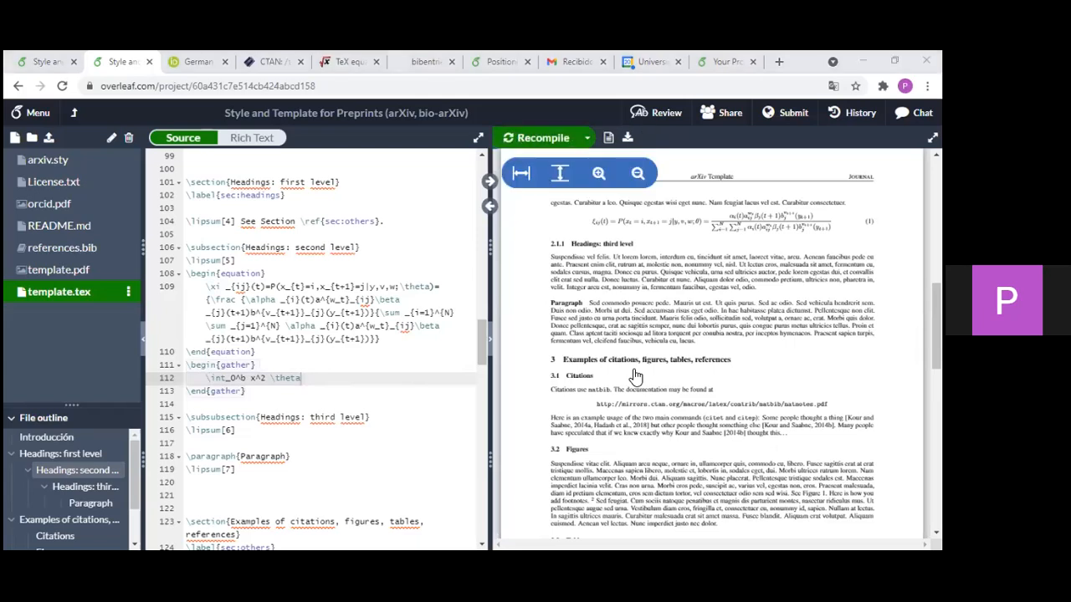
left_click_drag(703, 262, 706, 266)
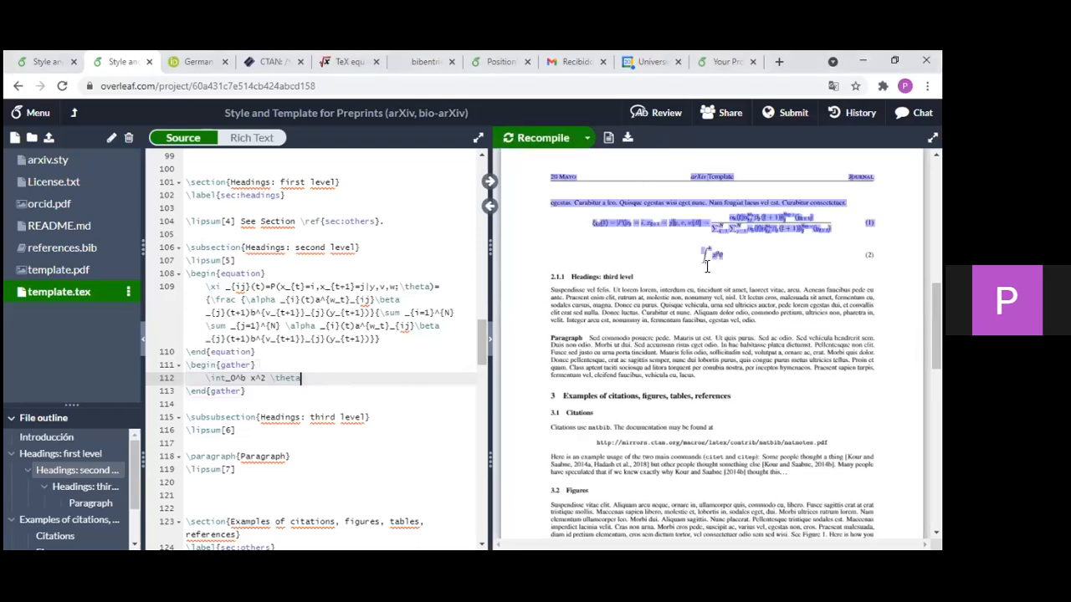
left_click(708, 266)
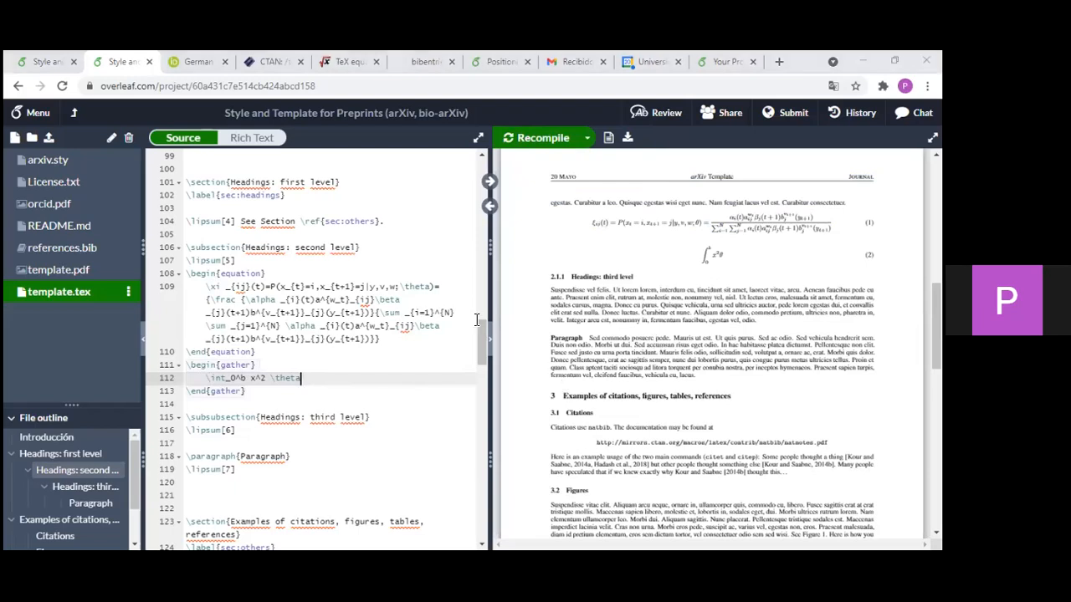
- Switch to the TeX equation editor and look through its sample equations, from Algebra to Chemistry
left_click(349, 62)
scroll(230, 421, "down", 5)
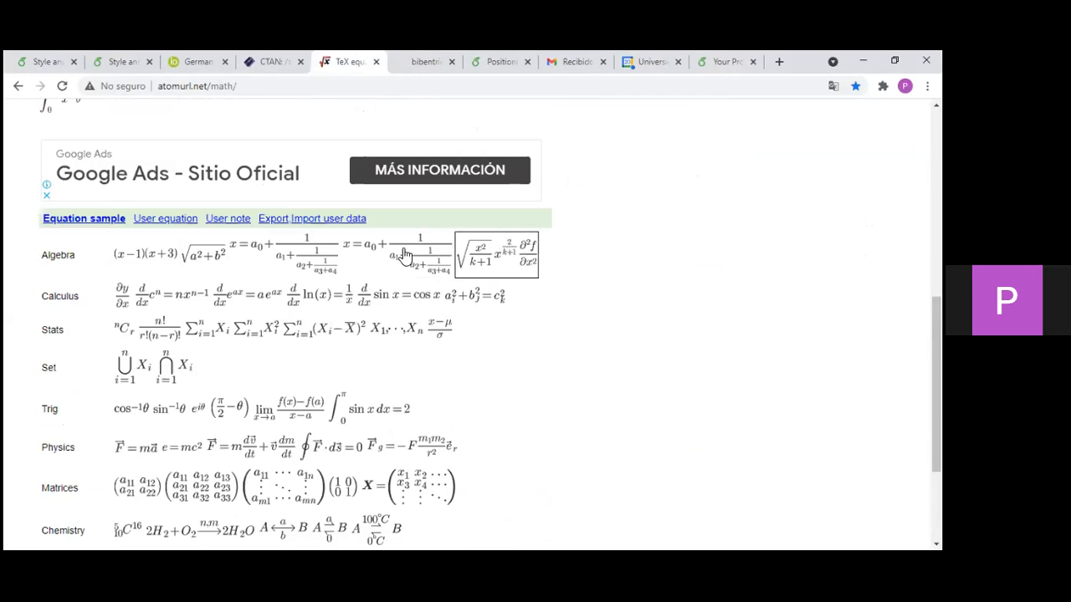
scroll(106, 337, "down", 3)
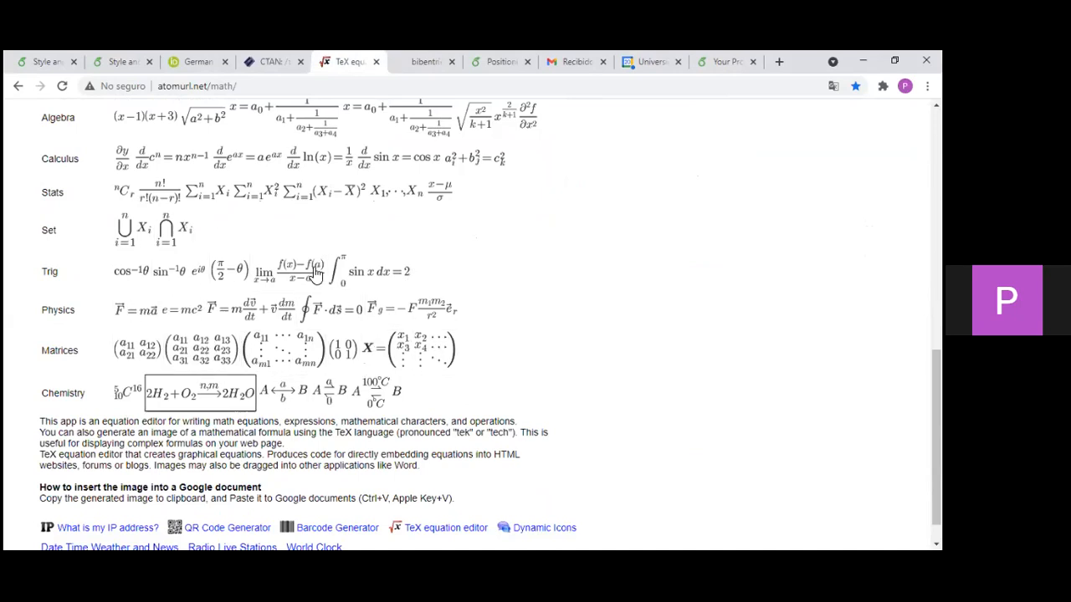
key("alt+Tab")
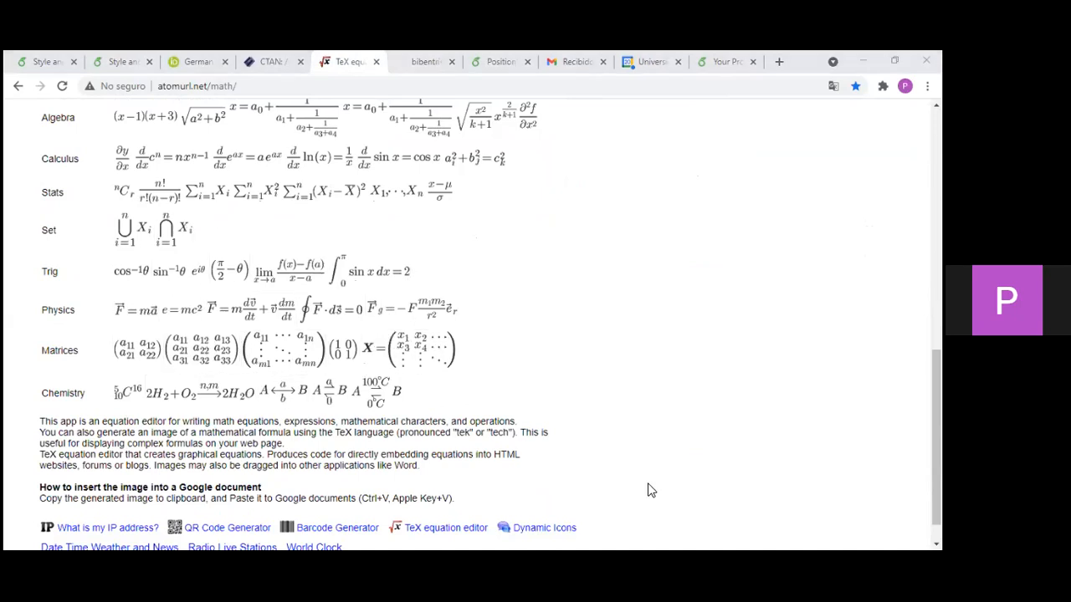
scroll(275, 411, "up", 4)
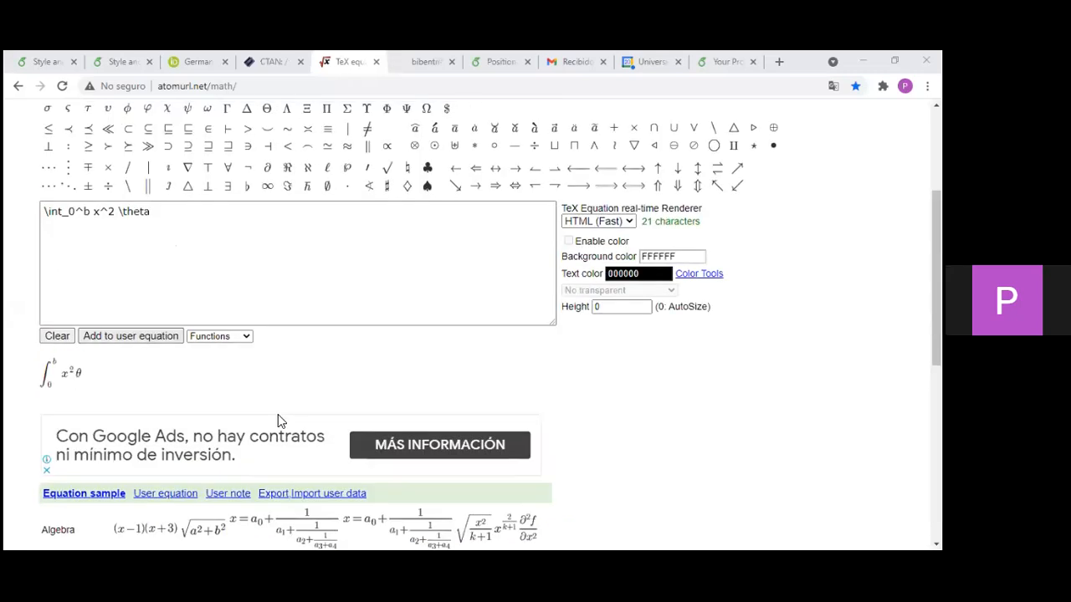
scroll(278, 415, "up", 4)
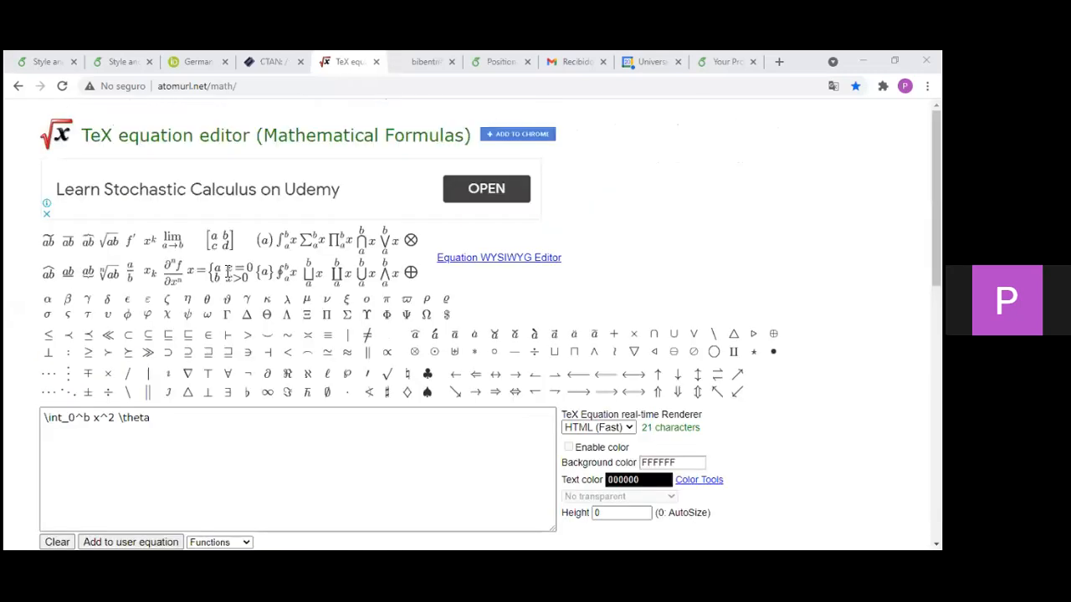
- Switch back to the Overleaf project, change the integral's environment from gather to gather* in its begin and end commands, and recompile
left_click(124, 62)
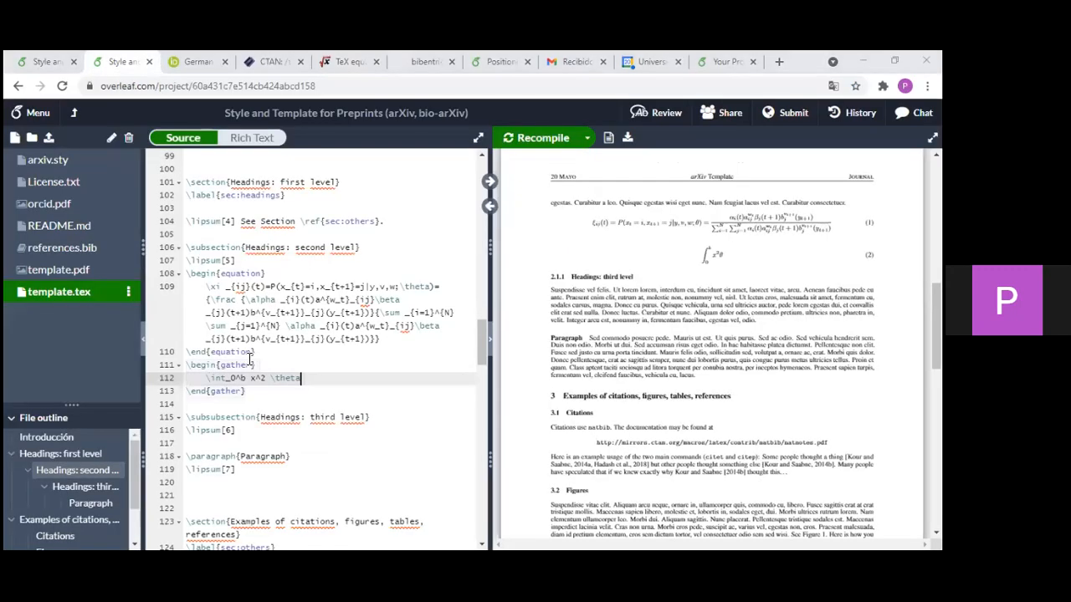
double_click(240, 366)
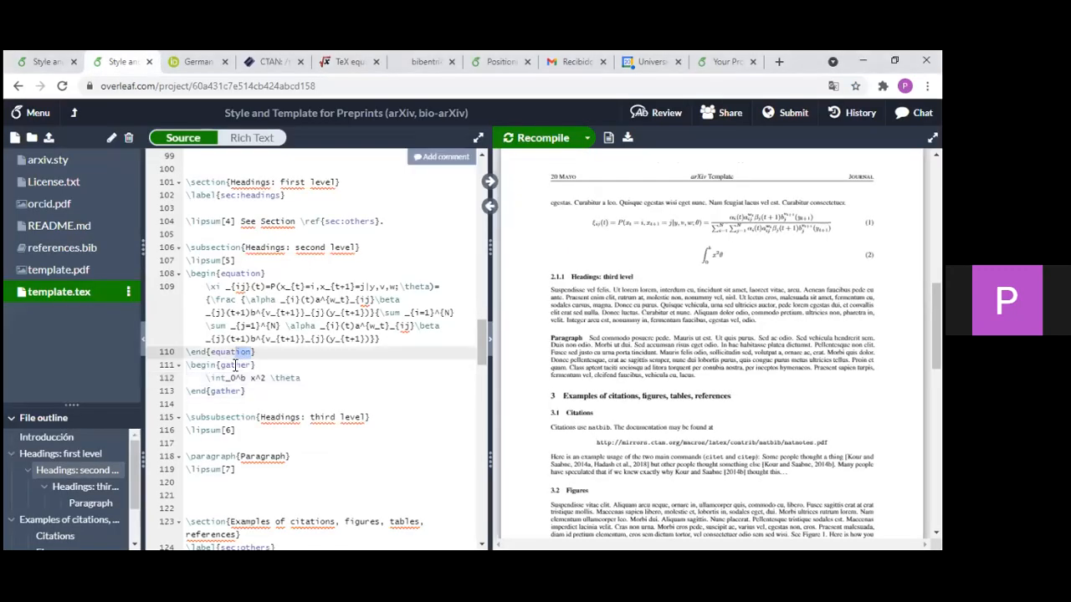
left_click(252, 366)
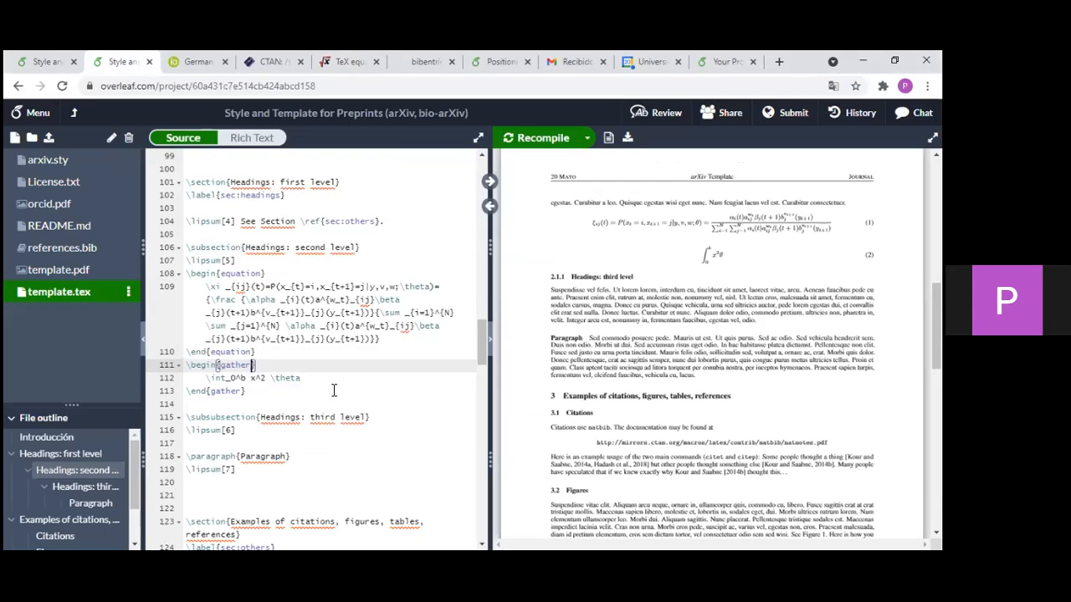
type("*")
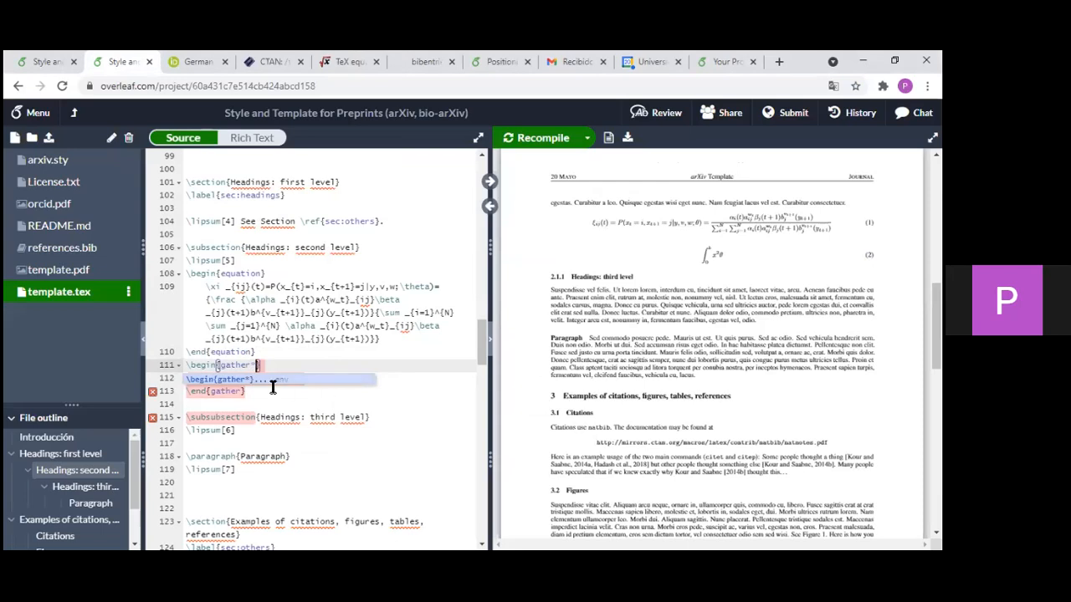
left_click(242, 393)
type("*")
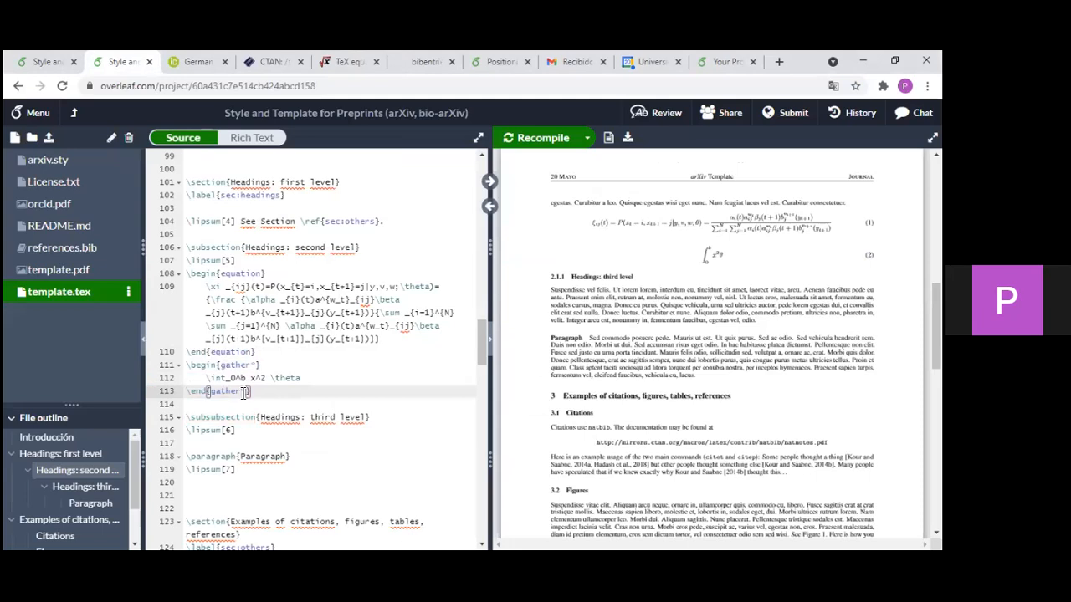
left_click(257, 365)
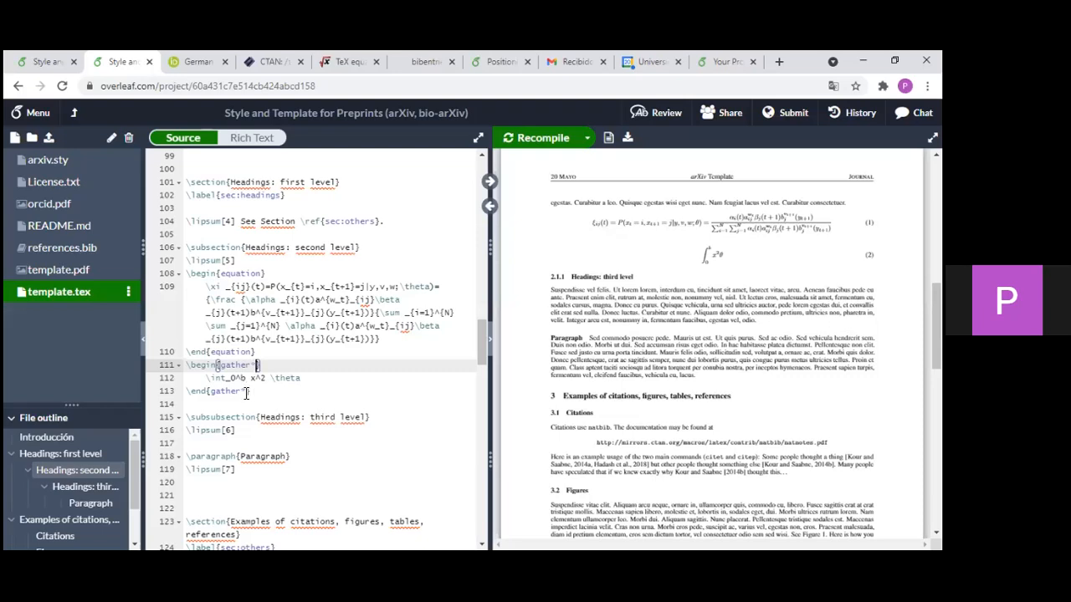
left_click(247, 391)
key("ctrl+s")
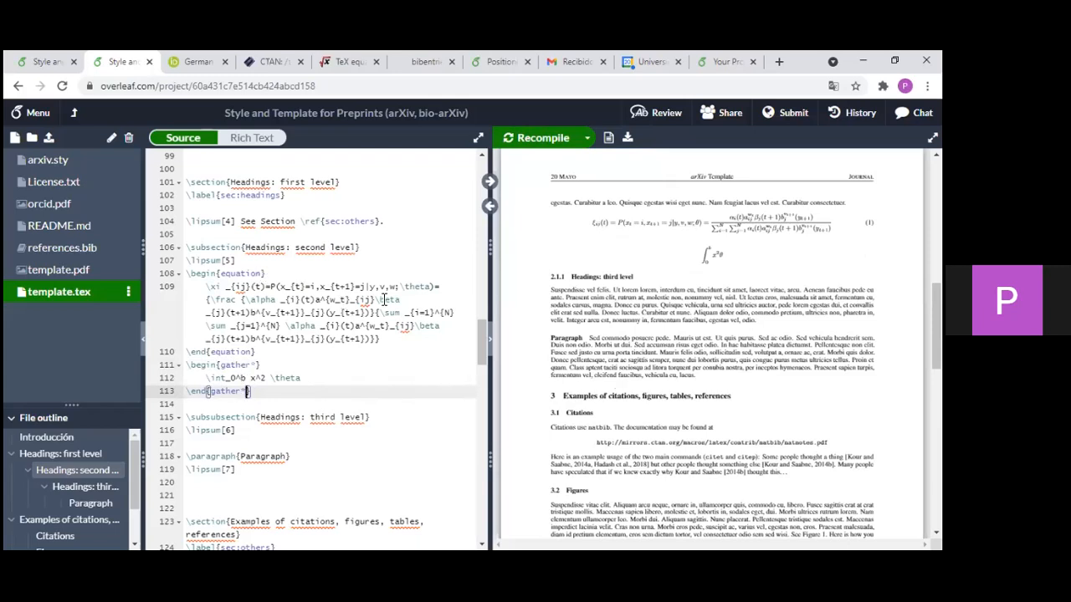
left_click(263, 274)
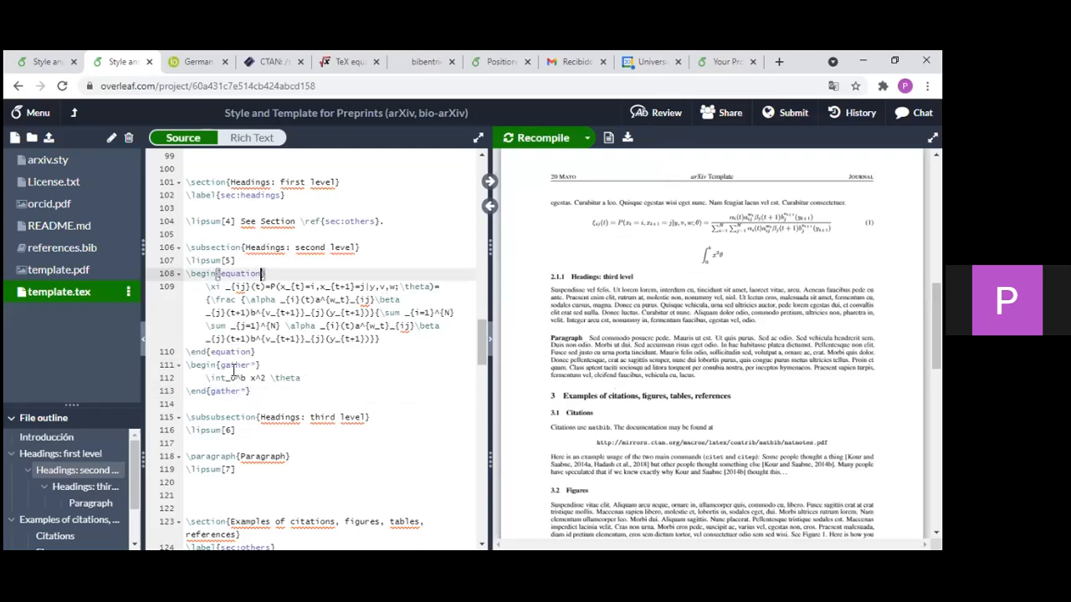
type("*")
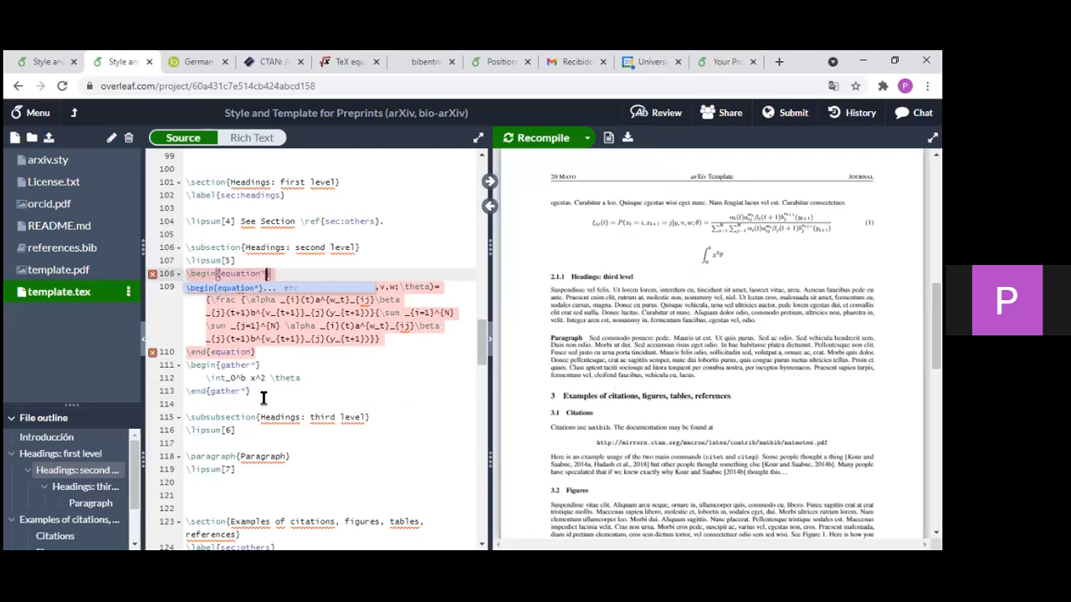
key("BackSpace")
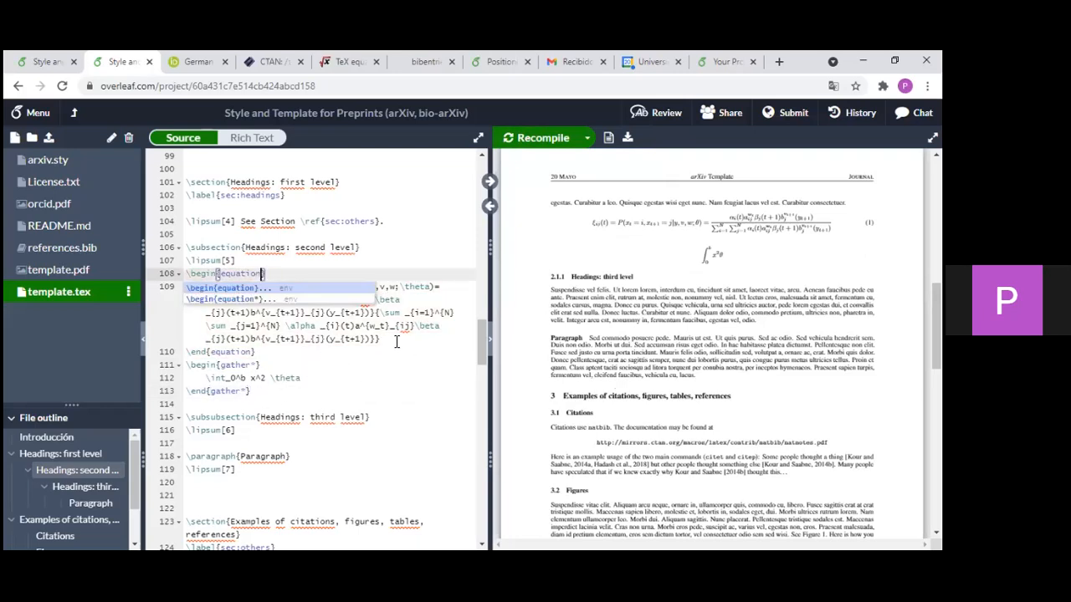
left_click(231, 364)
key("Right")
key("Right")
key("Right")
key("Right")
key("Right")
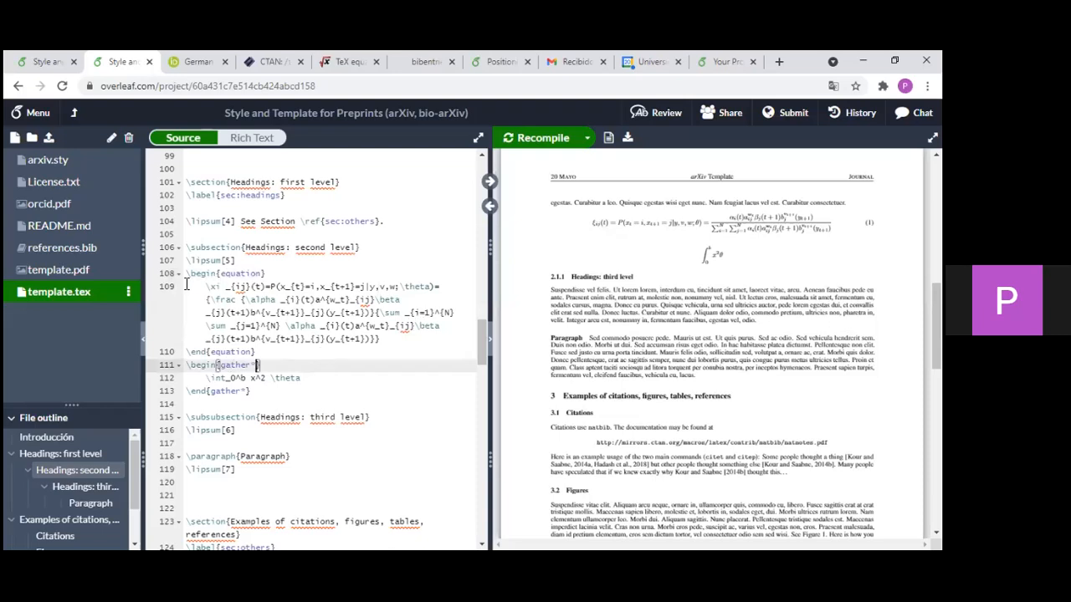
- Copy the \label{sec:headings} command to a new line after the formula in the equation environment and change its prefix to eq
key("ctrl+z")
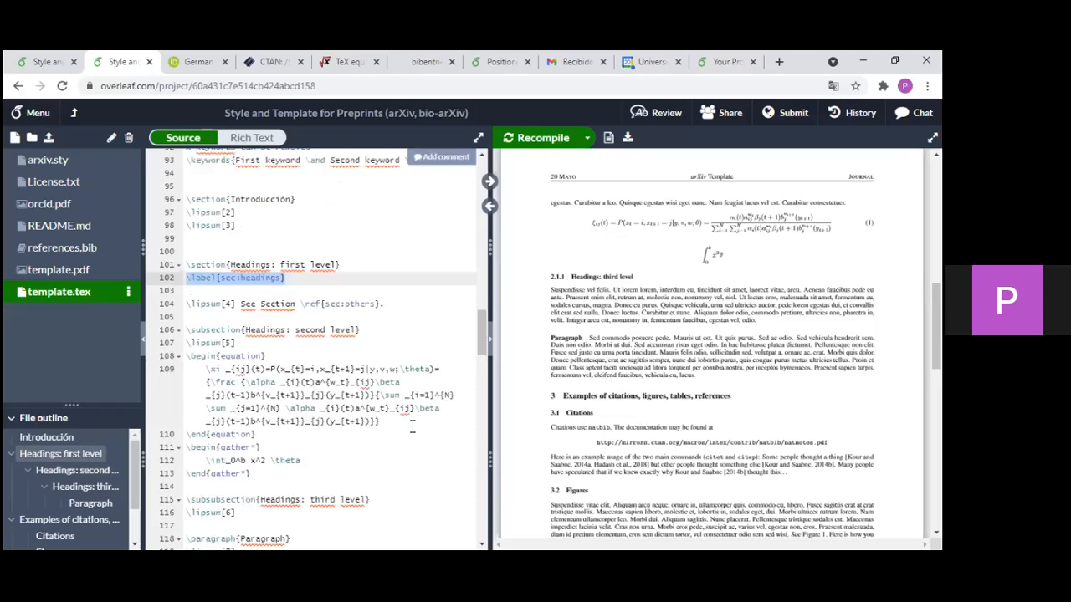
left_click(412, 426)
key("Return")
type("\\label{sec:headings}")
key("Left")
key("Left")
key("Left")
key("Left")
key("Left")
key("Left")
key("Left")
key("Left")
key("Left")
key("BackSpace")
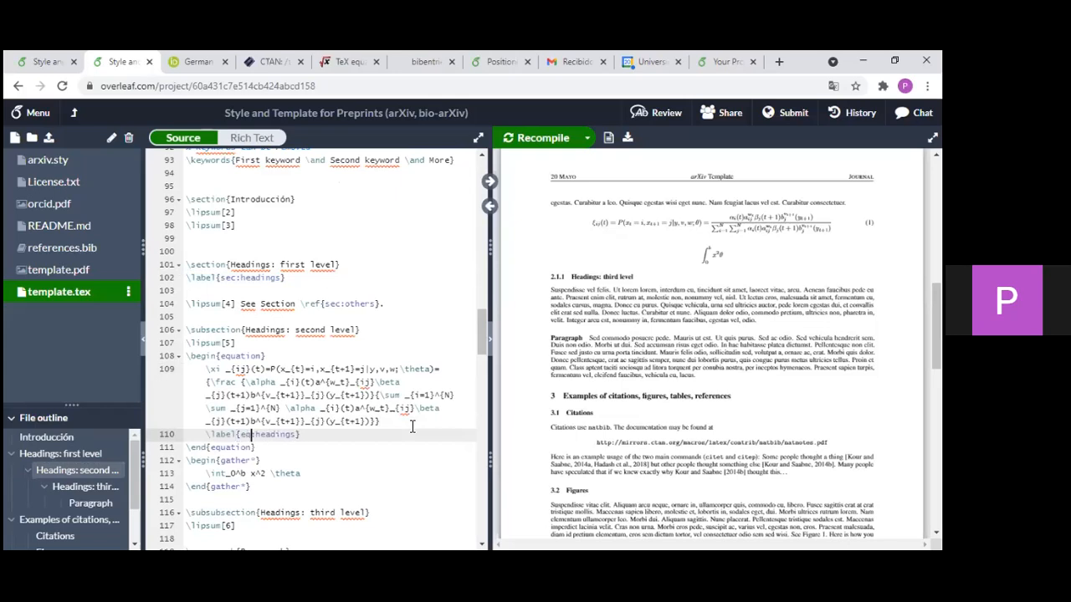
- Rename the equation's label to eq:ecuacion
left_click(295, 435)
key("BackSpace")
key("BackSpace")
key("BackSpace")
key("BackSpace")
key("BackSpace")
key("BackSpace")
key("BackSpace")
key("BackSpace")
type("ecuaion")
key("BackSpace")
key("BackSpace")
key("BackSpace")
type("cion")
key("Down")
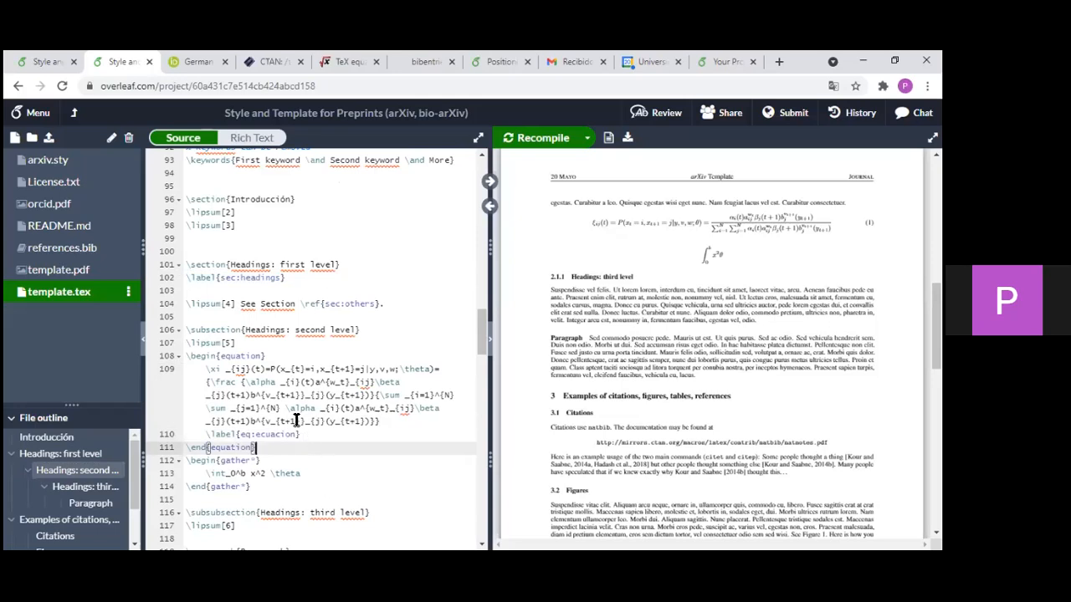
key("Up")
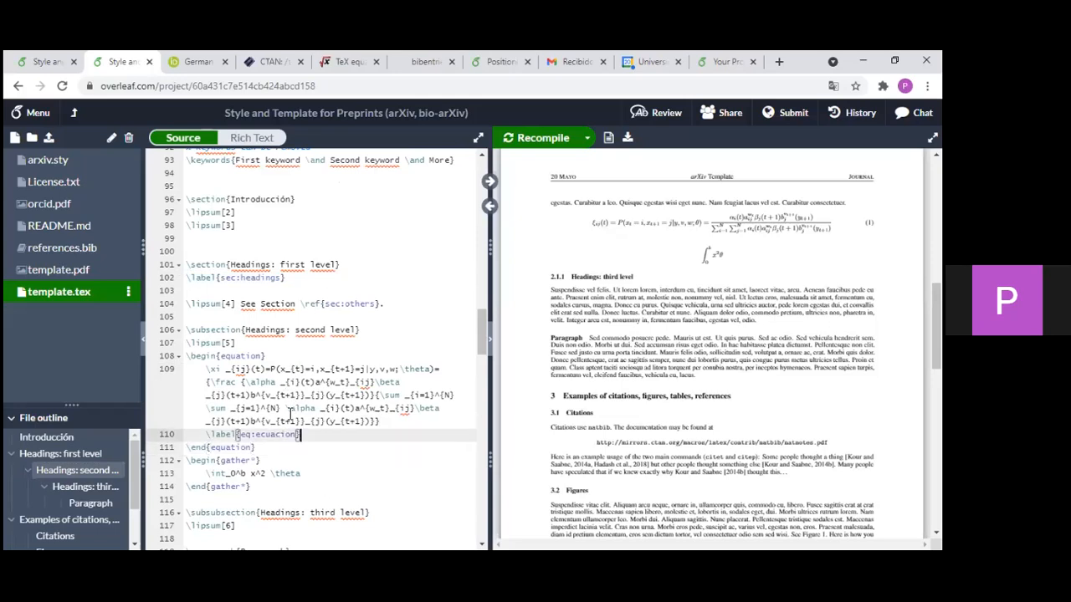
- Add the line "ver \ref{eq:ecuacion}" below the gather* environment and recompile the document
scroll(289, 416, "down", 2)
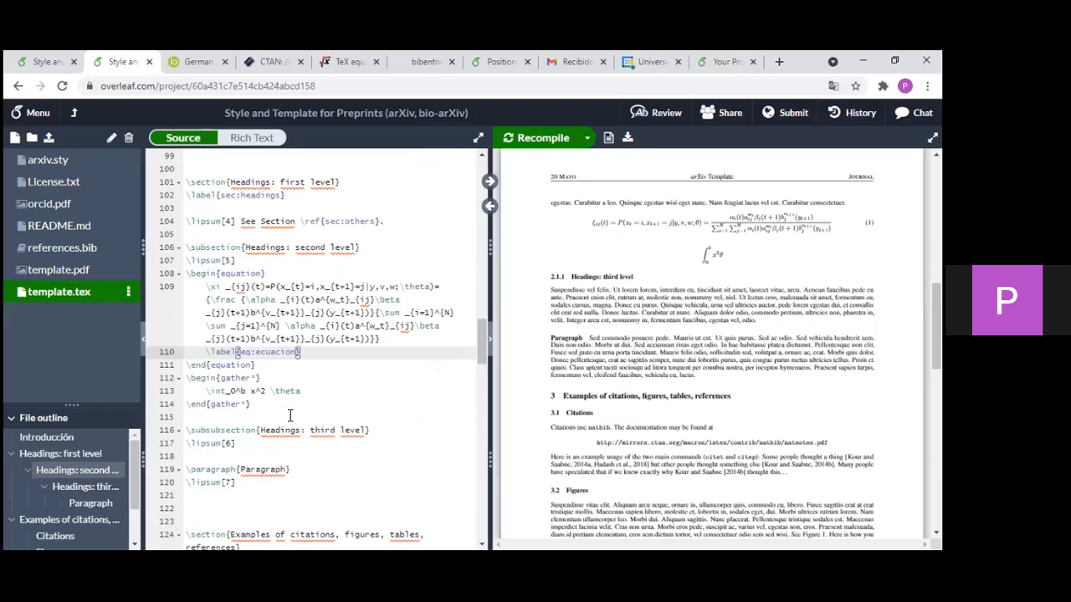
left_click(289, 416)
type("ver")
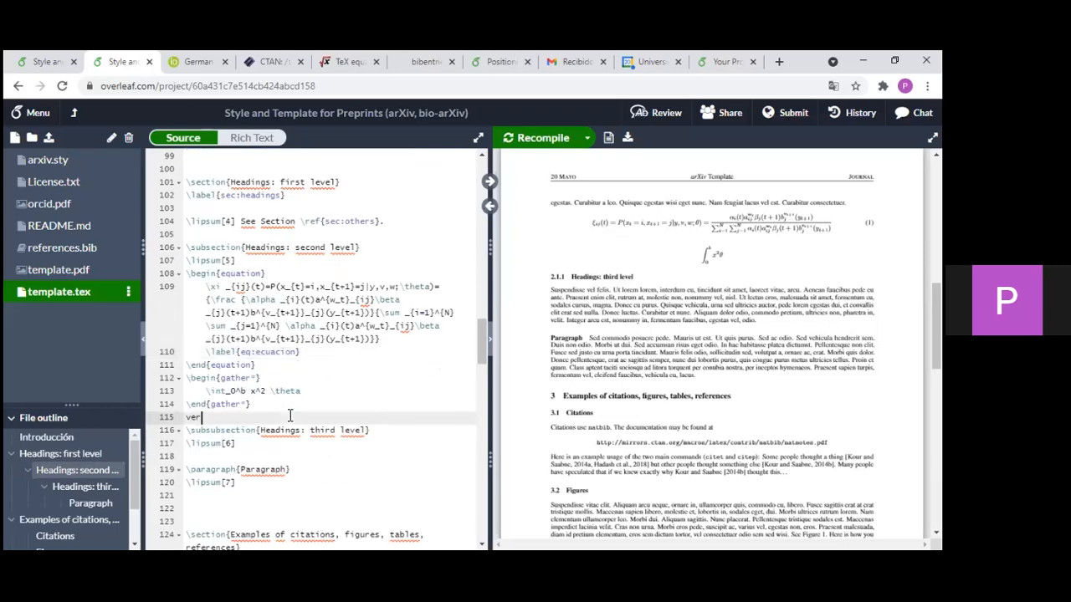
type(" \\ref")
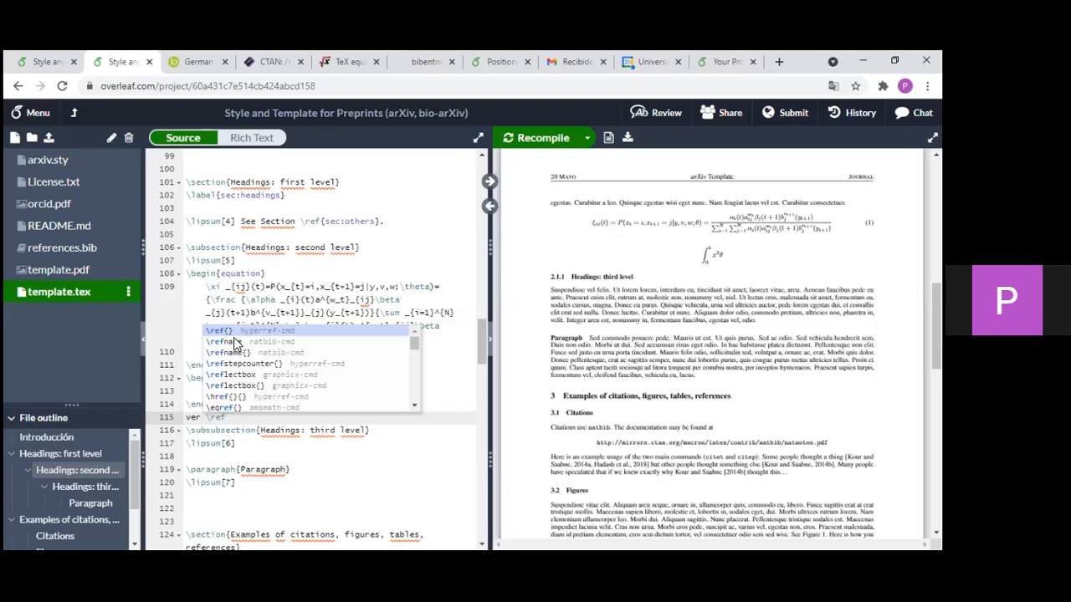
key("Return")
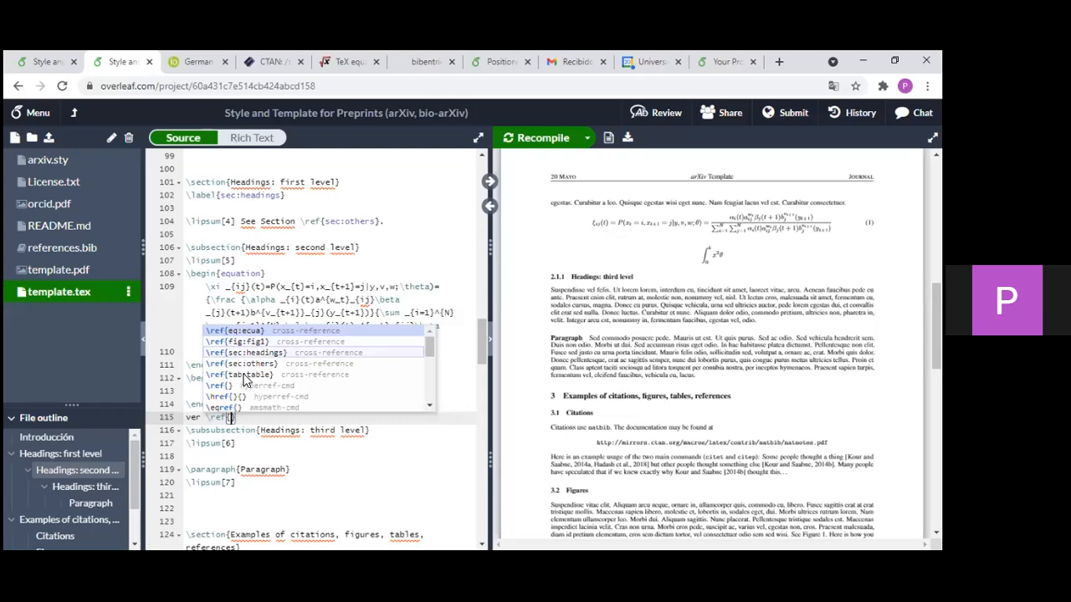
left_click(241, 331)
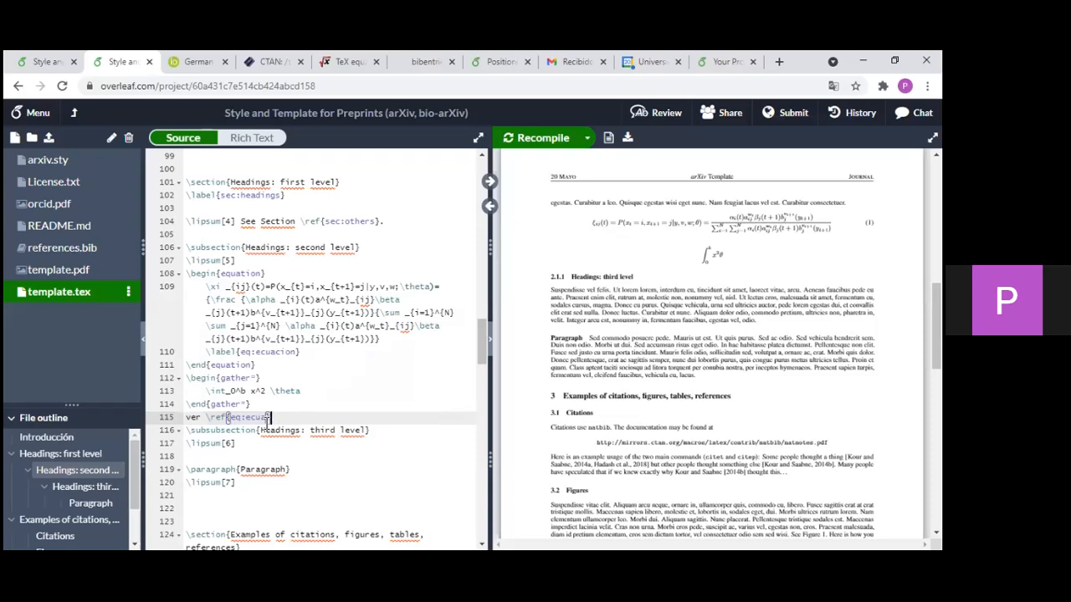
type("cion")
key("ctrl+Return")
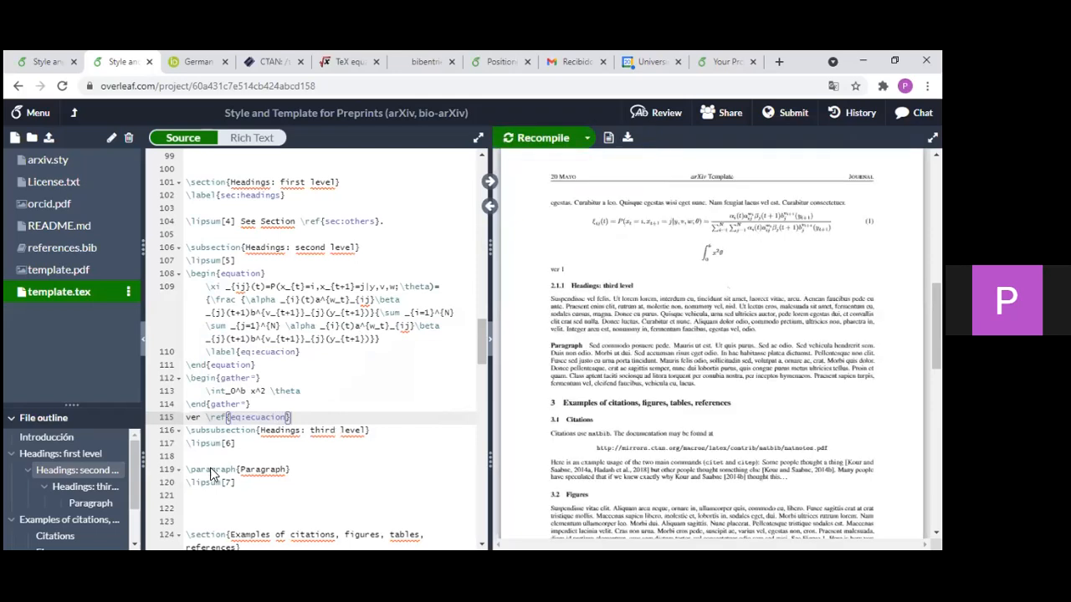
- View the compiled PDF at full width to check the equation reference, then return to the split source view
left_click(932, 138)
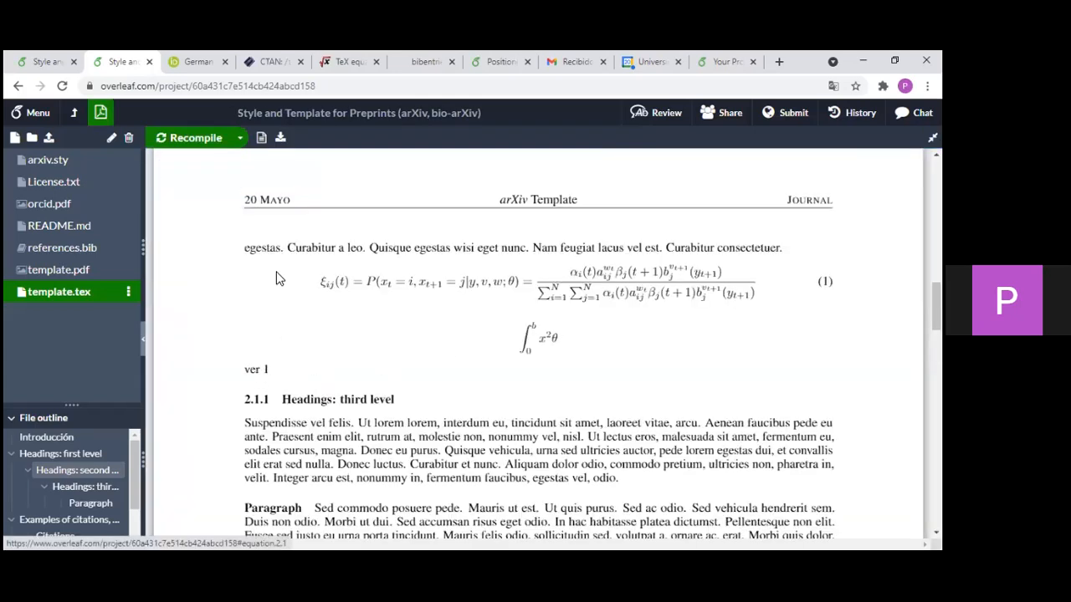
scroll(264, 284, "down", 1)
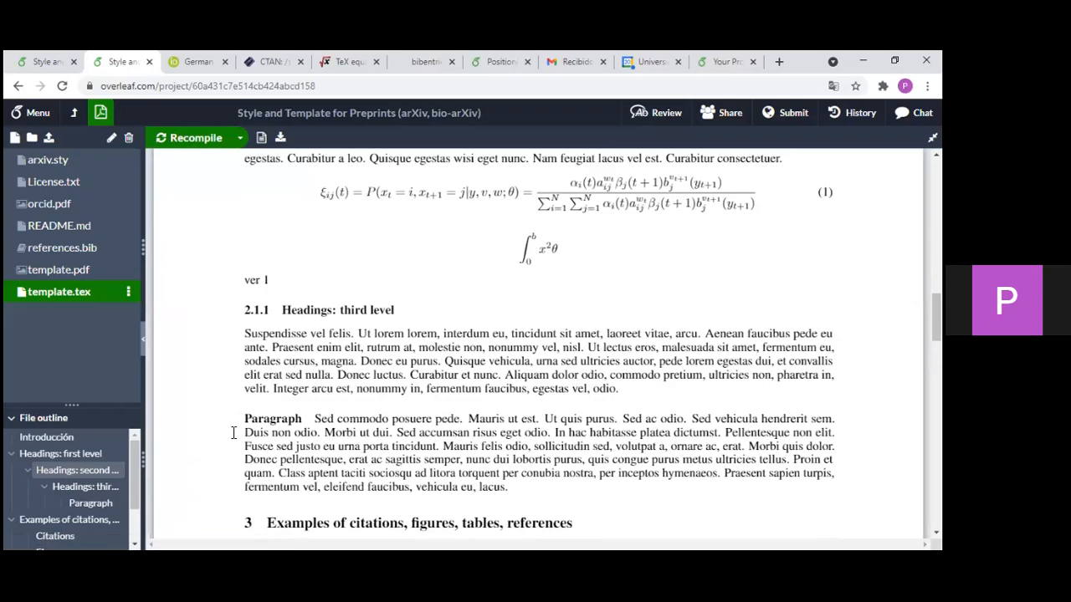
left_click(933, 137)
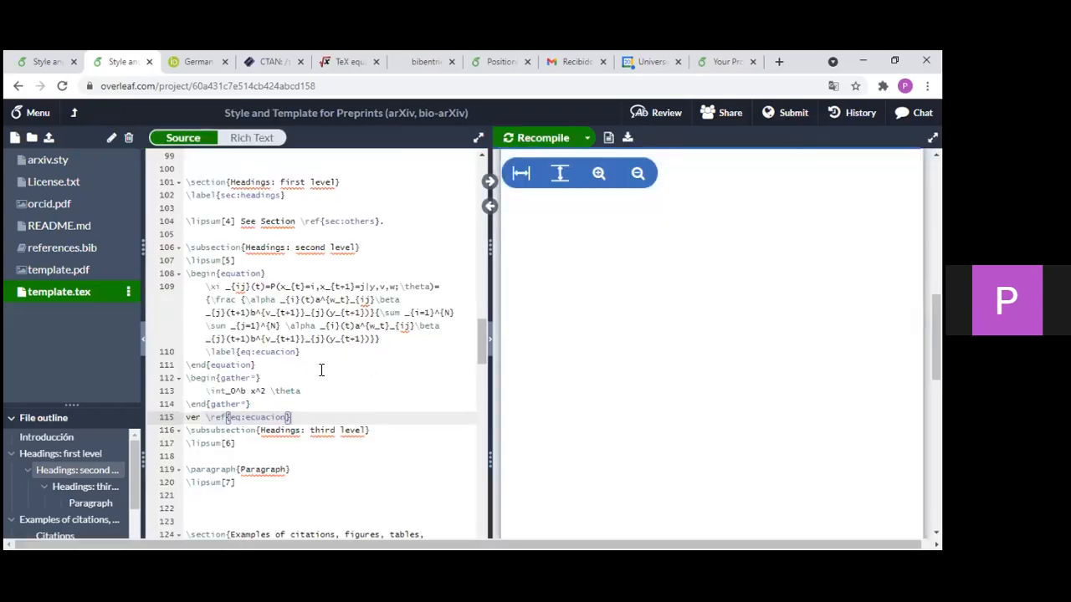
scroll(389, 343, "down", 1)
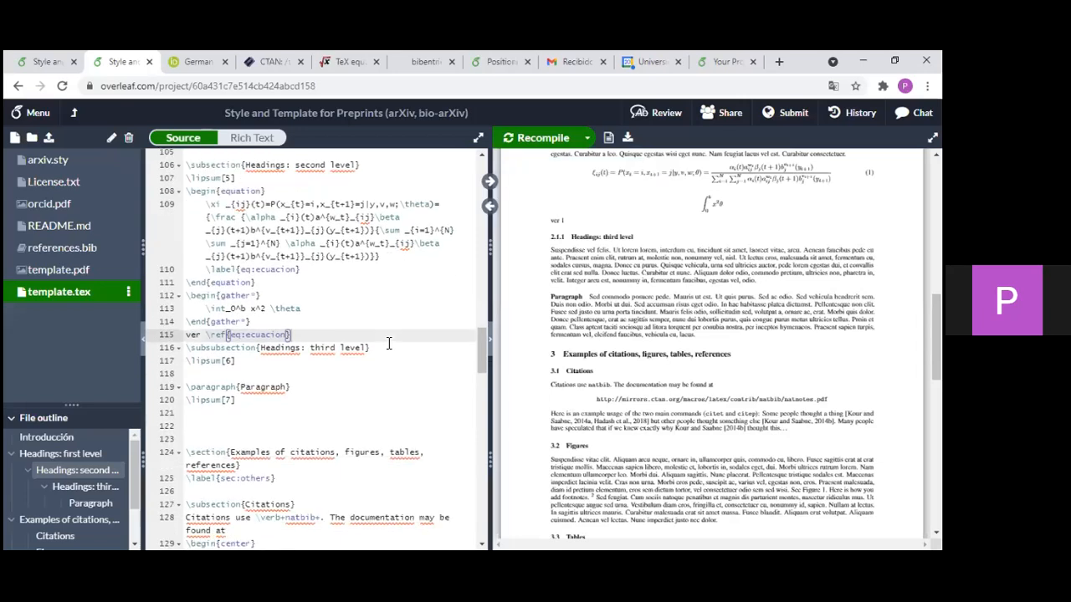
- Review the equation and gather* source code alongside the compiled equations and the following third-level heading in the PDF
scroll(388, 343, "down", 3)
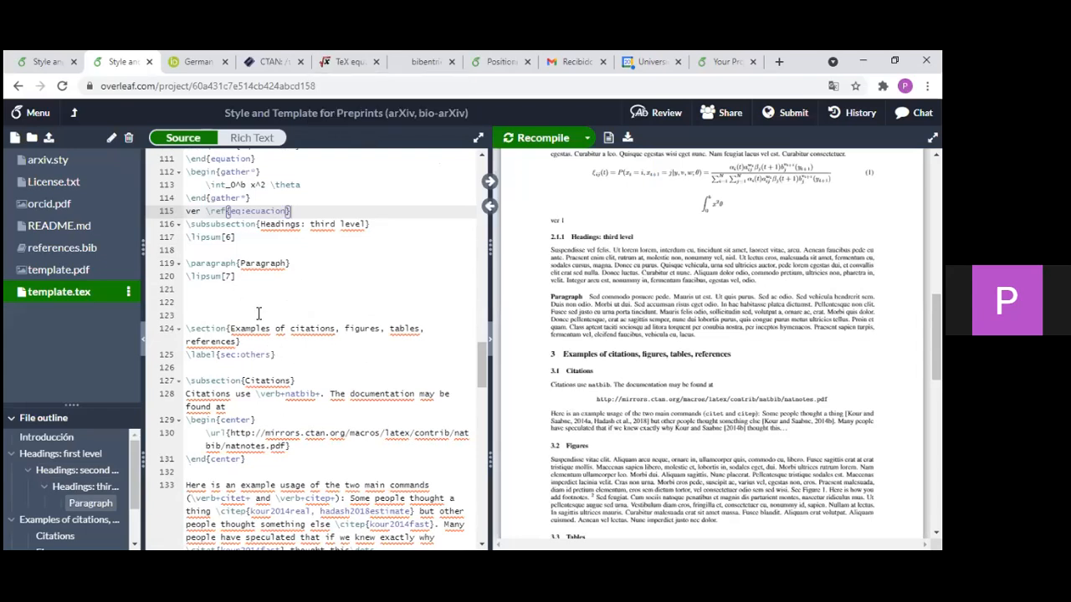
scroll(365, 320, "up", 2)
scroll(330, 333, "up", 2)
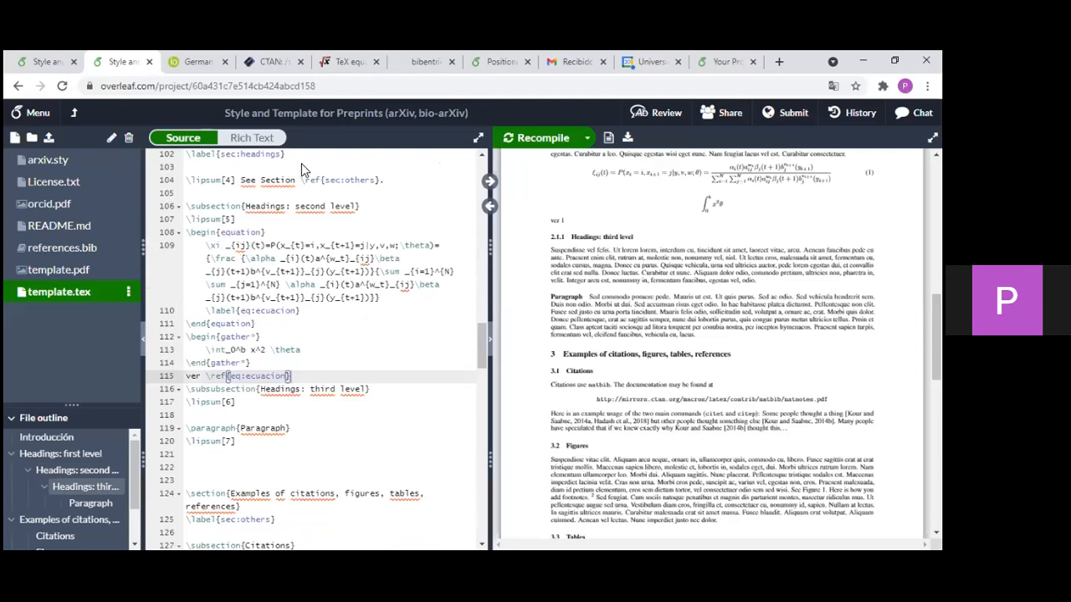
left_click_drag(221, 246, 251, 246)
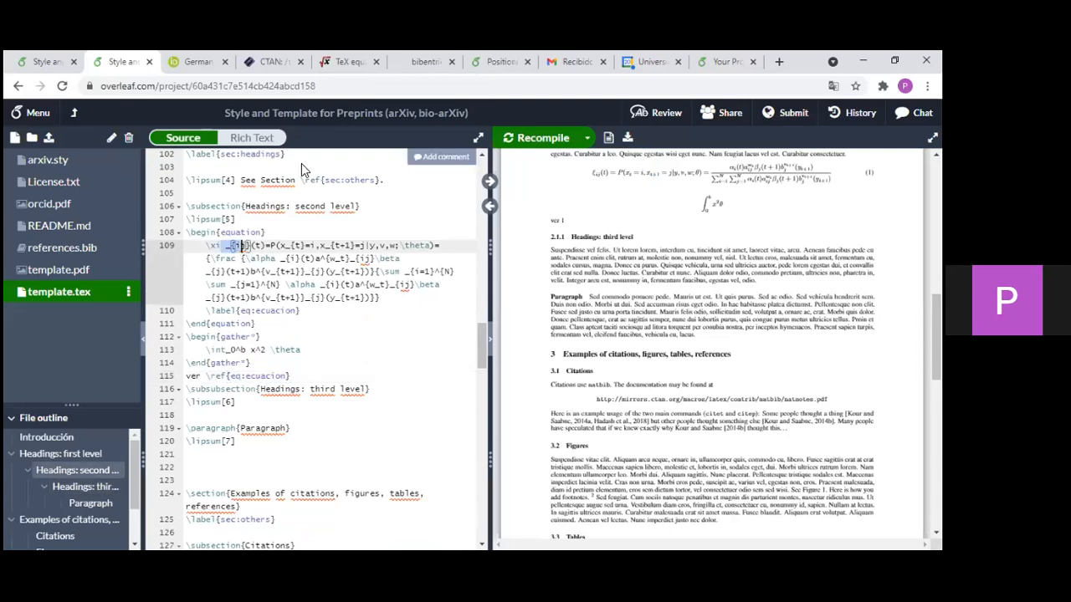
left_click(266, 245)
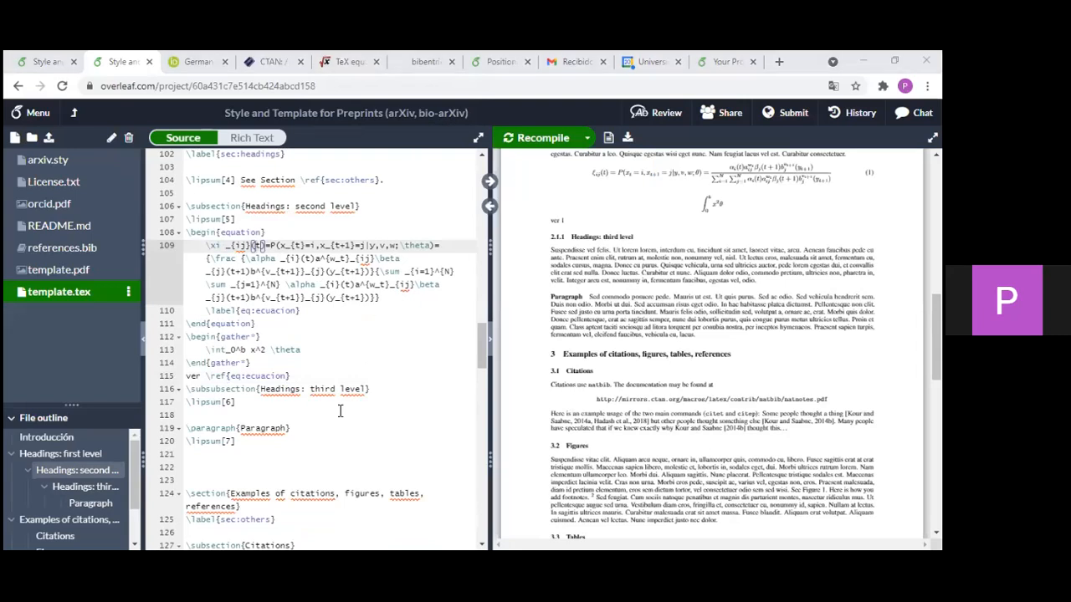
scroll(351, 331, "down", 1)
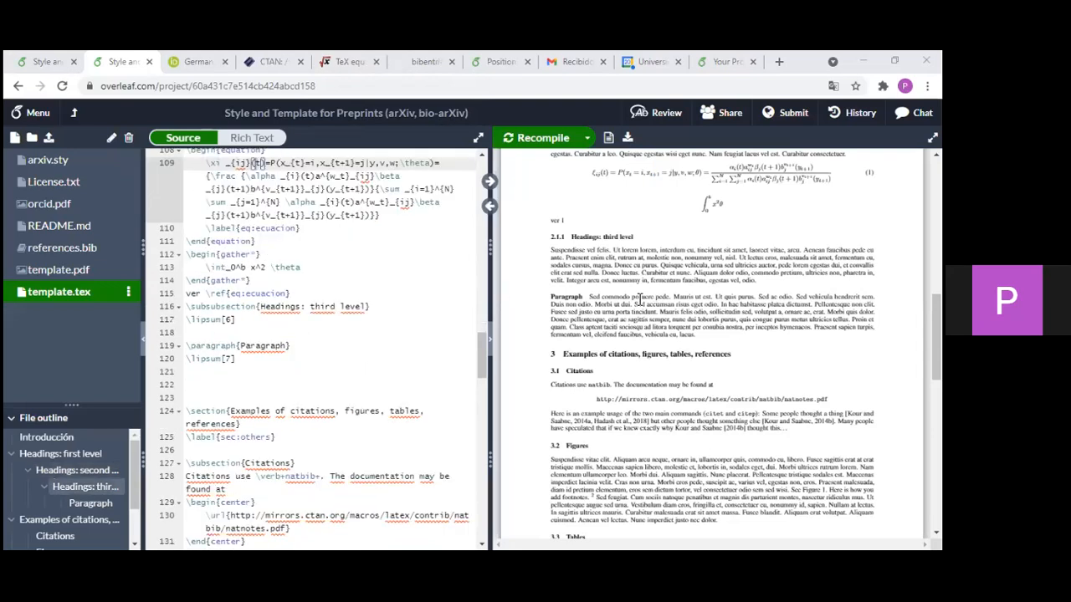
scroll(335, 349, "down", 1)
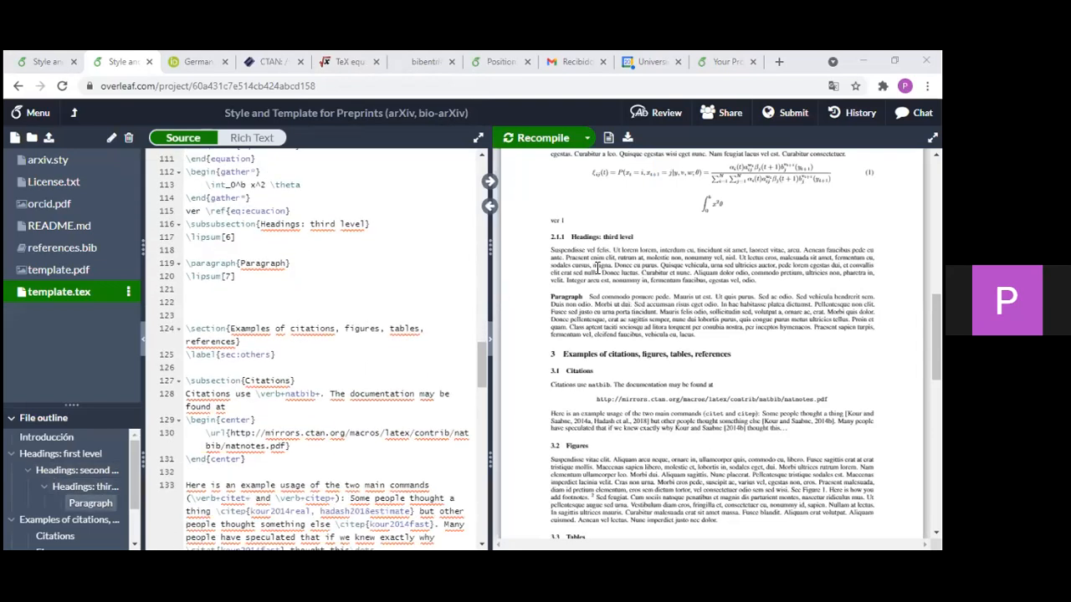
scroll(597, 268, "down", 1)
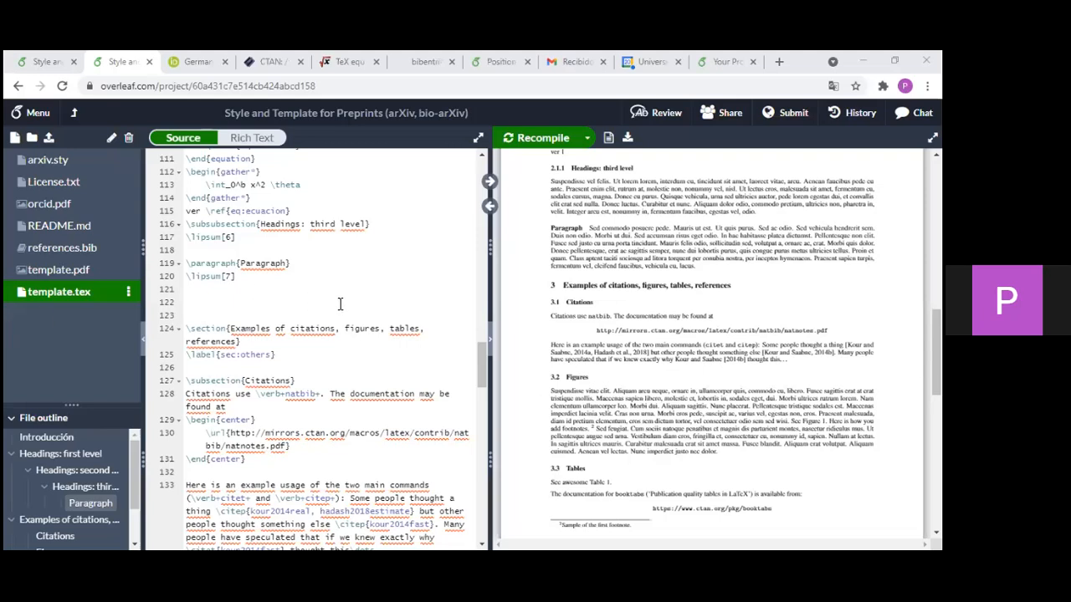
scroll(335, 310, "up", 3)
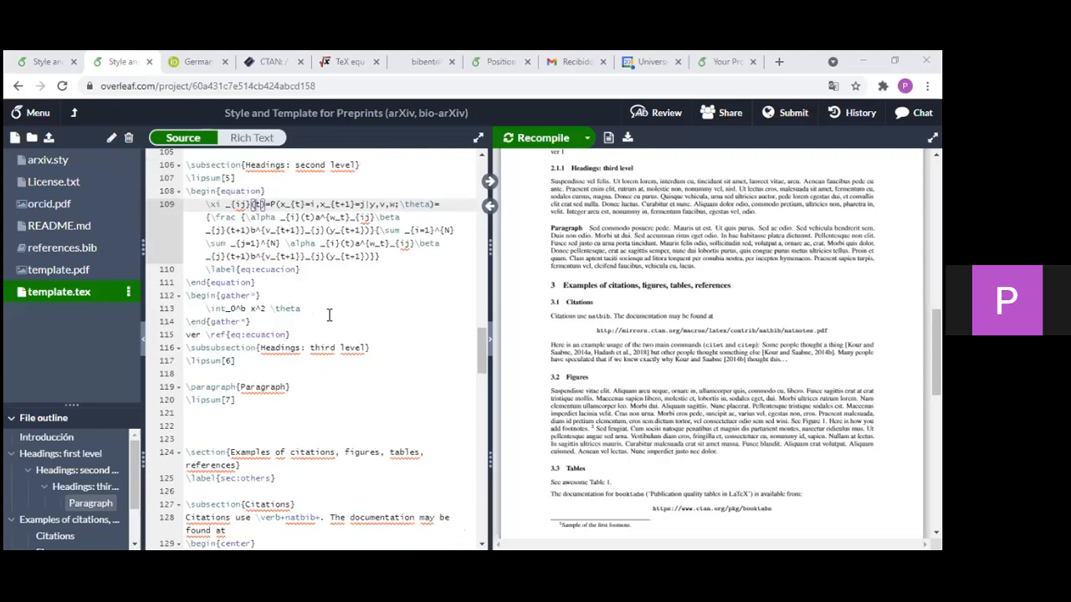
left_click(328, 314)
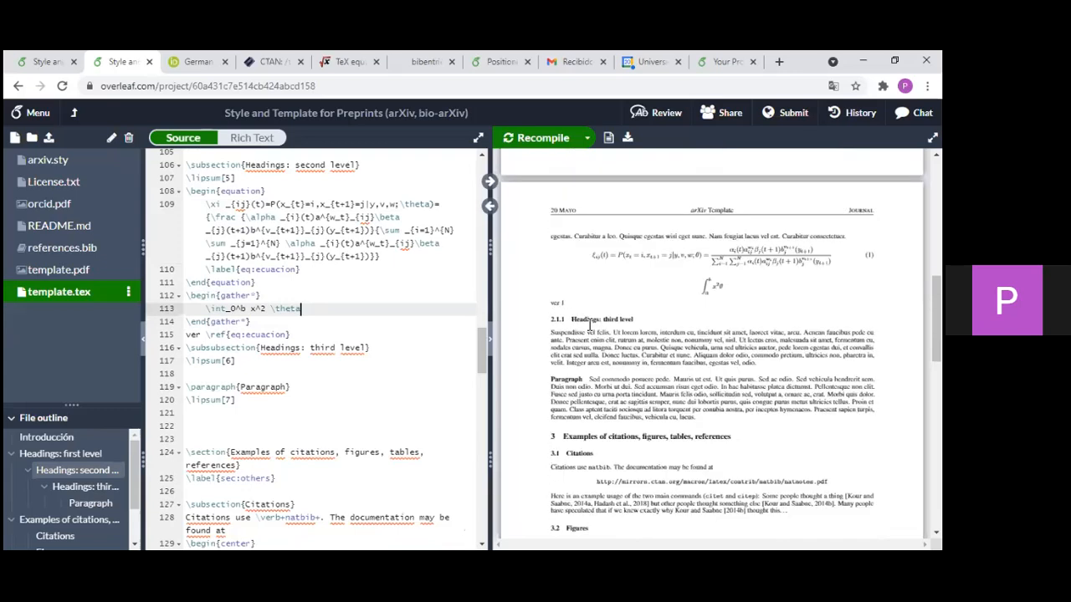
scroll(589, 326, "down", 2)
scroll(520, 337, "up", 3)
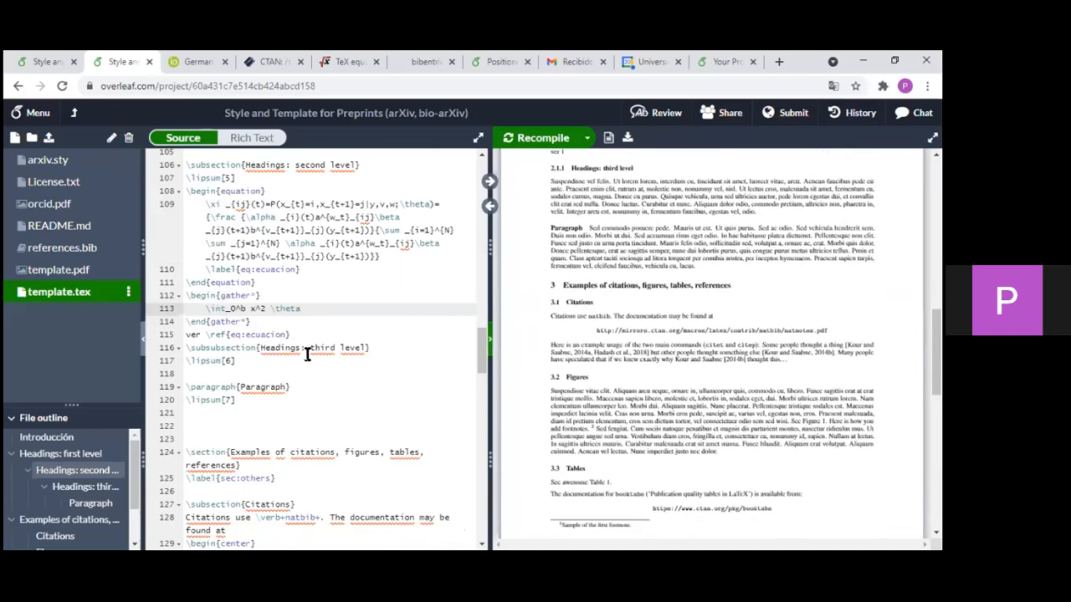
- Examine the lines of the equation and gather* environments in the source, from the formula to the closing gather* command
scroll(307, 355, "up", 2)
left_click_drag(265, 375, 222, 286)
left_click(351, 349)
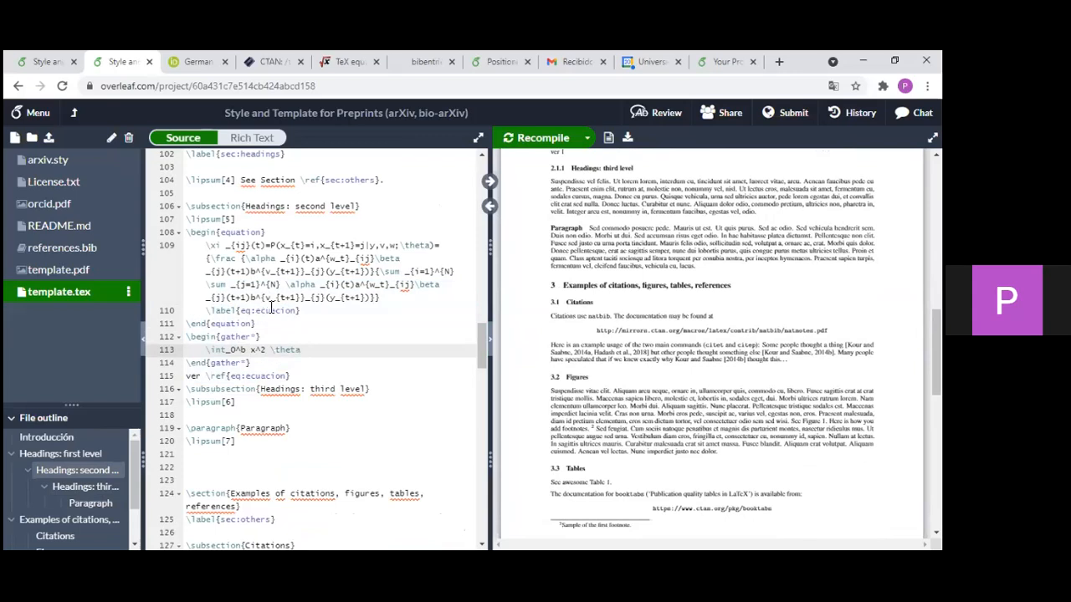
scroll(249, 266, "down", 1)
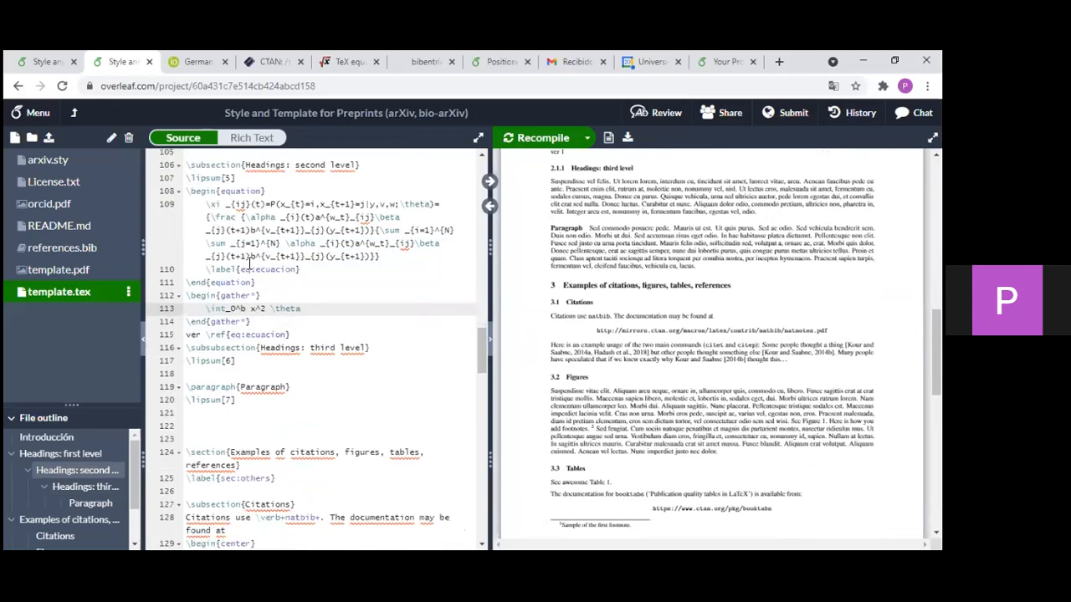
left_click(302, 322)
left_click_drag(290, 309, 373, 294)
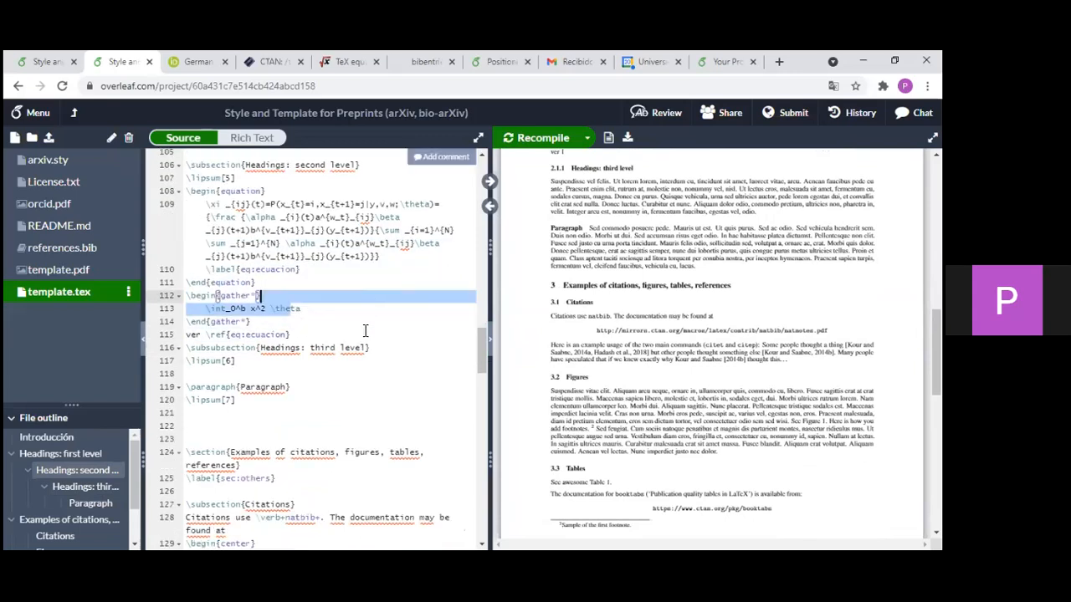
key("Up")
key("Up")
key("Up")
key("Down")
key("Down")
key("Down")
key("Down")
key("Down")
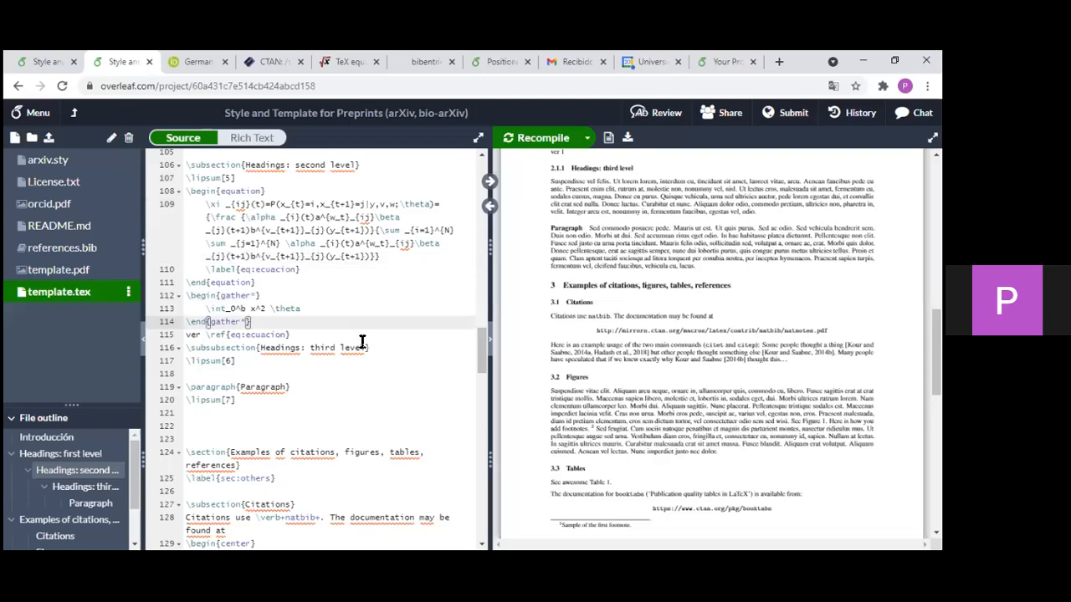
- Go through the Citations source down to the Figures subsection and find the sample figure in the compiled PDF
scroll(376, 326, "down", 1)
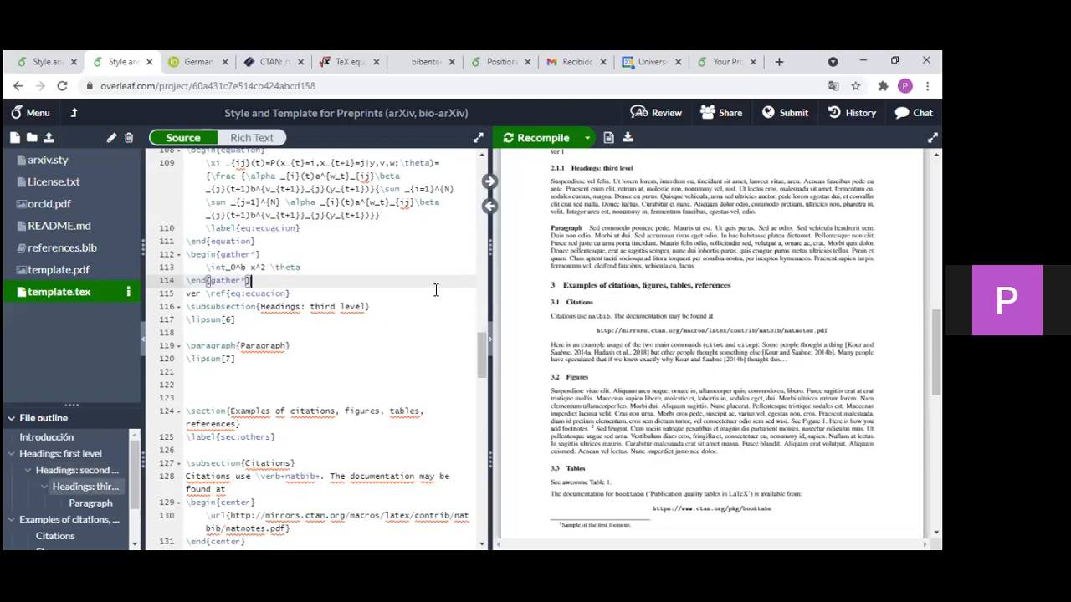
scroll(431, 296, "down", 3)
scroll(431, 296, "down", 3)
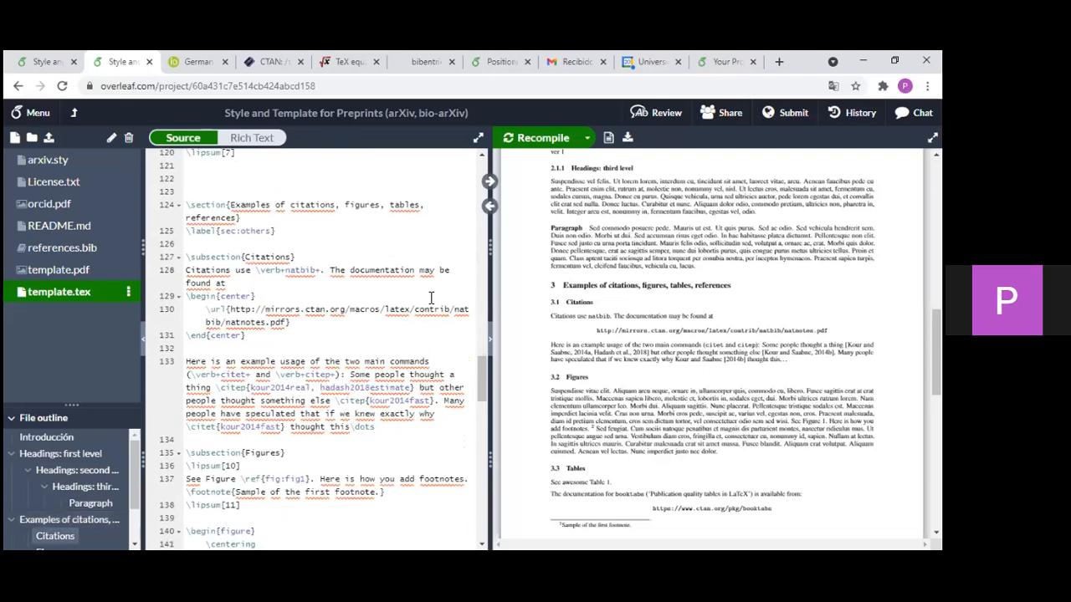
scroll(445, 293, "down", 2)
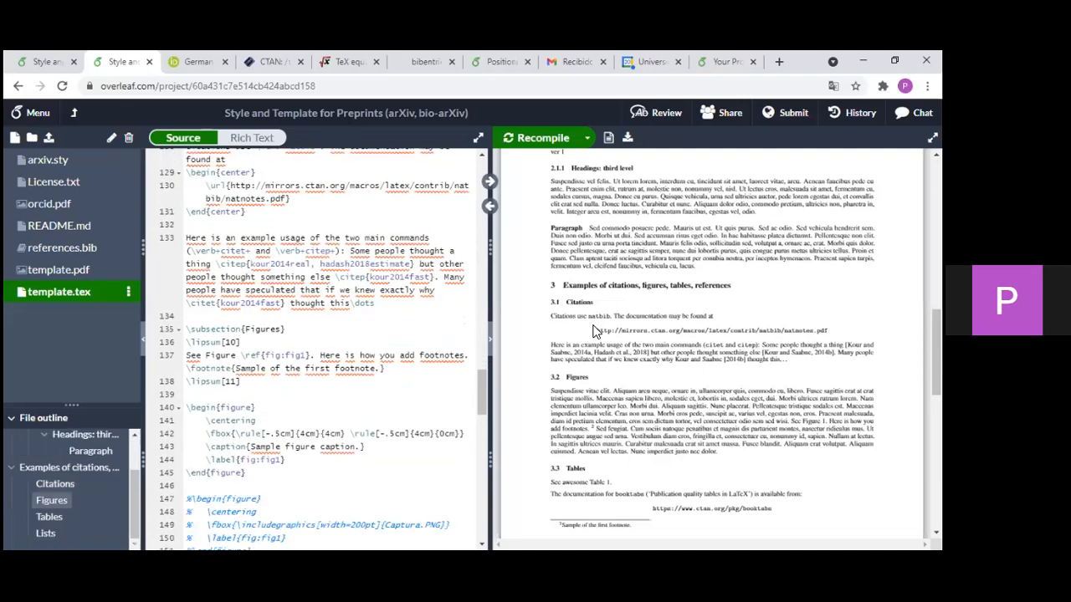
scroll(448, 308, "down", 2)
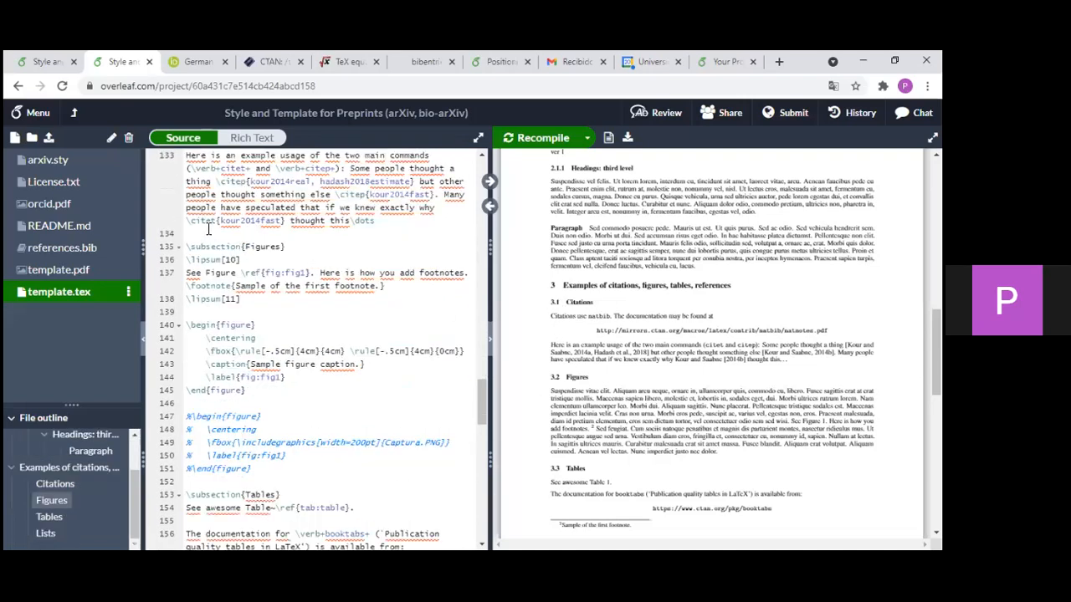
scroll(300, 242, "down", 1)
scroll(619, 285, "down", 3)
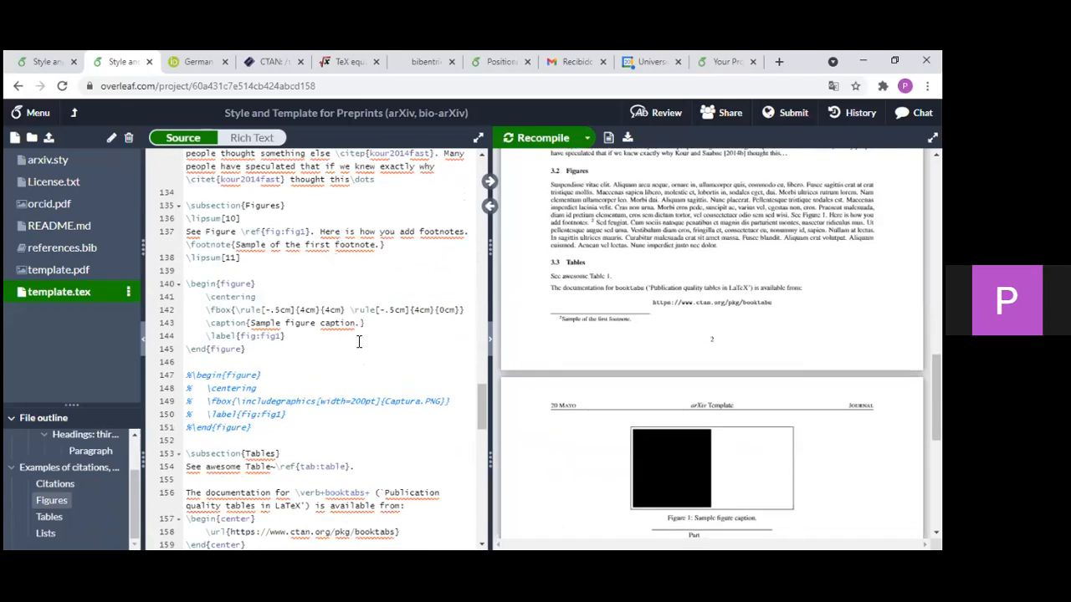
scroll(266, 312, "down", 2)
scroll(187, 243, "up", 1)
- Examine the opening and closing commands of the uncommented figure environment and the lines they enclose
left_click_drag(186, 243, 256, 243)
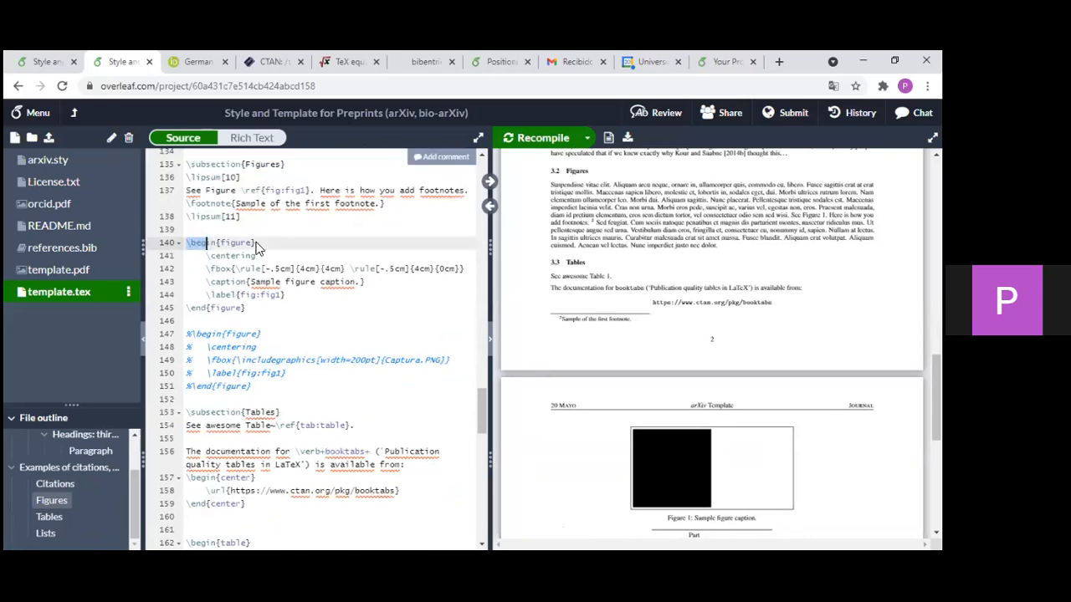
left_click(255, 243)
left_click(185, 243, "shift")
left_click_drag(245, 307, 186, 308)
left_click_drag(285, 295, 186, 257)
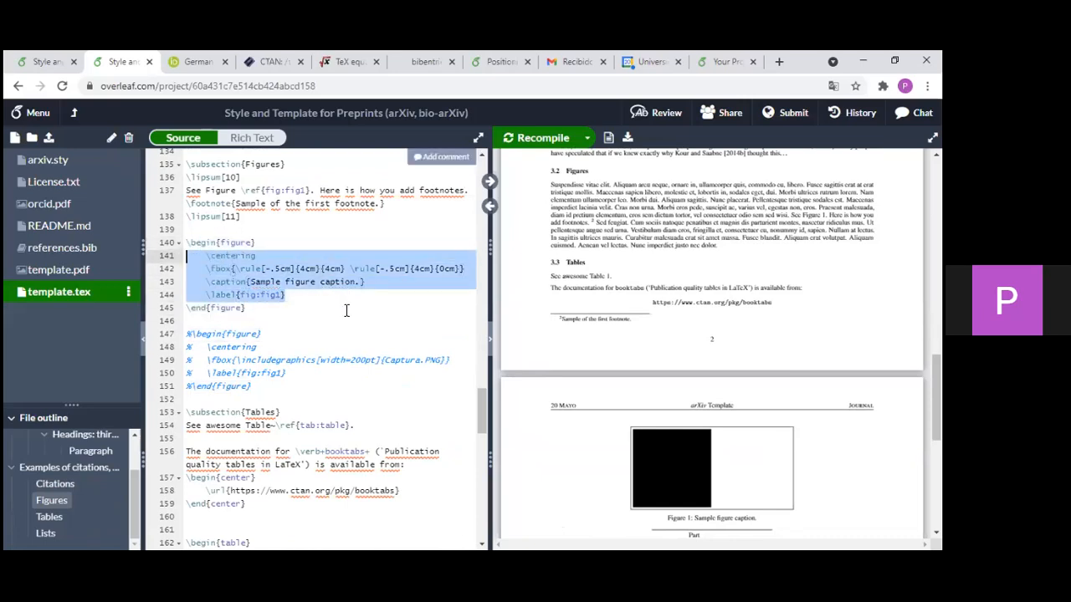
left_click(349, 297)
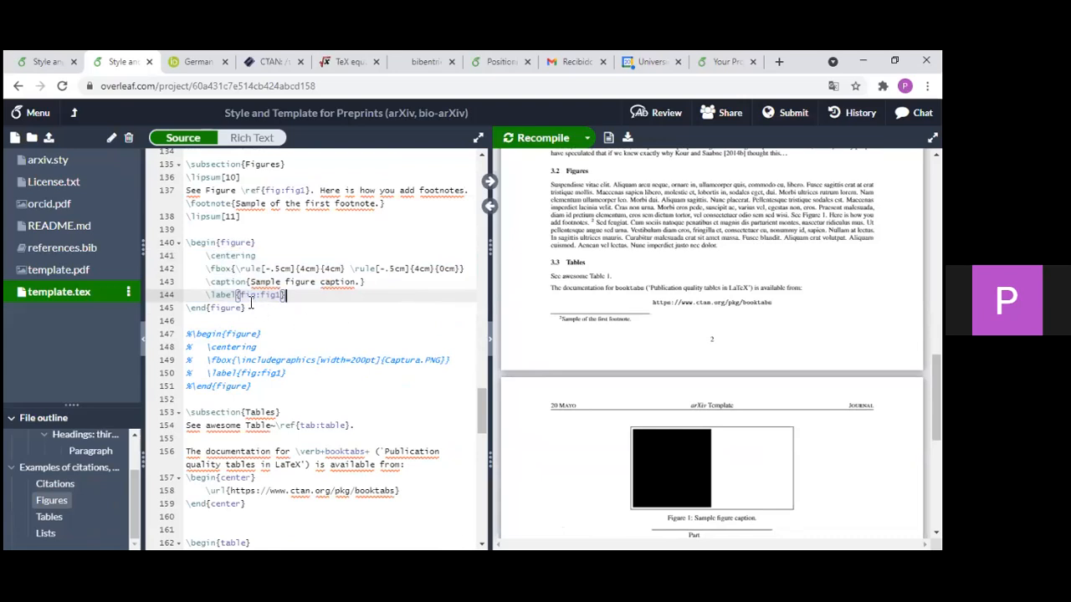
- Examine the \centering command and the \fbox command with its \rule arguments in the figure environment
left_click_drag(206, 256, 257, 258)
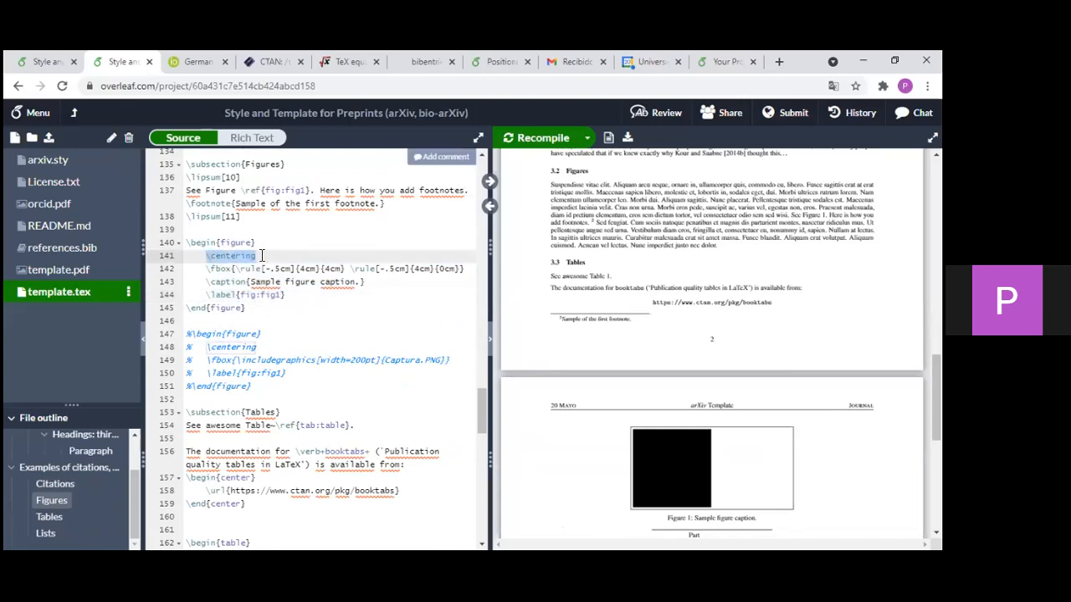
left_click(260, 258)
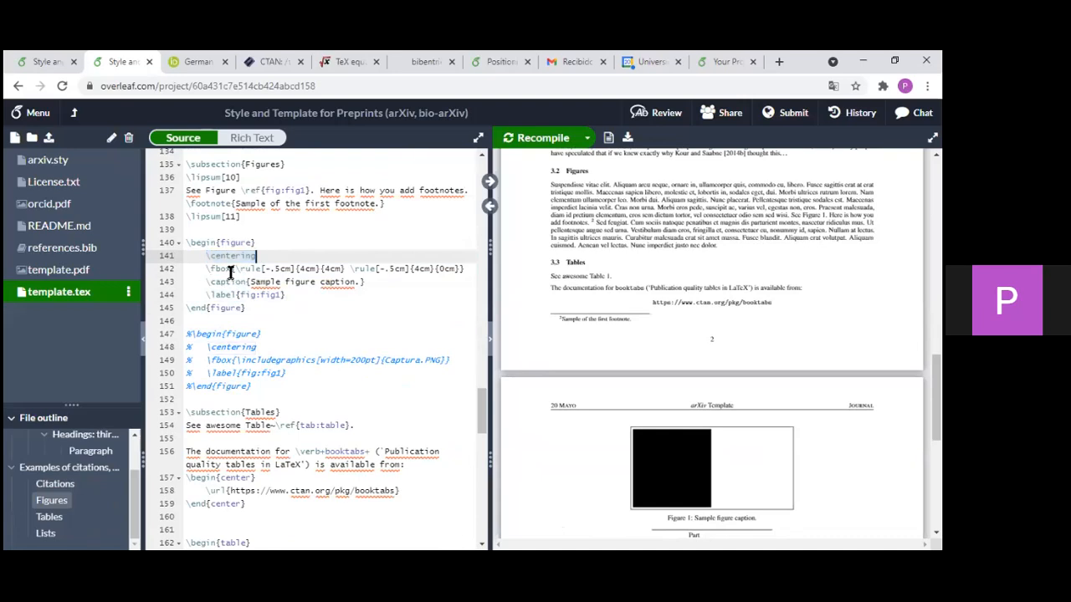
double_click(230, 270)
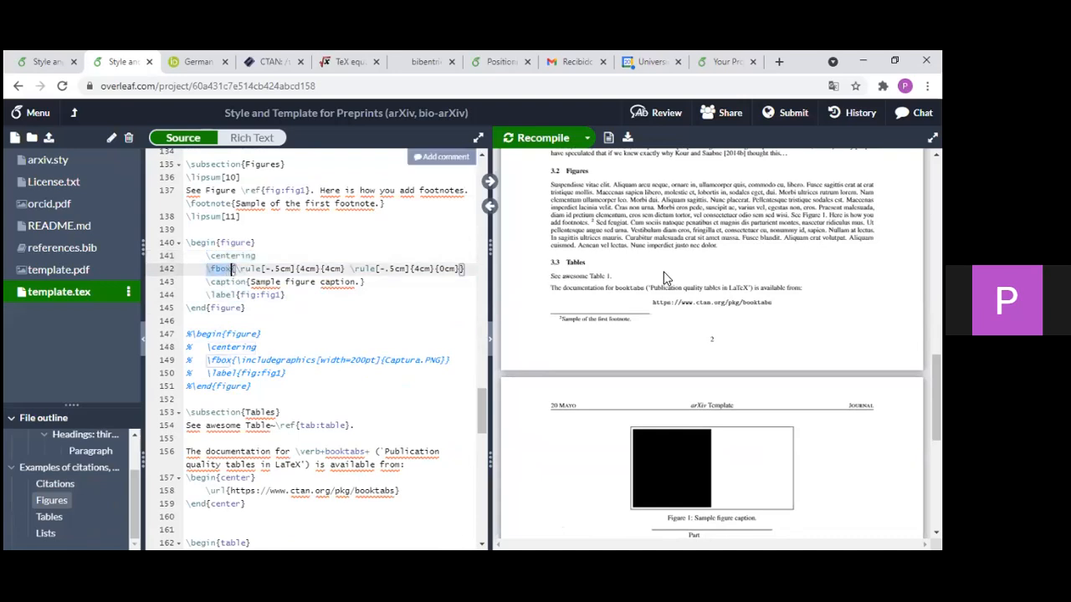
key("alt+Tab")
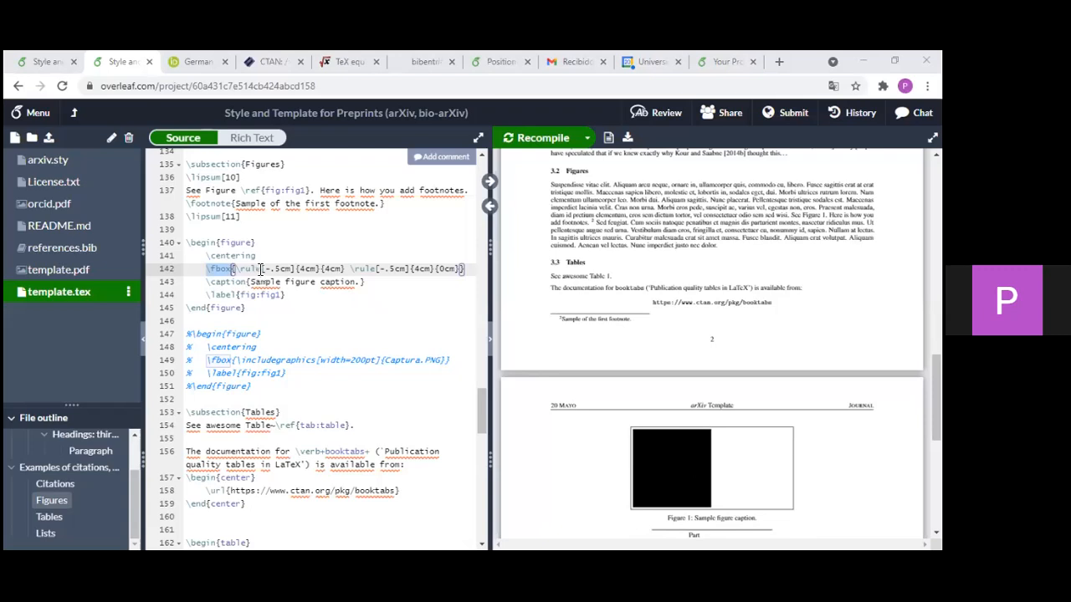
left_click_drag(256, 259, 386, 271)
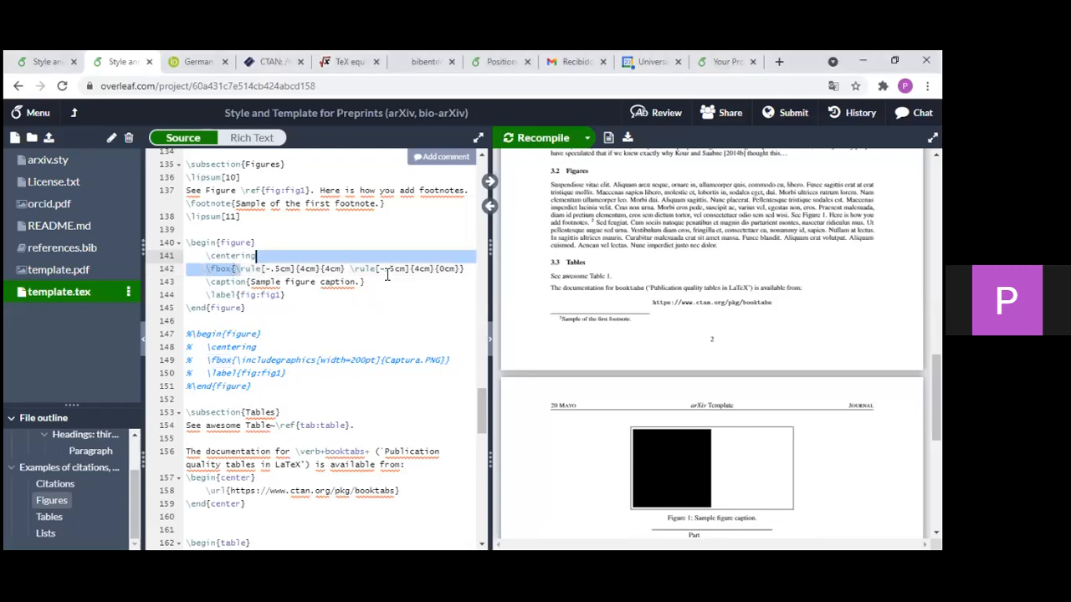
left_click(386, 271)
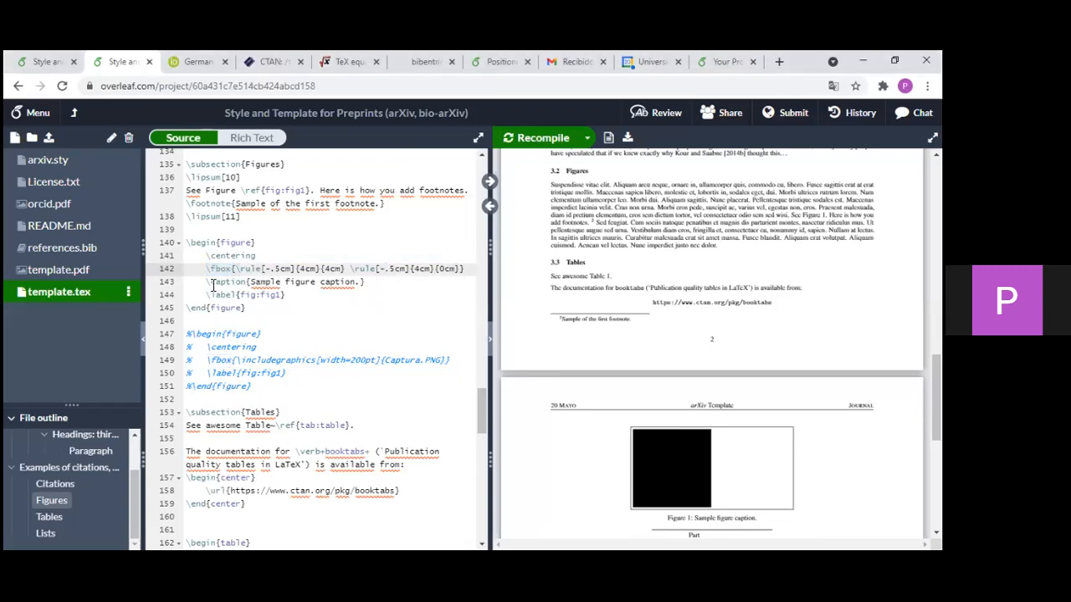
- Compare the figure's \caption command with the caption text beneath the sample figure in the compiled PDF
double_click(687, 451)
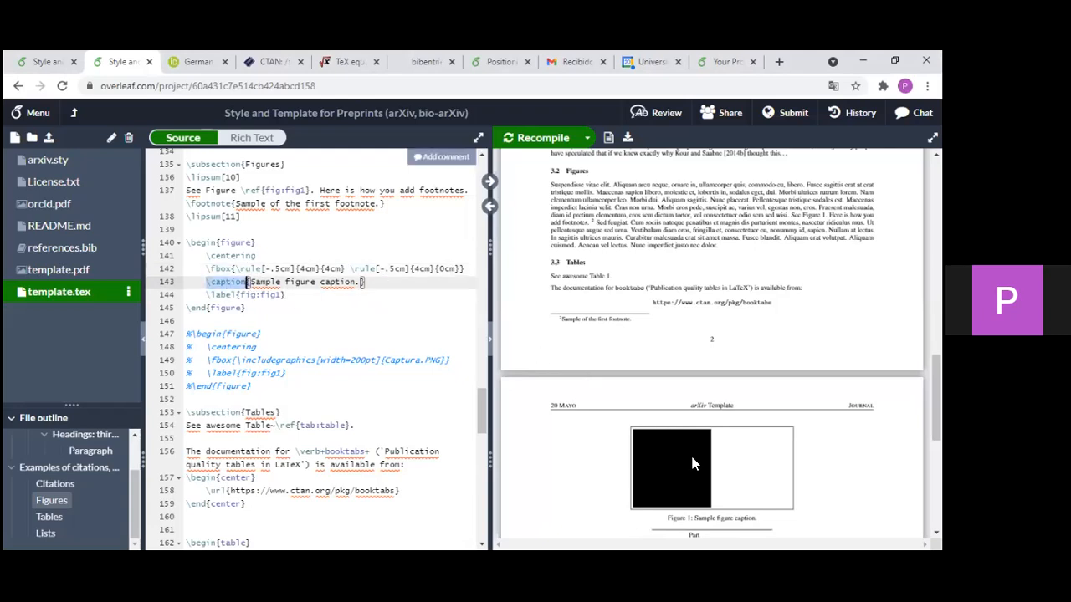
scroll(643, 432, "down", 3)
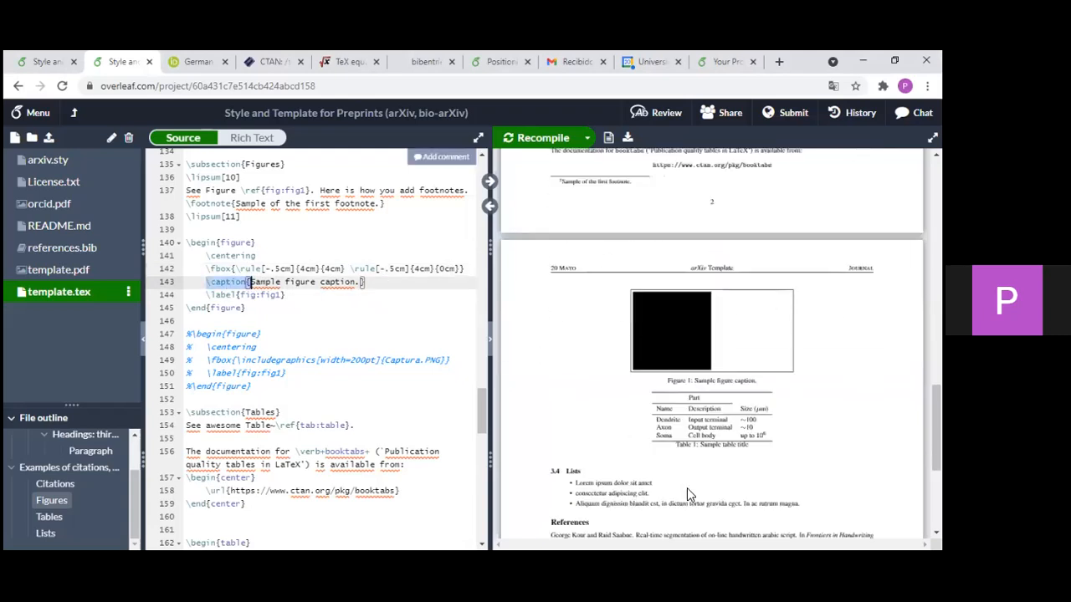
scroll(687, 488, "up", 3)
scroll(705, 451, "down", 2)
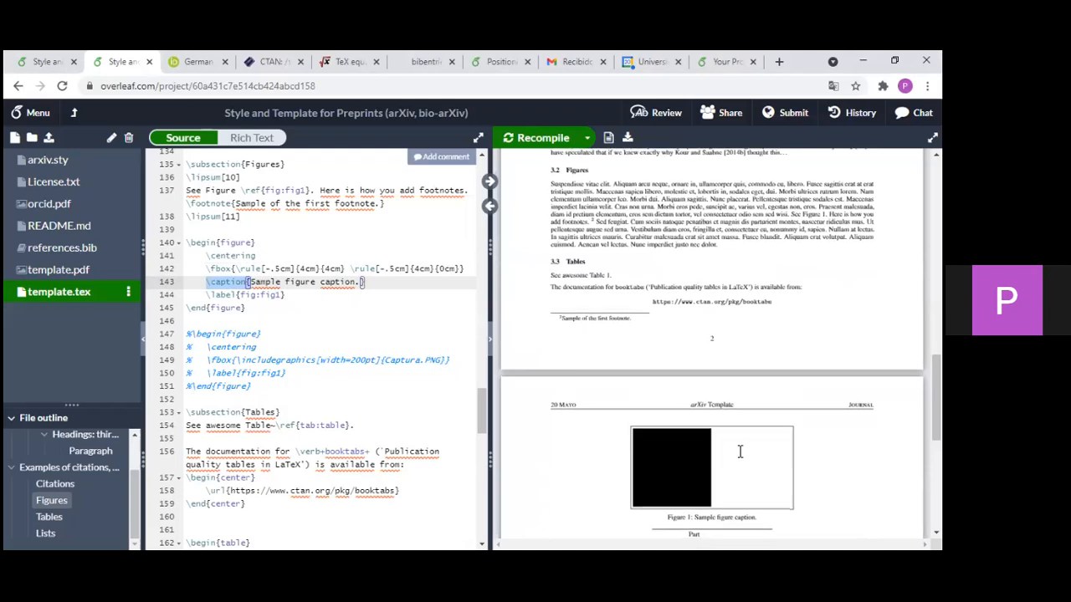
left_click_drag(693, 450, 758, 452)
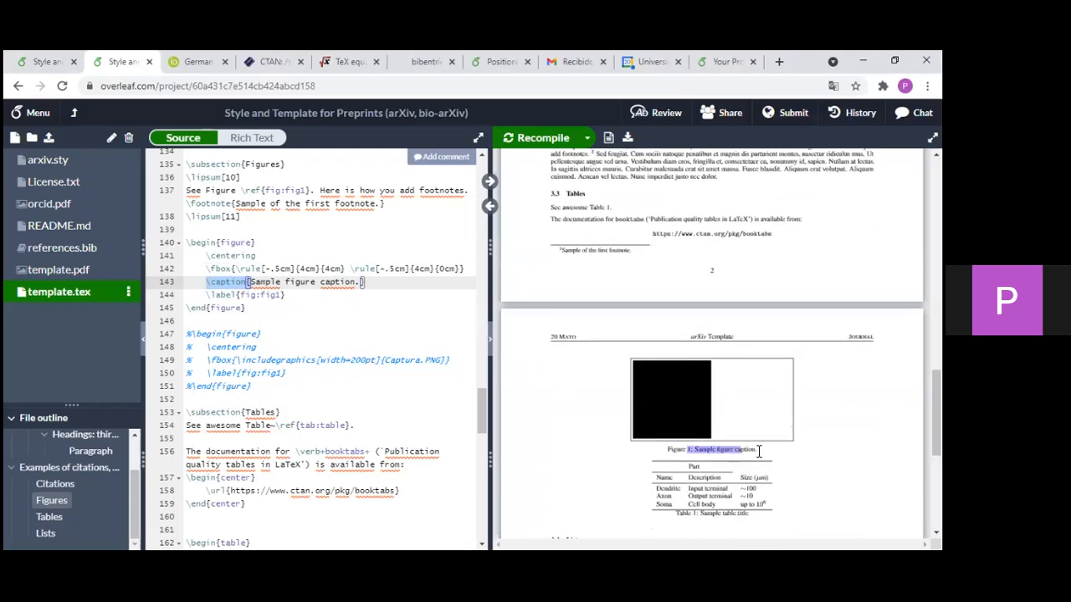
left_click(759, 457)
- Examine the \label command and its fig:fig1 argument in the figure environment
key("Left")
key("Down")
key("ctrl+shift+Right")
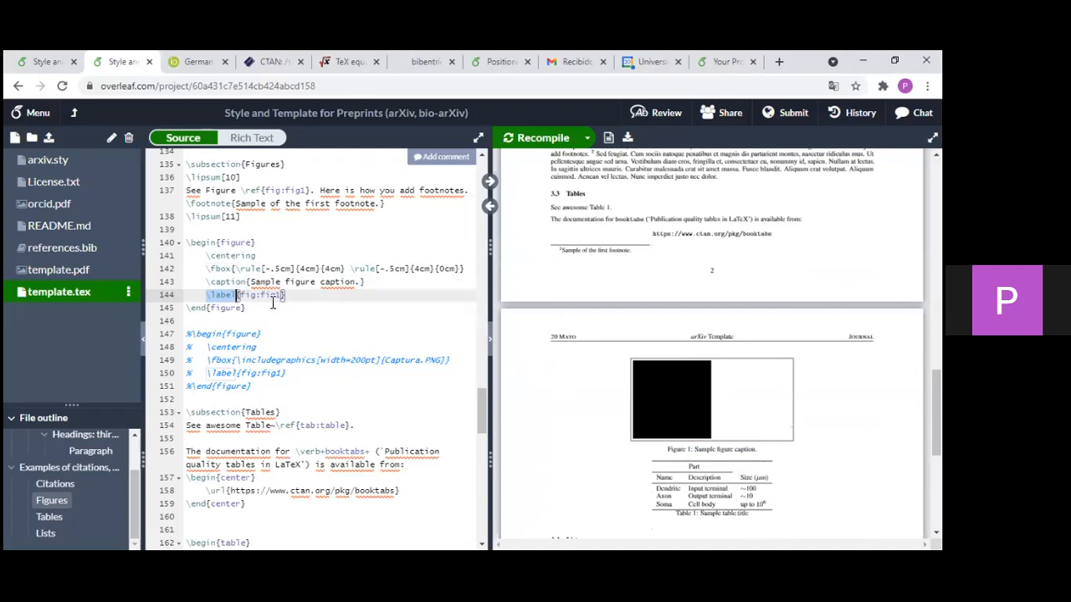
left_click_drag(275, 299, 311, 299)
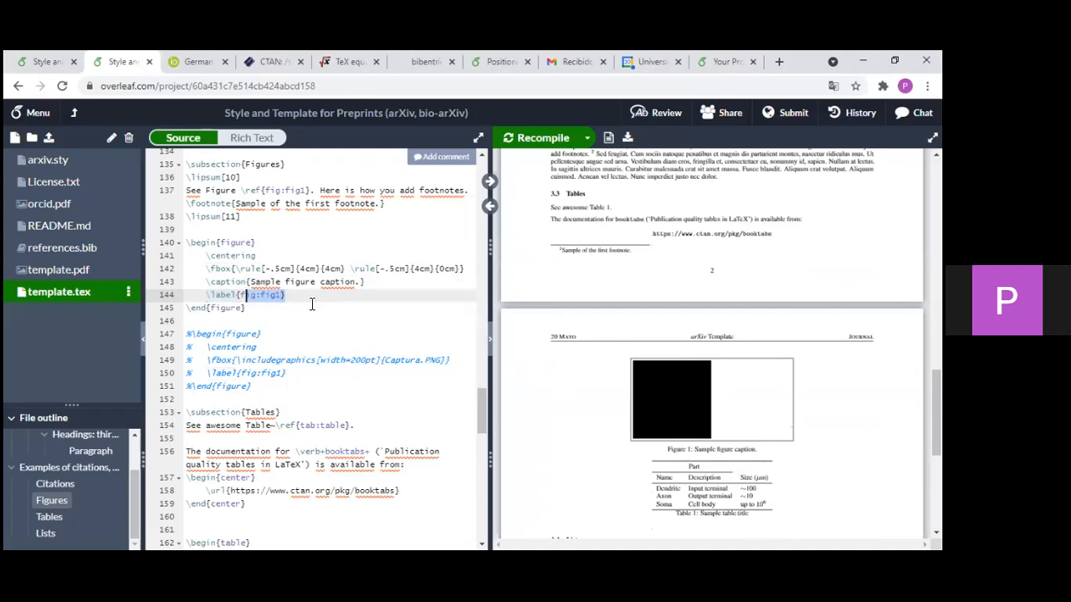
key("Right")
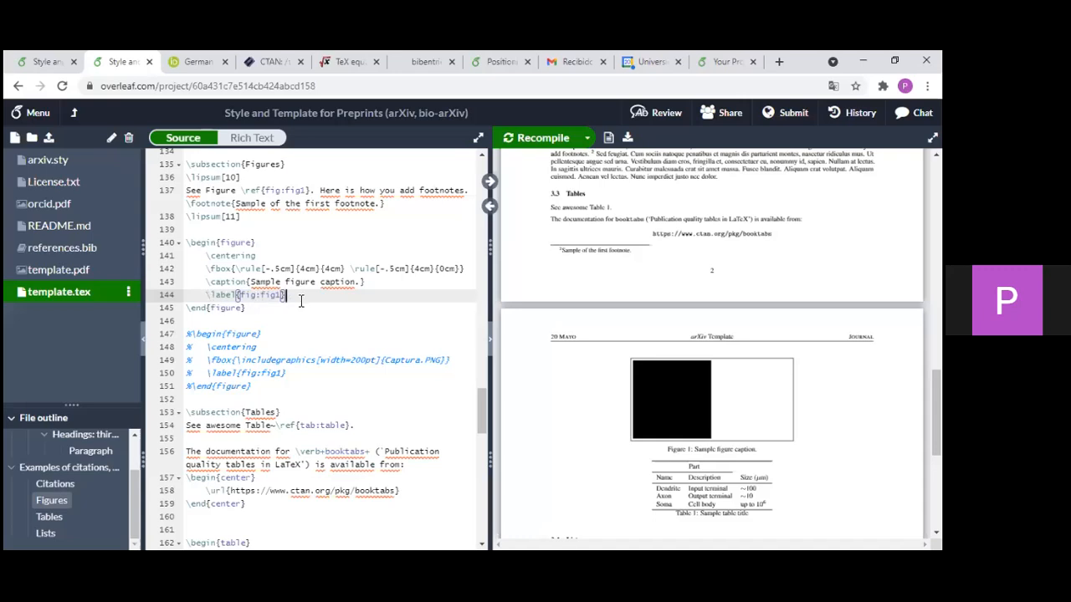
- Insert a second figure environment, using the autocomplete template, directly after the sample figure in template.tex
left_click_drag(289, 295, 206, 296)
left_click(349, 298)
scroll(246, 365, "up", 1)
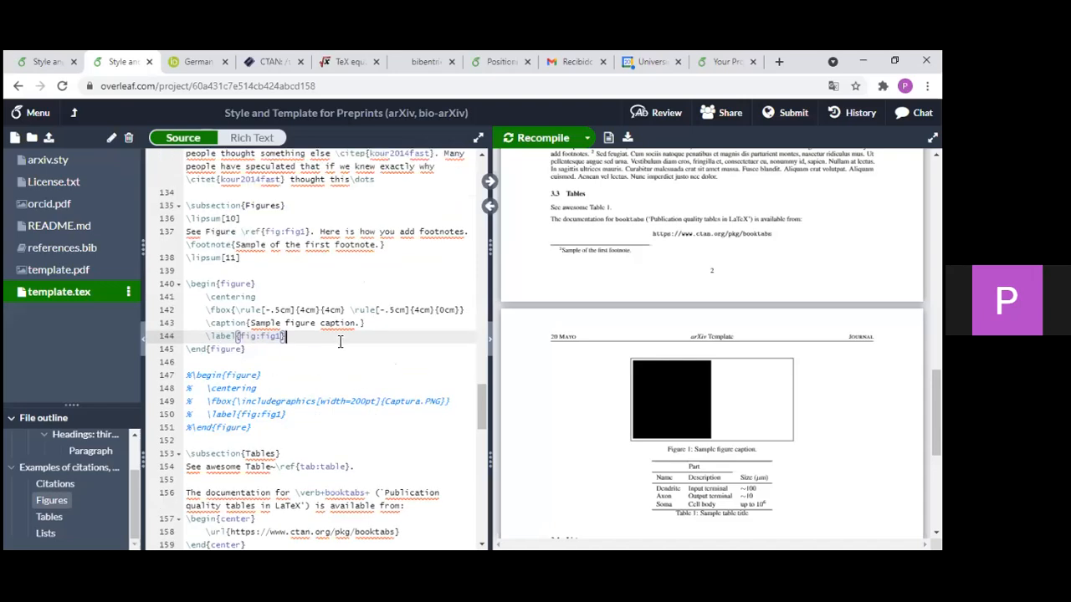
key("Down")
key("Down")
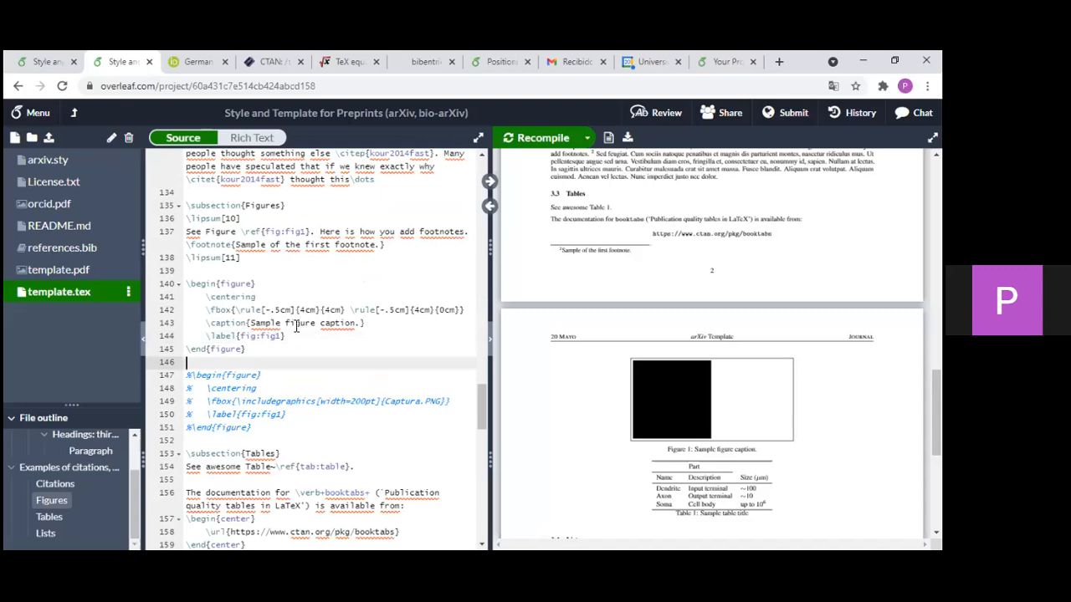
scroll(296, 326, "down", 1)
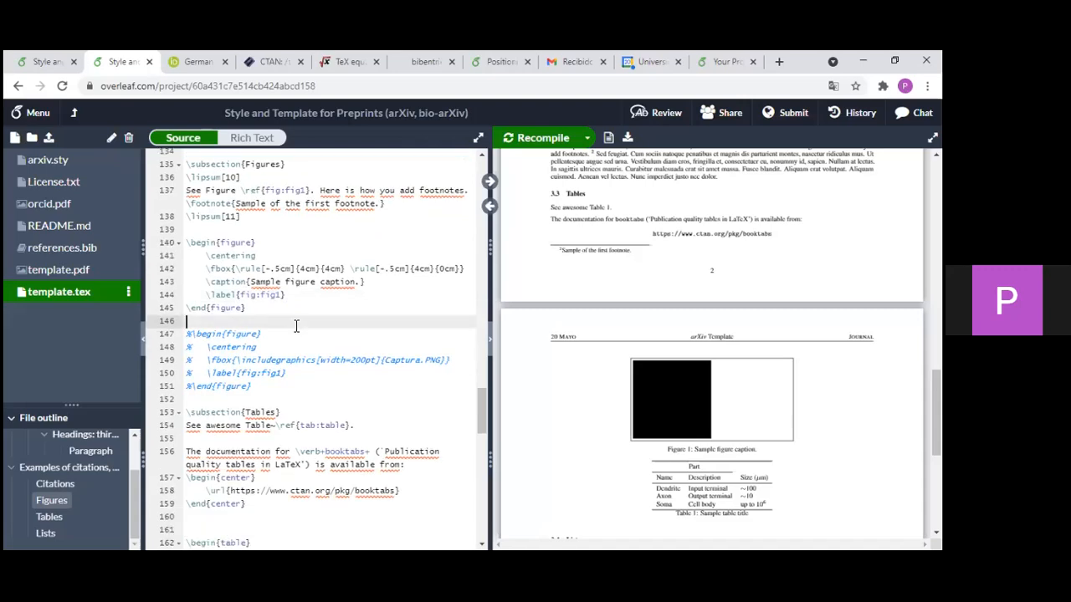
key("Return")
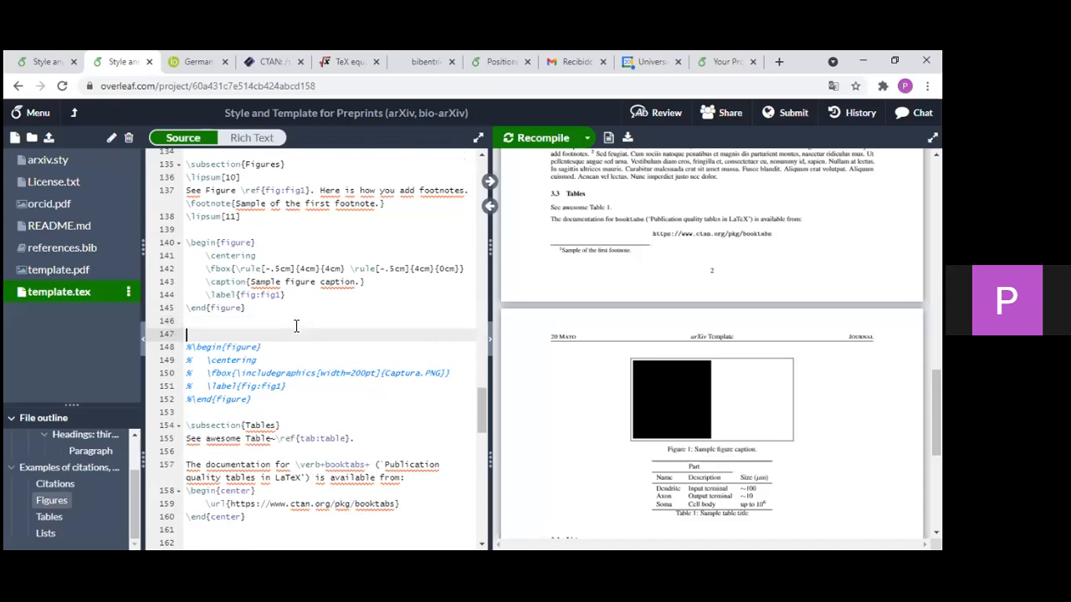
key("Up")
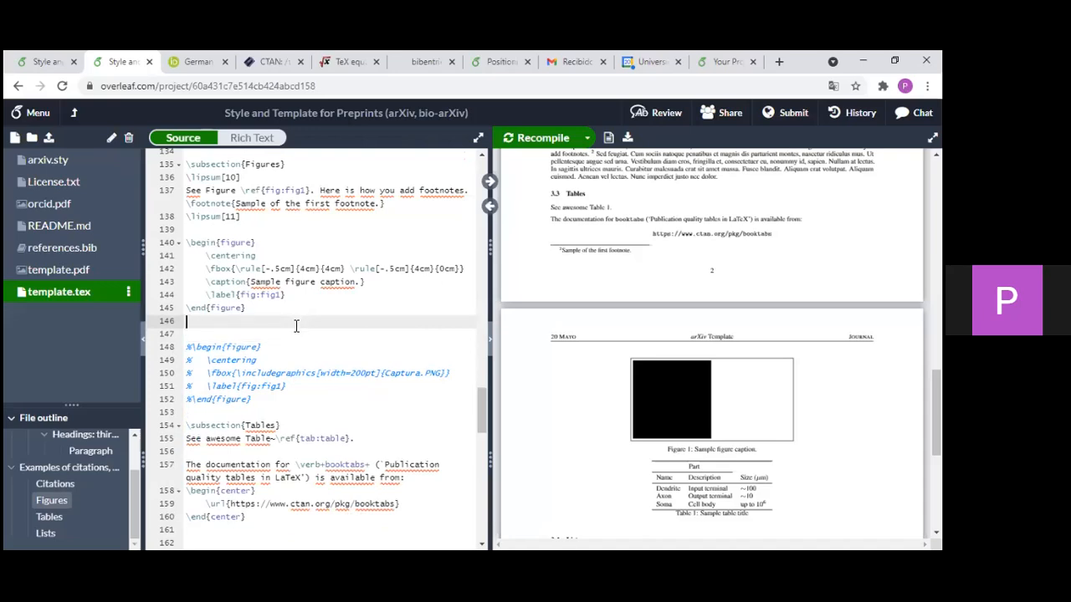
type("\\beg")
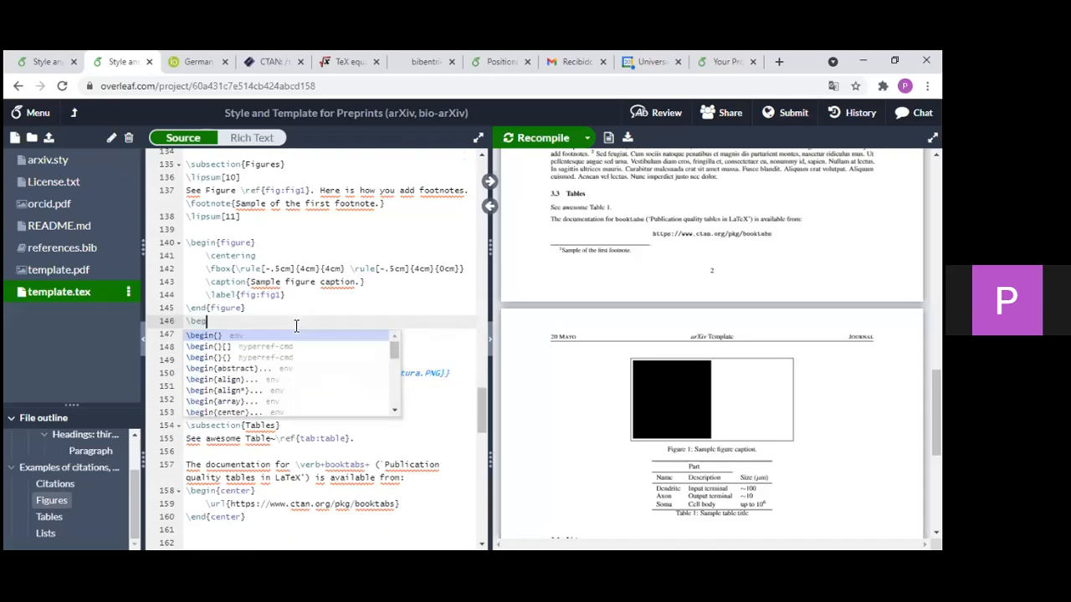
type("in{fig")
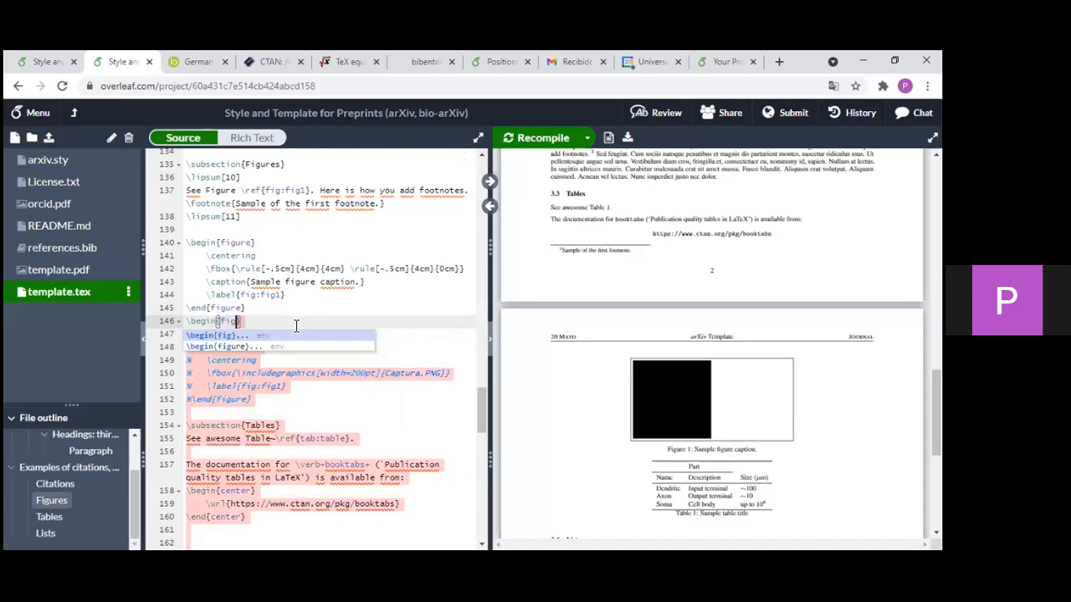
key("Down")
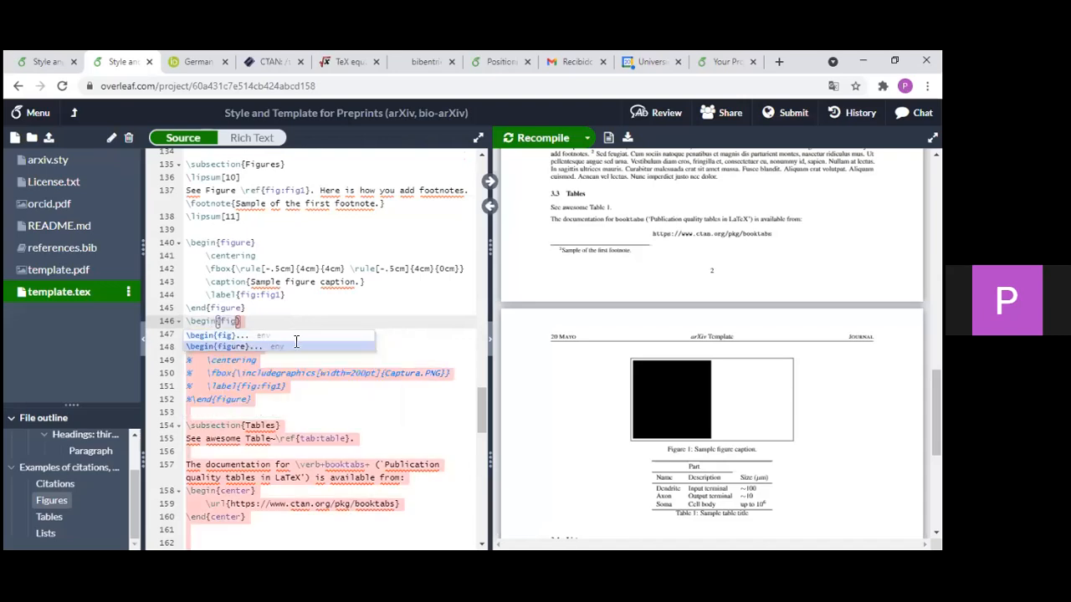
key("Return")
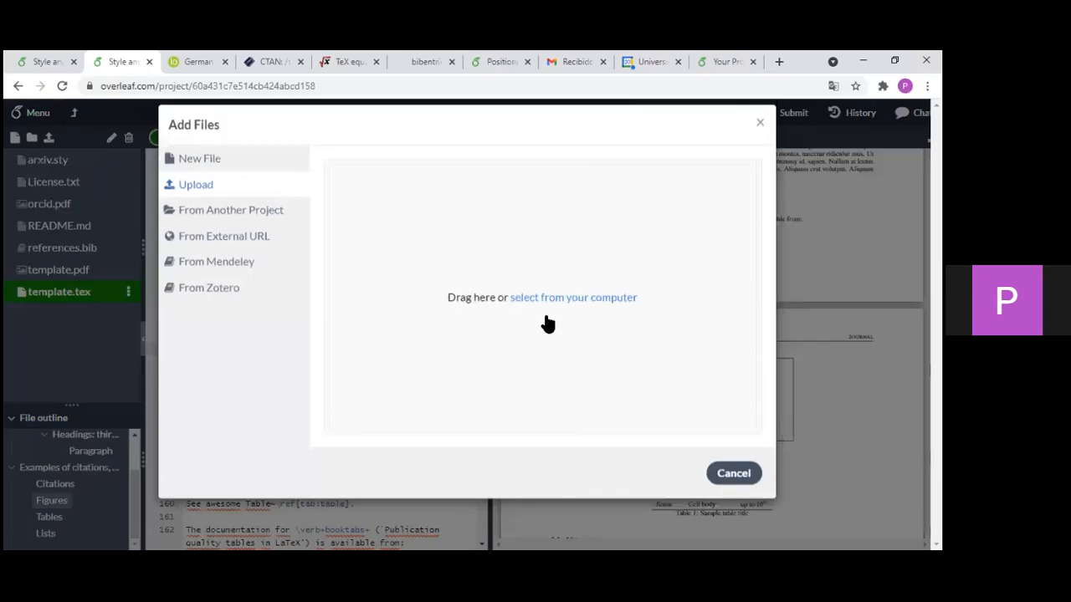
- Upload the Captura image from the computer's Imágenes folder to the project
left_click(545, 318)
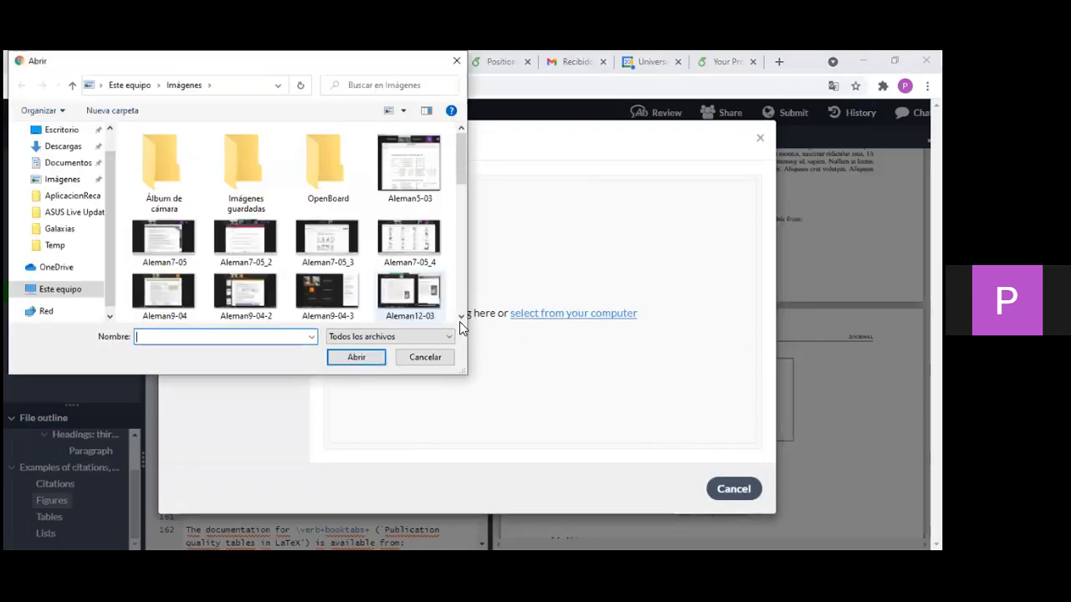
left_click(460, 318)
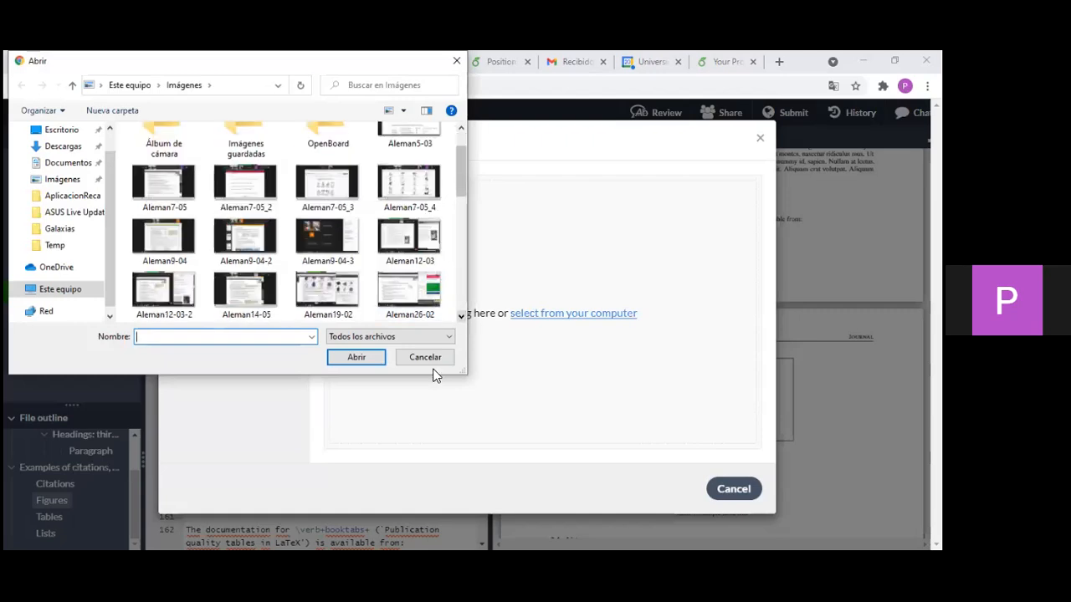
scroll(382, 282, "down", 1)
left_click(387, 272)
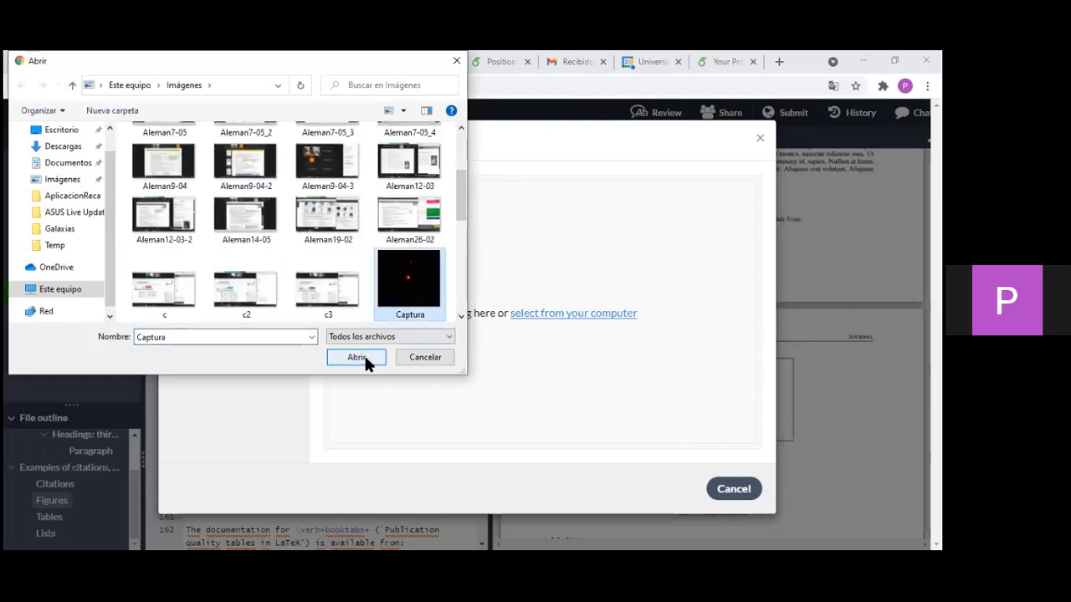
left_click(360, 357)
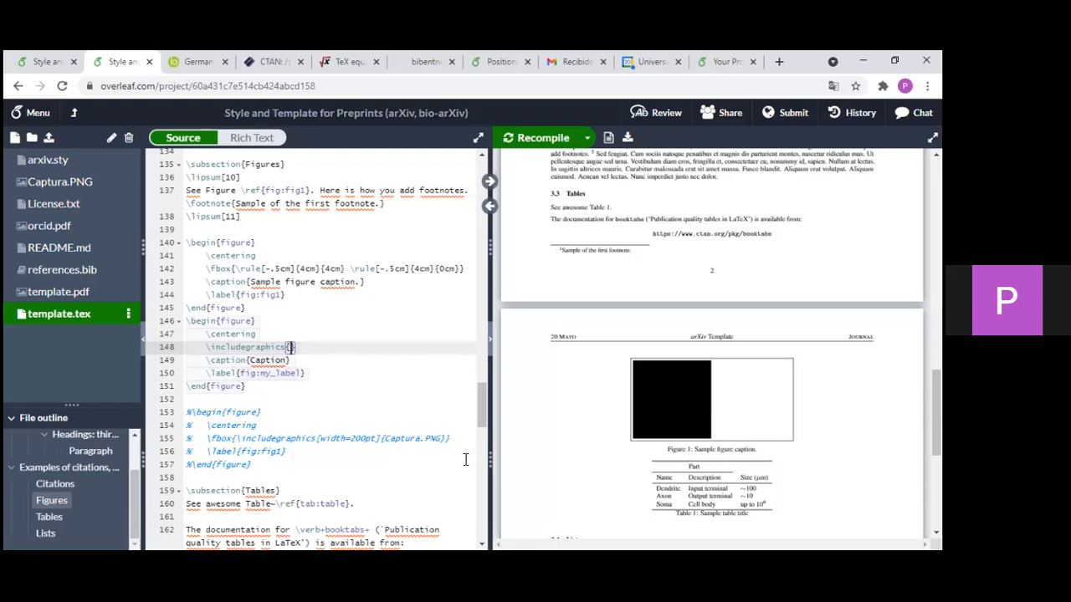
- Include Captura.PNG in the new figure and copy the [width=200pt] option from the commented figure into its \includegraphics command
type("C")
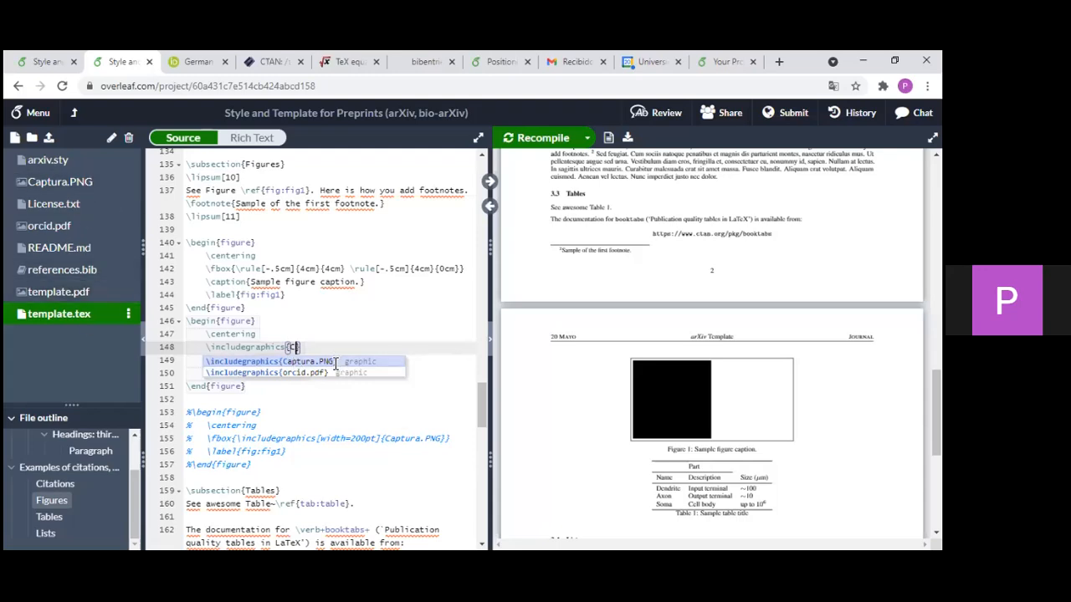
left_click(335, 362)
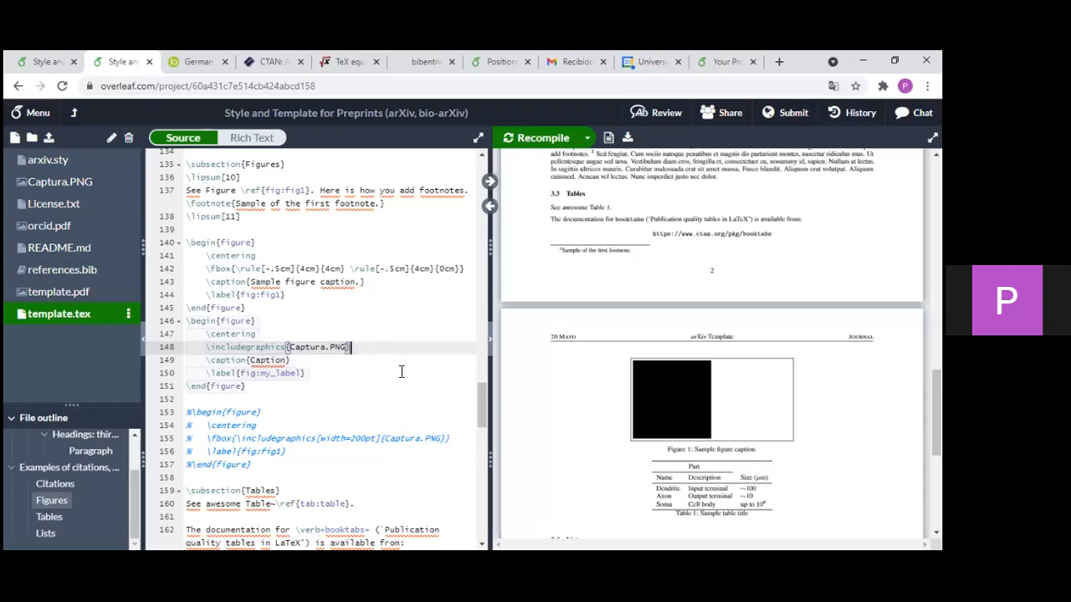
left_click_drag(380, 438, 321, 447)
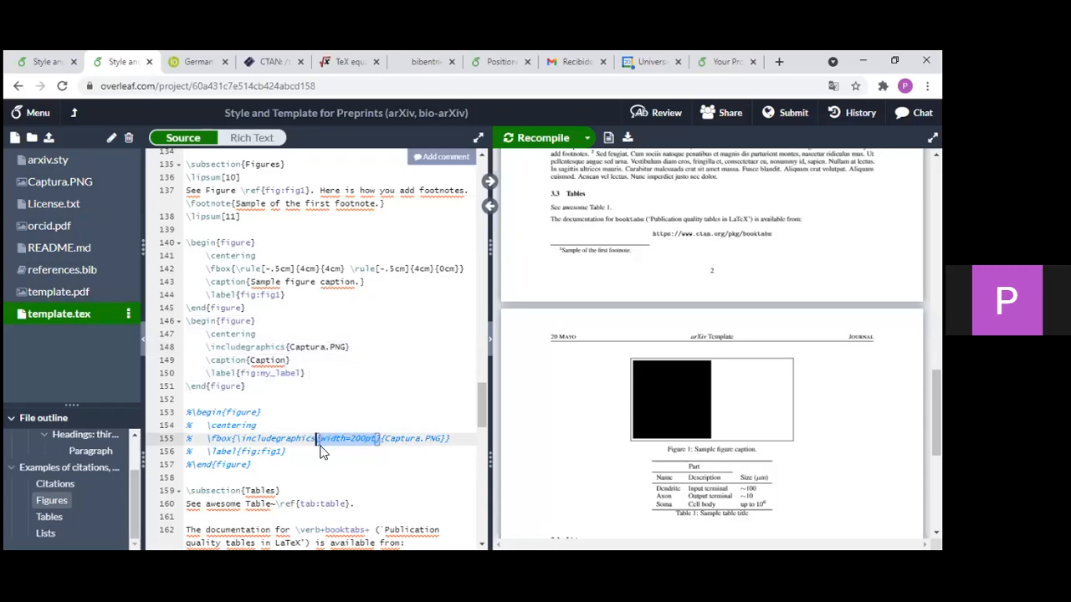
key("ctrl+c")
left_click(285, 346)
key("ctrl+v")
left_click(331, 346)
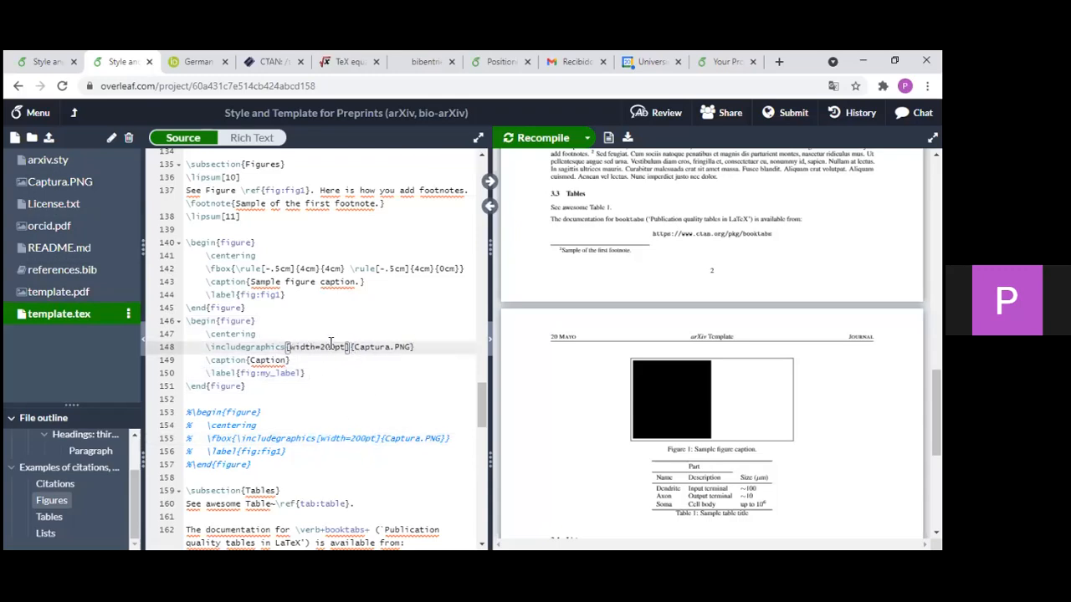
left_click(344, 360)
mouse_move(343, 346)
left_mouse_down()
mouse_move(303, 352)
mouse_move(345, 352)
left_mouse_up()
left_click(308, 351)
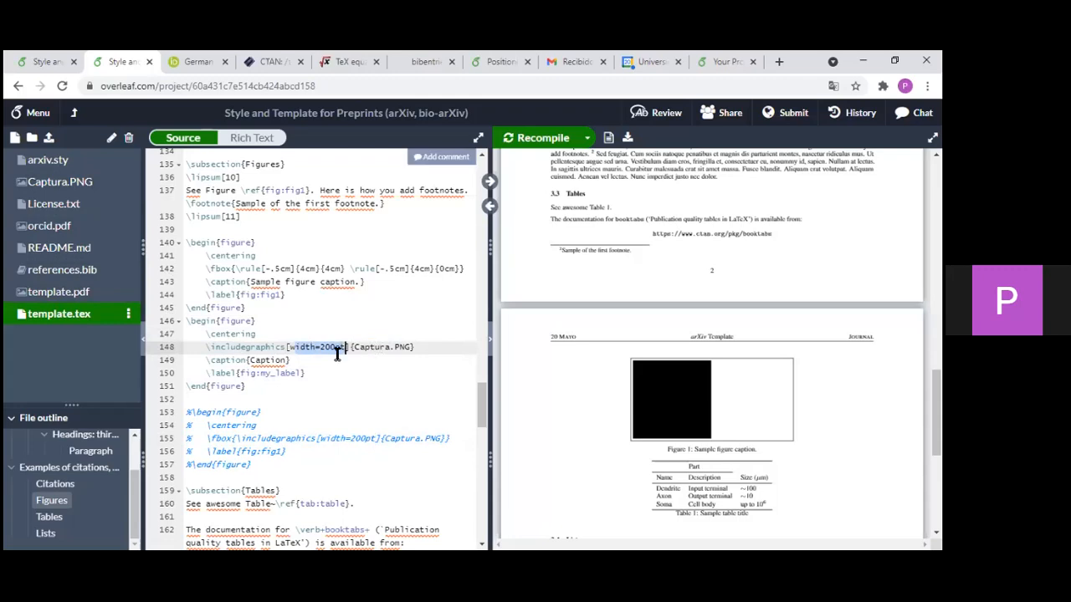
left_click(285, 384)
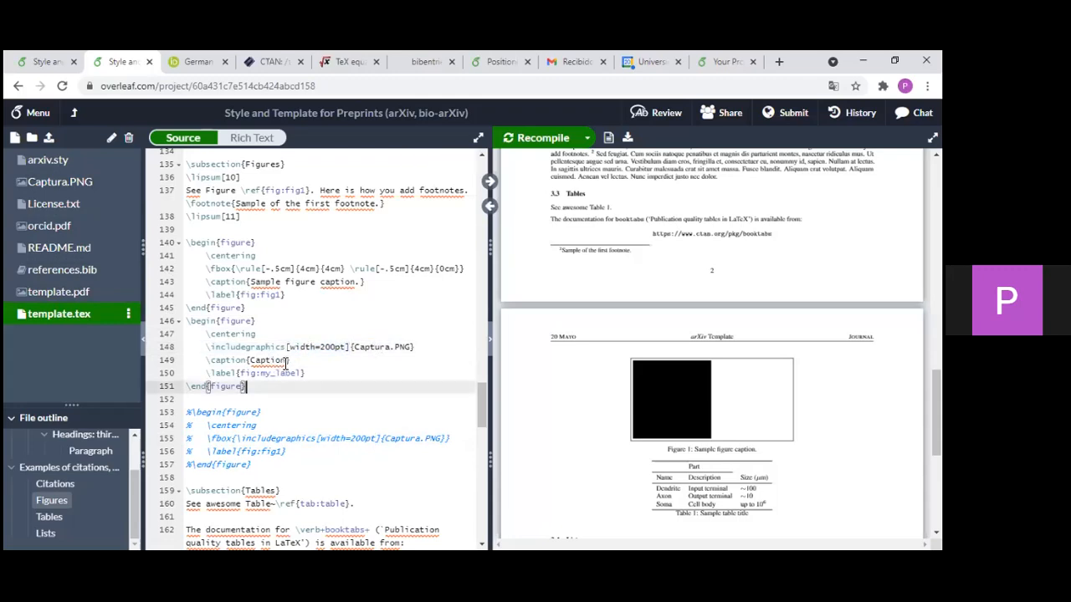
- Replace the new figure's placeholder caption with "Captura ensayo"
left_click(400, 365)
key("BackSpace")
key("BackSpace")
key("BackSpace")
key("BackSpace")
key("BackSpace")
key("BackSpace")
key("BackSpace")
type("aptura")
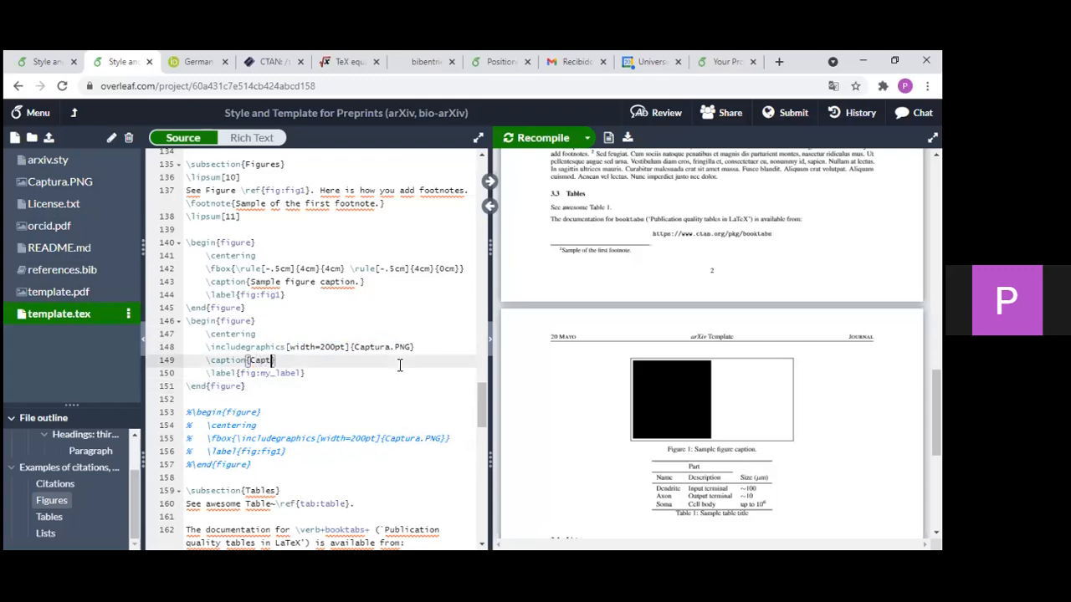
type(" ensayo")
- Change the new figure's label to fig:ensayo
left_click(297, 373)
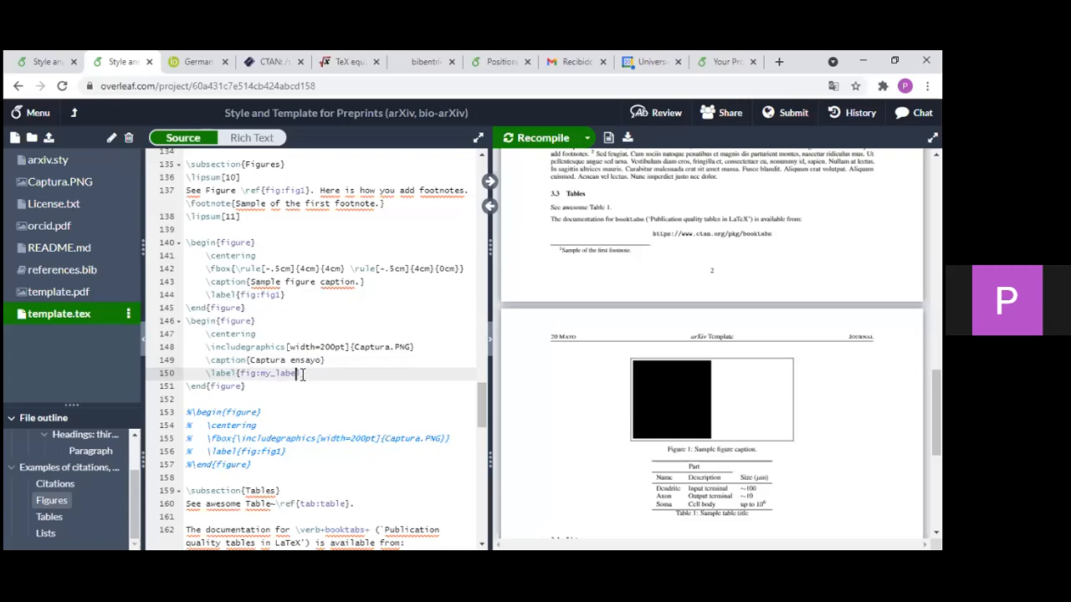
left_click_drag(304, 373, 262, 373)
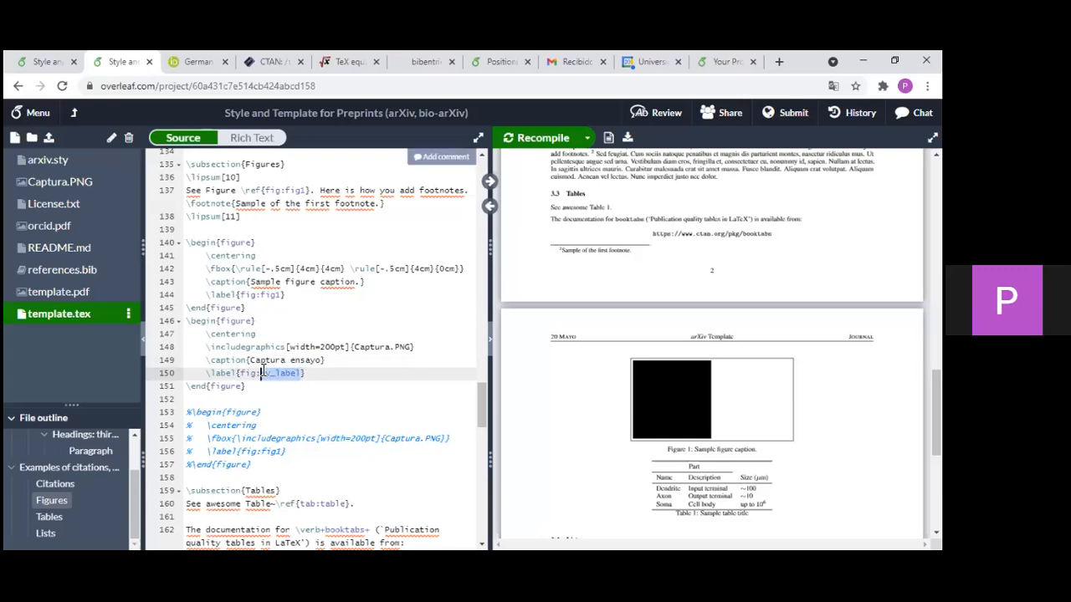
type("ensayo")
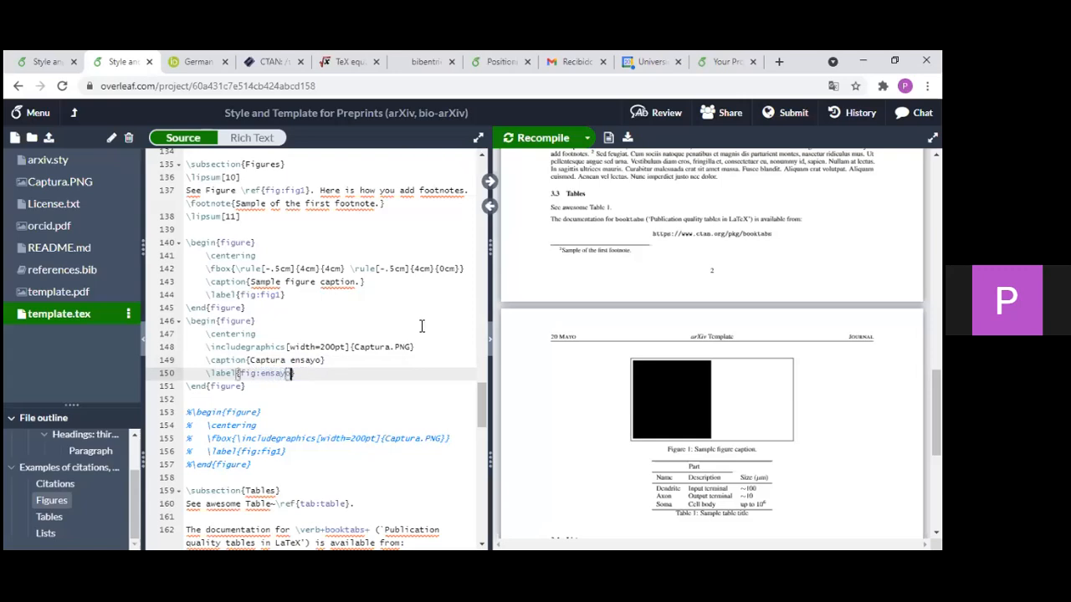
left_click(373, 386)
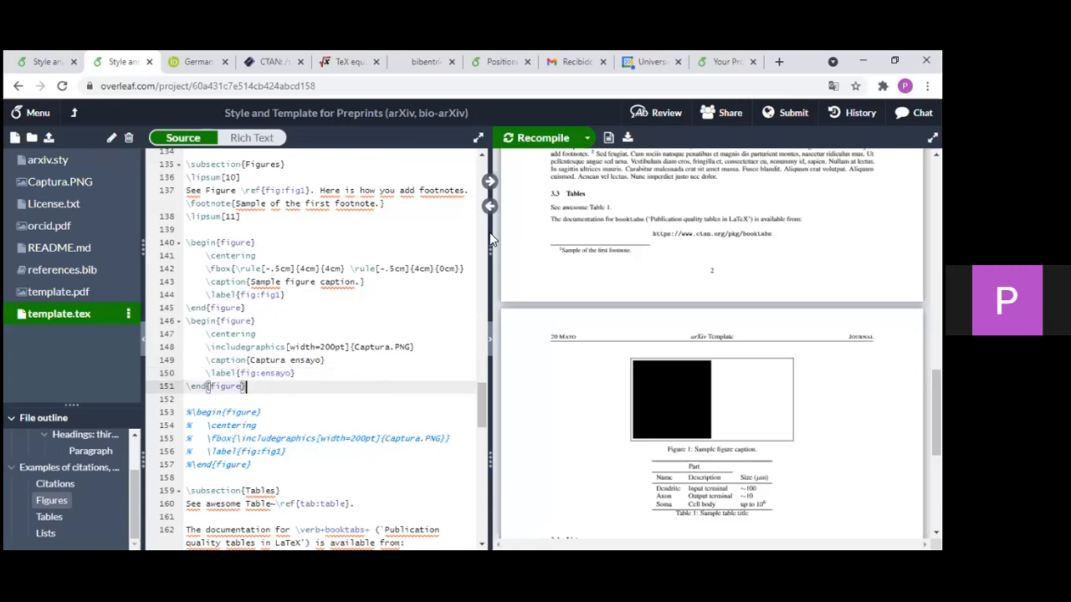
- Recompile the document and check the new image and its caption in the PDF
left_click(542, 141)
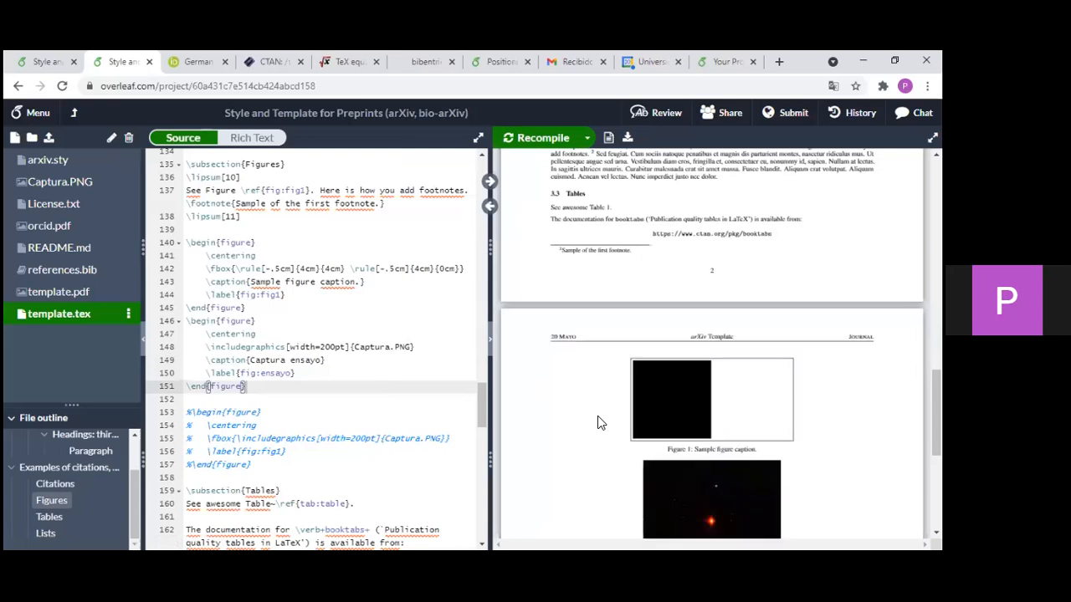
scroll(600, 427, "down", 3)
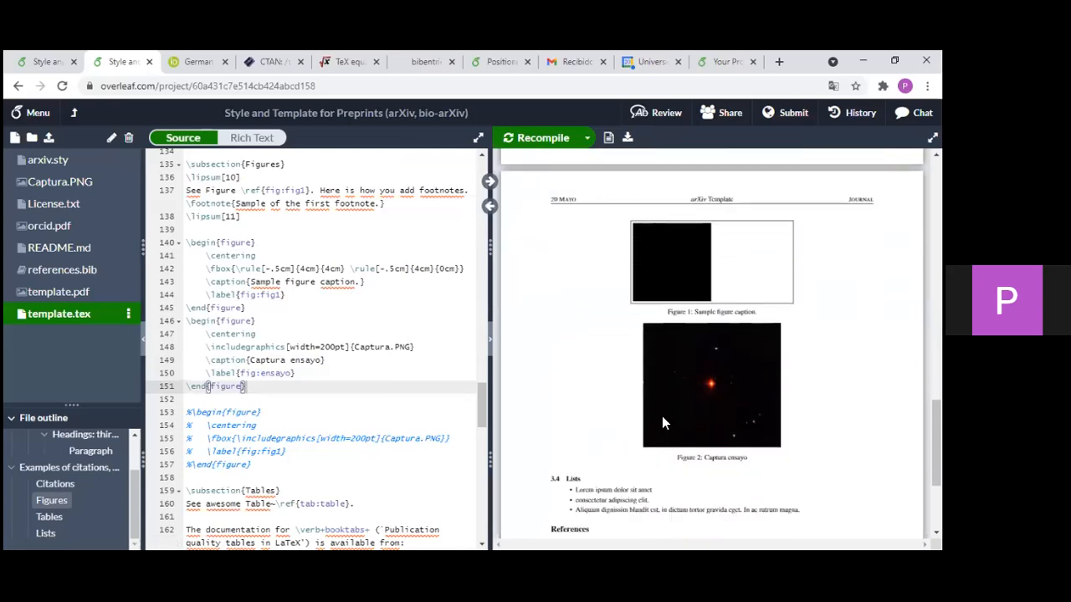
left_click_drag(718, 458, 750, 465)
left_click(741, 460)
scroll(730, 465, "up", 3)
scroll(731, 452, "down", 1)
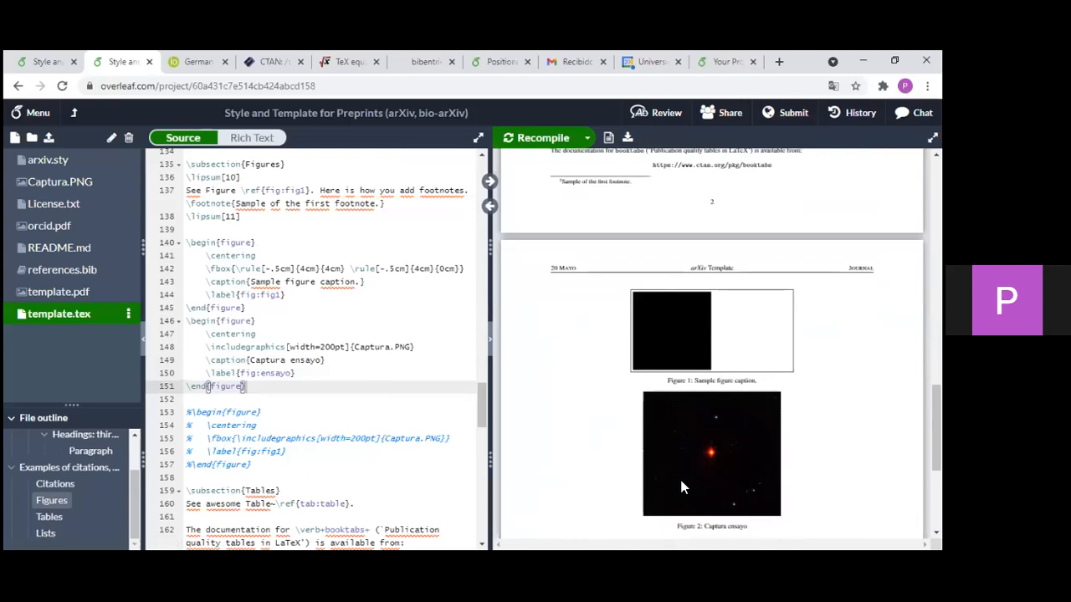
- Wrap the new figure's \includegraphics command in an \fbox, copying the command from the sample figure and adding both braces
scroll(268, 309, "up", 1)
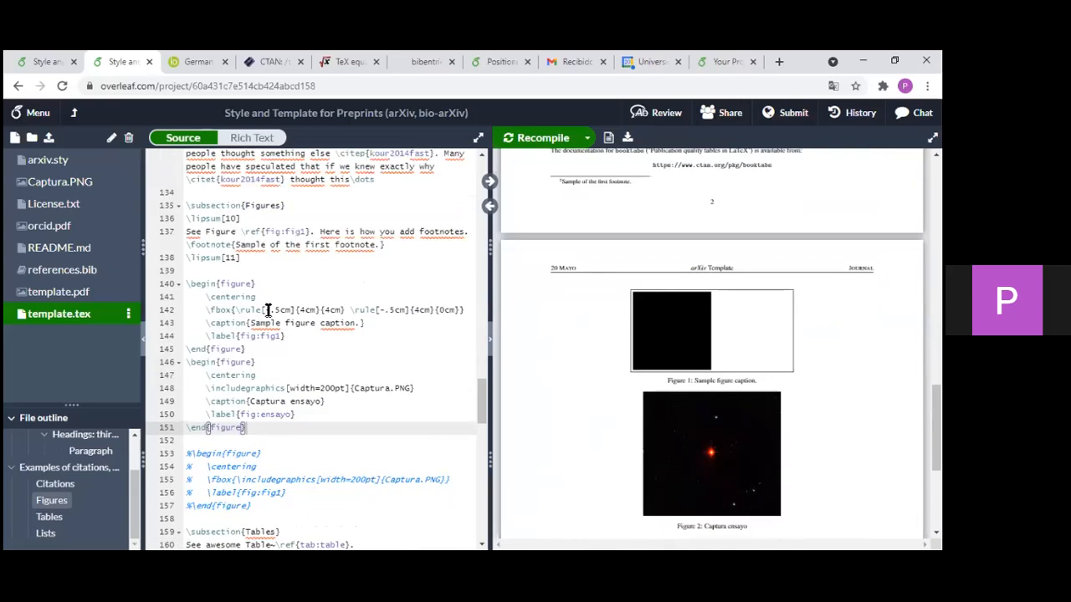
left_click_drag(208, 313, 232, 312)
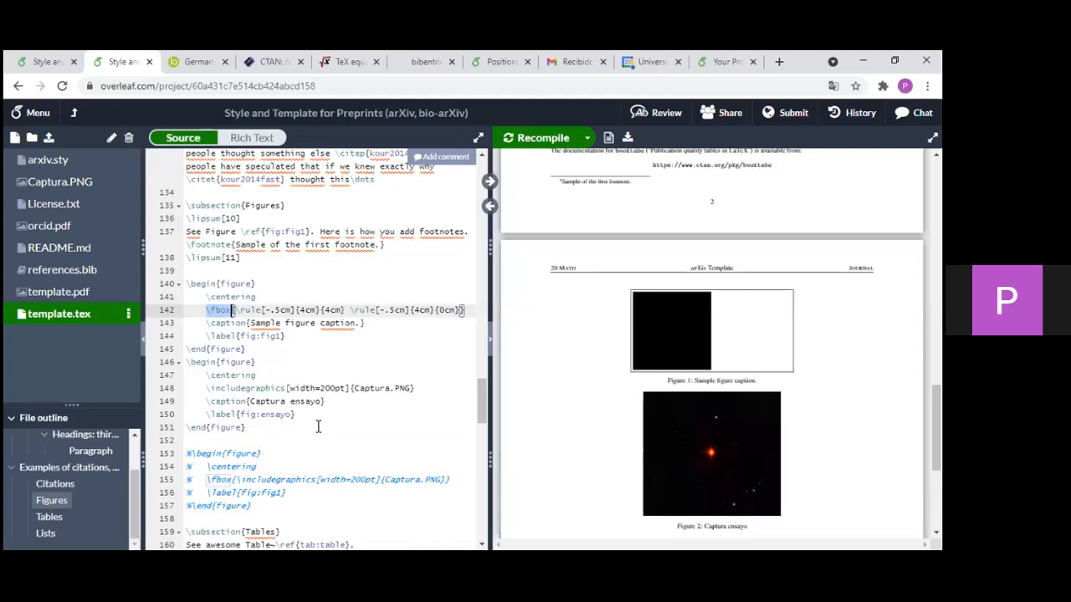
left_click(219, 391)
left_click(208, 390)
key("ctrl+v")
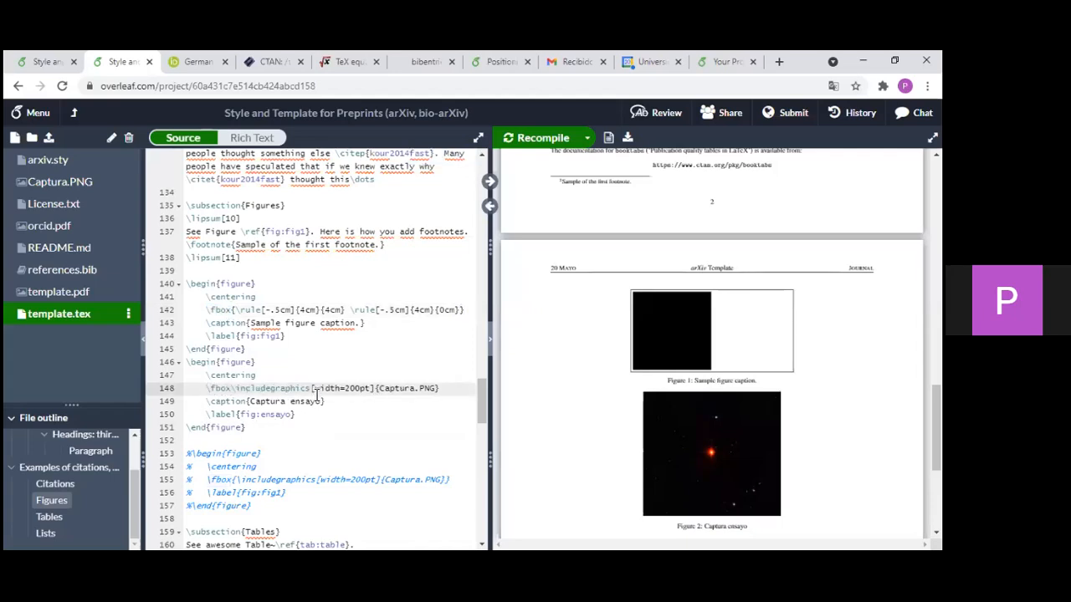
type("{")
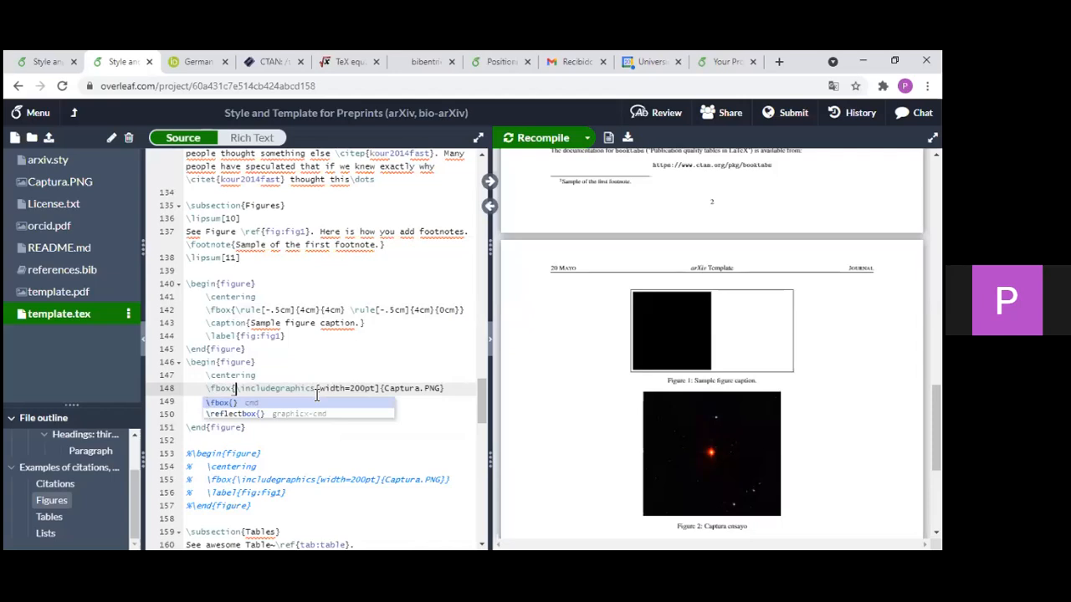
key("End")
type("}}")
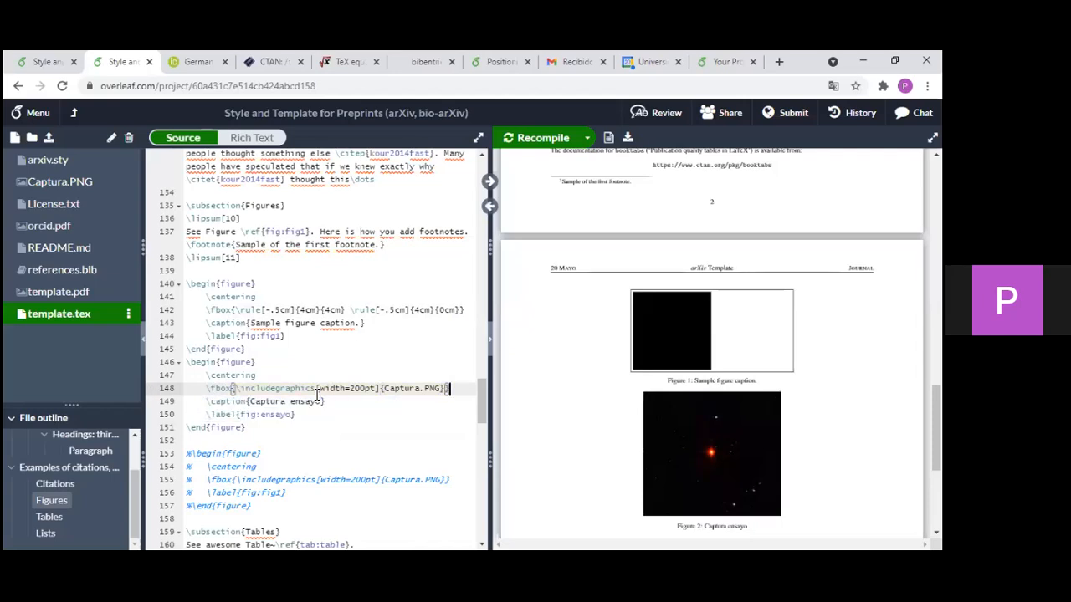
- Recompile the document and check the frame around the Captura image and the figure number in its caption
key("ctrl+s")
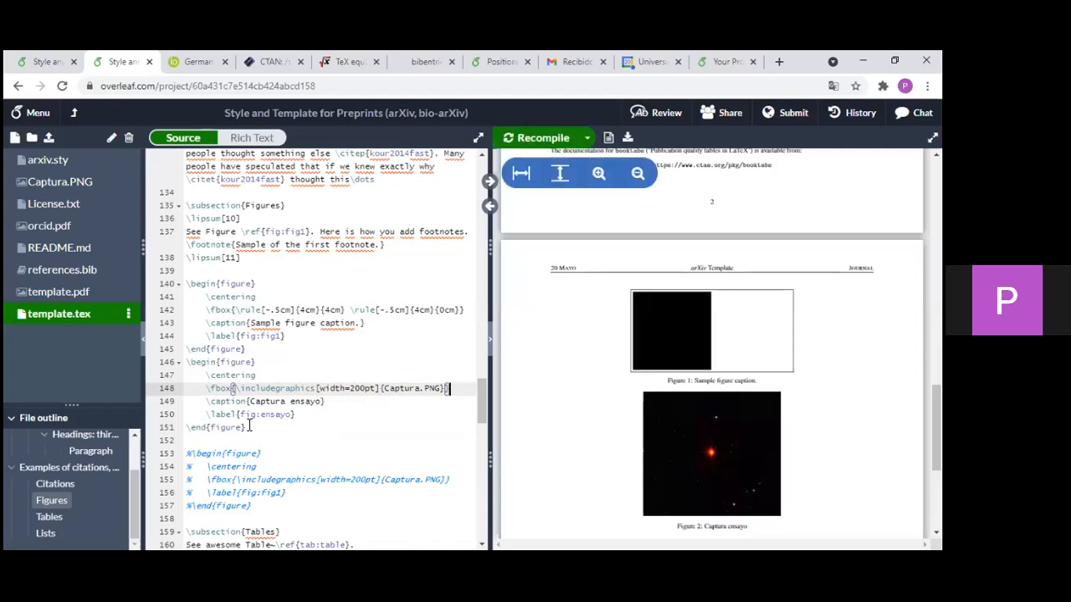
scroll(310, 409, "down", 1)
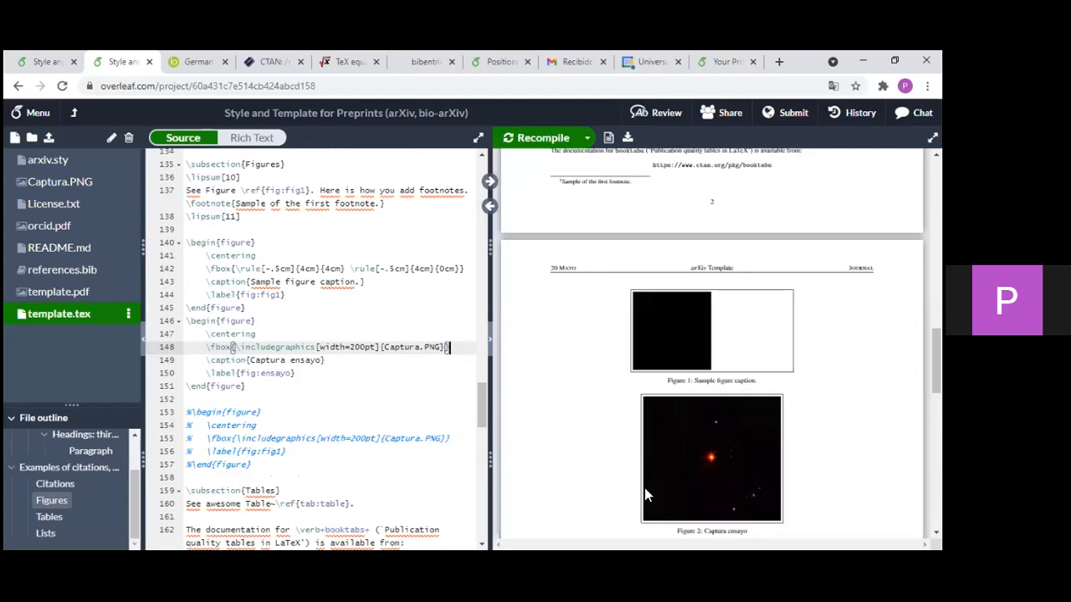
scroll(645, 494, "down", 2)
left_click_drag(679, 464, 697, 465)
left_click(699, 466)
left_click_drag(700, 466, 673, 471)
left_click(687, 468)
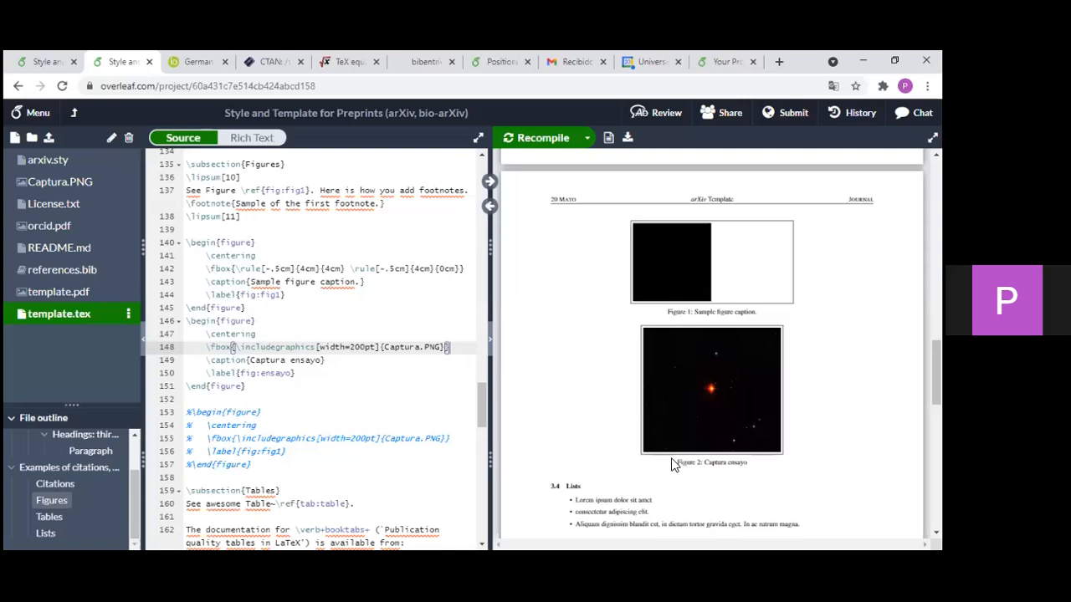
- Examine the label word of the Captura ensayo figure's caption in the PDF
left_click_drag(678, 462, 702, 477)
left_click_drag(695, 465, 681, 465)
left_click(707, 473)
- Uncomment the \usepackage[spanish]{babel} line in the preamble
left_click_drag(483, 422, 485, 207)
scroll(422, 361, "up", 8)
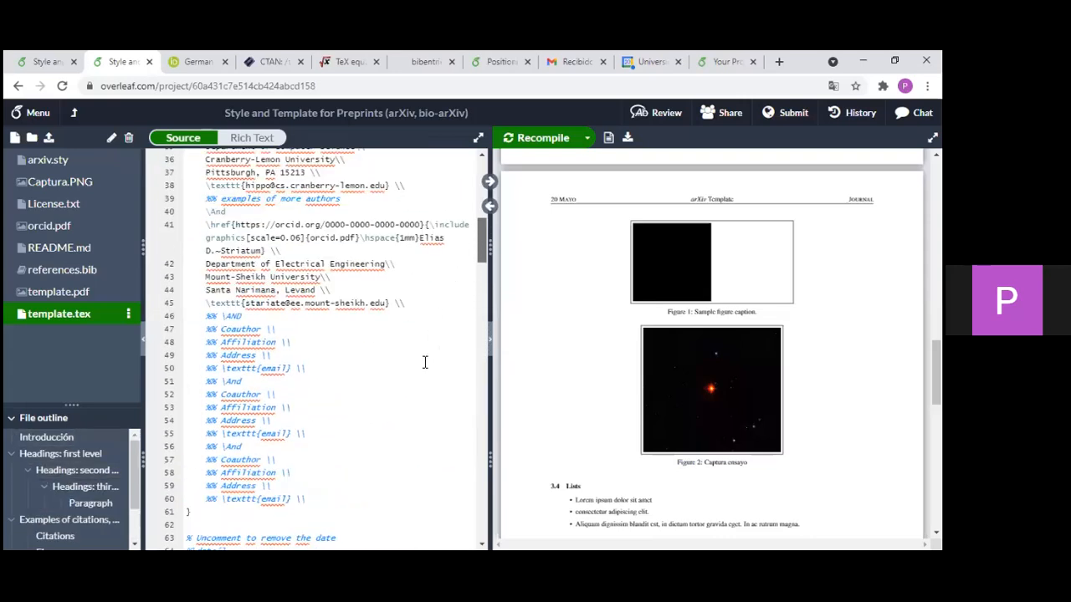
scroll(422, 362, "up", 4)
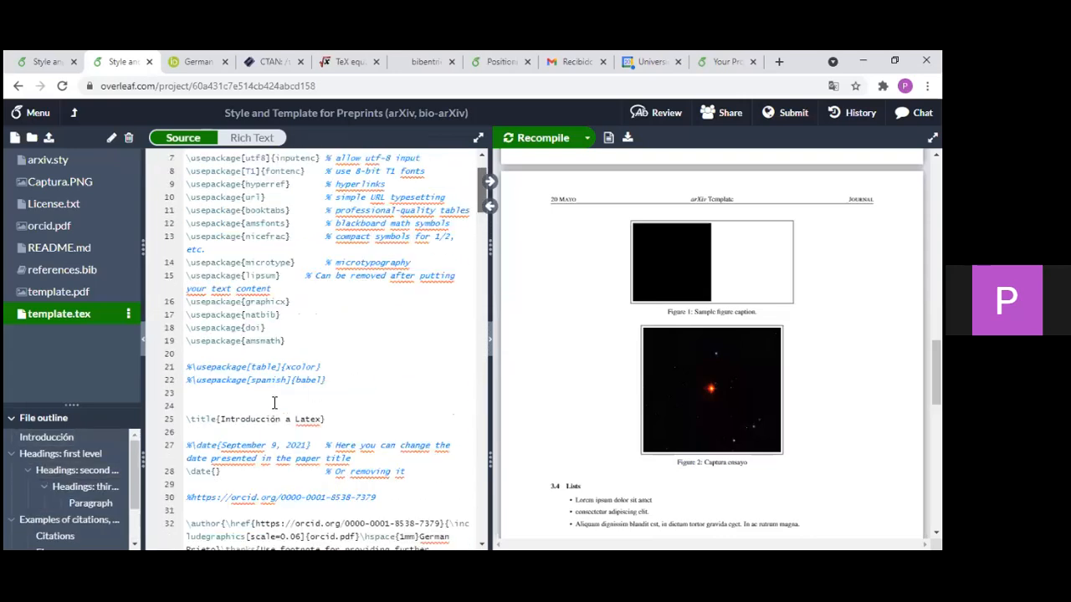
scroll(208, 377, "down", 2)
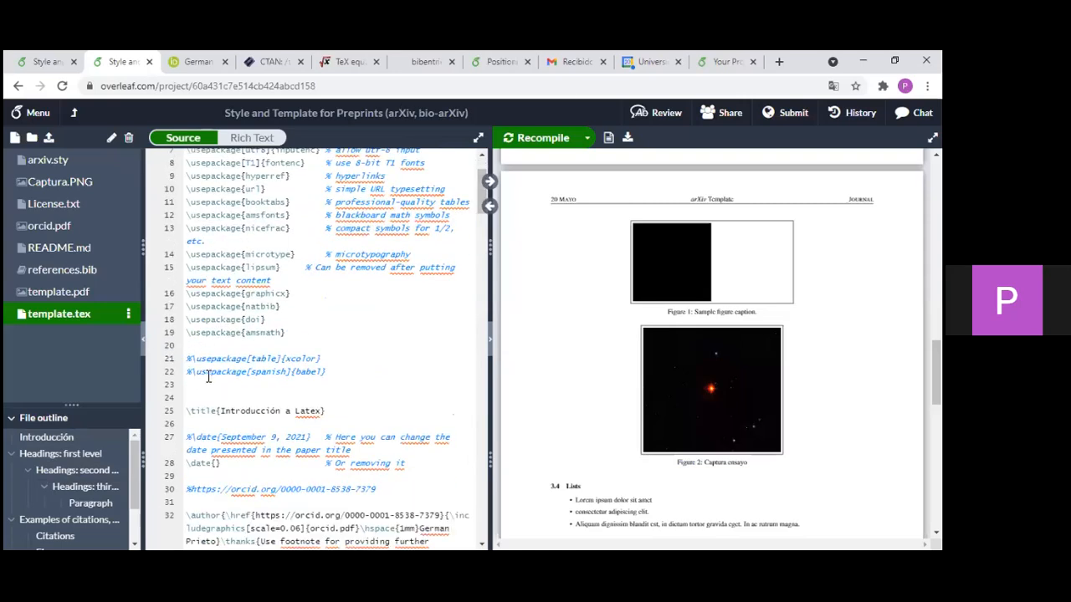
left_click(191, 374)
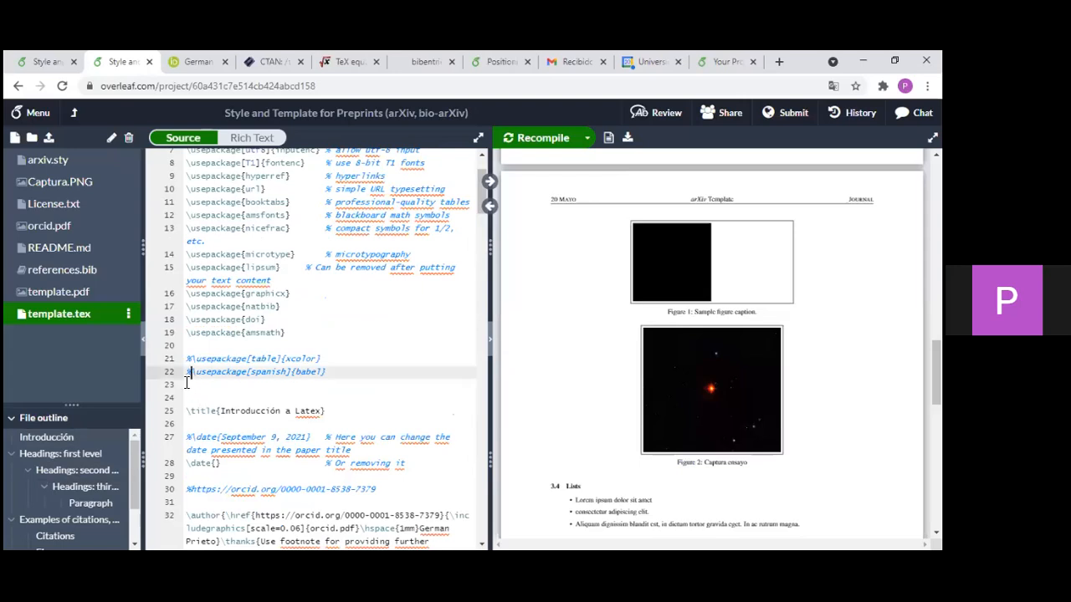
key("BackSpace")
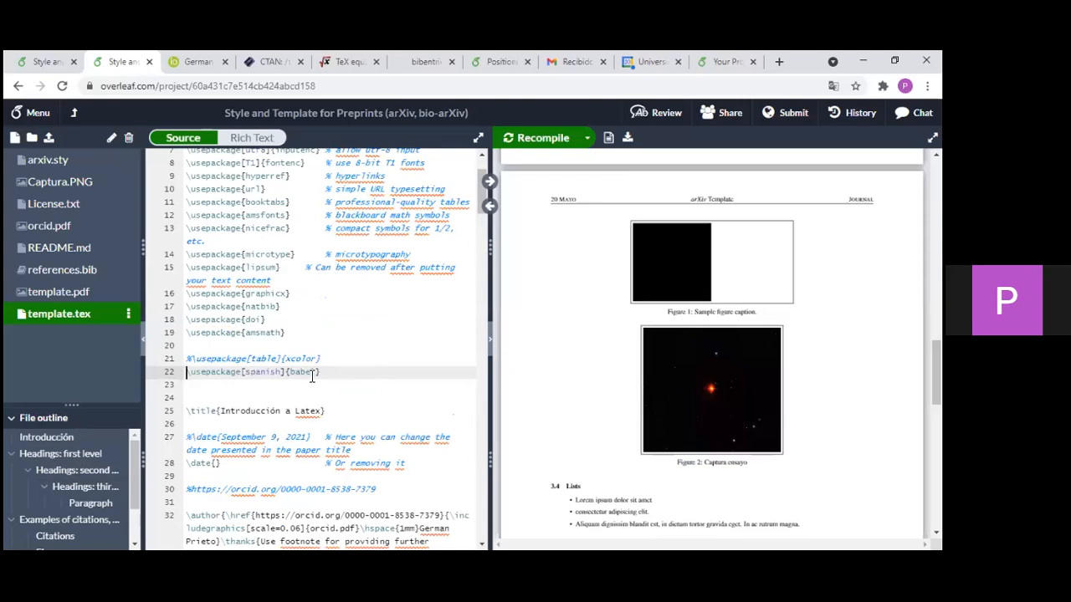
- Point out the spanish option and babel package, recompile the document and check the language of the figure caption labels in the PDF
double_click(276, 372)
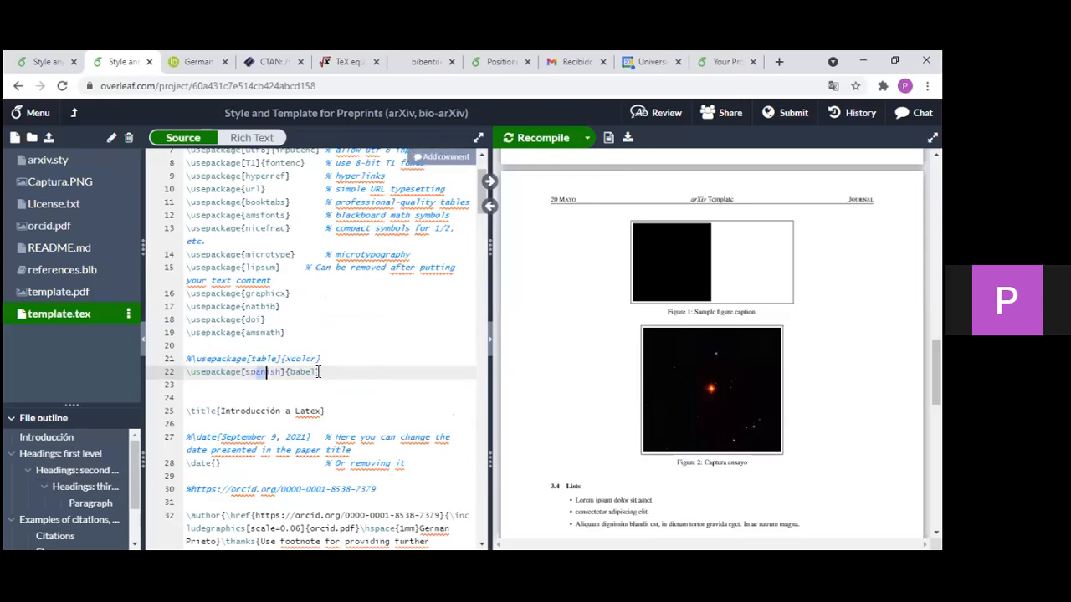
left_click_drag(320, 372, 286, 372)
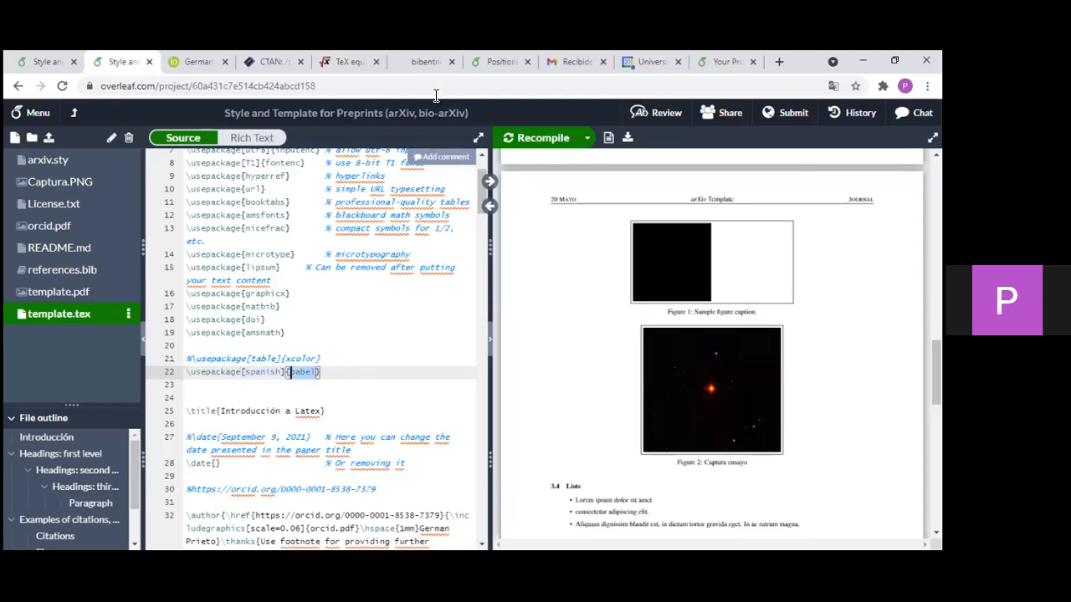
left_click(362, 379)
left_click(521, 140)
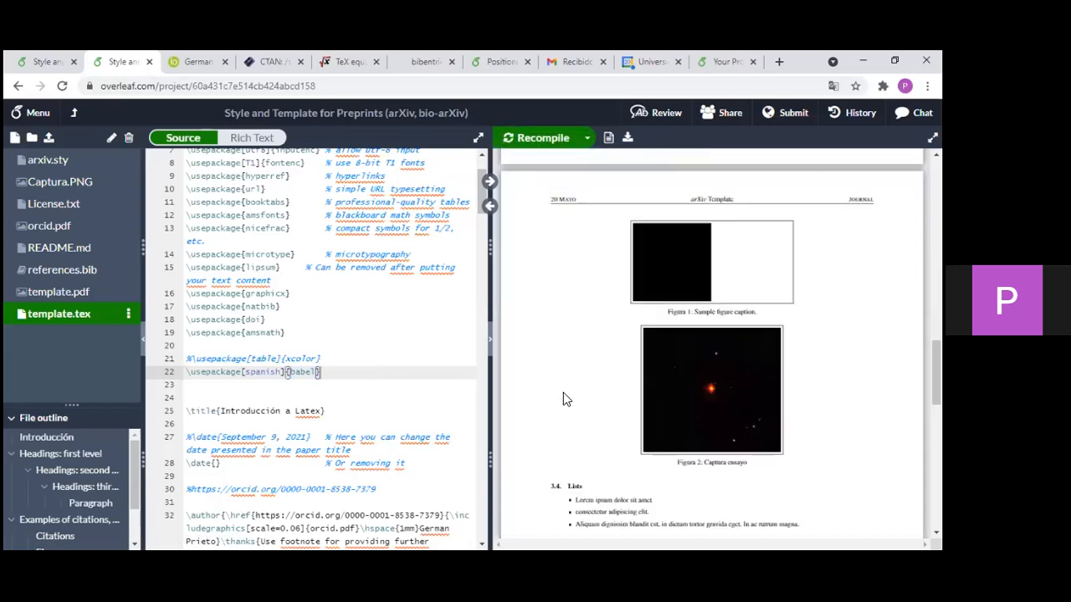
left_click_drag(678, 463, 701, 462)
left_click(267, 371)
left_click_drag(678, 463, 703, 466)
left_click(713, 466)
- Comment out the \usepackage[spanish]{babel} line again and recompile the document
left_click(319, 377)
left_click(187, 372)
type("%")
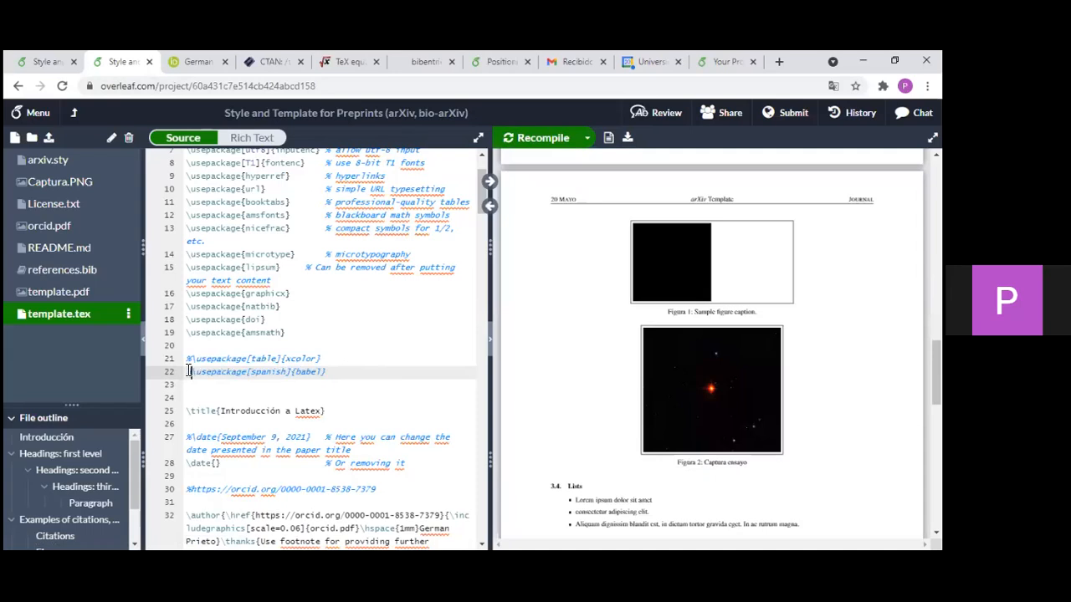
left_click(559, 142)
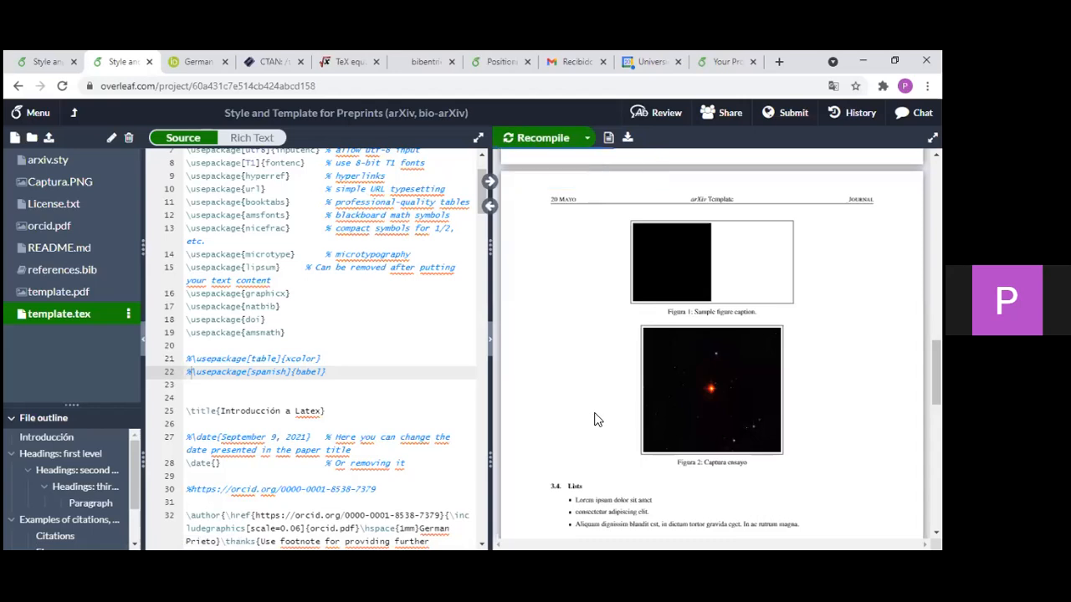
- Jump from the Captura ensayo caption in the PDF to its source and highlight the figure's code block
scroll(468, 387, "down", 3)
scroll(372, 395, "down", 15)
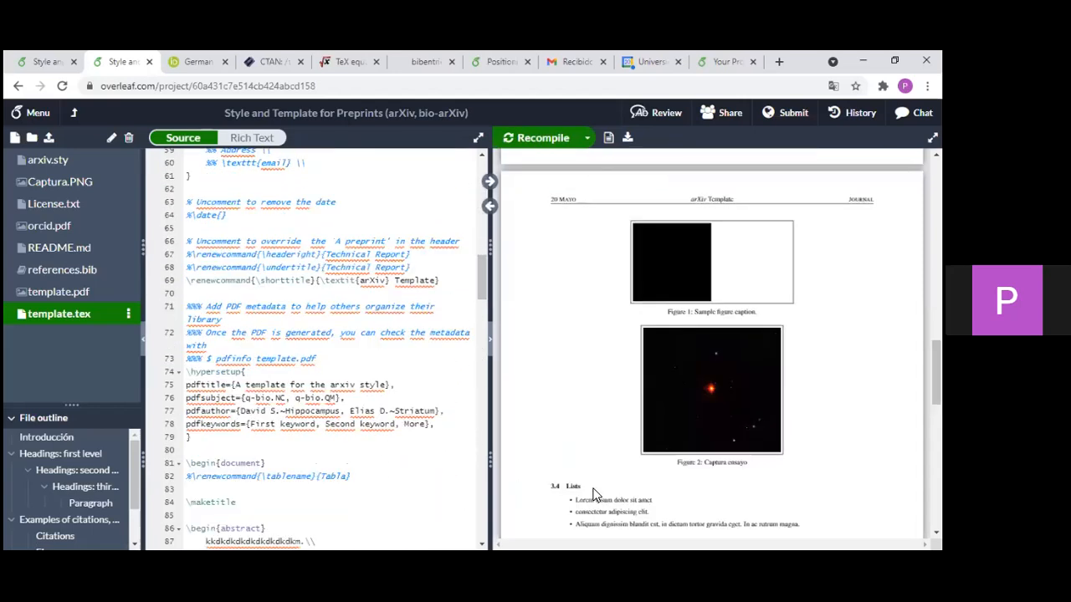
double_click(717, 461)
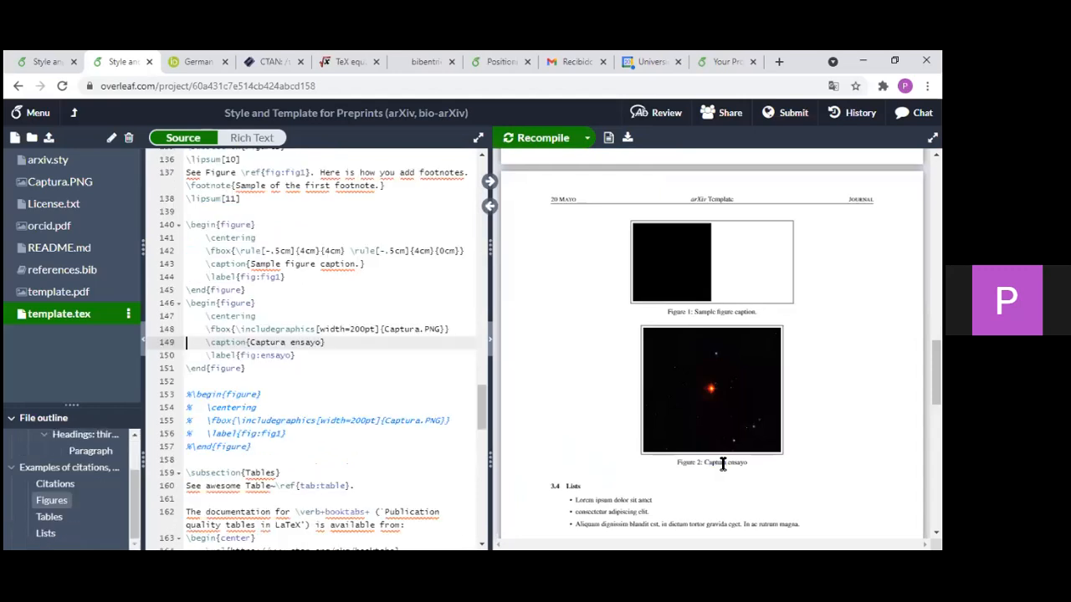
scroll(309, 350, "down", 1)
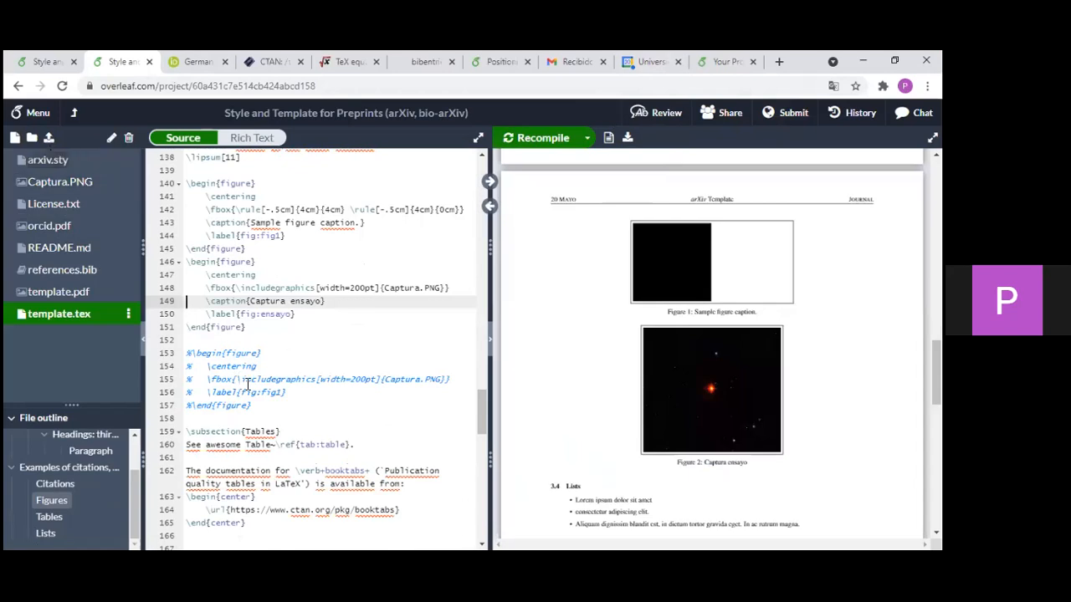
left_click_drag(251, 328, 211, 276)
left_click(269, 343)
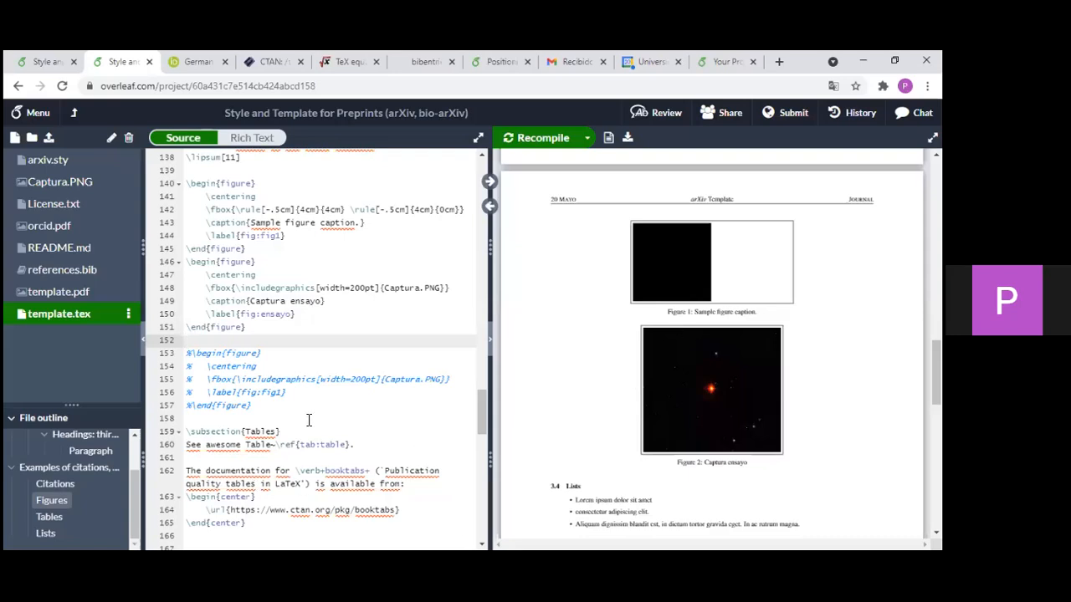
- Examine the code of the Tables subsection and find the matching sample table on page 3 of the PDF
scroll(311, 418, "down", 1)
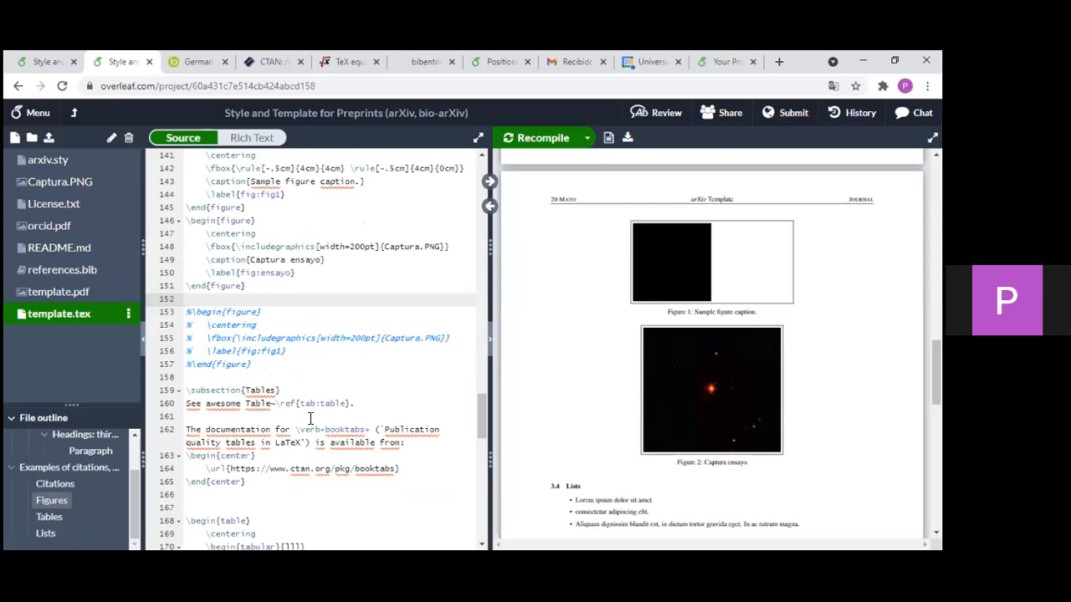
scroll(311, 418, "down", 2)
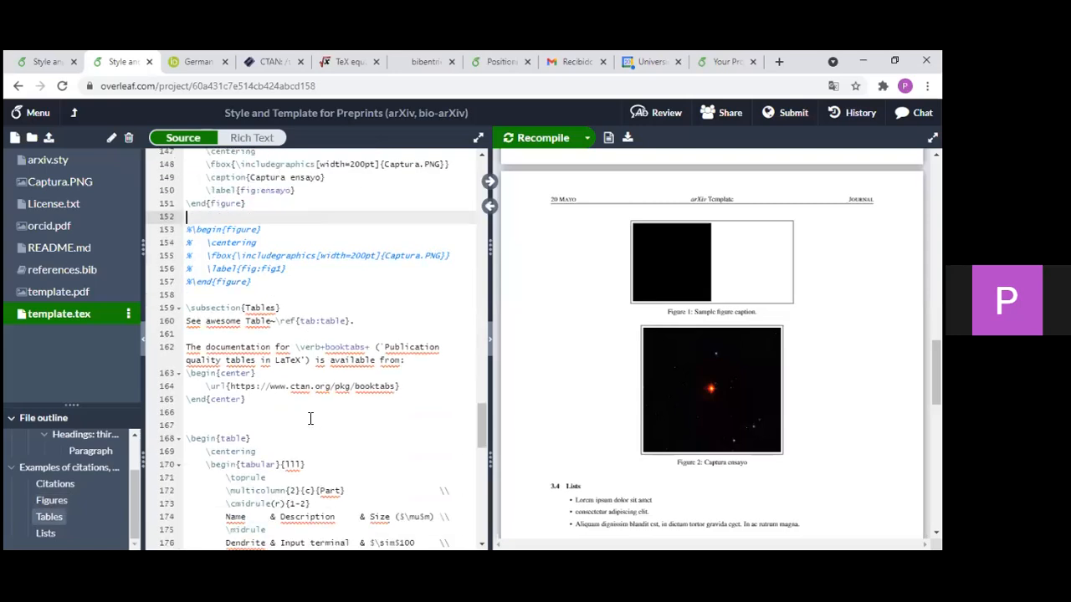
scroll(317, 382, "down", 2)
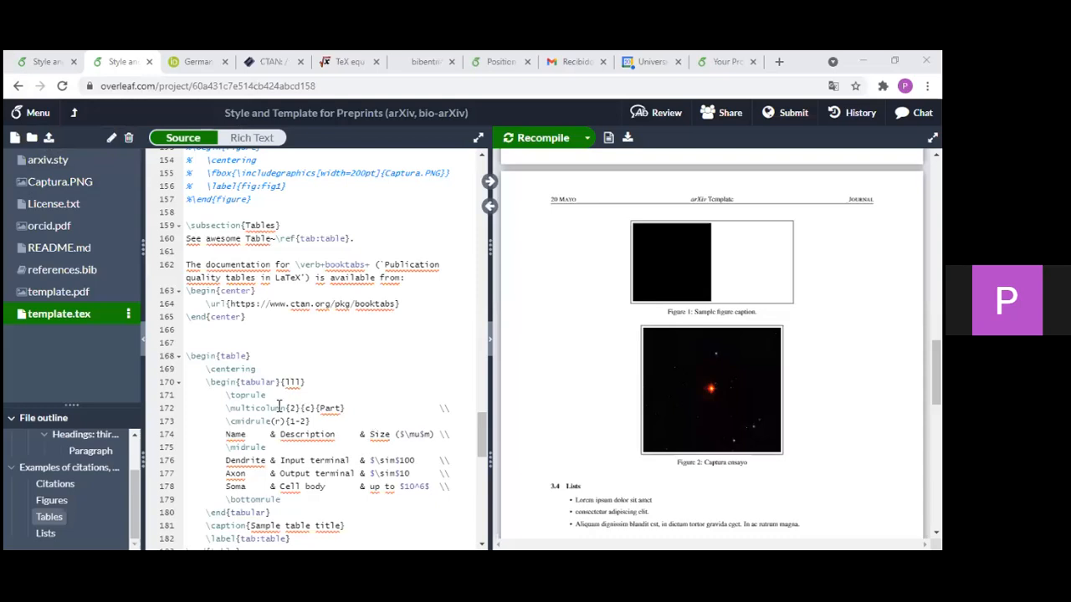
scroll(301, 244, "down", 1)
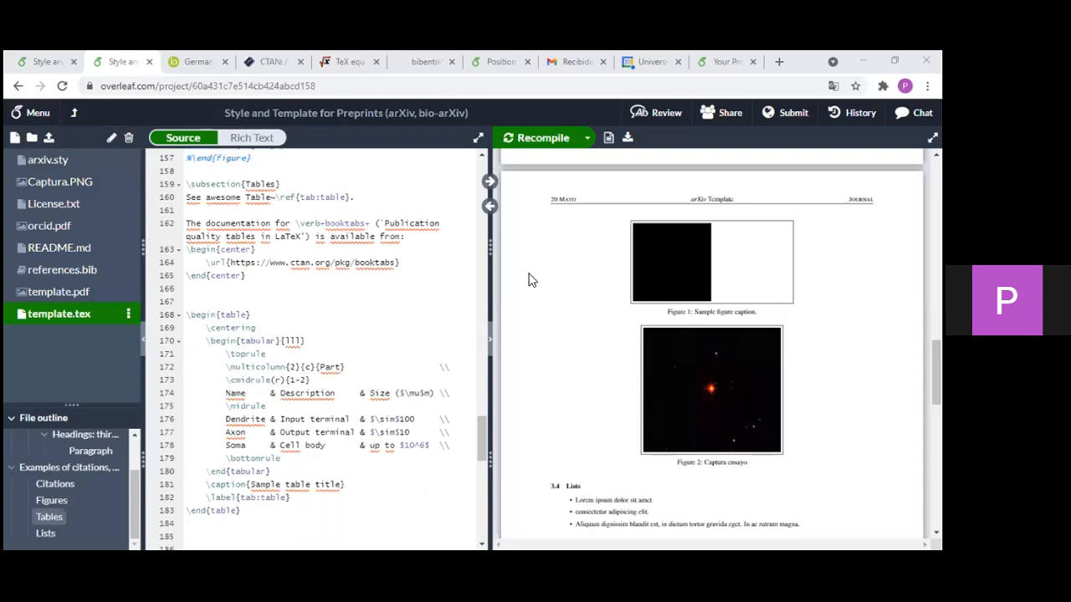
scroll(609, 364, "down", 1)
scroll(611, 369, "down", 2)
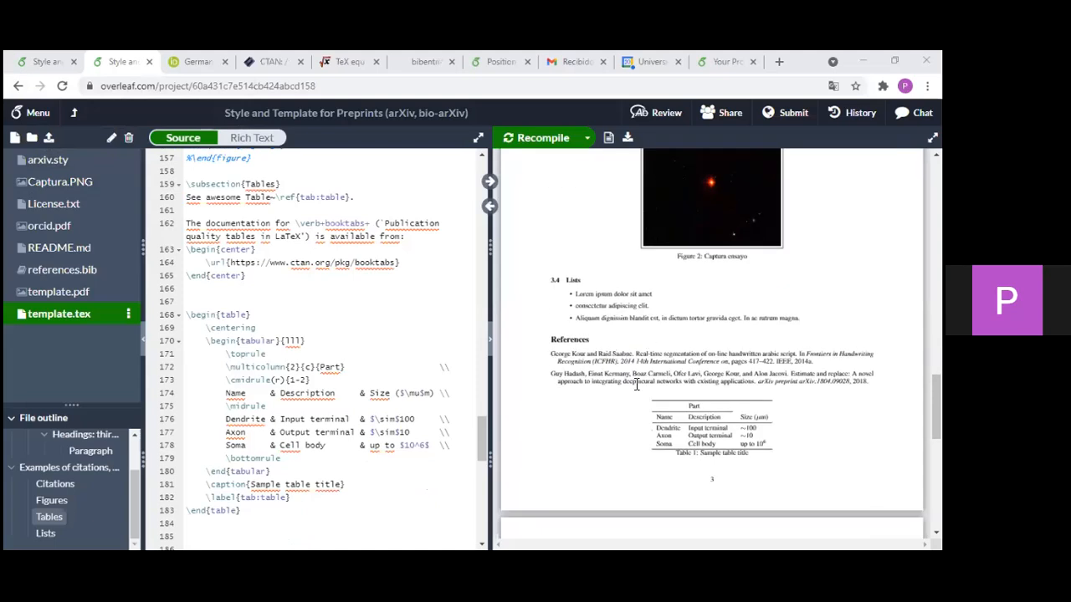
scroll(636, 384, "up", 3)
scroll(635, 384, "down", 3)
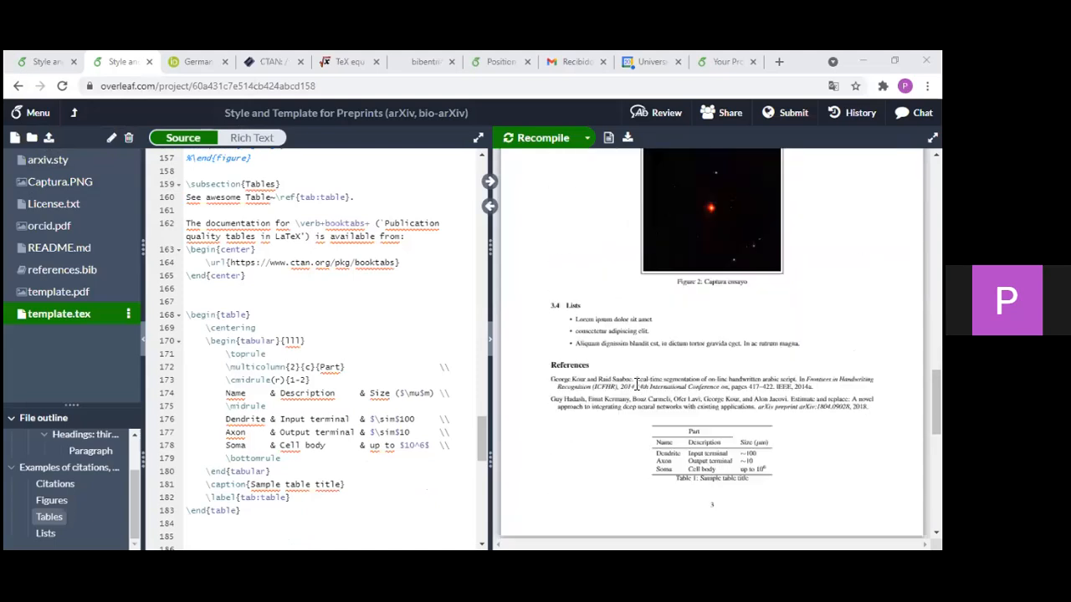
scroll(636, 384, "down", 1)
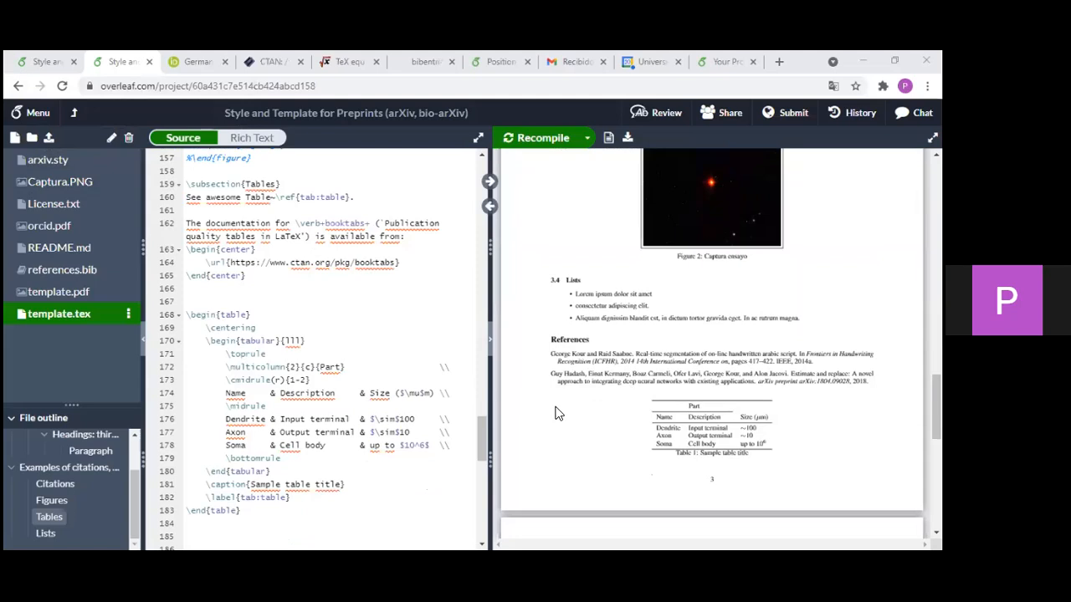
scroll(574, 406, "up", 3)
scroll(586, 414, "down", 4)
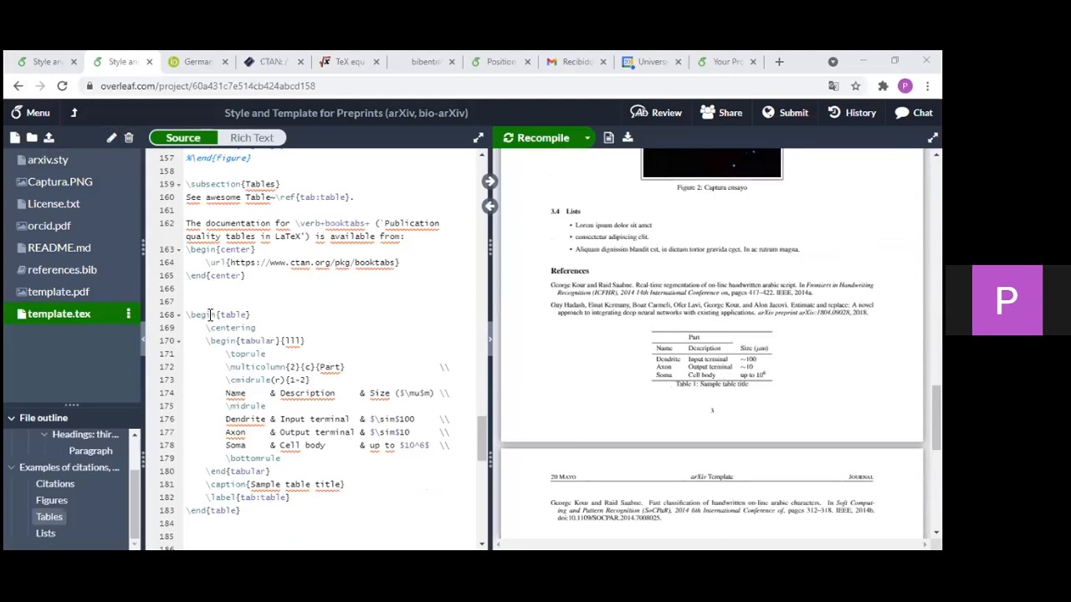
scroll(210, 306, "down", 2)
scroll(185, 217, "down", 1)
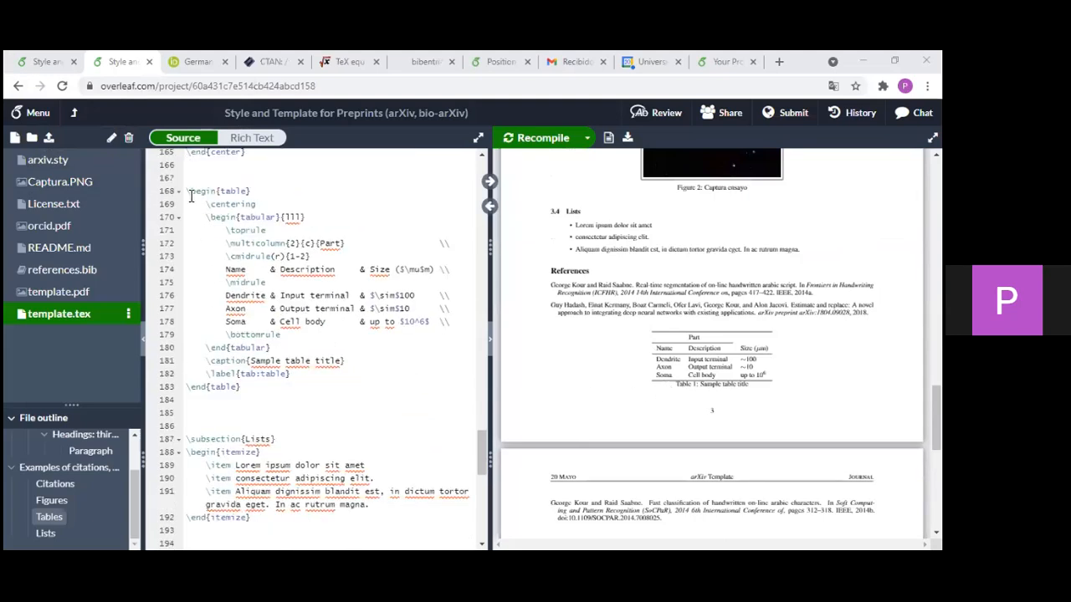
- Point out the \begin{table}, \end{table} and \centering commands of the sample table's code
left_click_drag(257, 194, 201, 192)
double_click(231, 193)
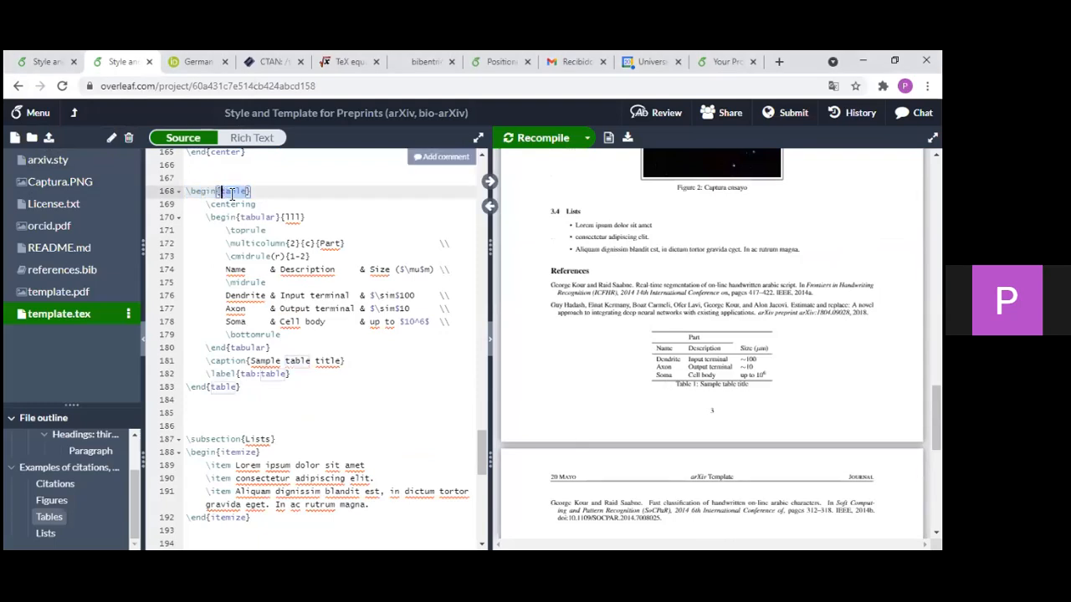
left_click(261, 376)
left_click_drag(246, 388, 170, 388)
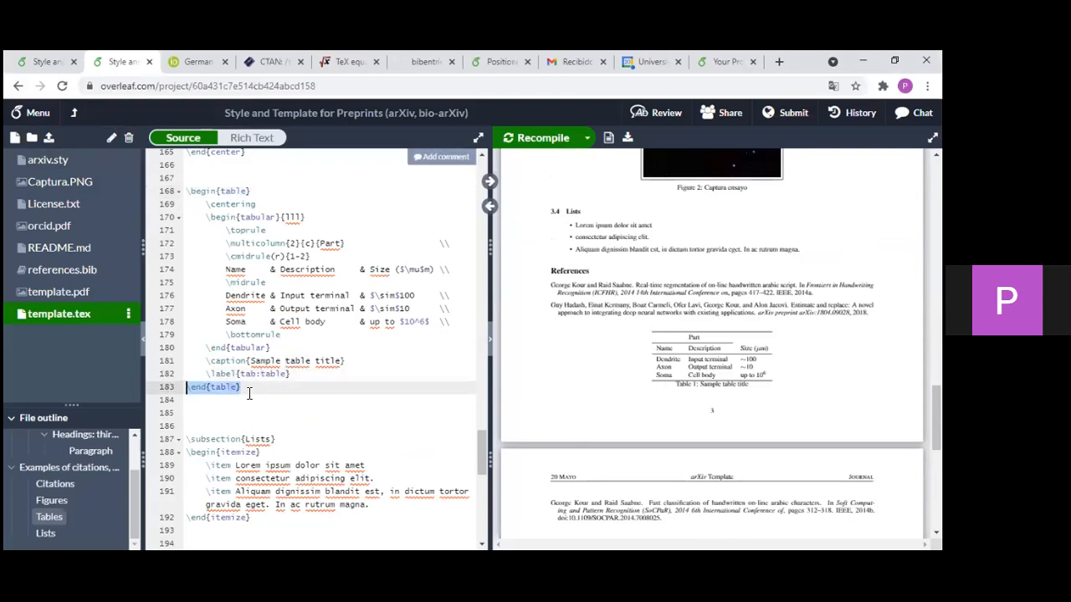
left_click(250, 390)
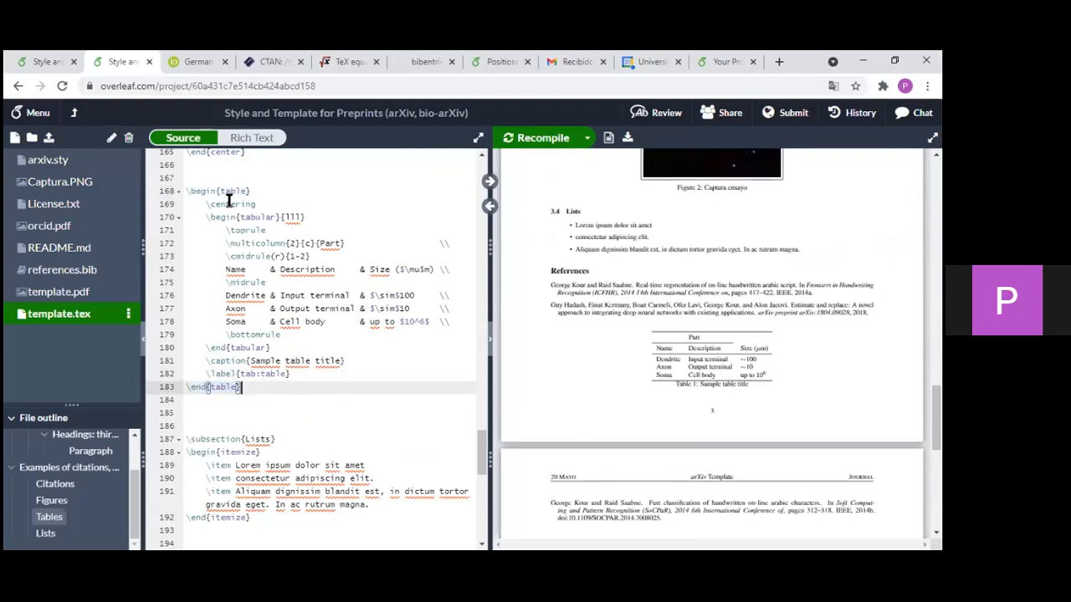
left_click_drag(207, 206, 260, 205)
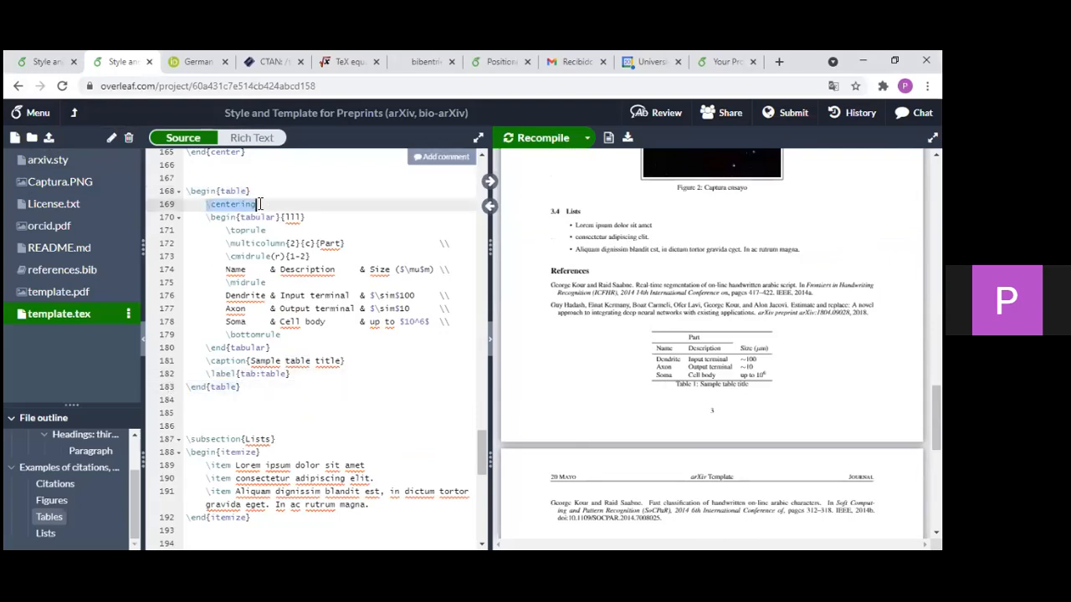
left_click(330, 219)
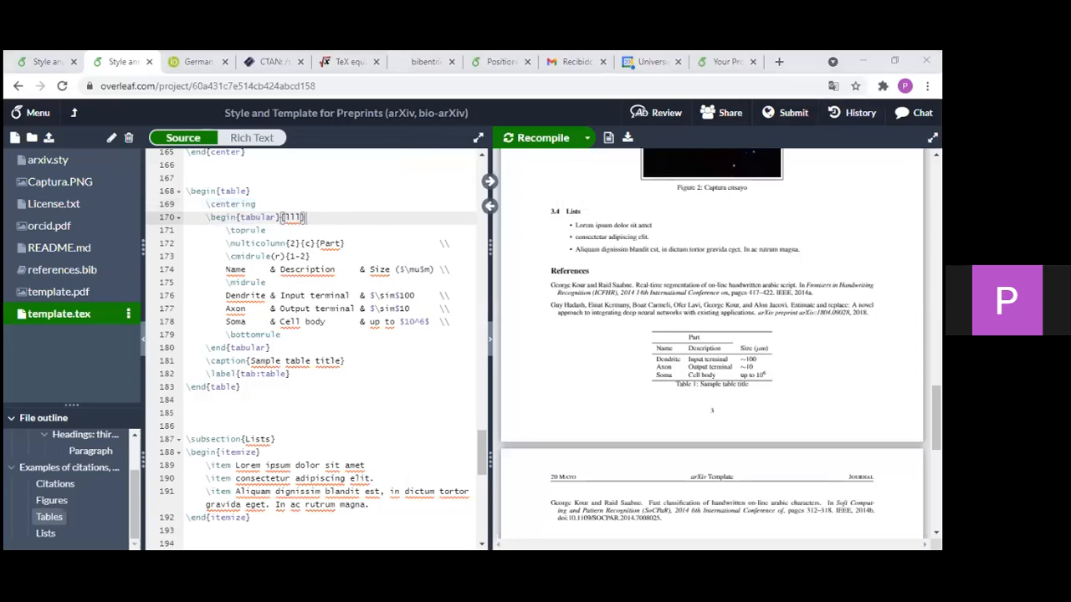
- Examine the lll column specification and the \cmidrule(r){1-2} line, comparing them with the Part header in the PDF table
left_click(297, 218)
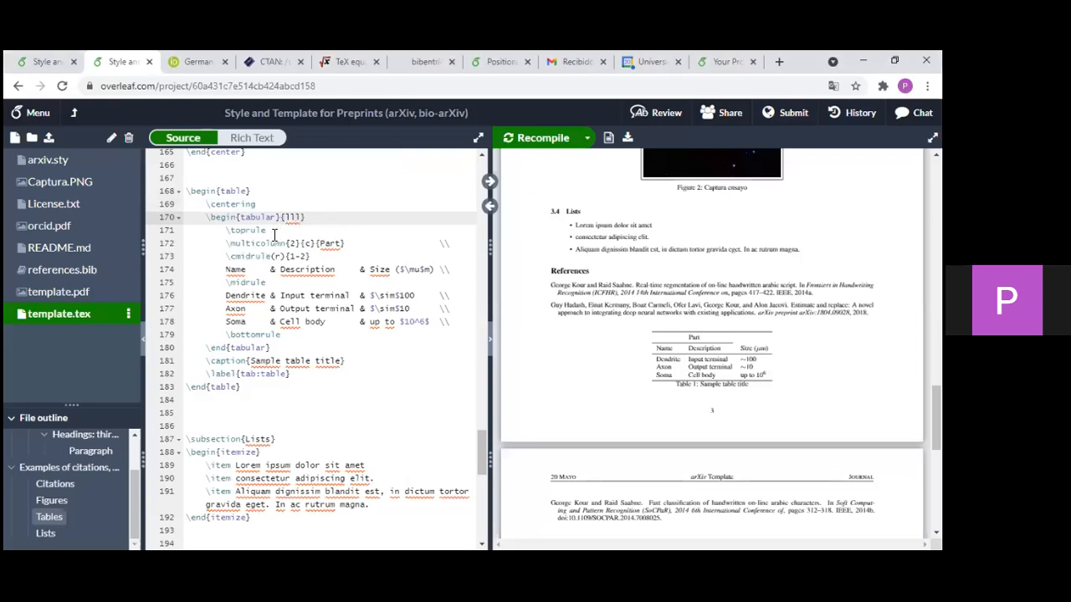
left_click_drag(692, 337, 695, 342)
left_click(694, 343)
left_click_drag(310, 261, 227, 259)
left_click(443, 261)
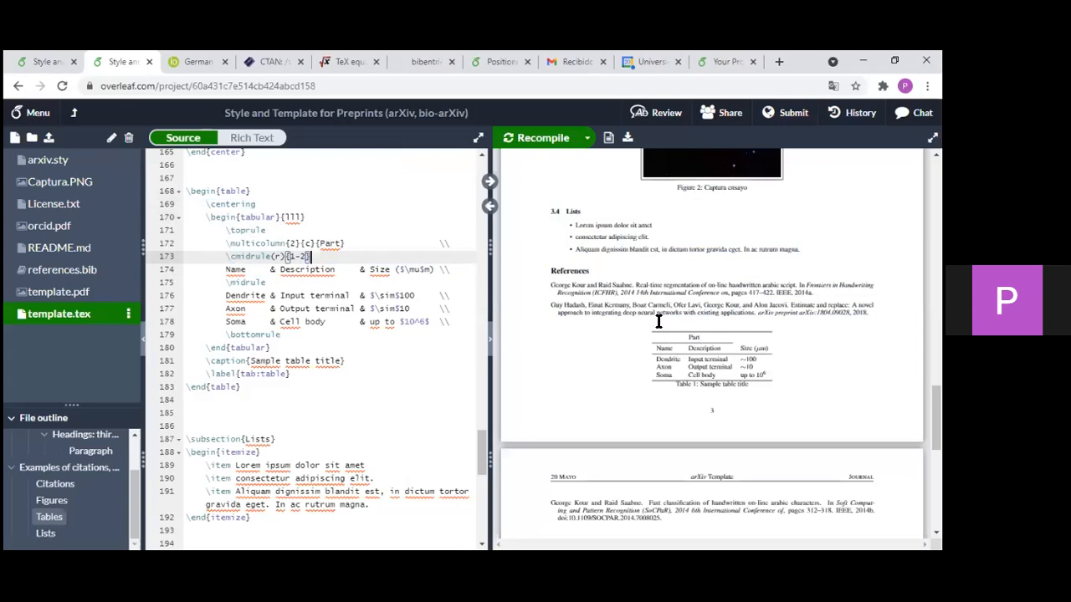
mouse_move(527, 166)
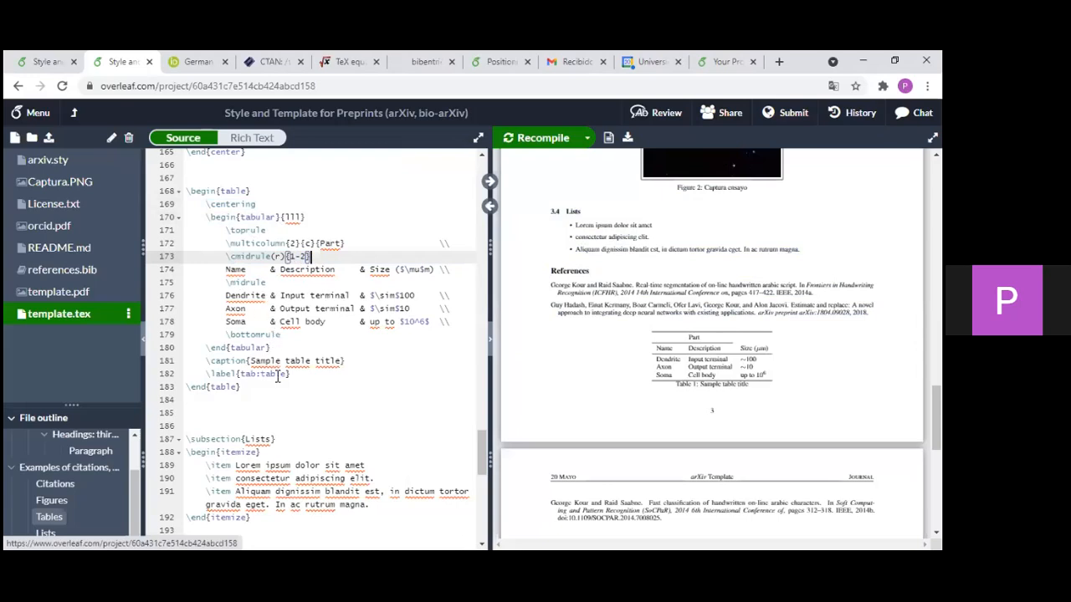
- Place the cursor on the empty line directly below the sample table's \end{table}
scroll(278, 376, "down", 2)
left_click(286, 321)
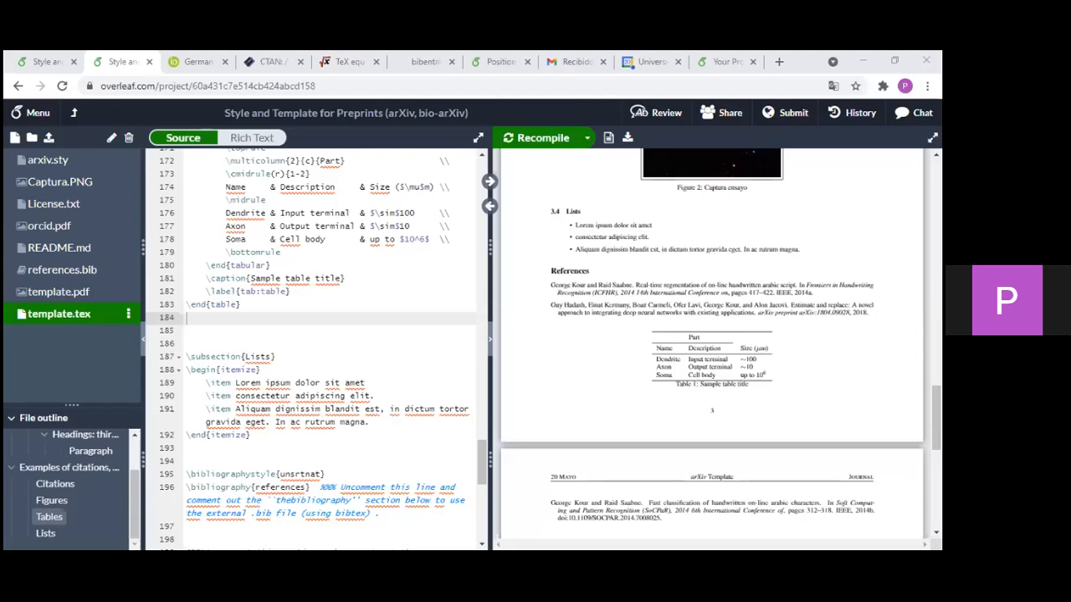
left_click(351, 322)
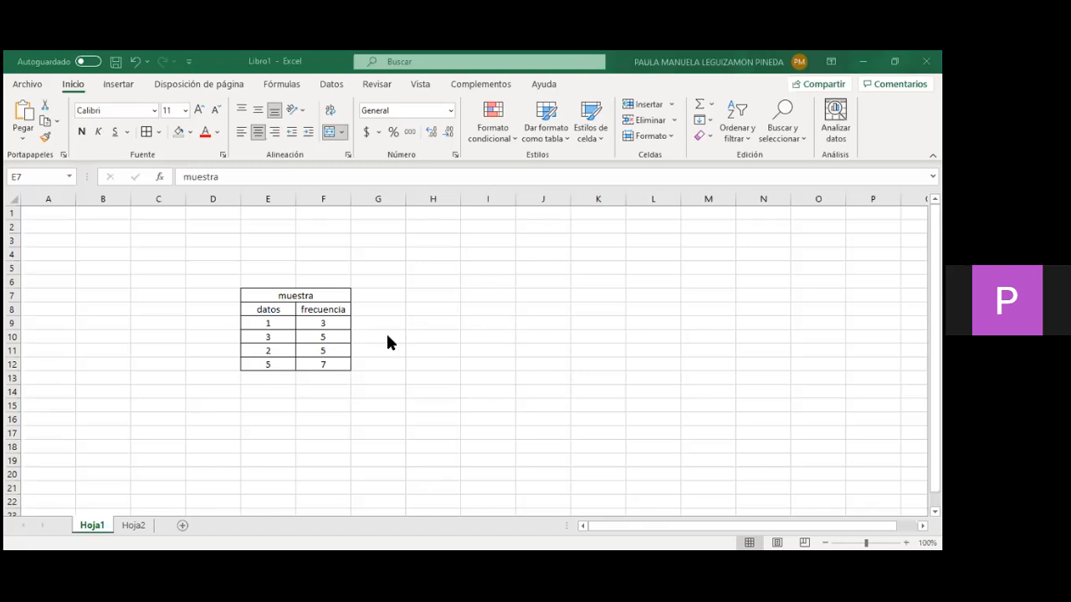
- Examine the muestra table on Hoja1 in Excel, going through its datos and frecuencia headers and data cells
left_click(308, 309)
left_click(289, 313)
left_click(290, 326)
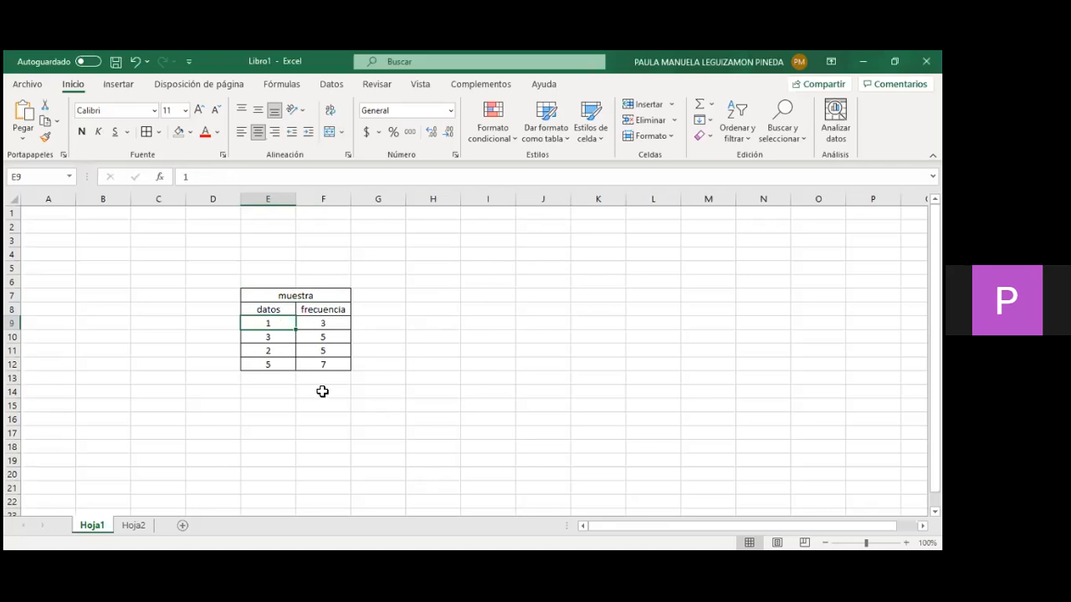
left_click(275, 340)
left_click(275, 356)
left_click(338, 363)
left_click(322, 312)
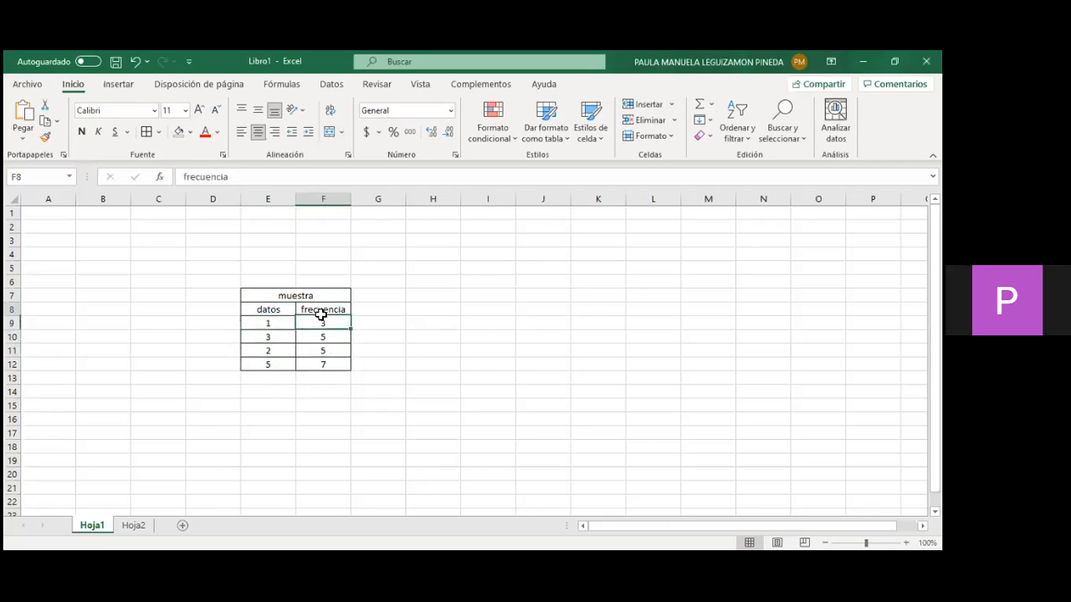
- Fill the merged muestra header cell of the Excel table with light orange
left_click(287, 308)
left_click(300, 296)
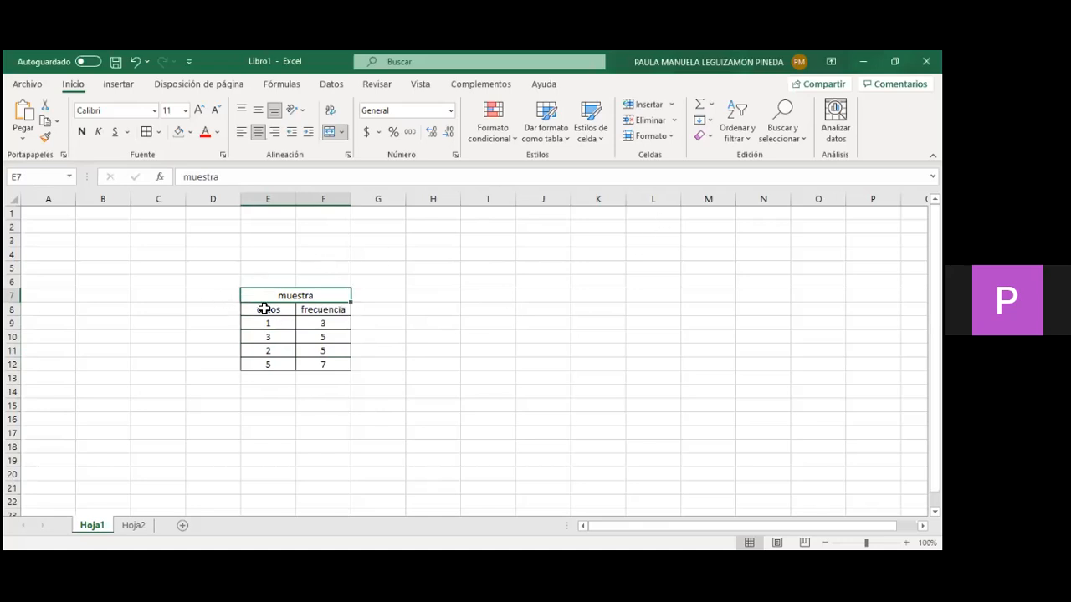
left_click(191, 132)
left_click(235, 203)
left_click(367, 334)
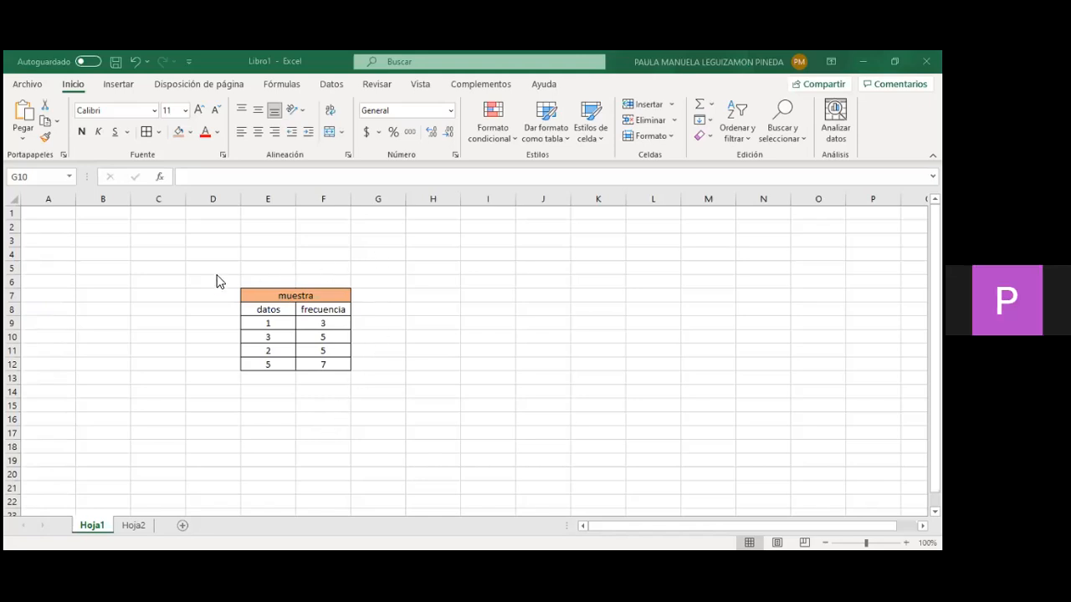
left_click(384, 298)
left_click(387, 320)
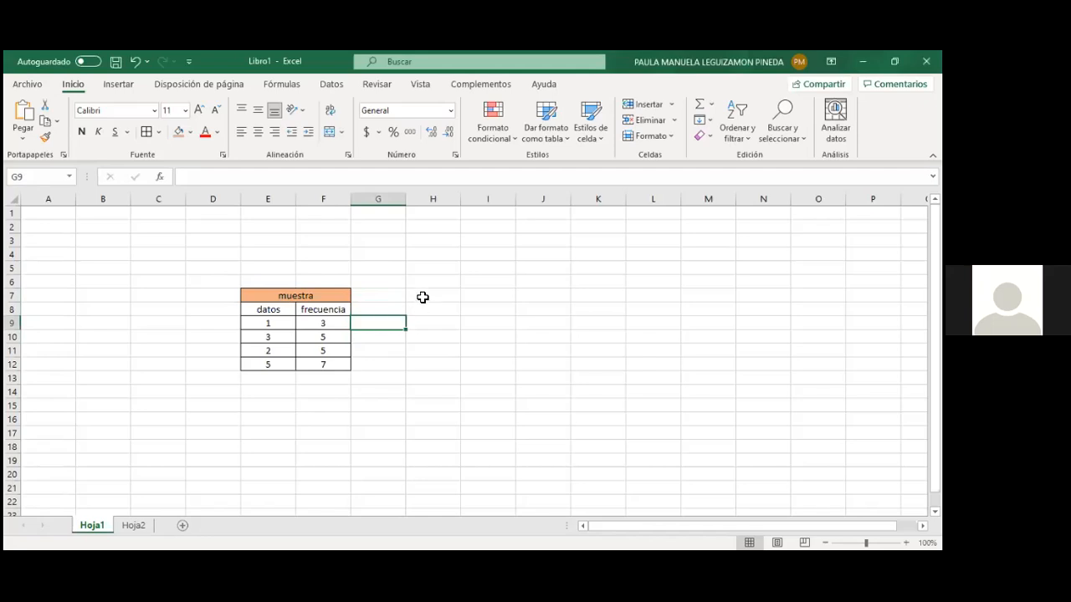
left_click(422, 297)
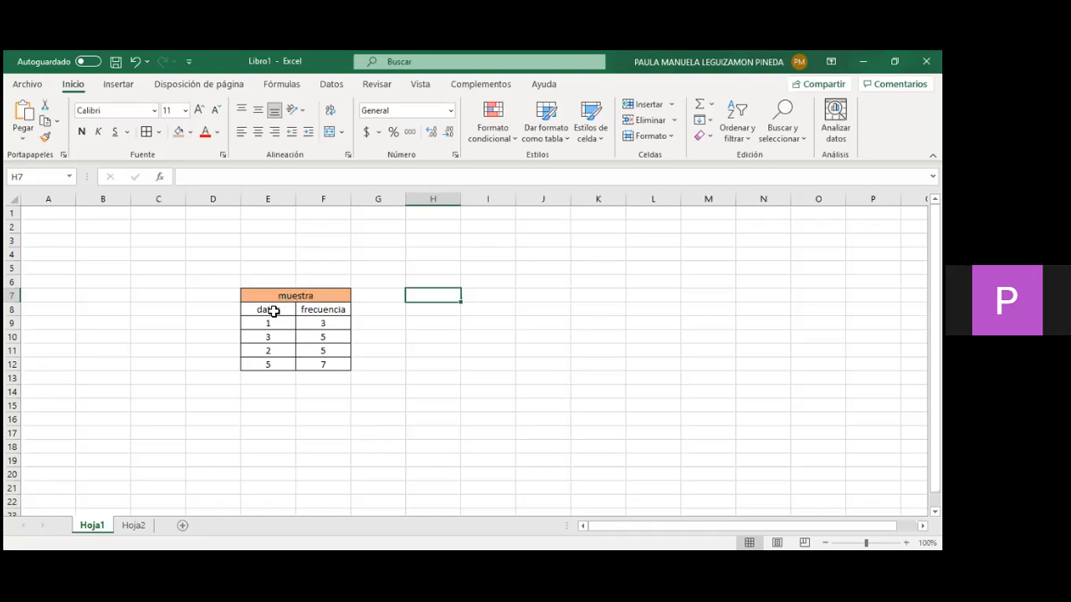
left_click(252, 297)
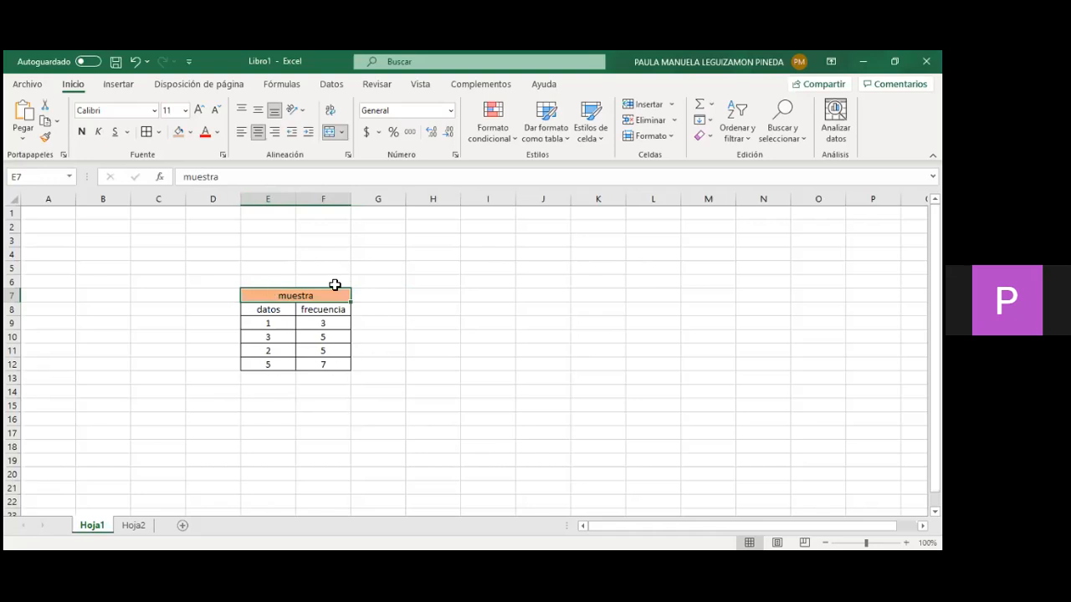
left_click(405, 363)
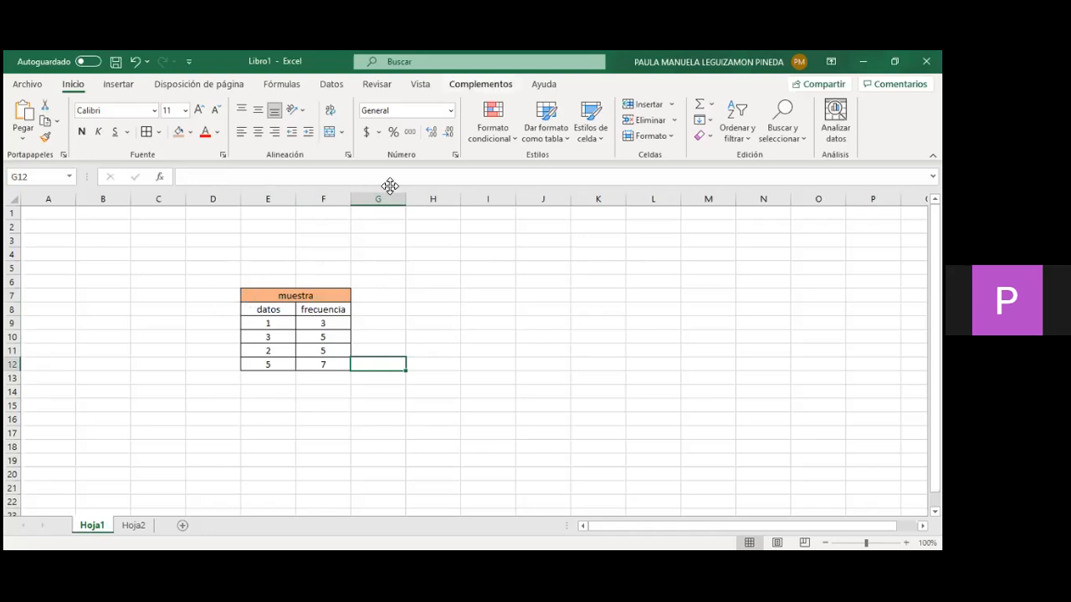
- Convert the whole muestra table, range E7:F12, to LaTeX code with the Excel2LaTeX add-in
left_click(461, 87)
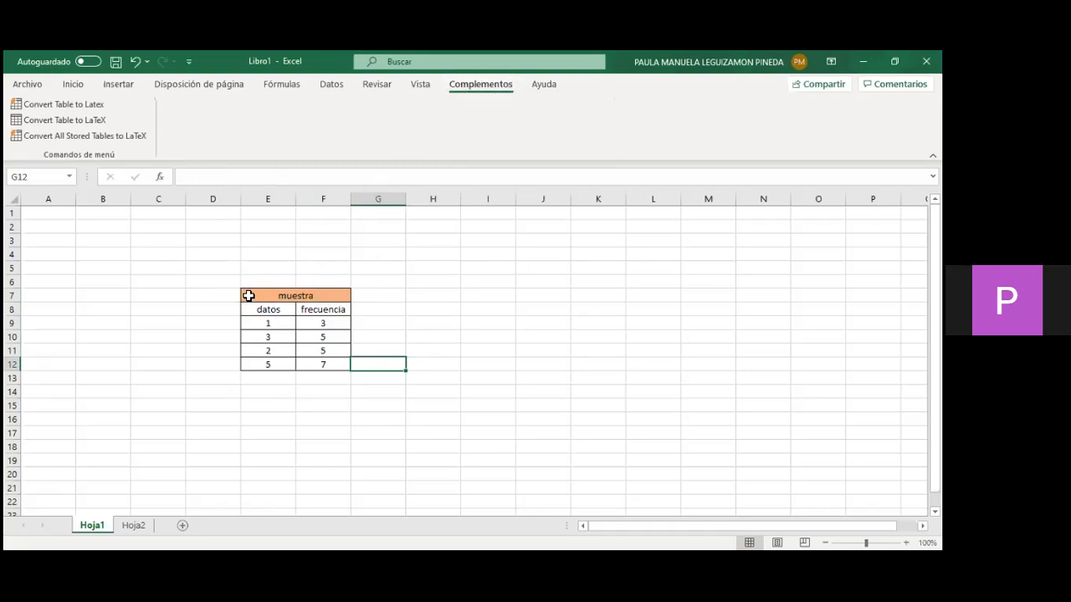
left_click_drag(249, 295, 280, 366)
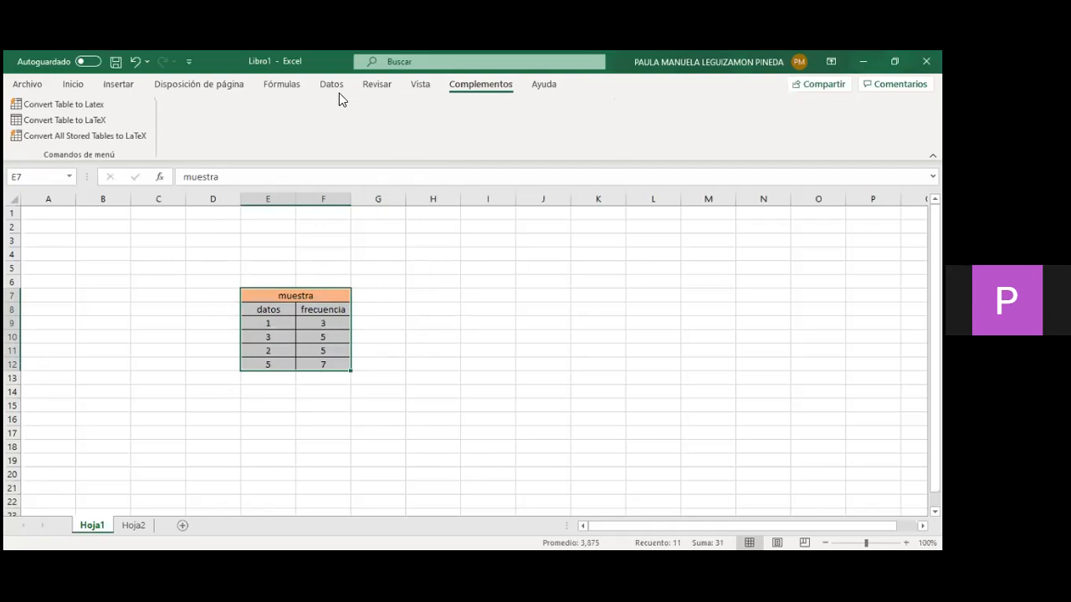
left_click(93, 126)
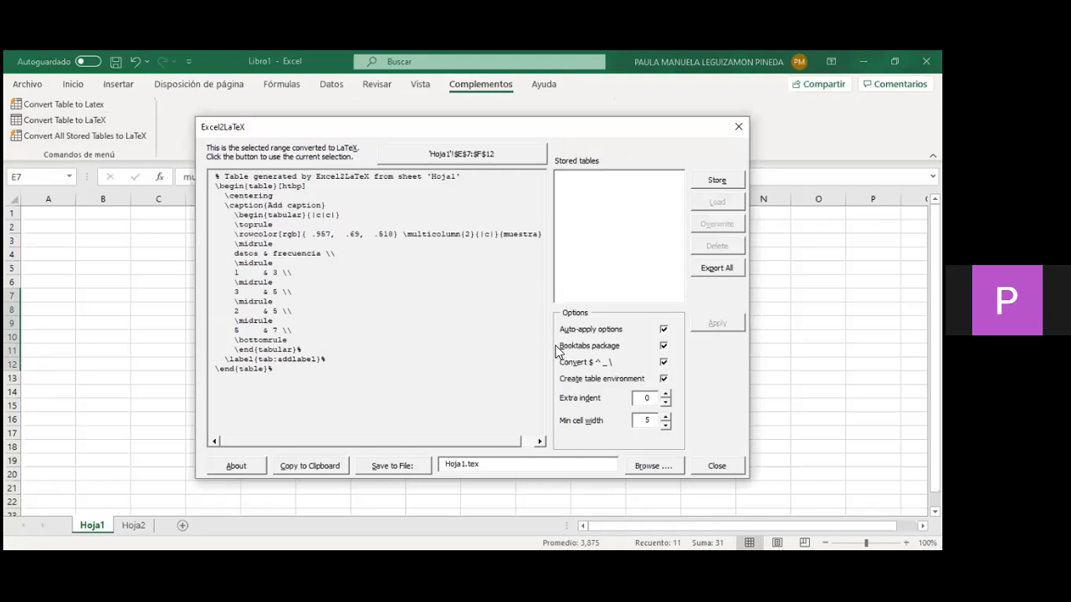
- Copy all of the generated LaTeX code, from the opening comment line through \end{table}%
left_click_drag(299, 370, 201, 188)
left_click(227, 185)
left_click(296, 375)
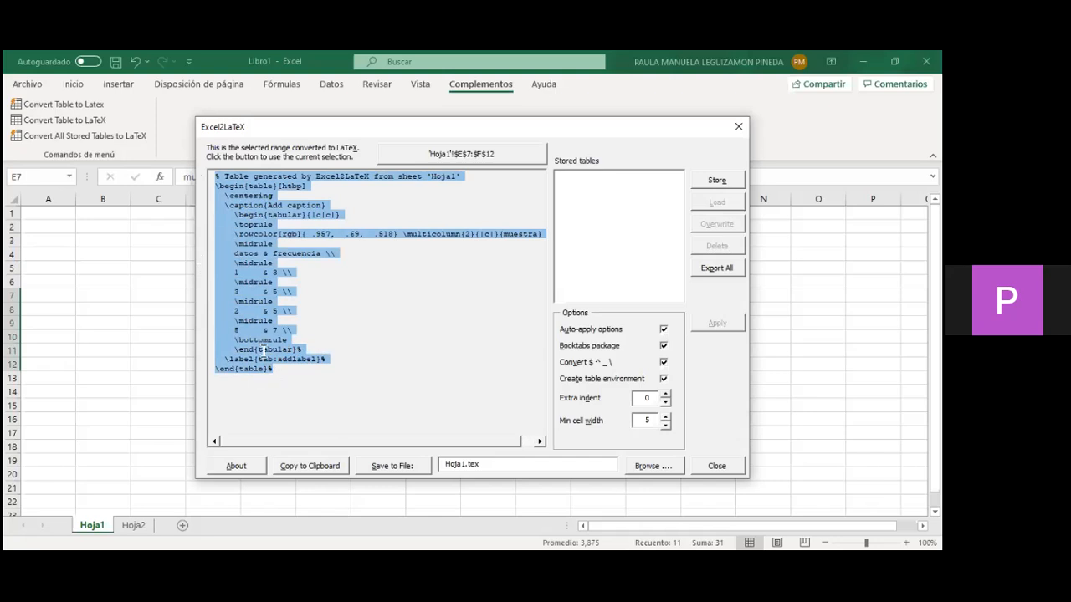
left_click_drag(291, 371, 198, 175)
left_click(418, 334)
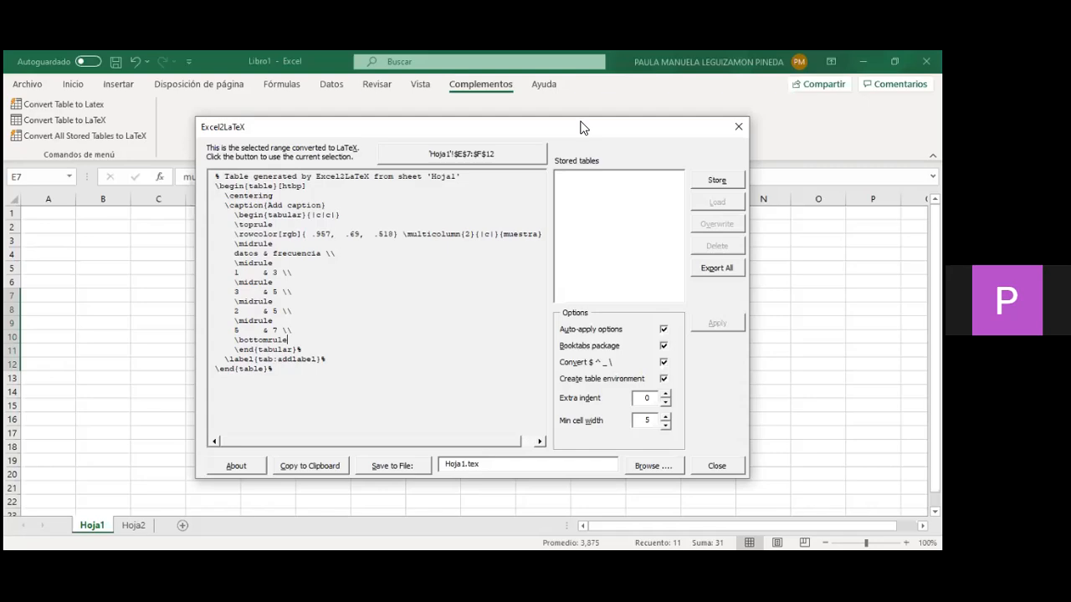
- Switch to the Overleaf project and paste the generated table code on line 185, between the sample table and the Lists subsection
key("alt+Tab")
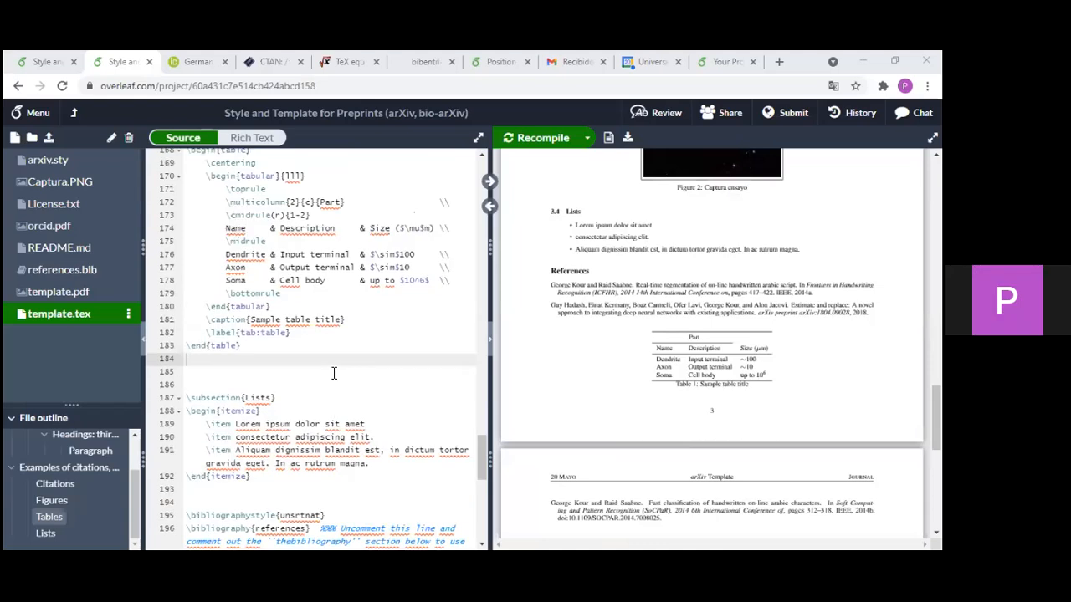
left_click(330, 331)
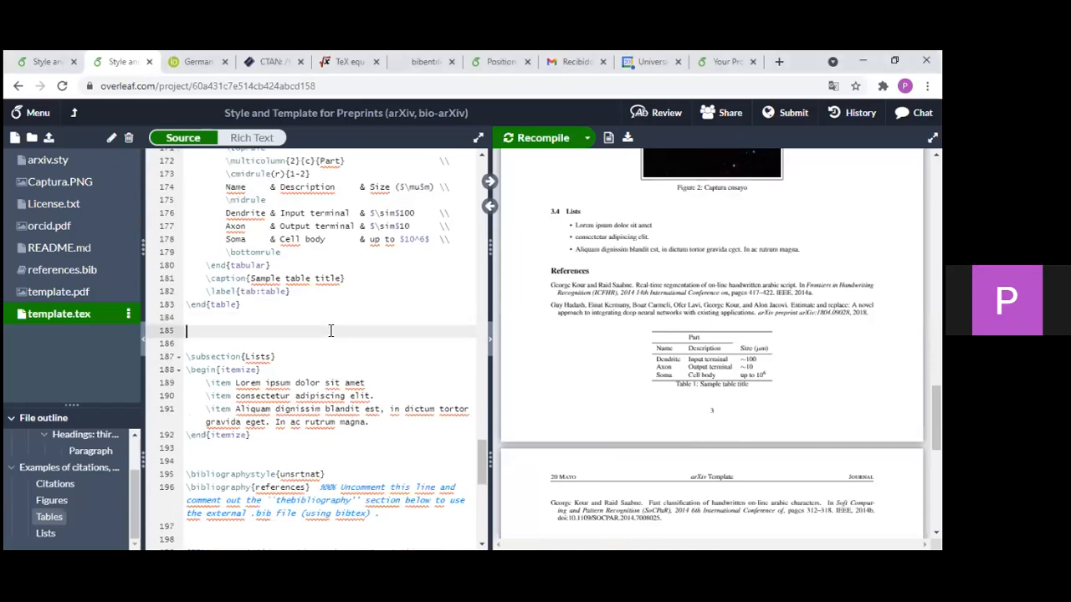
key("ctrl+v")
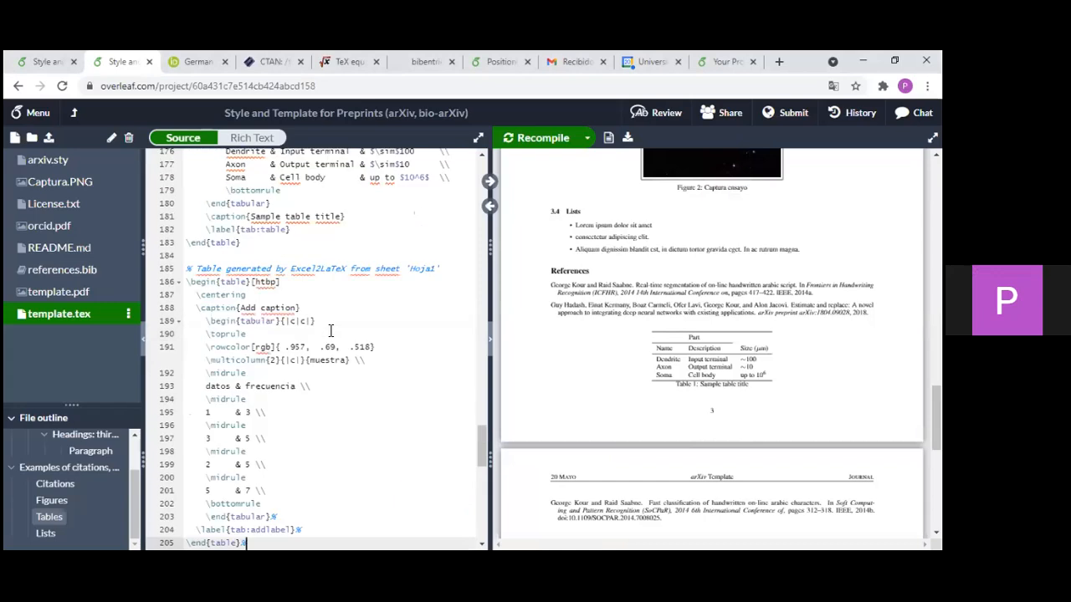
scroll(330, 330, "down", 2)
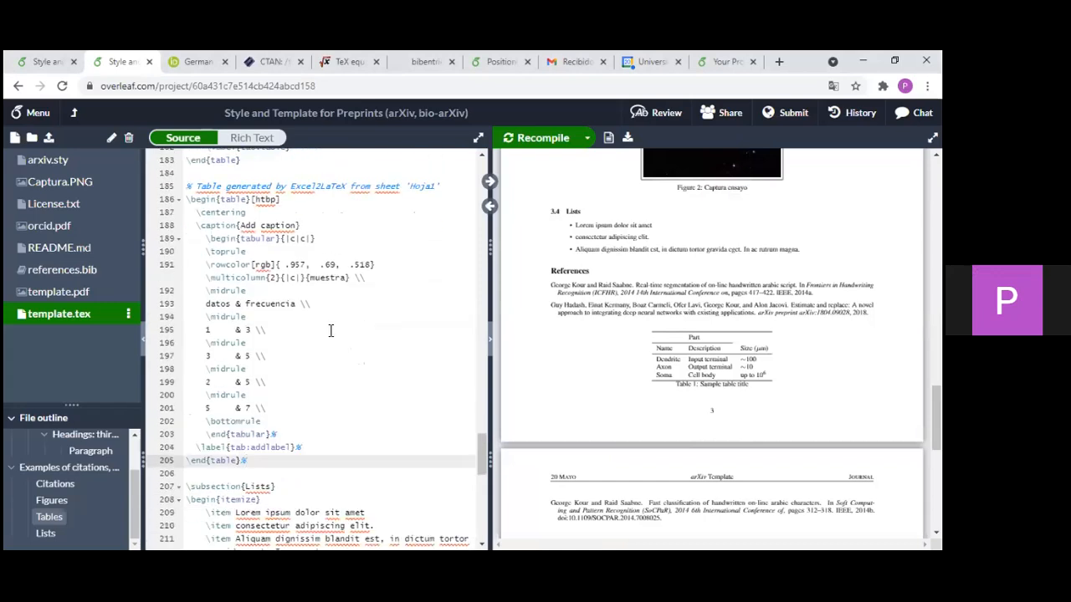
scroll(331, 330, "down", 1)
scroll(332, 334, "up", 1)
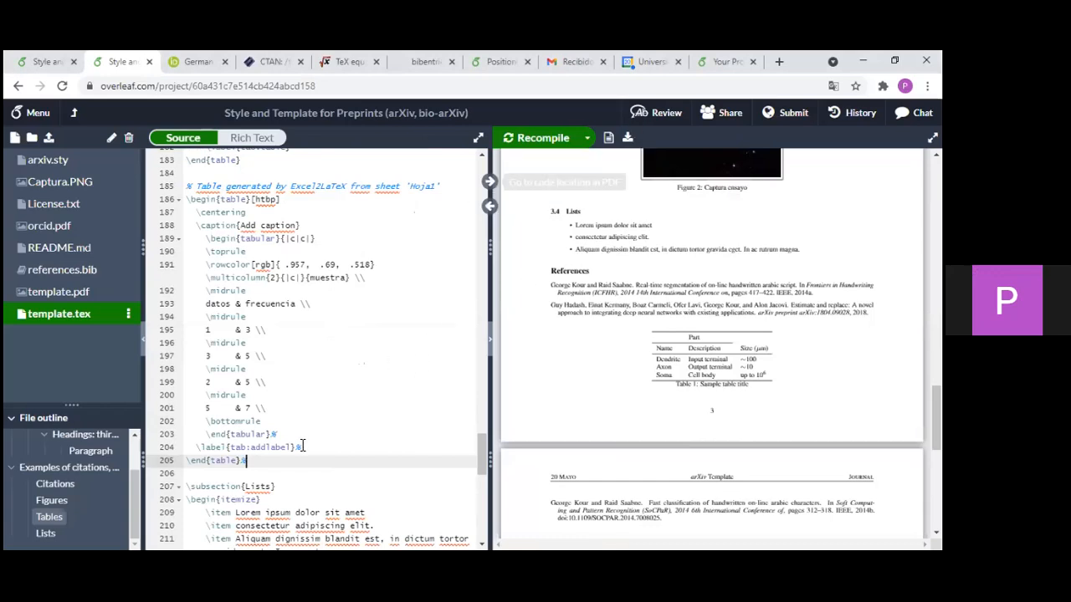
- Highlight the whole pasted Excel2LaTeX table block and recompile the document
left_click_drag(221, 473, 216, 434)
left_click_drag(219, 364, 176, 190)
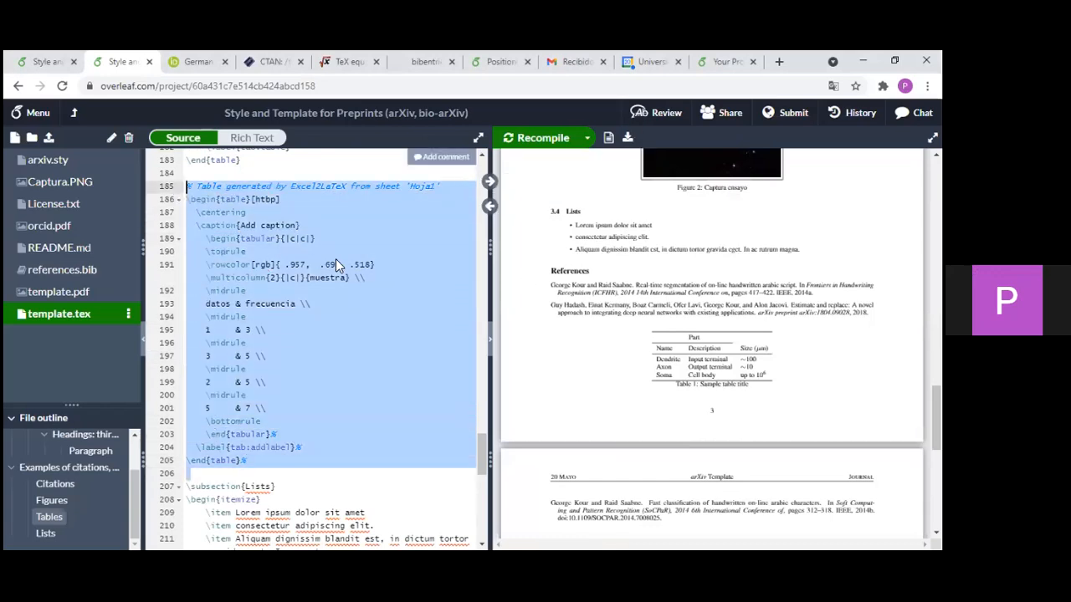
left_click(408, 318)
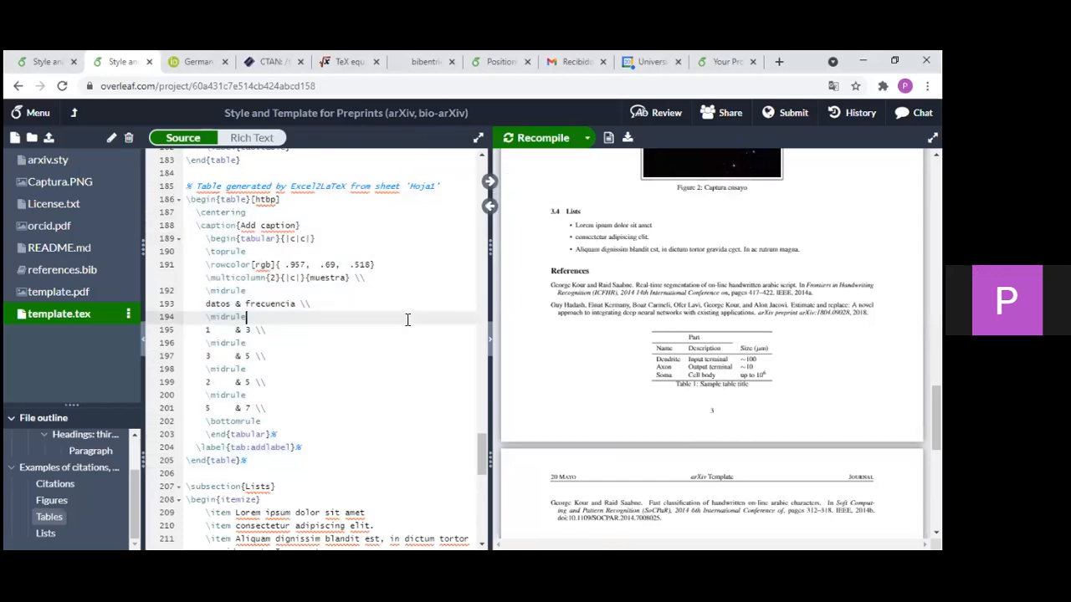
left_click(535, 152)
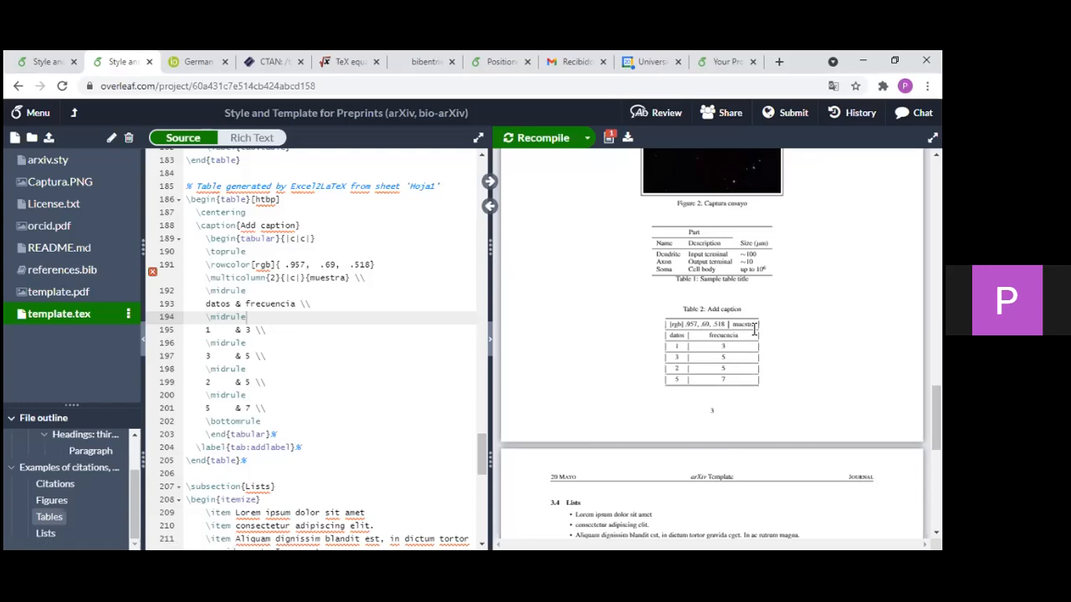
- Examine the caption and muestra header row of Table 2 in the PDF, along with the error marker at line 191
left_click_drag(710, 309, 740, 309)
left_click_drag(676, 327, 592, 188)
mouse_move(152, 272)
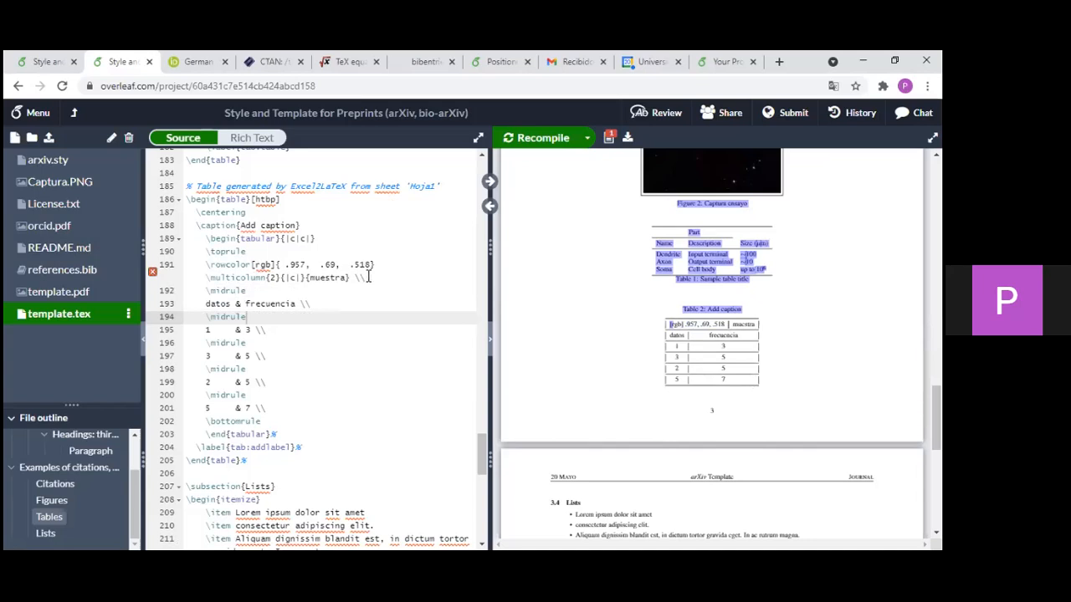
left_click(725, 323)
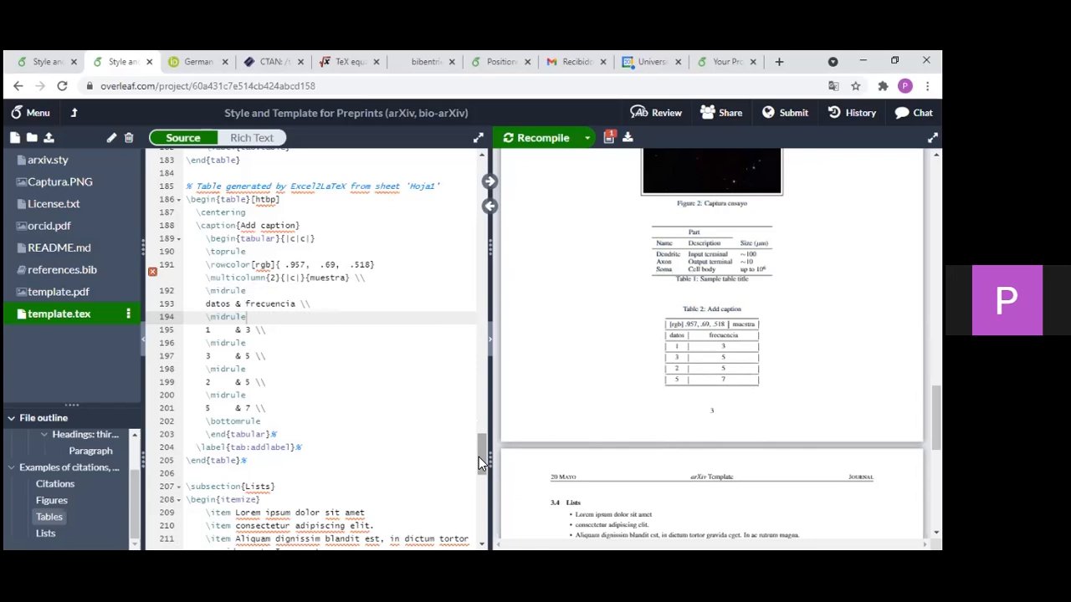
- Uncomment the \usepackage[table]{xcolor} line in the preamble, keeping the Spanish babel line commented out
left_click_drag(478, 456, 478, 452)
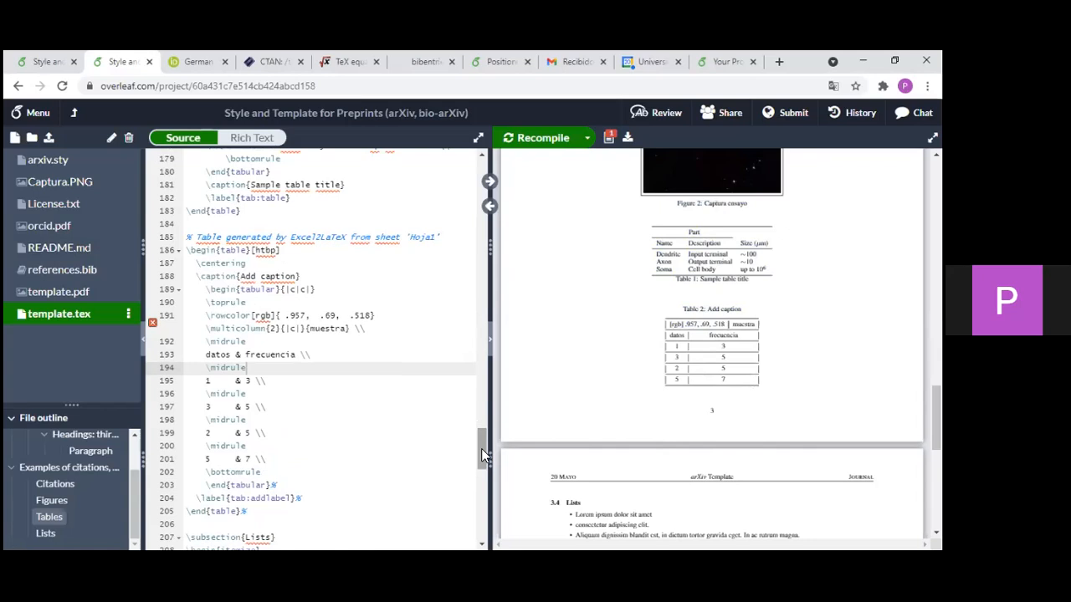
left_click_drag(483, 448, 464, 195)
scroll(376, 369, "up", 1)
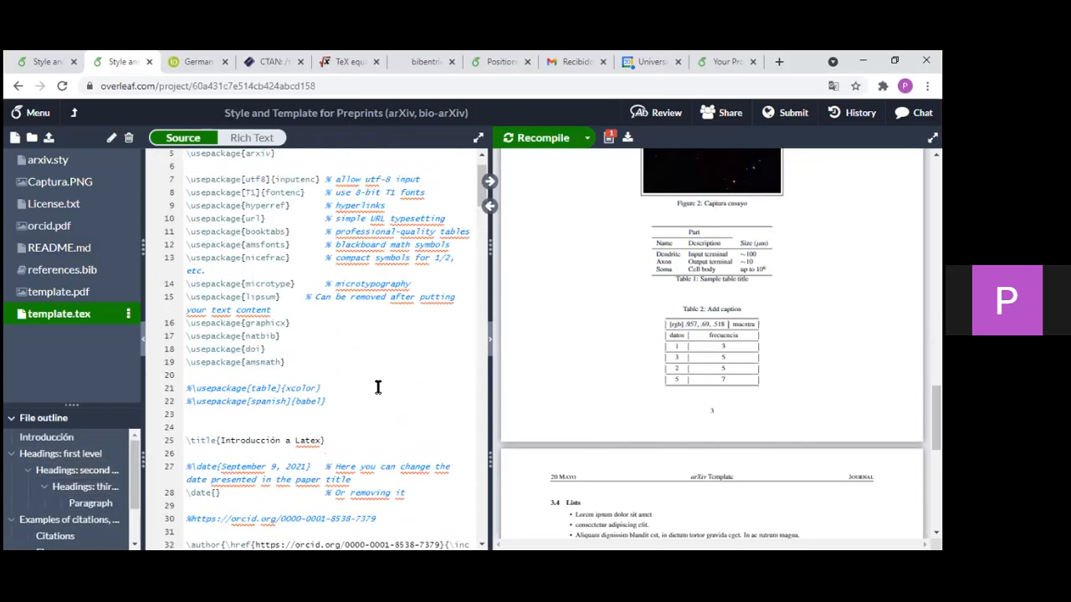
left_click(193, 402)
key("BackSpace")
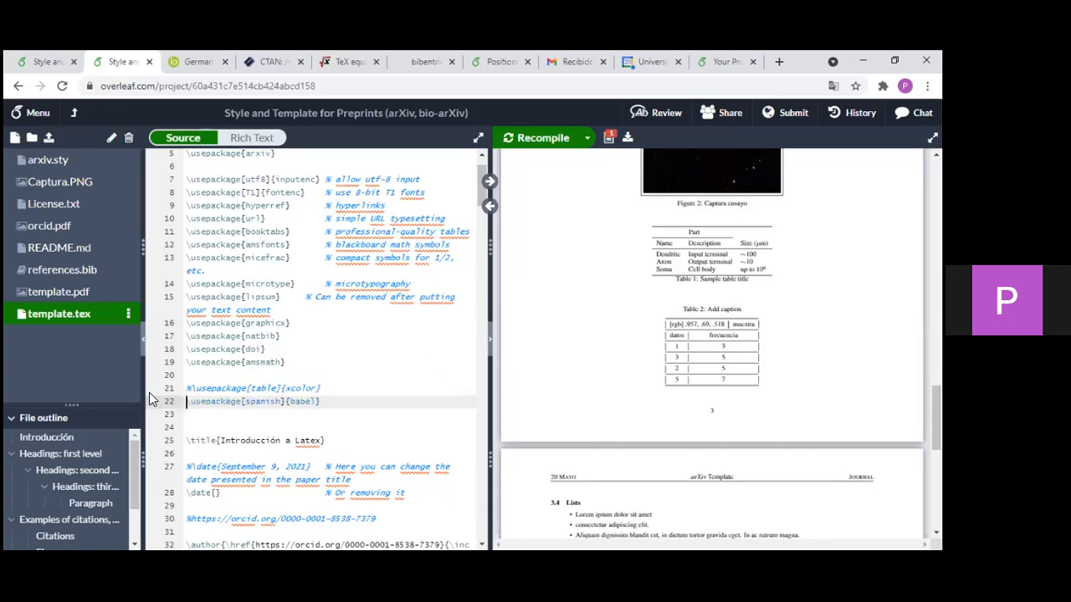
type("%")
key("Up")
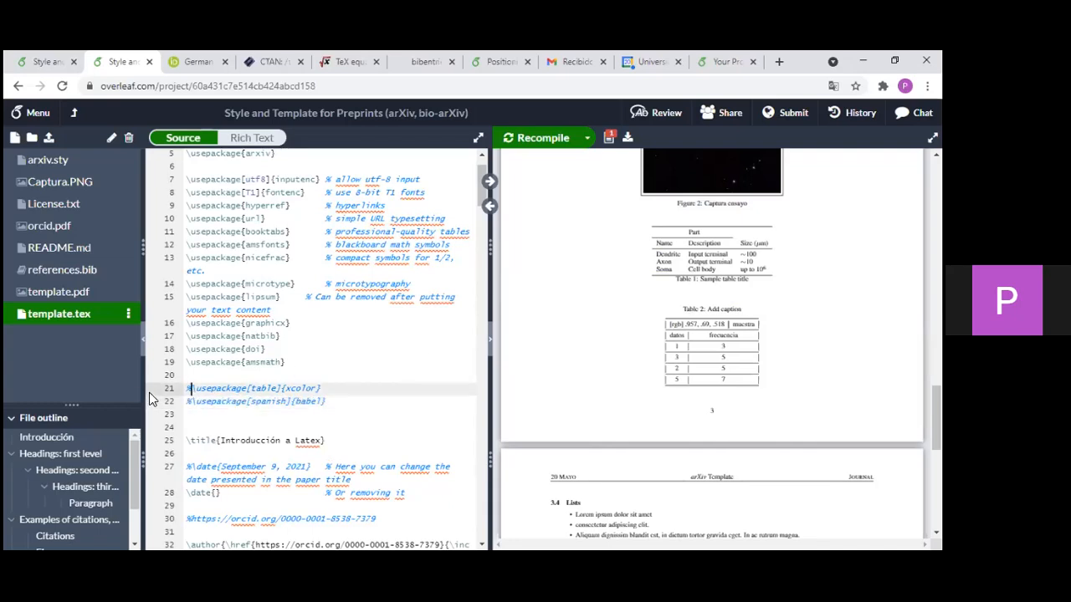
key("BackSpace")
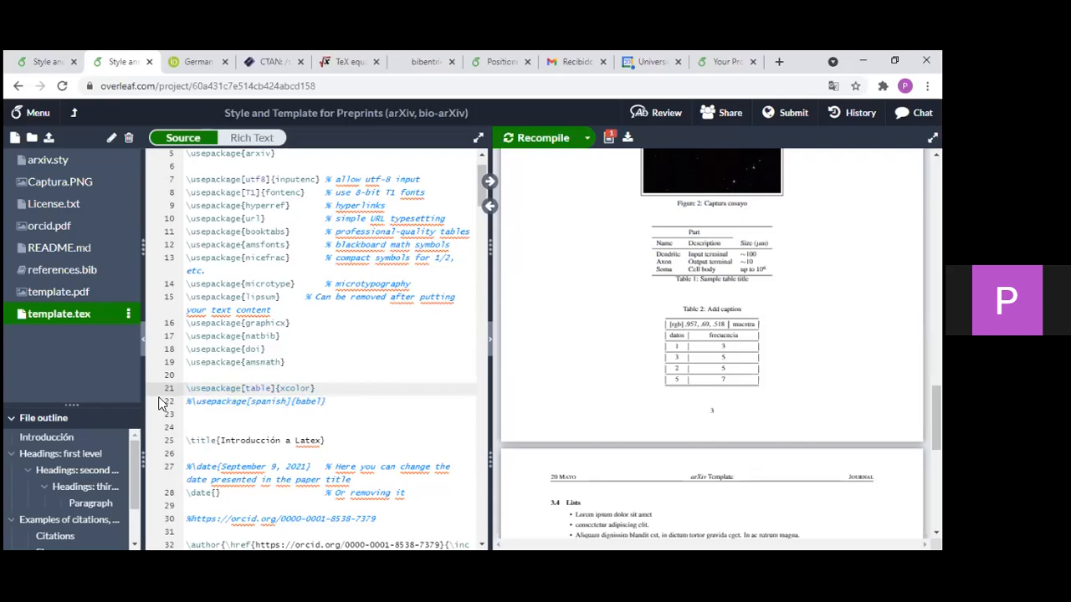
- Point out the table option and xcolor name in the \usepackage[table]{xcolor} line, and recompile the document
left_click_drag(202, 390, 180, 391)
left_click(276, 389)
left_click(329, 388)
left_click(270, 389)
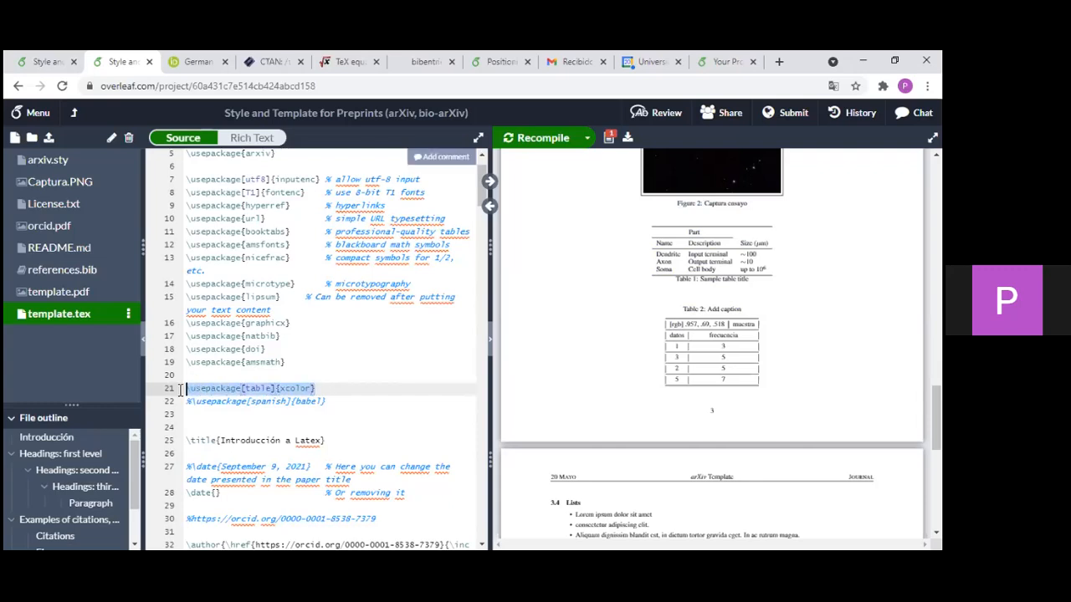
left_click(330, 391)
scroll(330, 393, "down", 1)
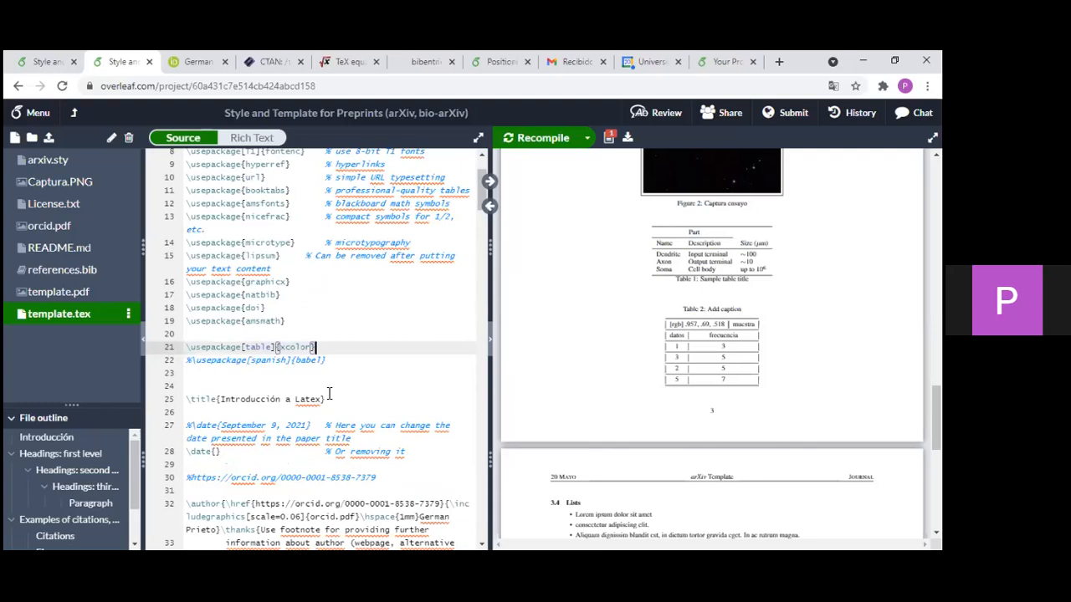
left_click(241, 346)
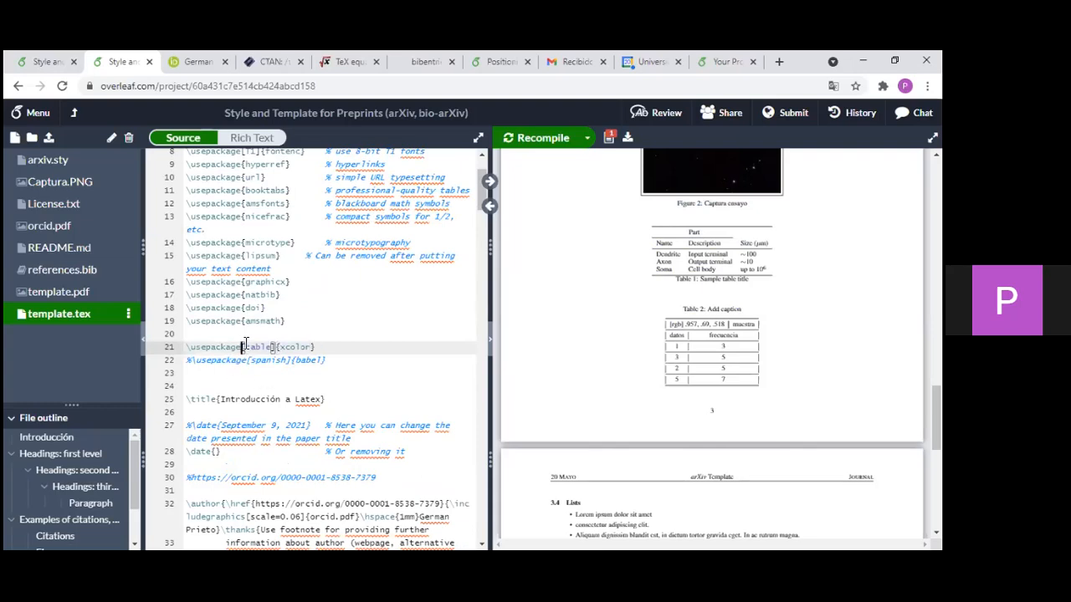
left_click_drag(280, 348, 300, 348)
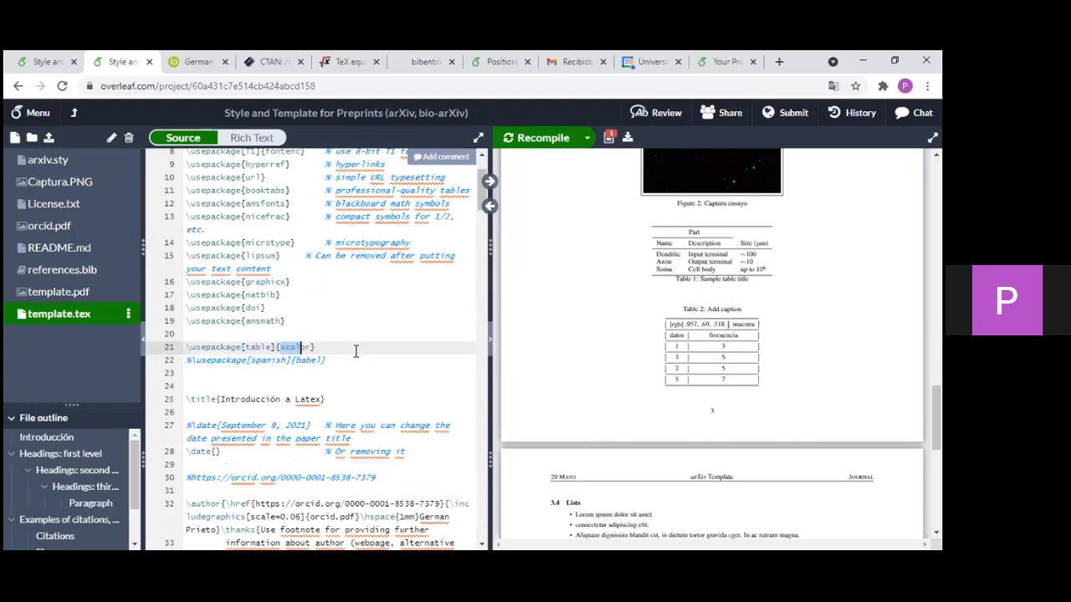
left_click(354, 347)
left_click(533, 147)
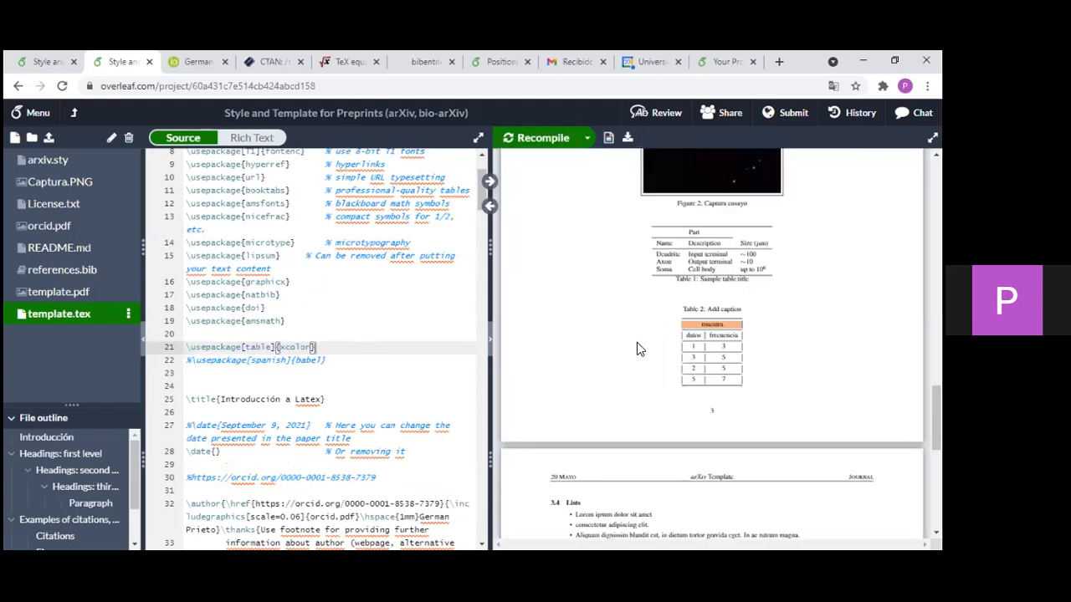
- Jump from Table 2's caption in the PDF to its source code and highlight the \rowcolor[rgb]{ .957, .69, .518} command
double_click(695, 314)
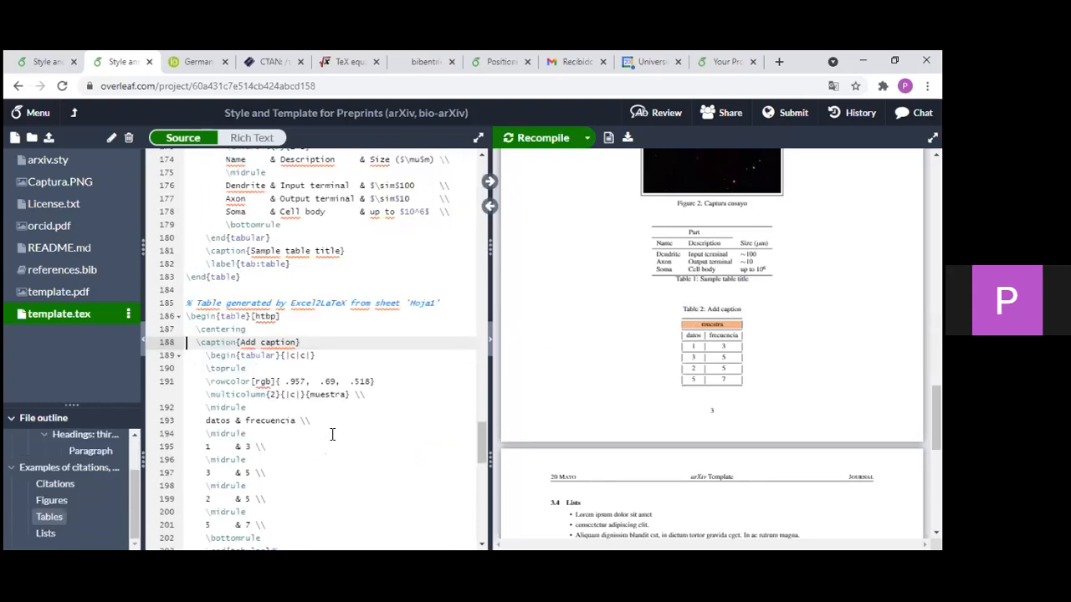
scroll(335, 451, "down", 1)
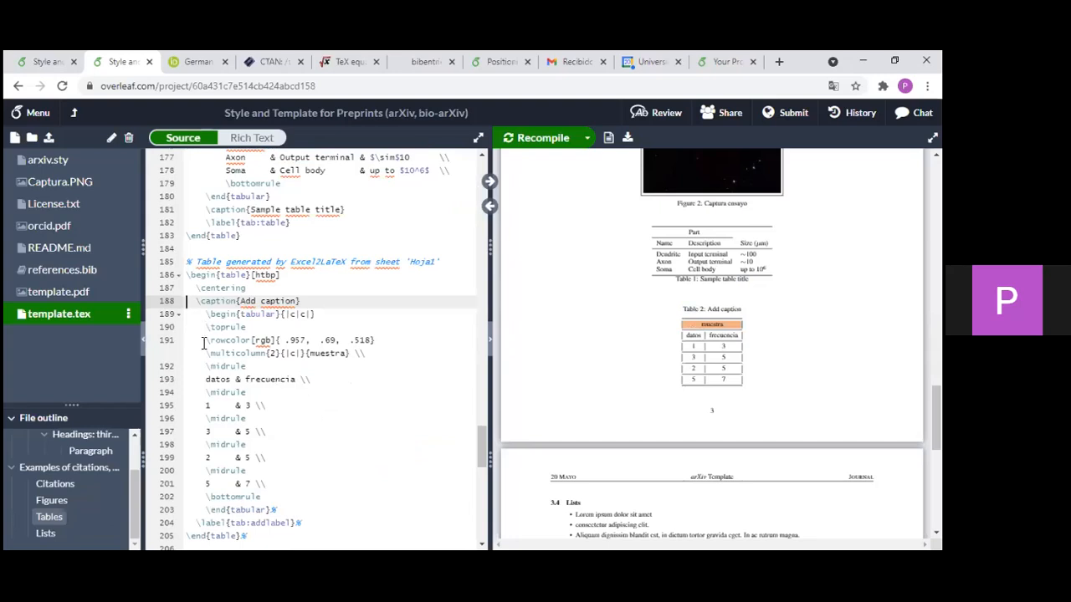
left_click_drag(207, 340, 380, 341)
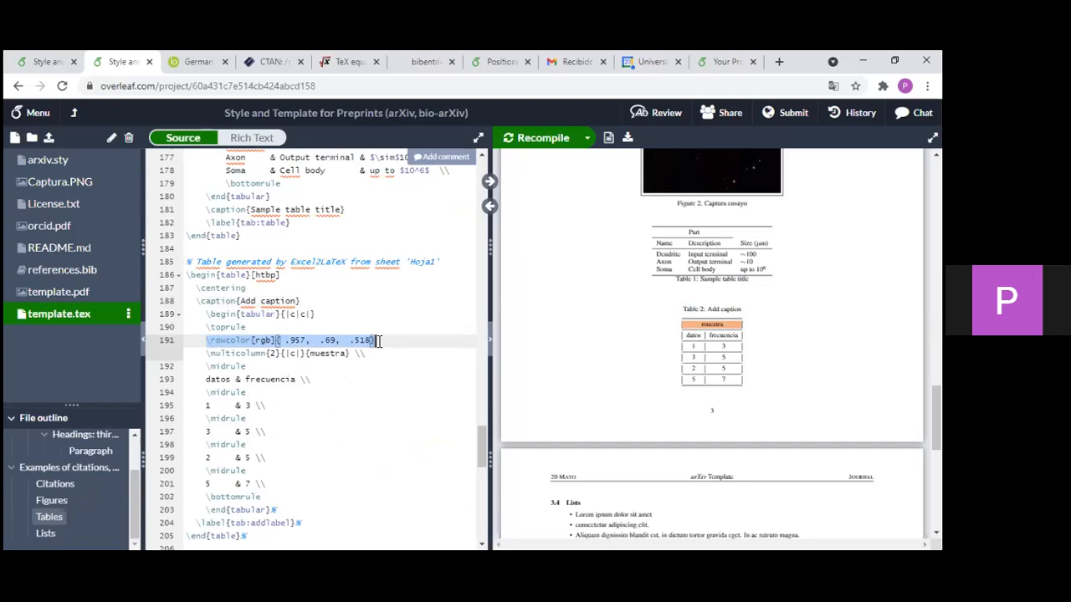
left_click(383, 341)
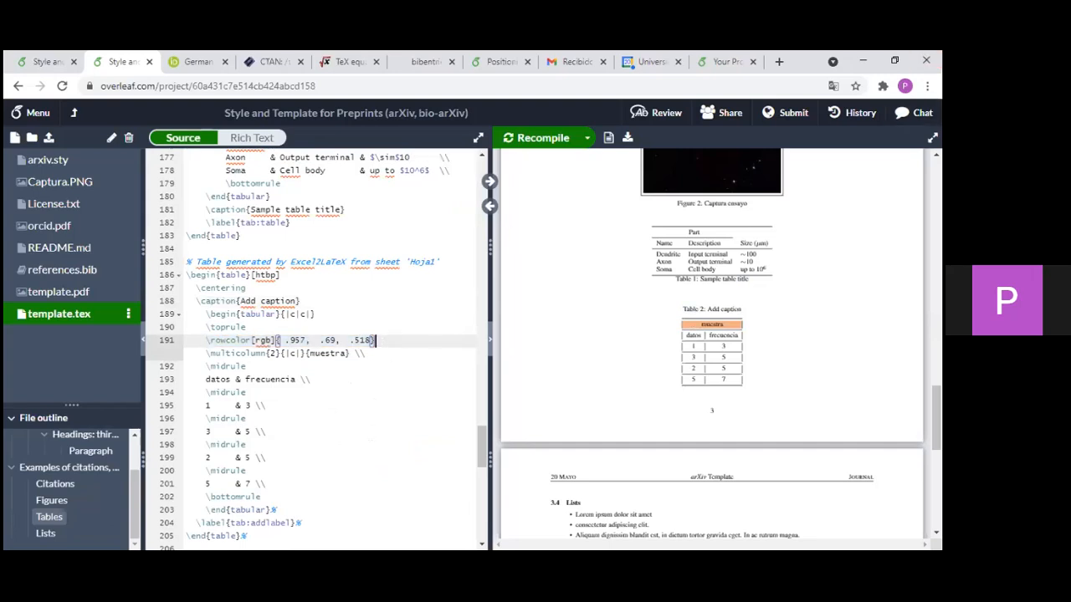
- Enlarge the PDF preview to examine Table 2 with its coloured muestra header, and return to the split source view
left_click(933, 137)
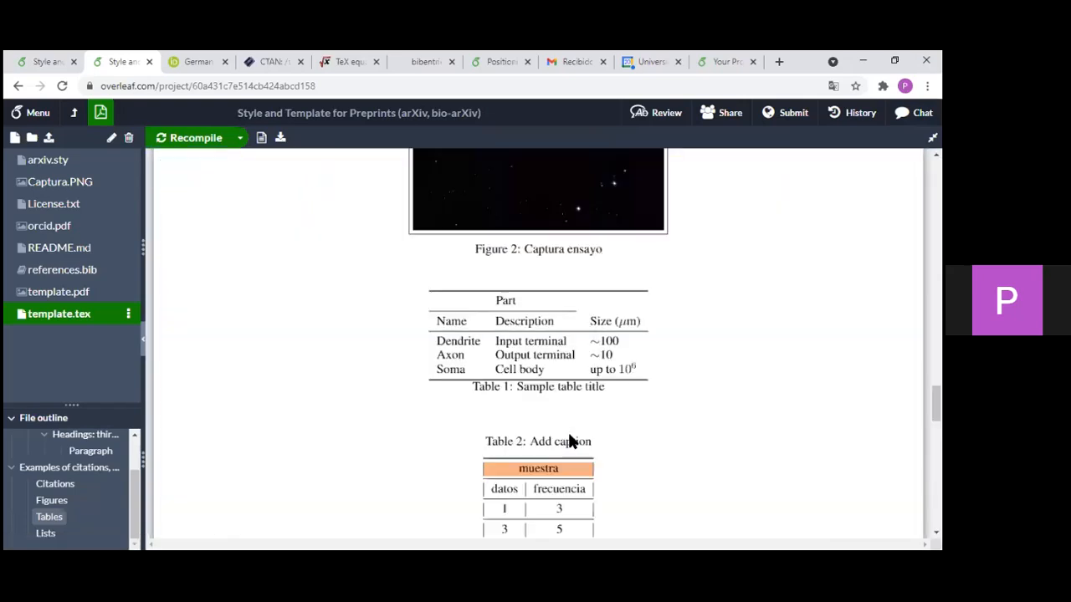
scroll(569, 438, "down", 3)
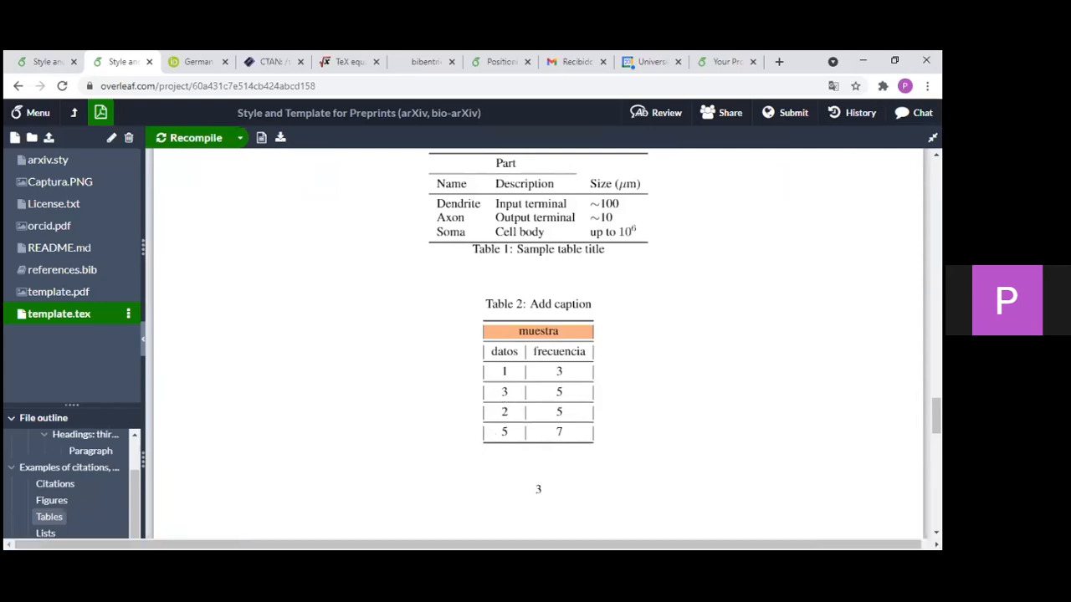
left_click(933, 138)
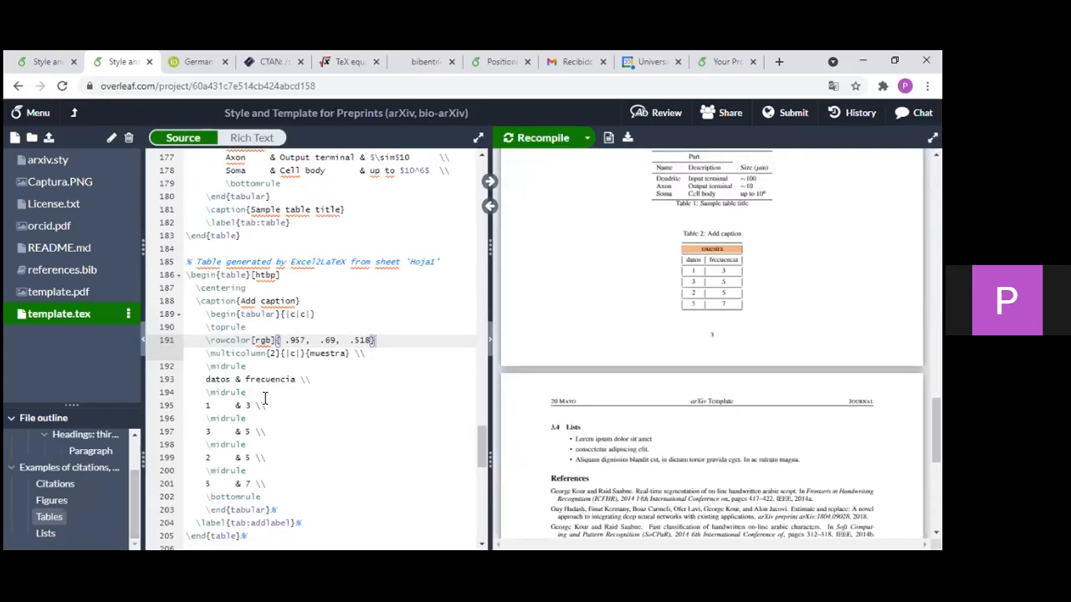
- Replace the \midrule below the muestra header row in Table 2's source with \hline
scroll(253, 365, "down", 1)
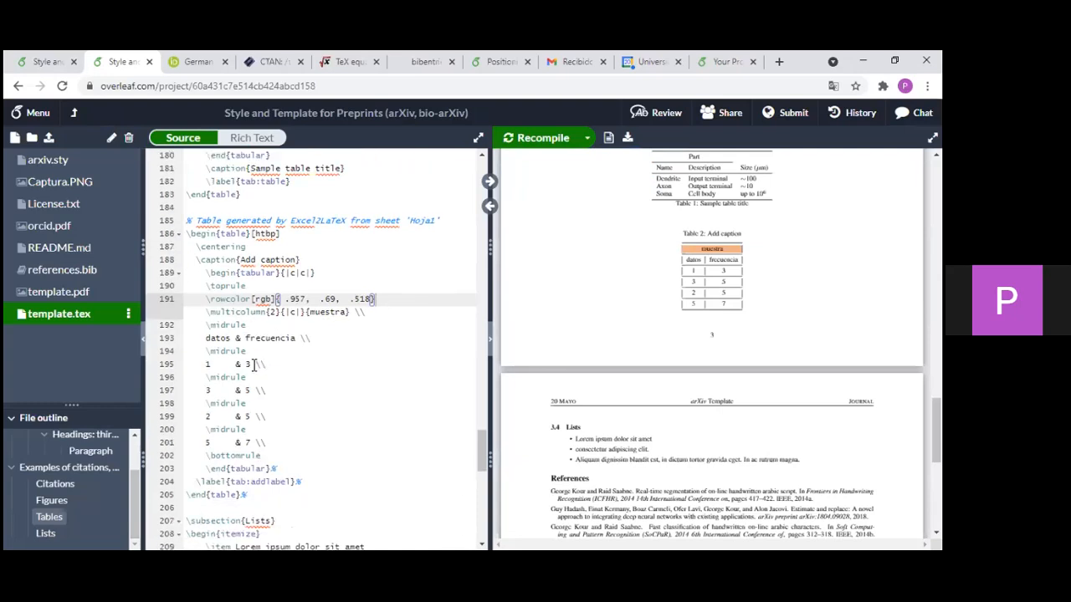
double_click(224, 326)
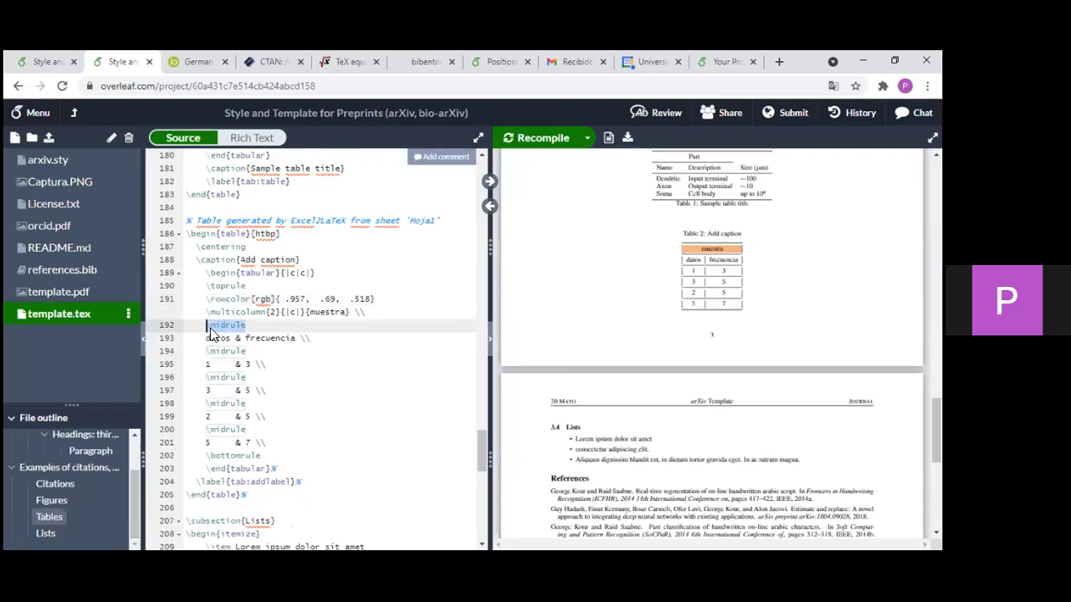
type("\\h")
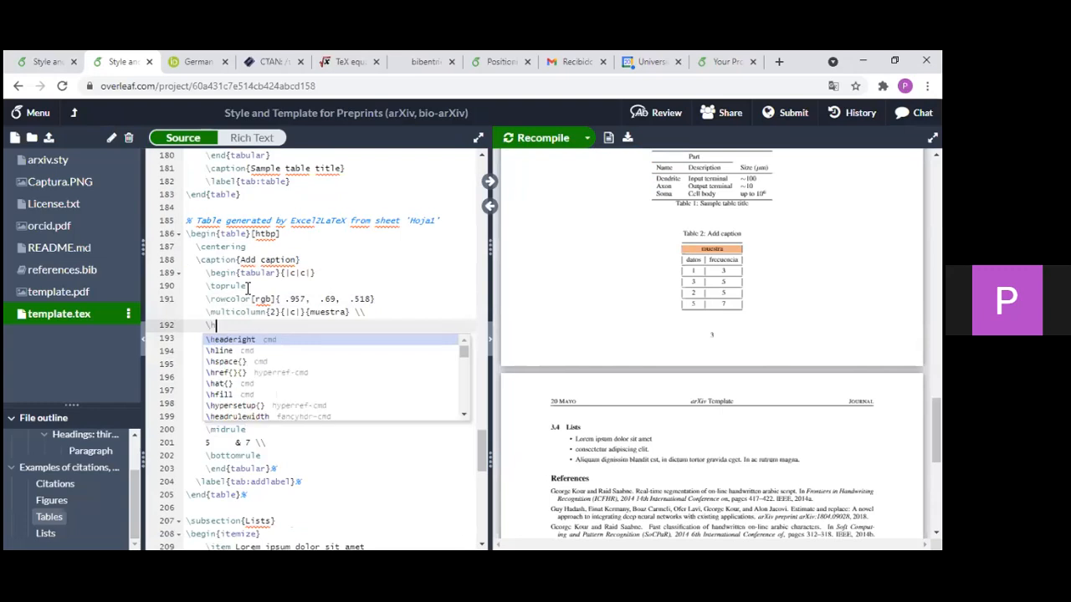
type("line")
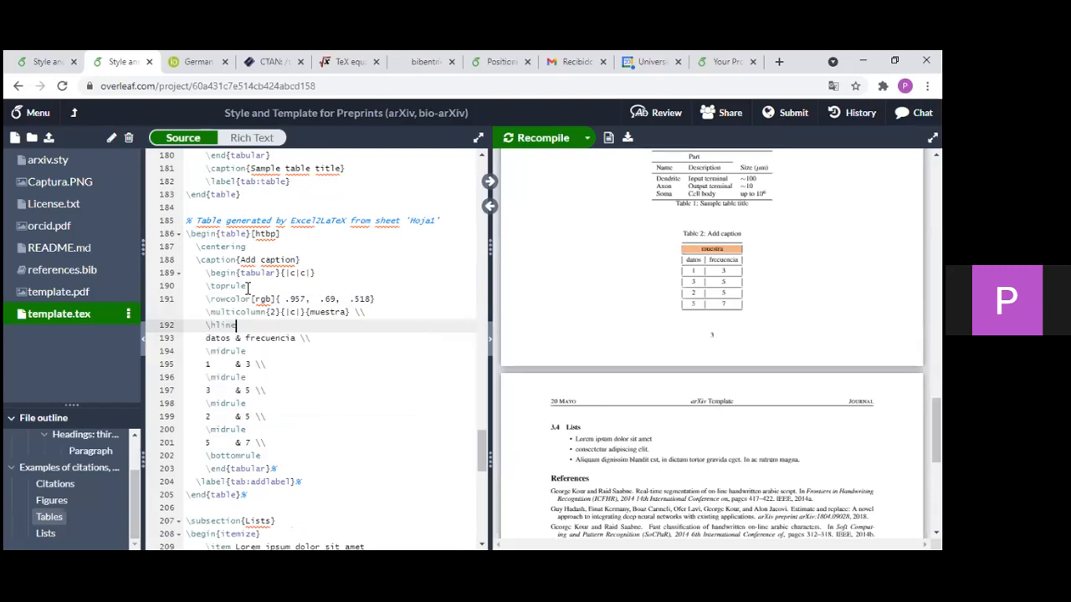
key("shift+Left")
key("shift+Left")
key("shift+Left")
key("shift+Left")
key("shift+Left")
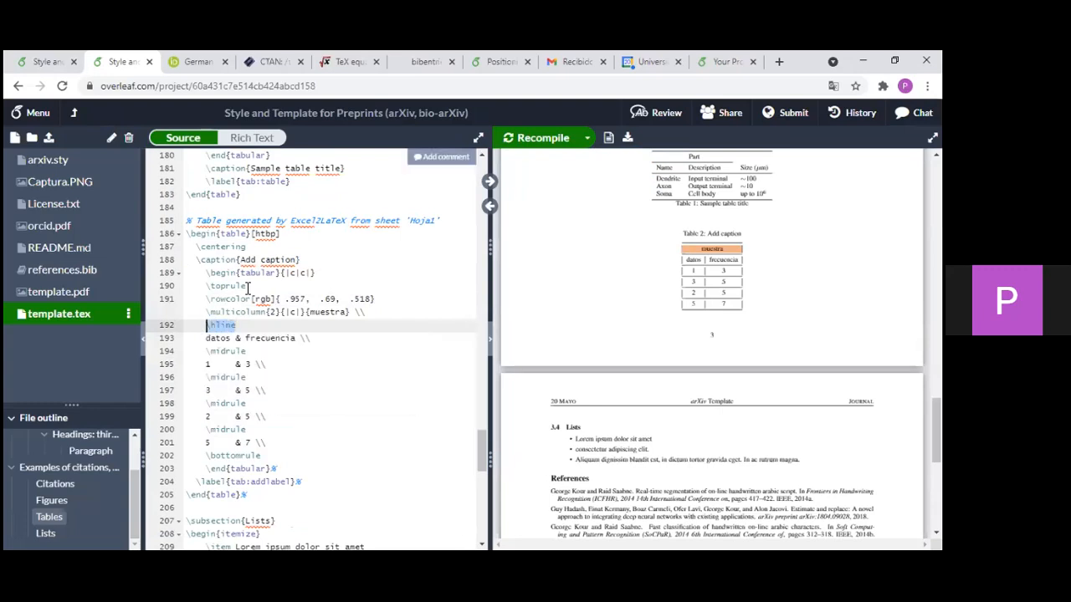
- Replace the \midrule after the "datos & frecuencia" row with \hline
key("Down")
key("Down")
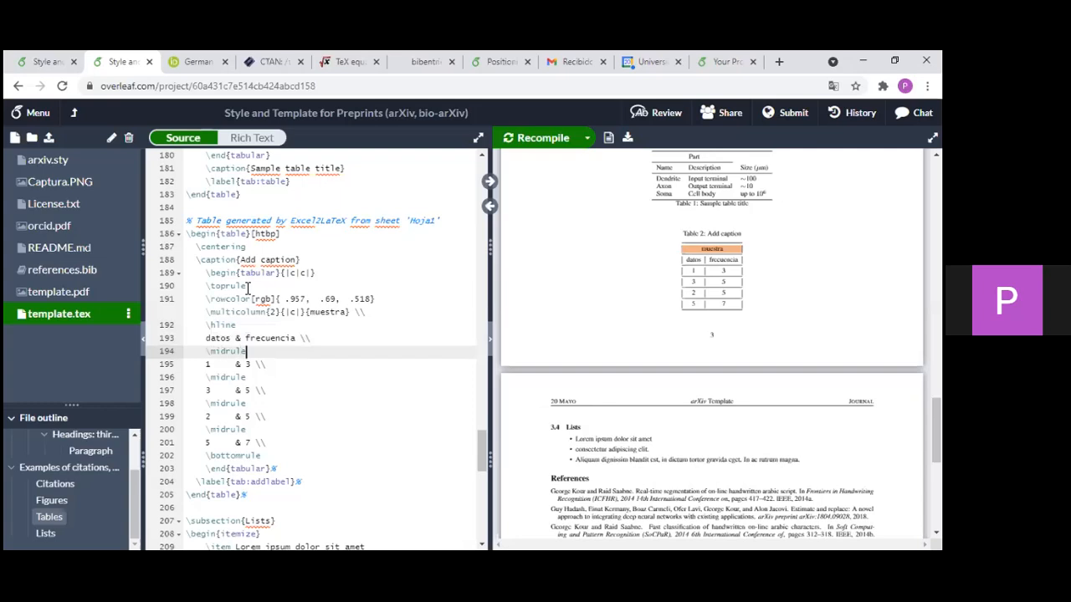
key("shift+Left")
key("shift+Left")
key("shift+Left")
key("shift+Left")
key("shift+Left")
key("shift+Left")
key("shift+Left")
key("shift+Left")
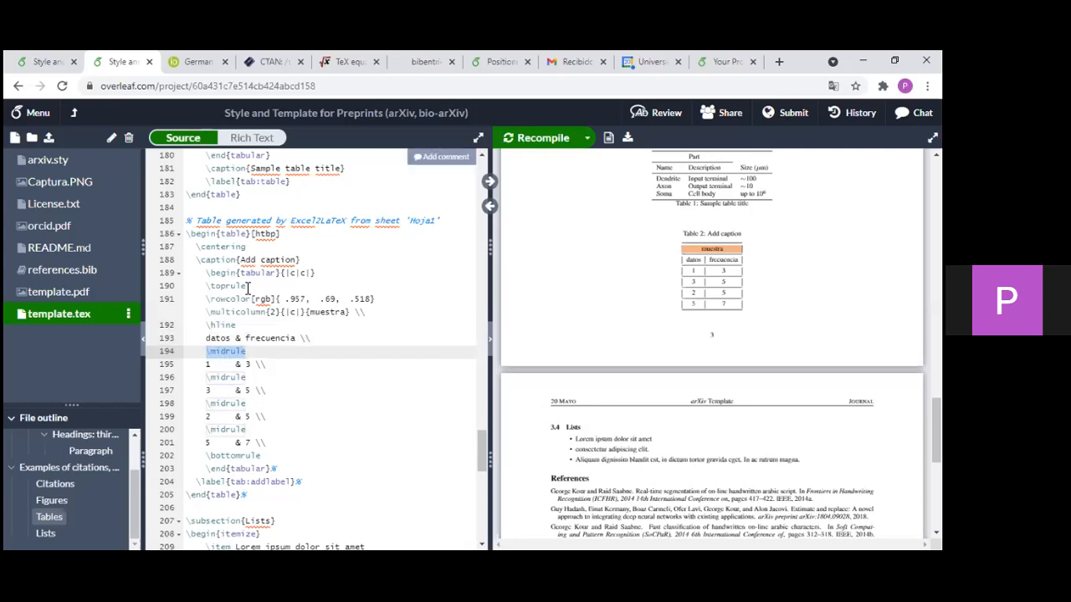
type("\\hline")
- Replace the \midrule after the "1 & 3" row of Table 2 with \hline
key("Down")
key("Down")
key("Right")
key("Right")
key("BackSpace")
key("BackSpace")
key("BackSpace")
key("BackSpace")
key("BackSpace")
key("BackSpace")
type("\\hline")
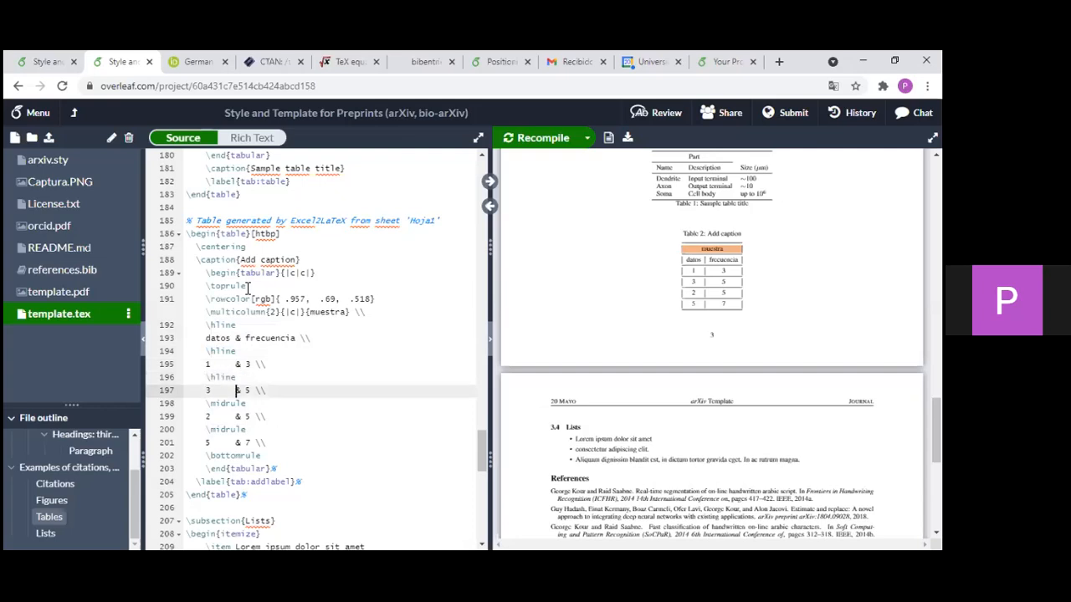
- Replace the \midrule after the "3 & 5" row of Table 2 with \hline
key("Down")
key("Down")
key("Right")
key("Right")
key("BackSpace")
key("BackSpace")
key("BackSpace")
key("BackSpace")
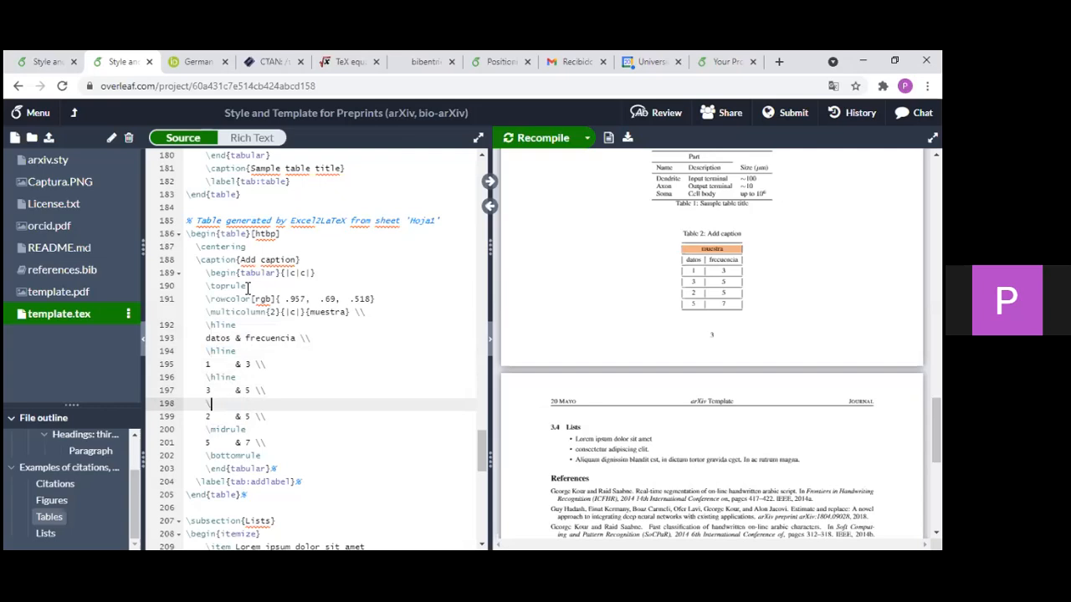
type("\\hline")
- Replace the last \midrule, after the "2 & 5" row, with \hline and recompile the document
key("Down")
key("Down")
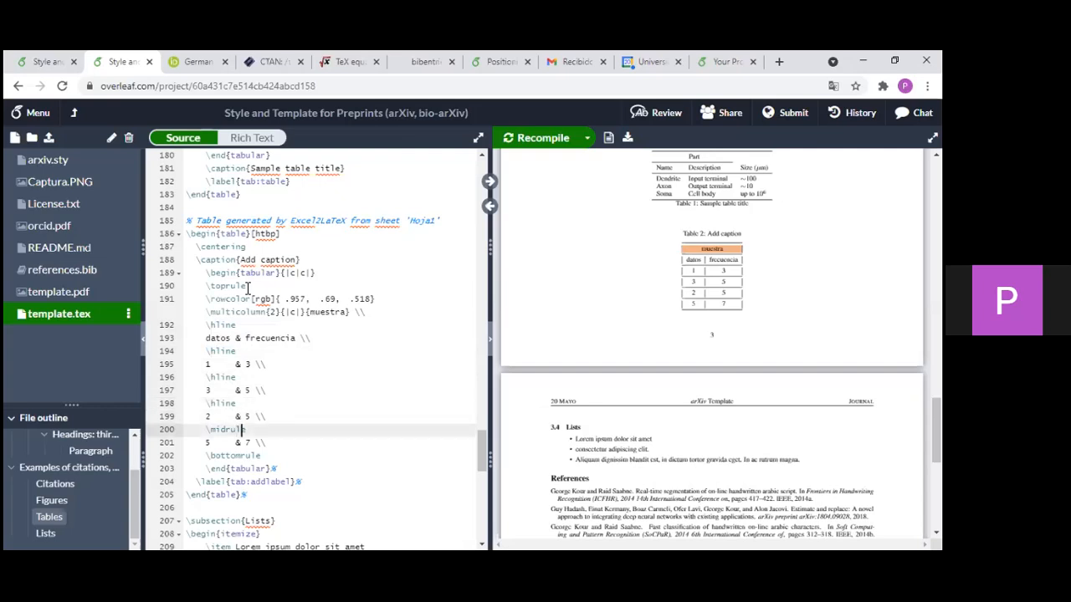
key("BackSpace")
key("BackSpace")
key("BackSpace")
key("BackSpace")
key("BackSpace")
key("BackSpace")
key("BackSpace")
type("\\hline")
left_click(518, 143)
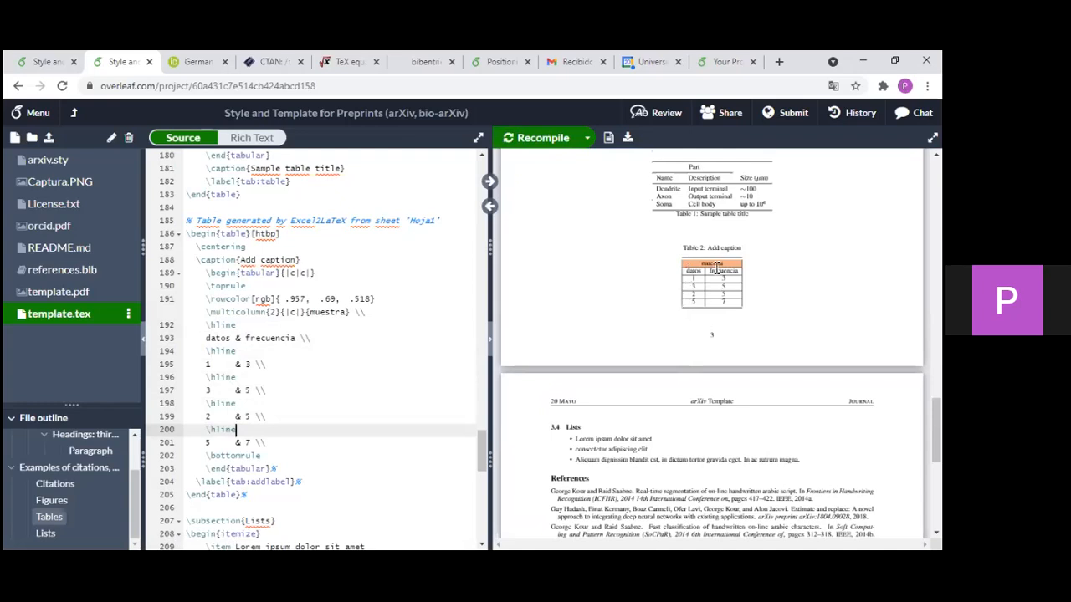
- Point out the \bottomrule line that closes the rows of Table 2 in the source
key("alt+Tab")
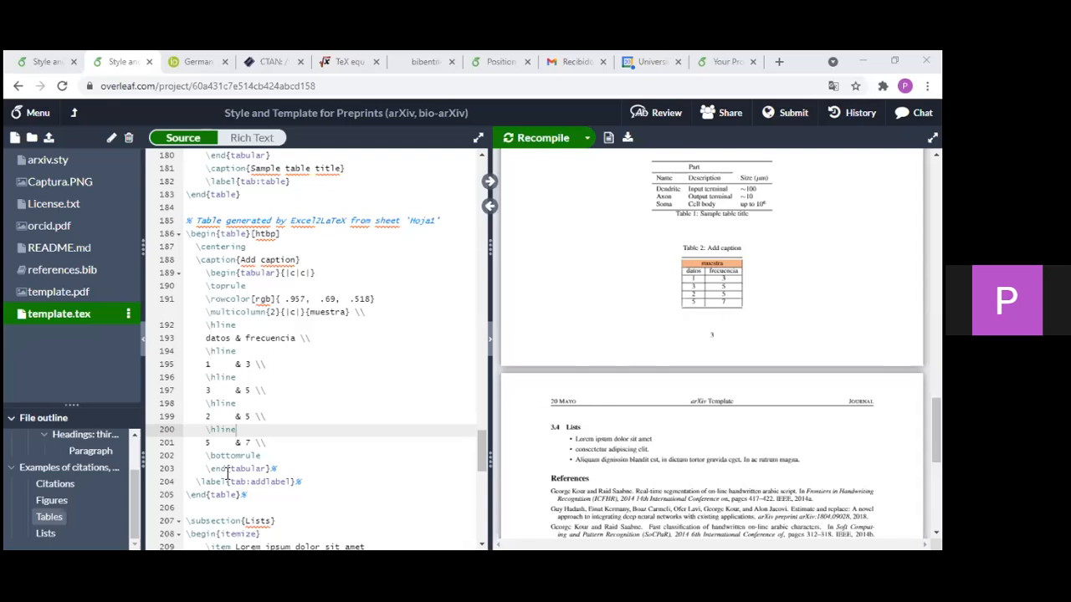
mouse_move(238, 458)
left_mouse_down()
mouse_move(261, 456)
mouse_move(238, 457)
left_mouse_up()
left_click(283, 452)
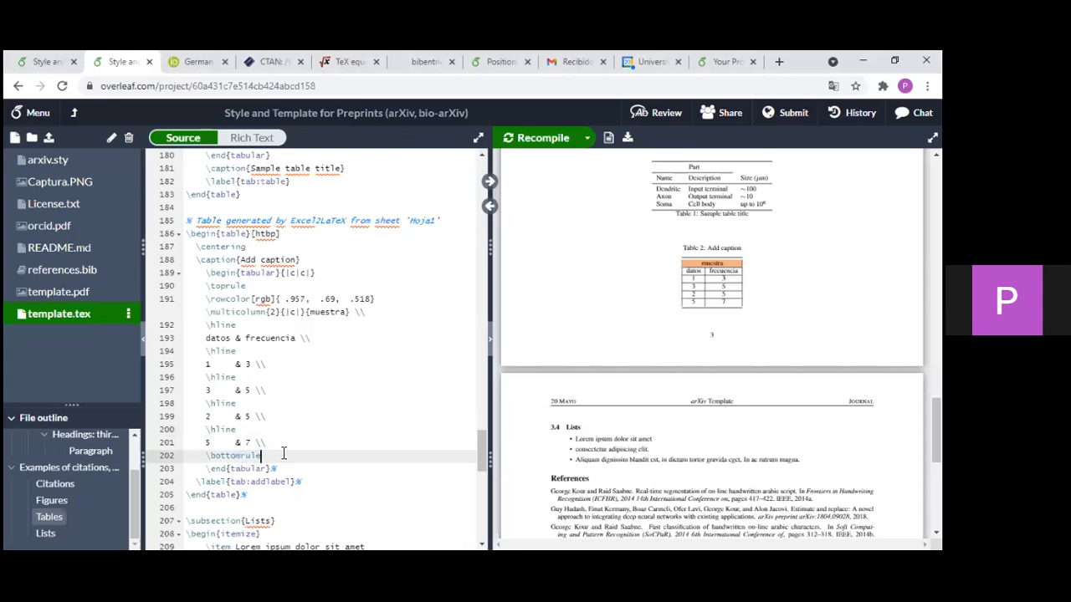
scroll(383, 416, "down", 1)
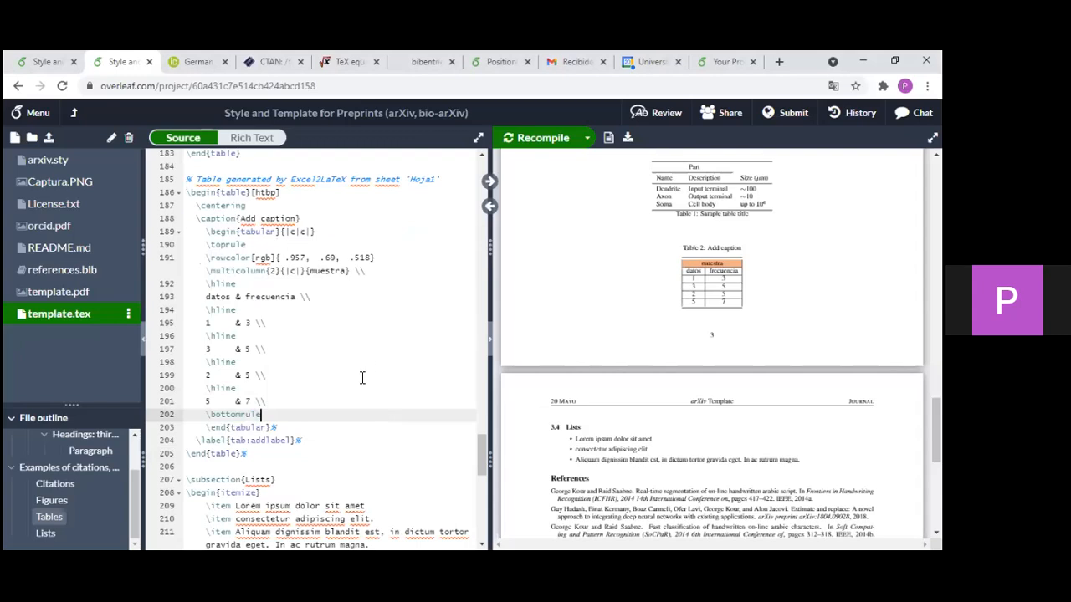
- Compare both table captions in the PDF with their source, highlighting \caption{Add caption} and \caption{Sample table title}
mouse_move(708, 247)
left_mouse_down()
mouse_move(739, 244)
mouse_move(703, 247)
mouse_move(717, 249)
left_mouse_up()
left_click(736, 248)
left_click(710, 248)
left_click(728, 252)
left_click_drag(198, 220, 303, 219)
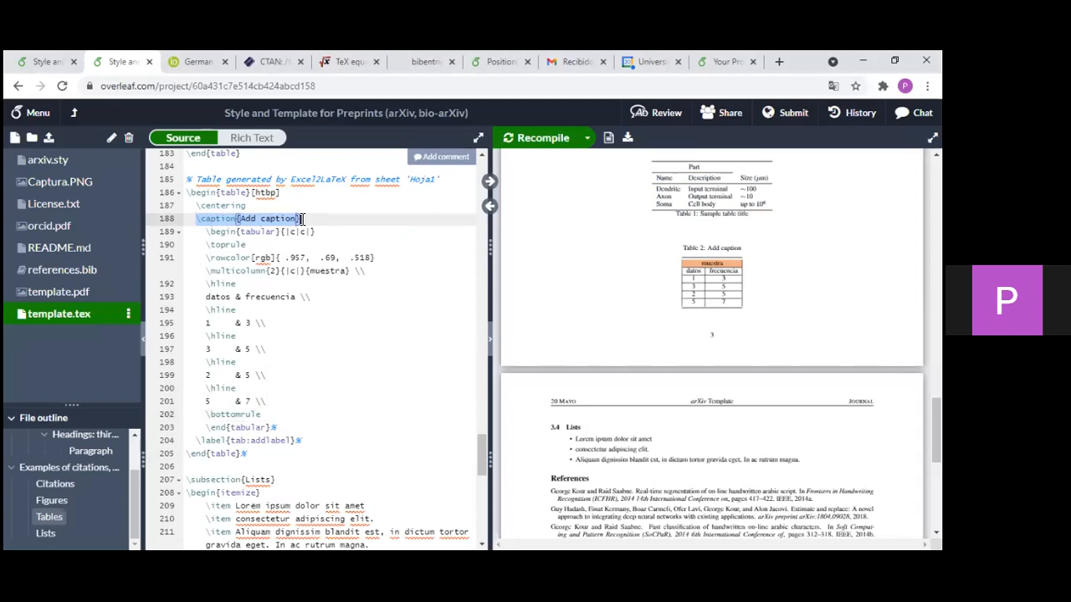
double_click(702, 214)
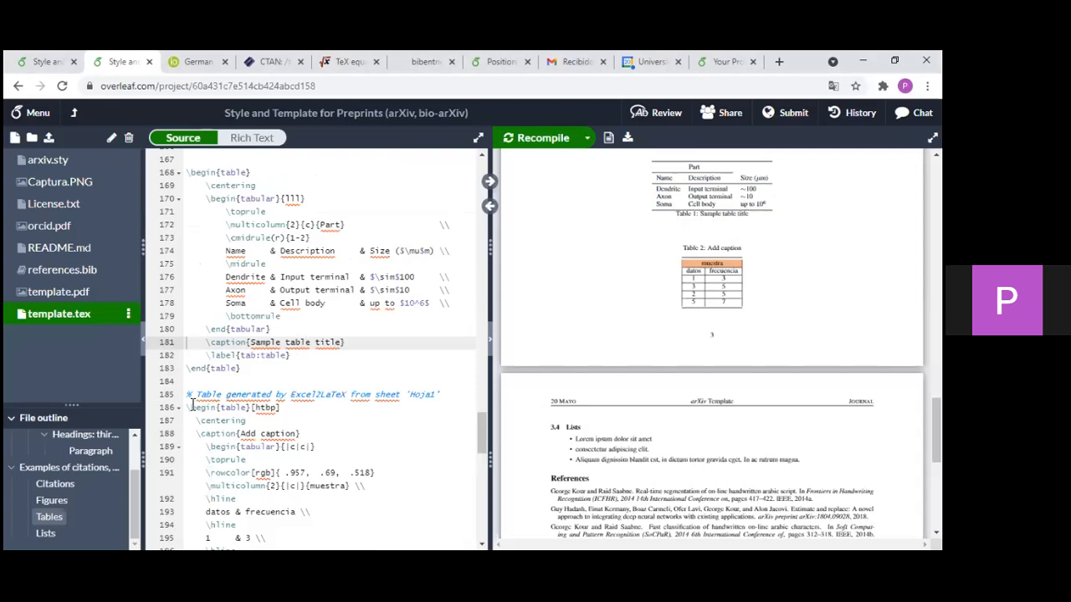
left_click_drag(208, 342, 347, 344)
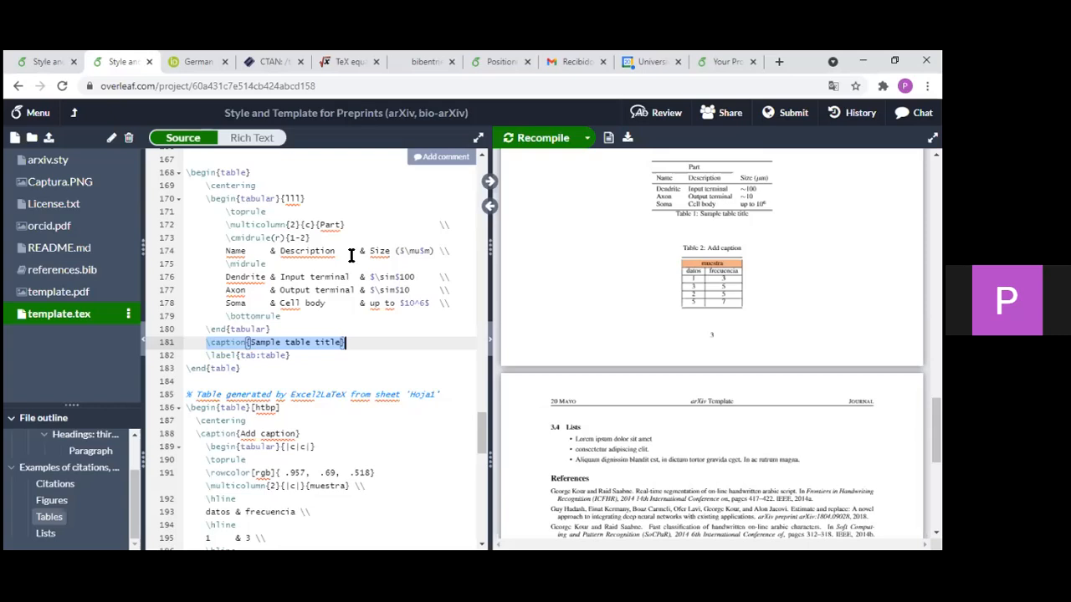
- Point out the \label{tab:addlabel} line near the end of Table 2's source
scroll(358, 298, "down", 5)
scroll(360, 304, "down", 2)
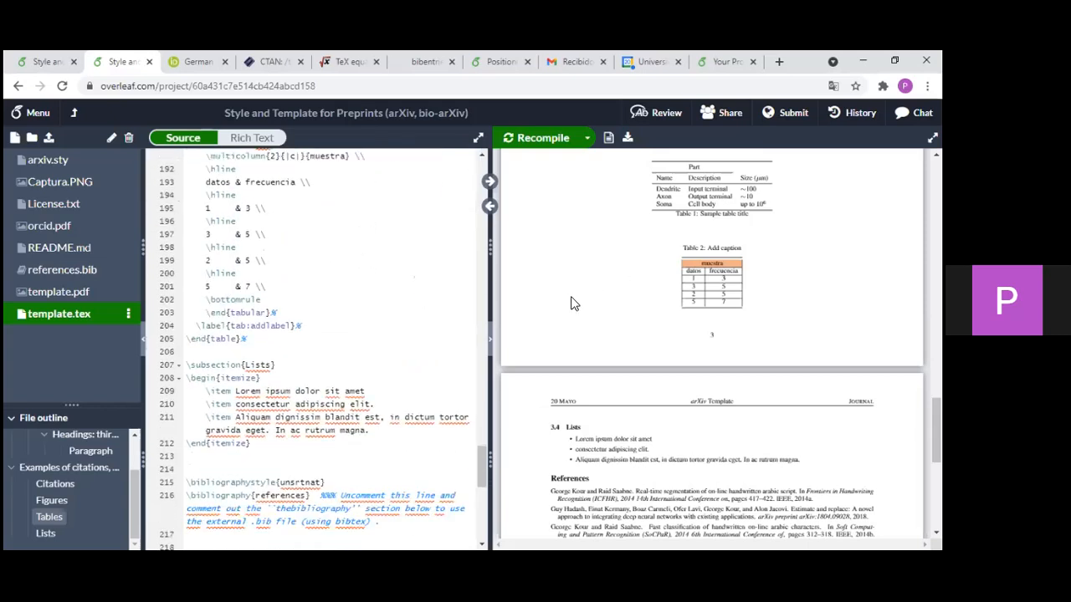
scroll(286, 328, "down", 1)
left_click(207, 286)
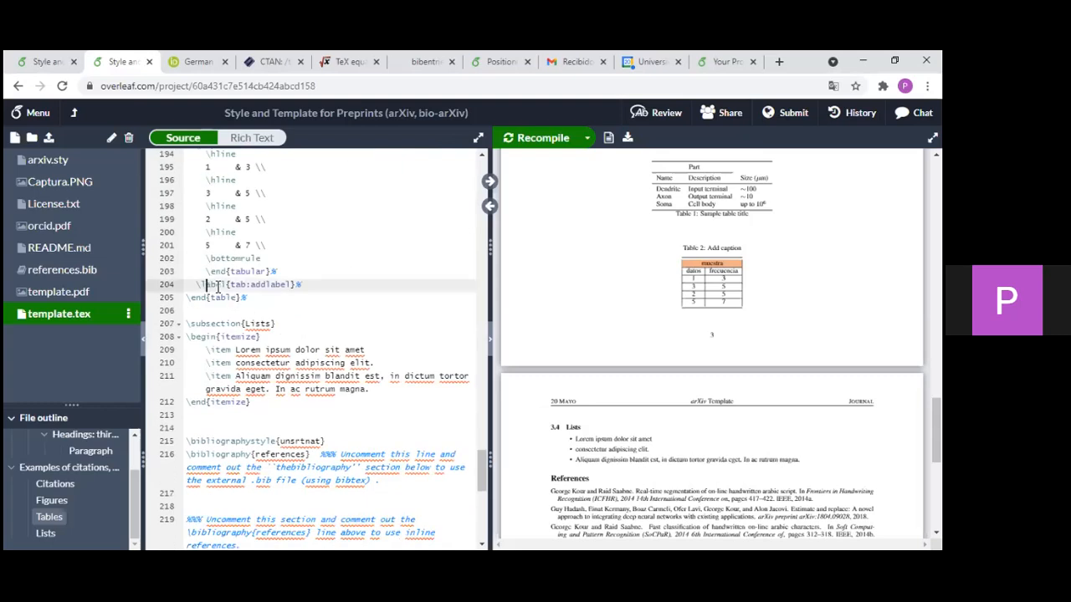
left_click(282, 297)
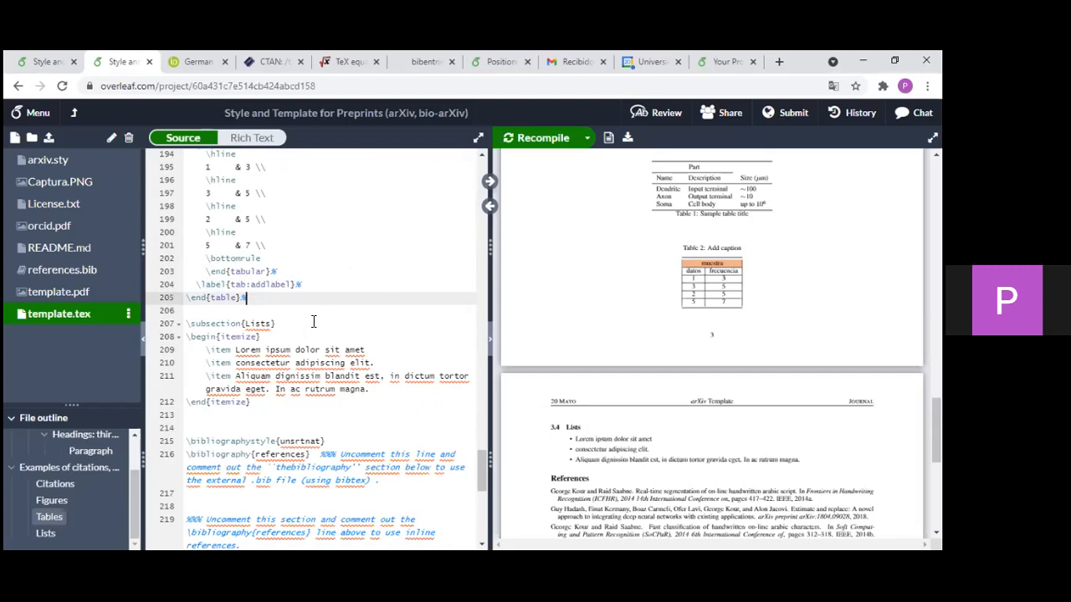
- Point out the \subsection{Lists} heading and highlight the \begin{itemize} line beneath it
scroll(348, 364, "down", 1)
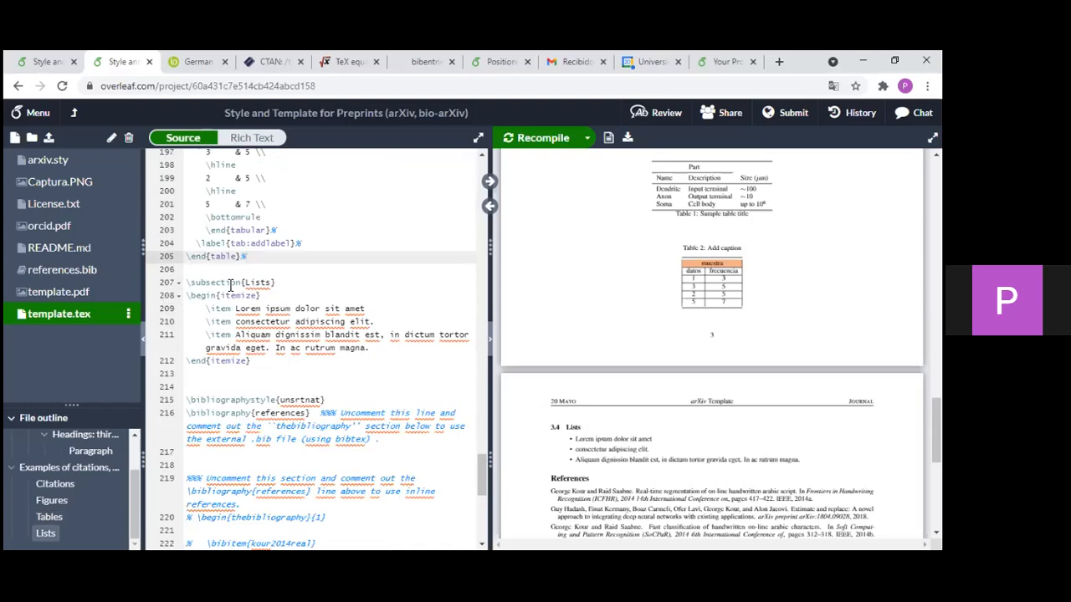
left_click_drag(251, 286, 267, 301)
left_click(267, 333)
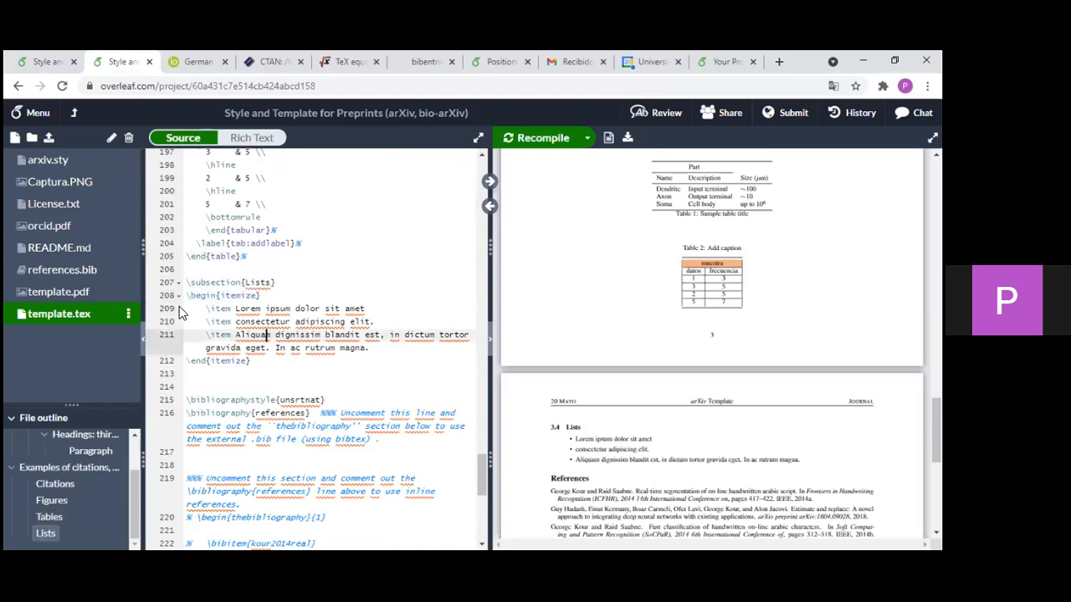
left_click_drag(186, 296, 275, 299)
left_click(275, 299)
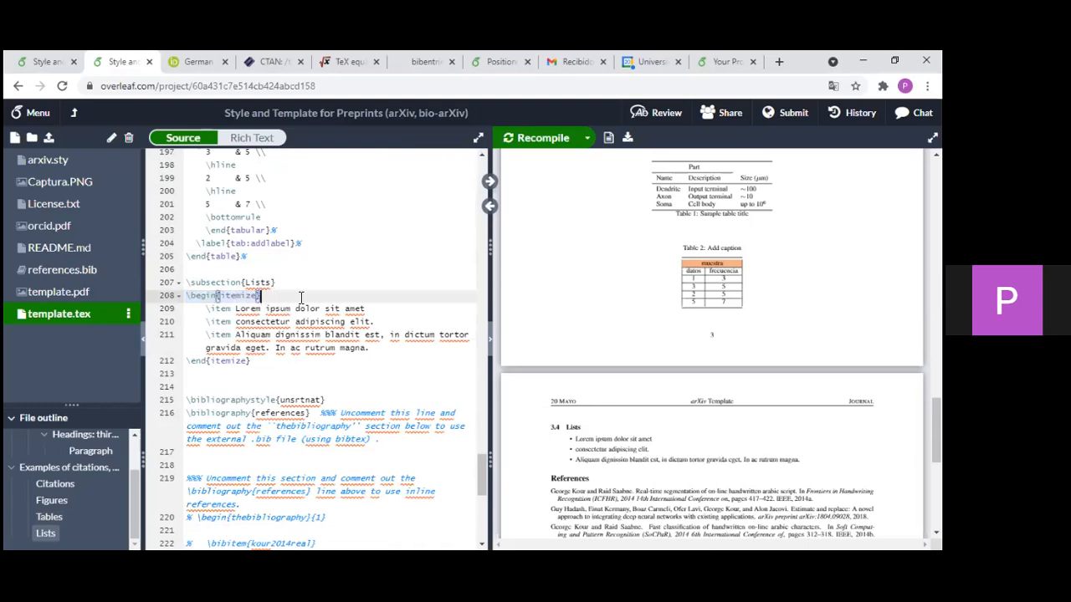
- Show the Lists section in the PDF and highlight the text of the first \item and the start of the second
scroll(588, 329, "down", 3)
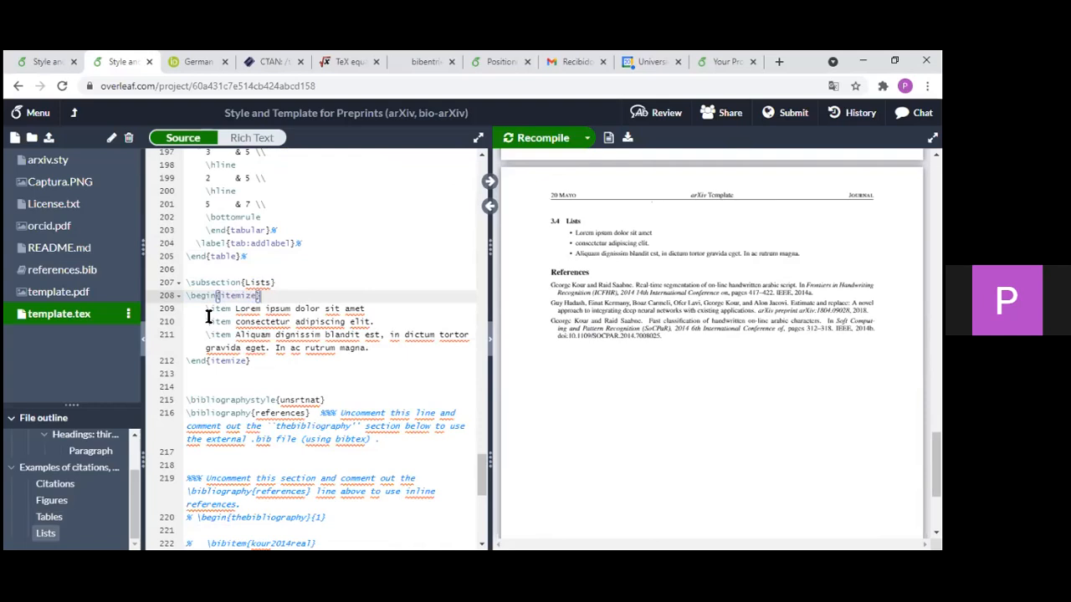
left_click_drag(235, 308, 365, 309)
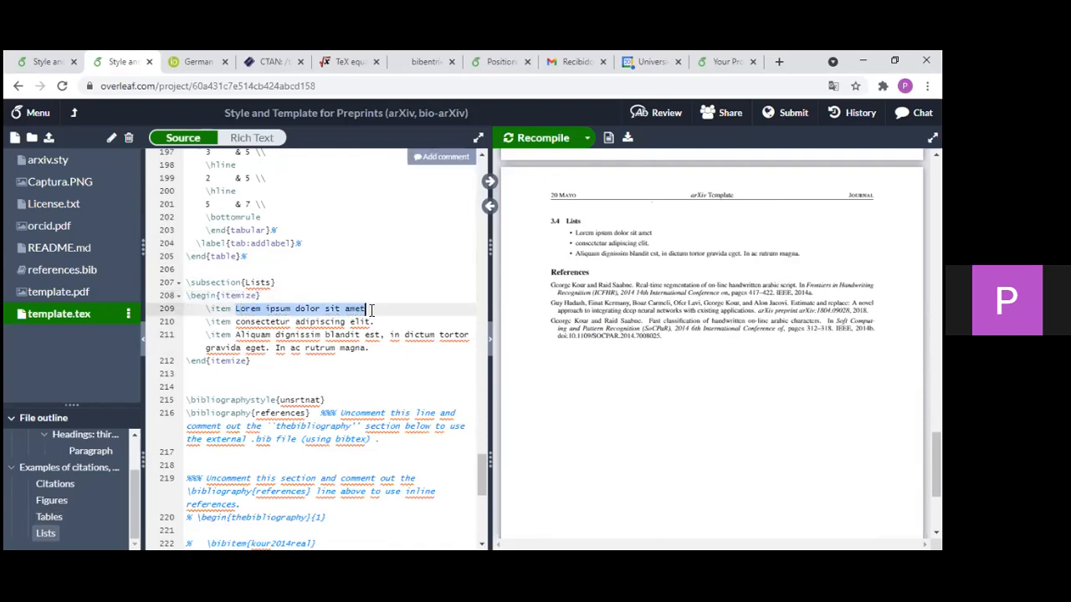
left_click_drag(209, 322, 245, 326)
left_click(236, 325)
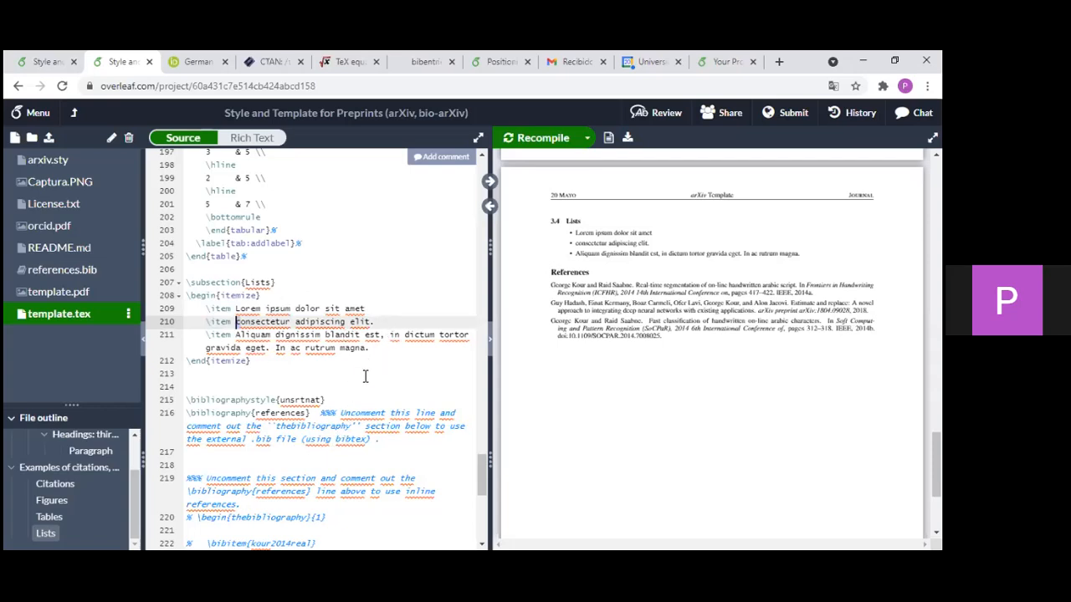
- Show the References section in the PDF and highlight the \bibliographystyle{unsrtnat} and \bibliography{references} lines in the source
scroll(571, 333, "up", 1)
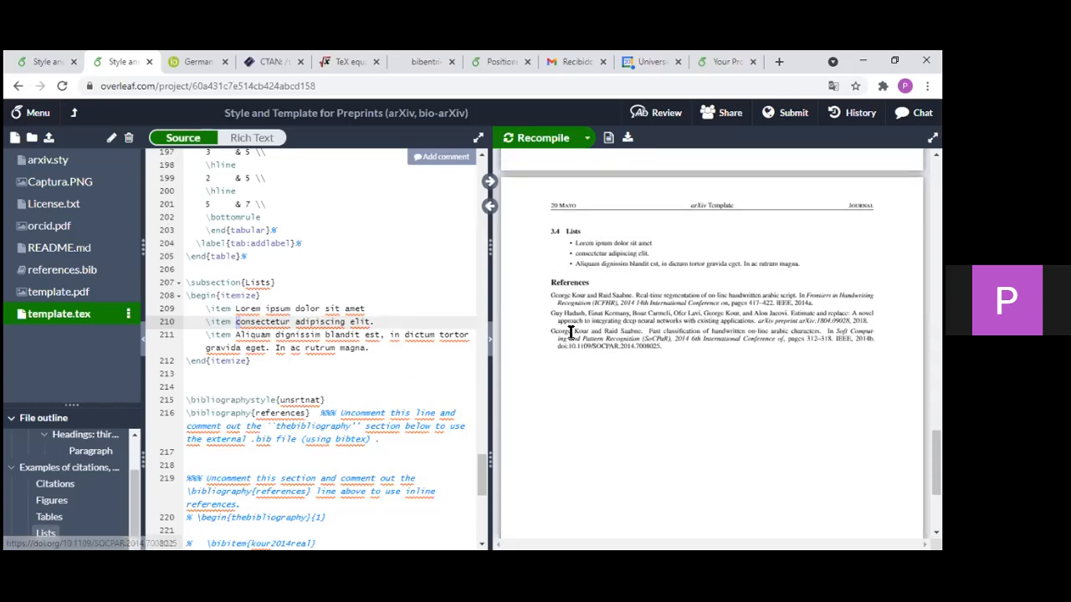
scroll(571, 333, "up", 3)
scroll(572, 333, "down", 5)
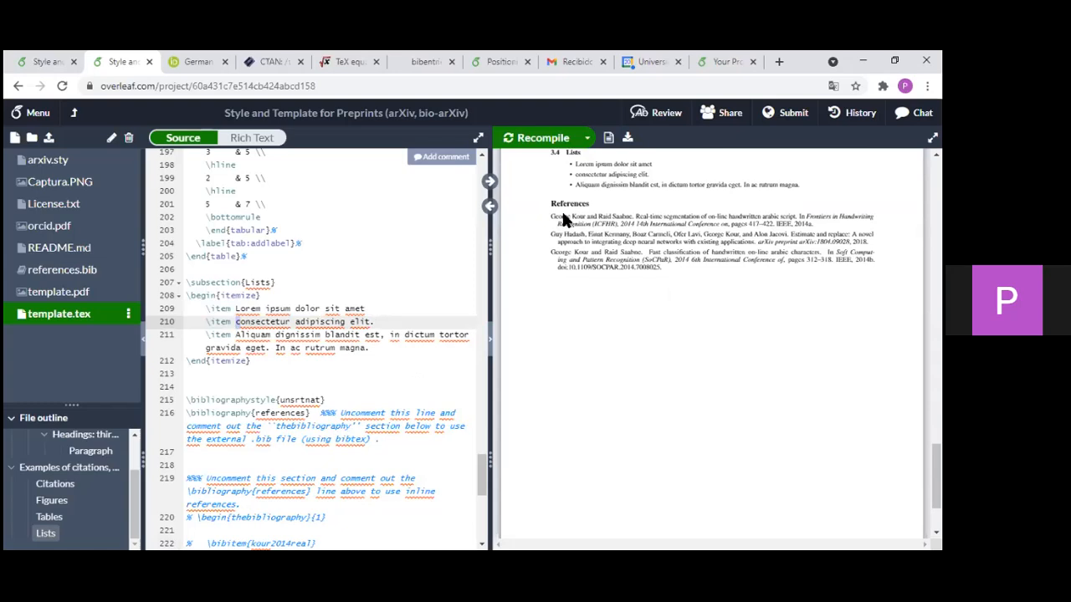
scroll(370, 389, "down", 2)
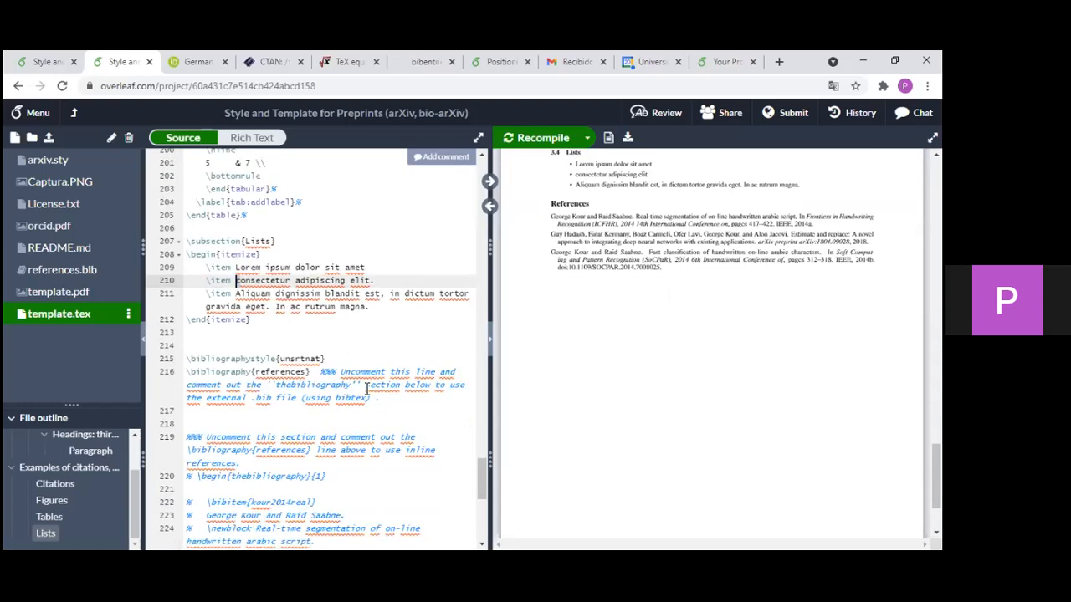
scroll(366, 389, "down", 1)
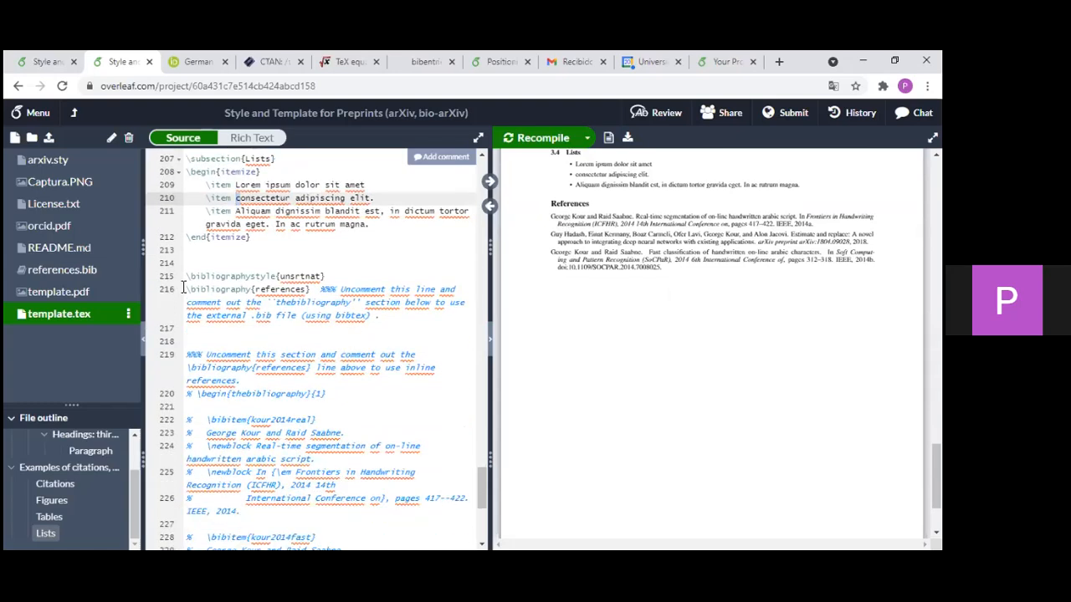
double_click(214, 290)
left_click_drag(310, 290, 186, 282)
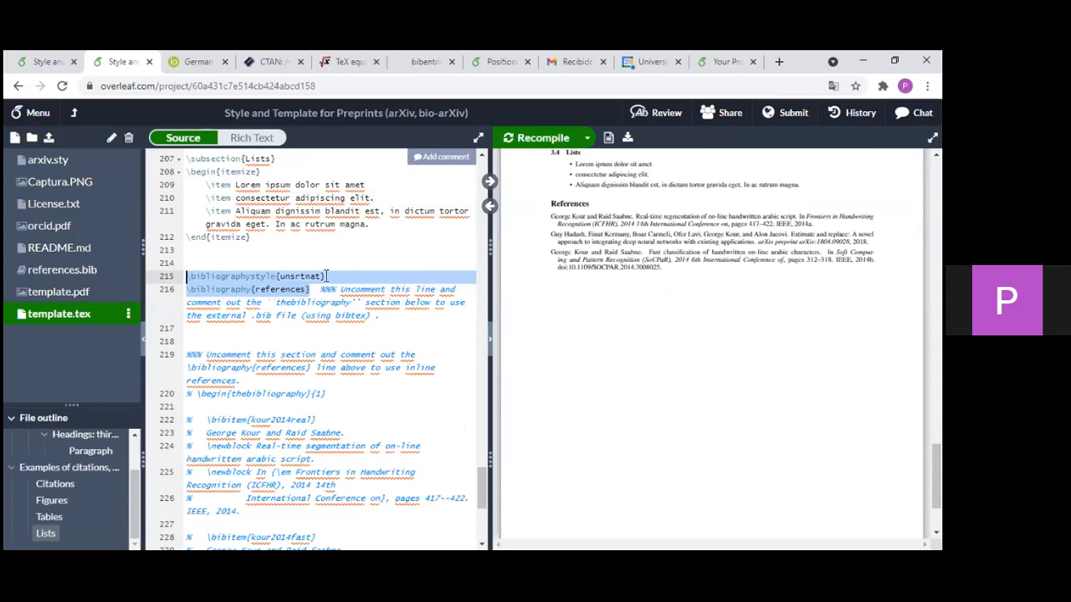
mouse_move(231, 276)
left_mouse_down()
mouse_move(265, 277)
mouse_move(240, 290)
left_mouse_up()
left_click(259, 279)
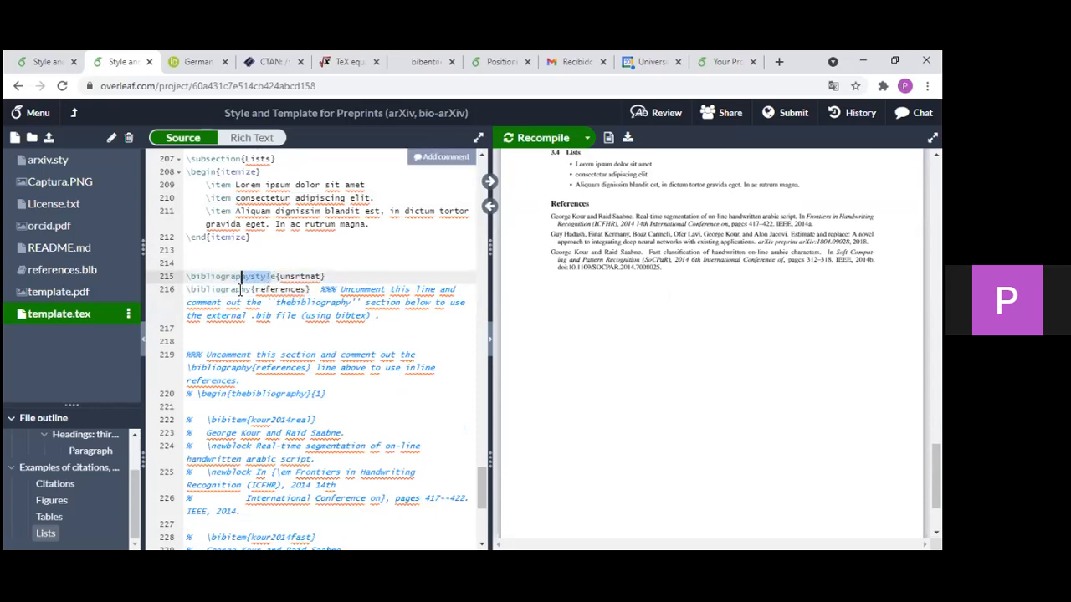
- Highlight the reference list in the compiled PDF and the \bibliographystyle{unsrtnat} line that controls its style in the source
left_click(246, 277)
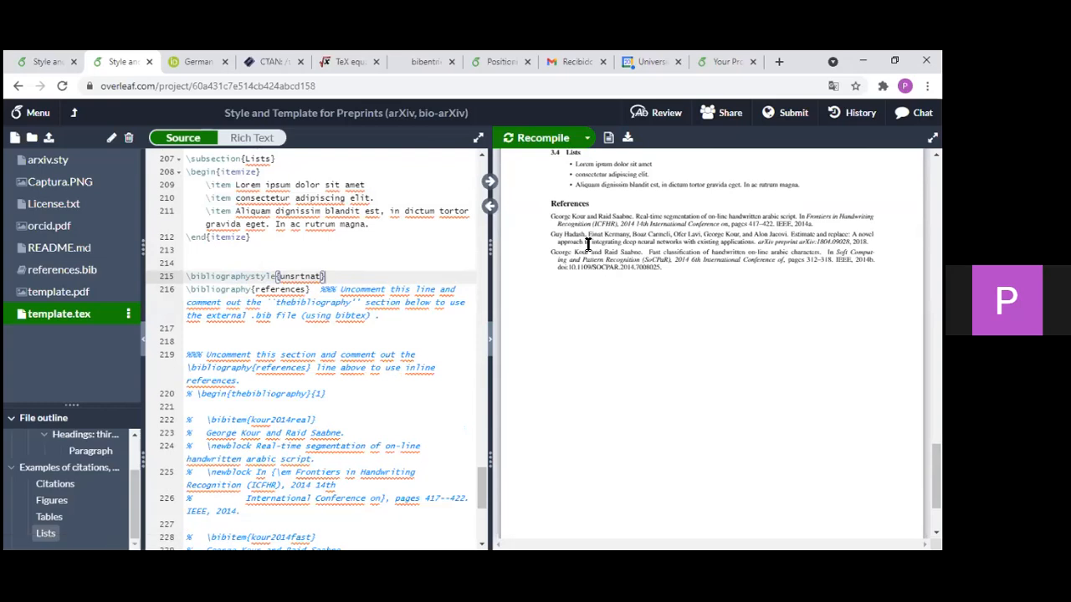
left_click_drag(550, 216, 647, 268)
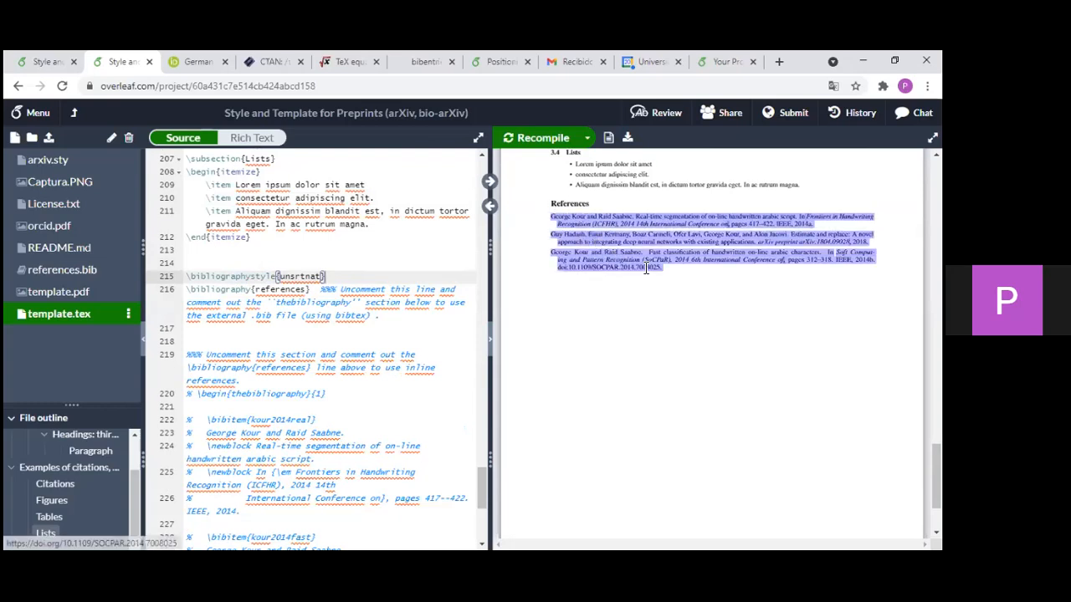
left_click(578, 224)
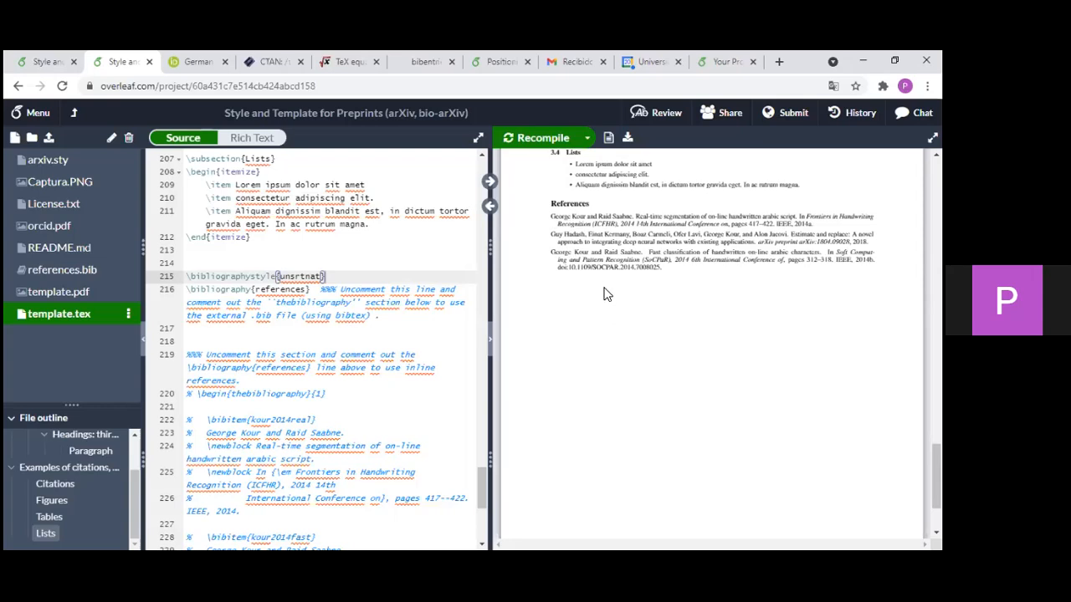
left_click_drag(555, 219, 562, 229)
left_click(563, 244)
left_click_drag(326, 276, 190, 277)
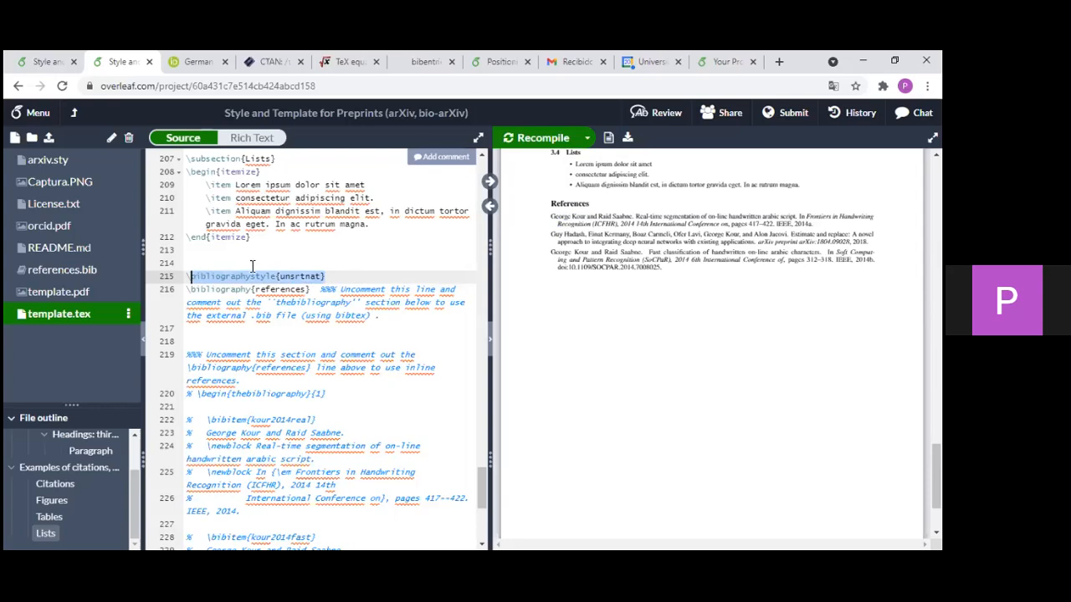
left_click(336, 276)
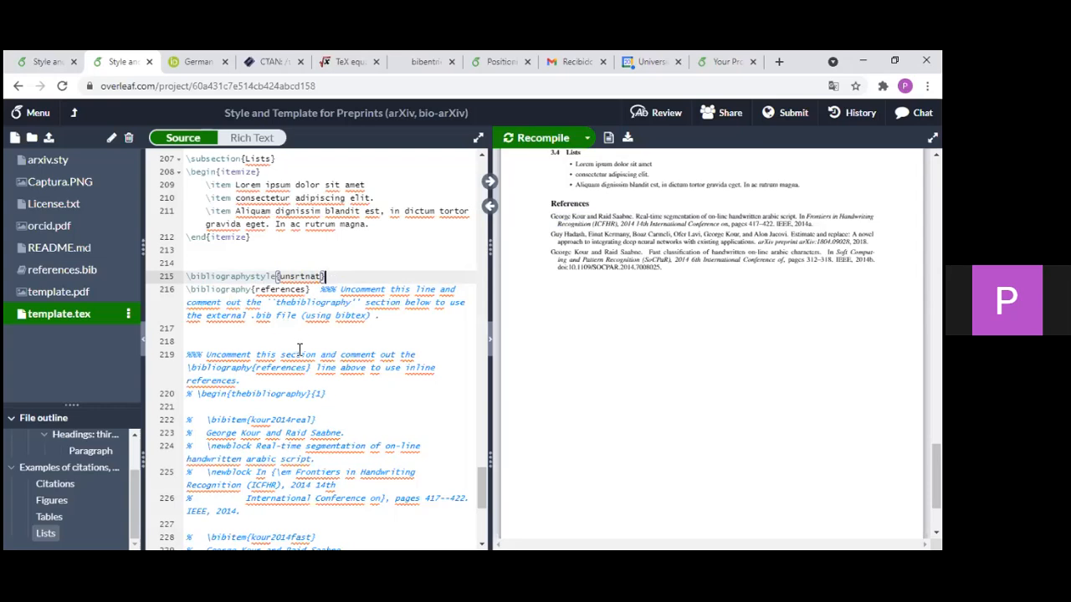
- Highlight the \bibliography{references} line and the file name references inside its braces
scroll(299, 349, "down", 2)
scroll(276, 334, "up", 2)
left_click_drag(187, 289, 255, 290)
left_click(310, 290)
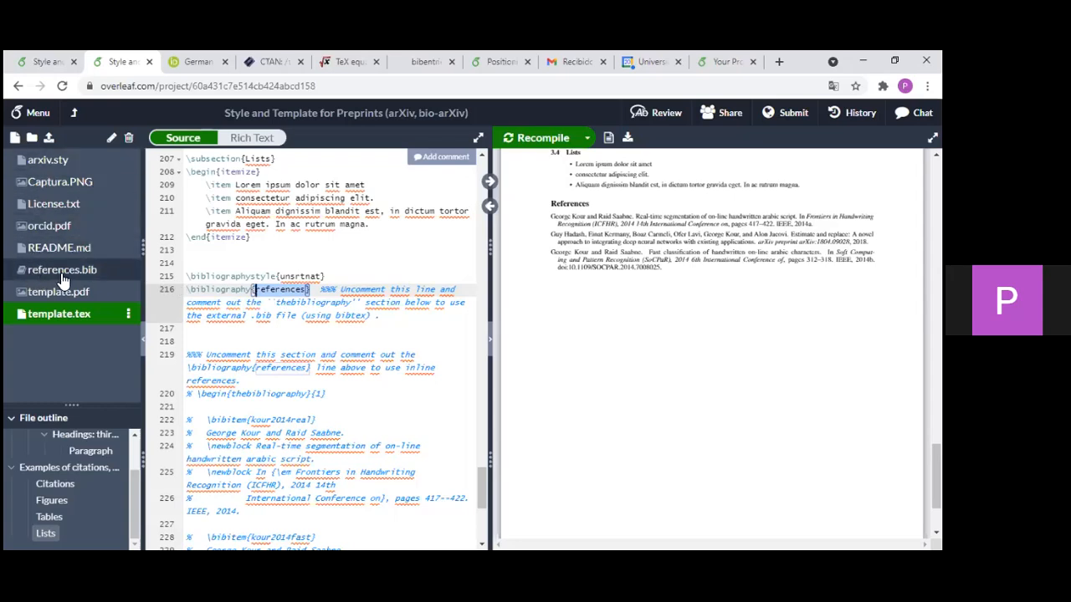
left_click(316, 290)
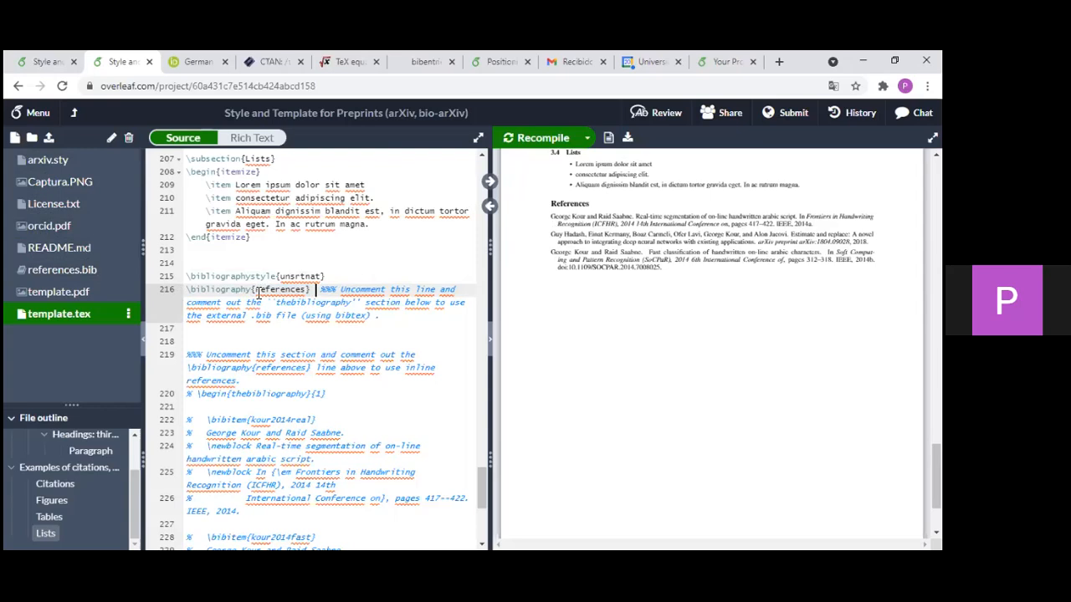
left_click(65, 272)
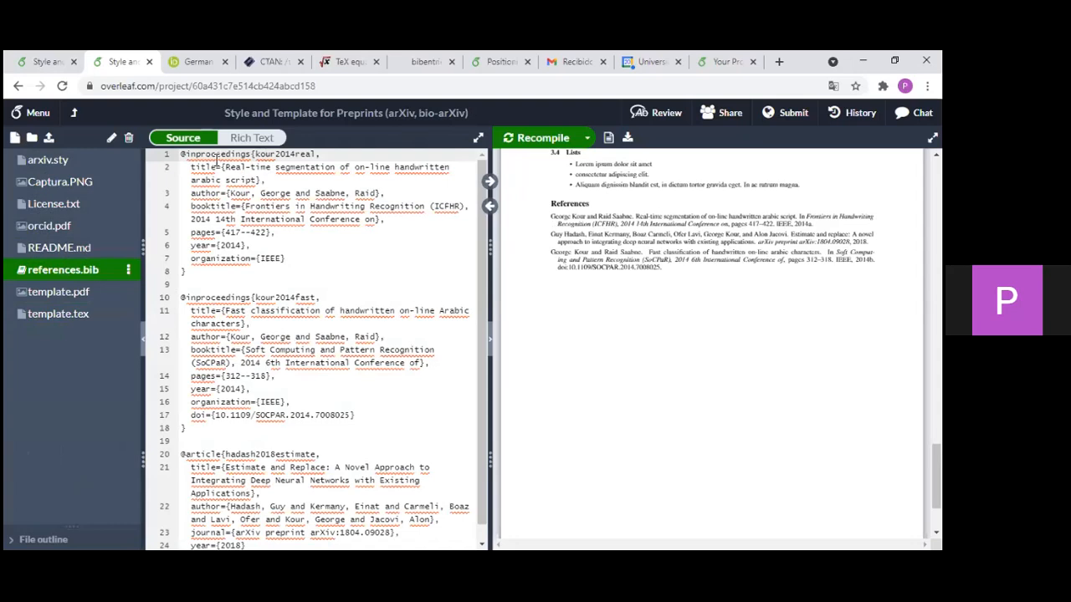
left_click_drag(254, 155, 316, 156)
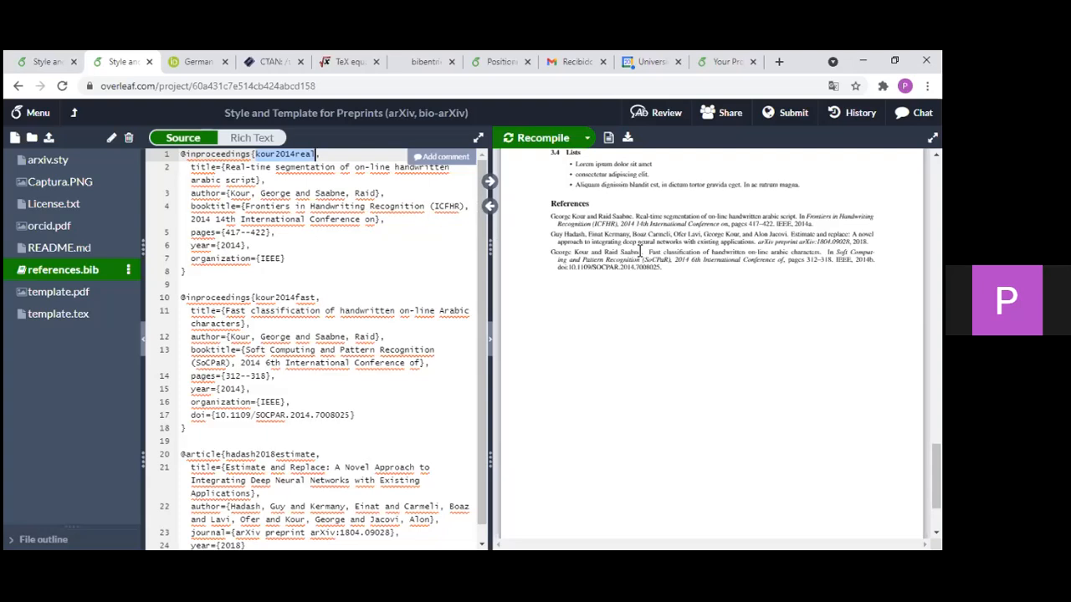
left_click_drag(316, 155, 259, 157)
left_click_drag(317, 298, 248, 299)
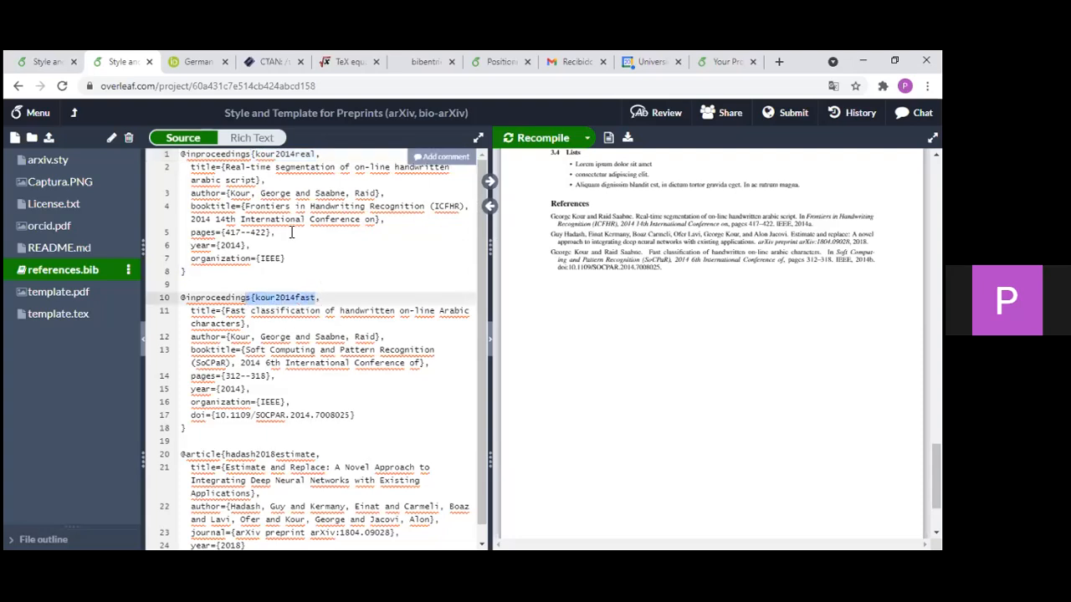
- Point out the title, author, booktitle, pages, year and organization fields of the first entry in references.bib
left_click(248, 210)
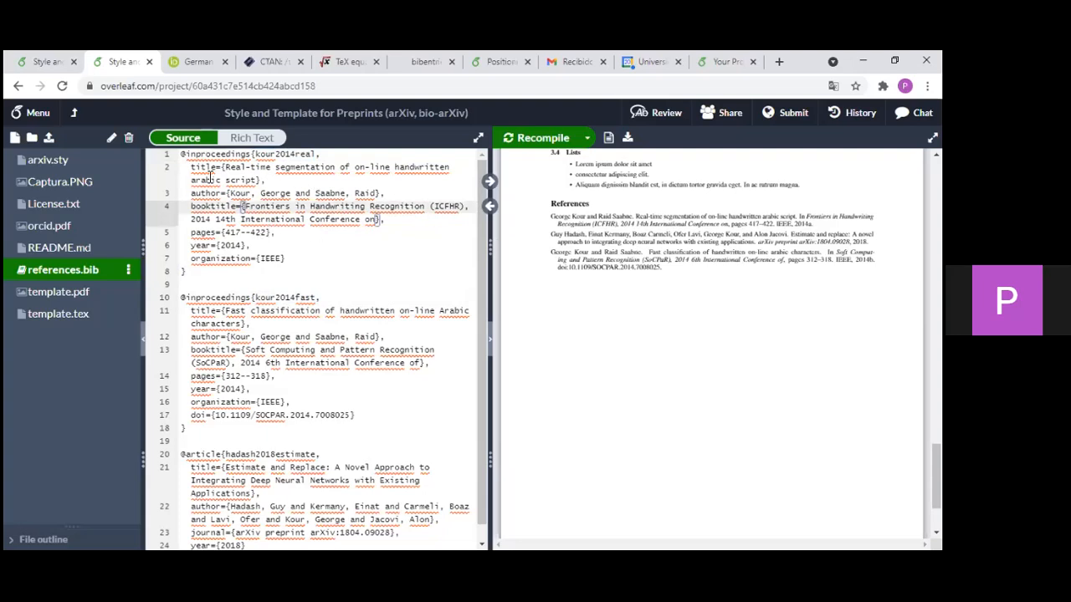
left_click_drag(192, 173, 256, 181)
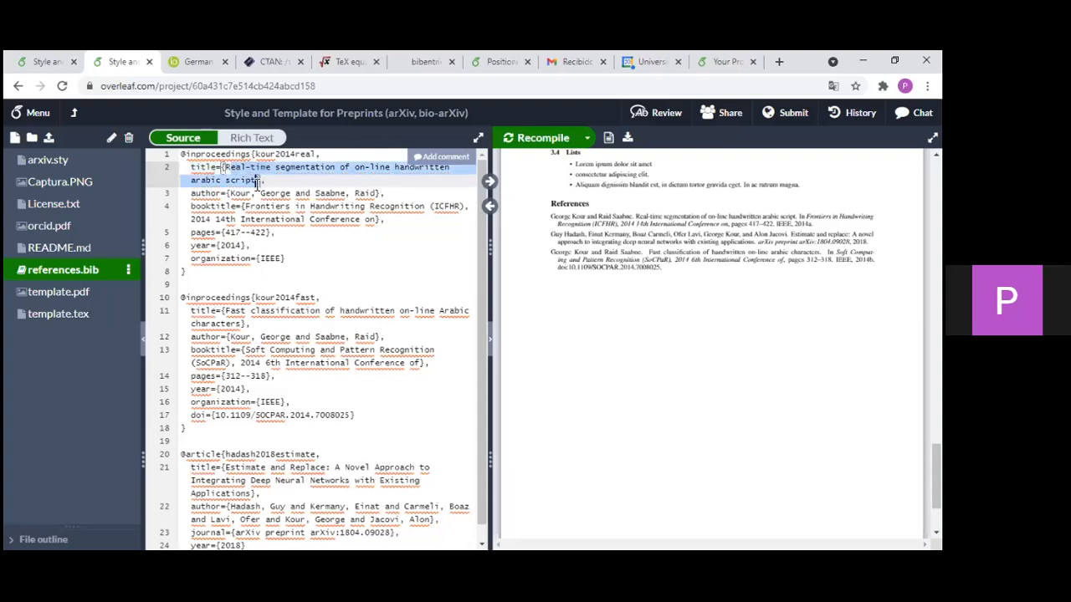
left_click_drag(192, 195, 230, 215)
left_click(222, 244)
double_click(221, 232)
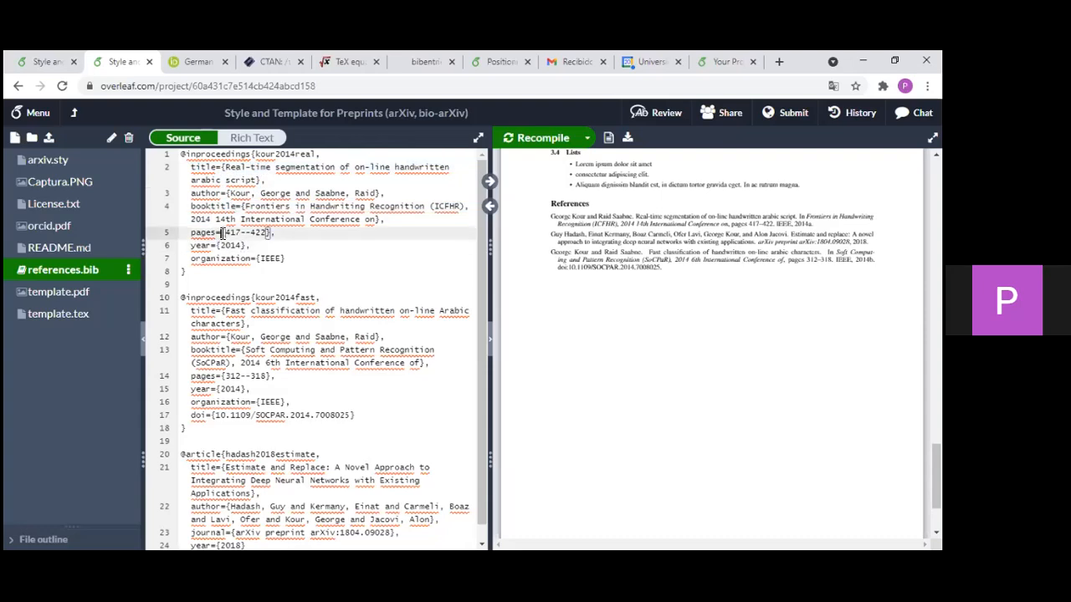
left_click(207, 269)
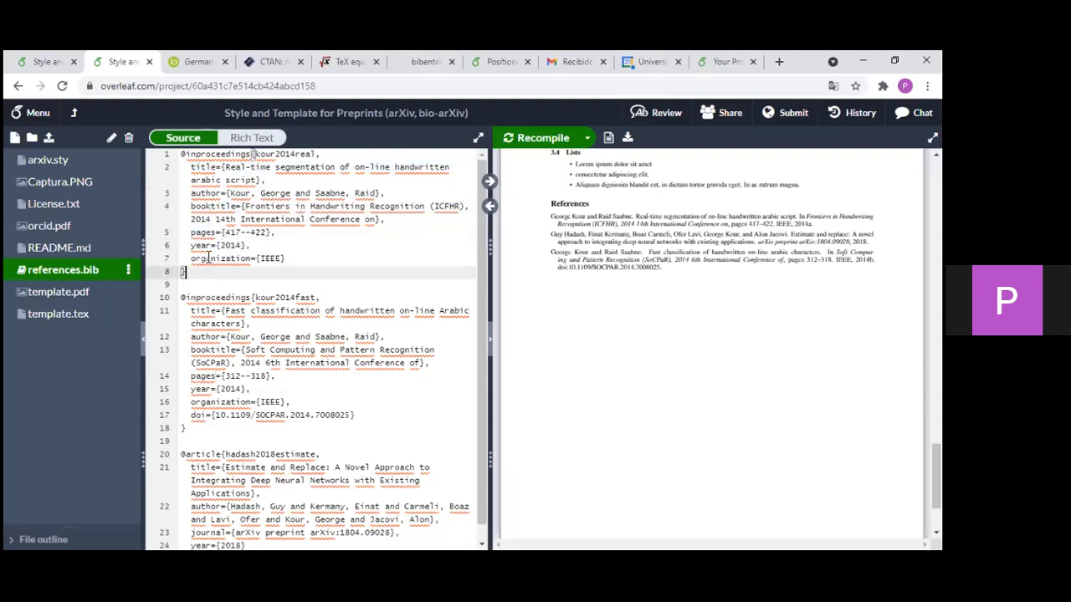
left_click(210, 259)
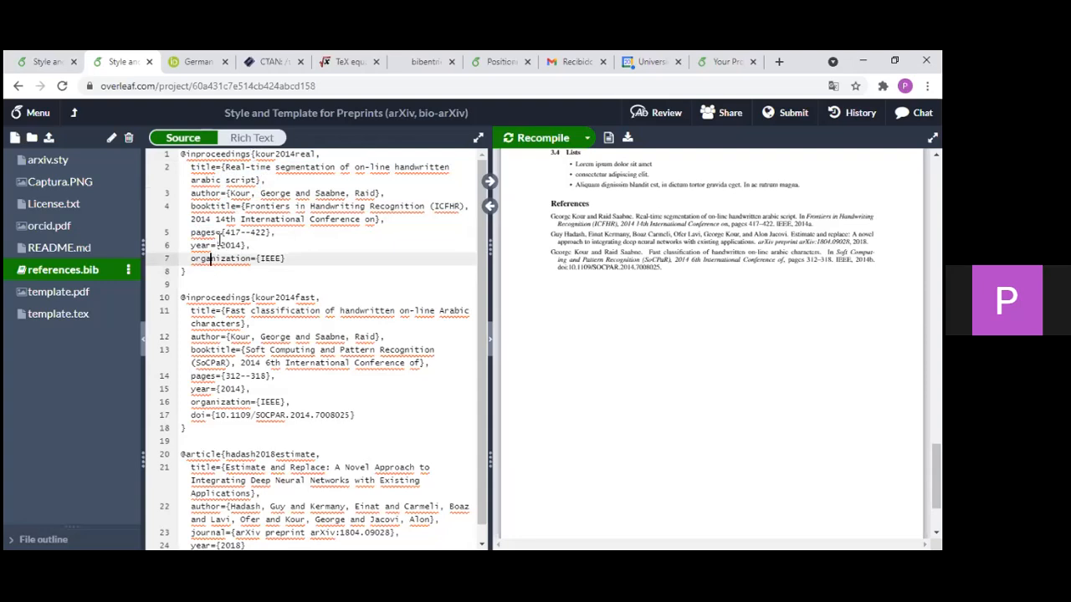
left_click_drag(237, 245, 229, 207)
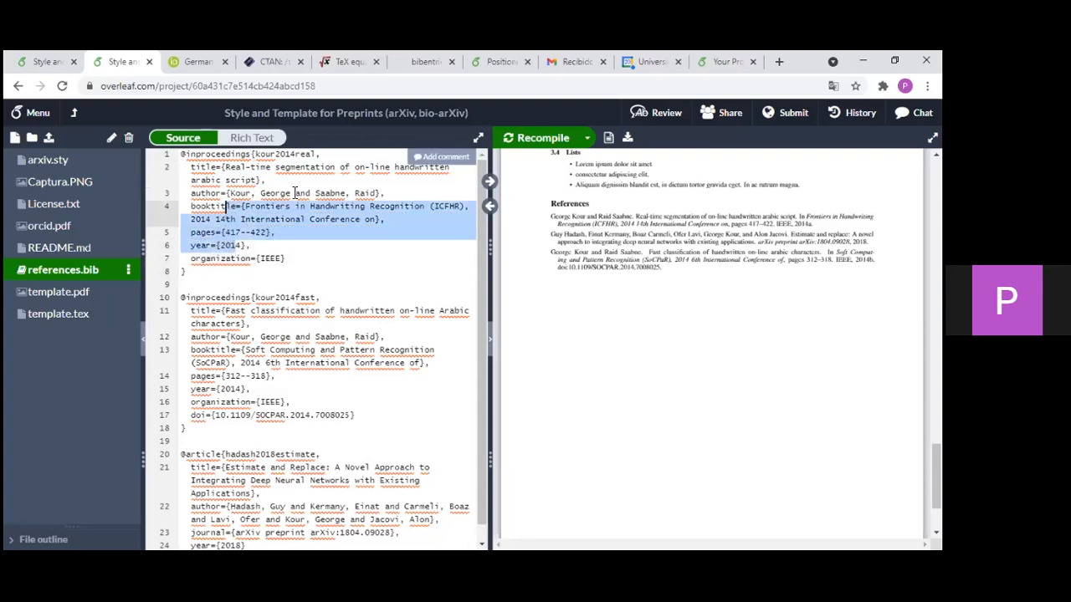
left_click(293, 193)
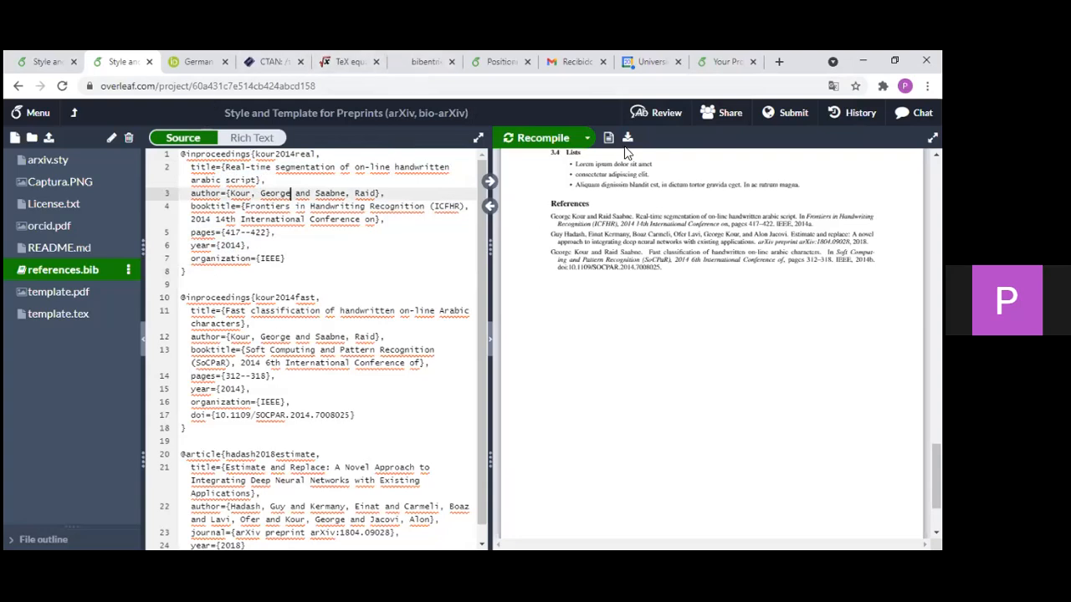
- Switch to bibentries.pdf and highlight the BibTeX entry types in its Entries table, from article down to unpublished
left_click(401, 67)
scroll(445, 396, "down", 3)
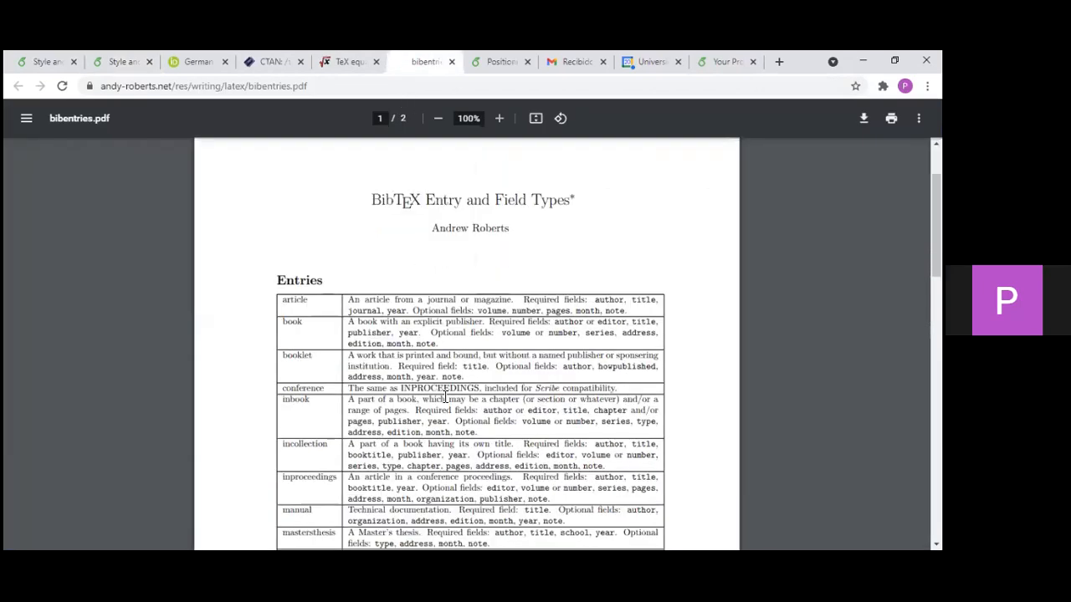
scroll(445, 398, "down", 2)
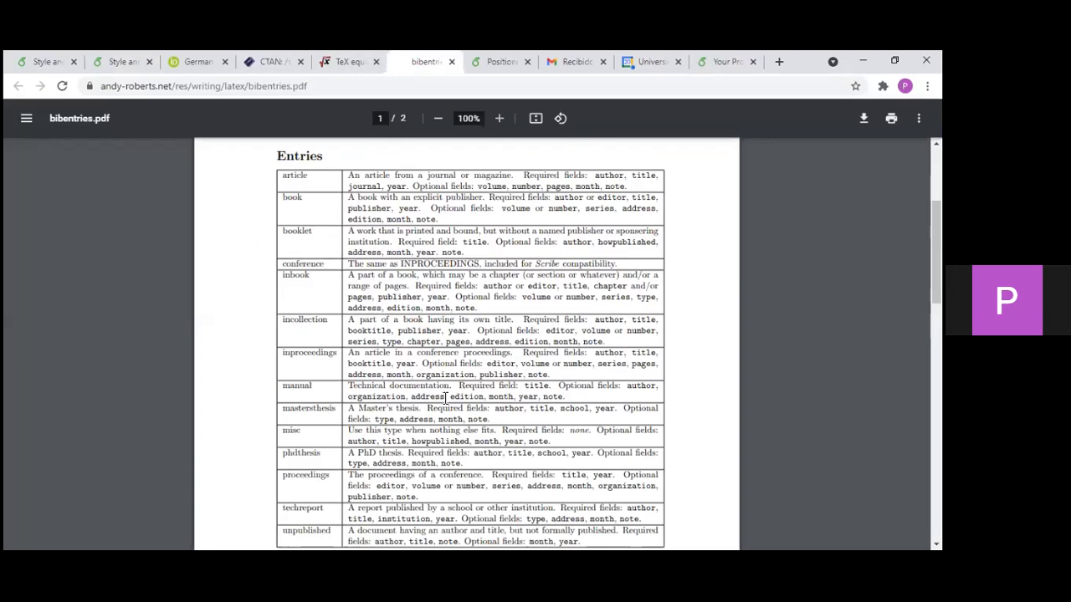
left_click_drag(285, 179, 272, 203)
left_click_drag(282, 264, 318, 267)
scroll(321, 324, "down", 2)
left_click_drag(316, 468, 304, 234)
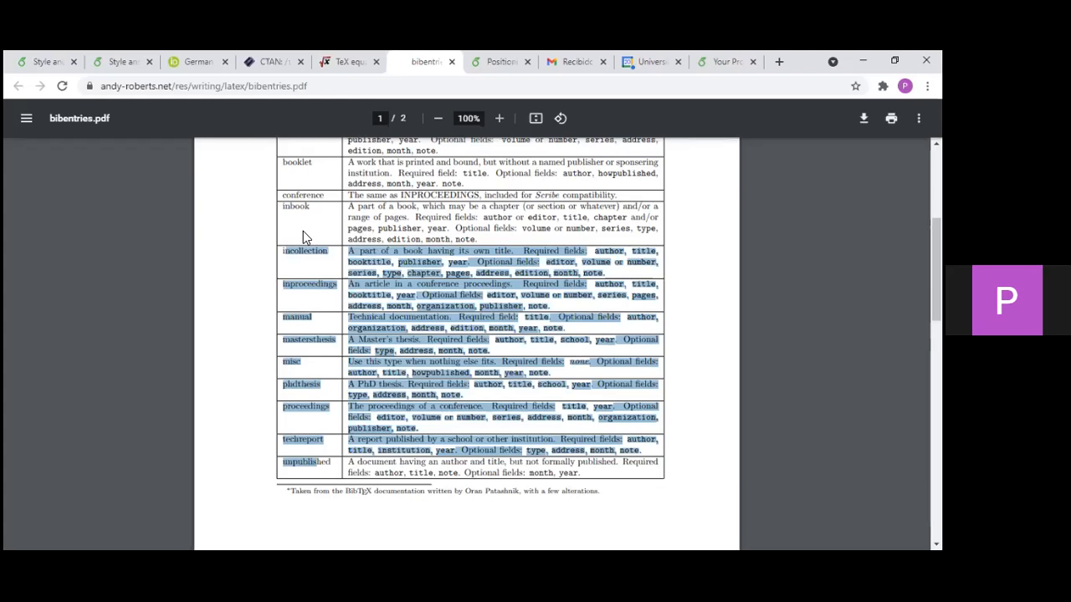
left_click(389, 241)
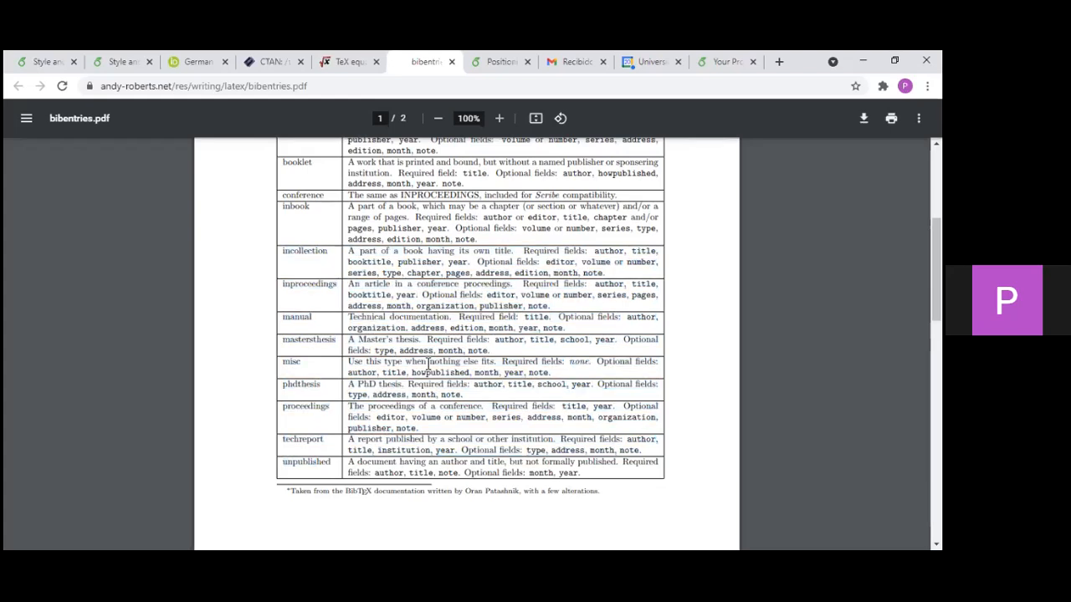
- Return to the start of the Entries table and select the web address of bibentries.pdf
scroll(428, 361, "up", 4)
scroll(427, 362, "down", 2)
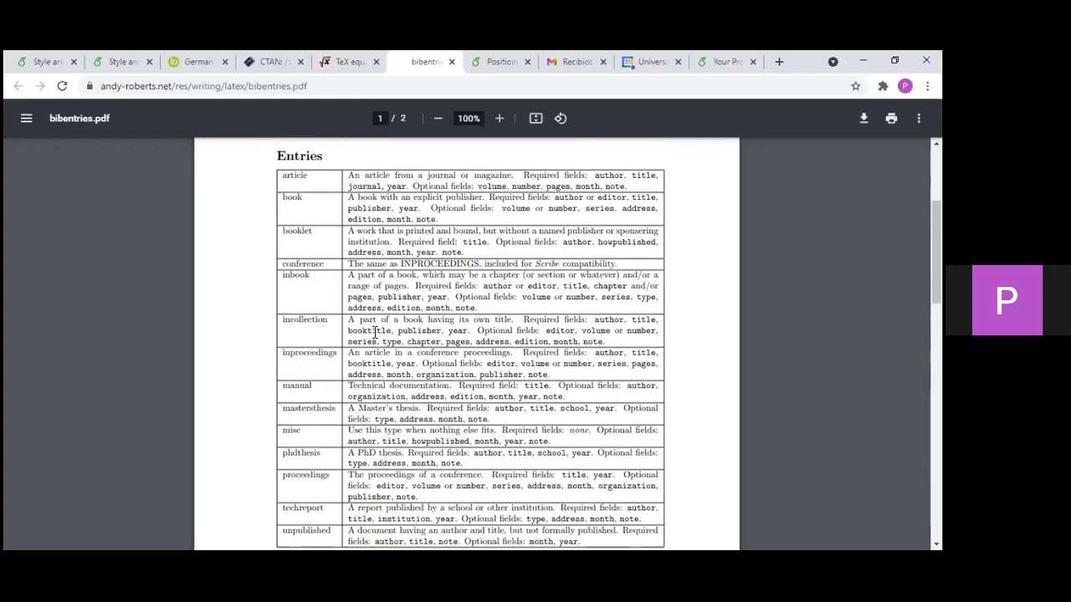
left_click(97, 87)
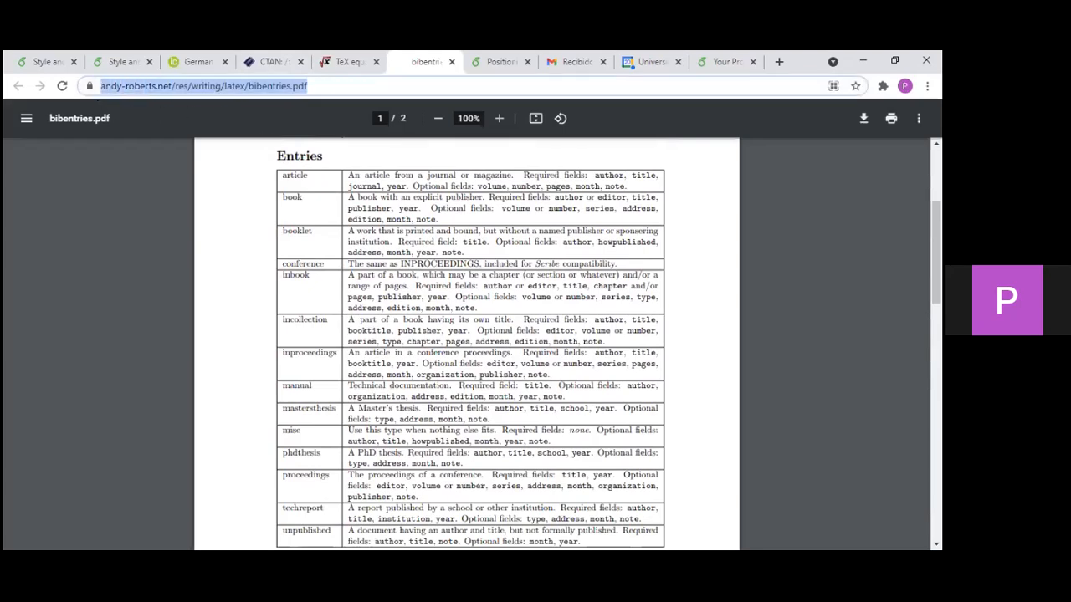
key("alt+Tab")
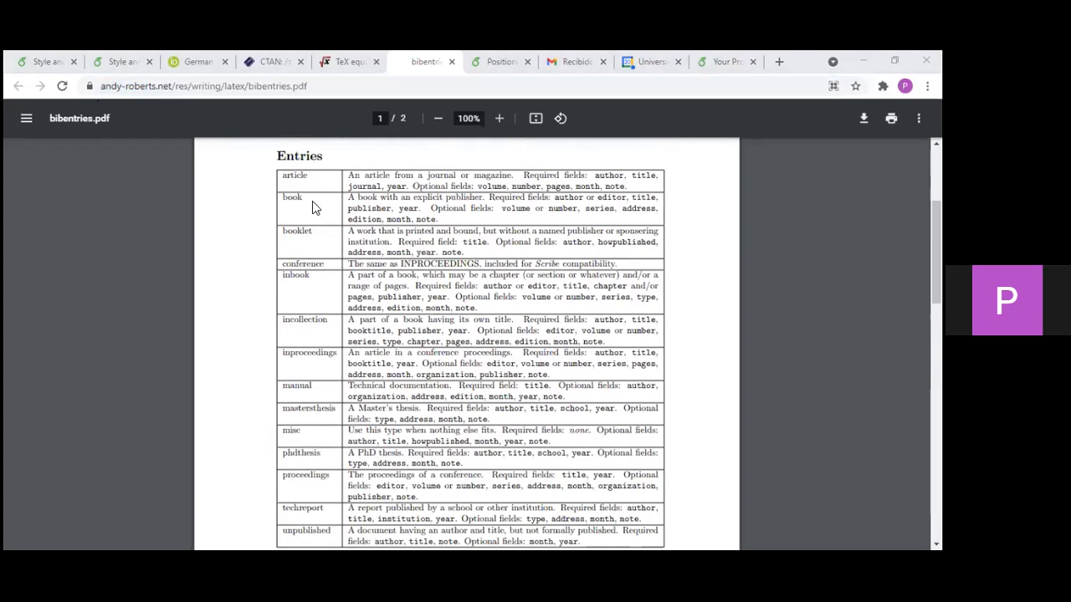
left_click(121, 61)
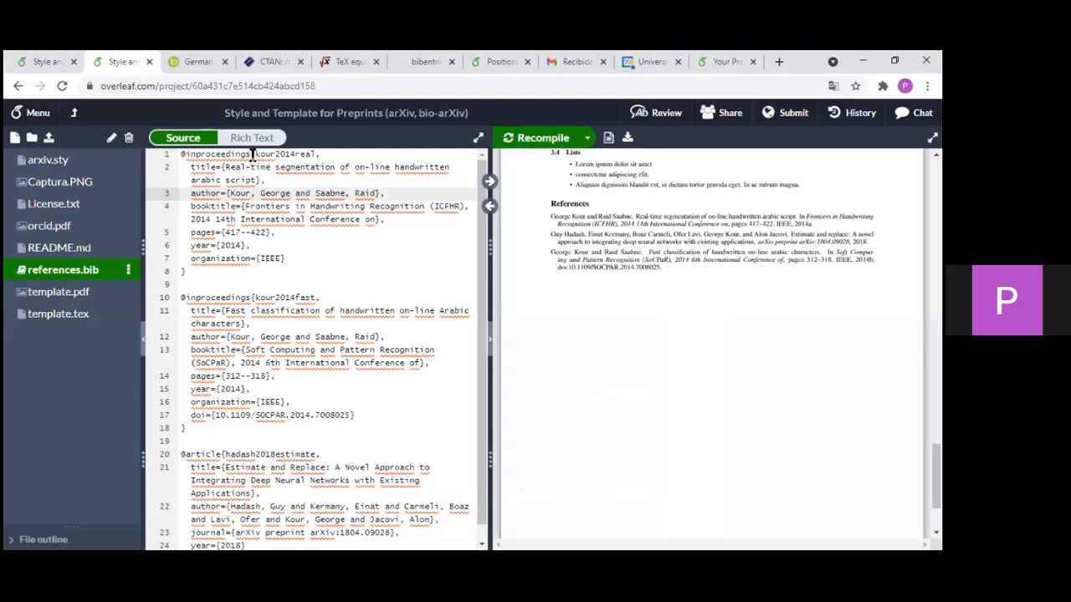
left_click_drag(252, 154, 181, 154)
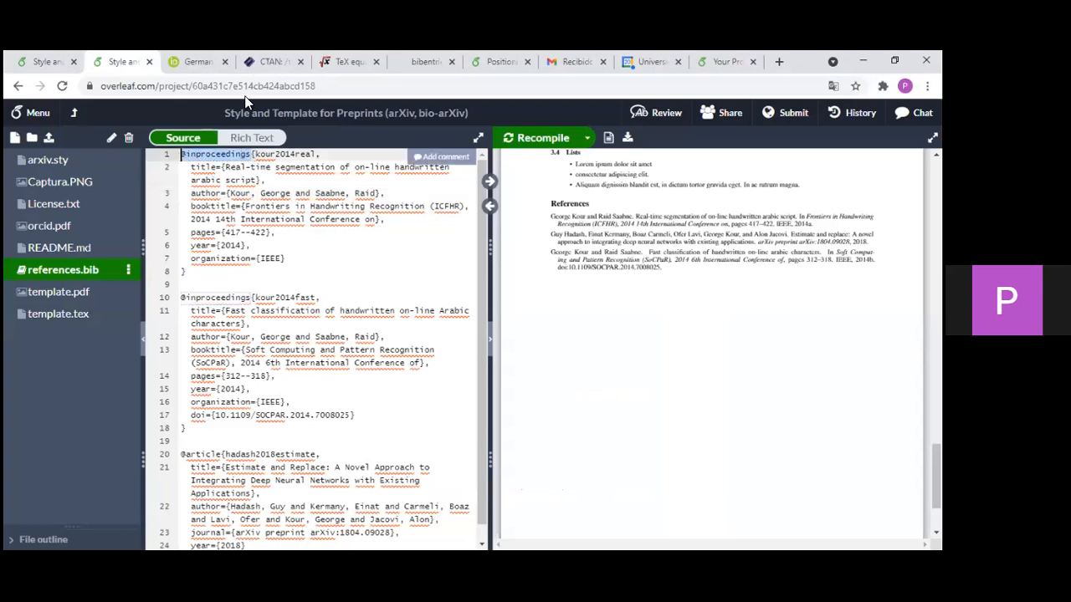
left_click(400, 67)
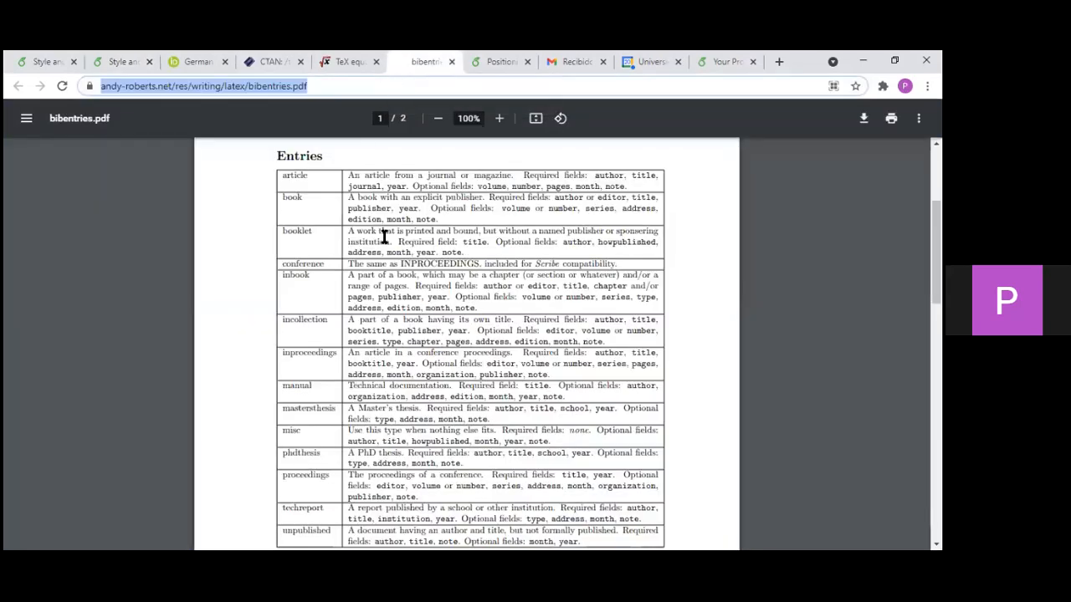
scroll(323, 376, "down", 2)
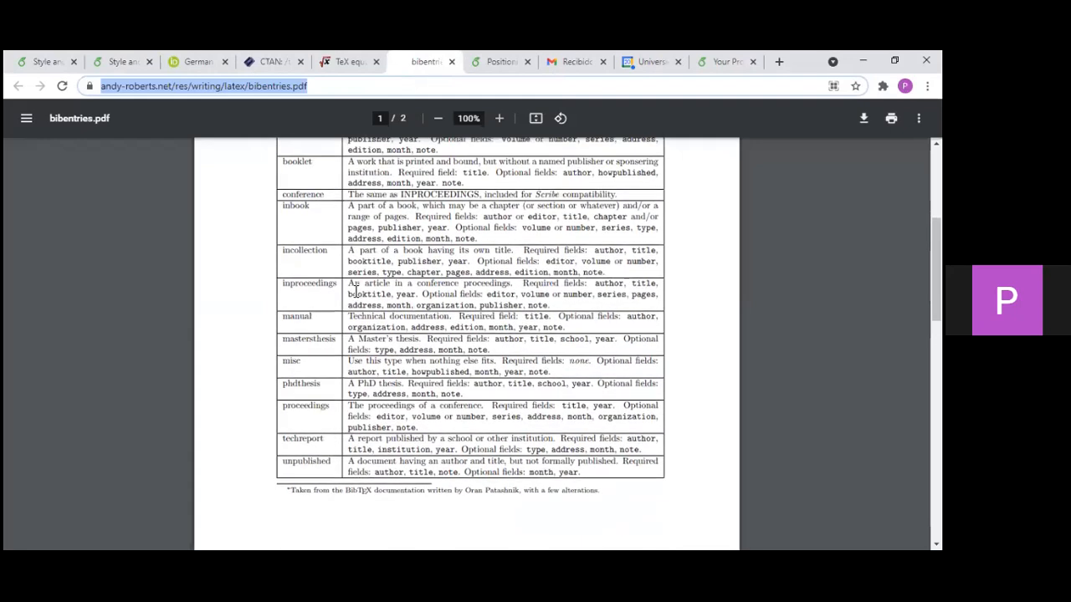
left_click_drag(350, 286, 452, 287)
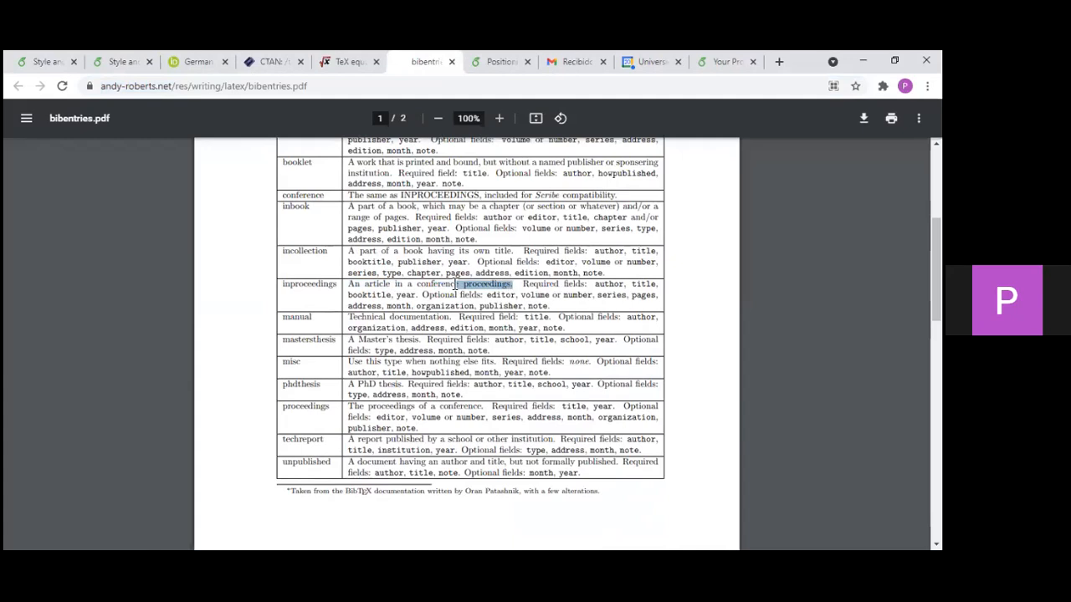
left_click(477, 384)
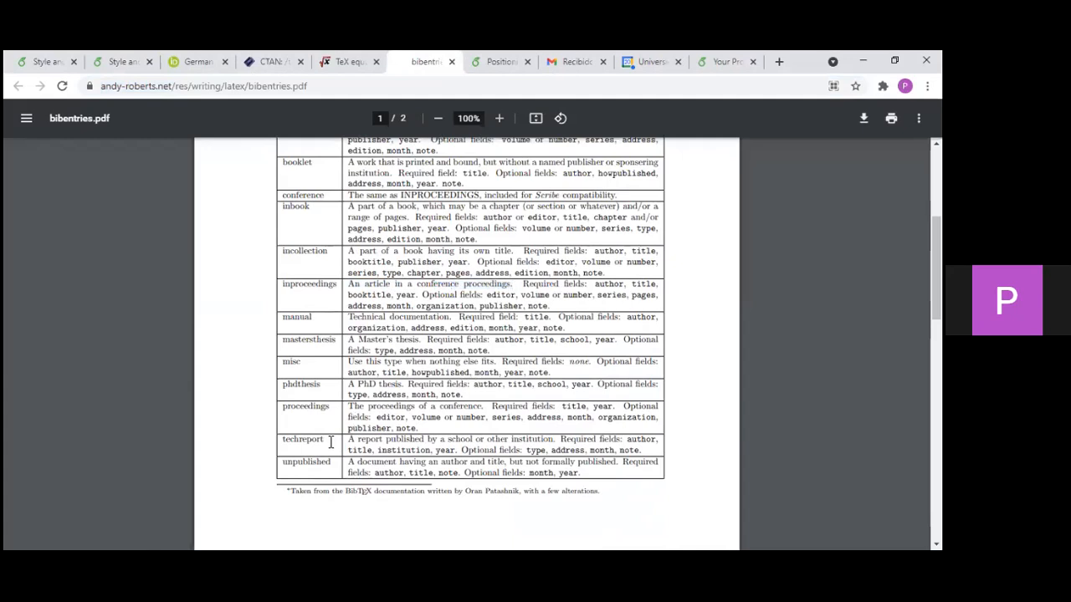
- Highlight the Entries table rows from unpublished up to booklet to show the other available entry types
scroll(330, 442, "up", 1)
left_click_drag(306, 516, 299, 243)
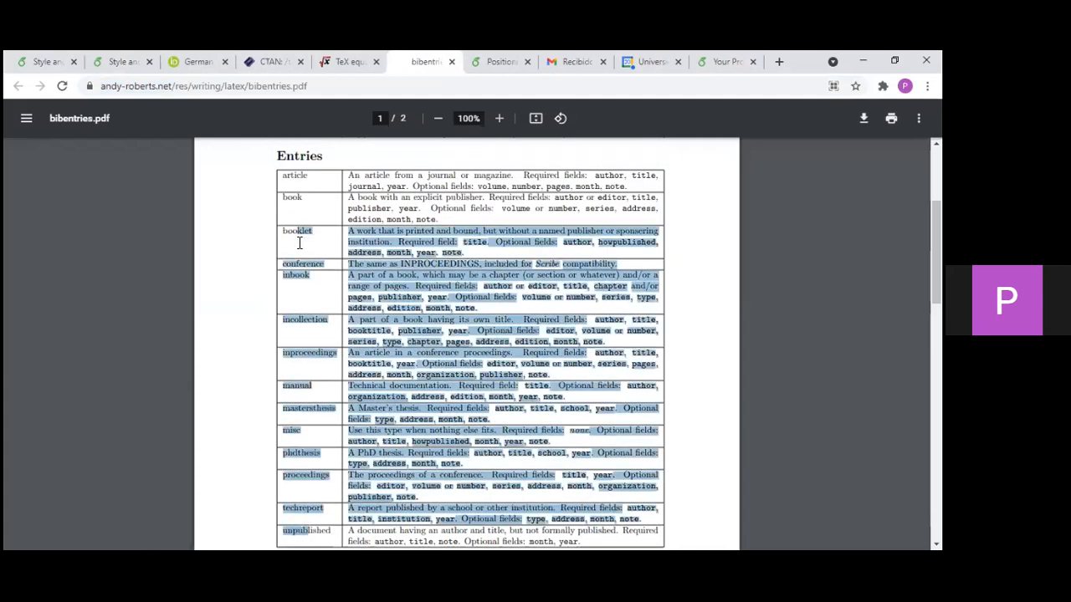
left_click(265, 145)
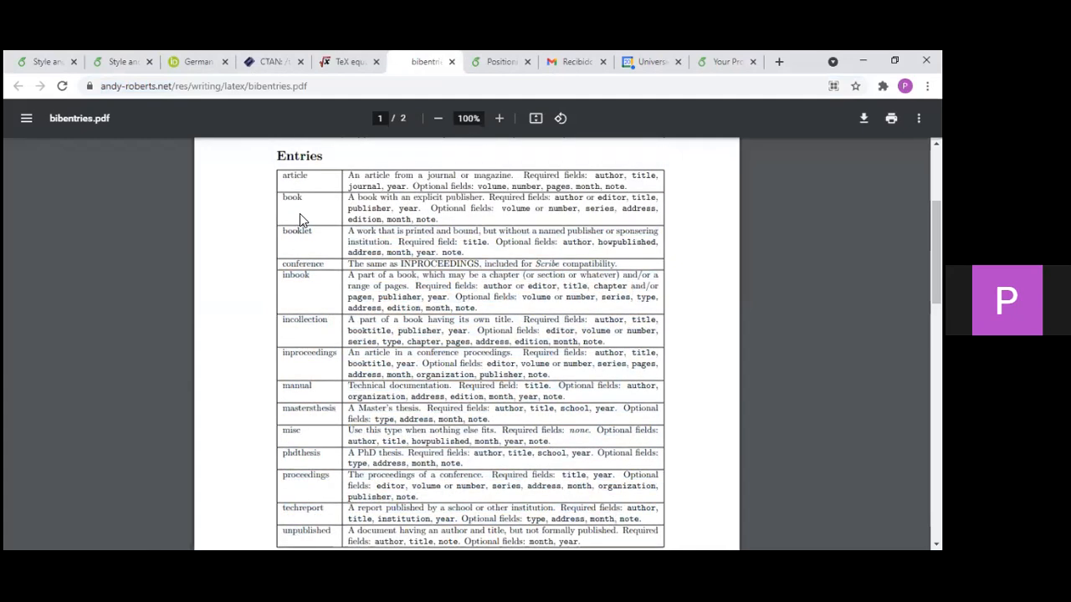
left_click(152, 72)
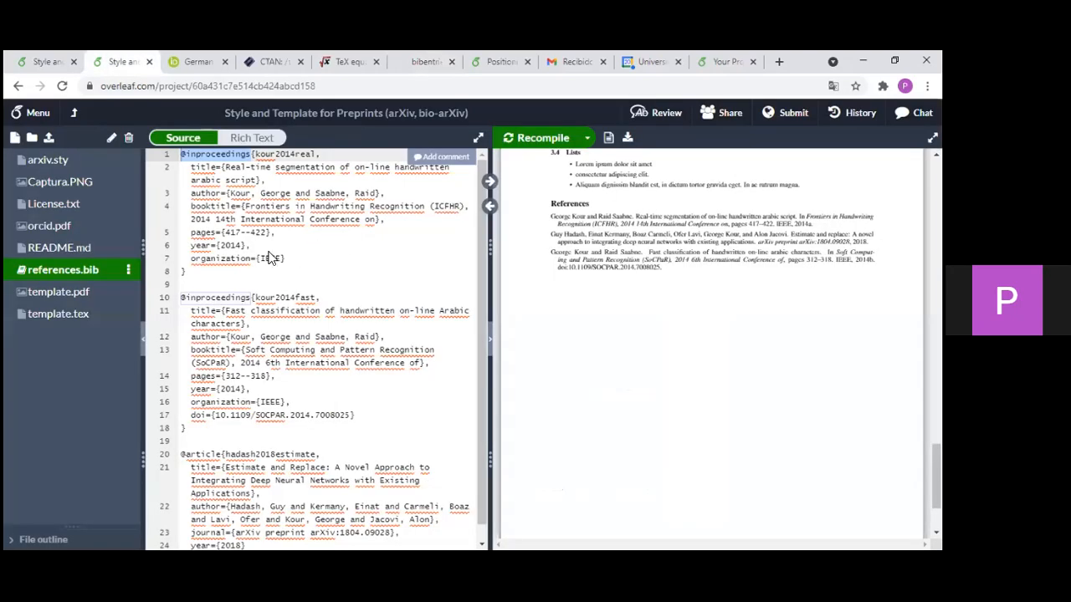
left_click(271, 263)
scroll(289, 284, "down", 1)
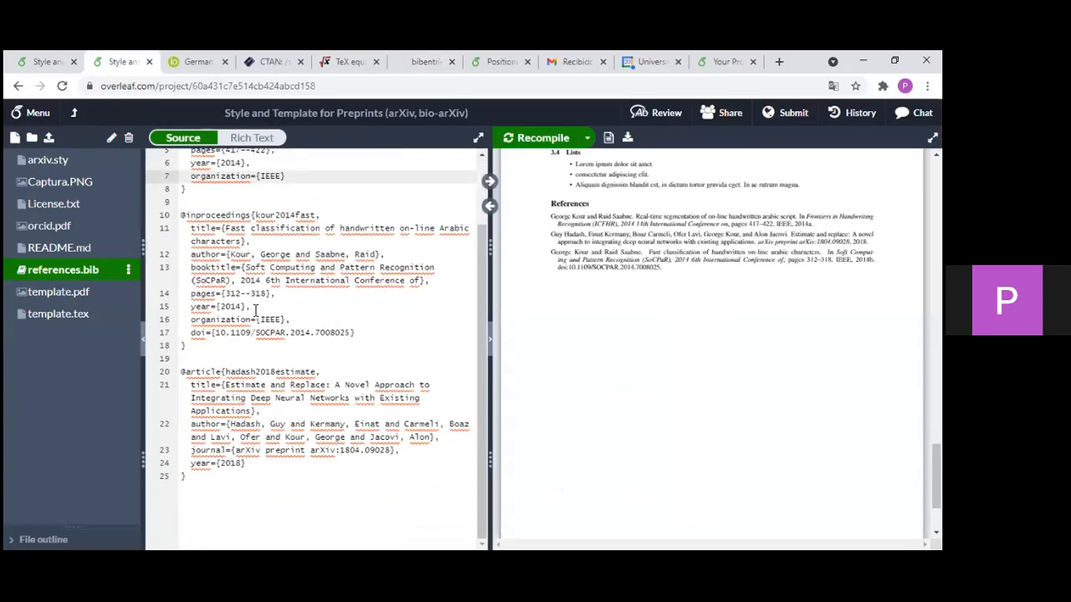
left_click(215, 228)
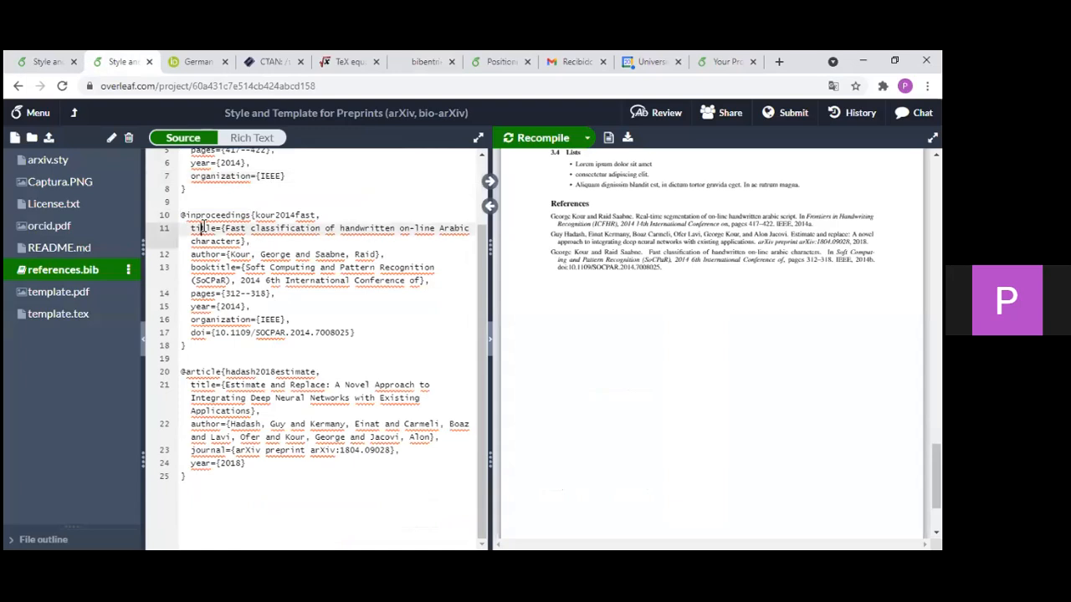
left_click(241, 293)
left_click(188, 375)
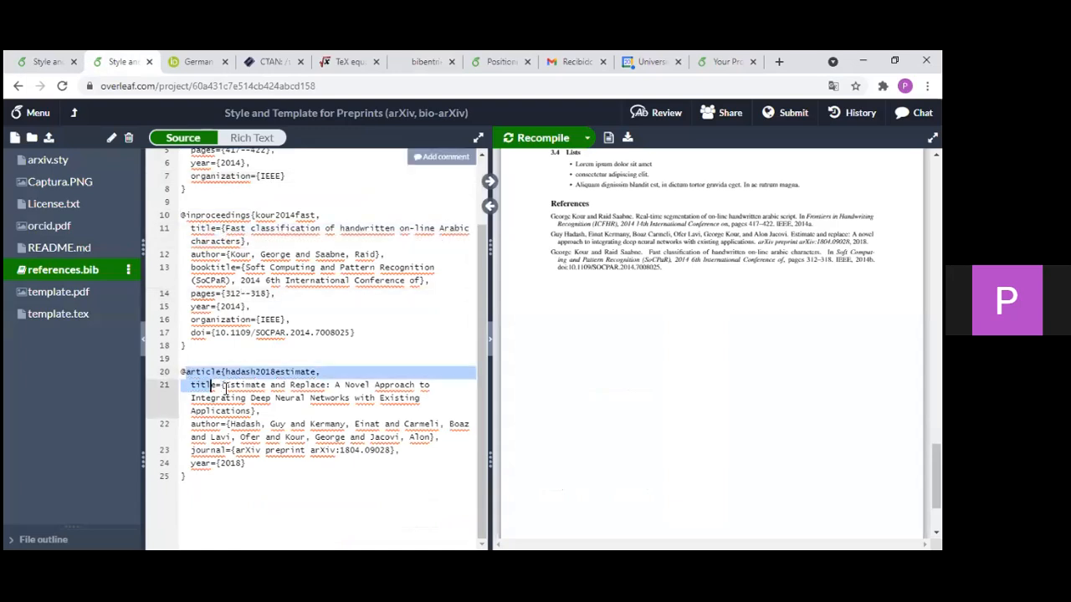
left_click(240, 424)
left_click_drag(218, 396, 225, 425)
left_click(236, 452)
left_click(253, 467)
left_click(253, 478)
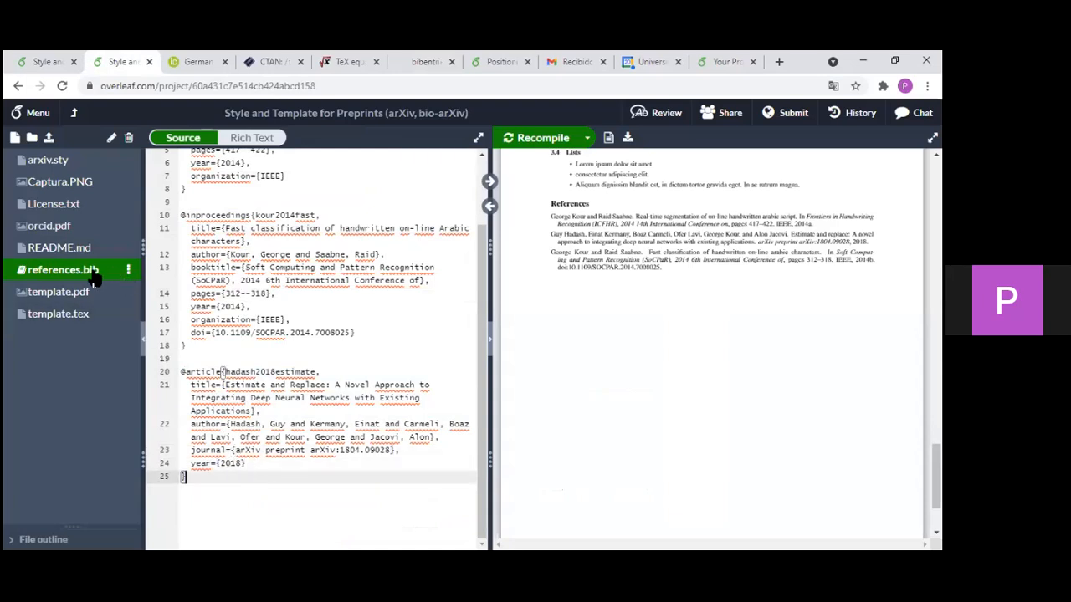
- Highlight the references file name in template.tex's \bibliography command, and the compiled References list in the full-width PDF preview
left_click(85, 314)
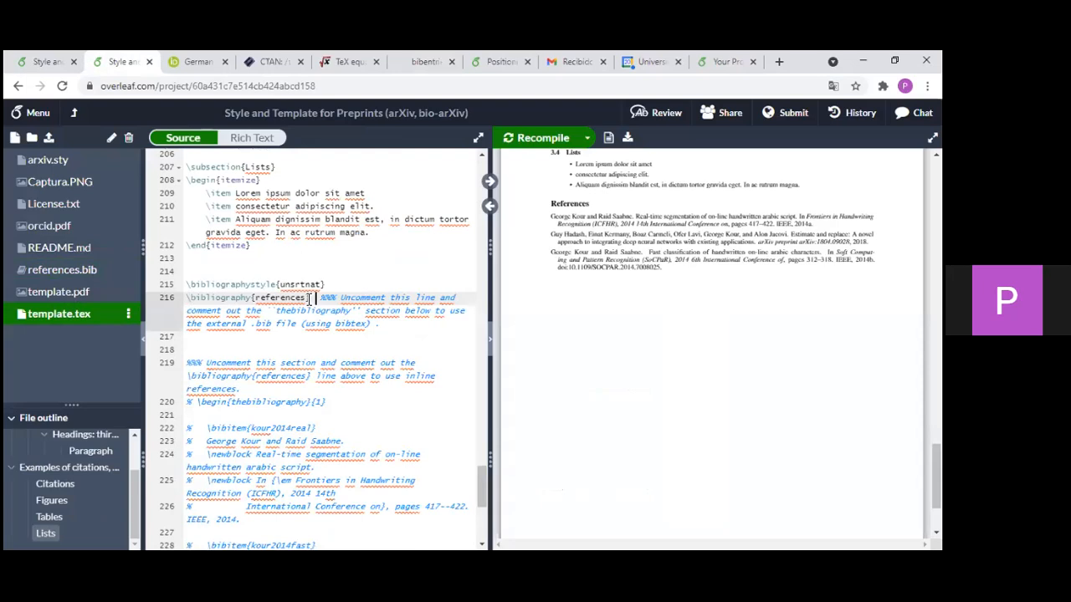
left_click_drag(308, 299, 254, 299)
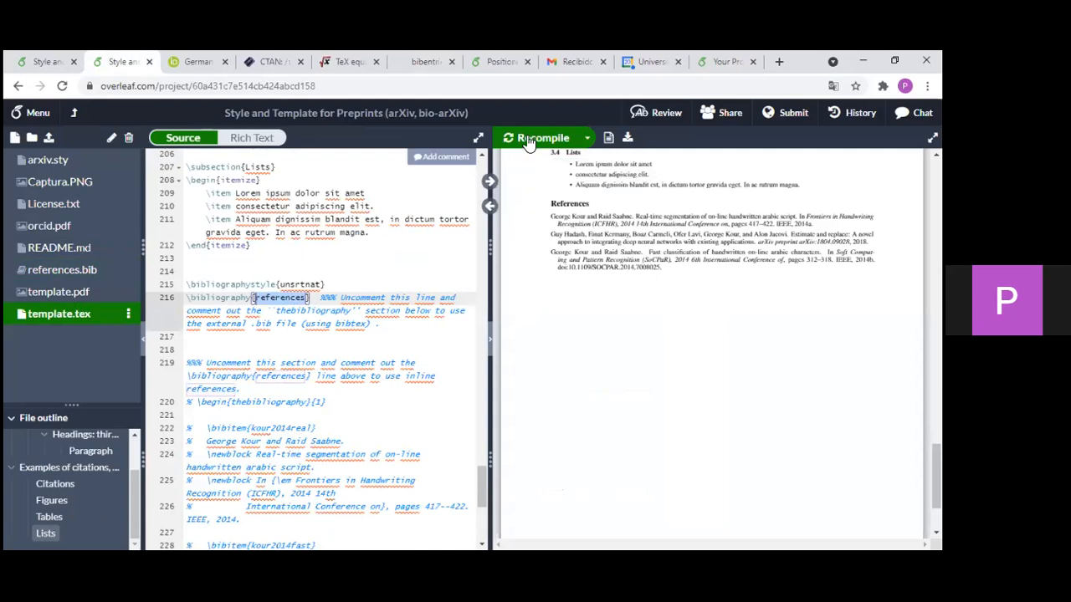
left_click(933, 137)
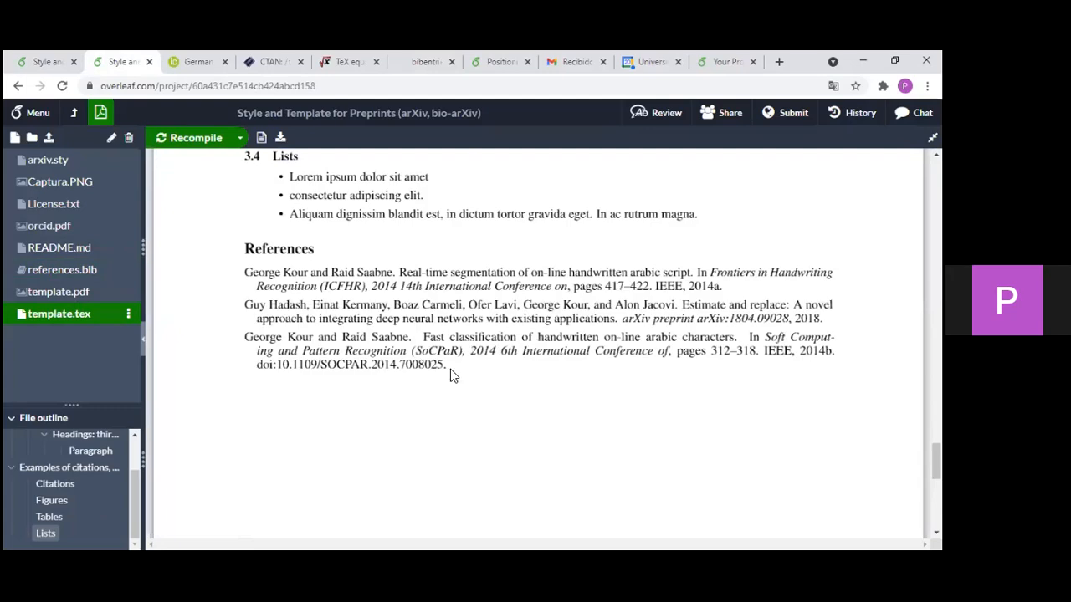
left_click_drag(247, 272, 477, 363)
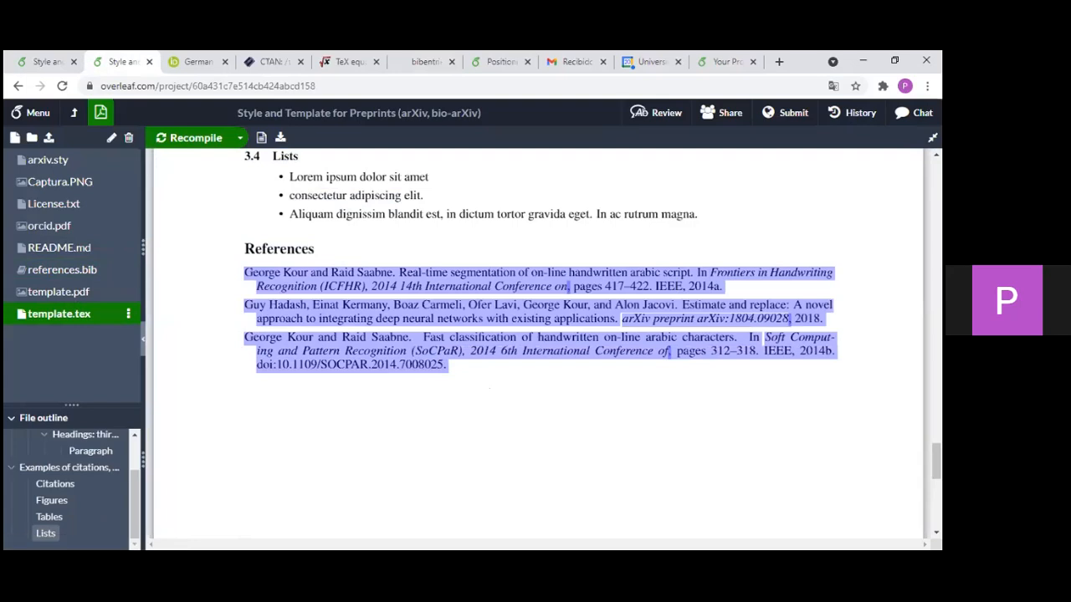
left_click(609, 352)
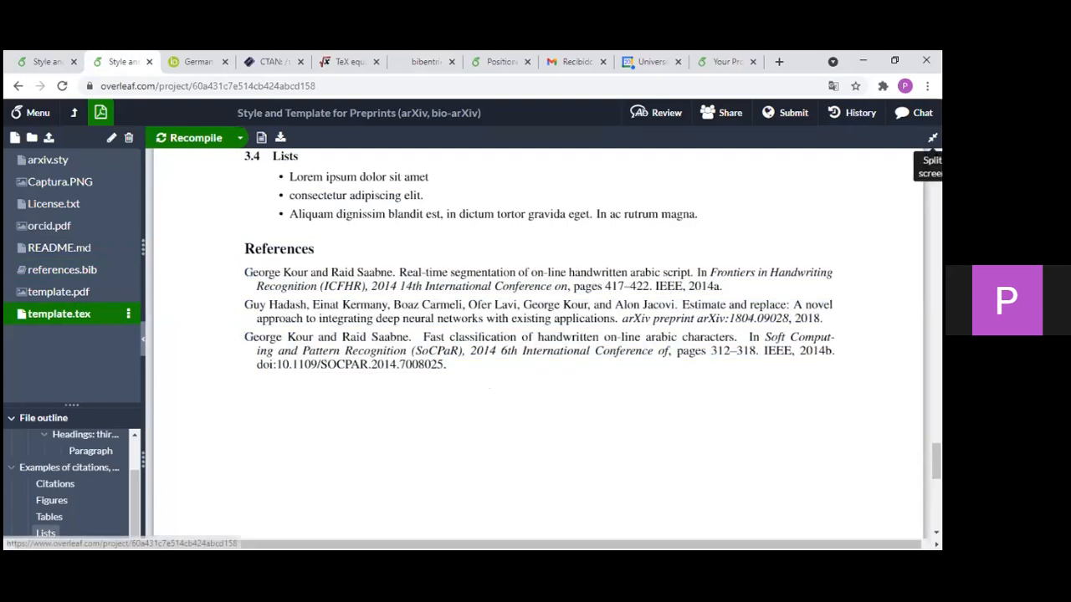
left_click(933, 138)
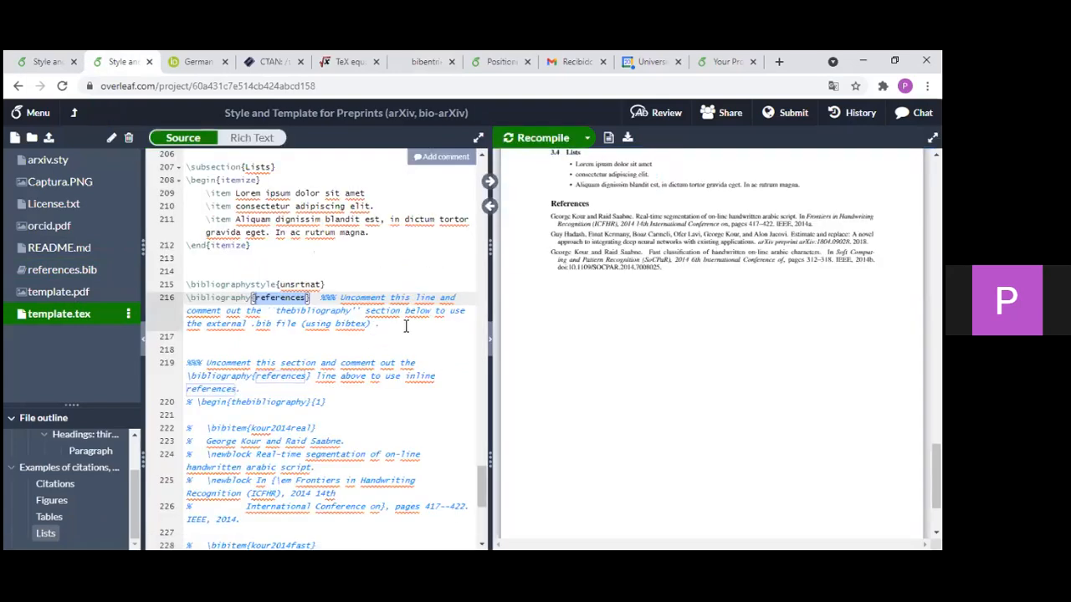
- Find section 3.1 Citations in the PDF preview and jump to its source lines in template.tex
scroll(611, 318, "up", 8)
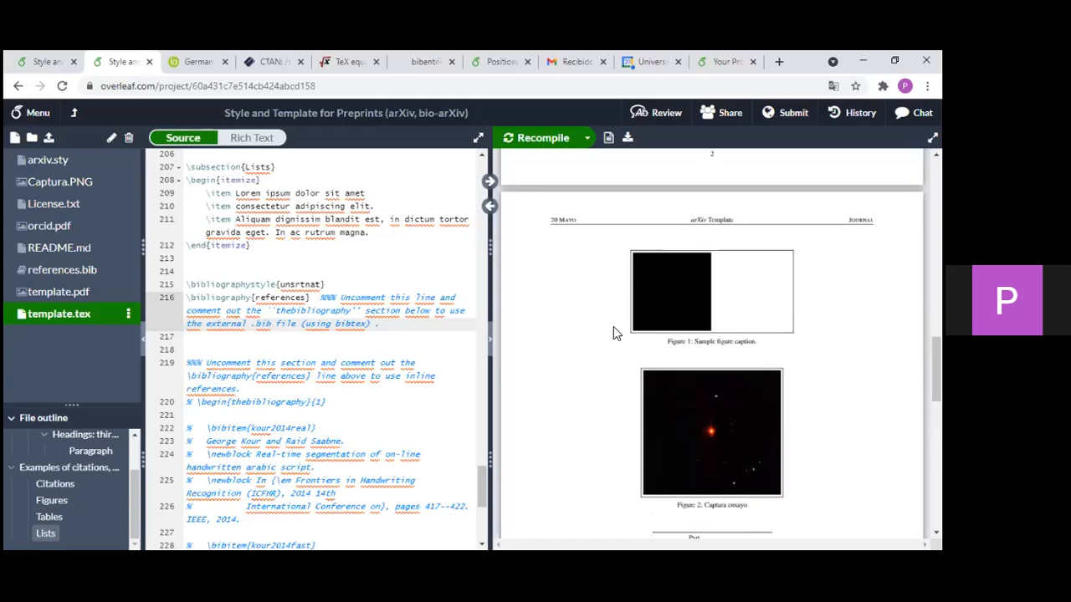
scroll(613, 332, "up", 4)
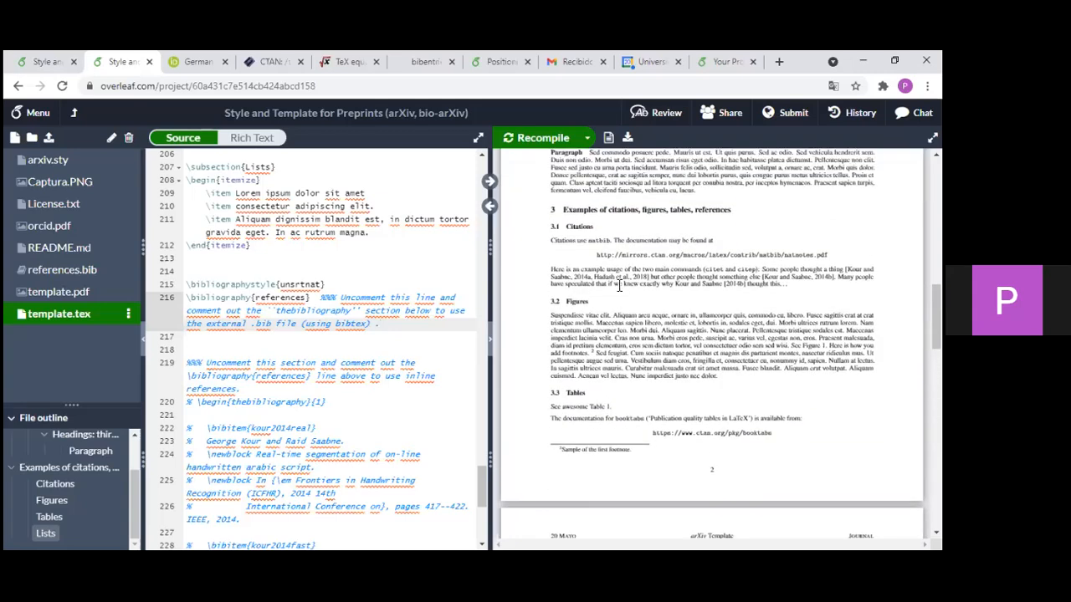
double_click(601, 240)
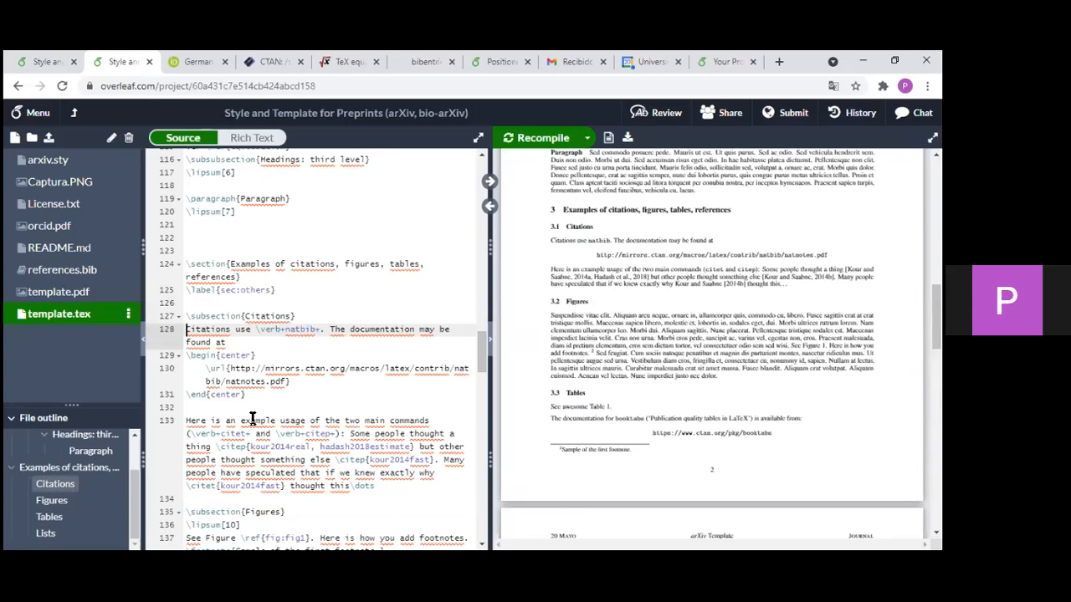
scroll(286, 378, "down", 1)
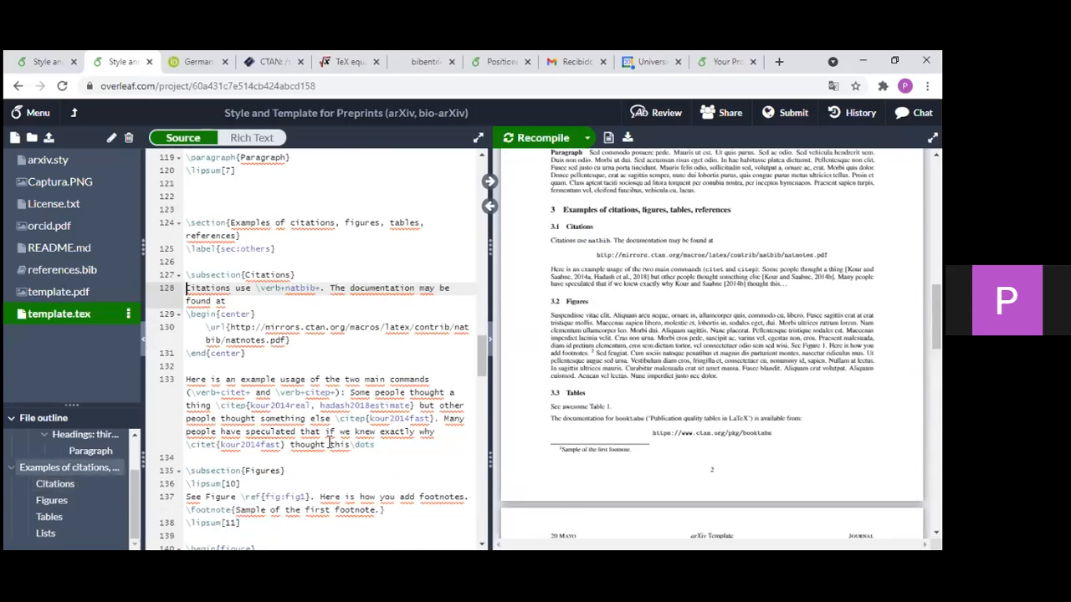
scroll(364, 411, "down", 2)
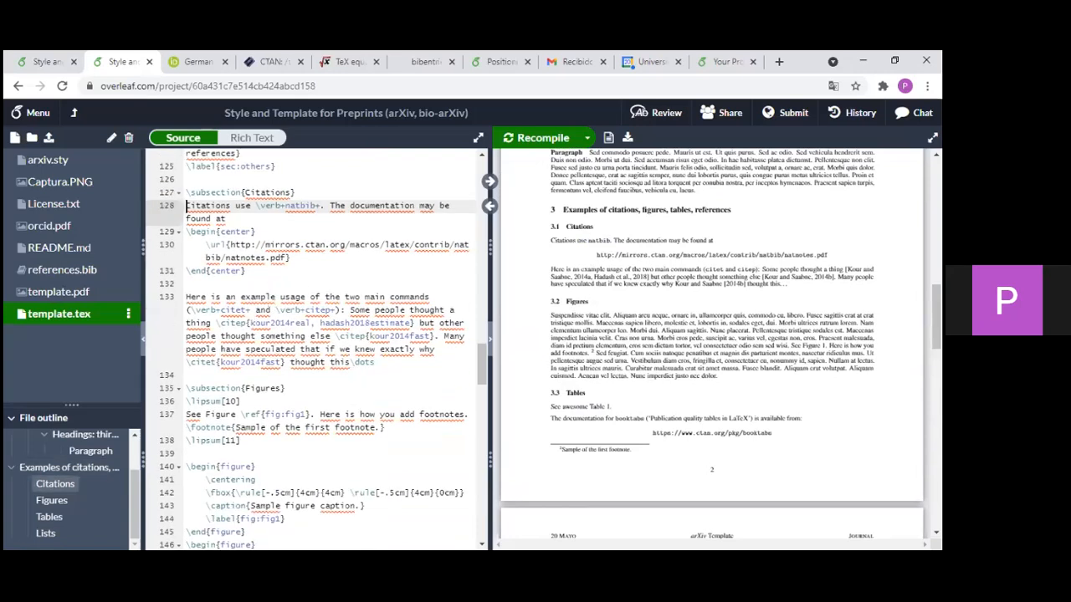
- Enlarge the PDF preview to highlight the citet and citep commands in section 3.1, and restore the split view
left_click(933, 137)
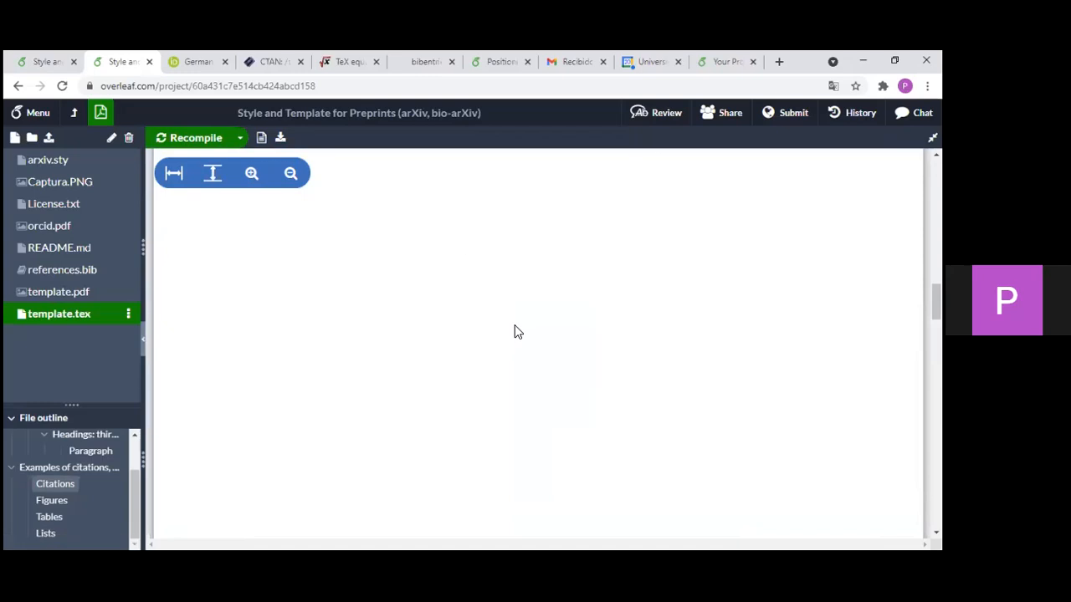
scroll(579, 356, "down", 2)
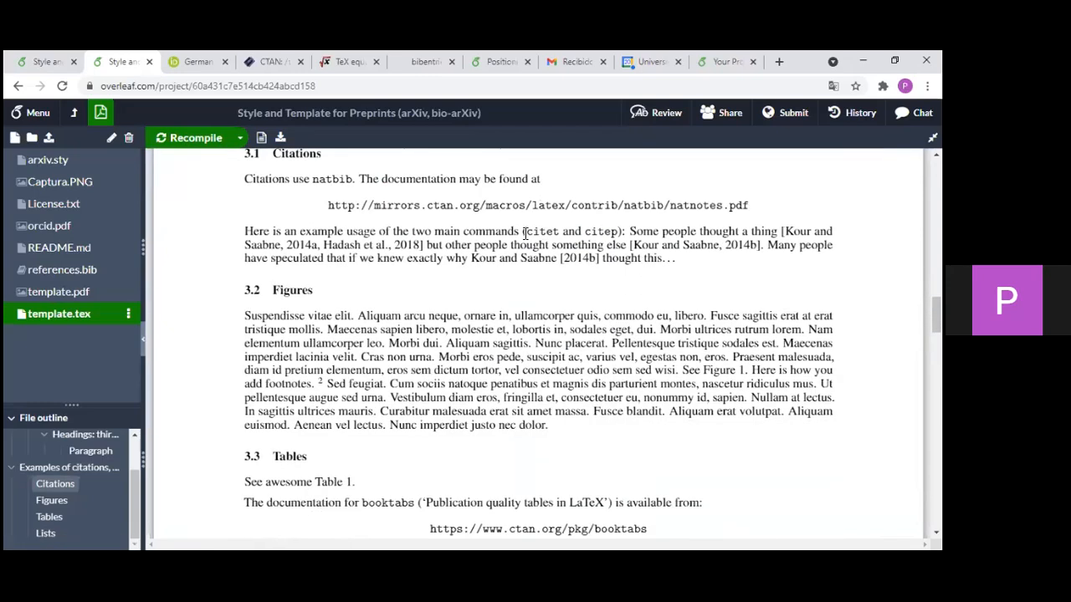
mouse_move(526, 236)
left_mouse_down()
mouse_move(592, 231)
mouse_move(544, 234)
left_mouse_up()
left_click_drag(616, 234, 596, 233)
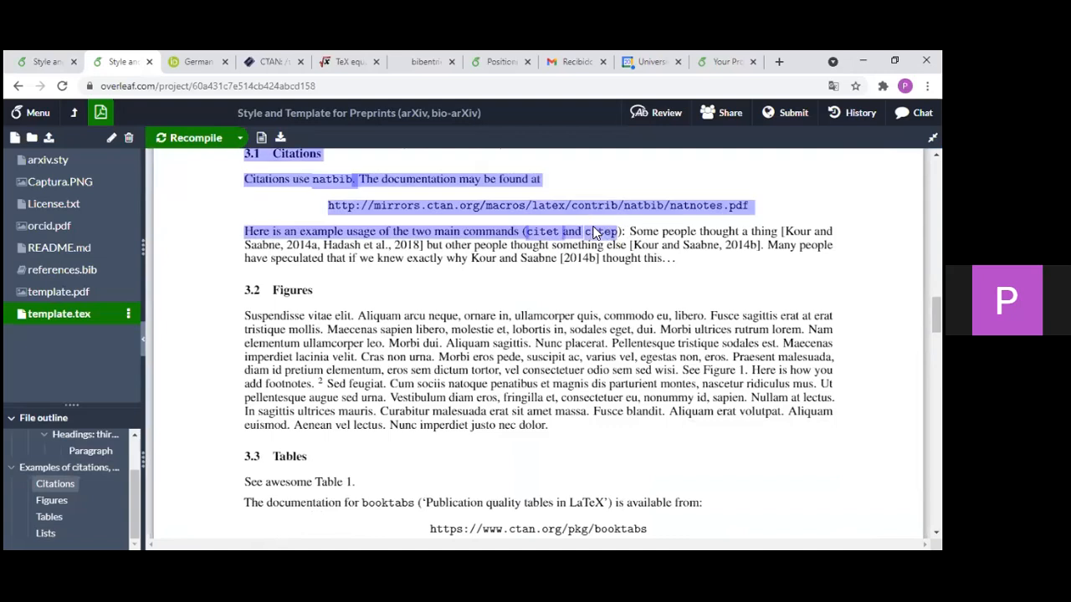
left_click(609, 242)
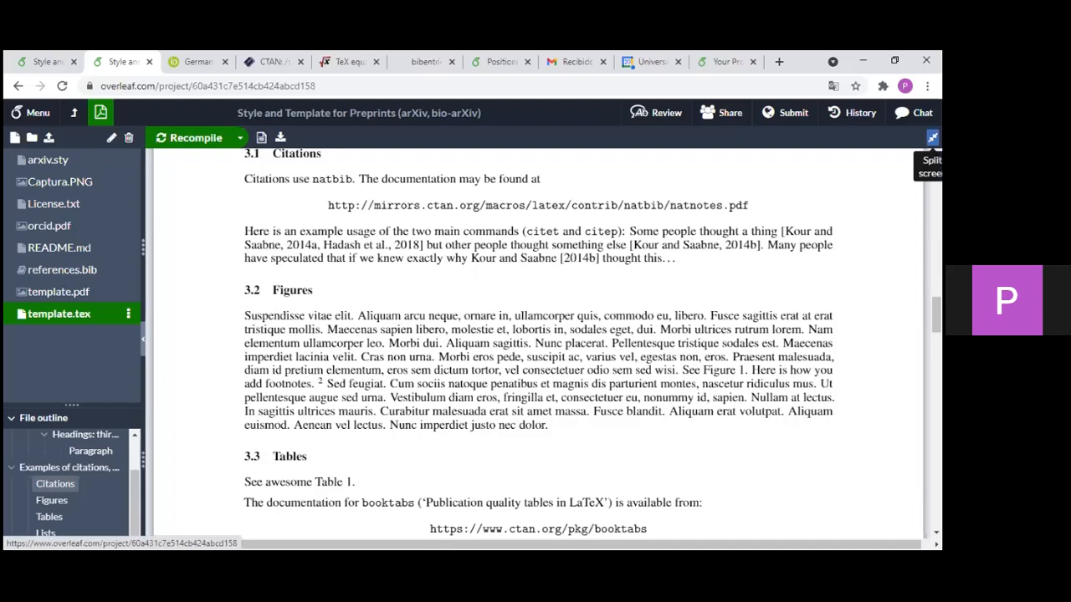
left_click(932, 137)
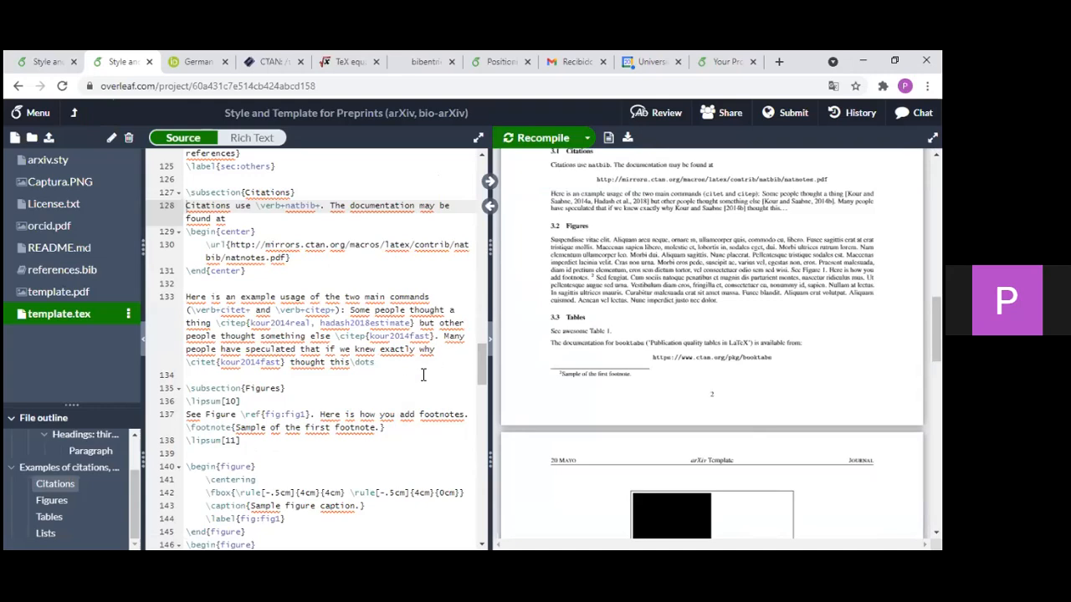
left_click(341, 343)
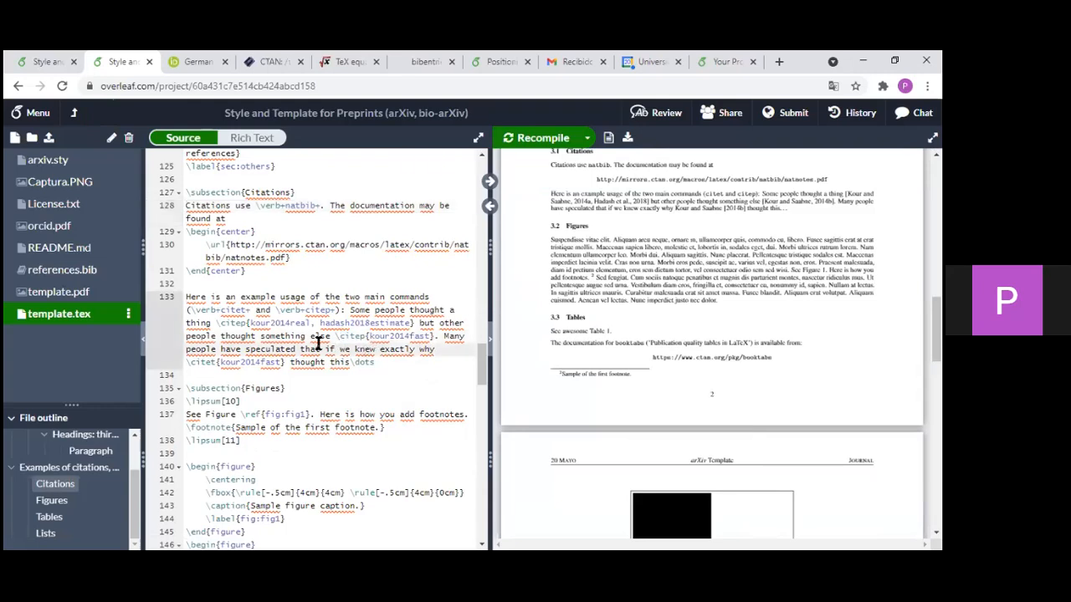
left_click_drag(335, 336, 432, 336)
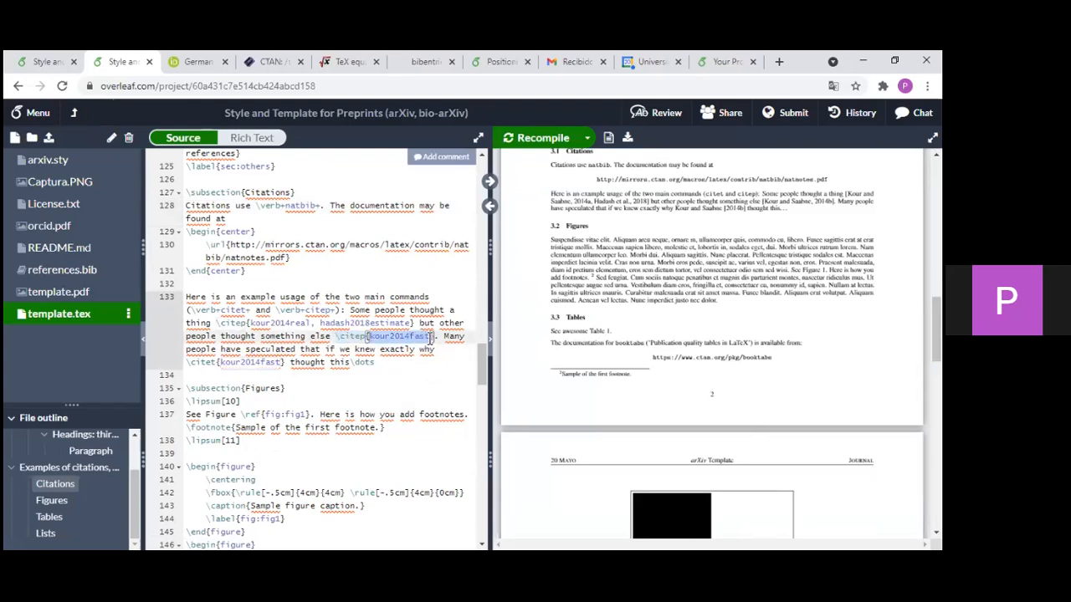
left_click(391, 337)
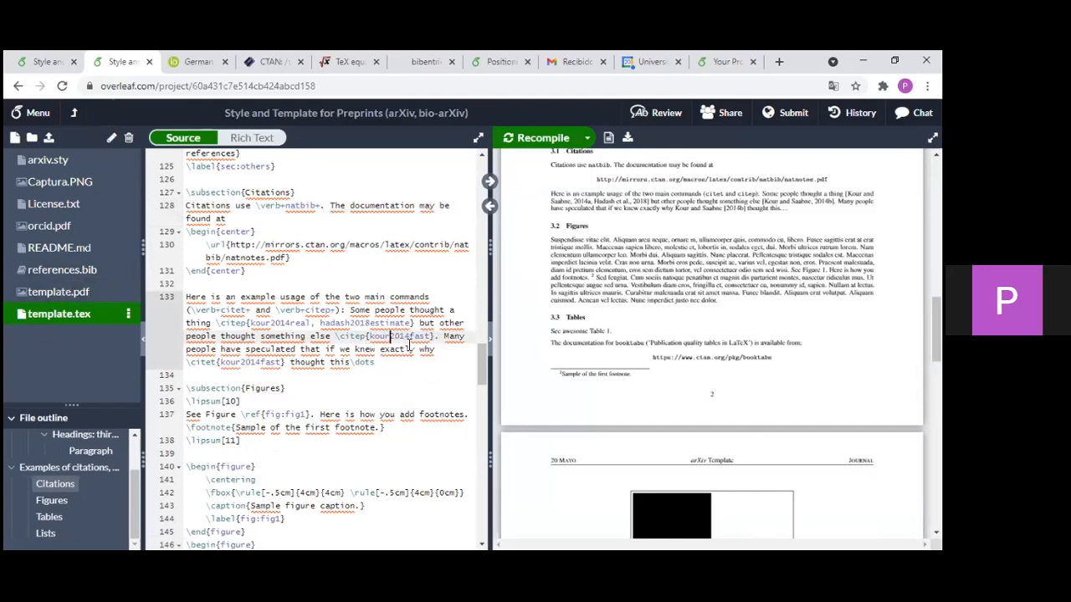
left_click(83, 269)
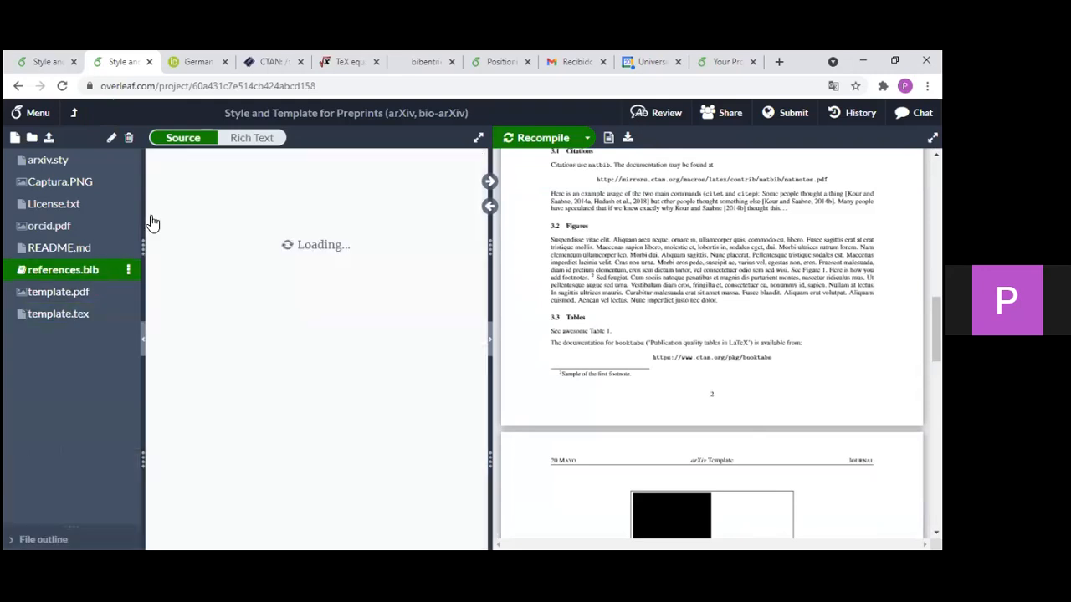
scroll(250, 366, "up", 1)
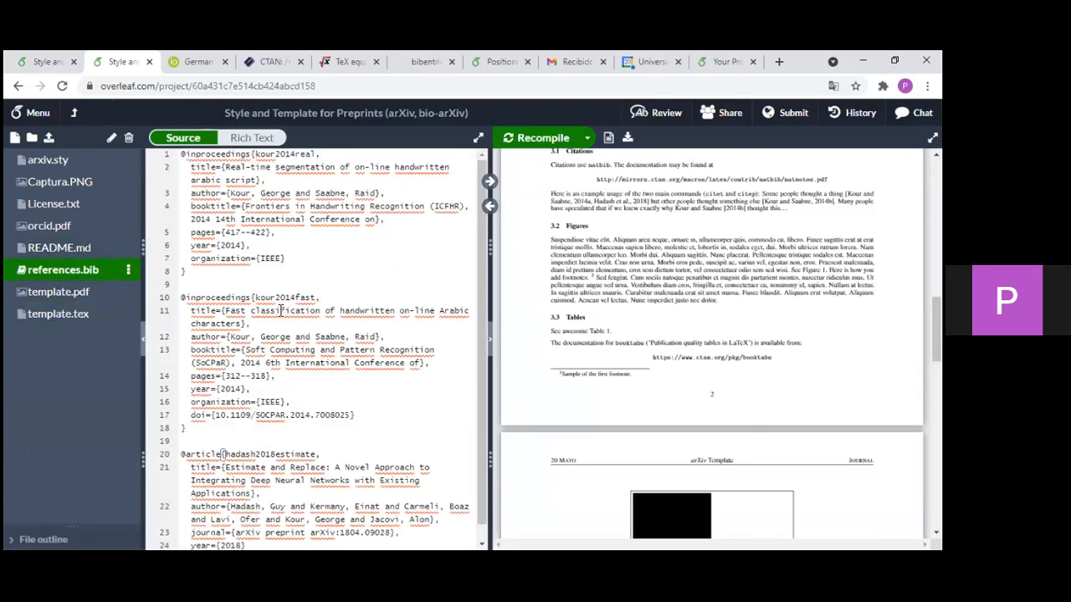
left_click_drag(255, 298, 251, 325)
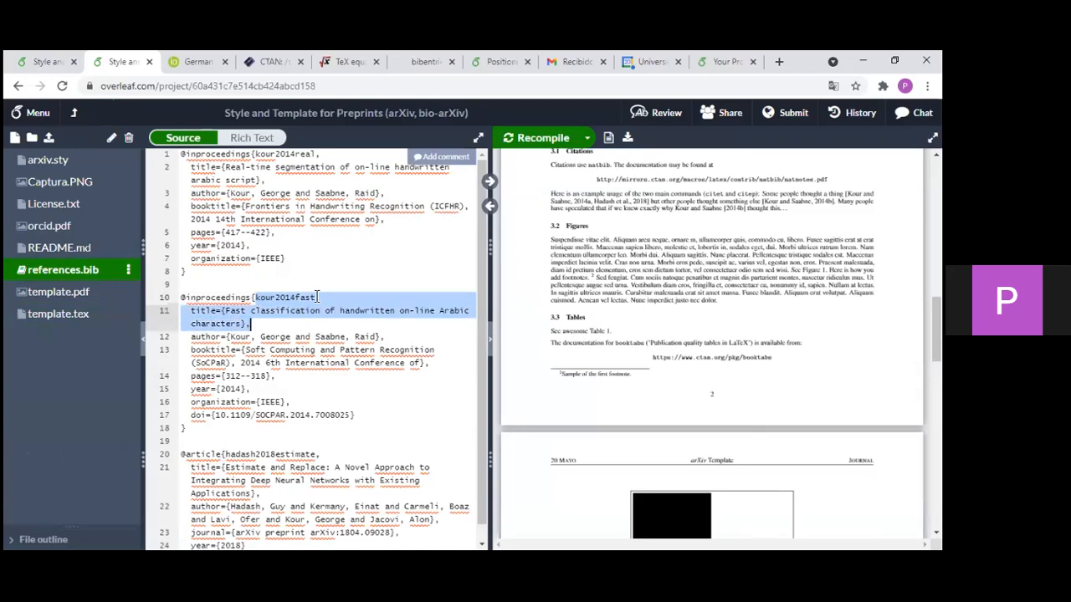
left_click(315, 298)
- Return to template.tex and highlight the bracketed 2014b citation after "something else" in the full-width PDF preview
left_click(49, 313)
double_click(432, 354)
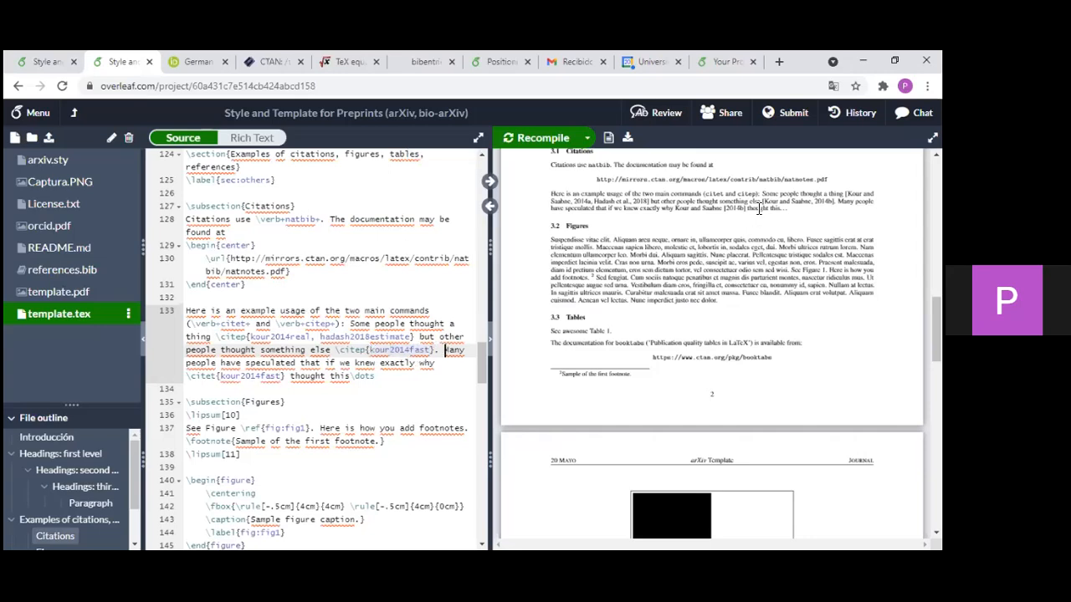
left_click(933, 138)
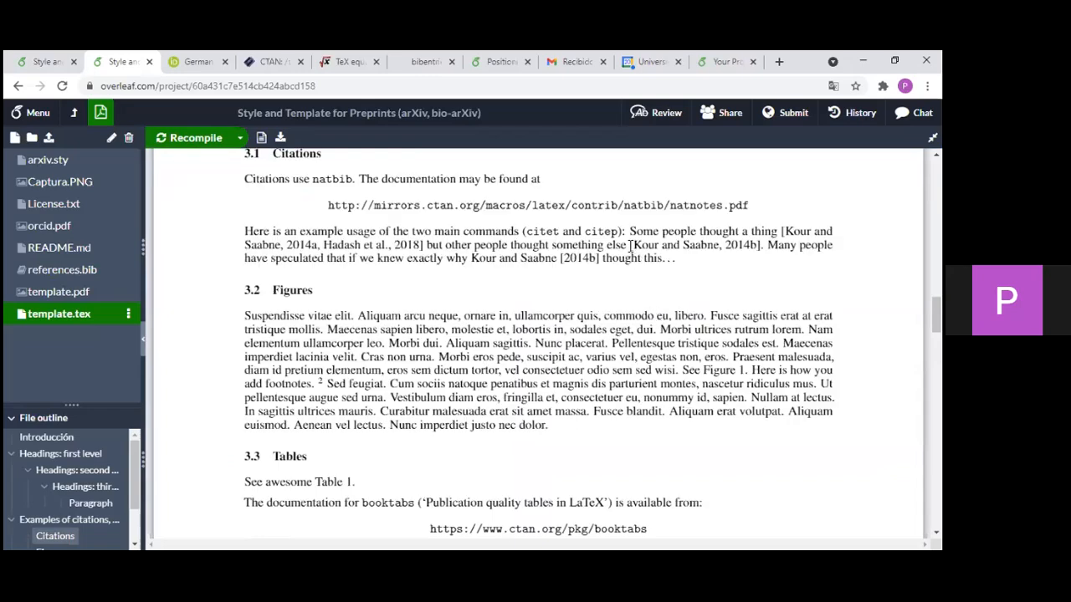
mouse_move(632, 244)
left_mouse_down()
mouse_move(768, 248)
mouse_move(625, 249)
left_mouse_up()
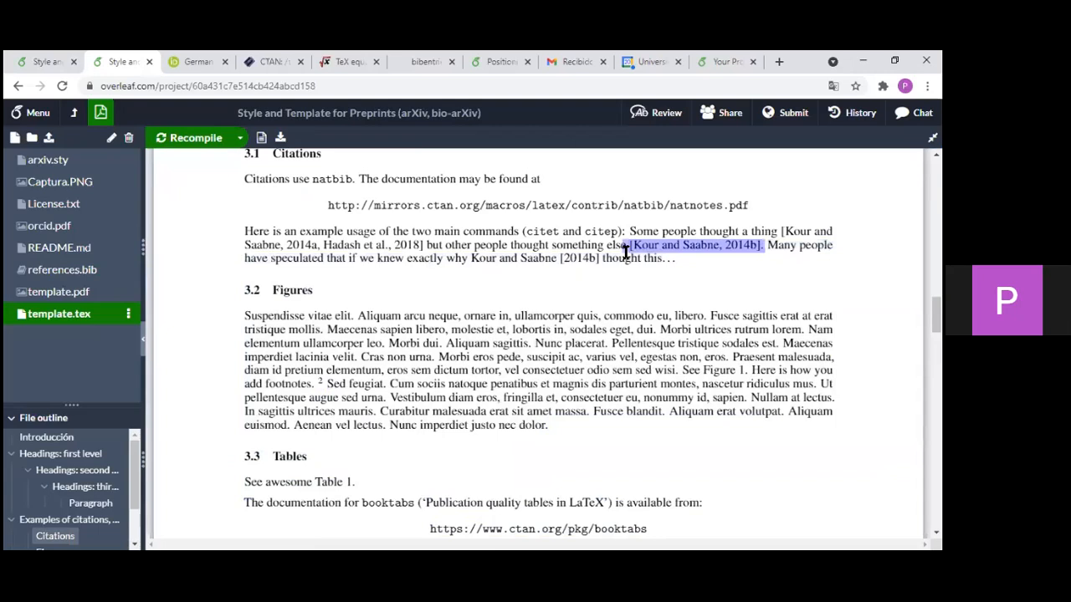
left_click(603, 244)
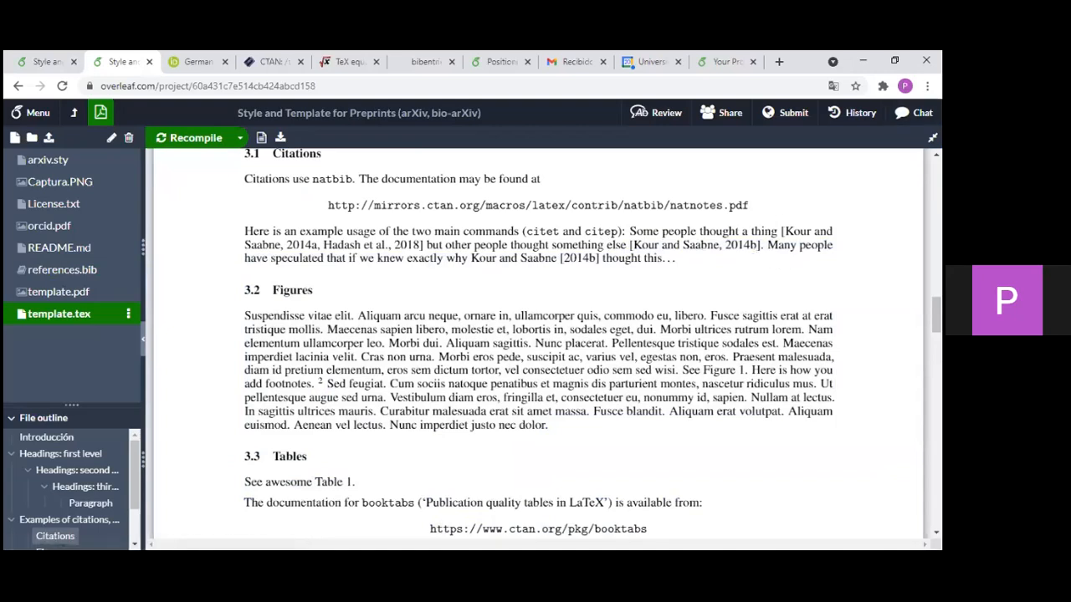
- Restore the split view and highlight the kour2014real key in the first \citep command of the Citations source
left_click(931, 138)
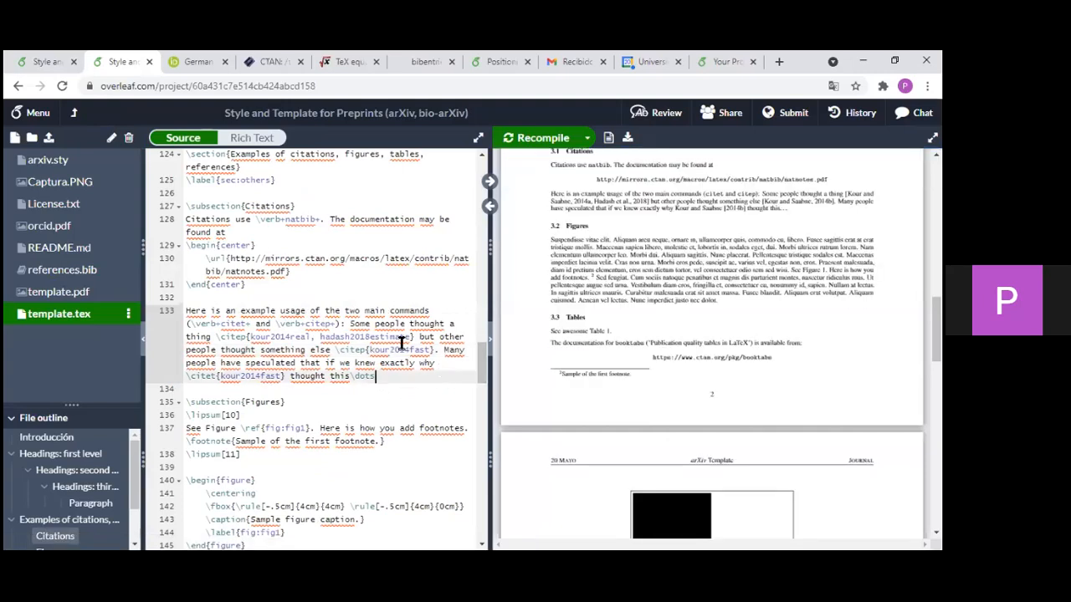
mouse_move(310, 340)
left_mouse_down()
mouse_move(253, 346)
mouse_move(312, 341)
left_mouse_up()
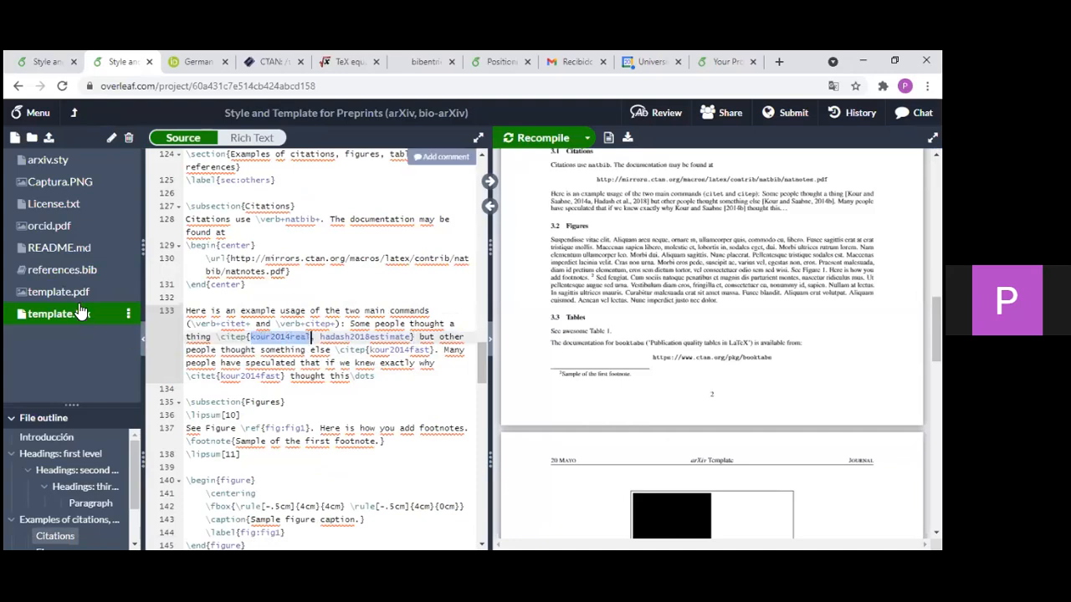
left_click(315, 363)
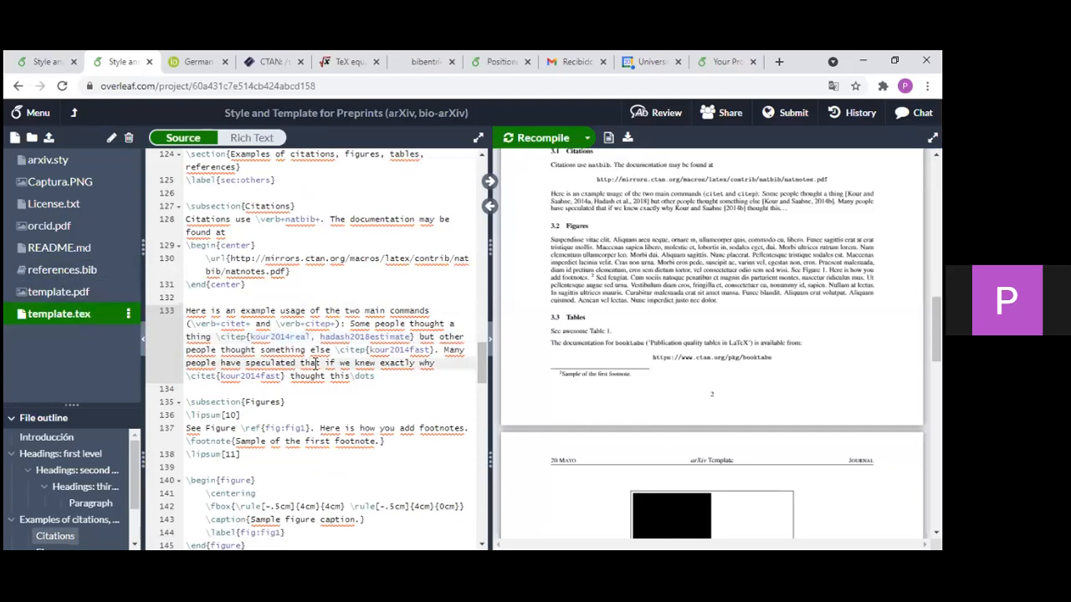
- Go to the end of template.tex and highlight the closing \end{document} command
scroll(450, 361, "down", 5)
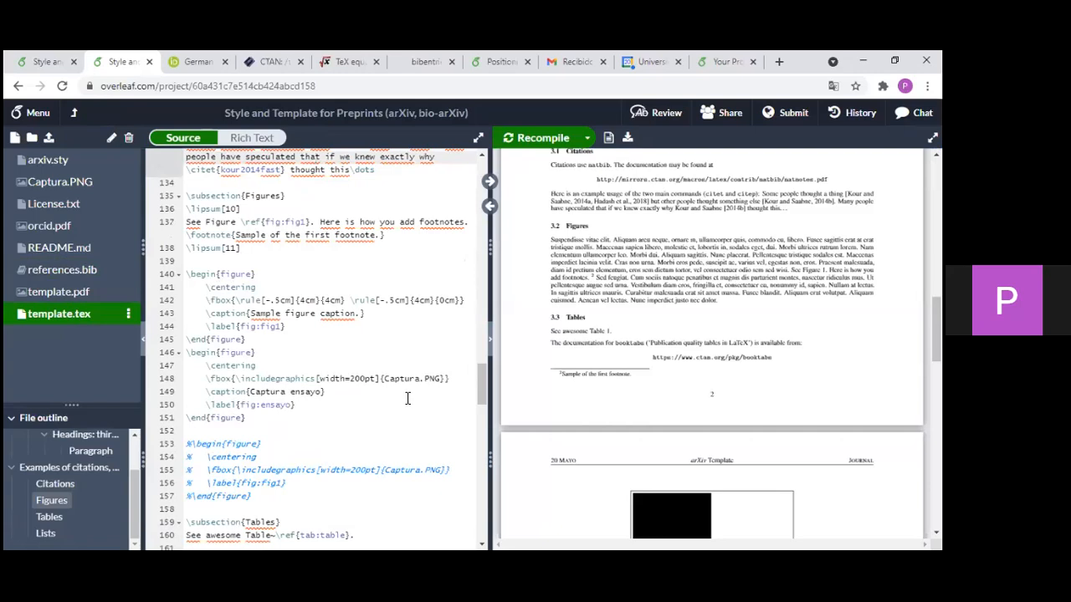
scroll(407, 398, "down", 18)
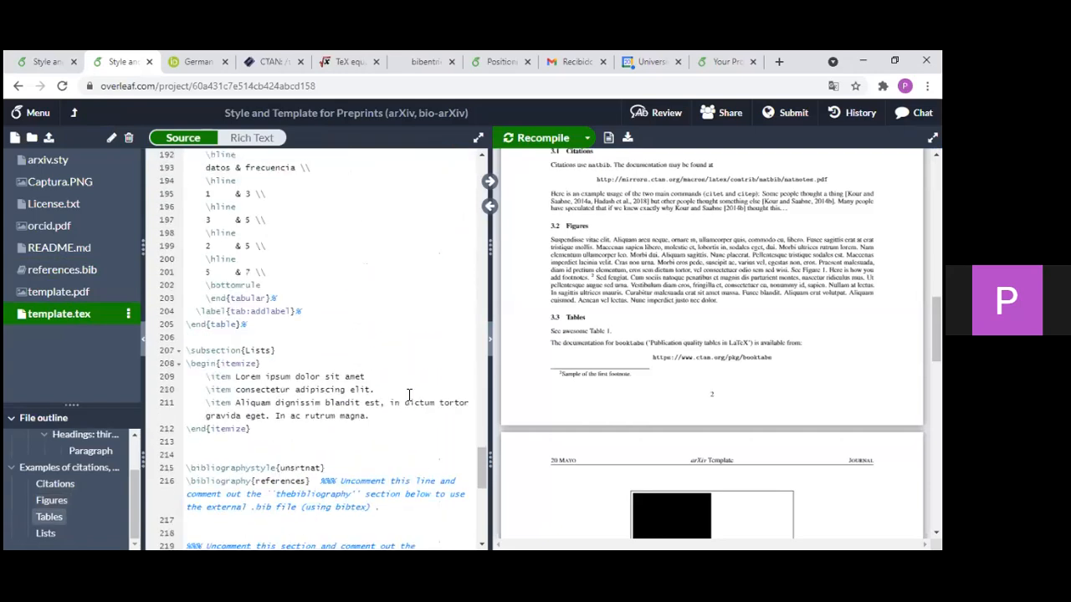
scroll(409, 394, "down", 13)
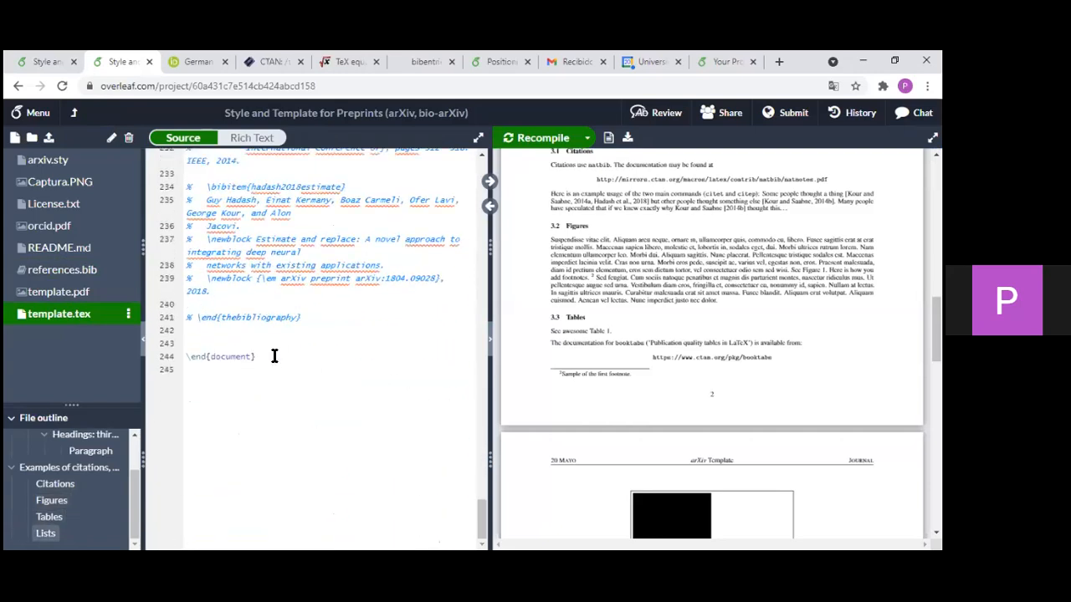
left_click_drag(275, 356, 185, 358)
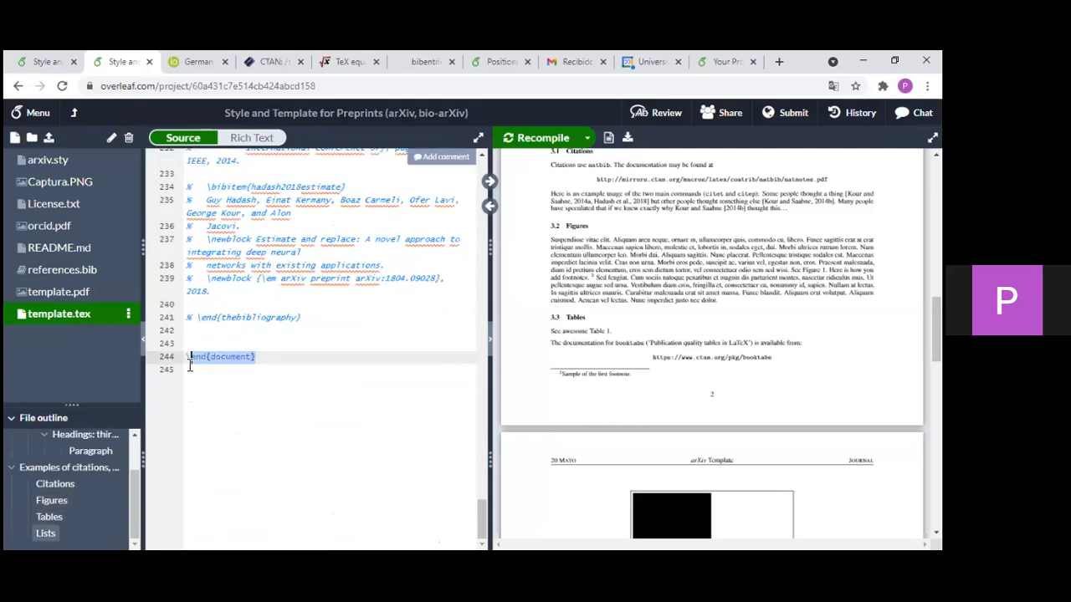
left_click(286, 360)
left_click_drag(284, 360, 201, 364)
scroll(352, 363, "up", 2)
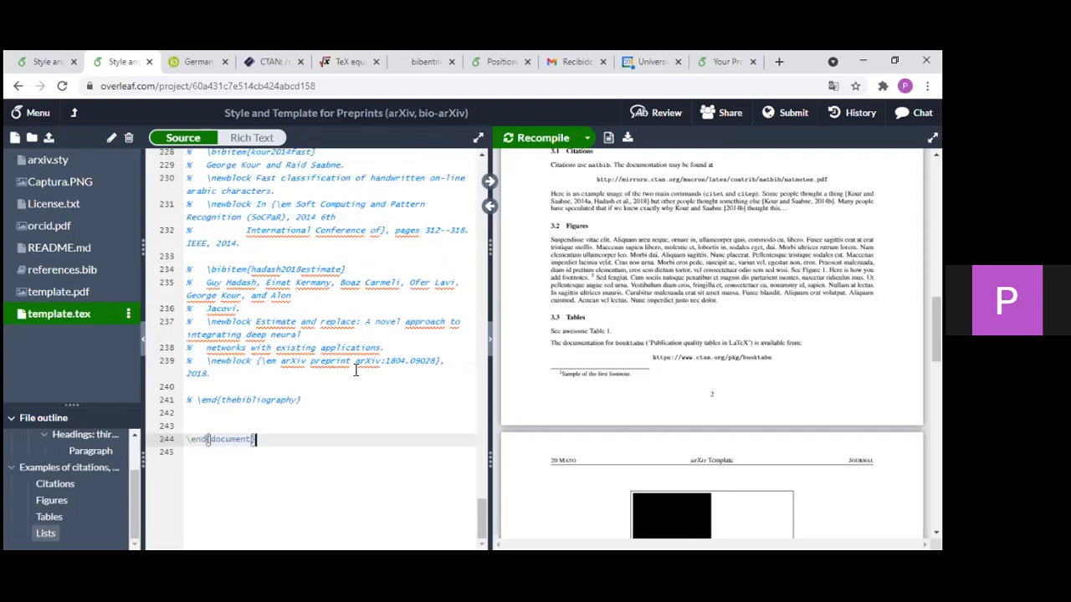